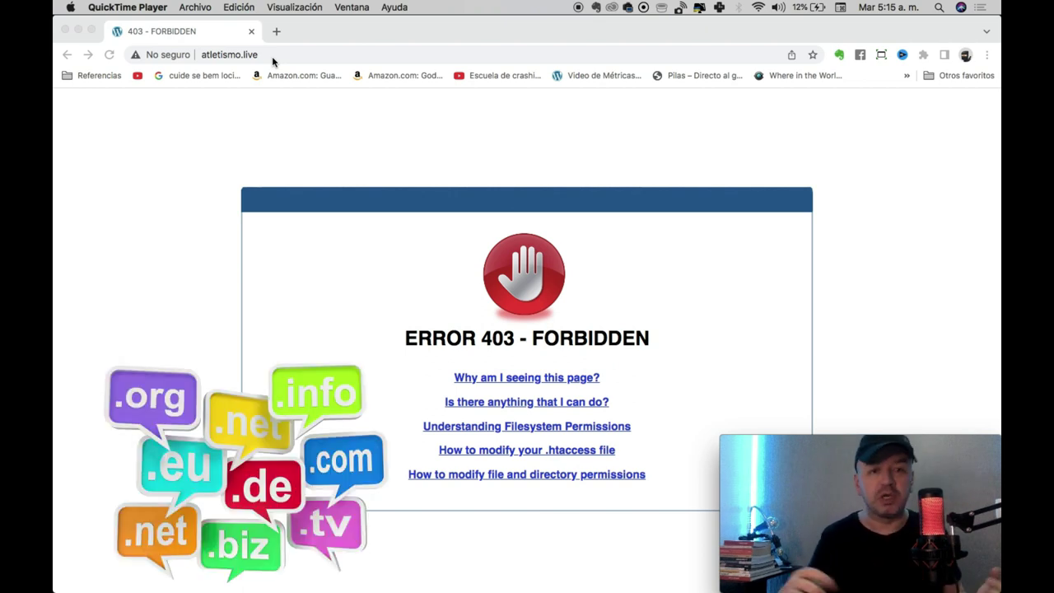
Step: Append /cpanel to atletismo.live in the address bar and load the cPanel login page
click(273, 56)
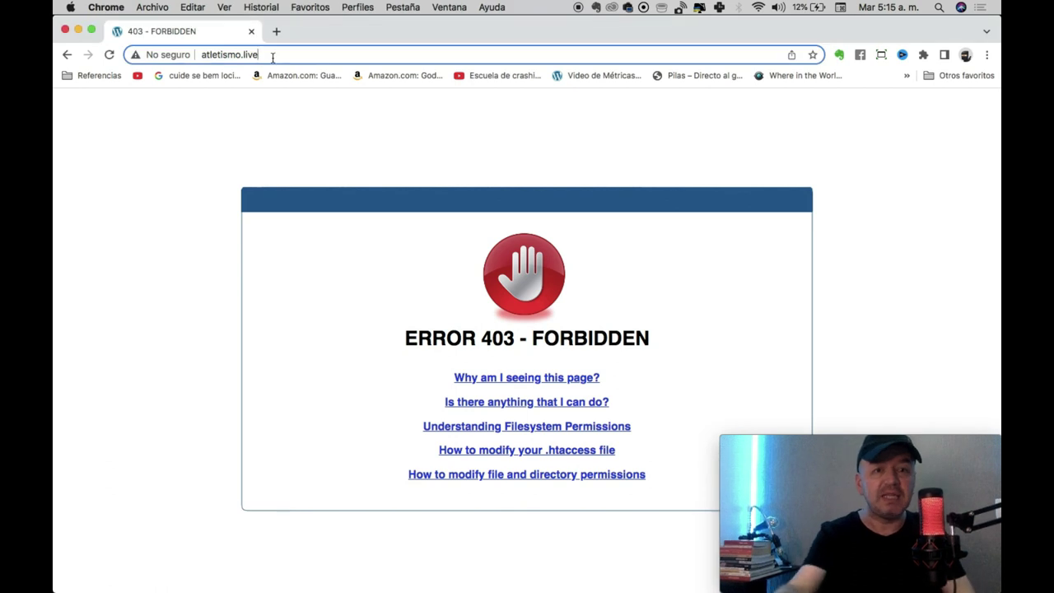
text(/)
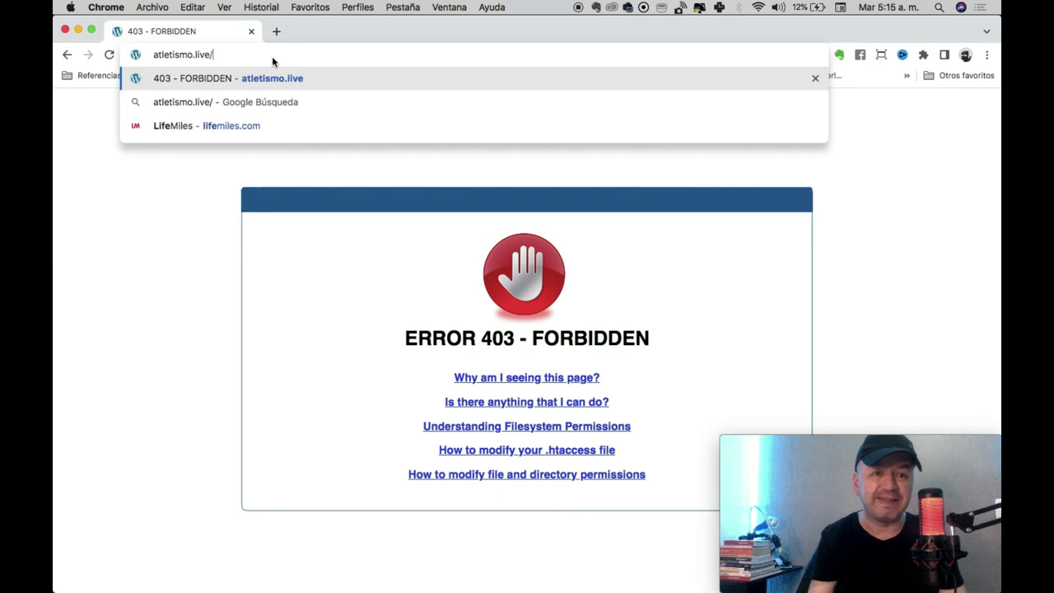
text(cpanel)
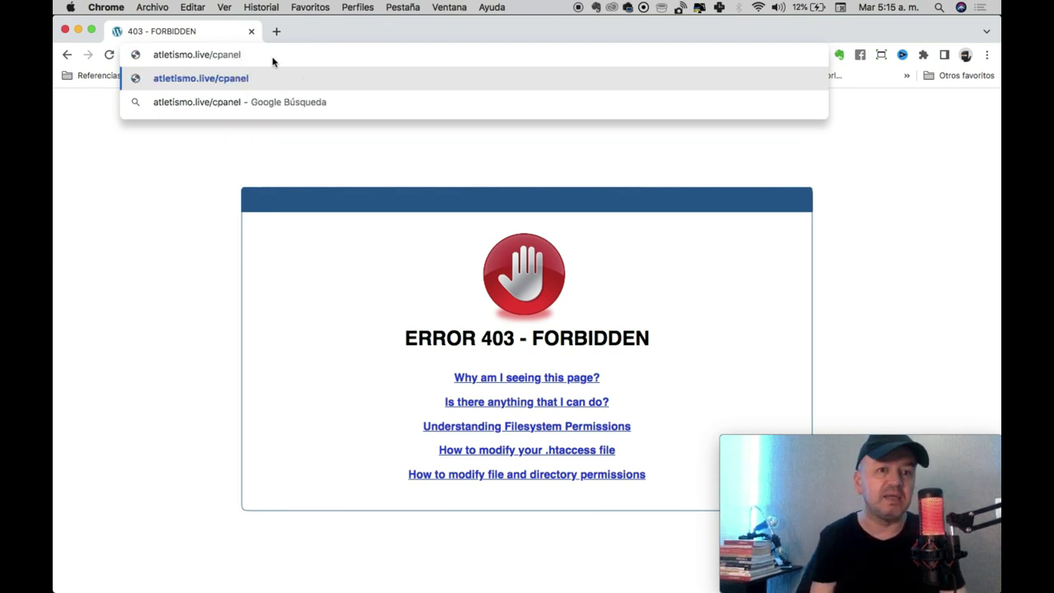
key(Return)
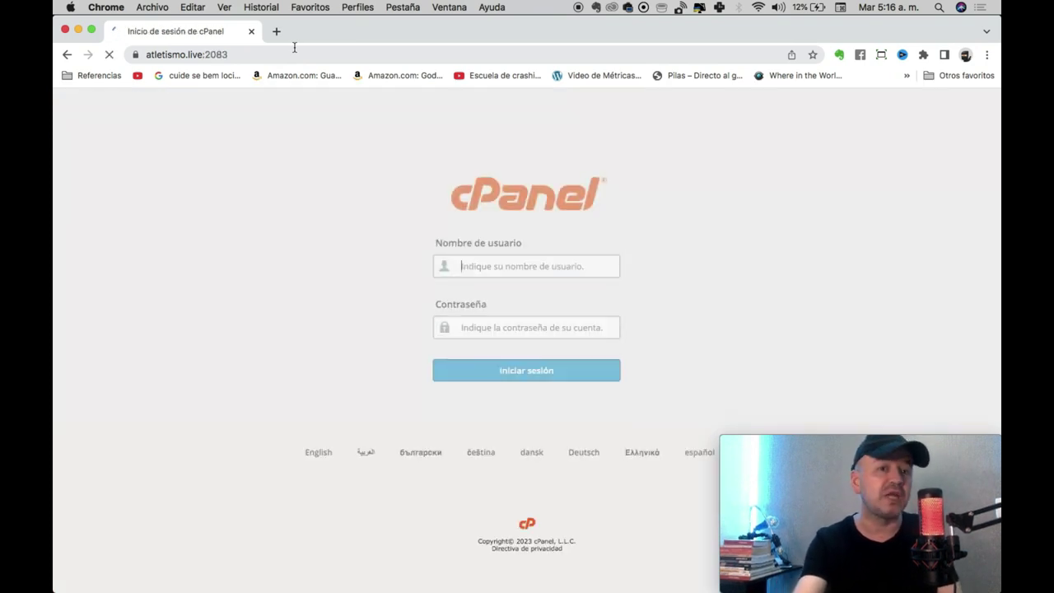
Step: Enter the account username and password and submit the cPanel login
text(atl)
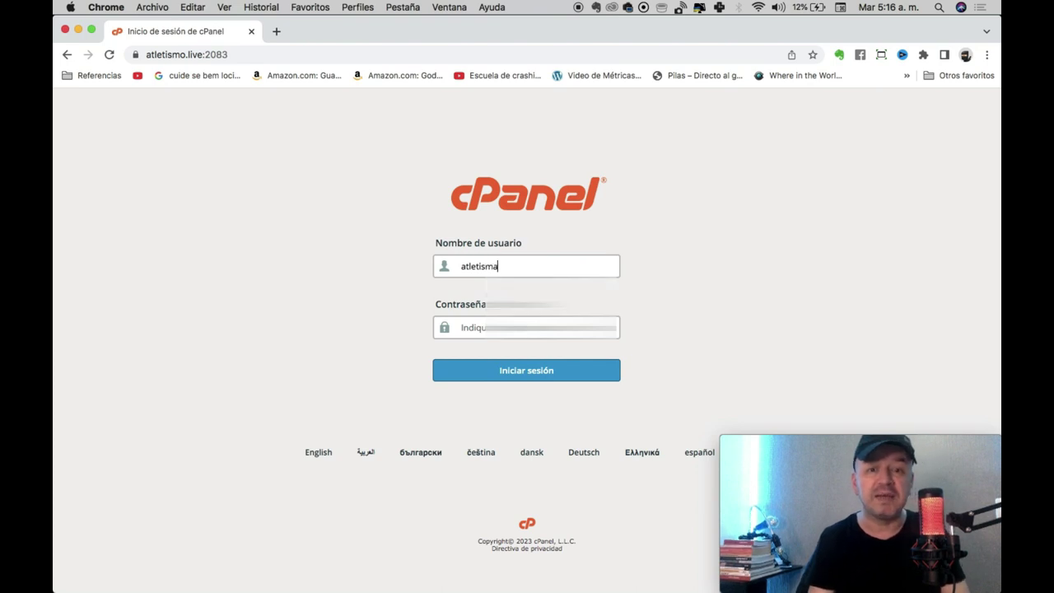
text(etisma)
key(BackSpace)
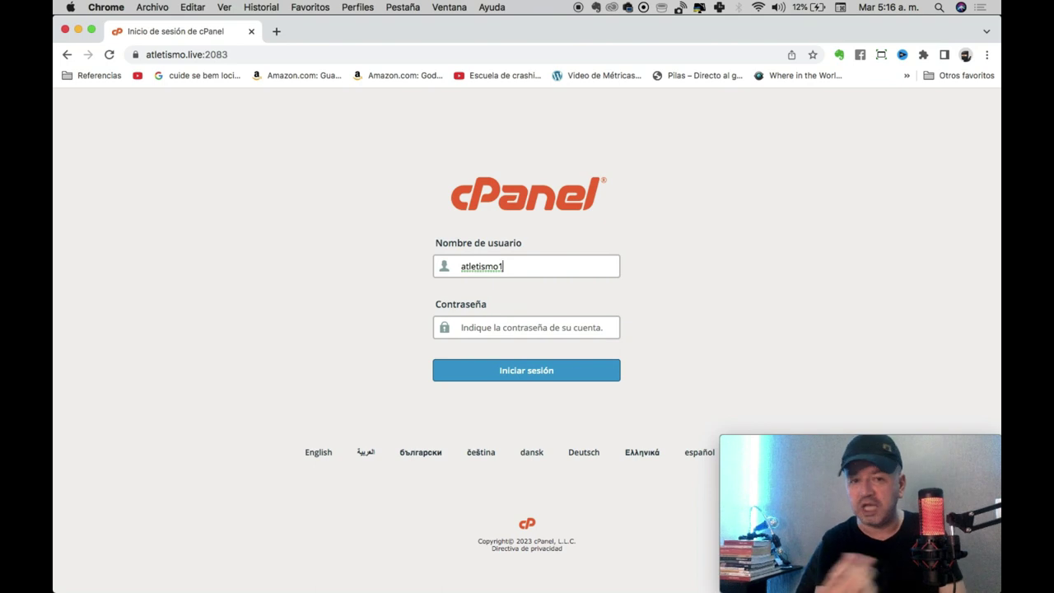
click(527, 327)
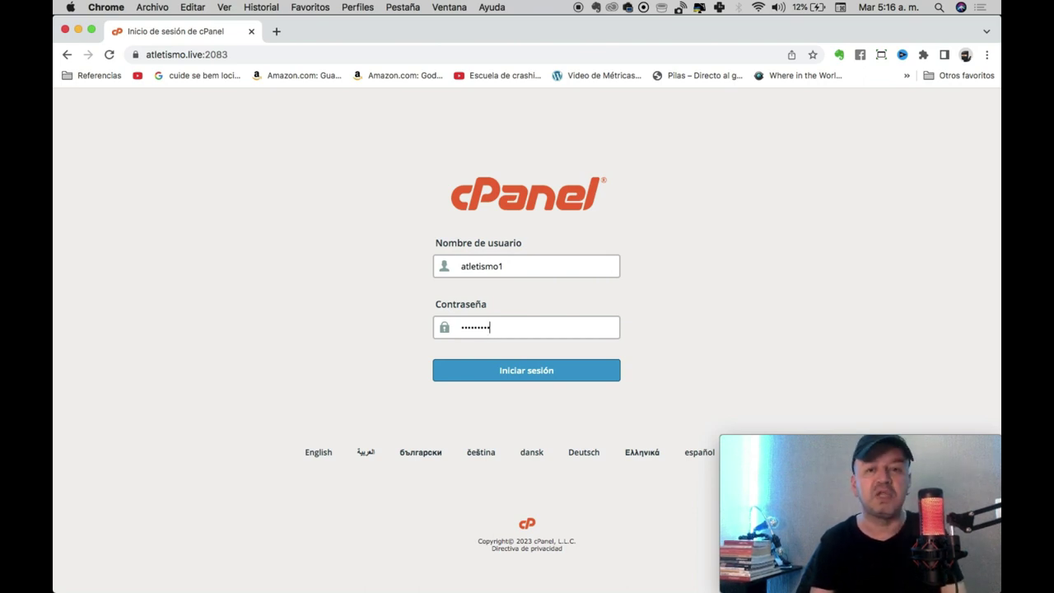
key(Return)
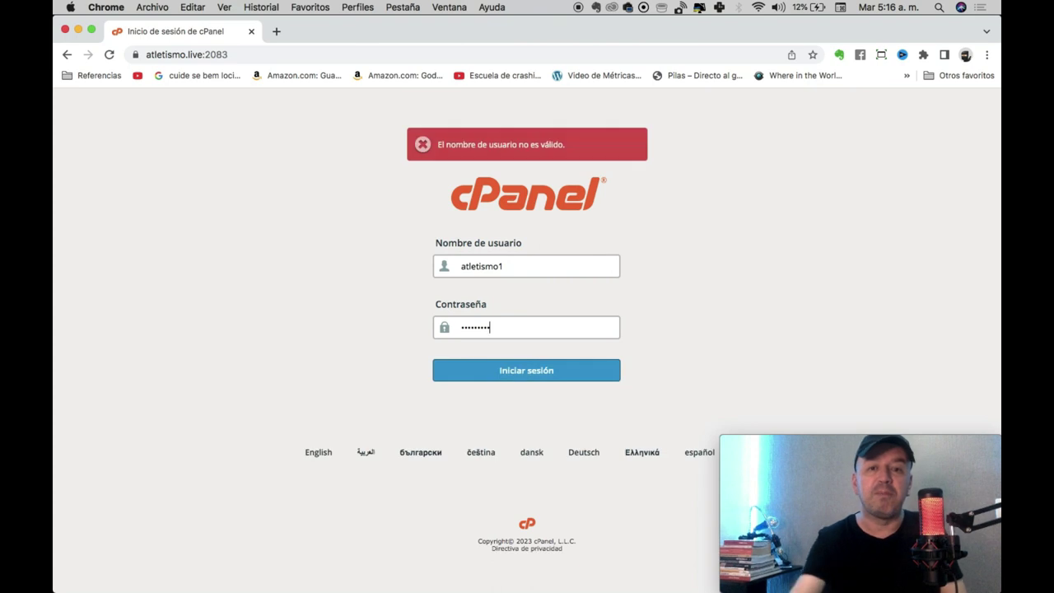
Step: Re-enter the corrected password, log in again, and close the welcome panel
double_click(490, 327)
key(BackSpace)
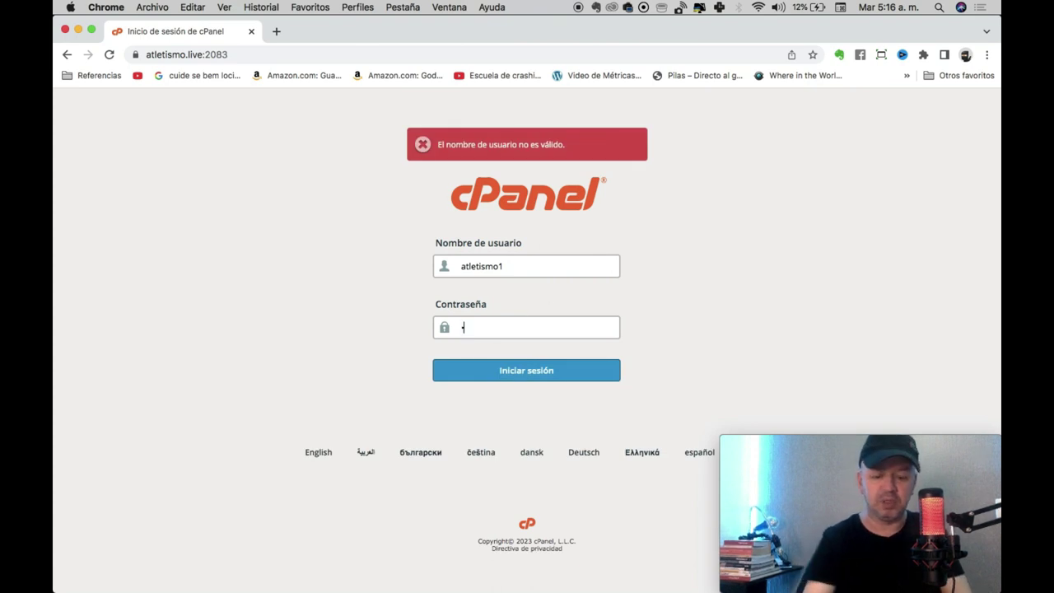
key(Return)
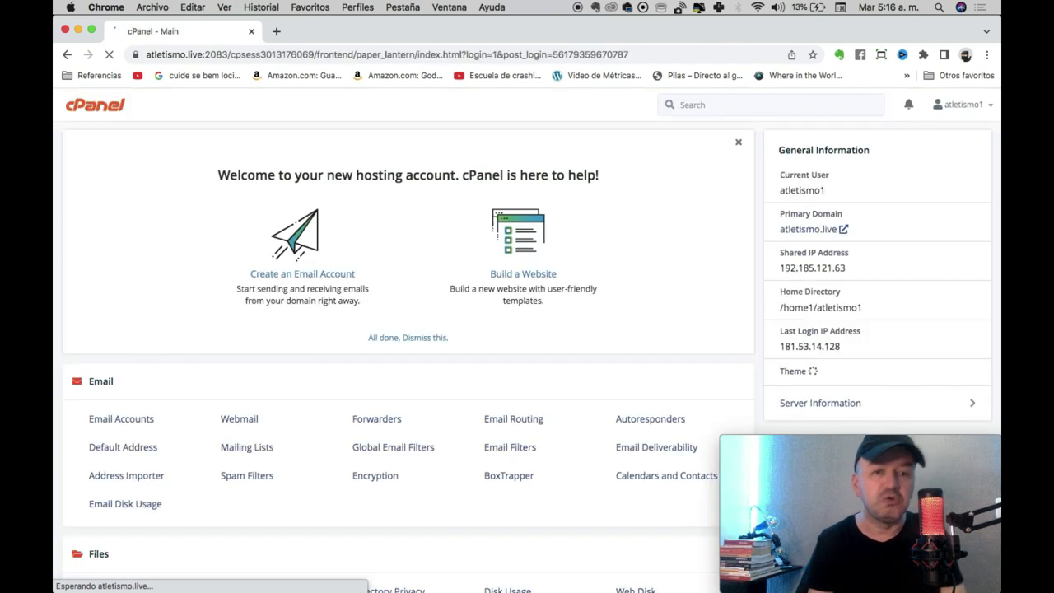
click(738, 143)
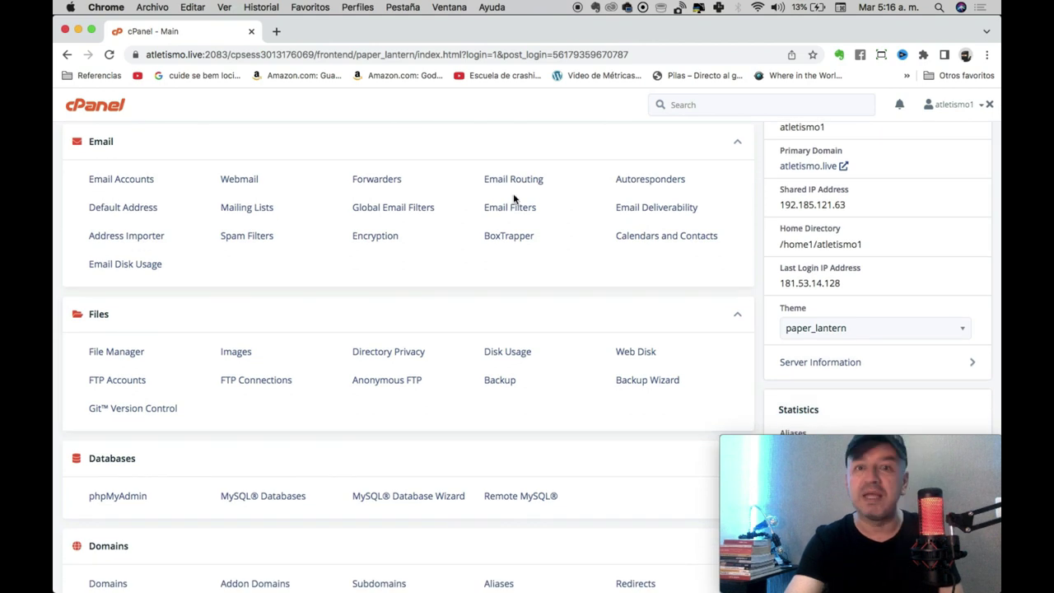
Step: Scroll down to Softaculous Apps Installer and choose WordPress
scroll(514, 198, down, 5)
scroll(514, 200, down, 8)
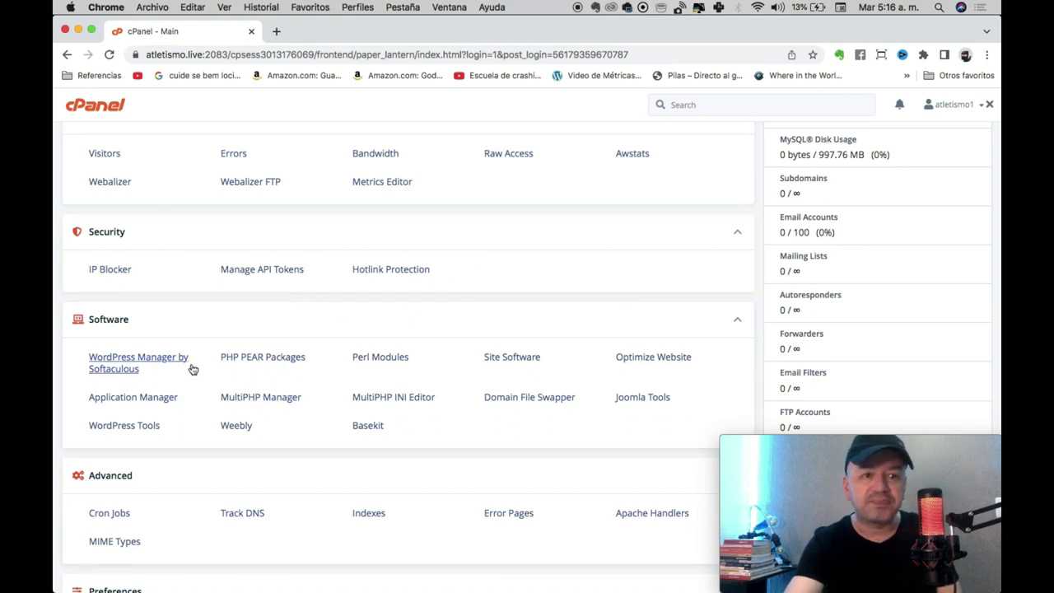
click(134, 368)
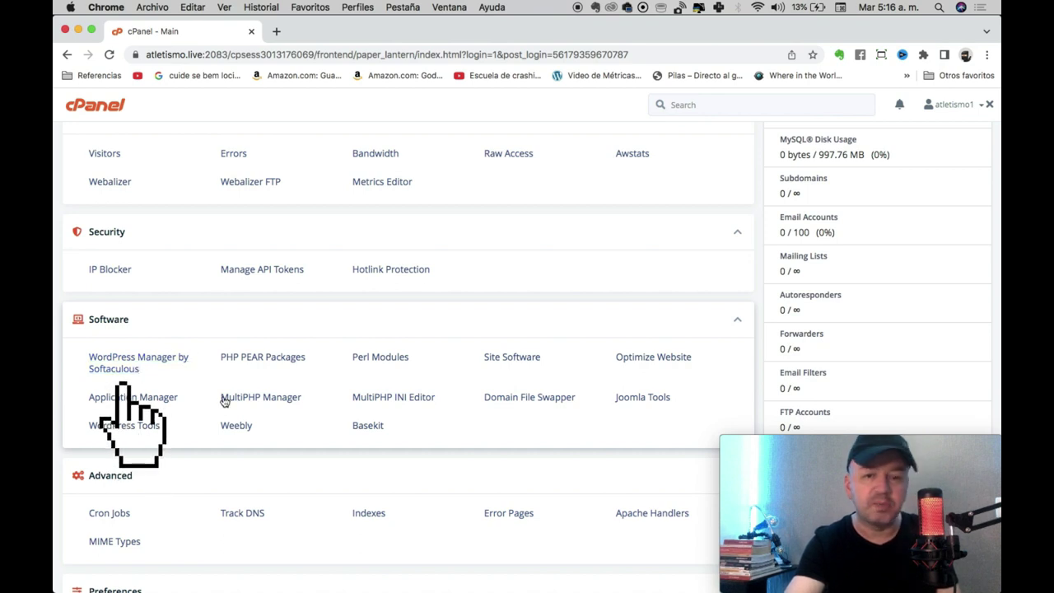
scroll(224, 401, down, 5)
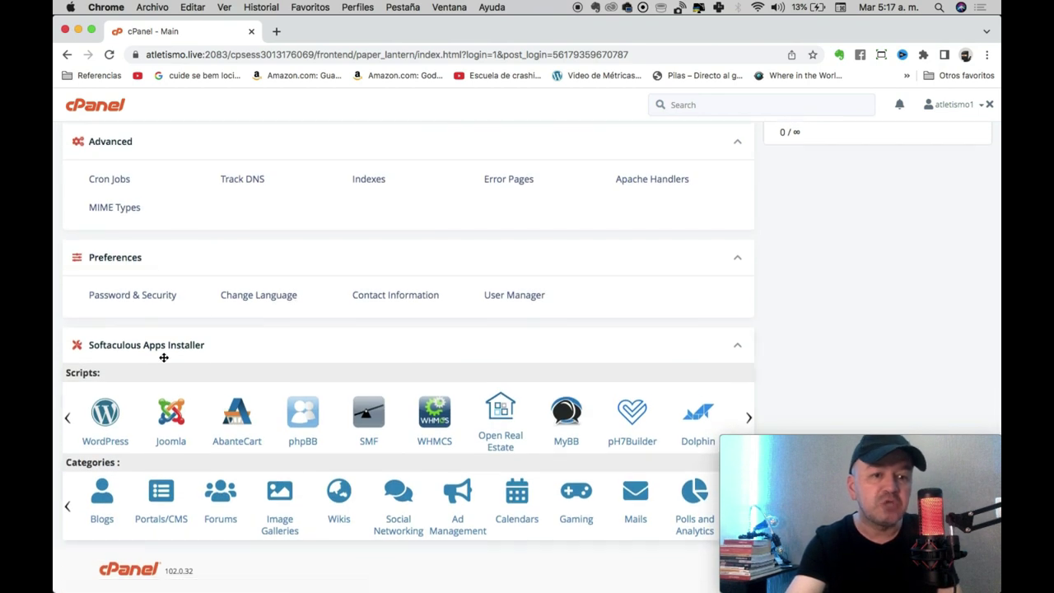
click(99, 416)
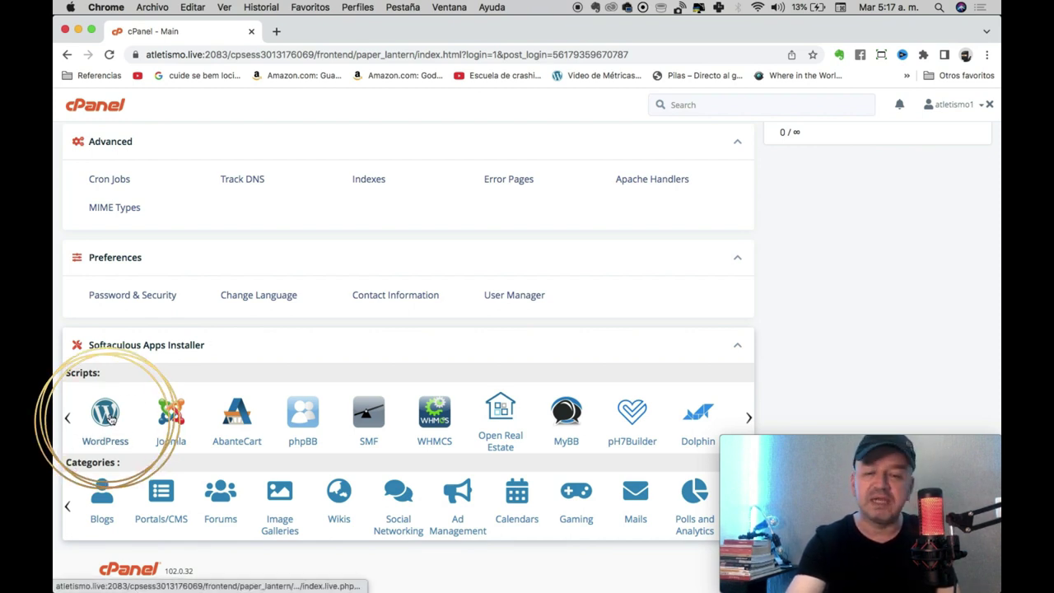
Step: Open the WordPress page in Softaculous and start a new installation with Install Now
click(110, 418)
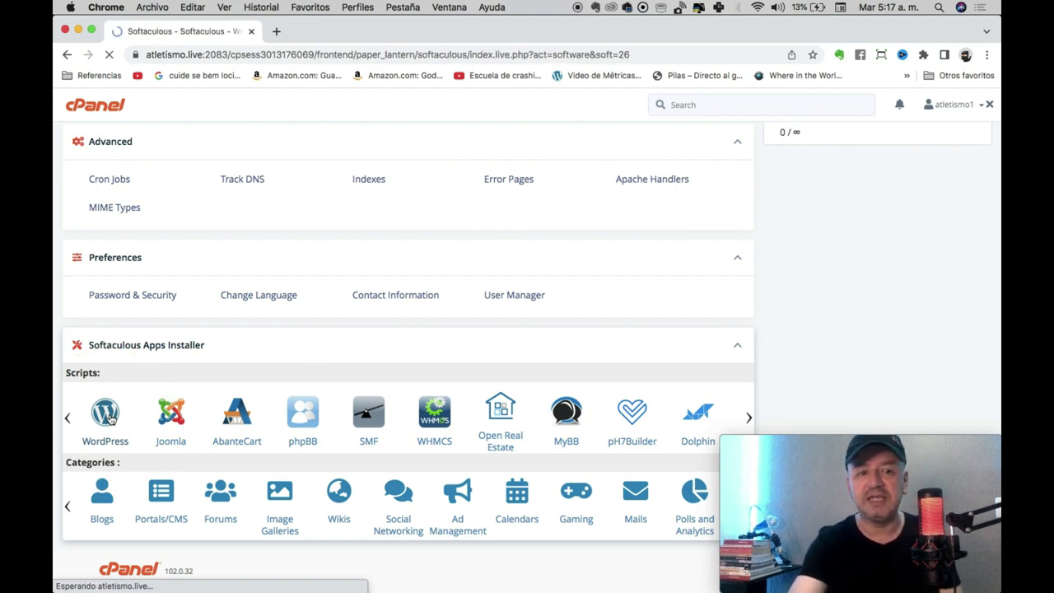
scroll(500, 401, down, 3)
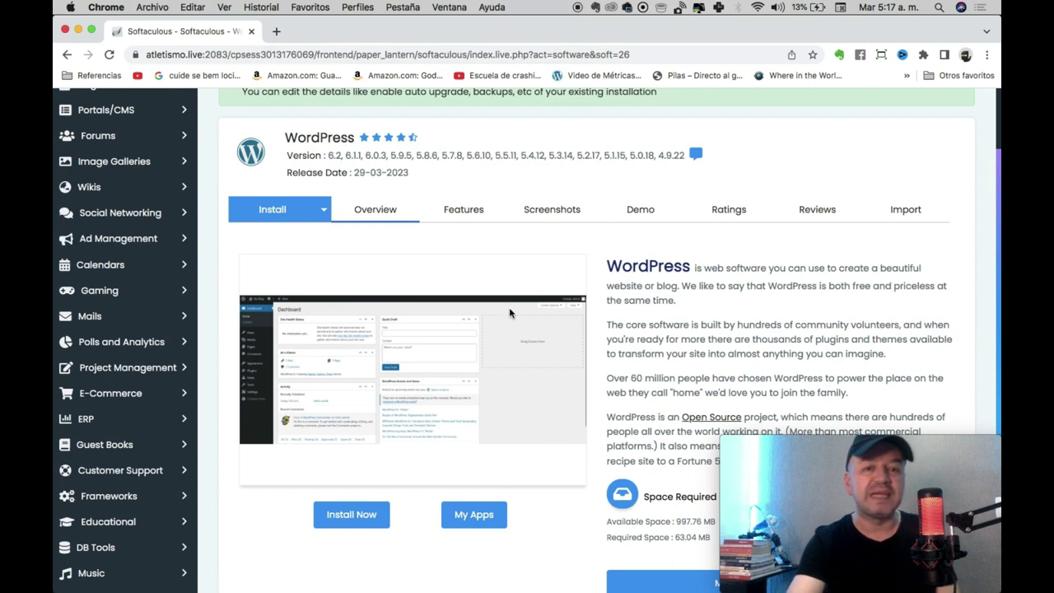
scroll(616, 389, down, 7)
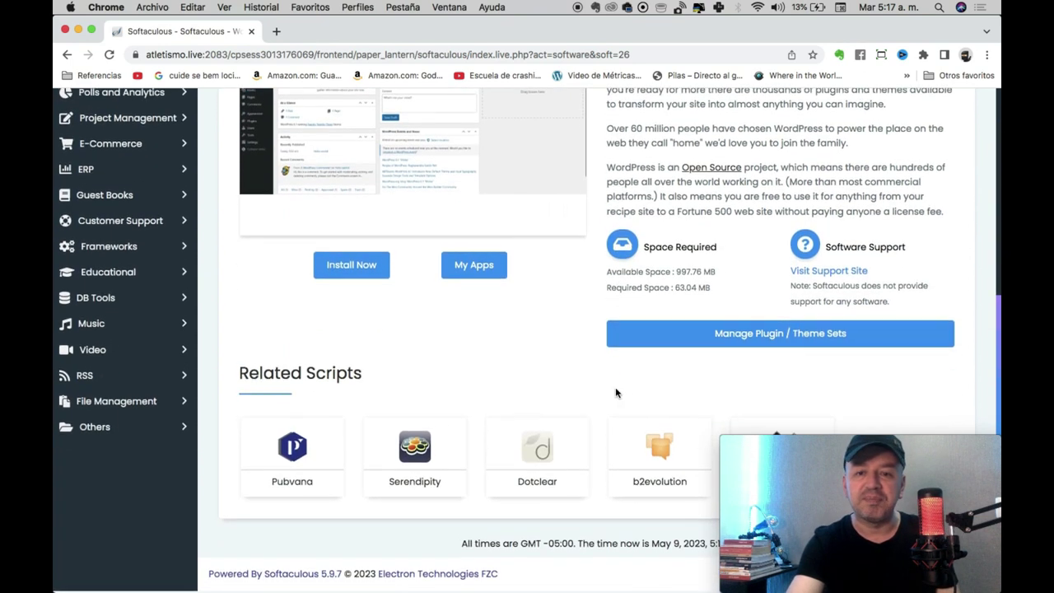
scroll(355, 341, up, 4)
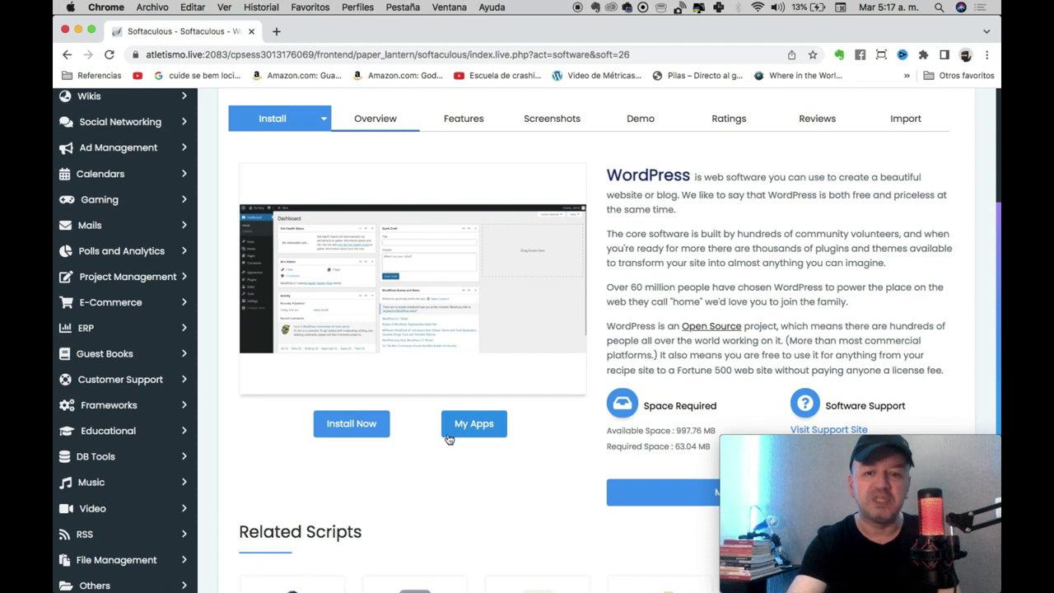
click(351, 423)
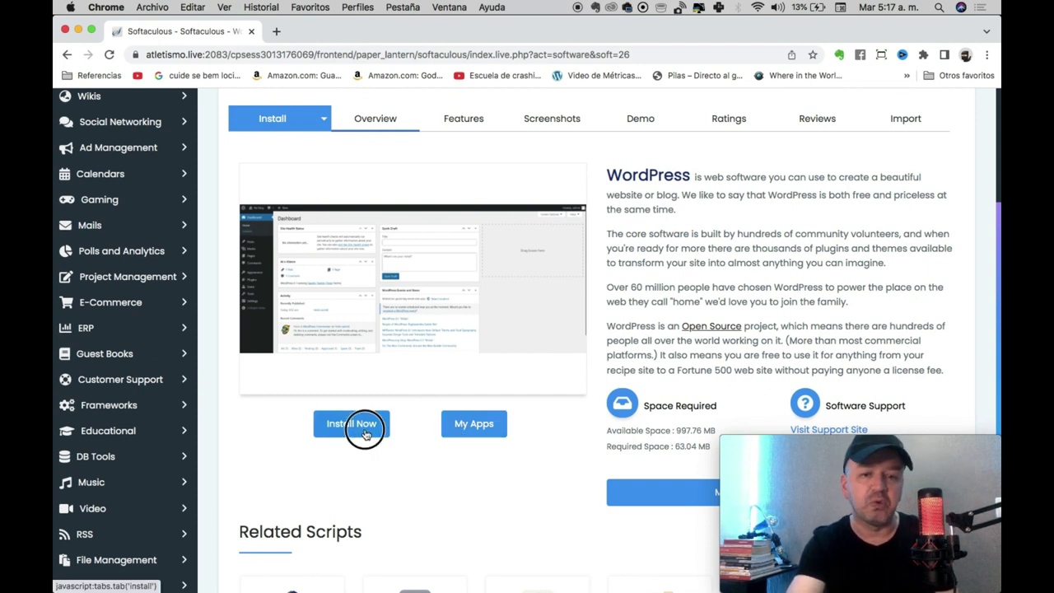
scroll(365, 434, down, 3)
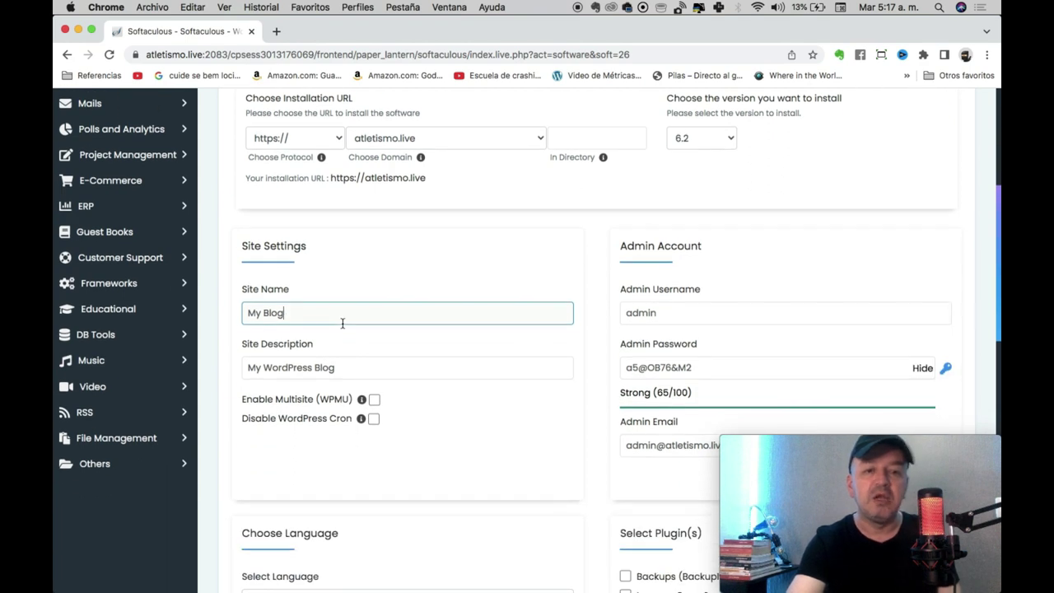
Step: Rename the site to 'Venta de Computadores' and enter a custom admin username
triple_click(343, 322)
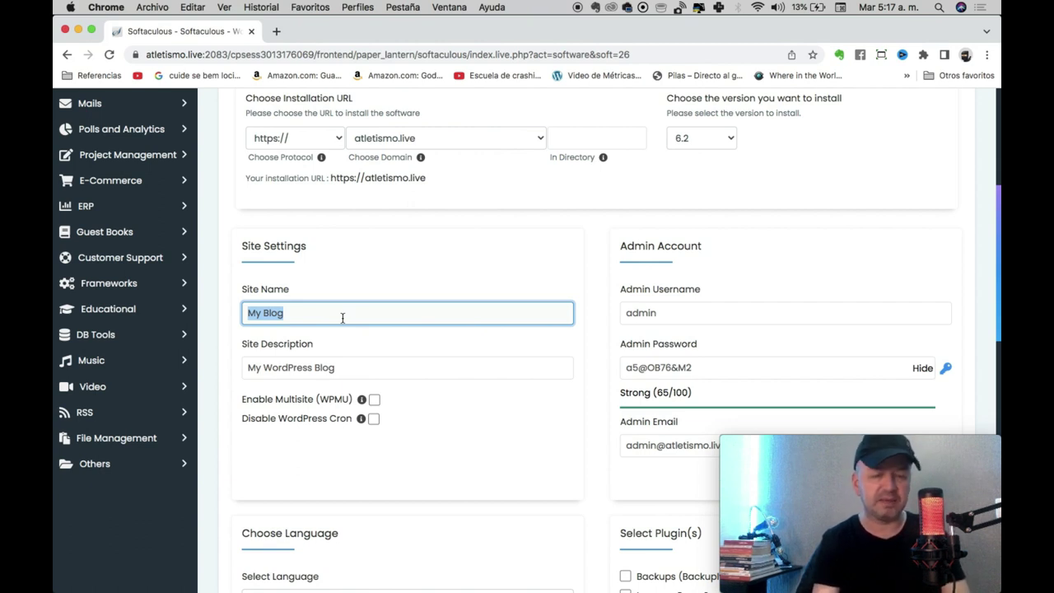
text(Venta de Computadores)
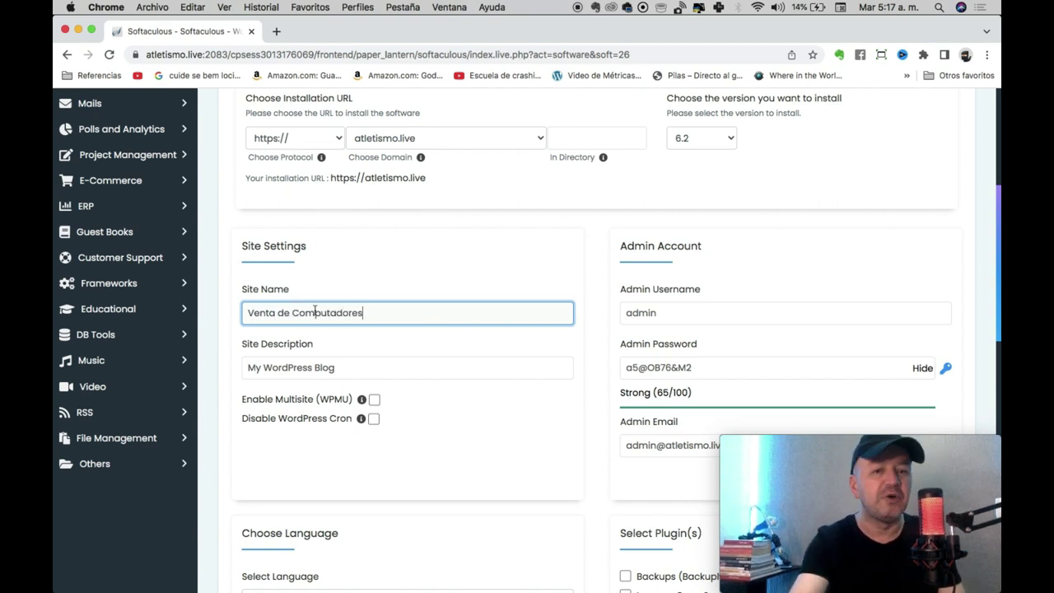
double_click(668, 313)
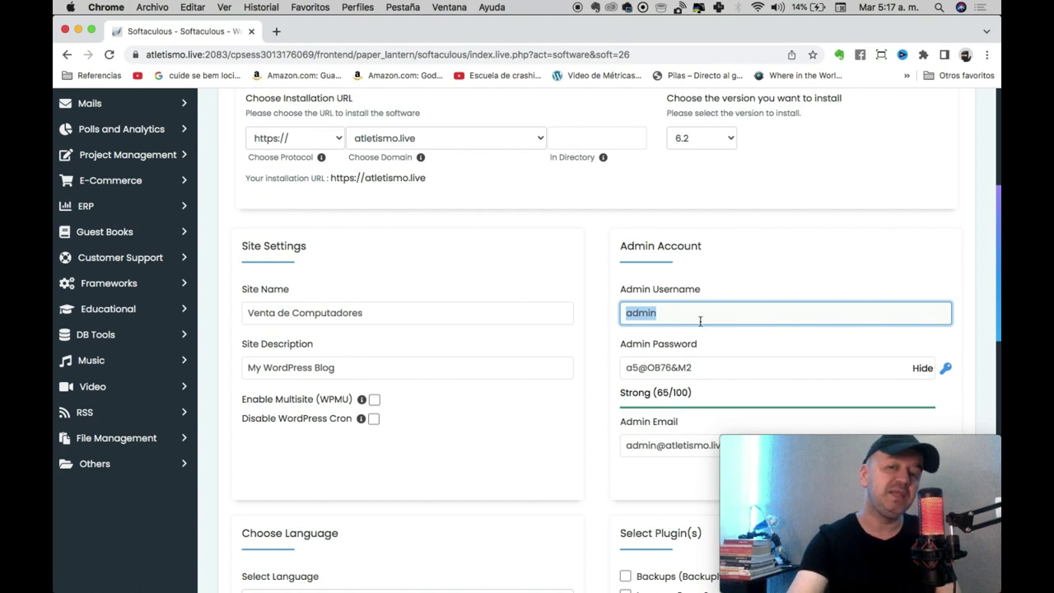
scroll(700, 322, down, 1)
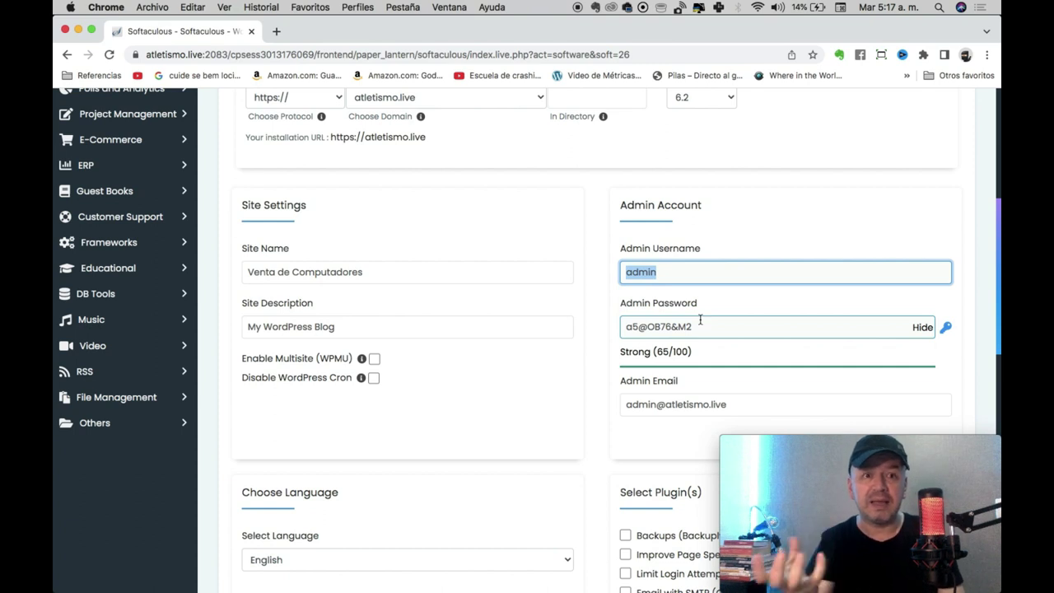
text(christian)
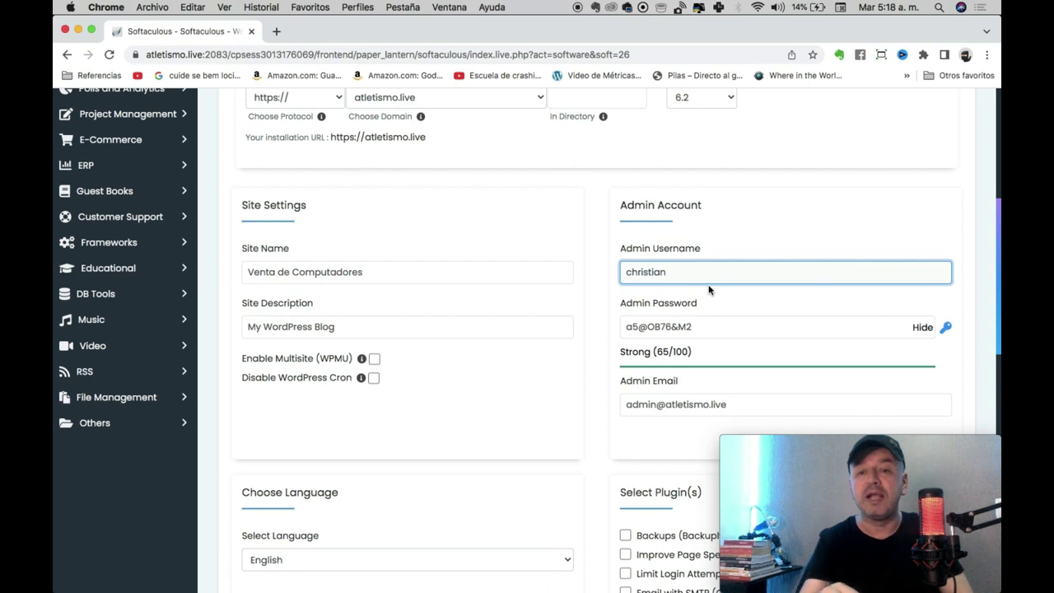
Step: Set a new strong admin password with its characters hidden
key(Tab)
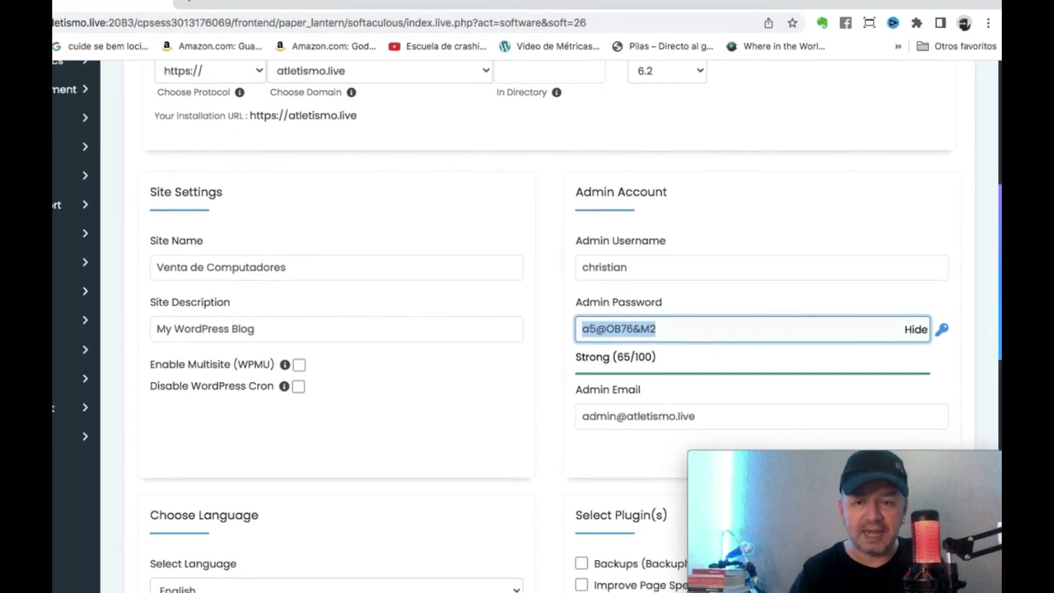
text(T)
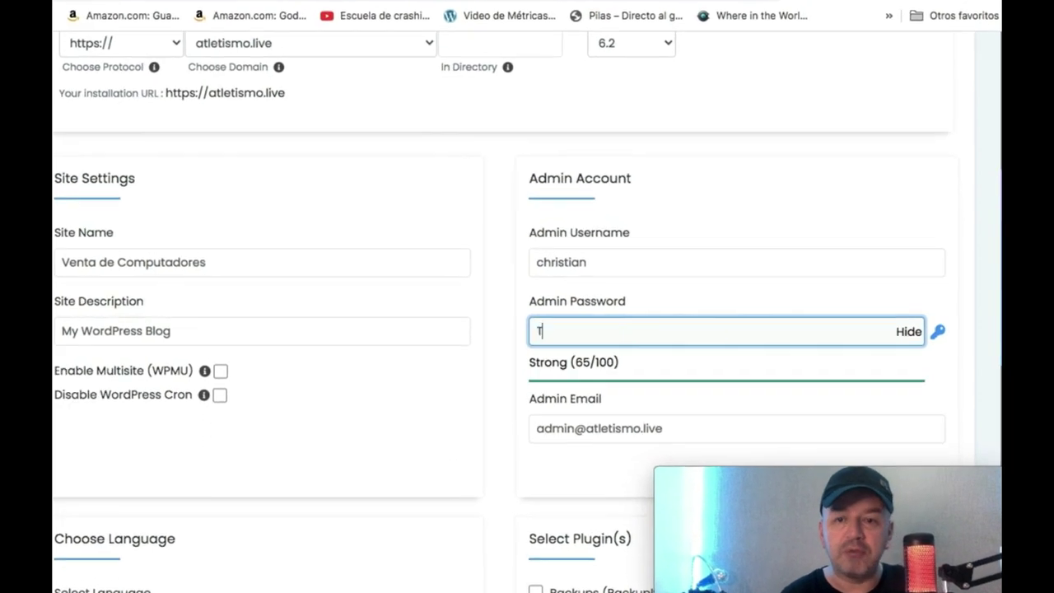
click(901, 334)
click(693, 337)
text(•••••••••)
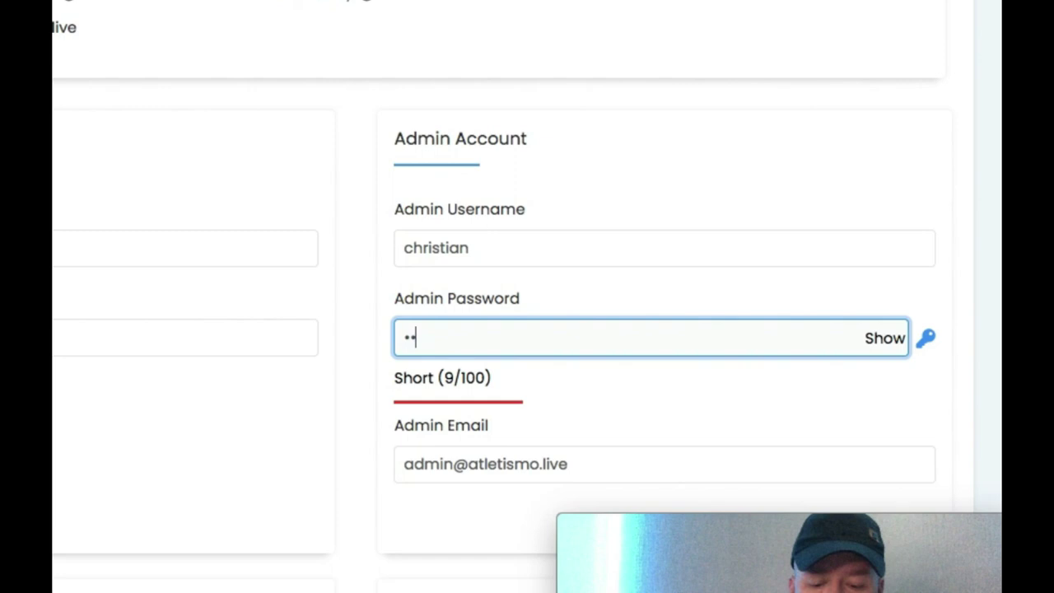
text(•)
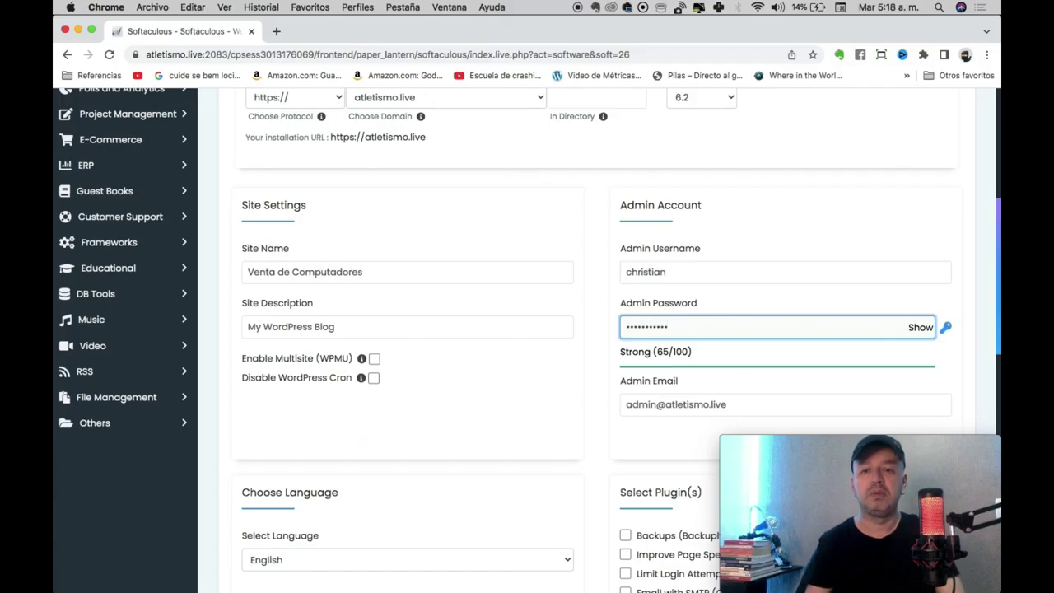
scroll(758, 325, down, 3)
Step: Pick Spanish in the Select Language dropdown of the WordPress install form
click(657, 323)
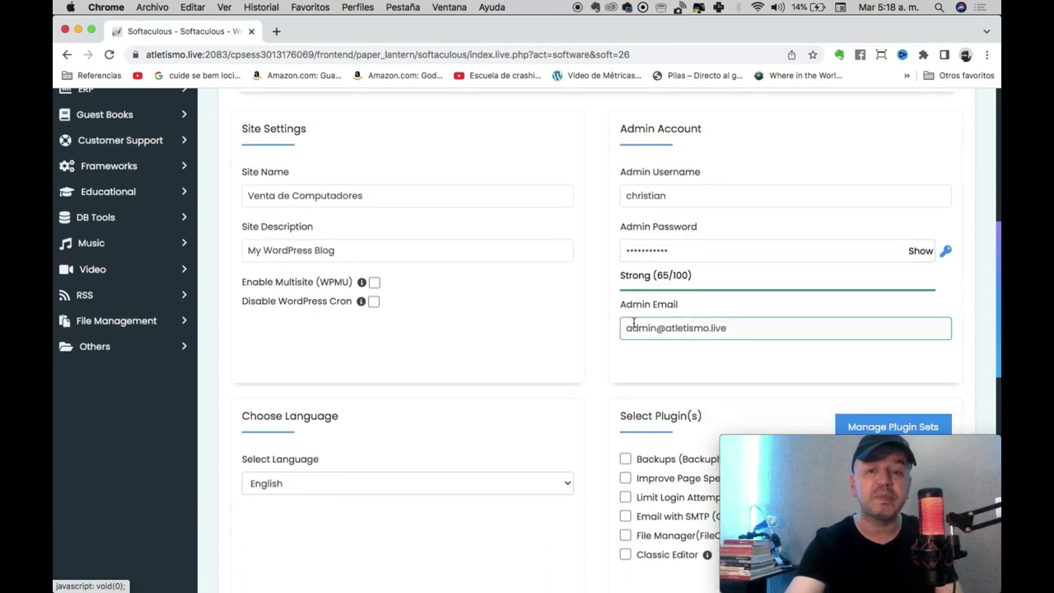
scroll(630, 327, down, 3)
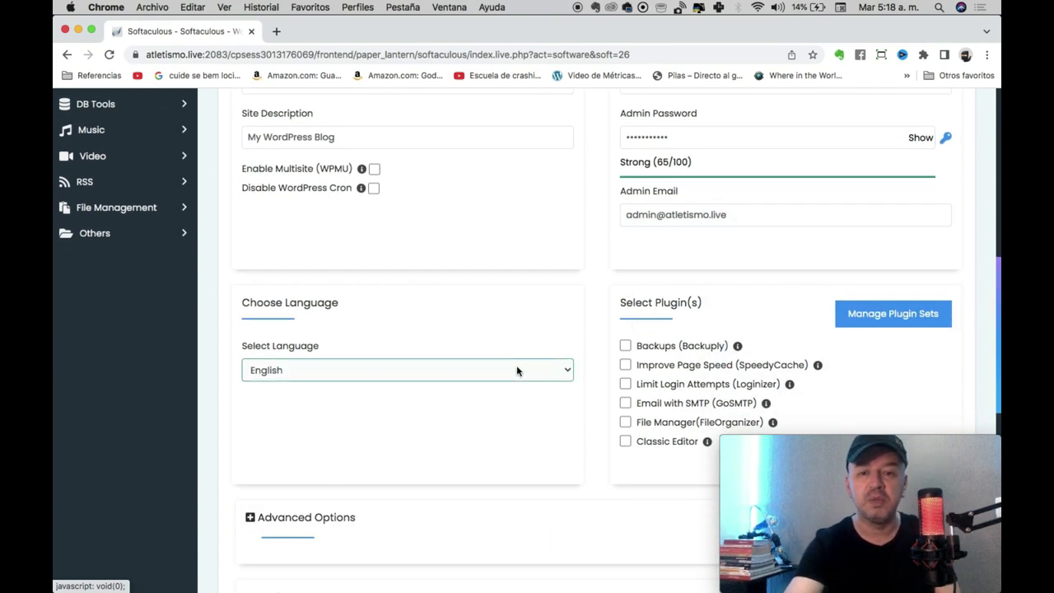
click(517, 365)
scroll(397, 458, down, 3)
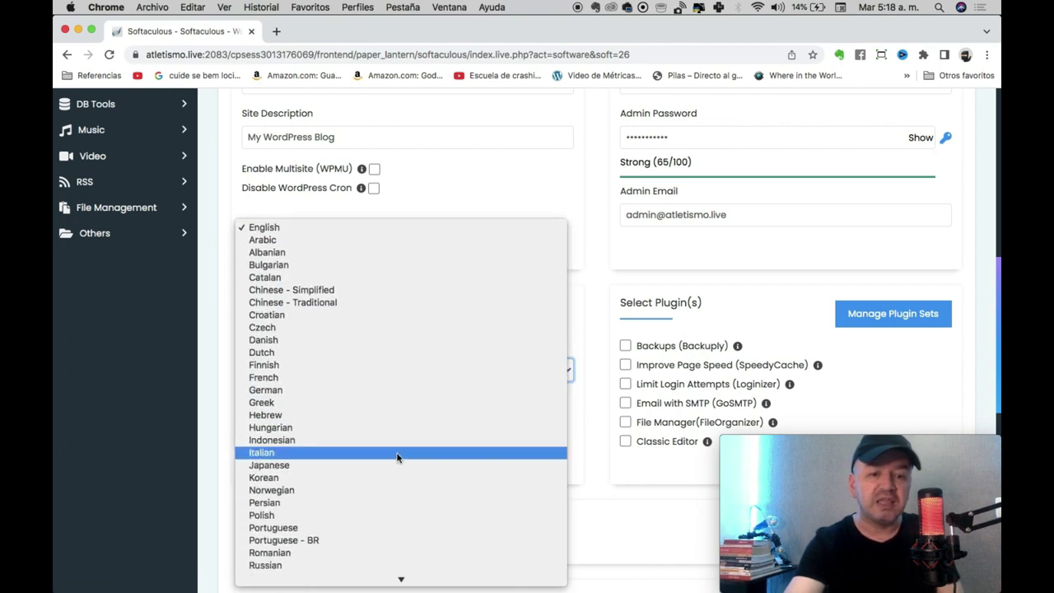
scroll(397, 458, down, 3)
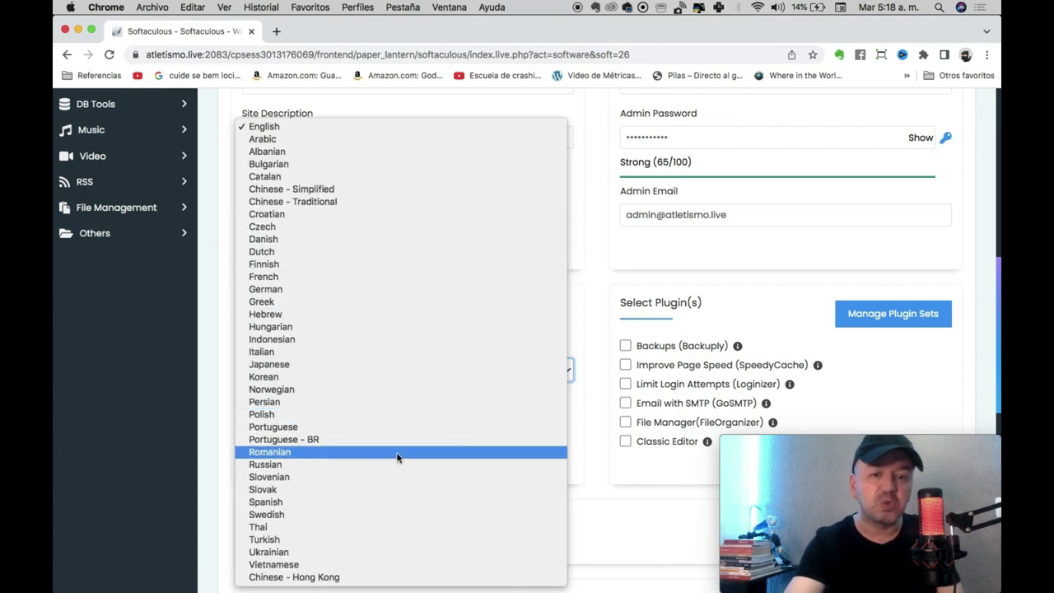
click(313, 502)
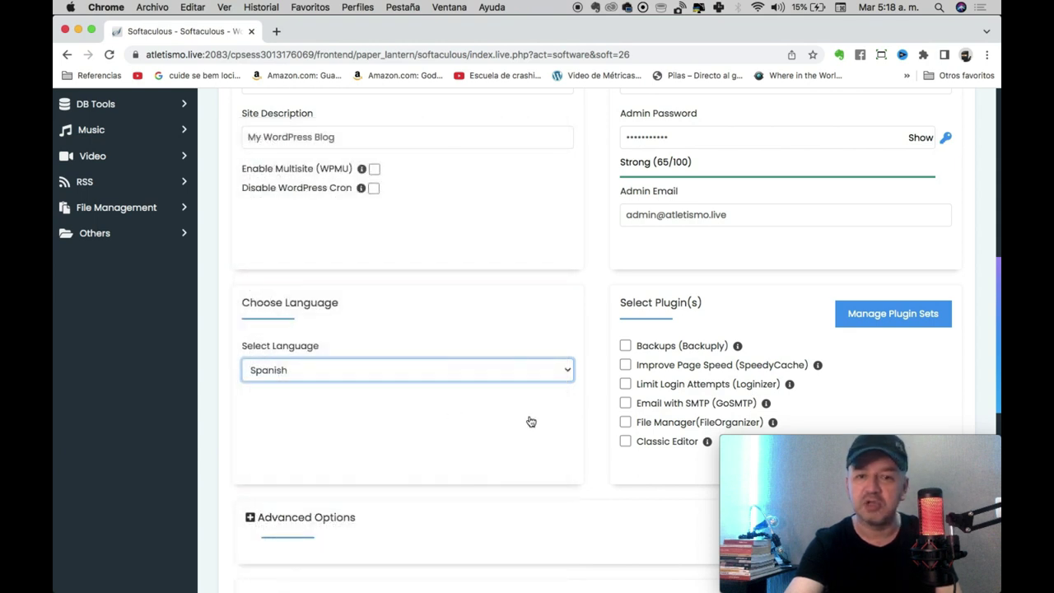
drag(856, 445, 873, 336)
scroll(535, 461, down, 4)
scroll(535, 461, down, 10)
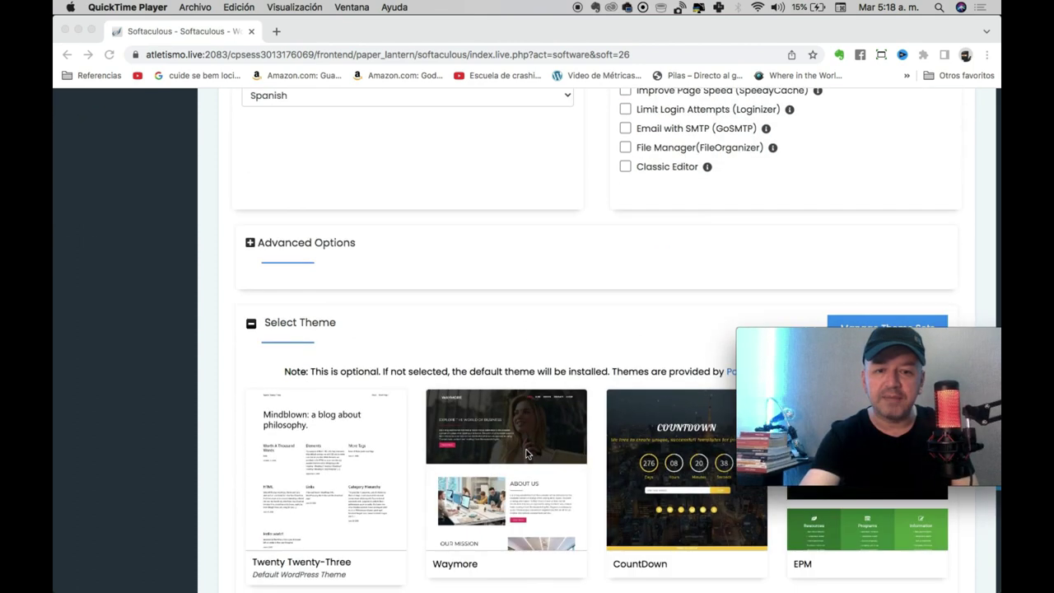
scroll(526, 454, up, 3)
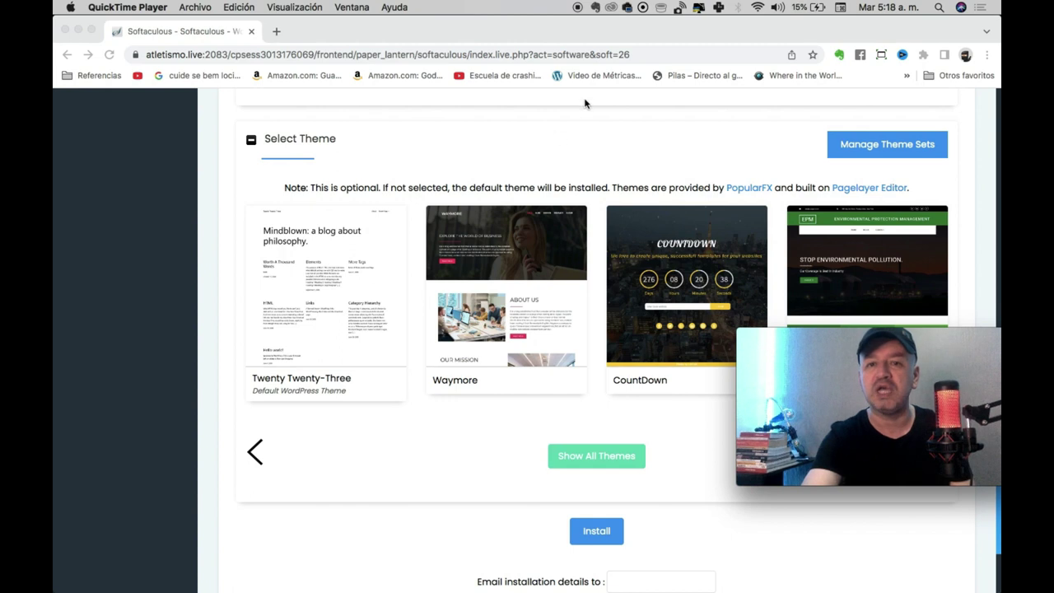
click(470, 523)
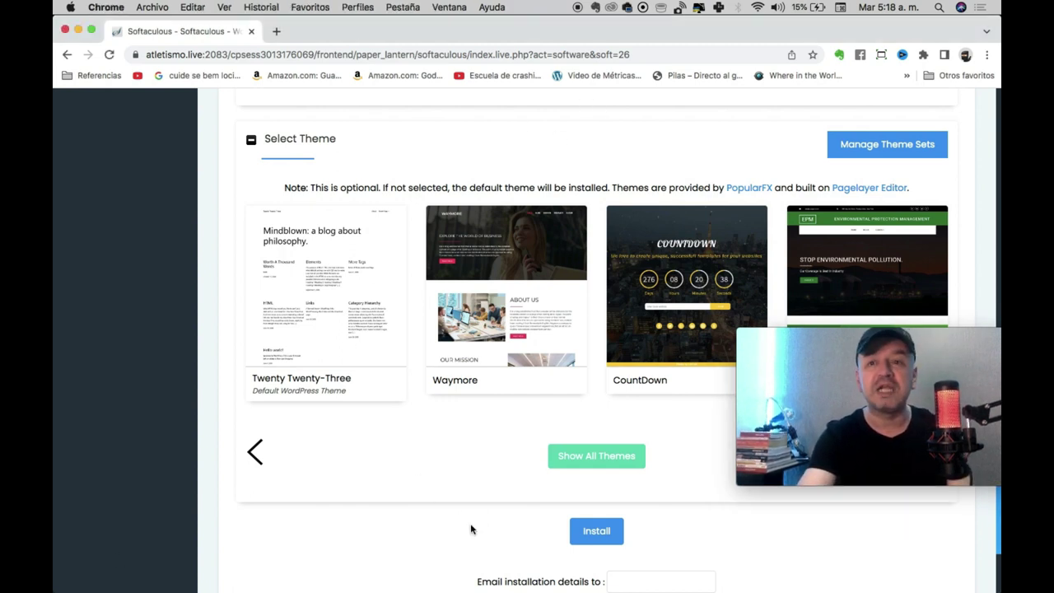
click(612, 531)
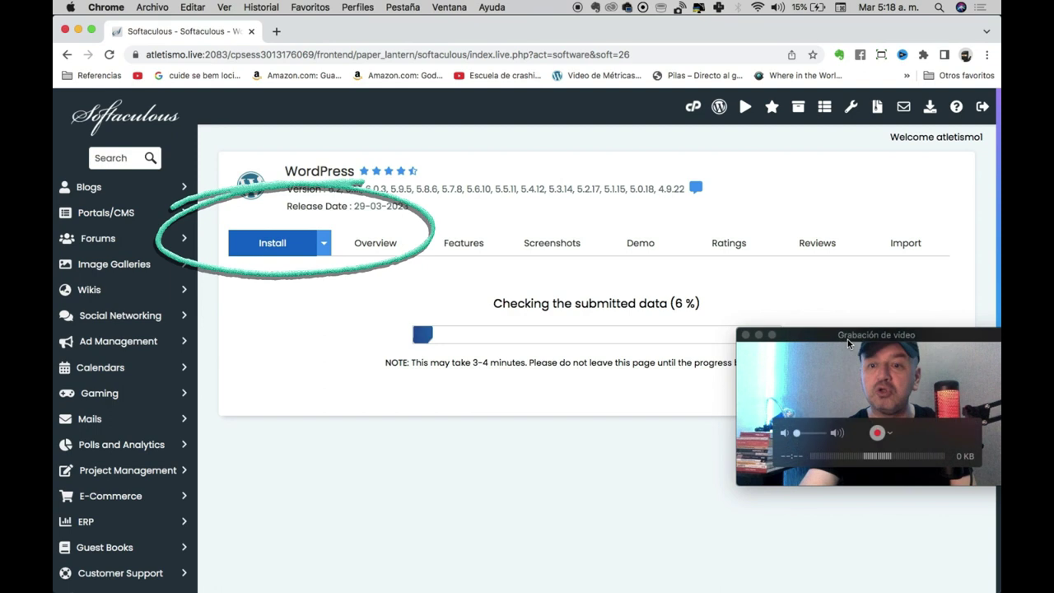
drag(847, 340, 838, 447)
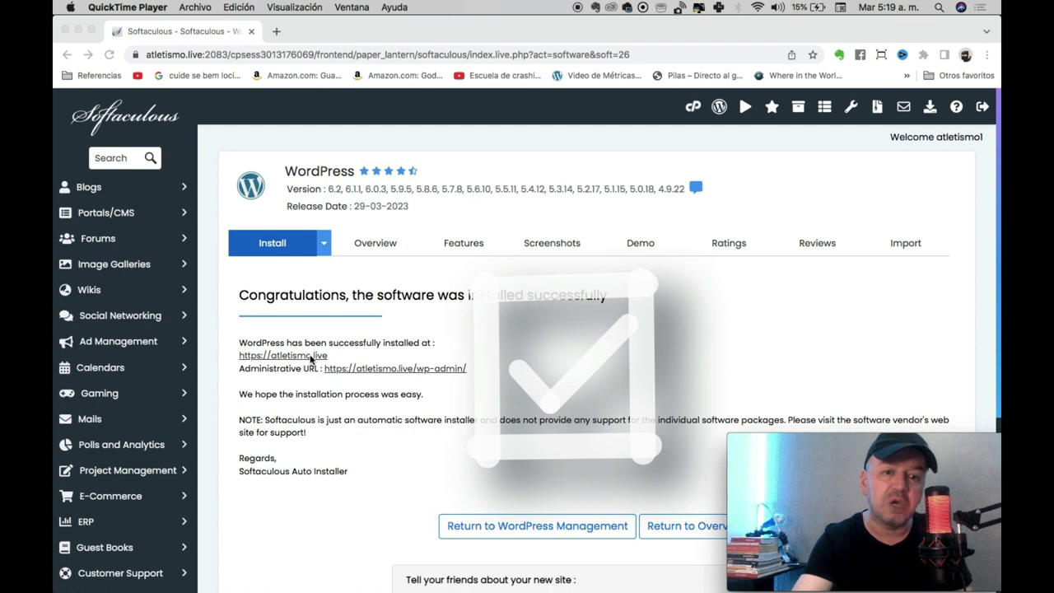
click(311, 356)
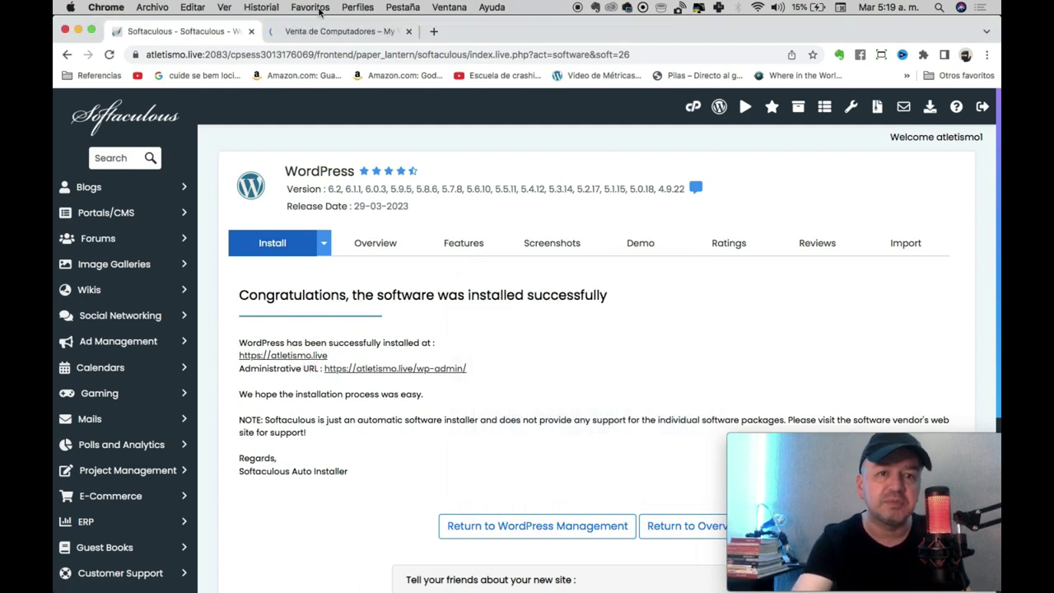
click(319, 30)
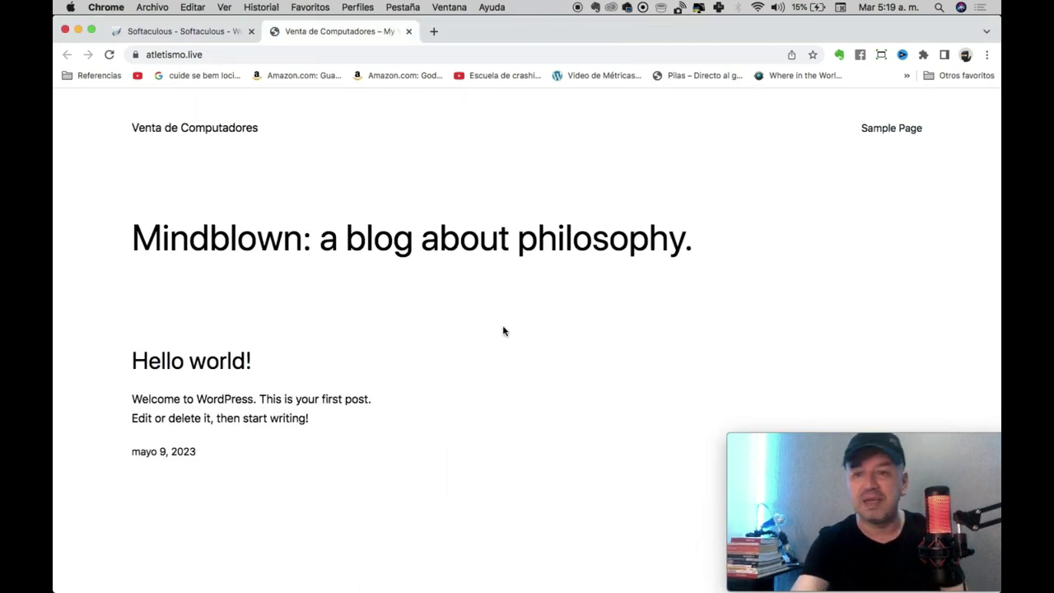
scroll(445, 159, down, 2)
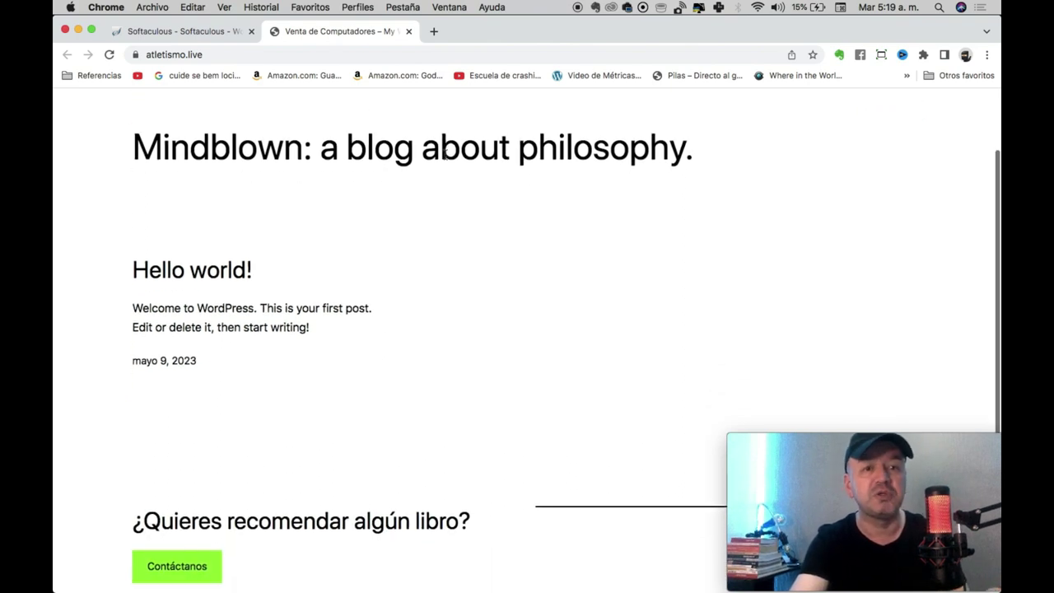
scroll(404, 311, down, 5)
scroll(404, 310, up, 7)
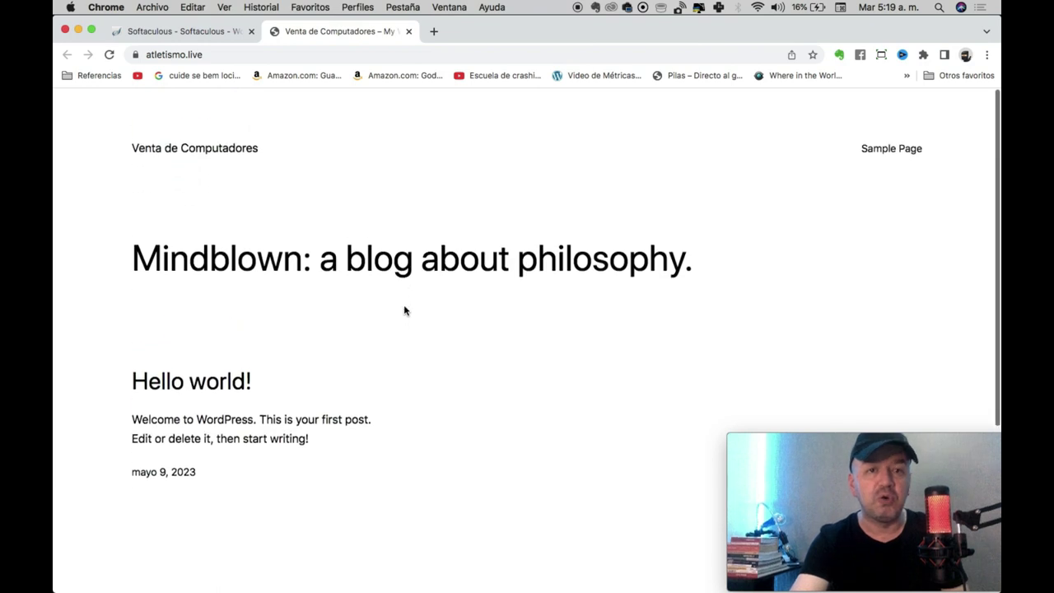
click(188, 31)
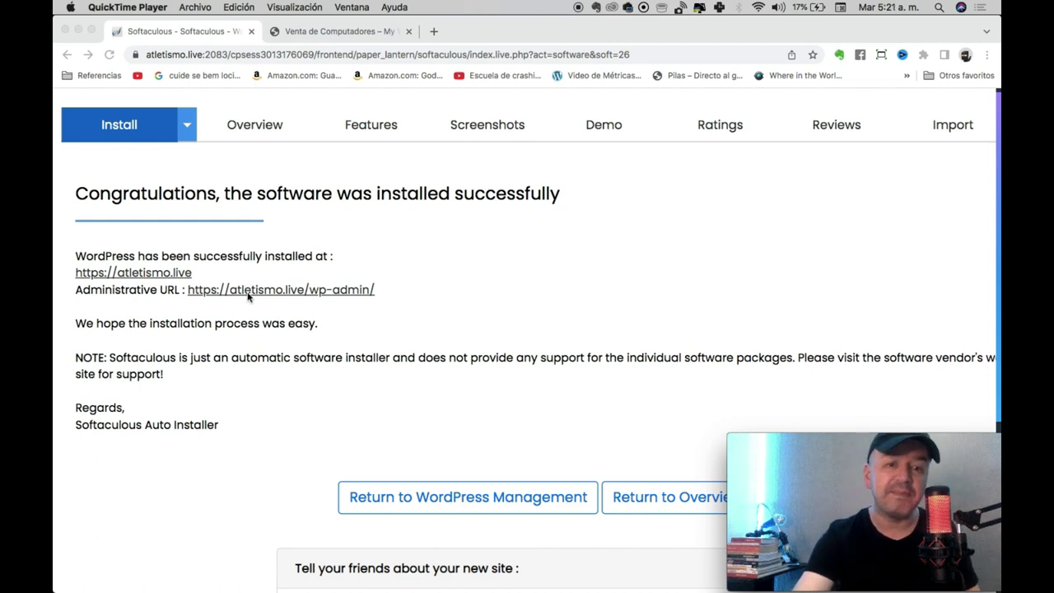
Step: Open the wp-admin dashboard in a new tab, then return to the success page
super+click(248, 295)
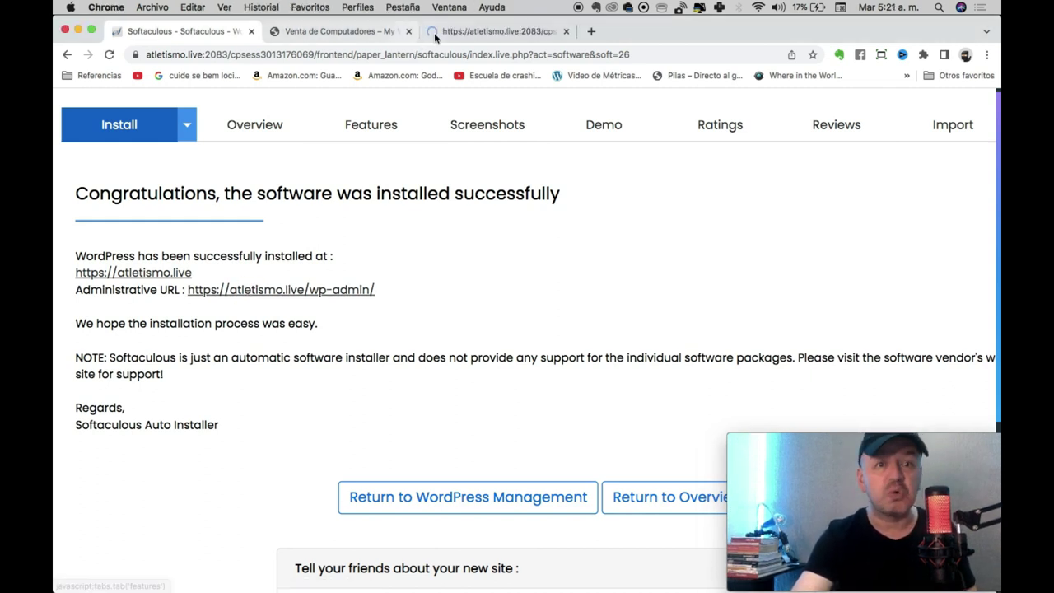
click(470, 33)
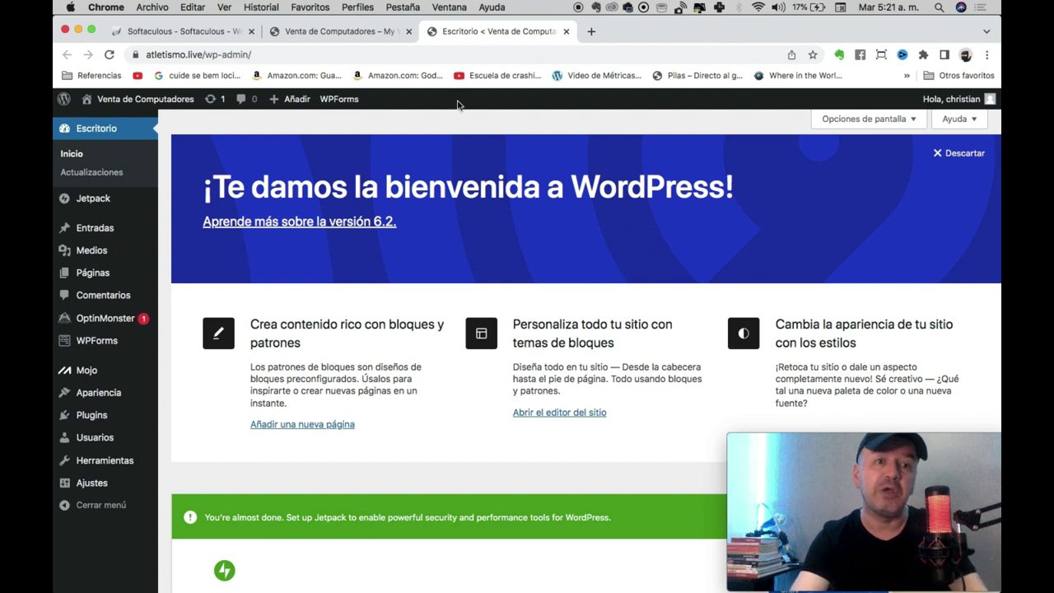
click(186, 33)
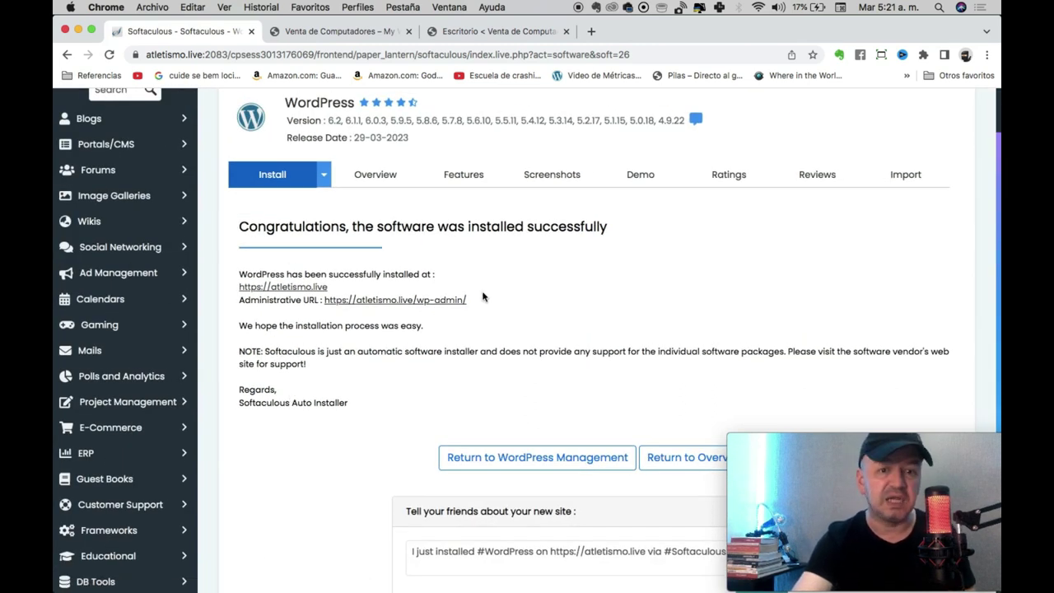
triple_click(289, 298)
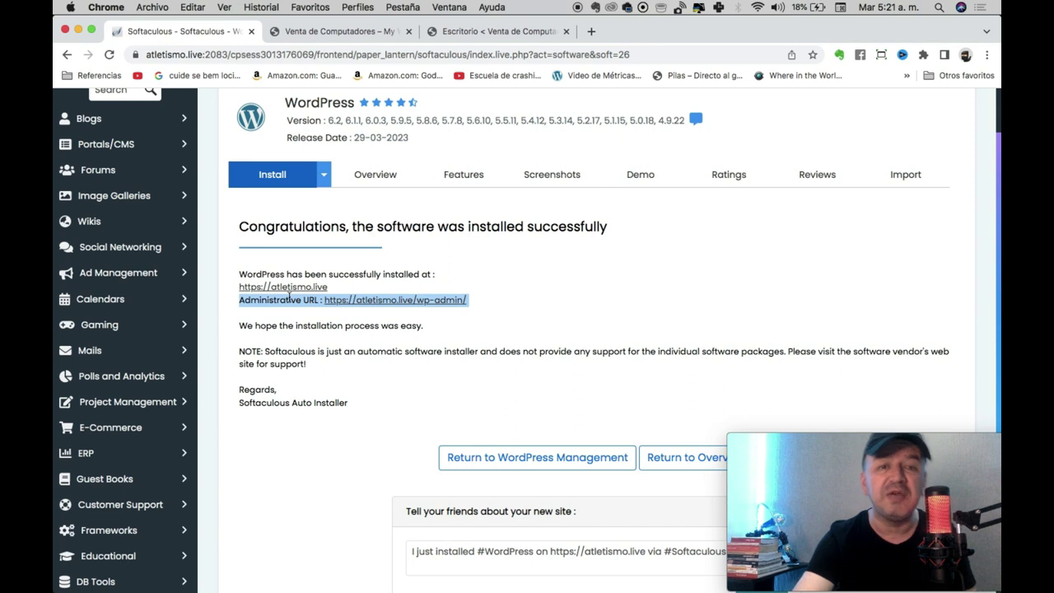
scroll(289, 297, up, 5)
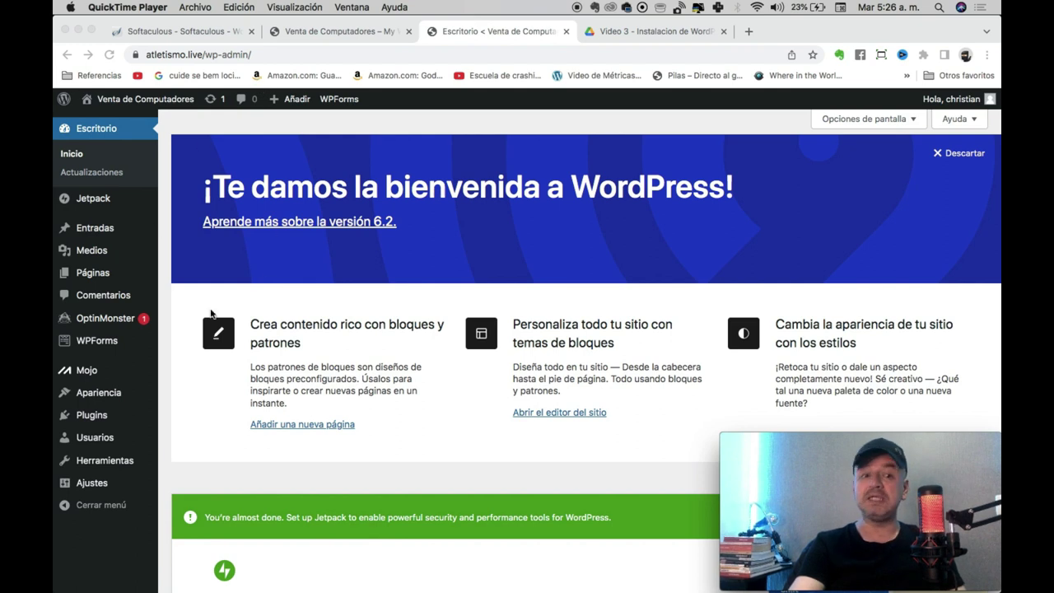
click(173, 285)
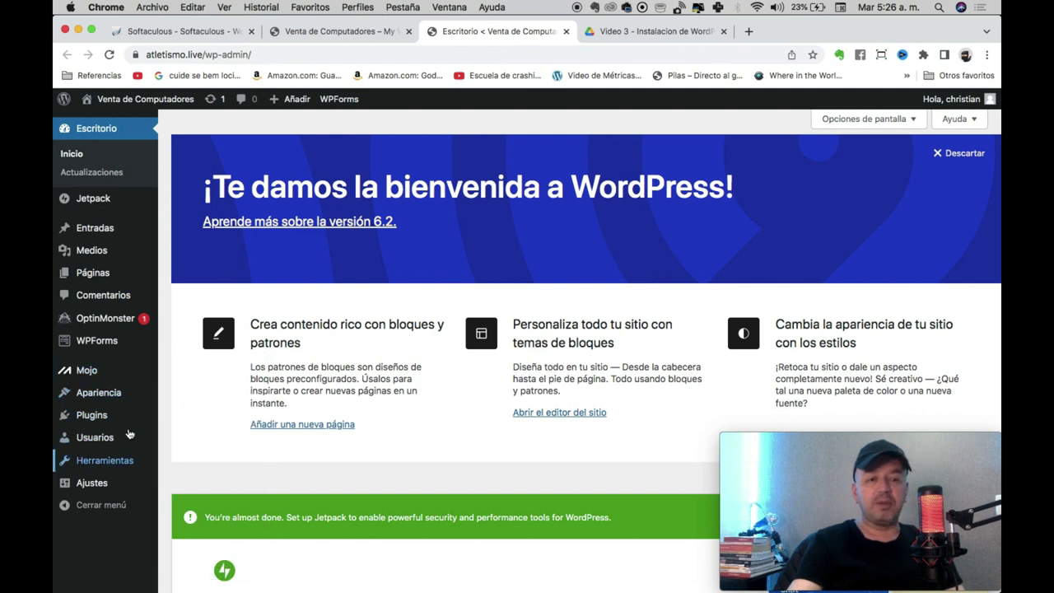
mouse_move(93, 485)
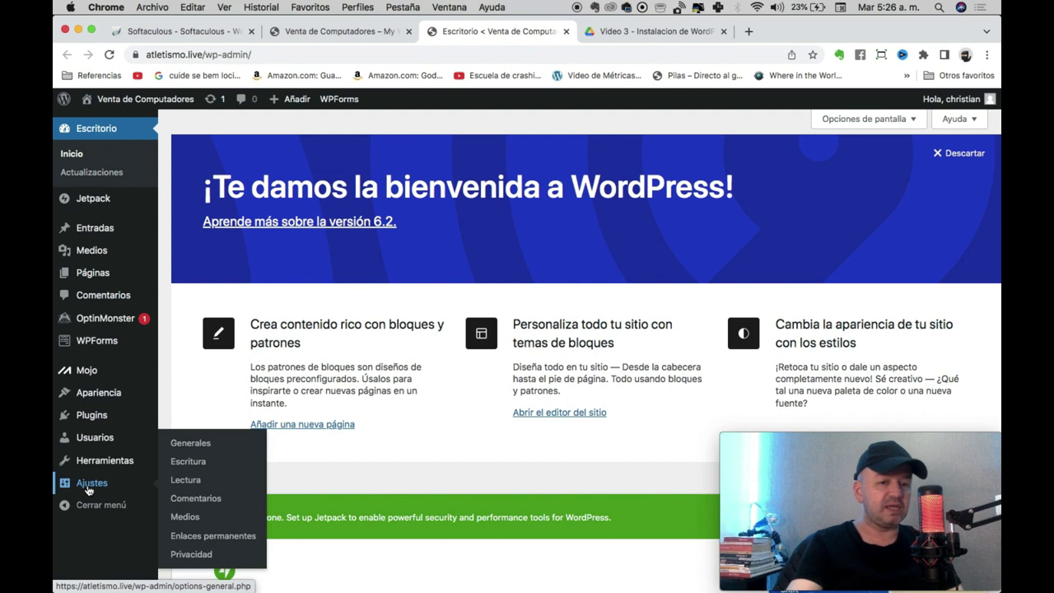
Step: In Ajustes > Generales, try Español de Colombia as site language, then revert to Español
click(87, 490)
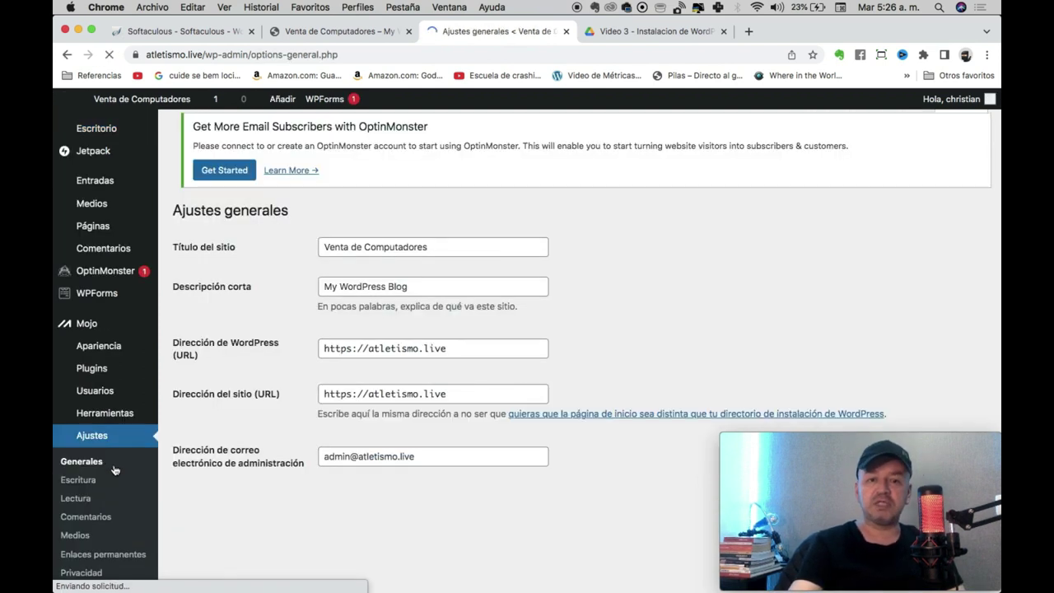
scroll(285, 379, down, 5)
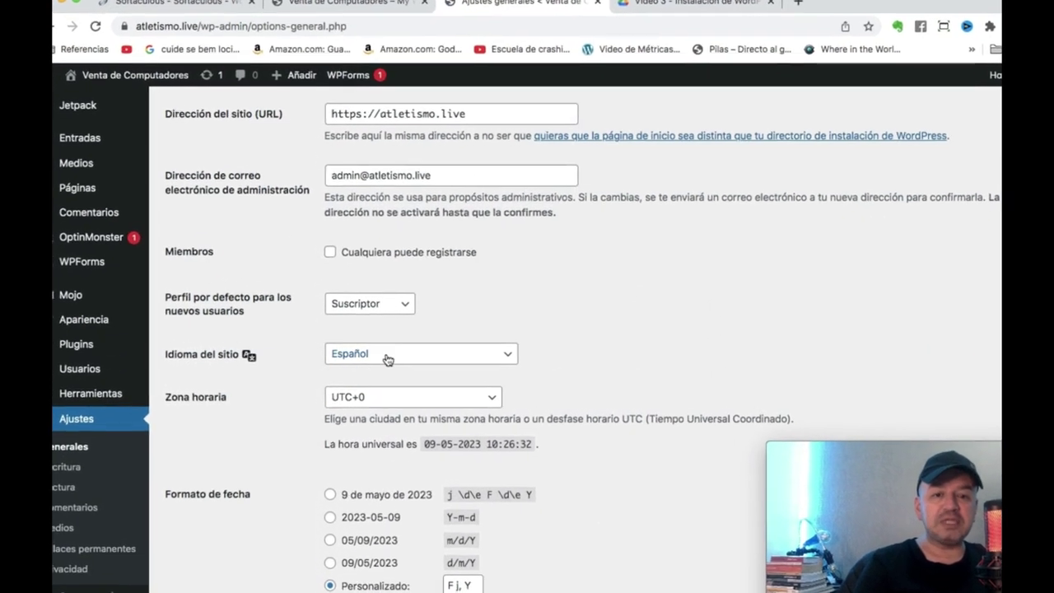
click(387, 356)
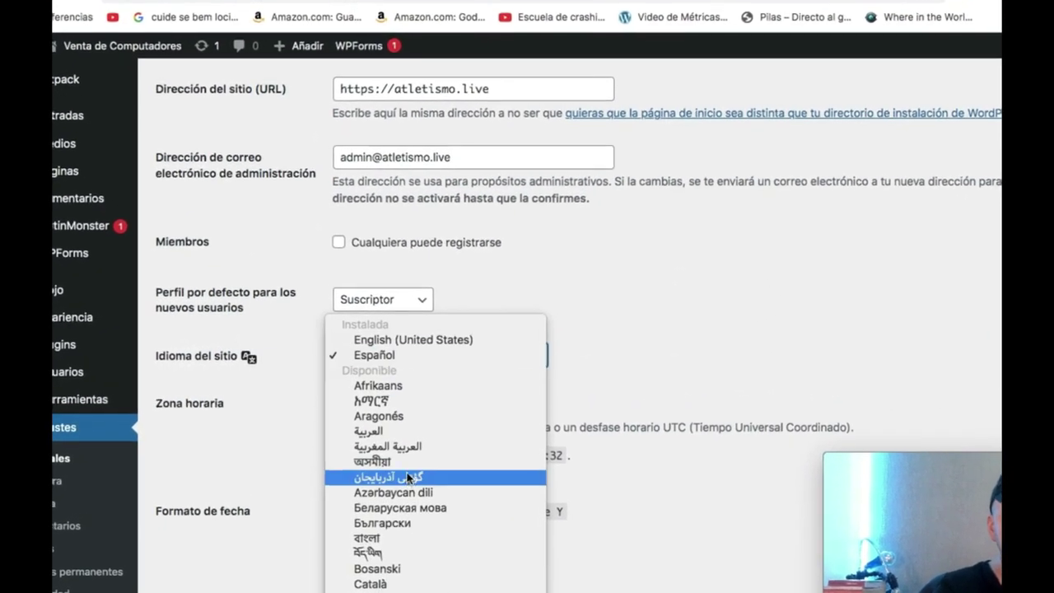
scroll(409, 478, down, 15)
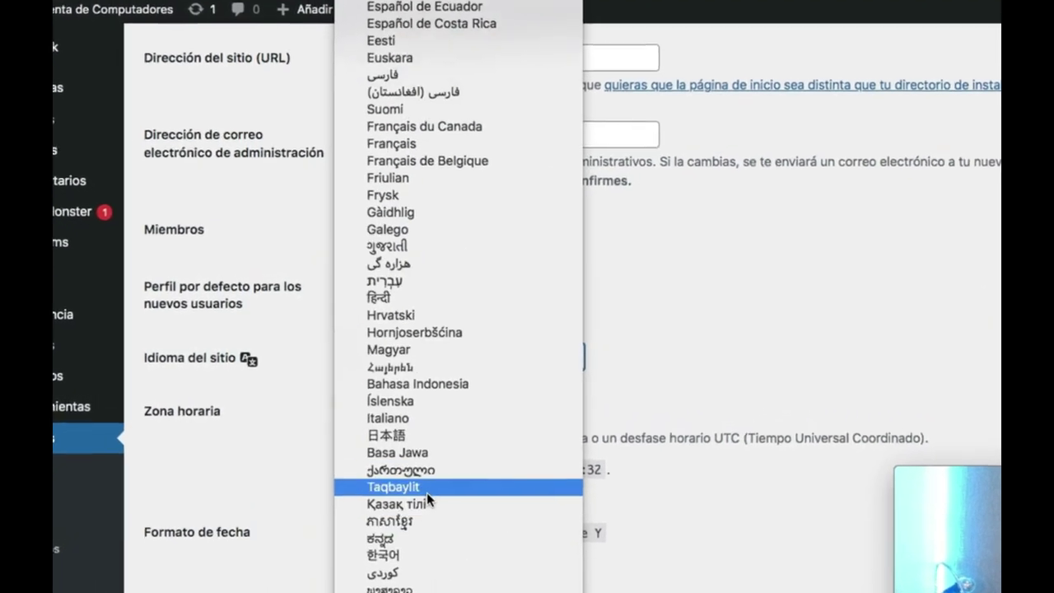
scroll(426, 493, up, 12)
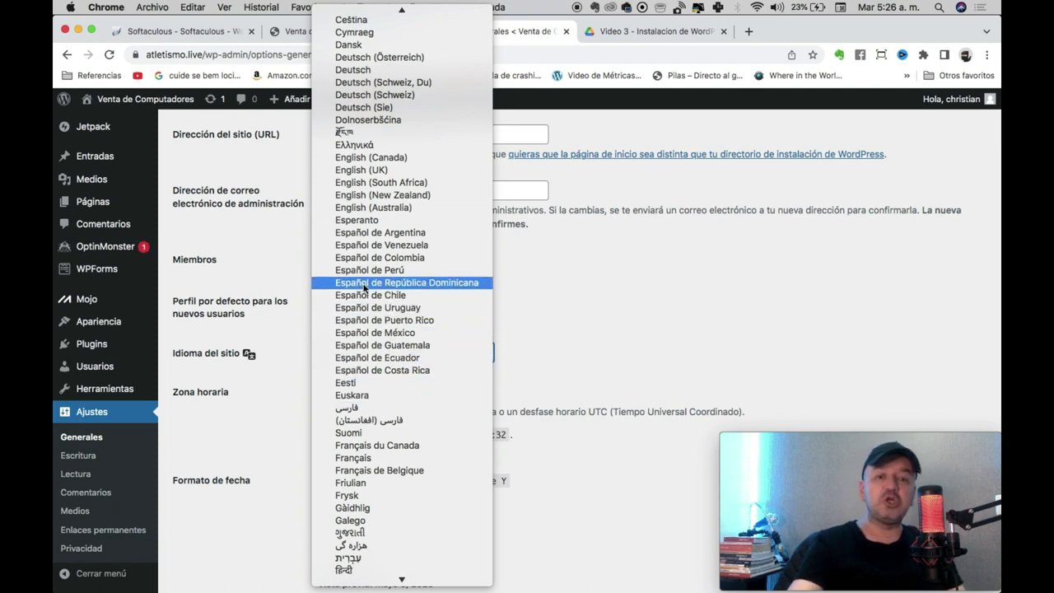
click(379, 257)
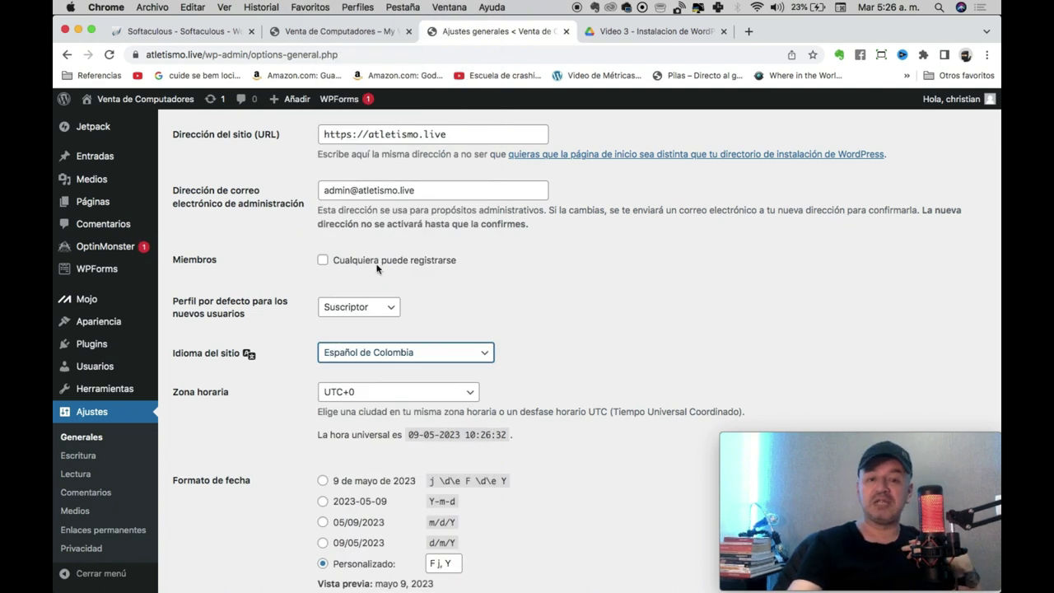
click(377, 350)
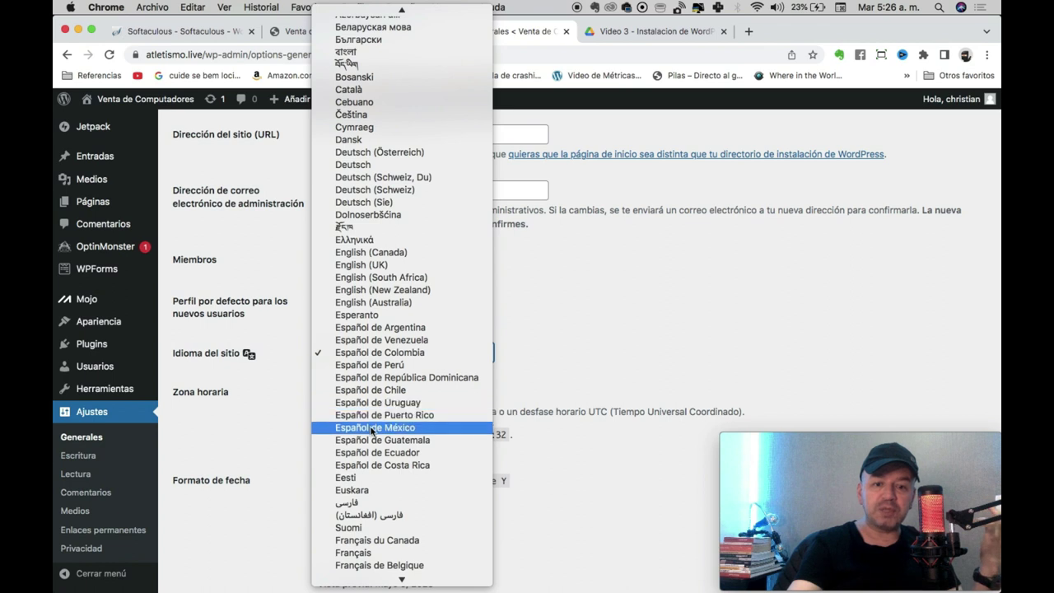
scroll(371, 402, up, 3)
click(403, 37)
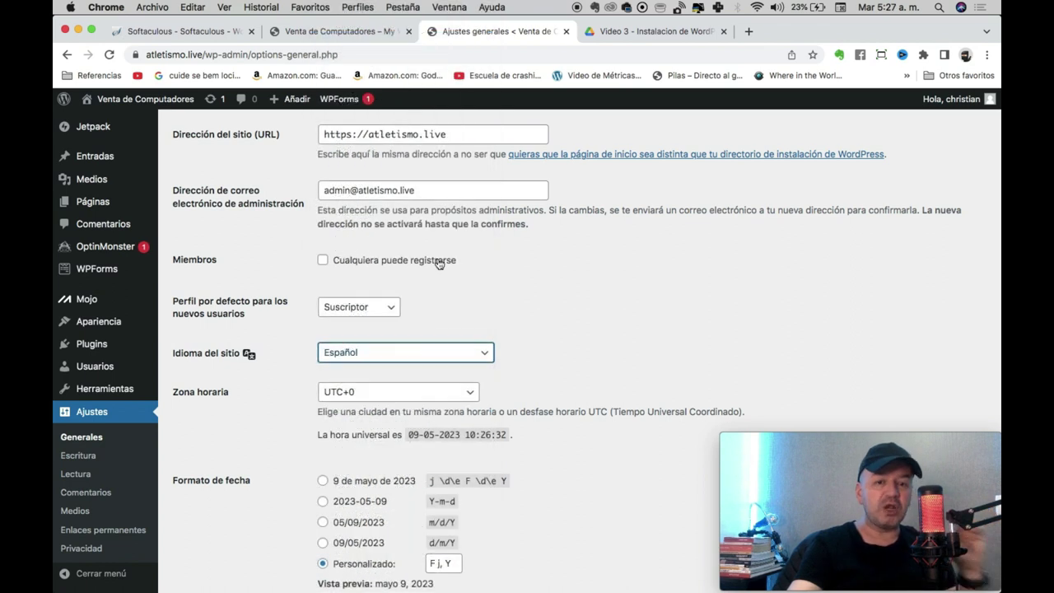
Step: Choose UTC-5 in the Zona horaria list and save the General Settings
click(382, 396)
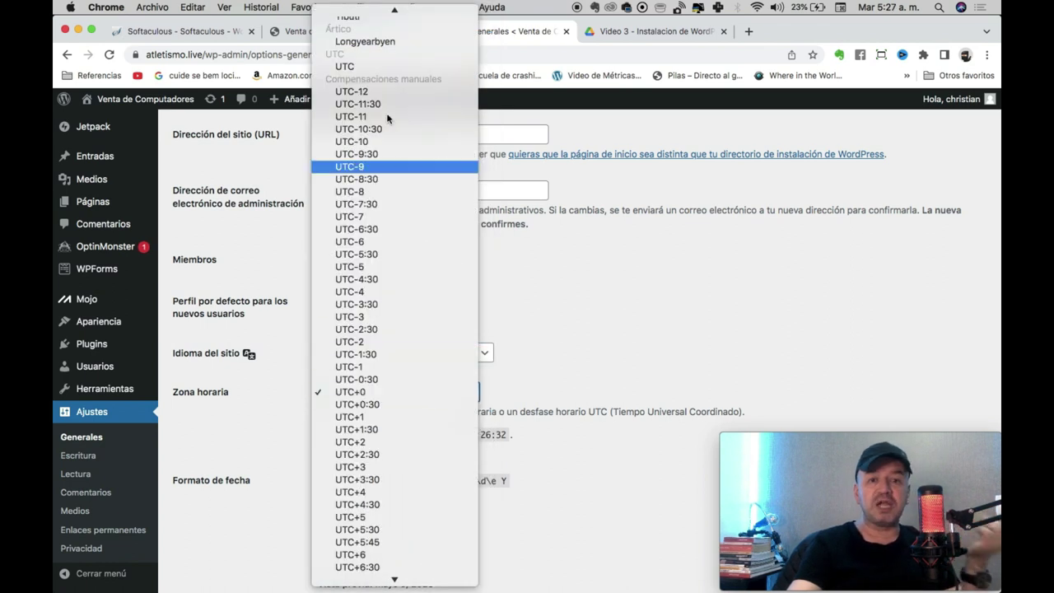
scroll(385, 307, up, 20)
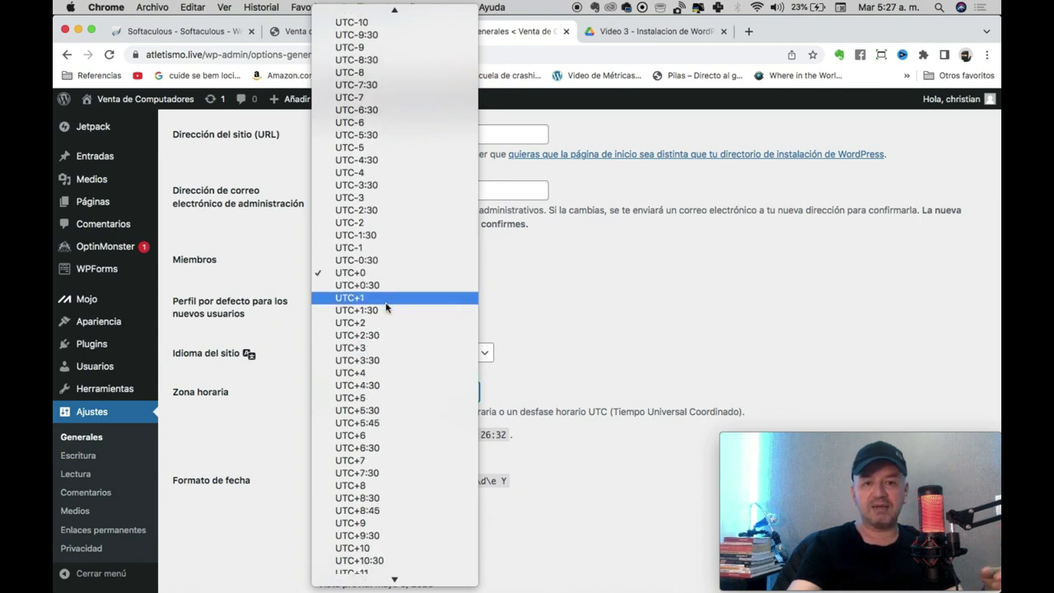
scroll(386, 306, up, 10)
scroll(385, 305, down, 20)
scroll(385, 305, down, 10)
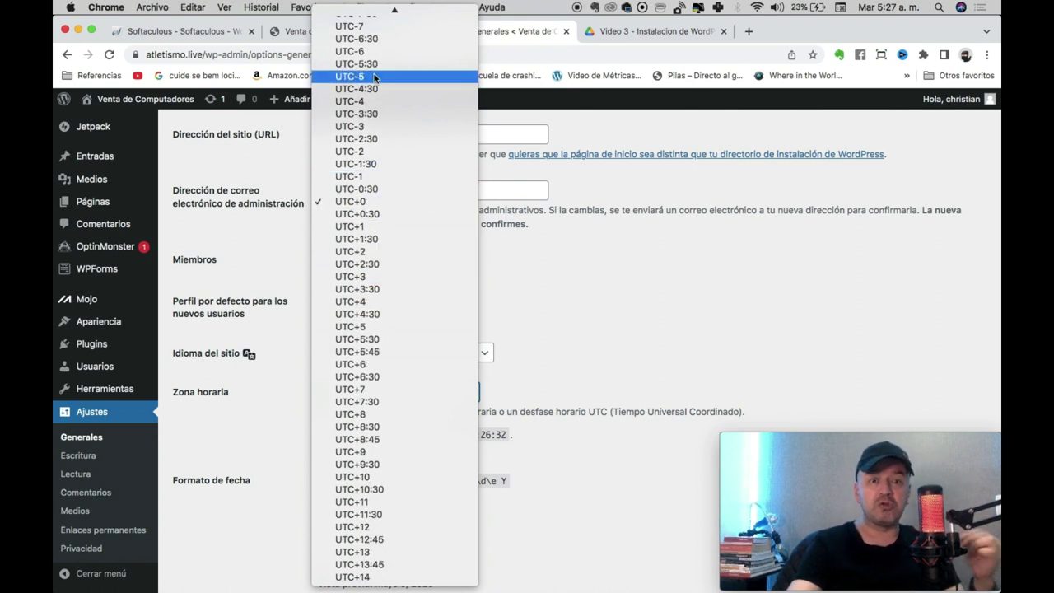
click(372, 76)
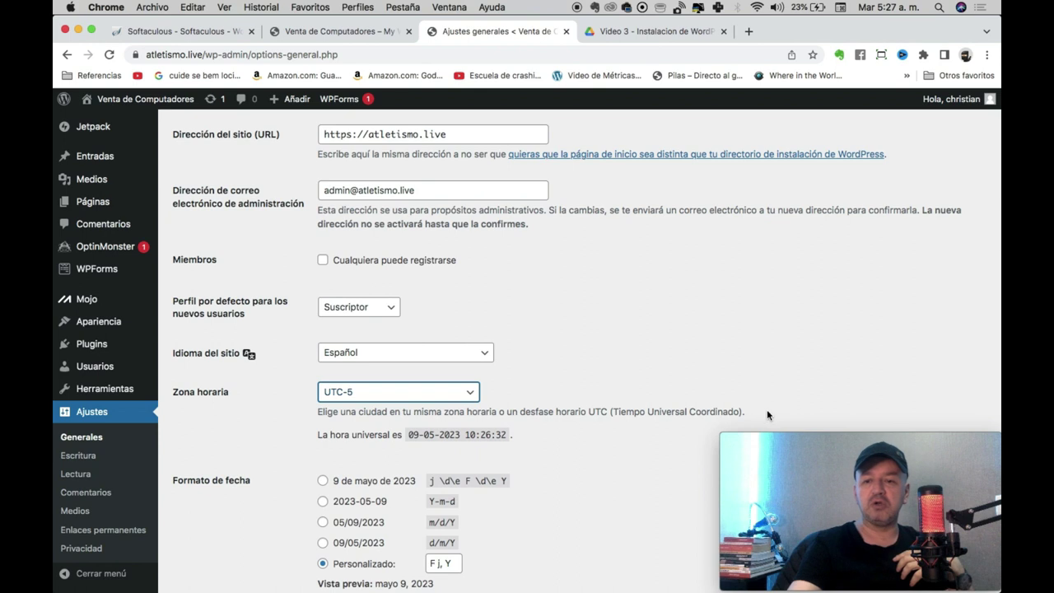
drag(785, 437, 776, 239)
scroll(657, 524, down, 10)
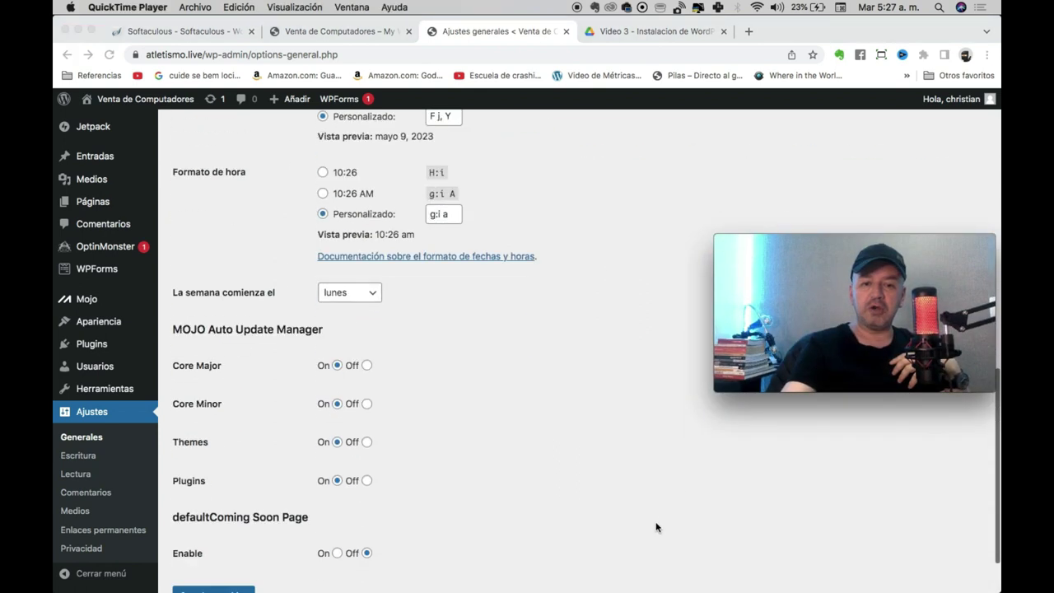
click(198, 526)
Step: Resubmit Guardar cambios until the 'Ajustes guardados' notice appears, then refocus the browser
click(198, 526)
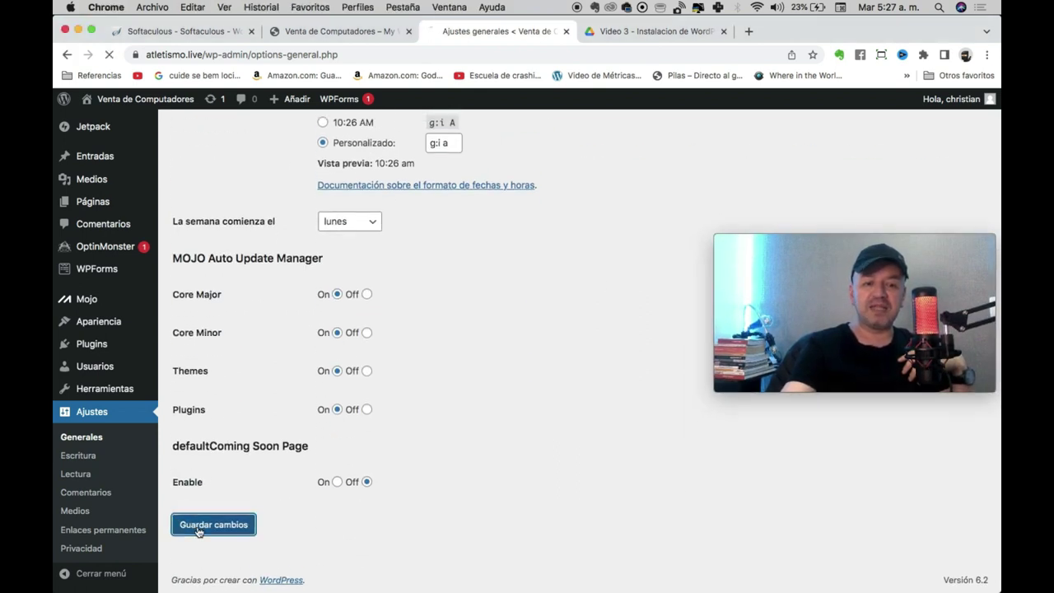
drag(875, 238, 884, 429)
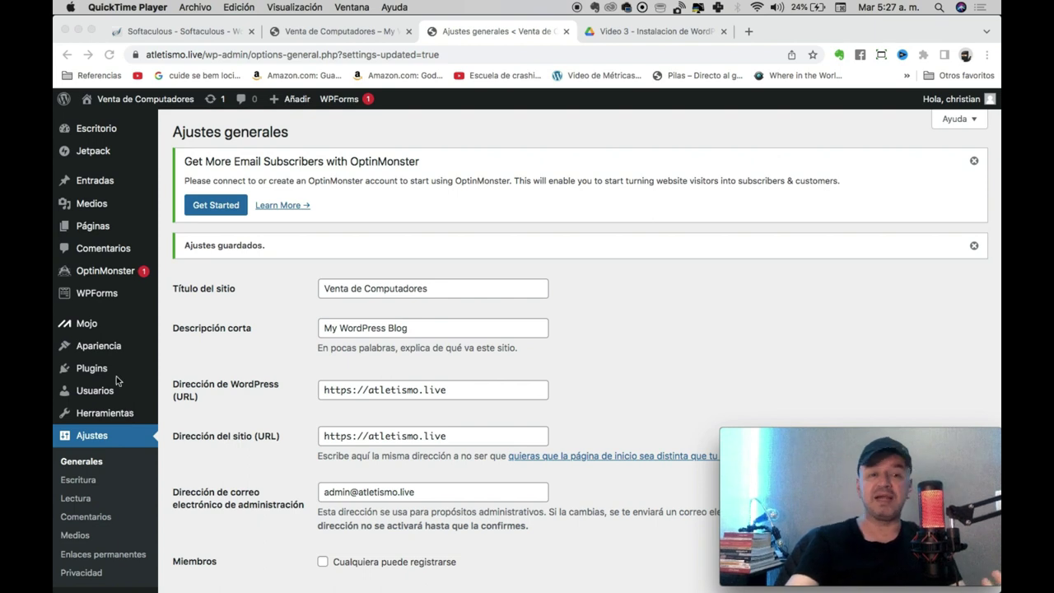
click(246, 308)
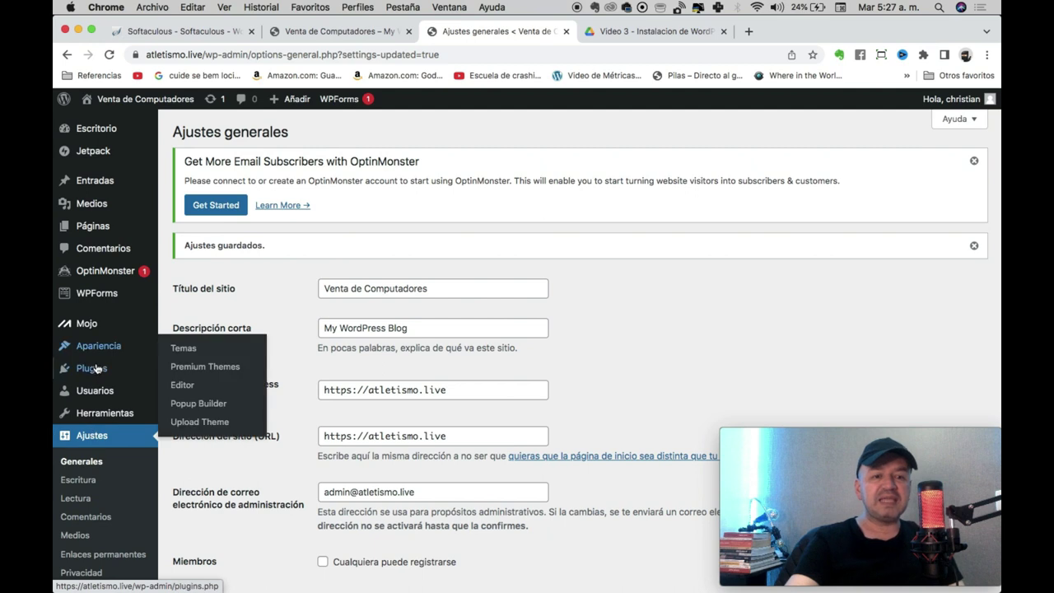
Step: Open the installed Plugins page and look through the plugin list
click(100, 371)
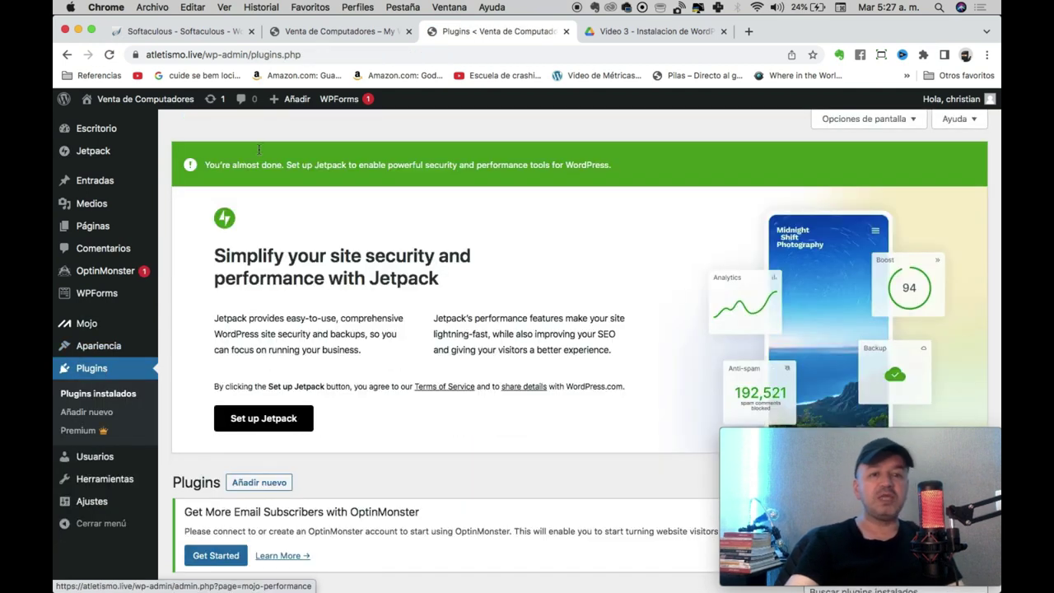
scroll(282, 396, down, 5)
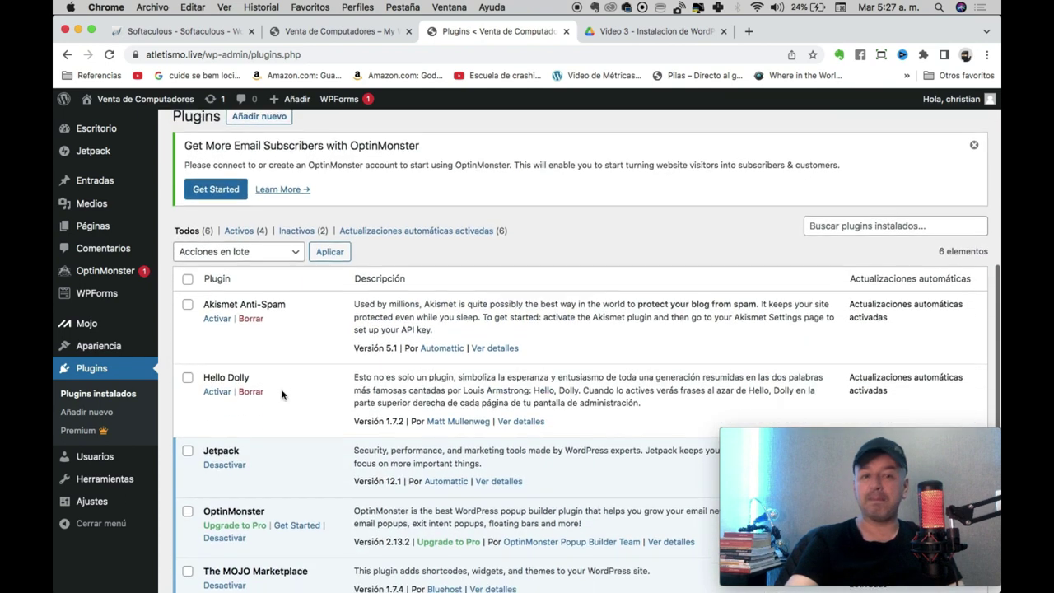
scroll(281, 395, up, 5)
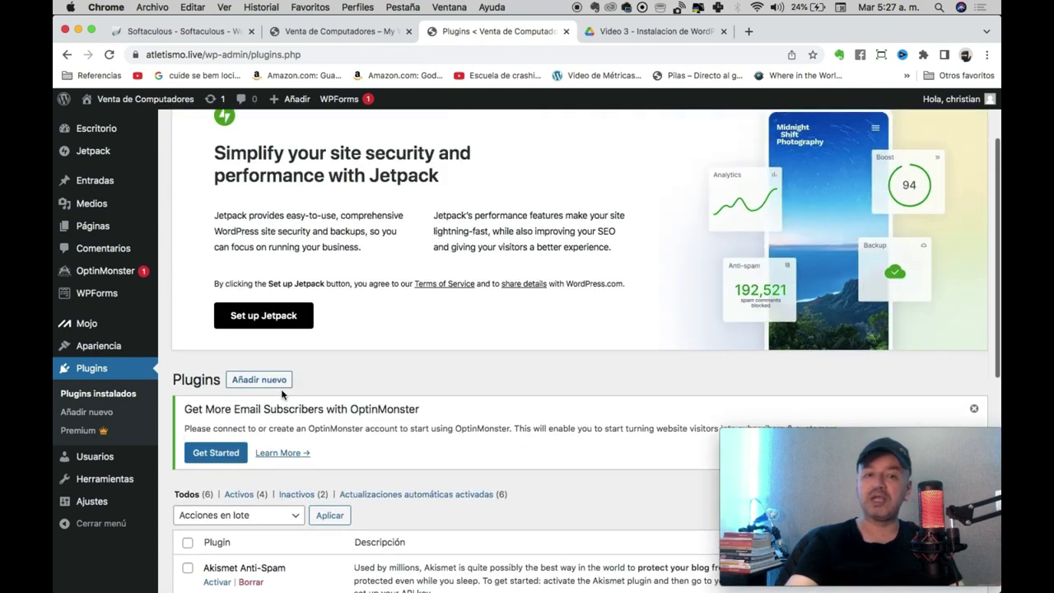
scroll(282, 394, down, 4)
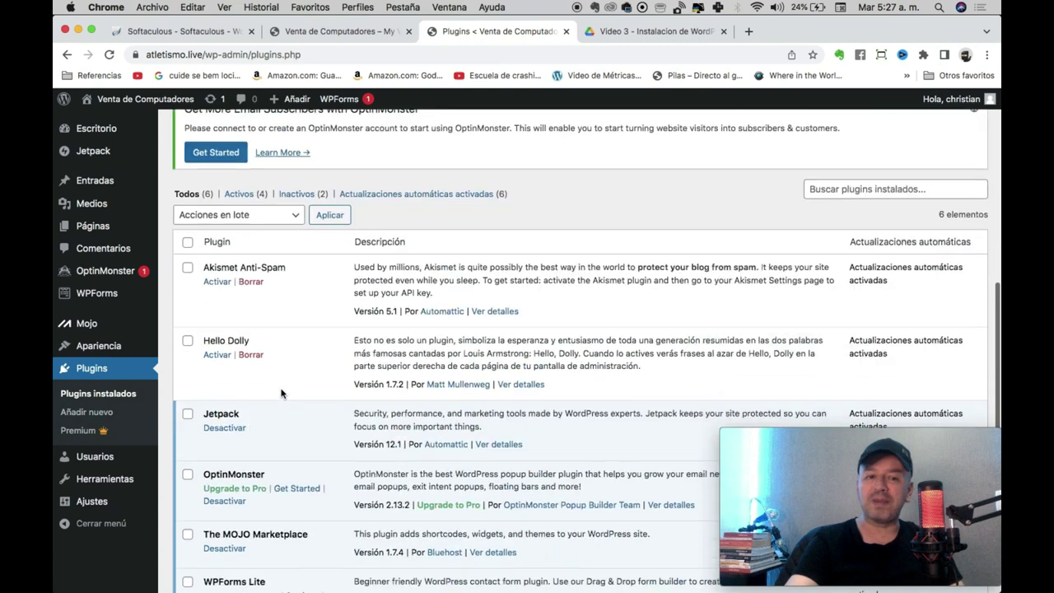
scroll(281, 394, up, 4)
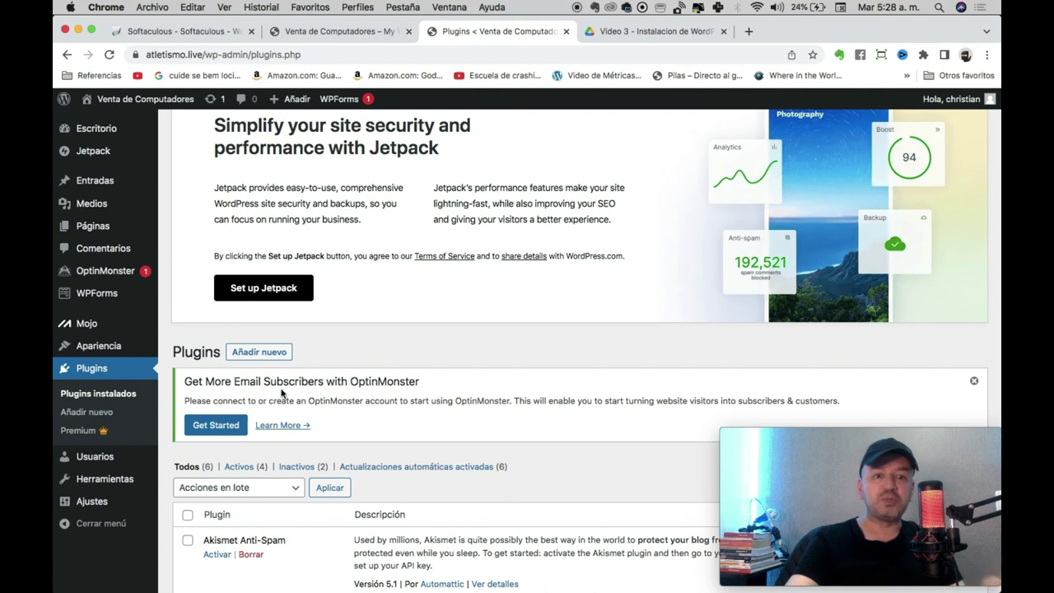
scroll(281, 393, down, 3)
scroll(281, 394, down, 1)
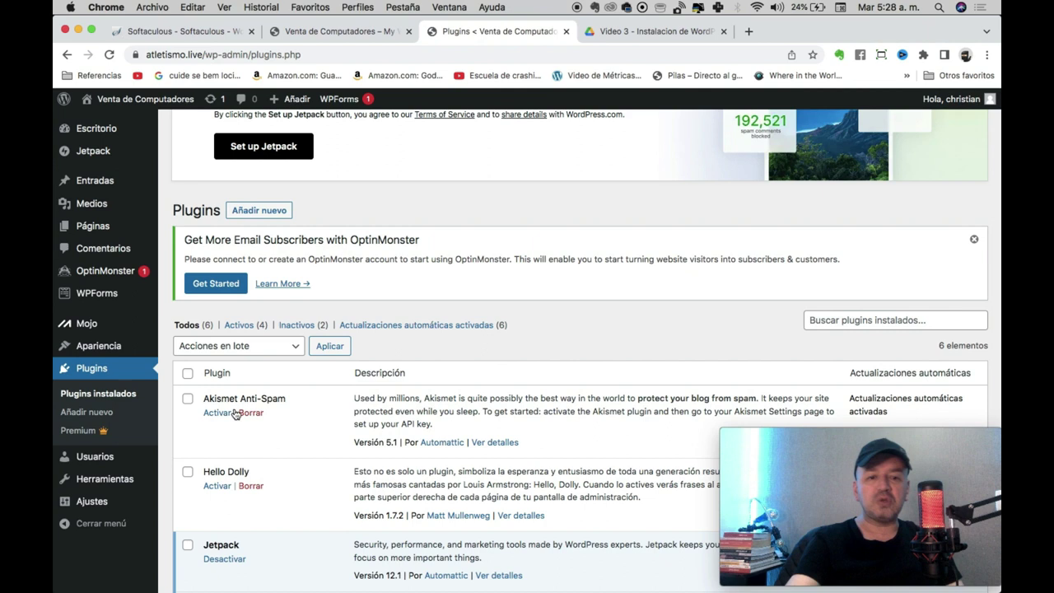
scroll(257, 419, down, 3)
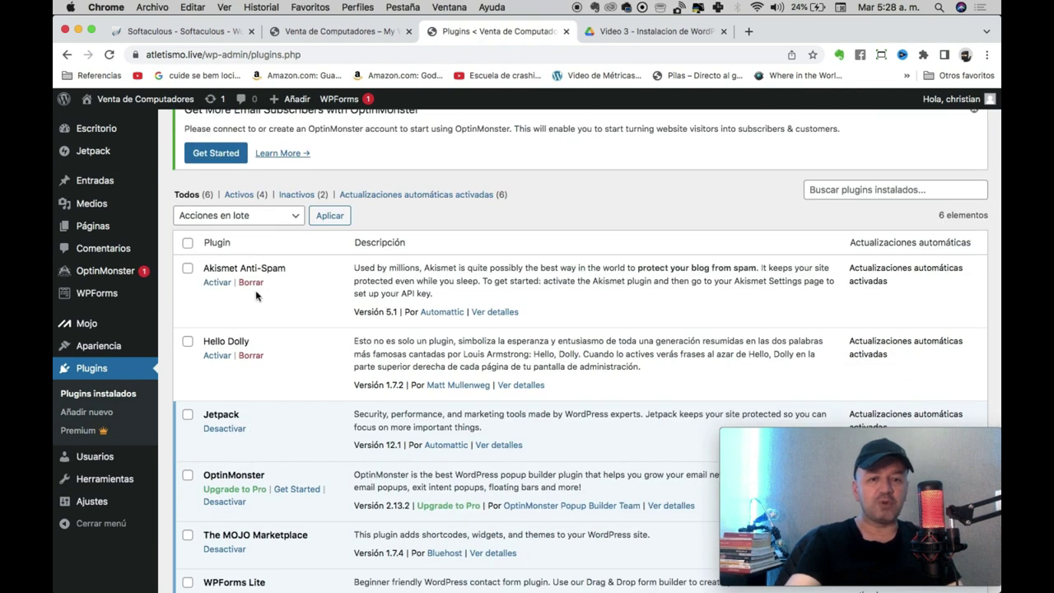
Step: Delete the Akismet Anti-Spam and Hello Dolly plugins, confirming each deletion
click(258, 288)
click(658, 134)
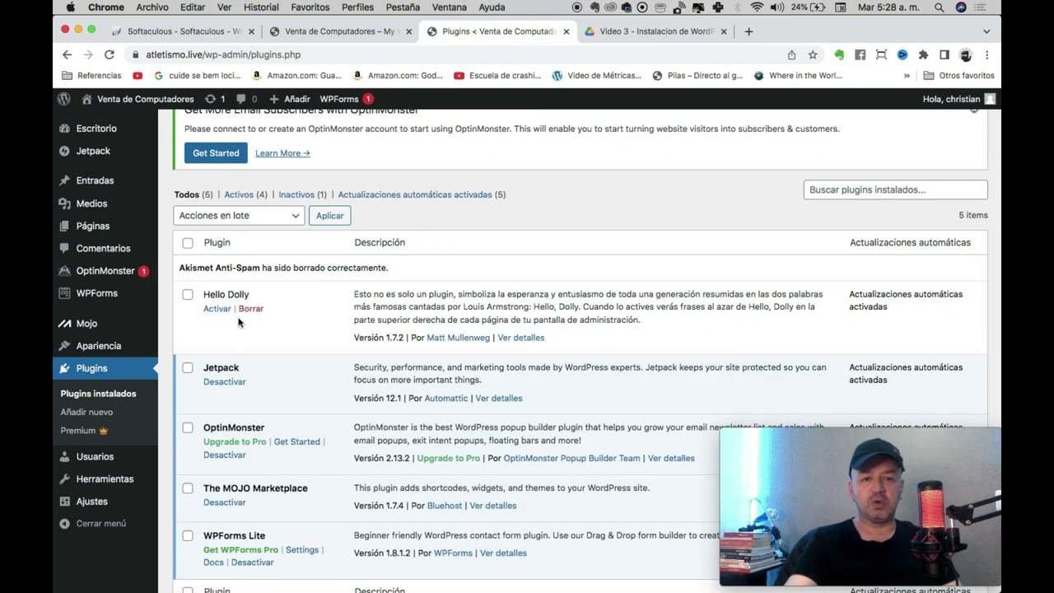
click(254, 311)
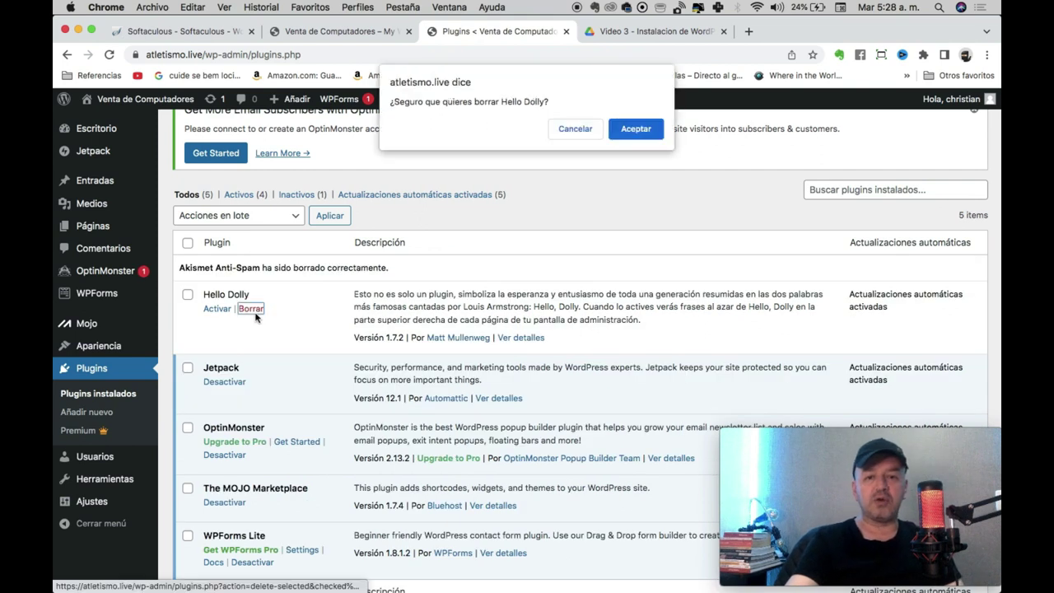
click(630, 129)
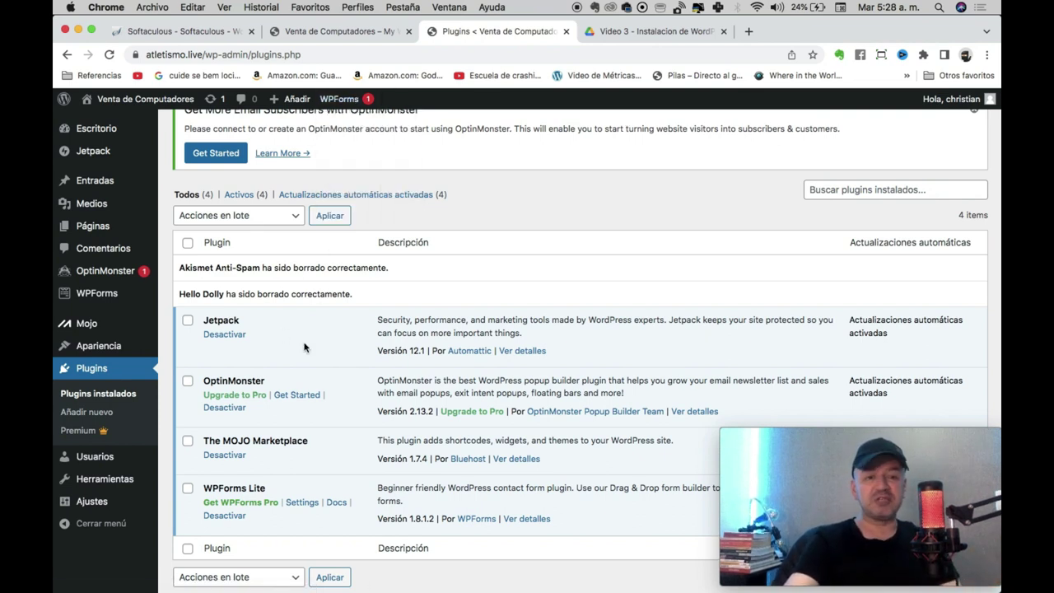
scroll(304, 348, down, 1)
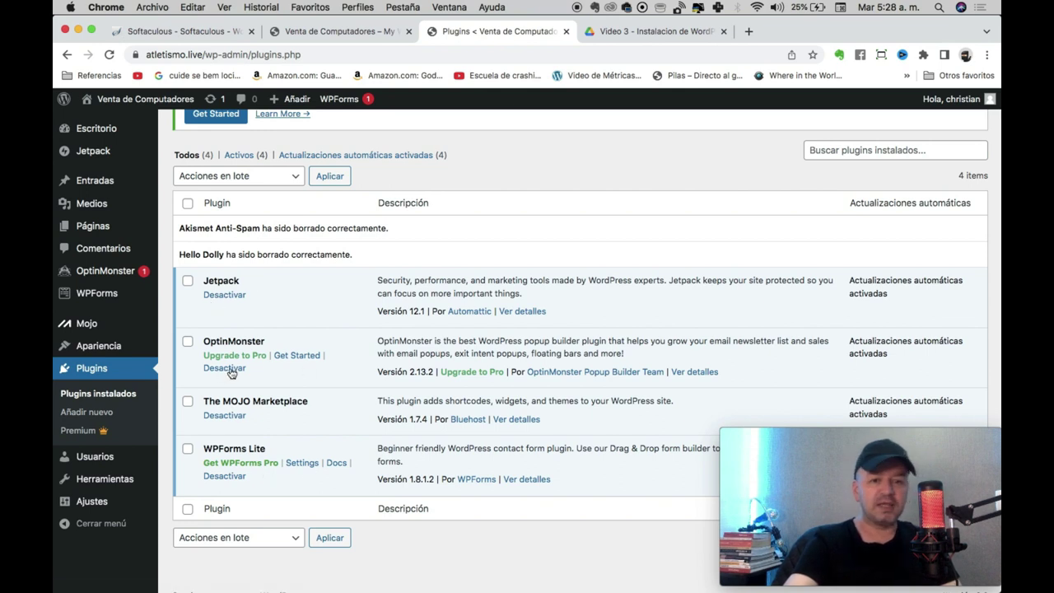
Step: Deactivate WPForms Lite, then bulk-deactivate Jetpack, OptinMonster and The MOJO Marketplace
click(225, 477)
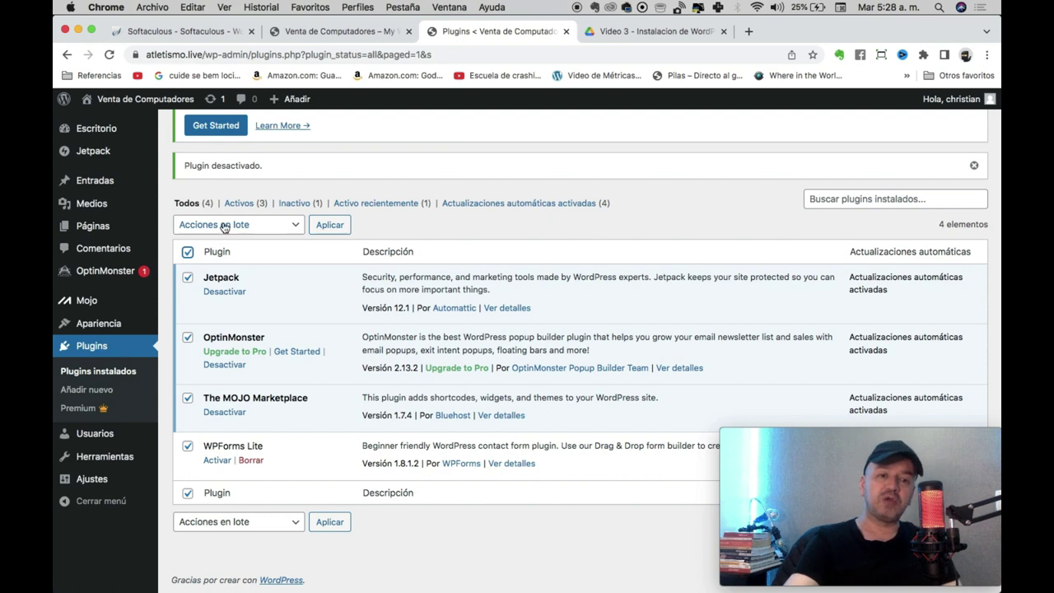
scroll(224, 228, up, 5)
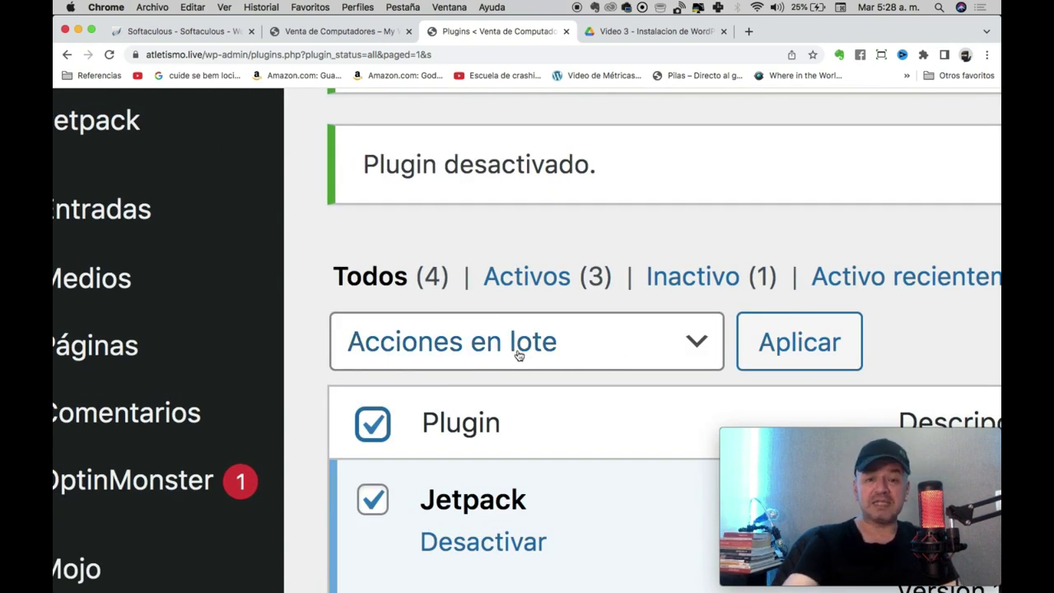
scroll(519, 355, down, 5)
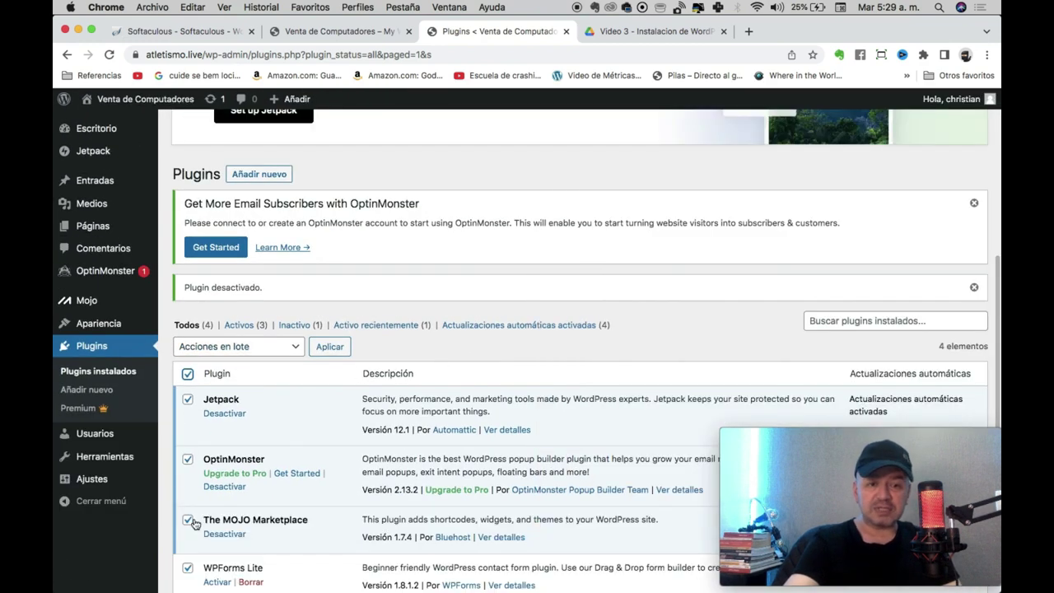
click(246, 352)
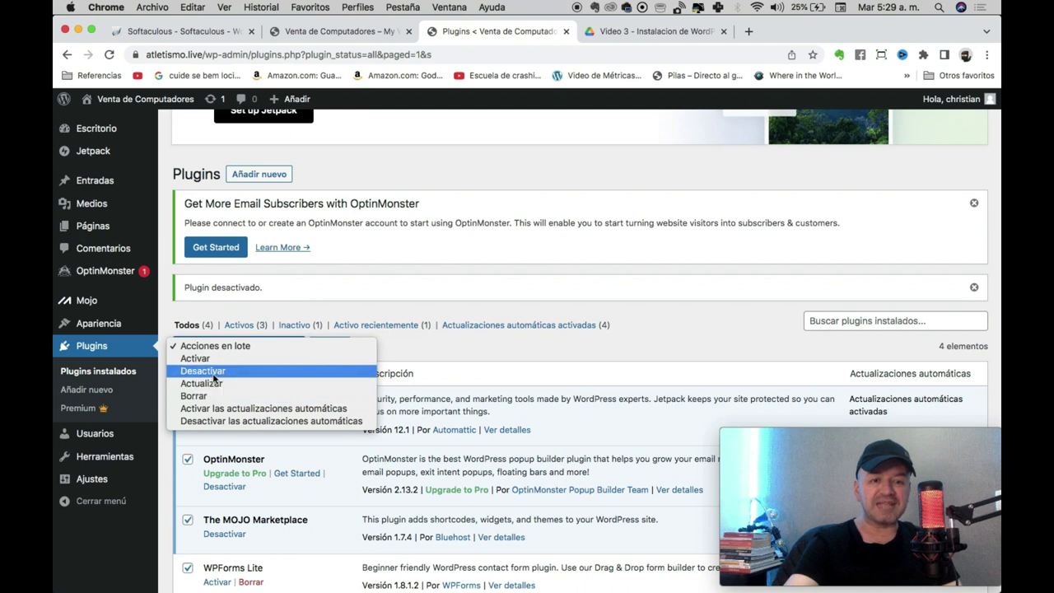
click(214, 371)
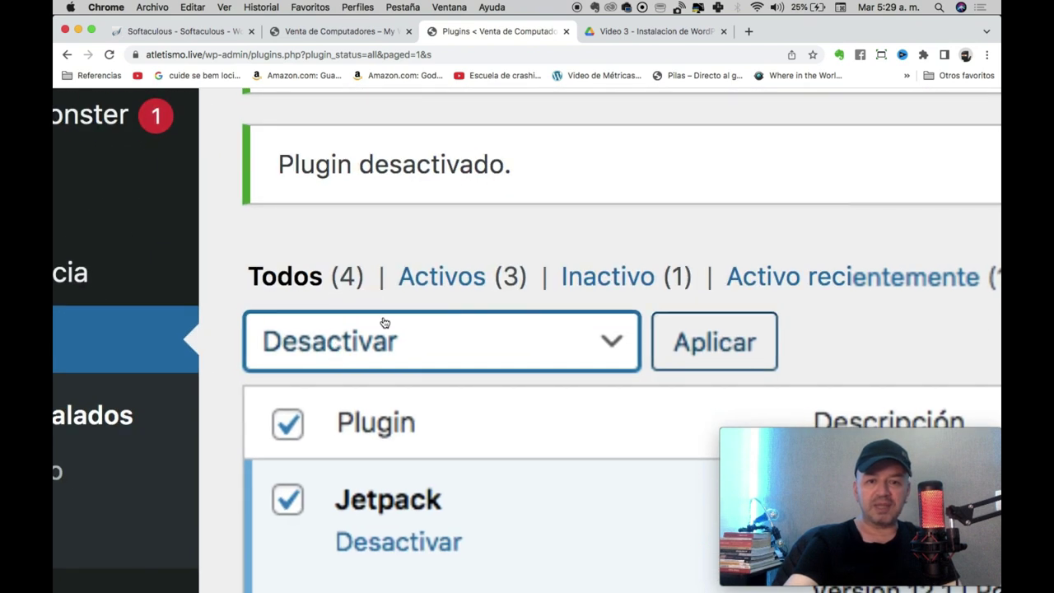
click(719, 370)
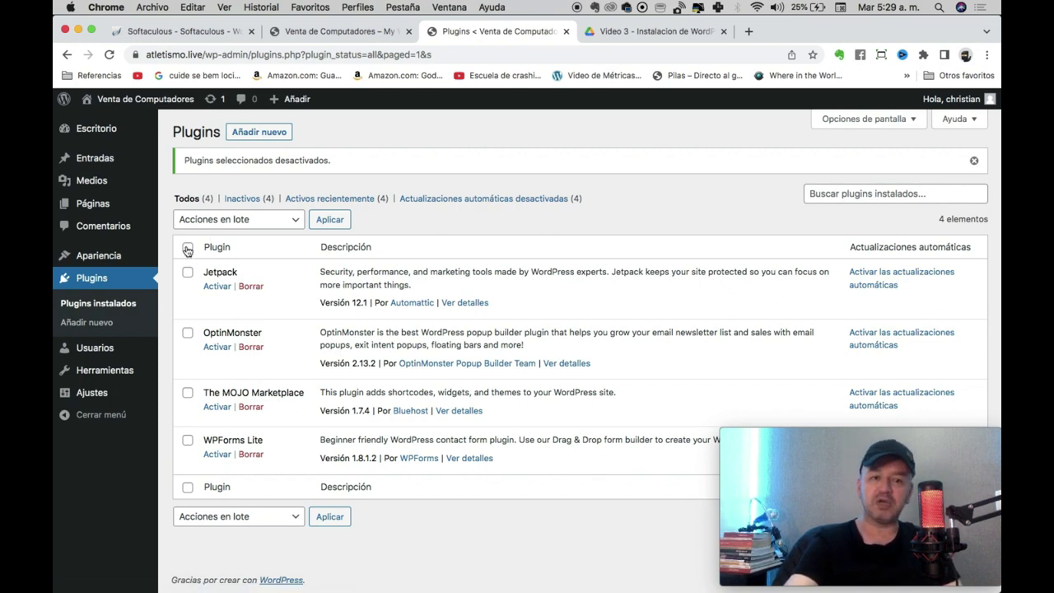
Step: Bulk-delete Jetpack, OptinMonster, The MOJO Marketplace and WPForms Lite along with their data
click(224, 221)
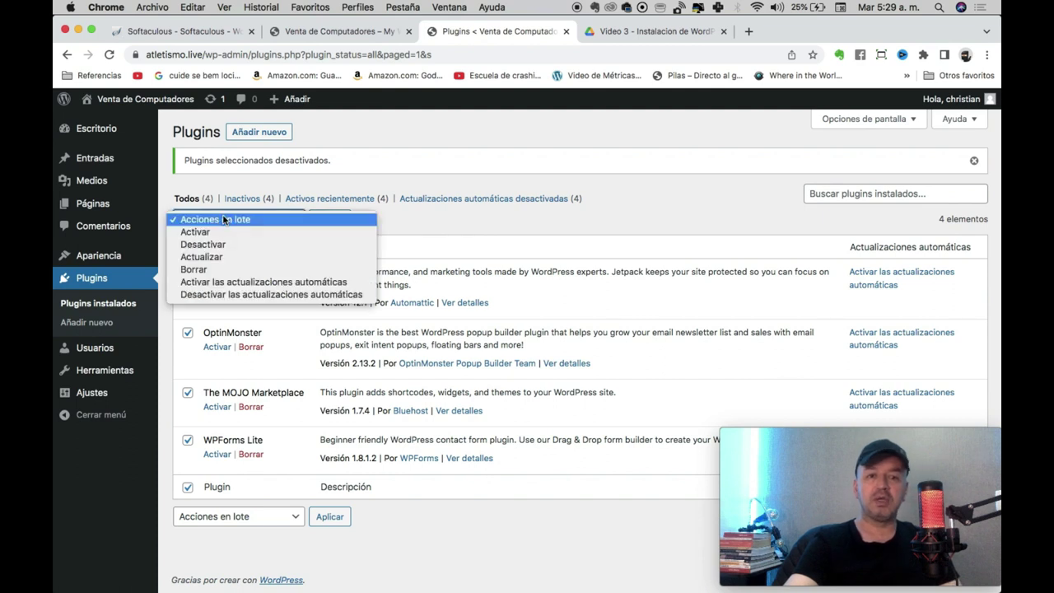
click(208, 270)
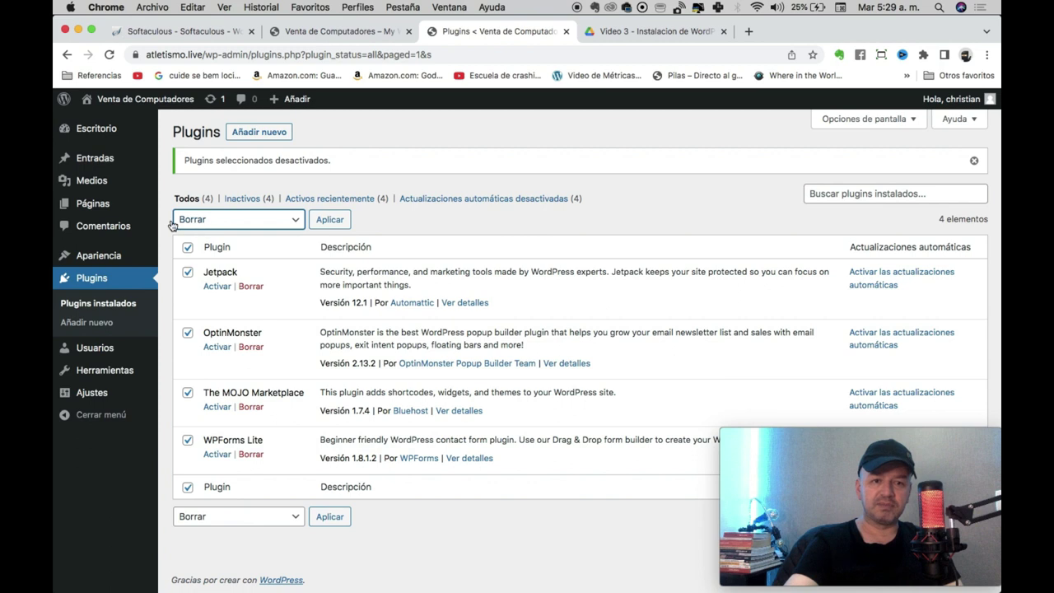
click(345, 220)
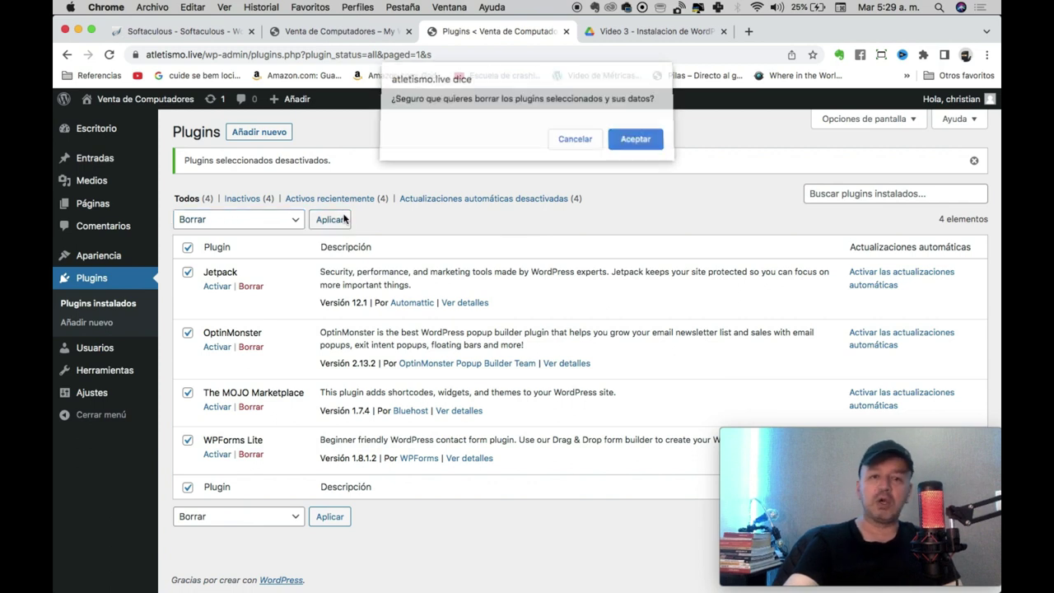
click(633, 144)
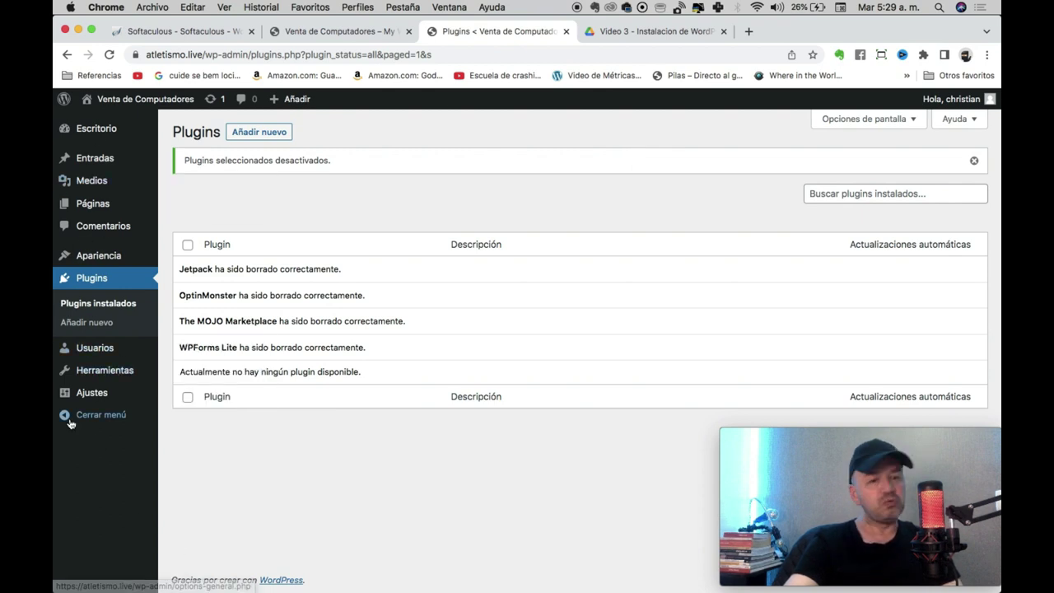
mouse_move(130, 167)
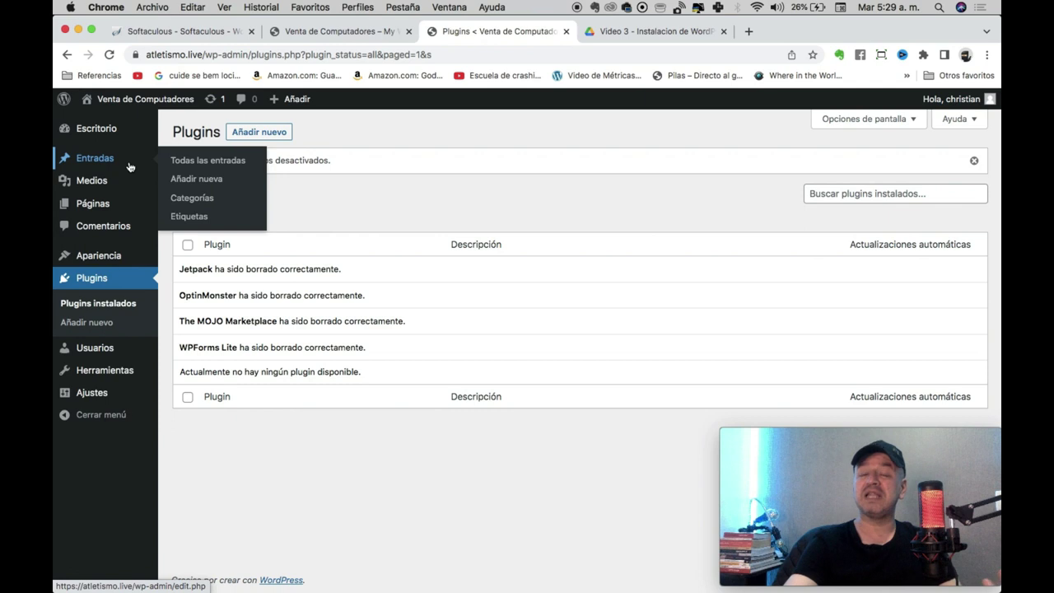
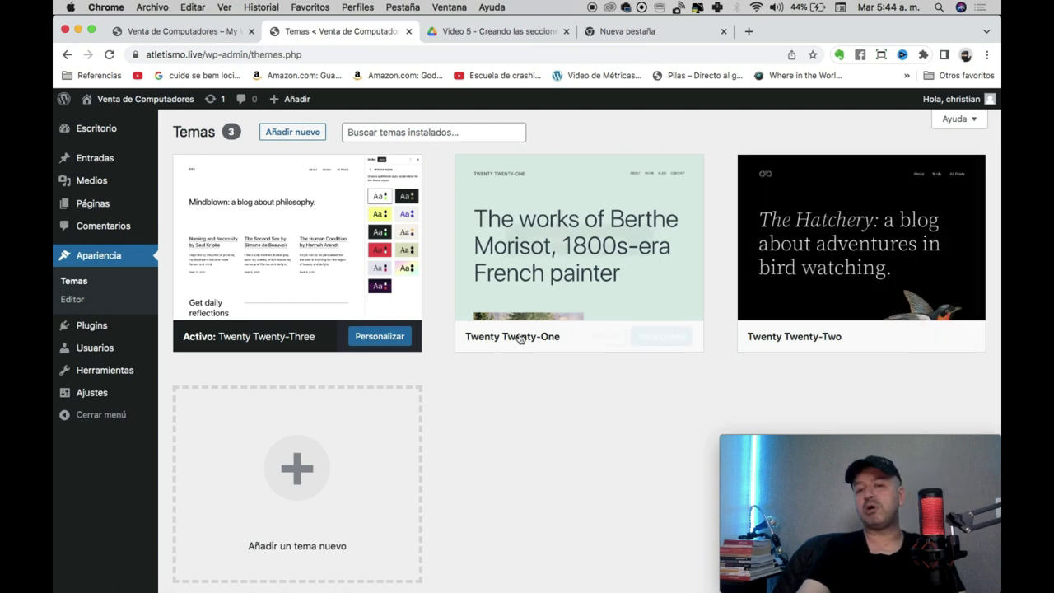
Step: Open Añadir temas and browse the popular themes list, ending back at the top
click(283, 135)
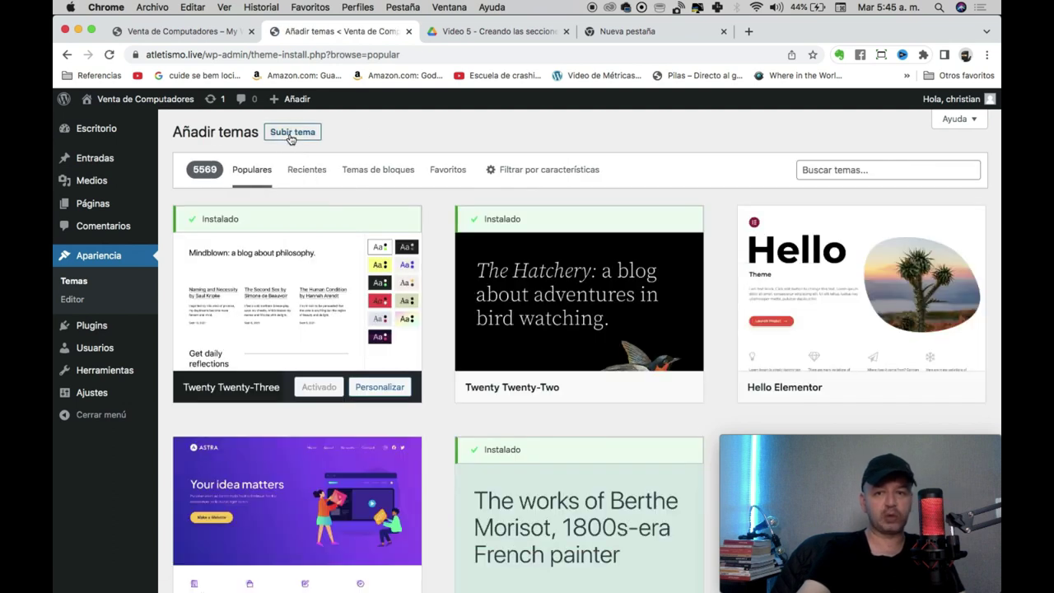
scroll(397, 436, down, 15)
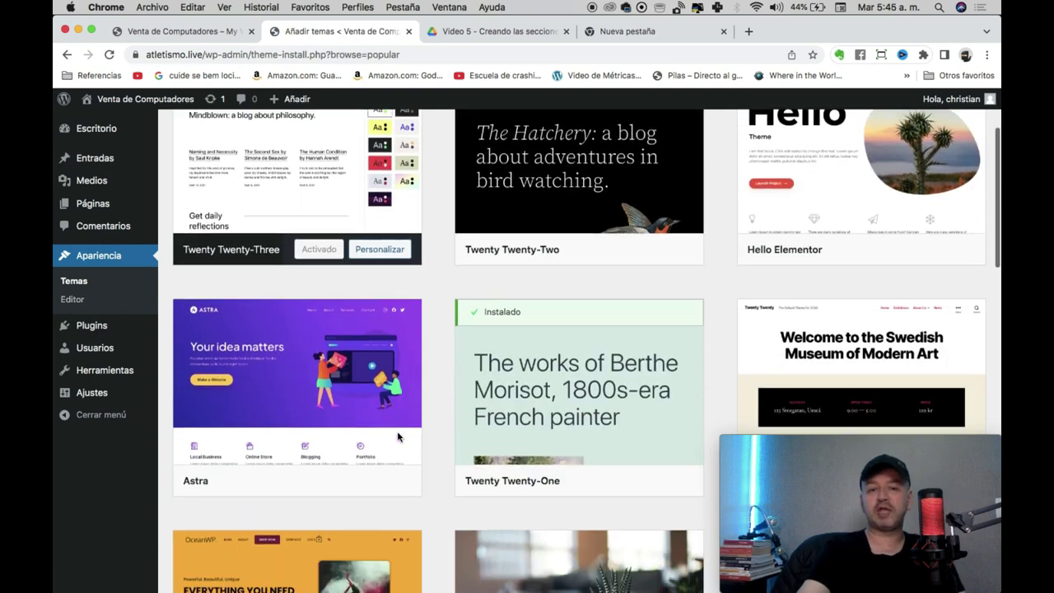
scroll(403, 428, down, 15)
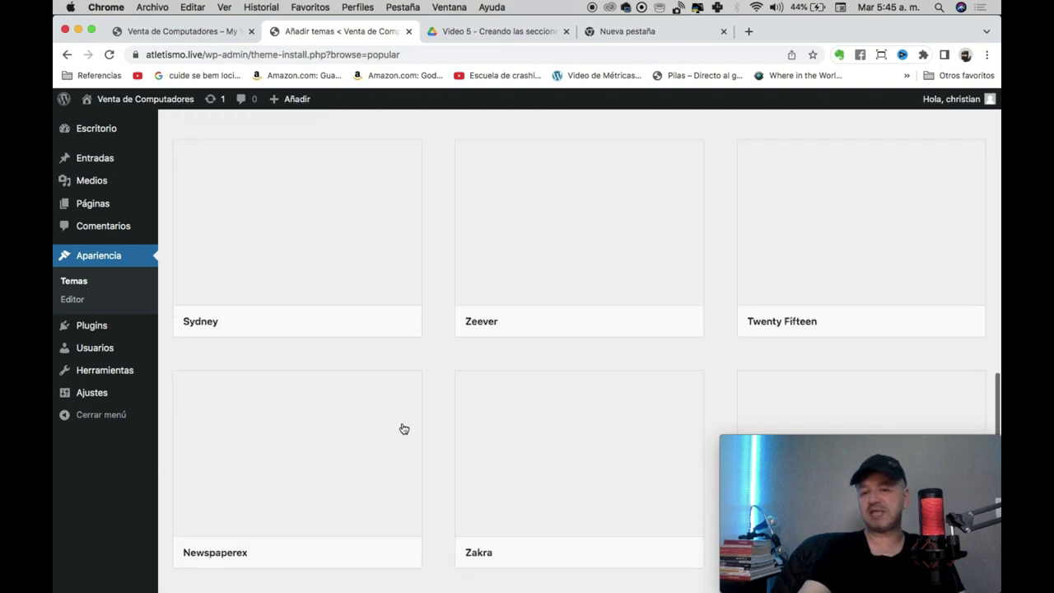
scroll(403, 428, down, 5)
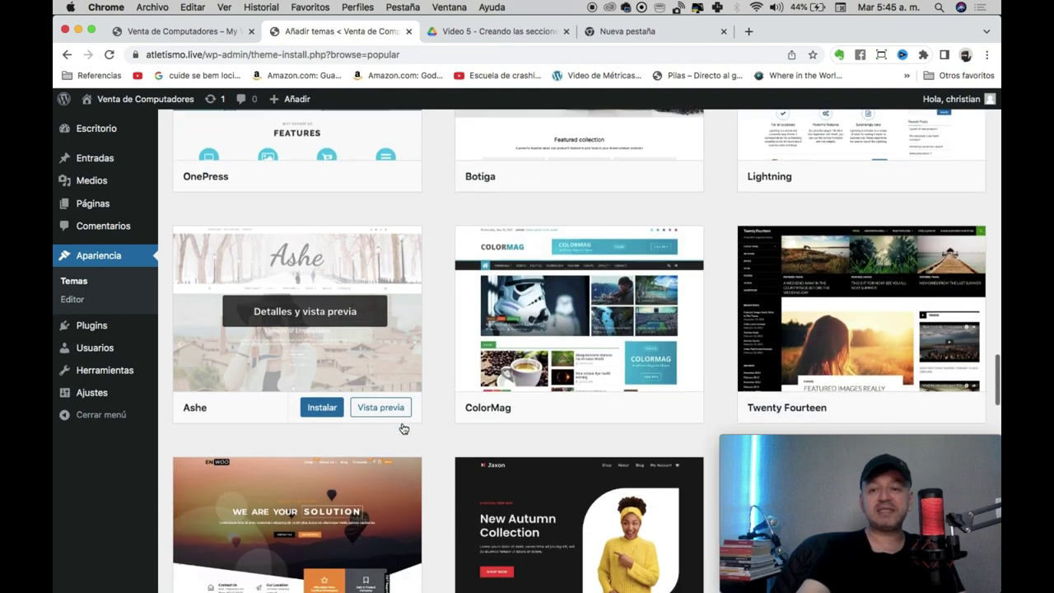
scroll(404, 428, up, 3)
scroll(404, 428, down, 3)
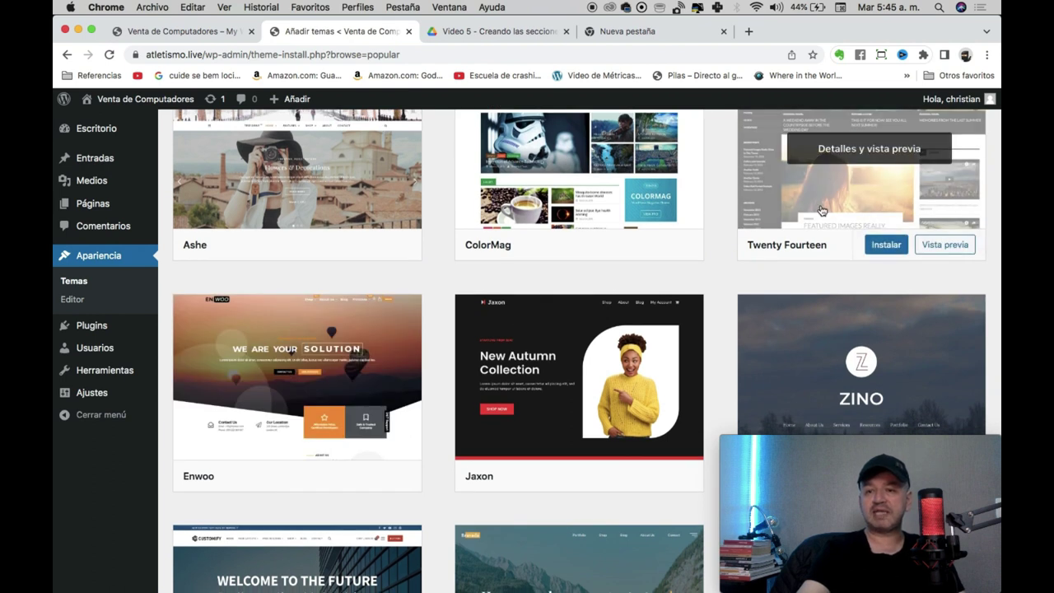
scroll(821, 210, up, 5)
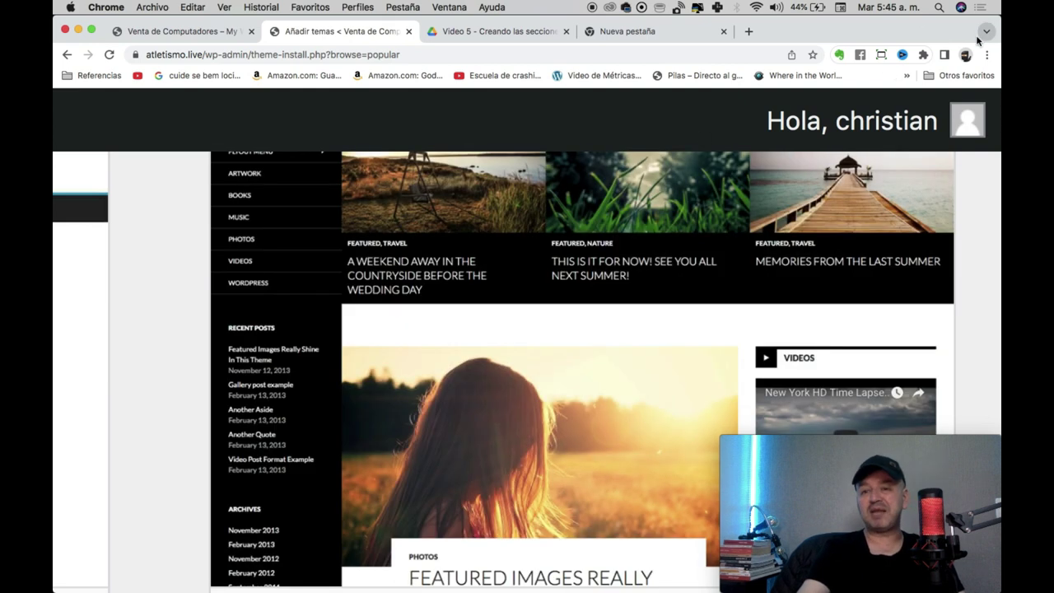
scroll(917, 174, down, 5)
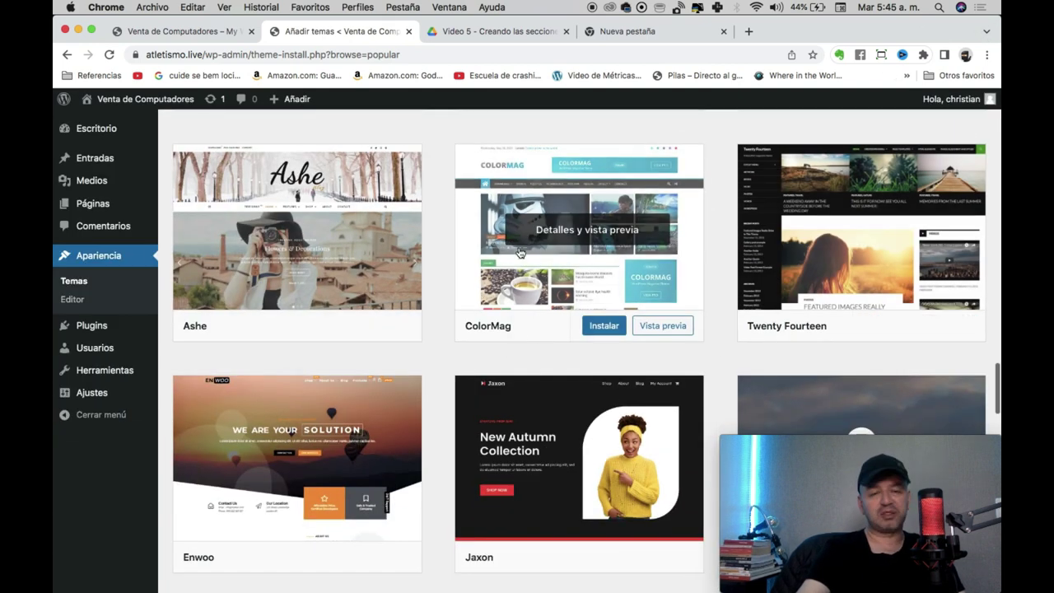
scroll(510, 346, up, 10)
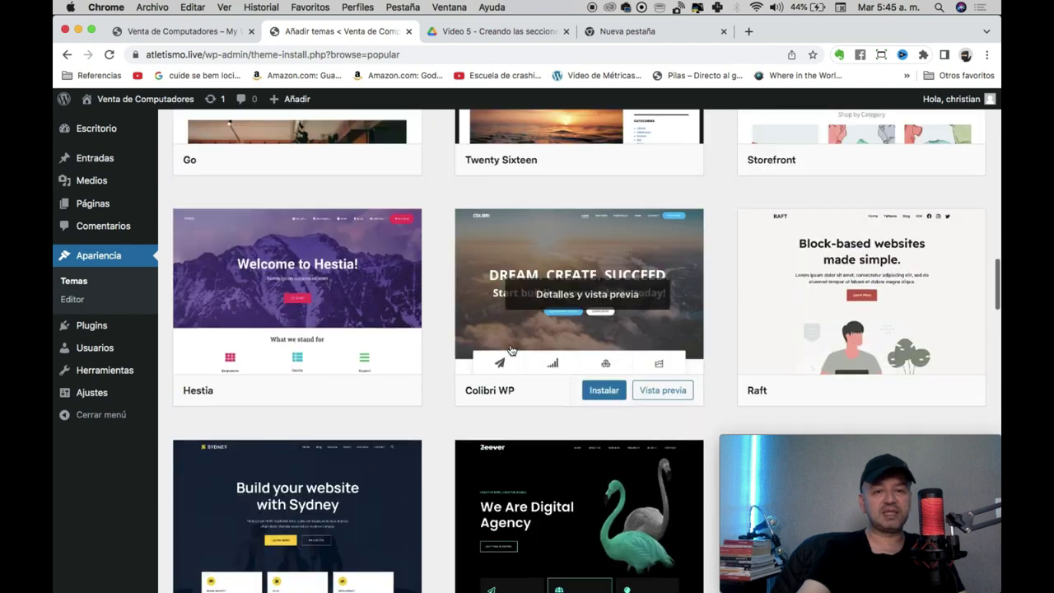
scroll(510, 350, up, 7)
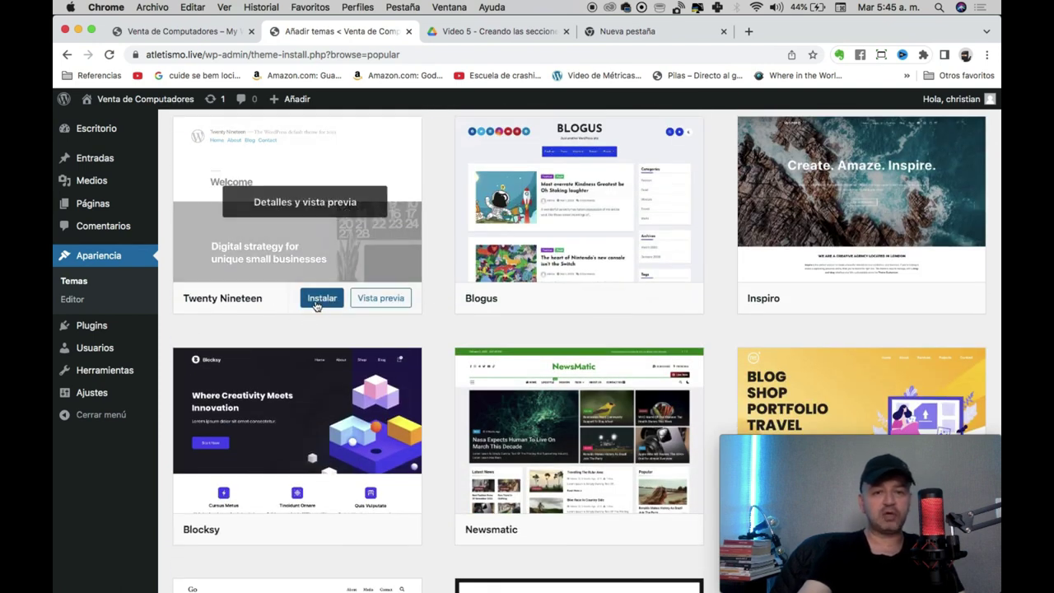
scroll(565, 277, up, 5)
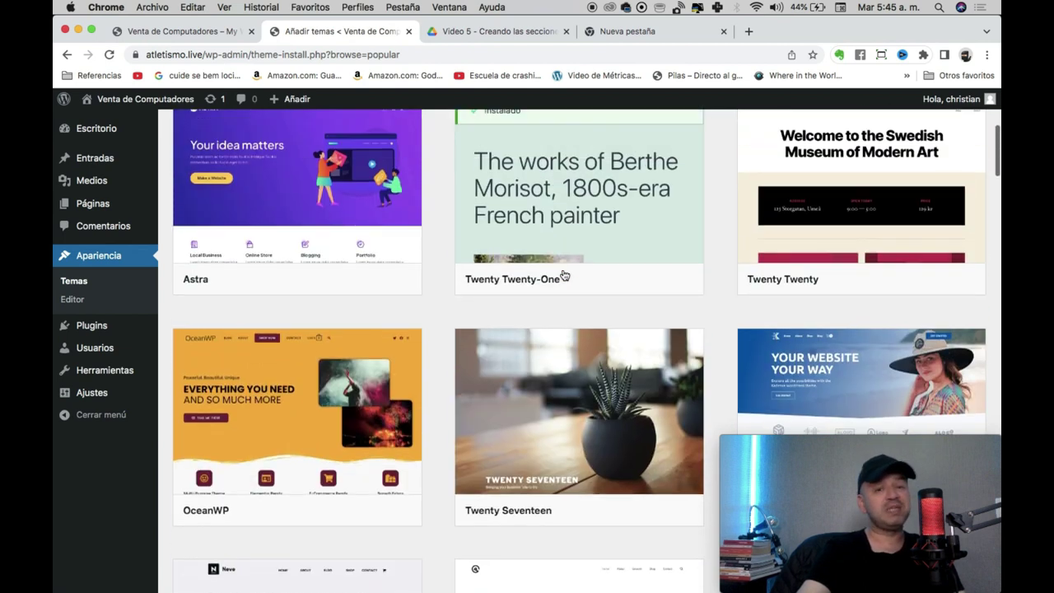
scroll(564, 276, up, 5)
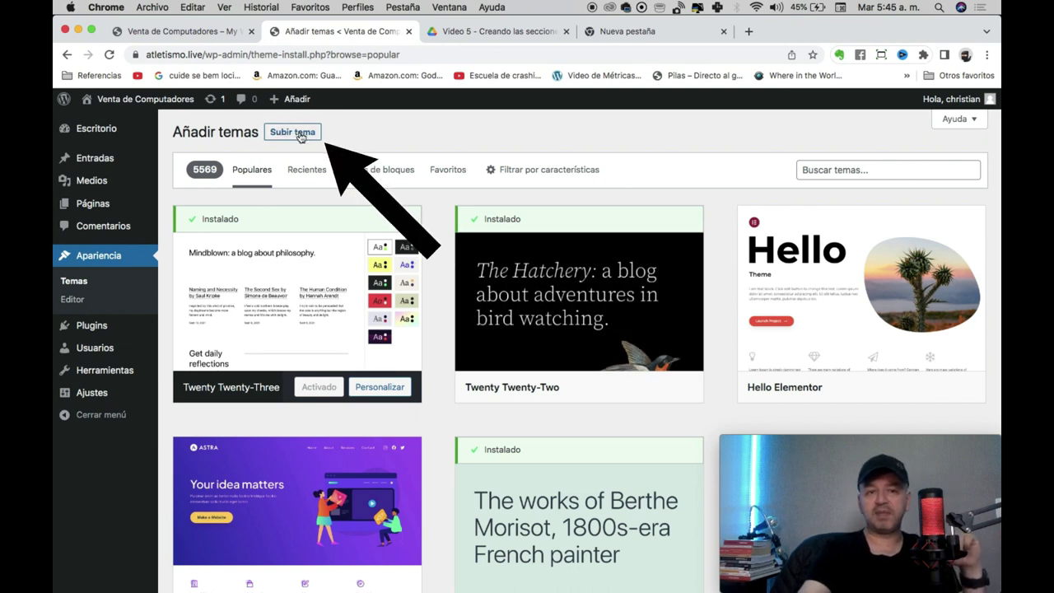
Step: Upload Divi (5).zip from the Descargas folder and install it as a theme
click(301, 137)
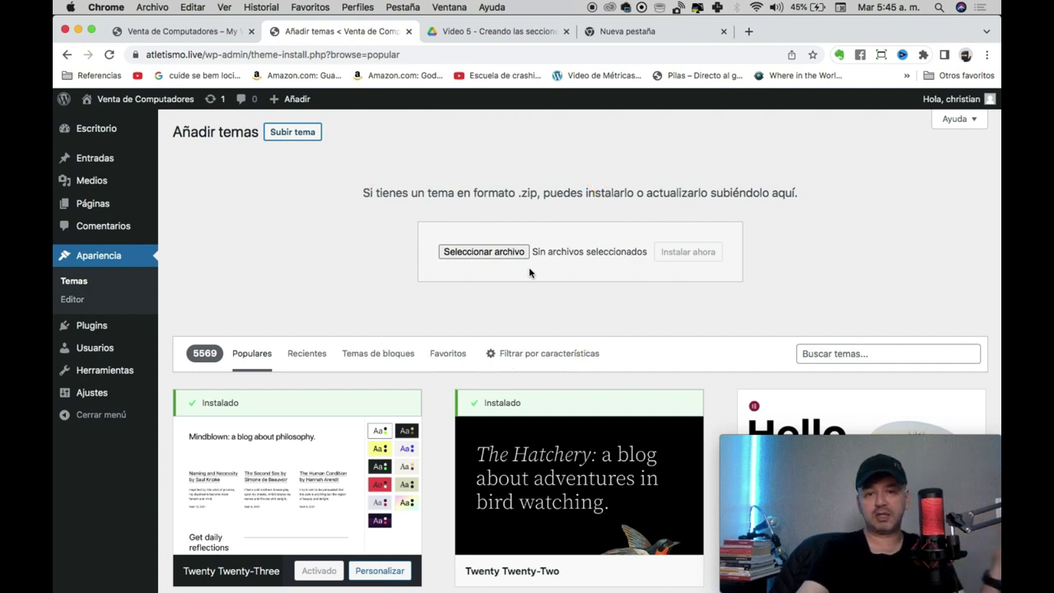
click(510, 252)
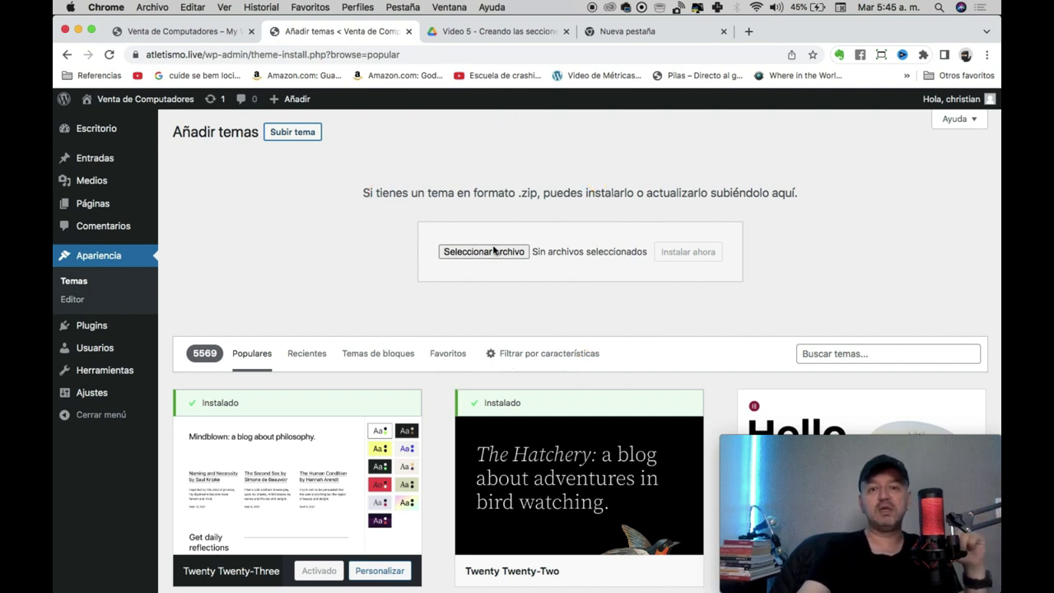
click(490, 254)
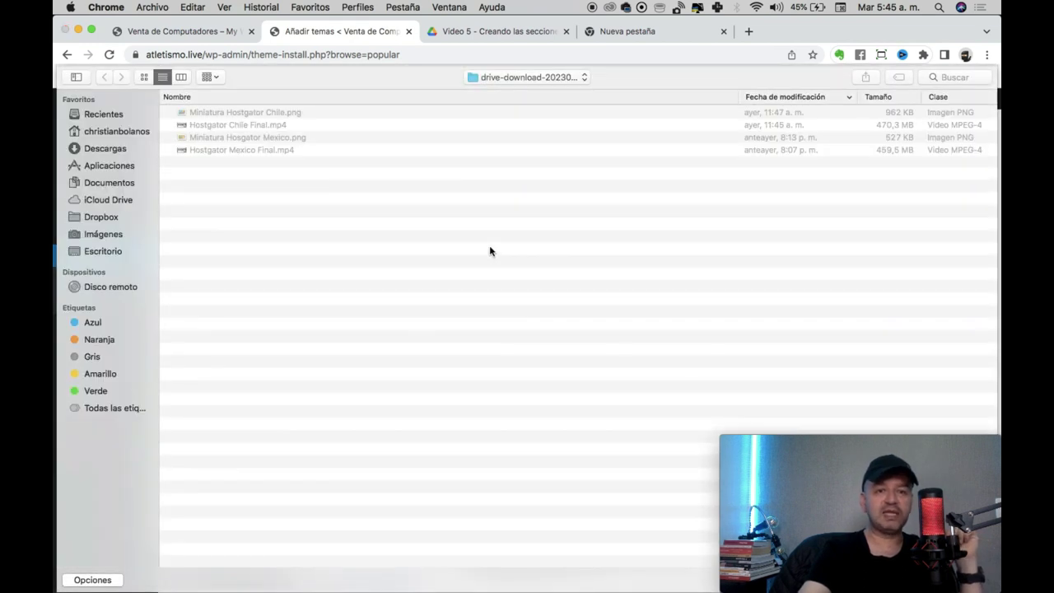
click(106, 150)
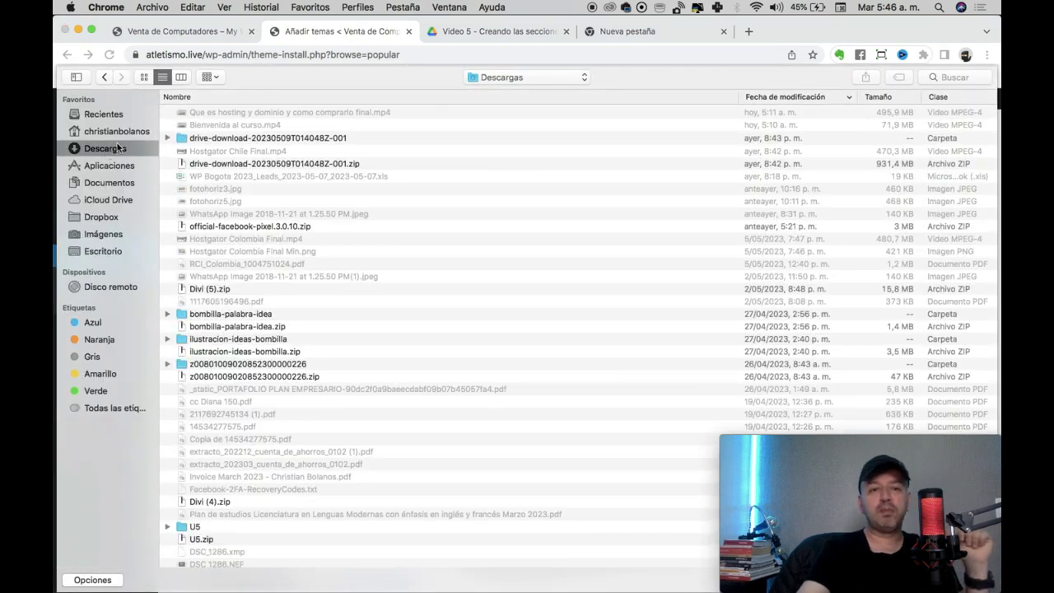
double_click(221, 290)
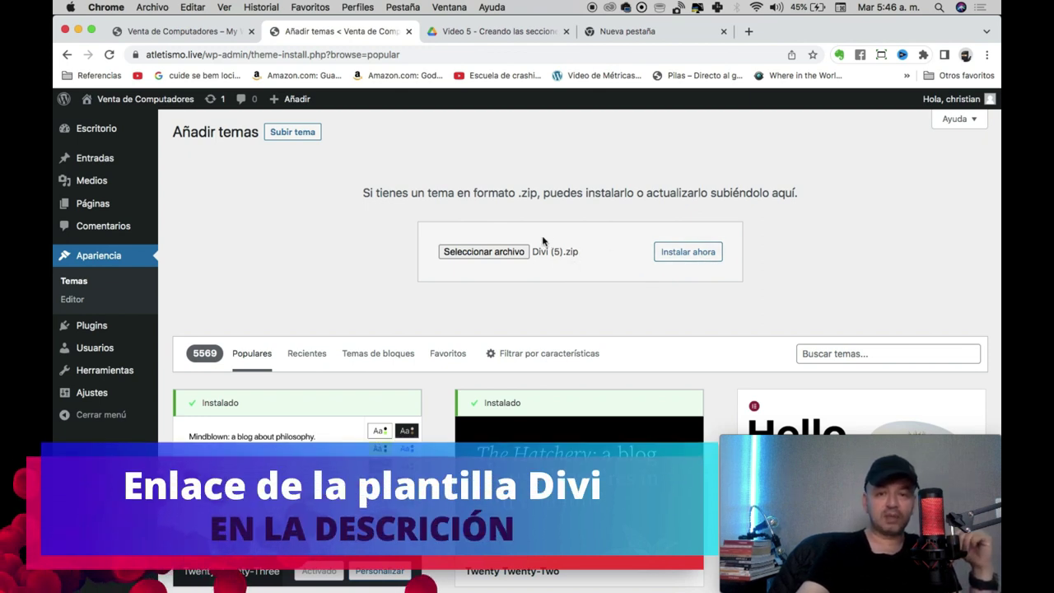
click(696, 255)
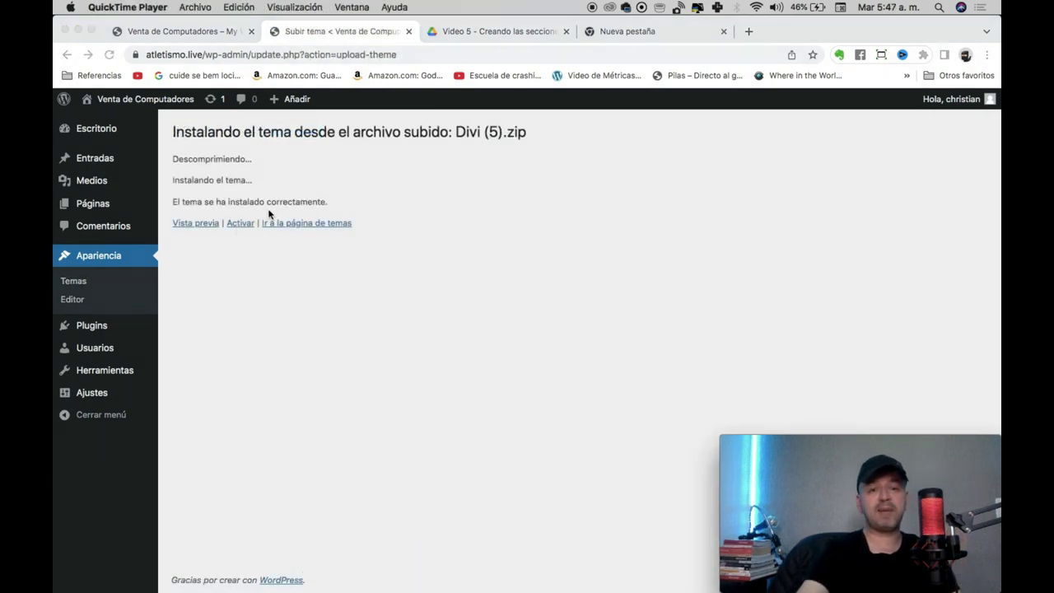
Step: Activate the newly installed Divi theme from the install results page
click(220, 239)
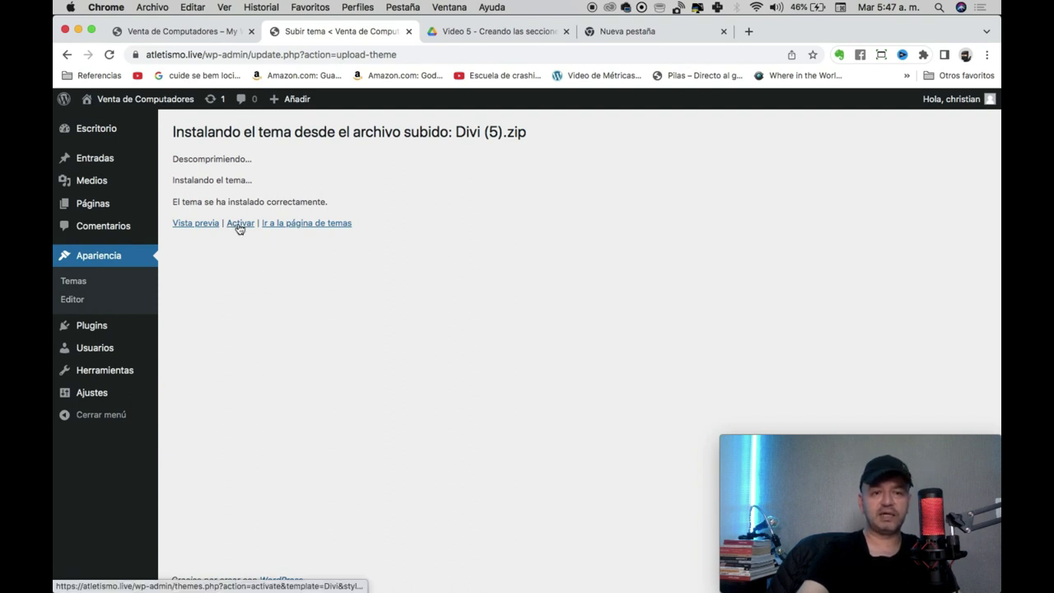
scroll(239, 229, up, 5)
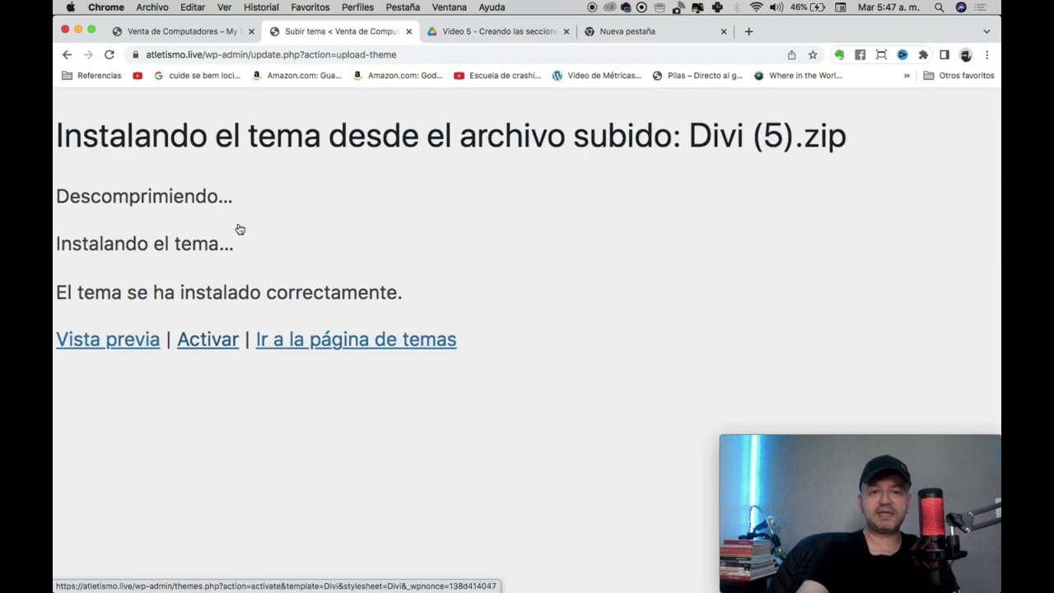
click(215, 344)
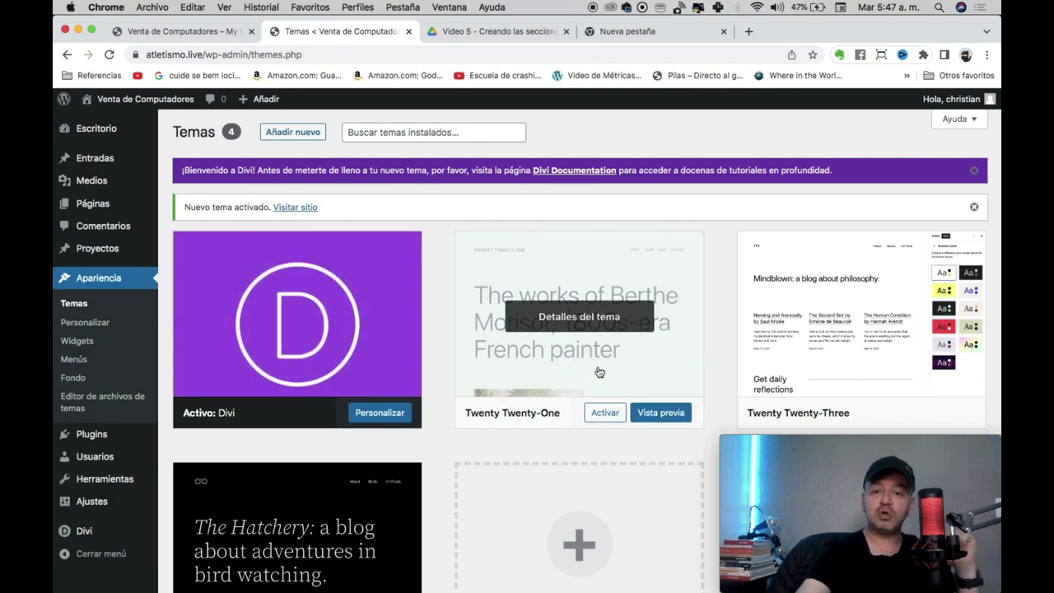
Step: Activate Twenty Twenty-One, then make Divi the active theme again
click(615, 413)
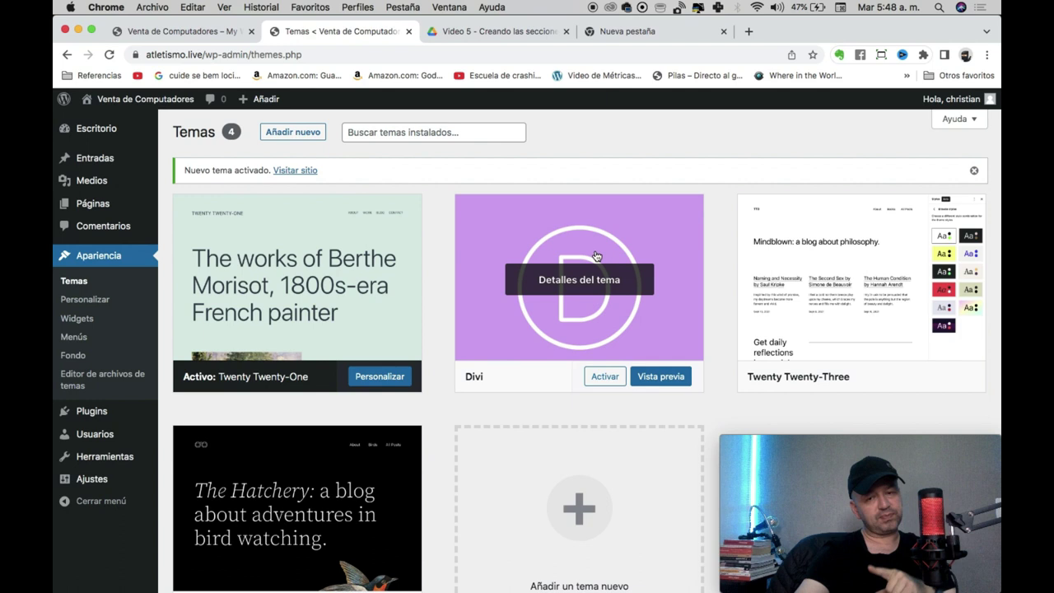
click(610, 376)
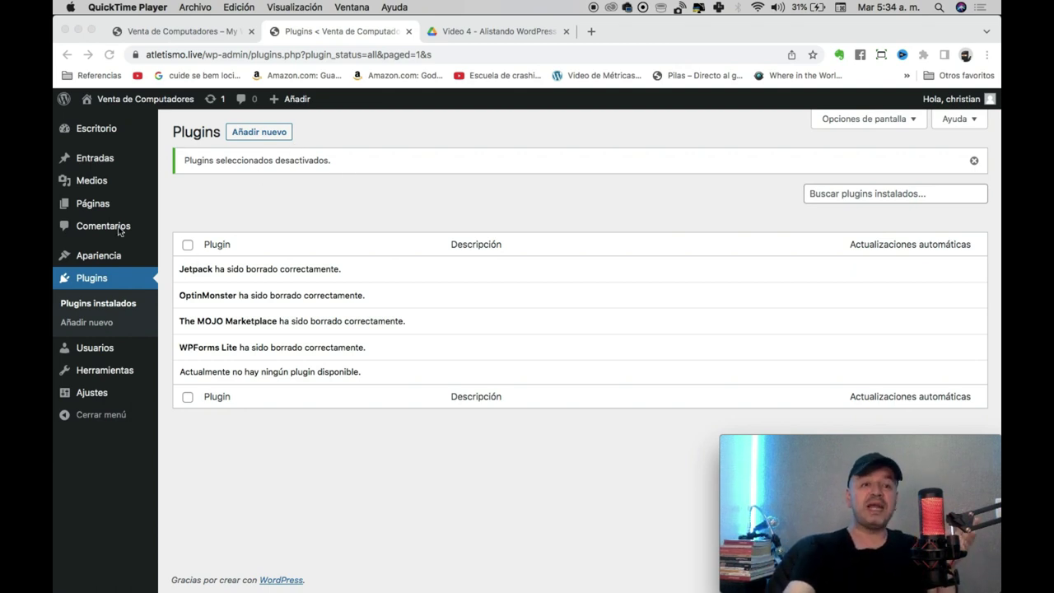
Step: Go to Páginas > Todas las páginas to list the site's pages
click(210, 212)
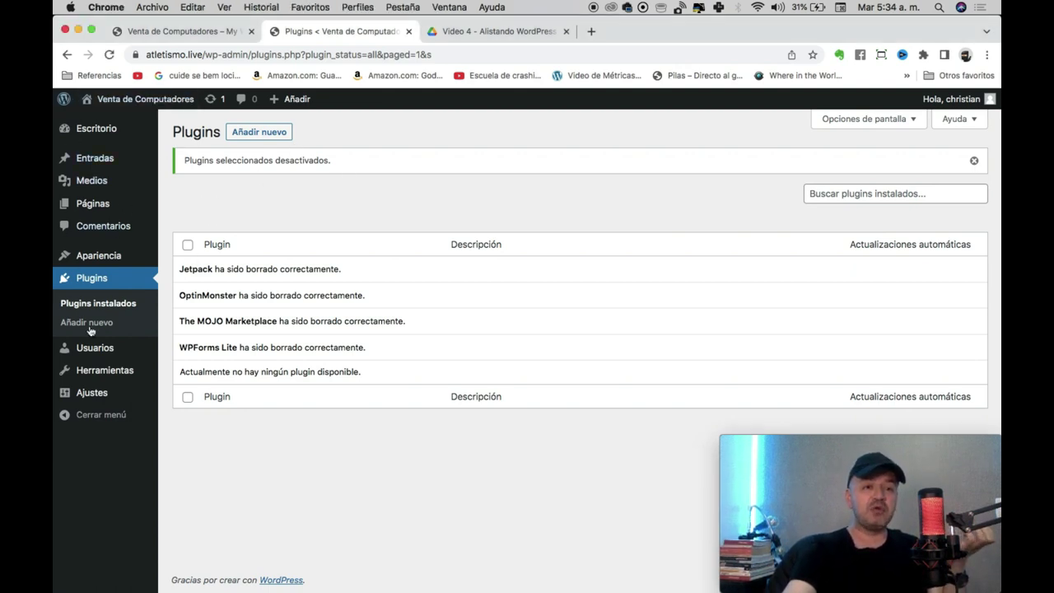
mouse_move(86, 209)
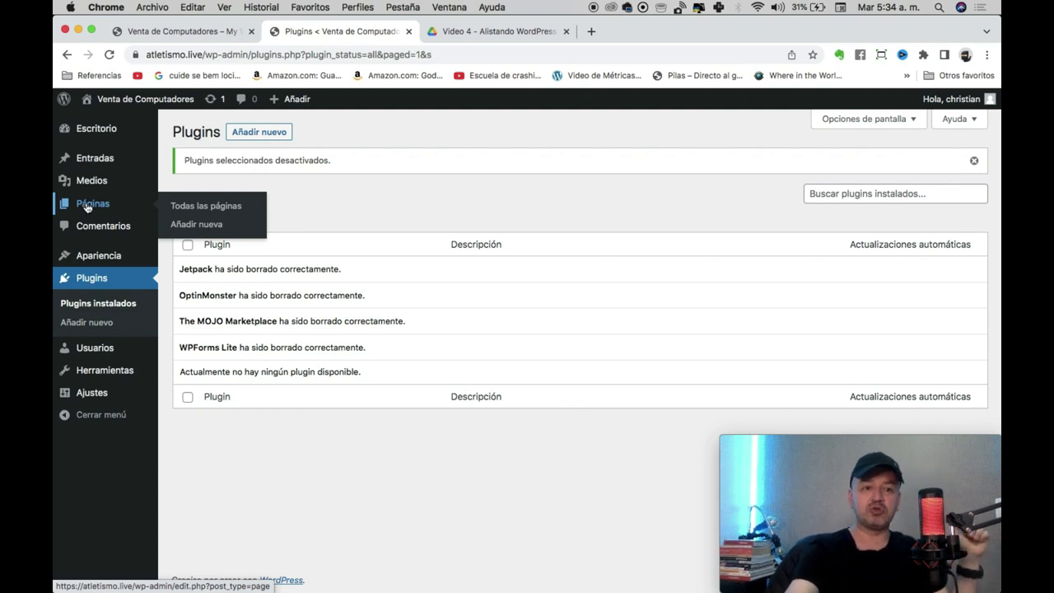
mouse_move(96, 167)
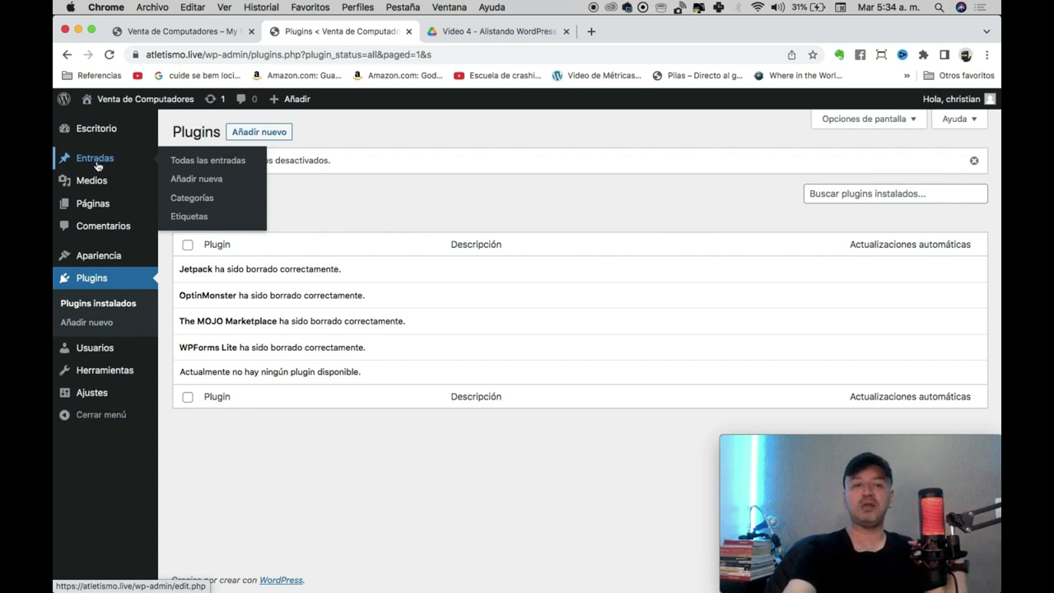
mouse_move(94, 211)
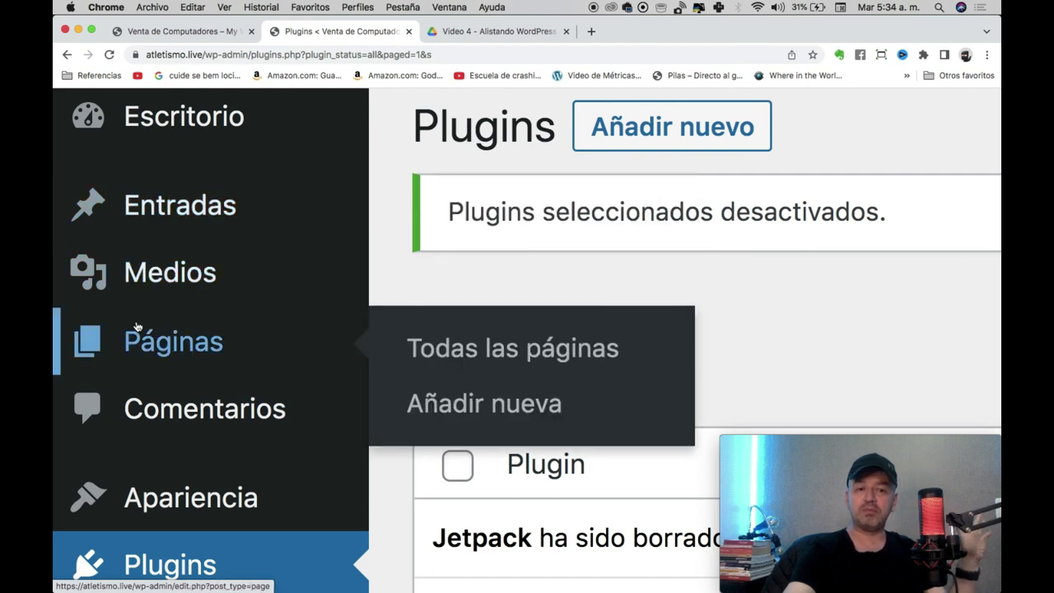
click(444, 354)
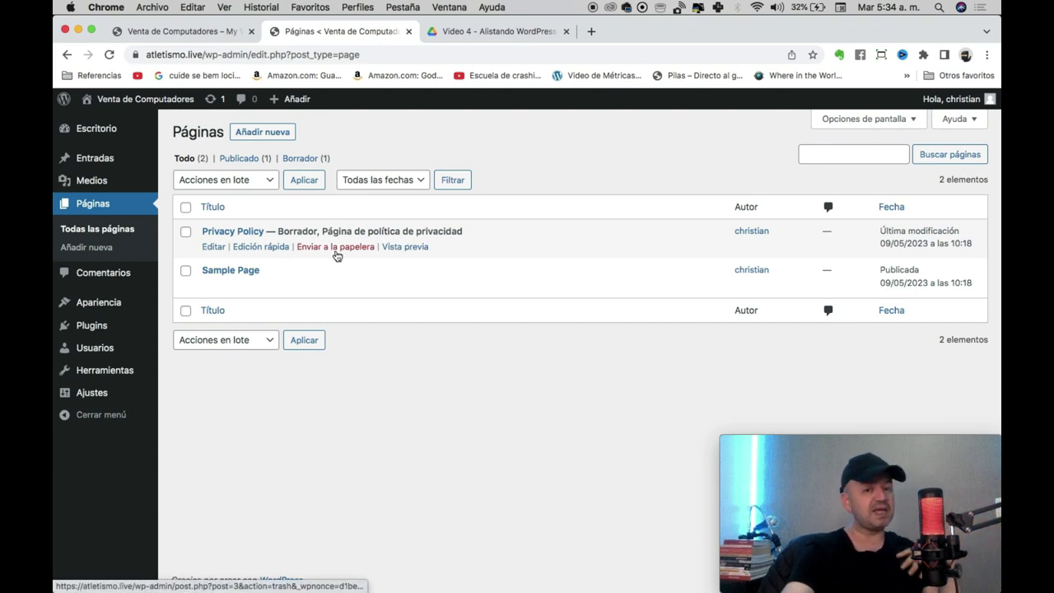
Step: Move the Privacy Policy and Sample Page pages to the Papelera
click(336, 250)
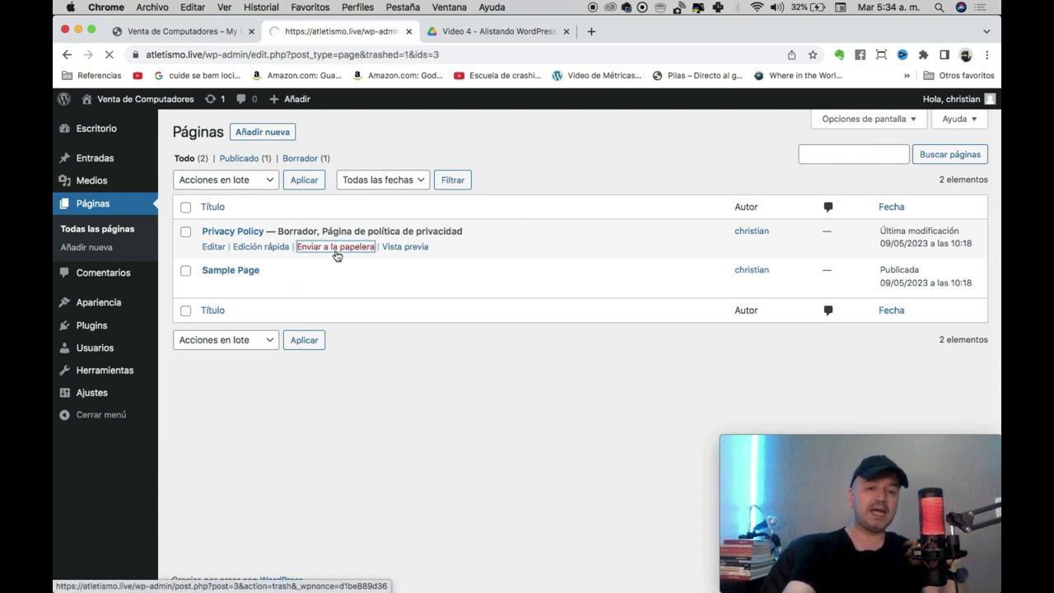
click(329, 285)
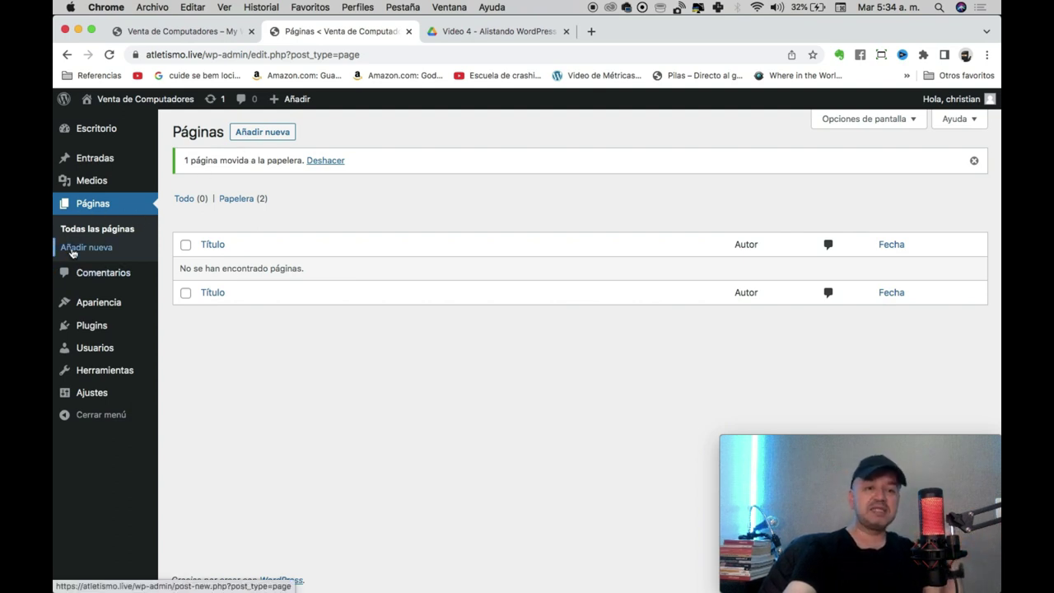
scroll(72, 253, up, 5)
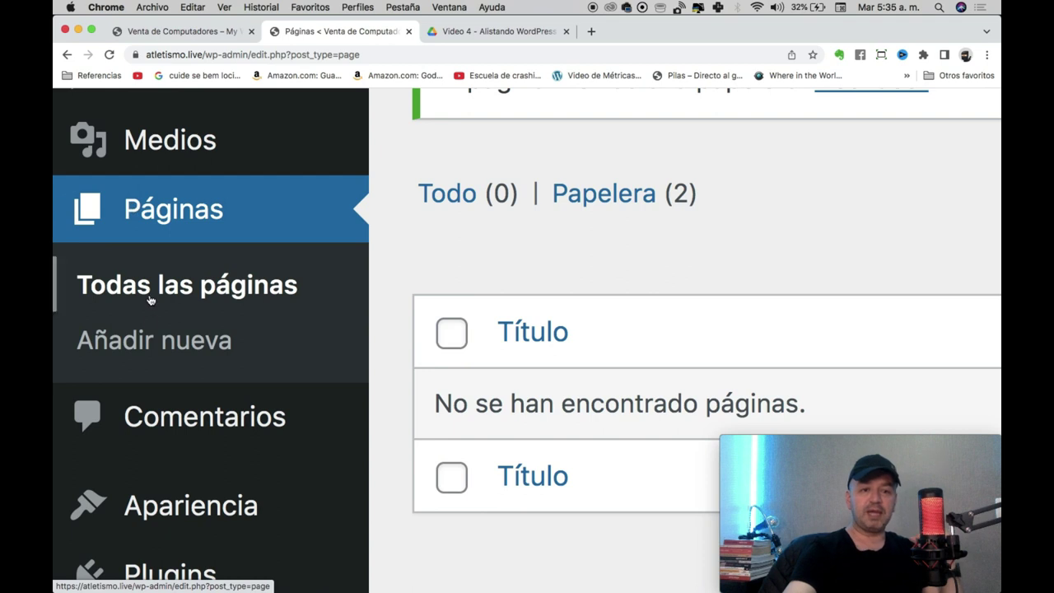
scroll(483, 243, down, 5)
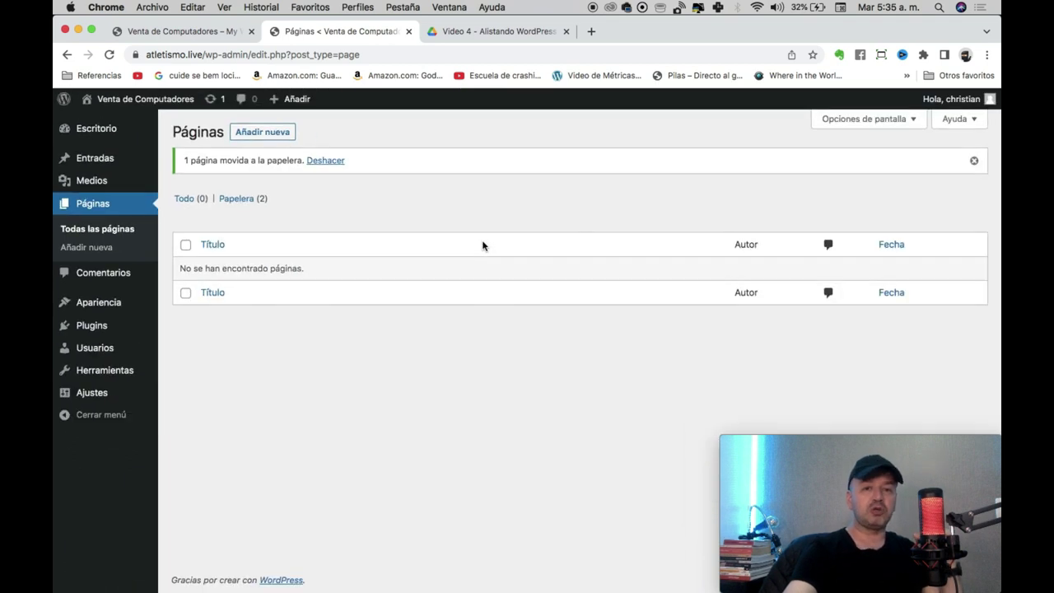
double_click(198, 132)
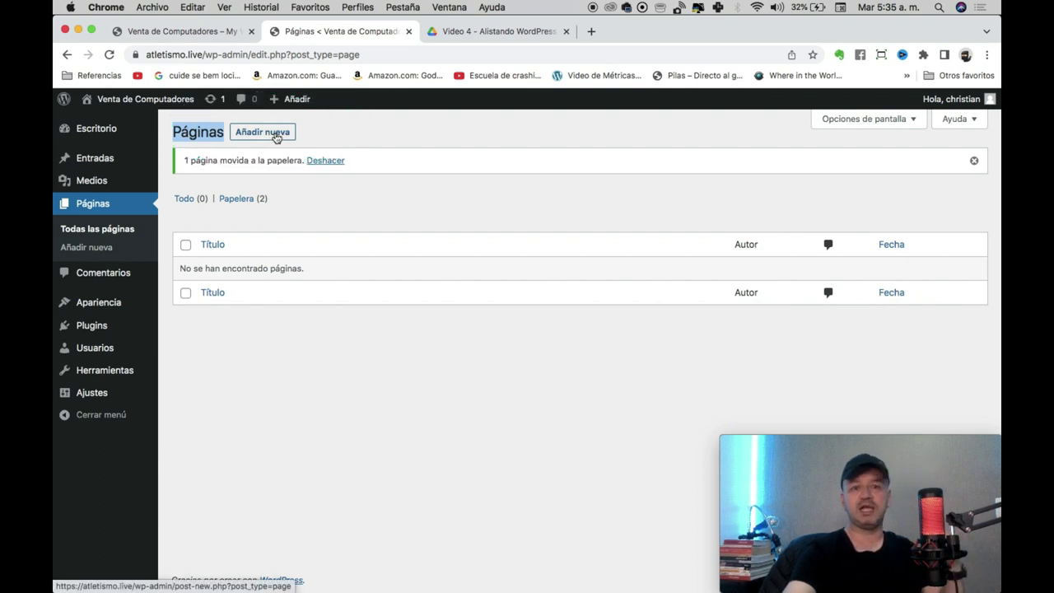
Step: Create and publish a new page titled 'Inicio', then return to the Páginas list
click(276, 136)
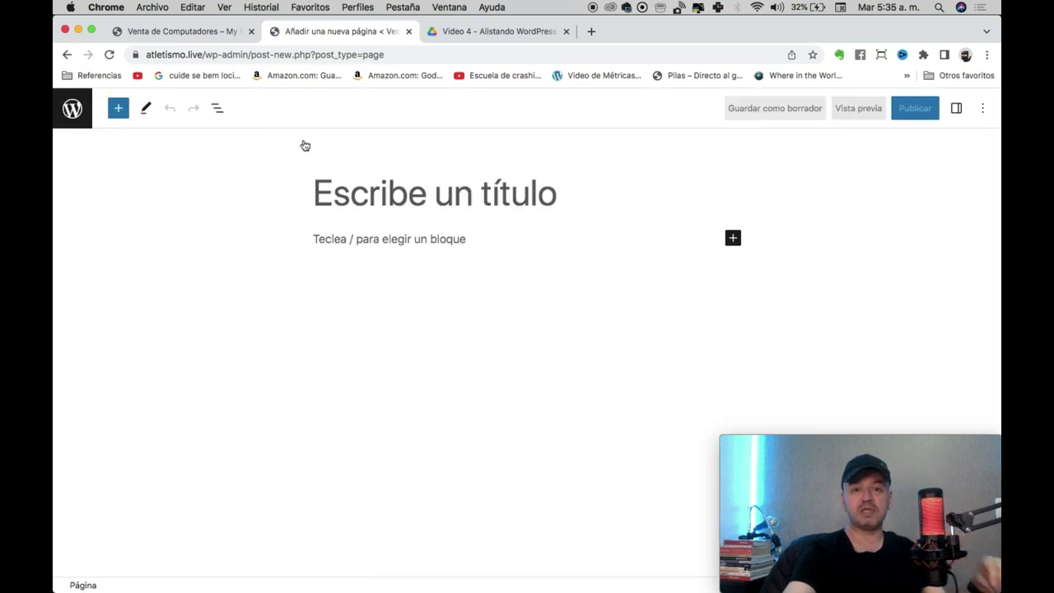
click(363, 195)
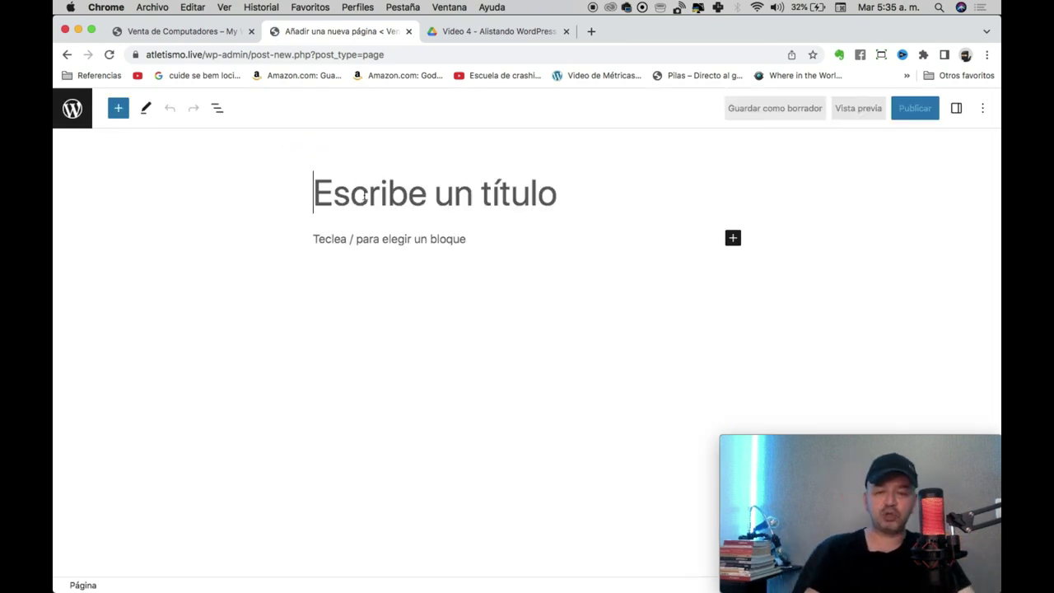
text(Inicio)
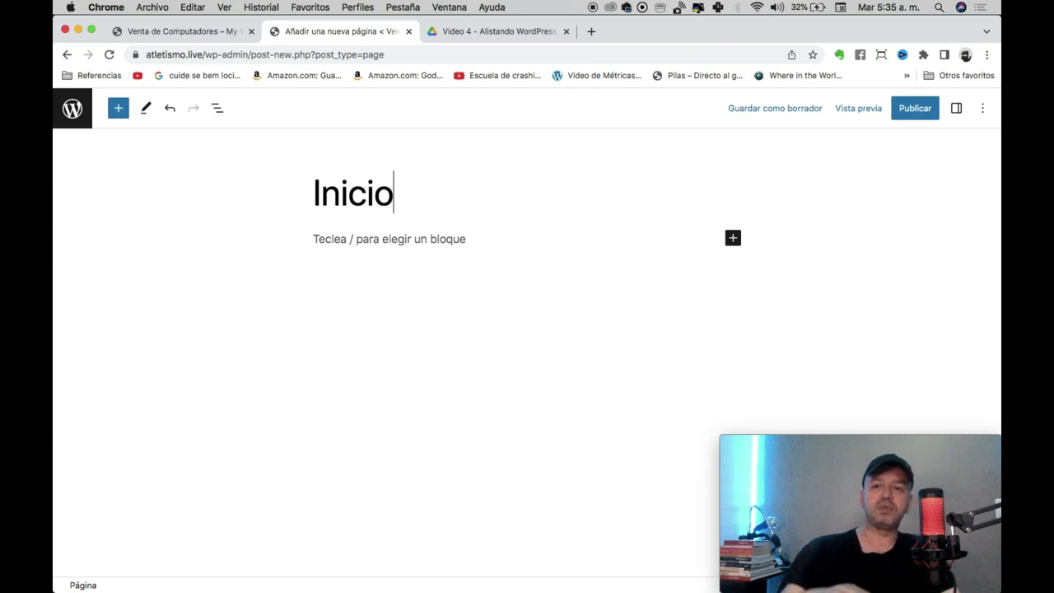
click(911, 115)
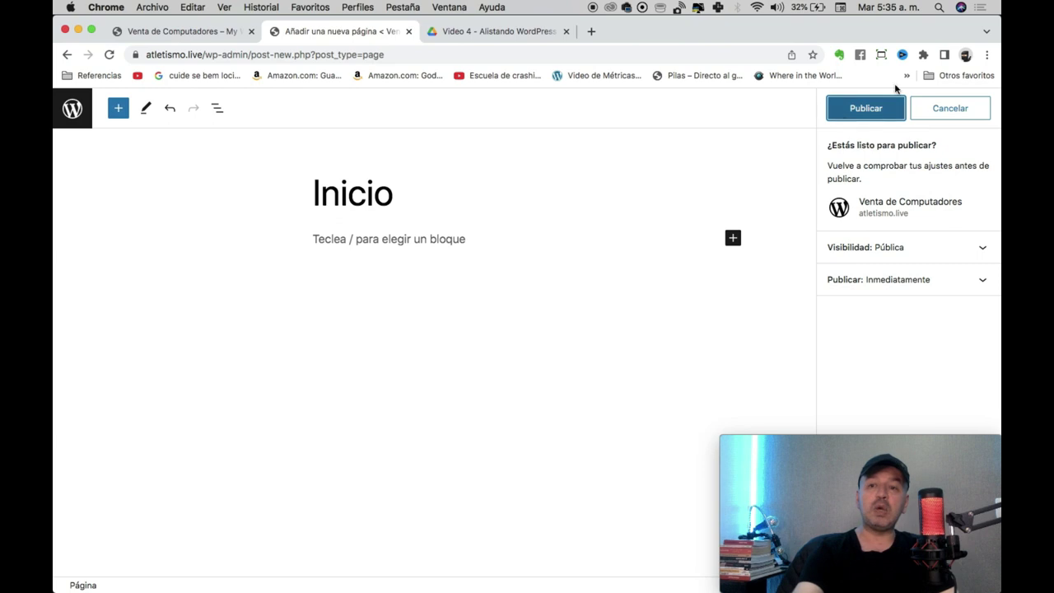
click(845, 115)
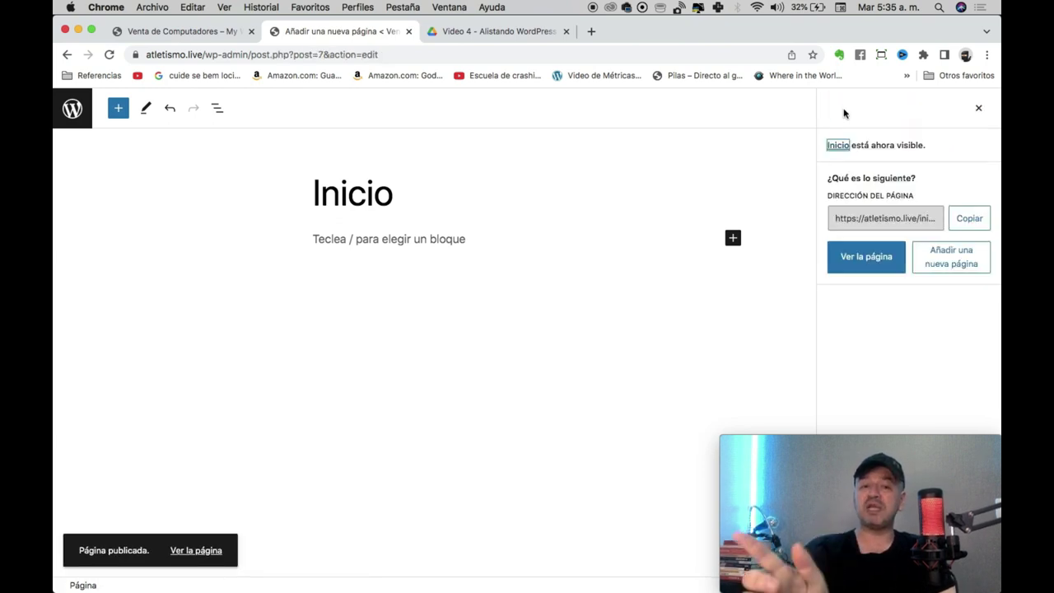
click(428, 184)
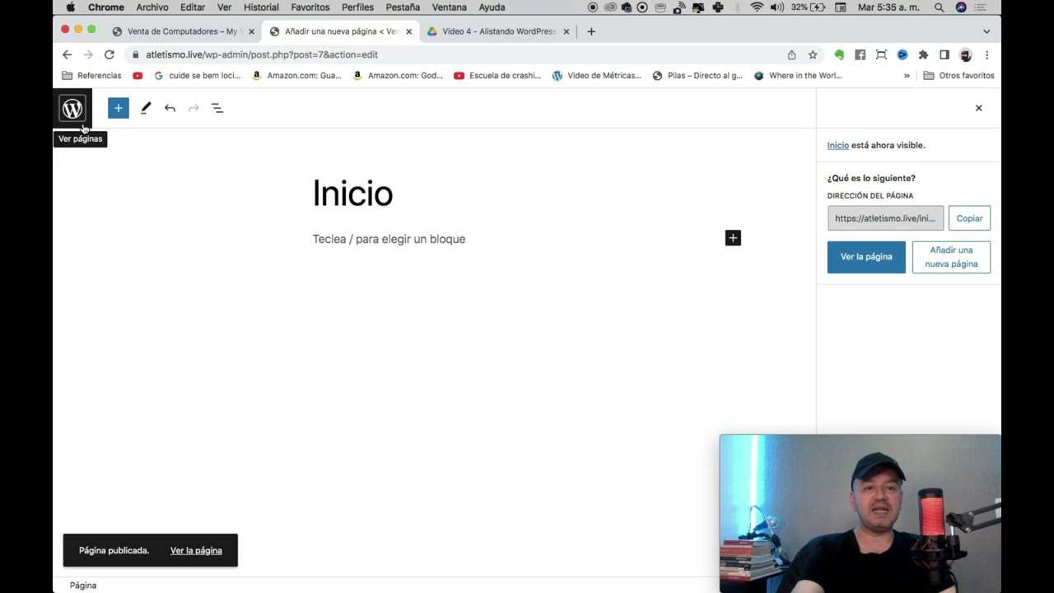
scroll(82, 123, up, 5)
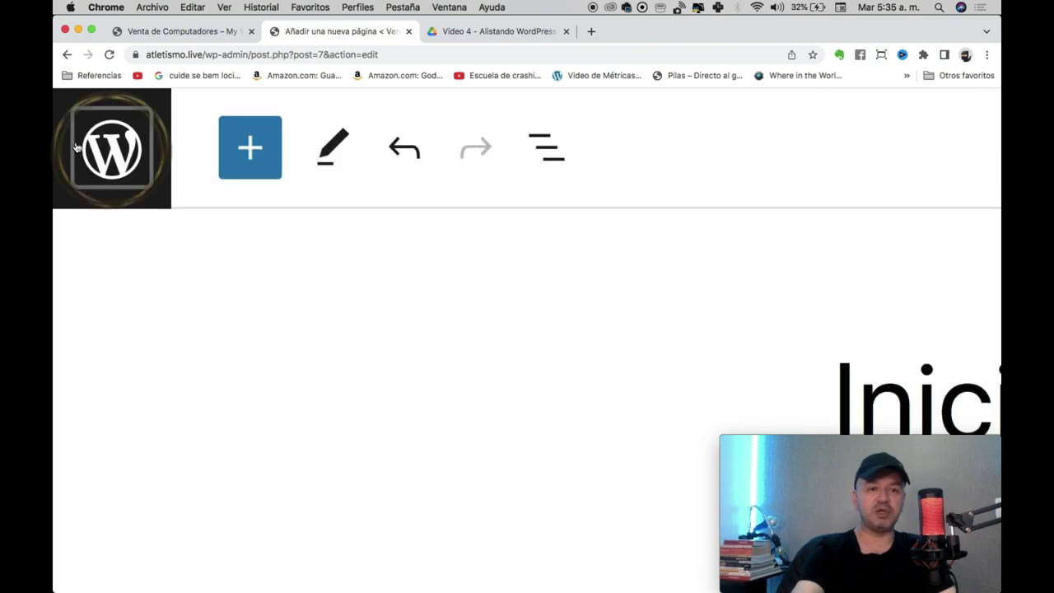
scroll(365, 384, down, 5)
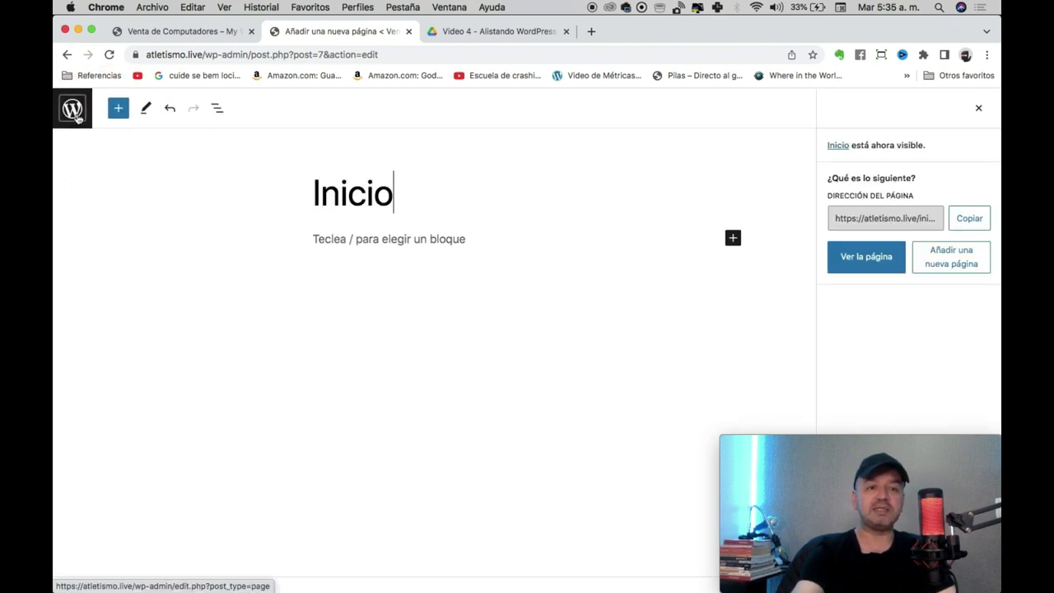
click(74, 114)
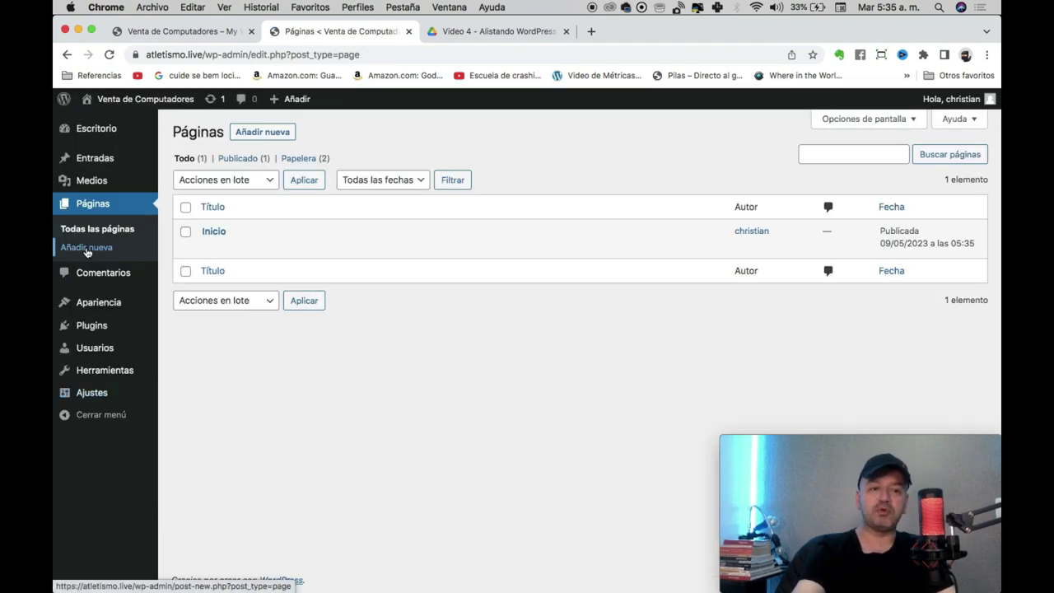
scroll(87, 251, up, 10)
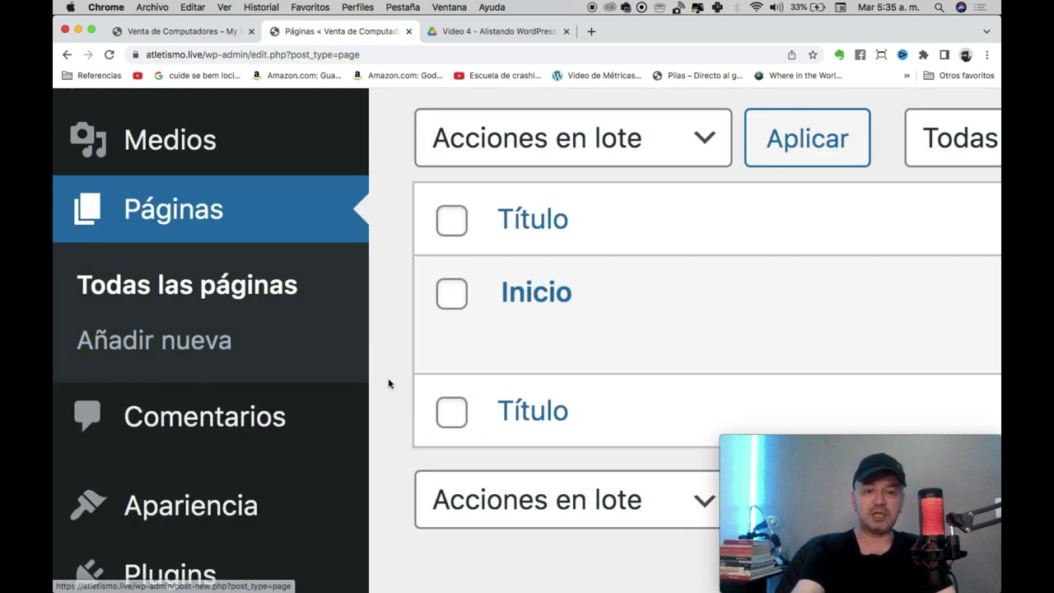
scroll(388, 377, down, 10)
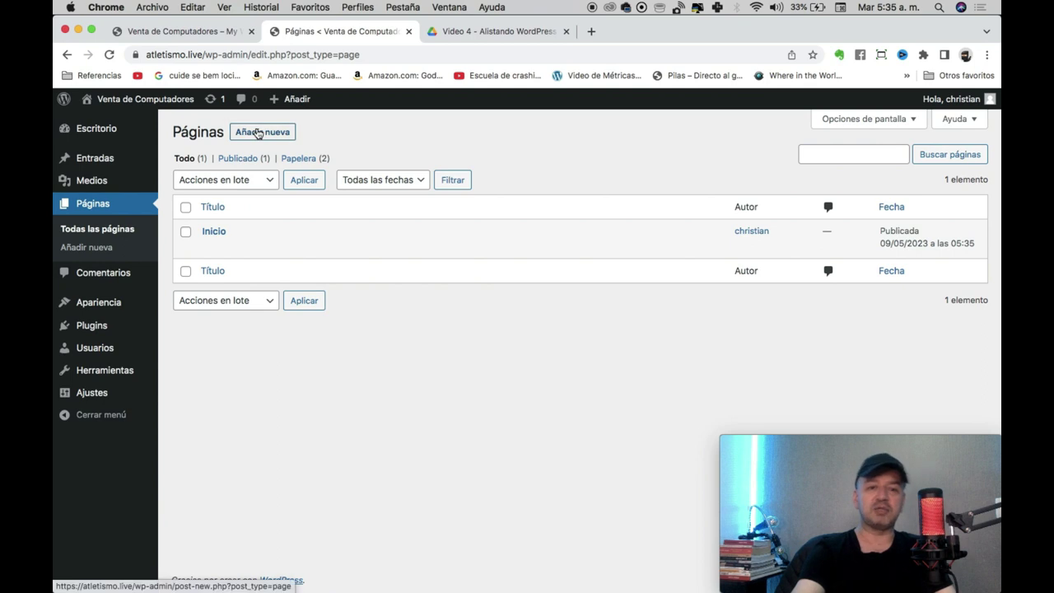
Step: Add and publish a page titled 'Quienes Somos', then go back to Páginas
click(258, 132)
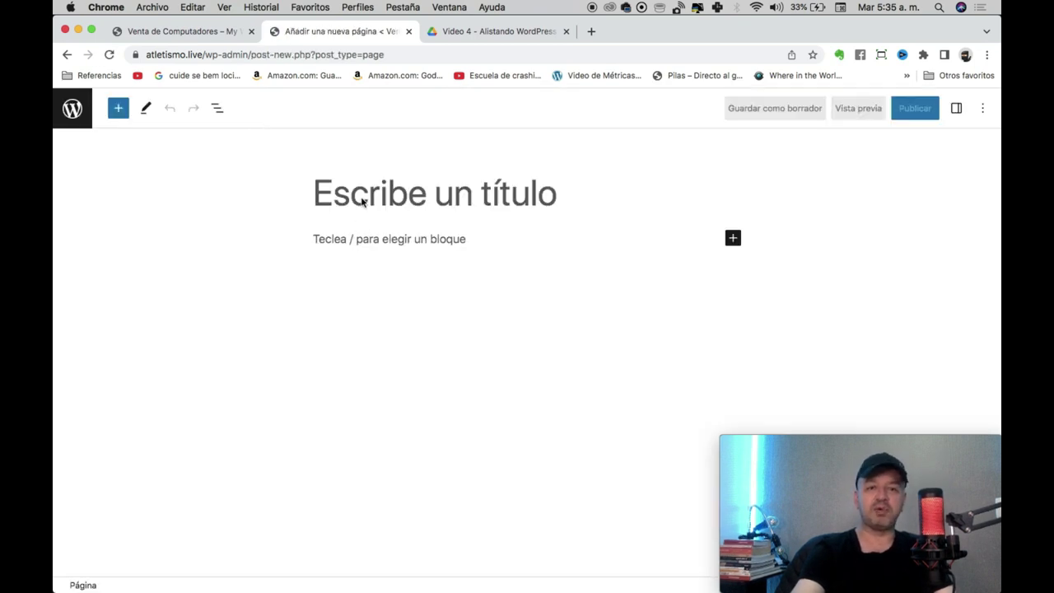
click(363, 202)
text(Quiene)
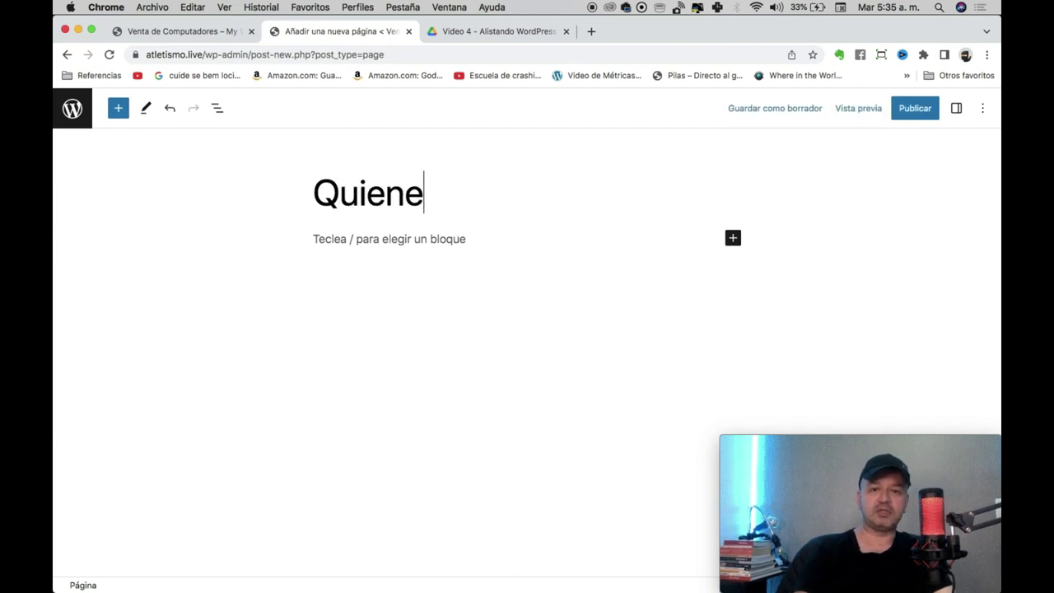
text(s Somos)
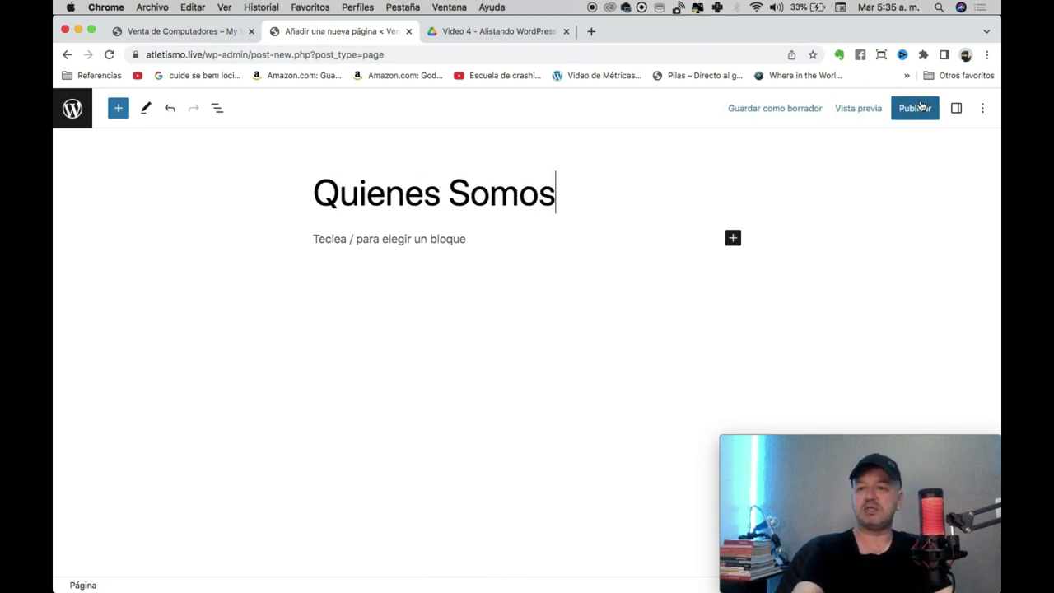
click(919, 107)
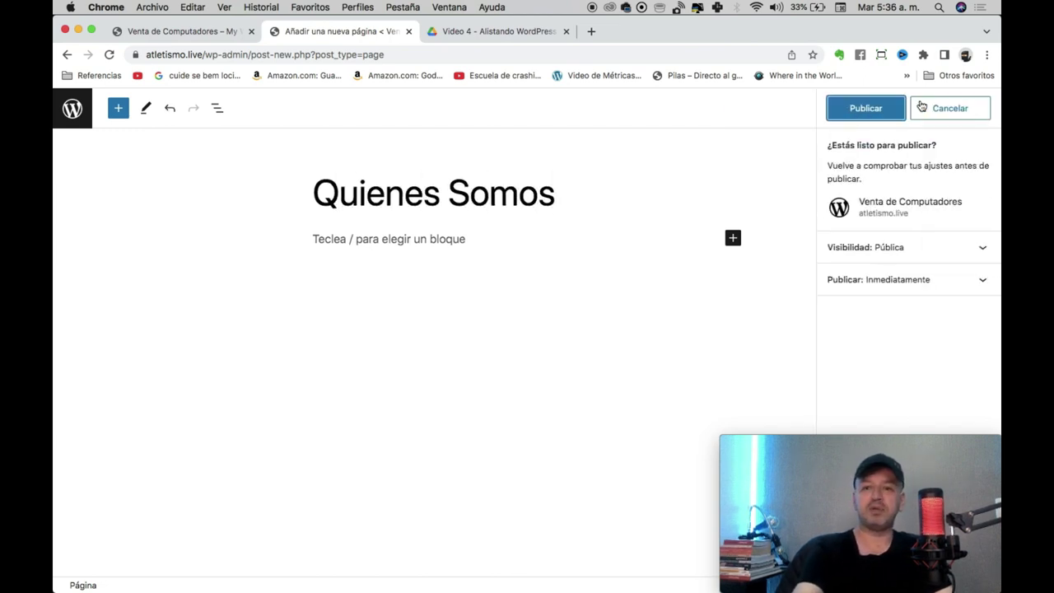
click(877, 111)
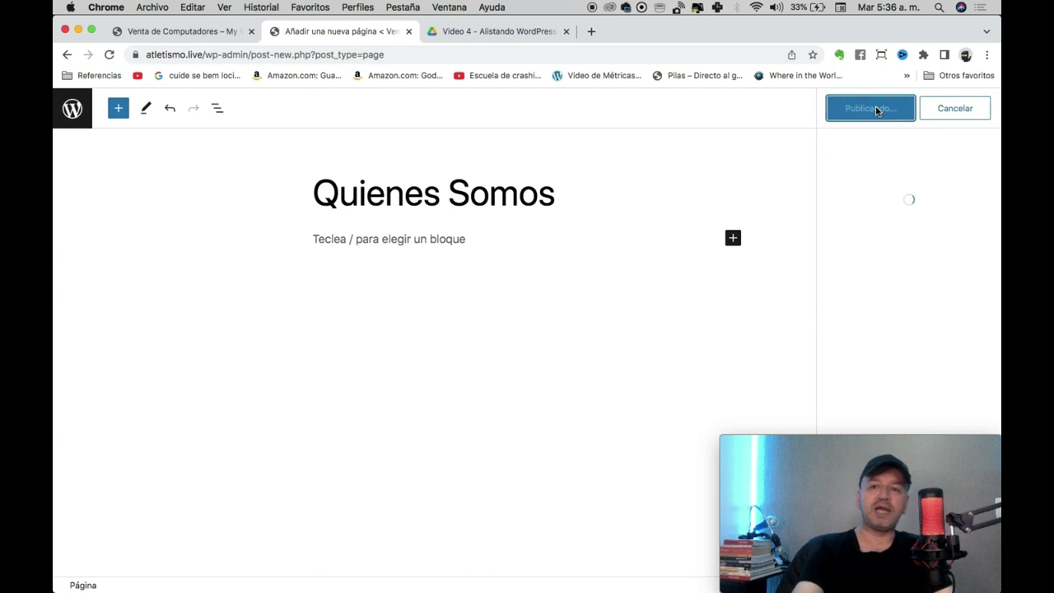
click(74, 110)
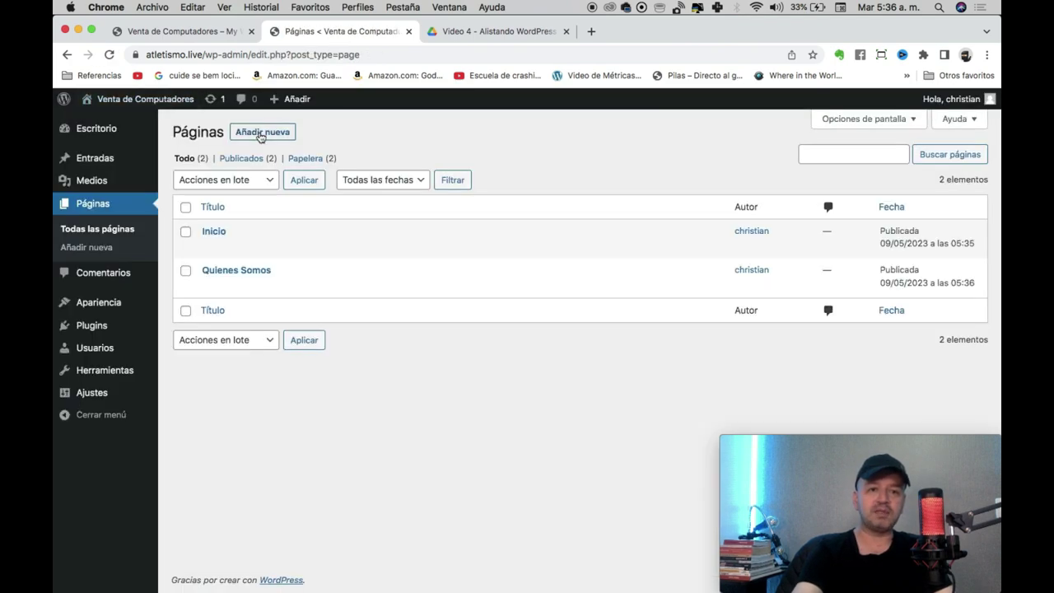
Step: Add and publish a page titled 'Servicios', then return to the pages list
click(260, 140)
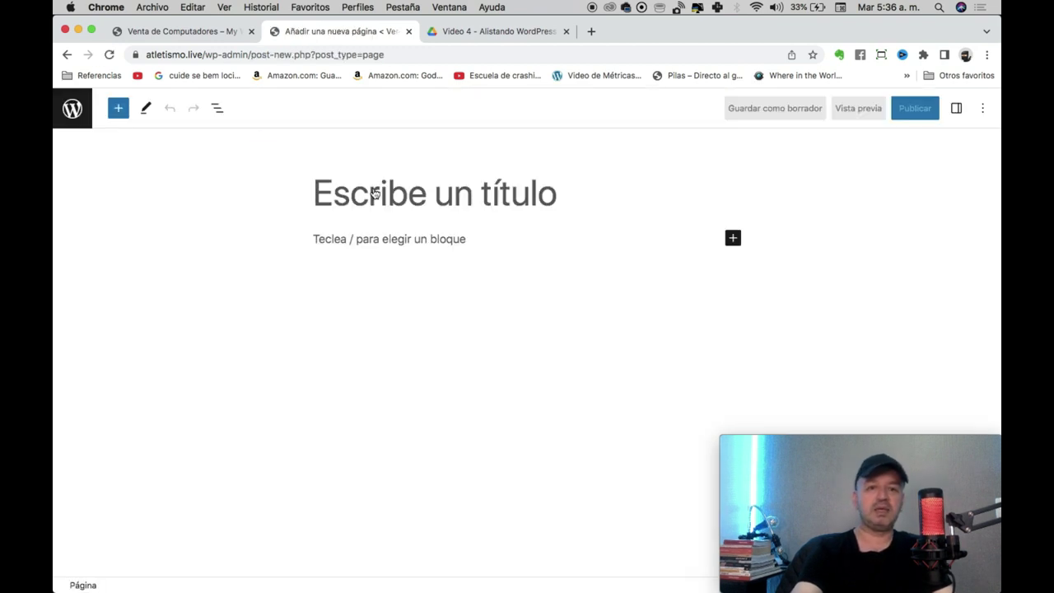
text(Servi)
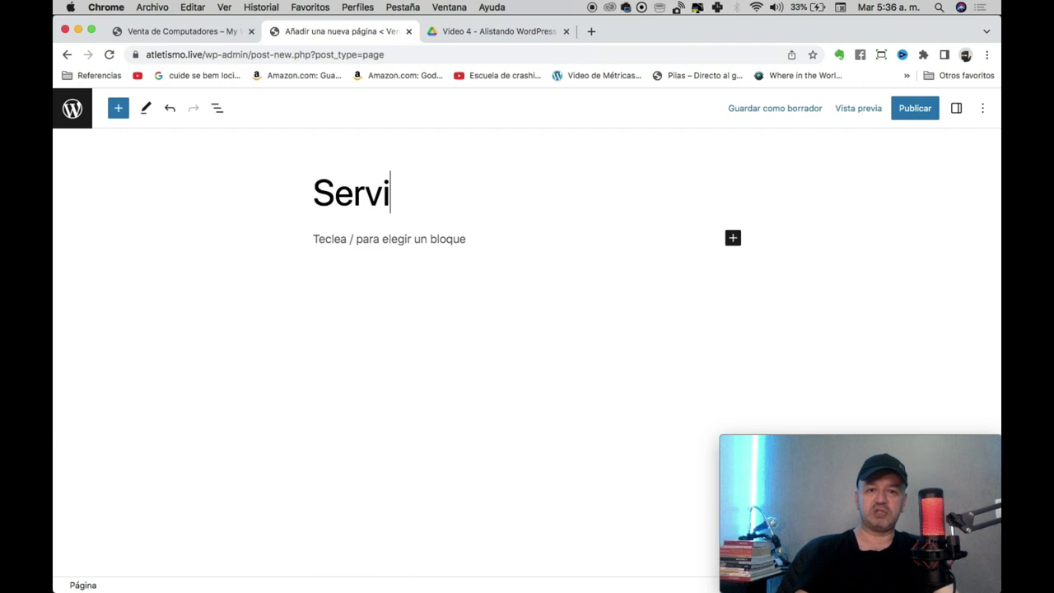
text(cios)
click(921, 112)
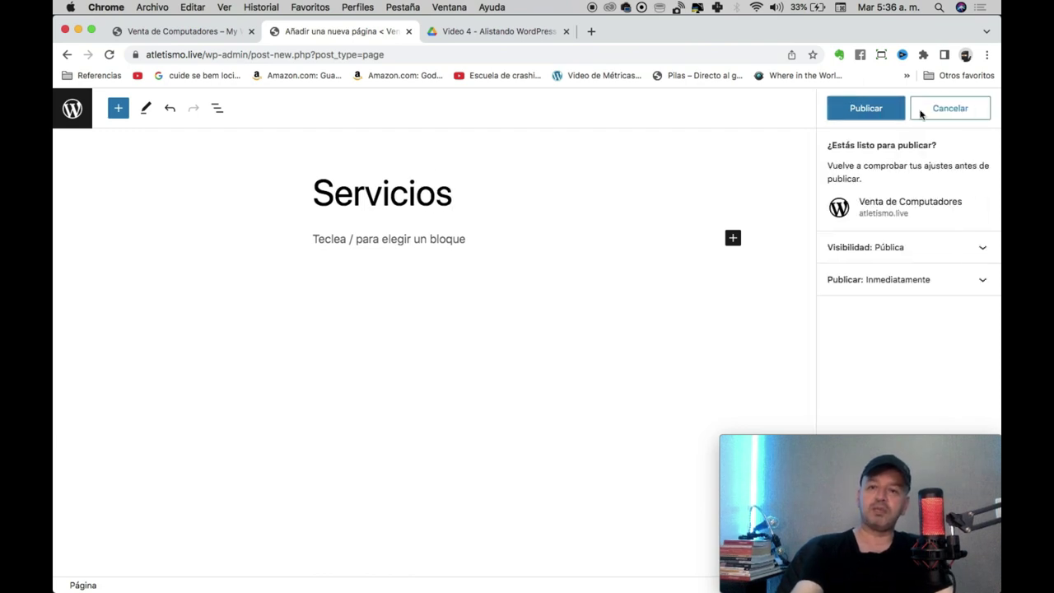
click(876, 110)
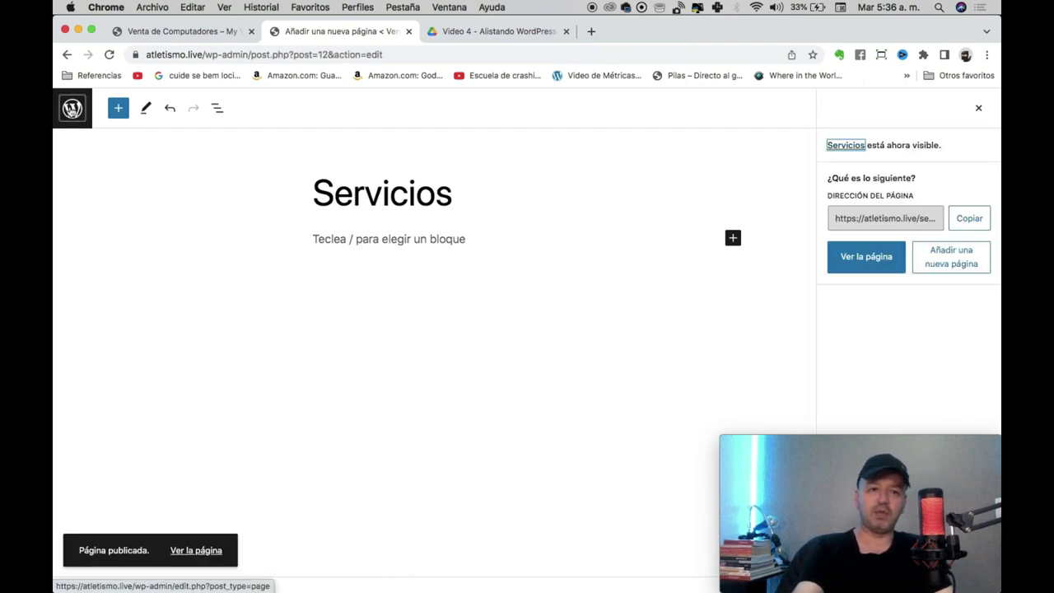
click(72, 110)
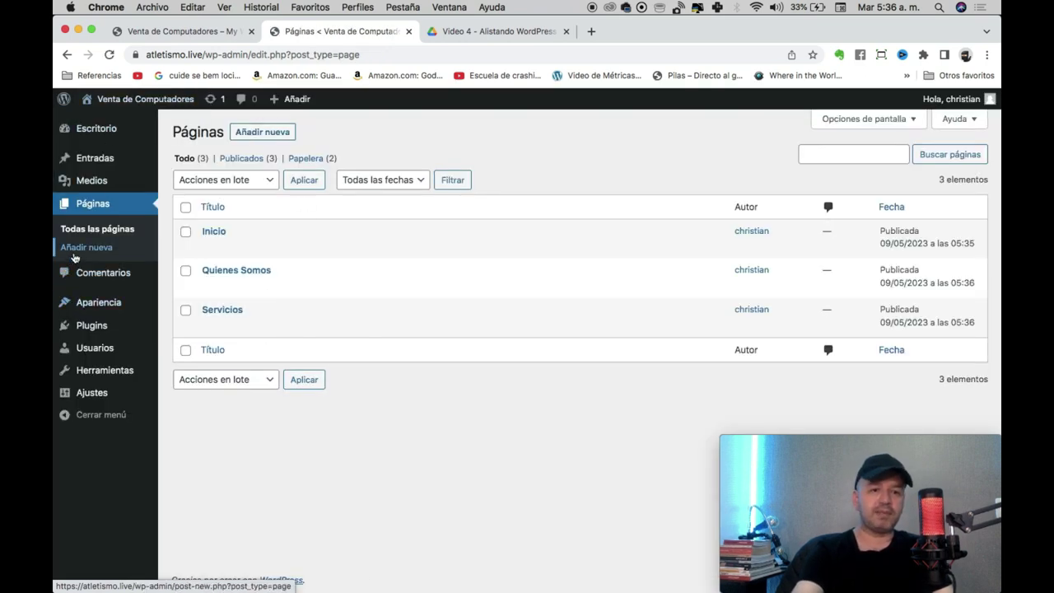
scroll(83, 247, up, 5)
scroll(174, 340, down, 5)
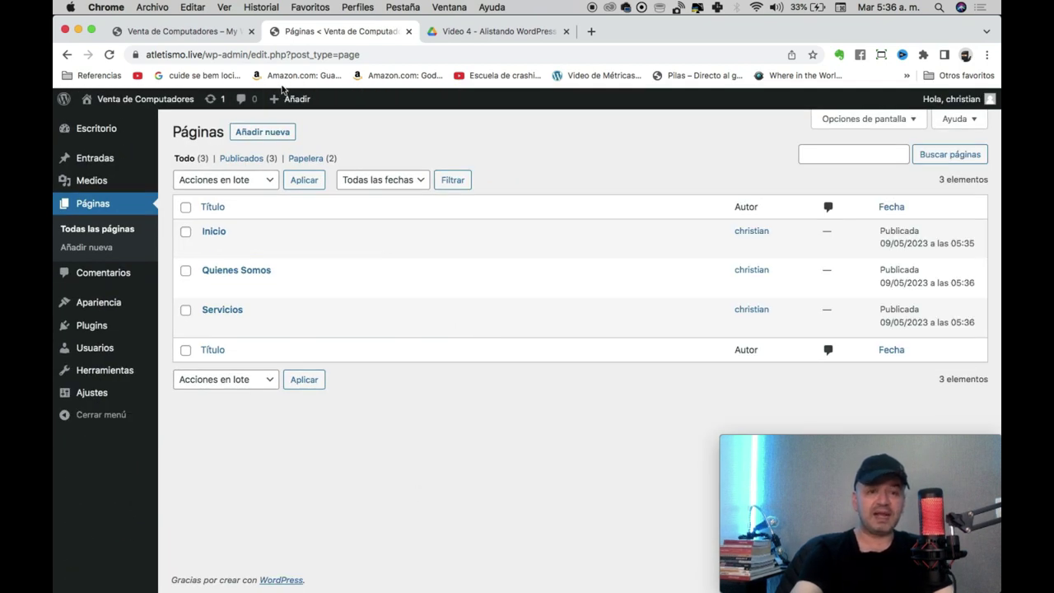
Step: Create and publish a page titled 'Contacto', then leave the editor for the admin area
mouse_move(299, 102)
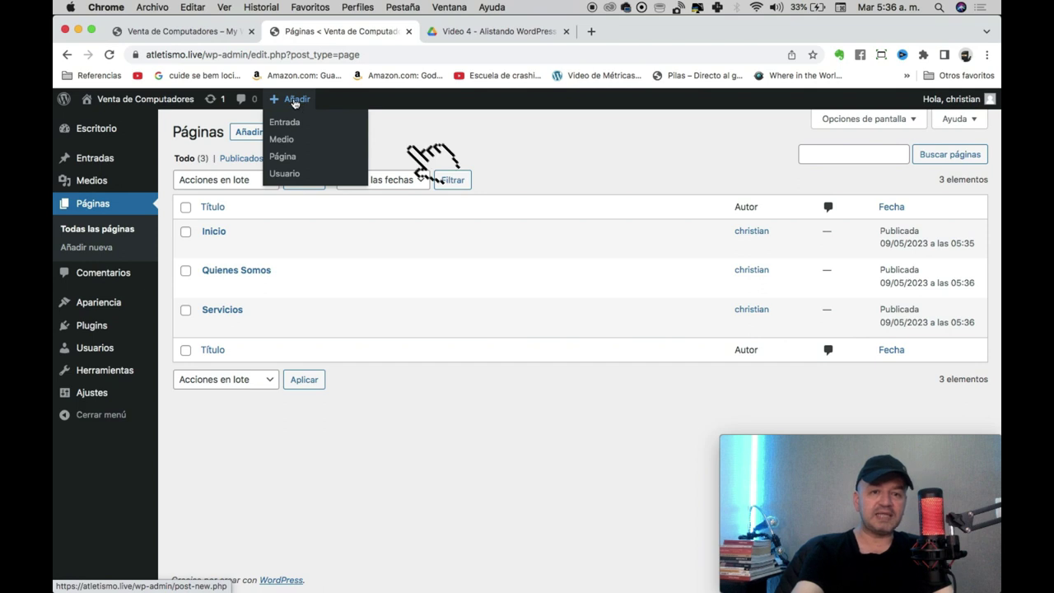
scroll(420, 148, up, 5)
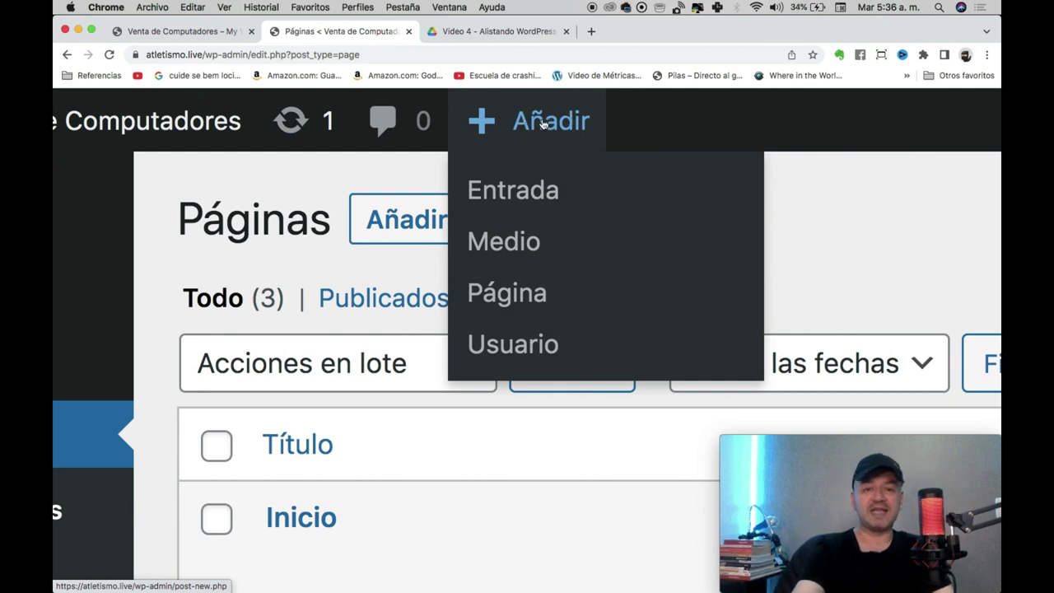
click(504, 307)
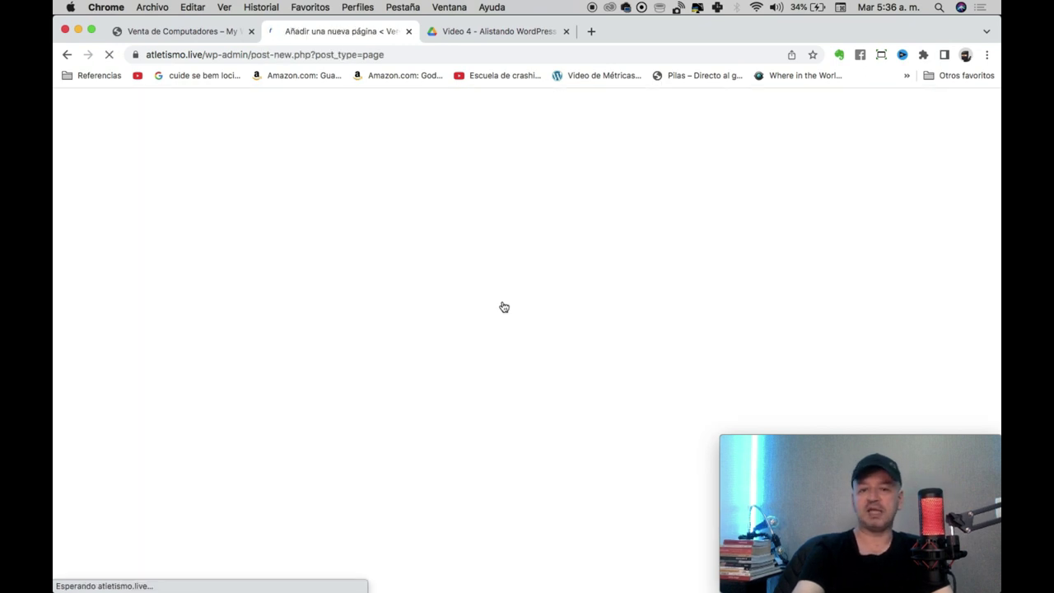
text(Contacto)
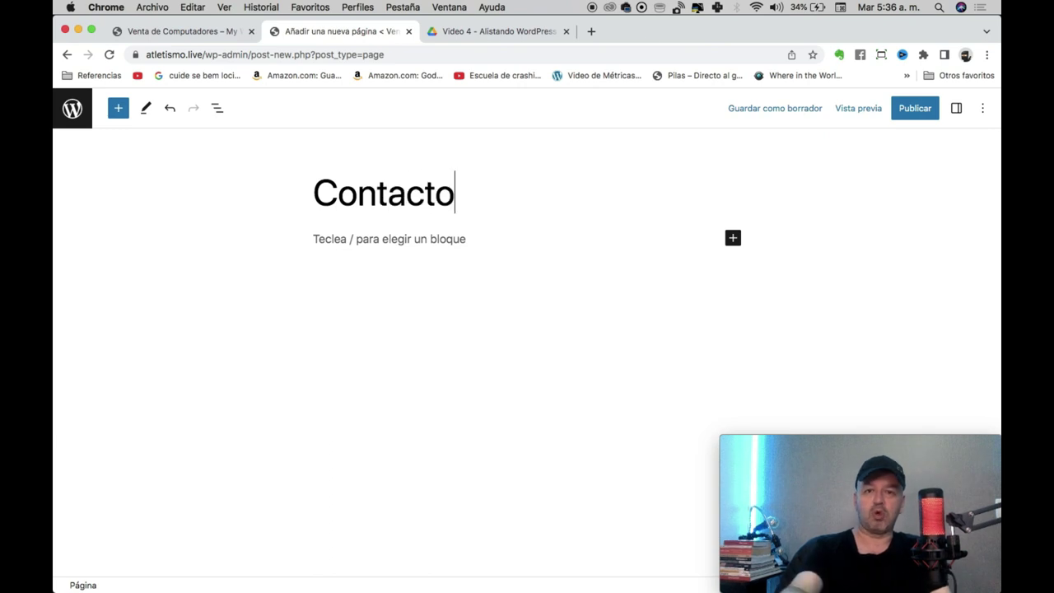
click(915, 108)
click(877, 113)
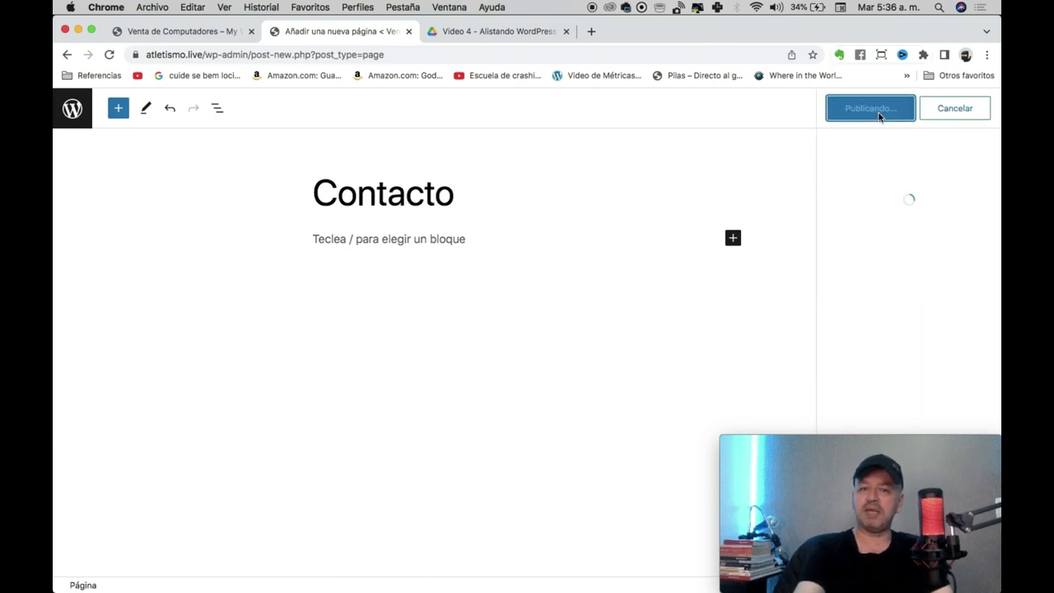
click(72, 108)
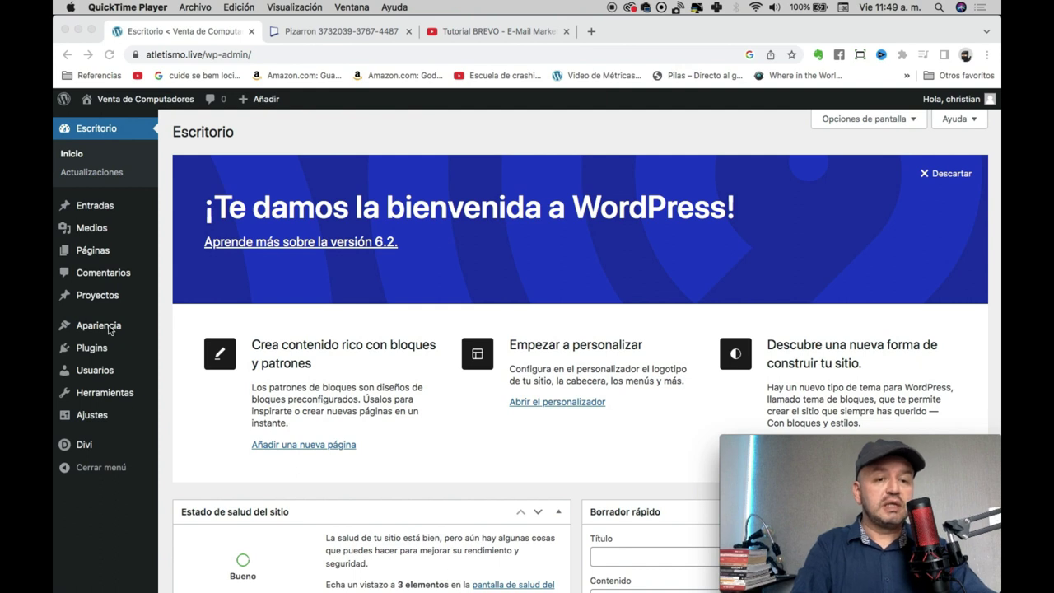
Step: Show the Apariencia submenu with Temas, Personalizar, Widgets and Menús in the admin sidebar
mouse_move(107, 324)
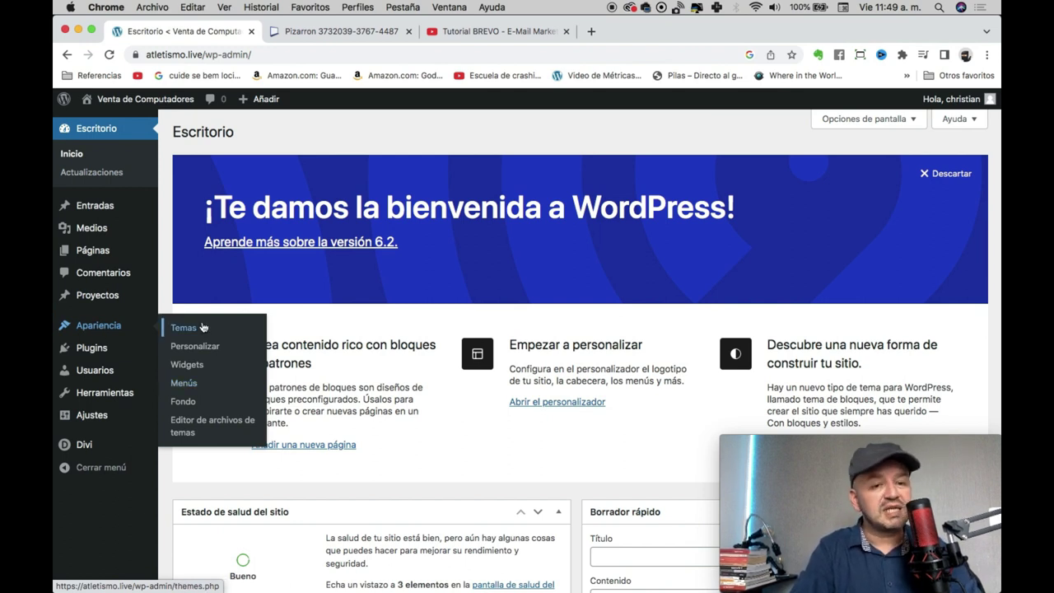
Step: Create a new menu named 'Menú Superior' assigned to the Menú principal location
click(189, 386)
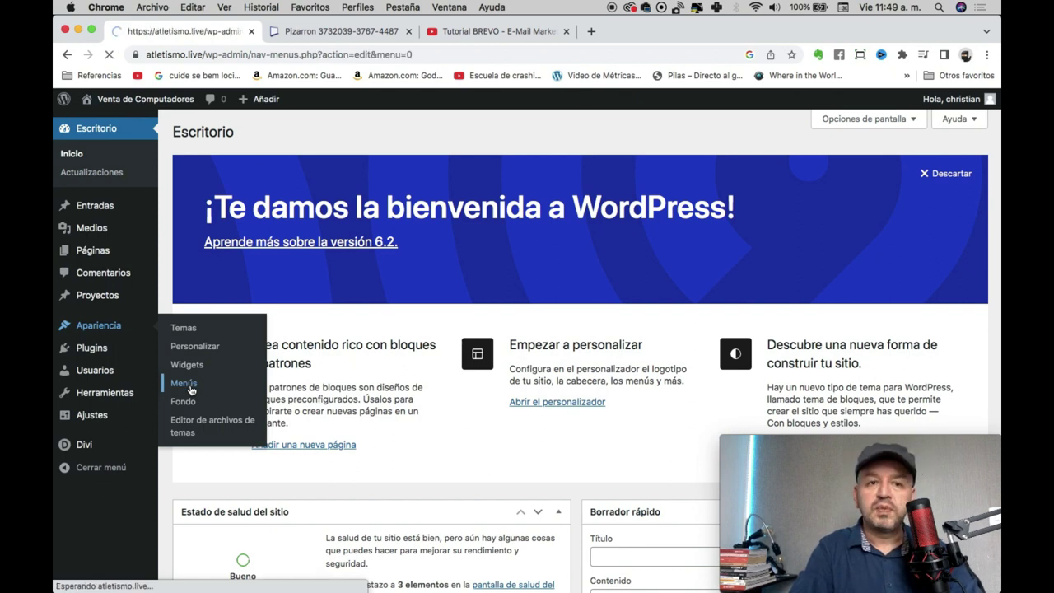
click(474, 287)
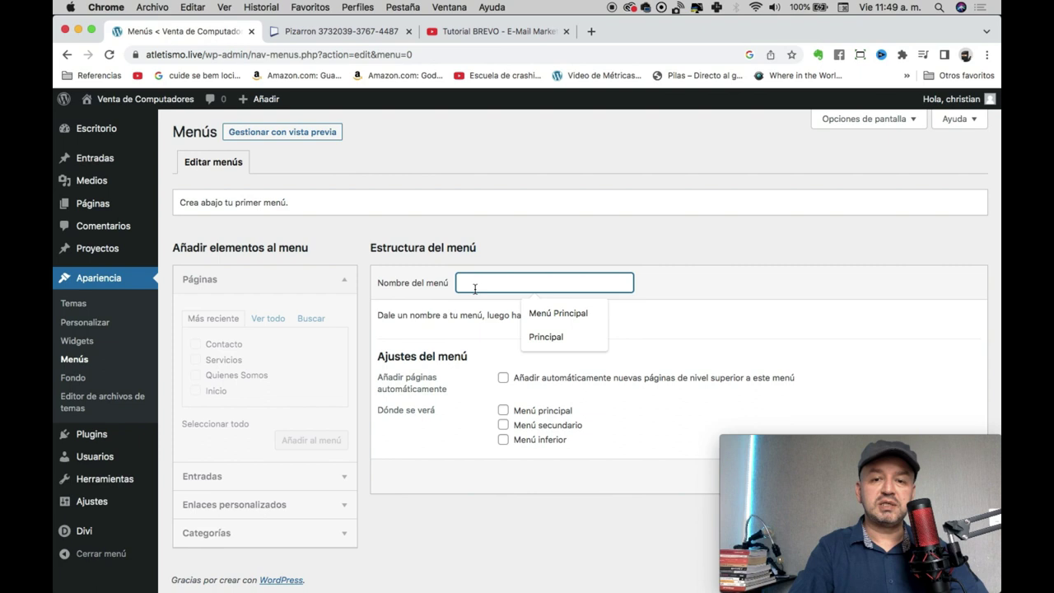
click(523, 320)
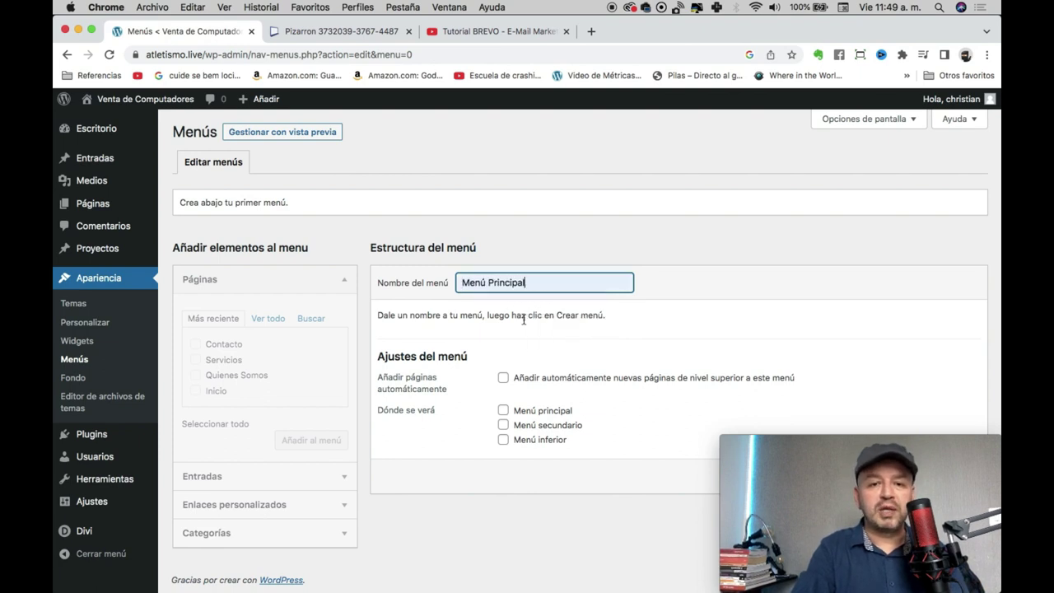
key(shift+alt+Left)
key(shift+alt+Left)
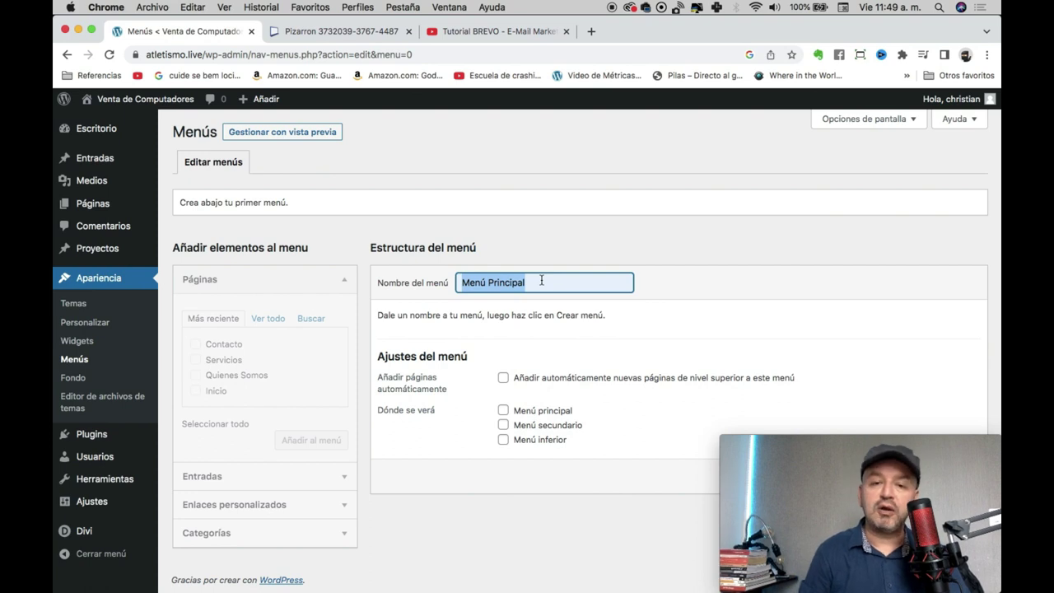
text(Men)
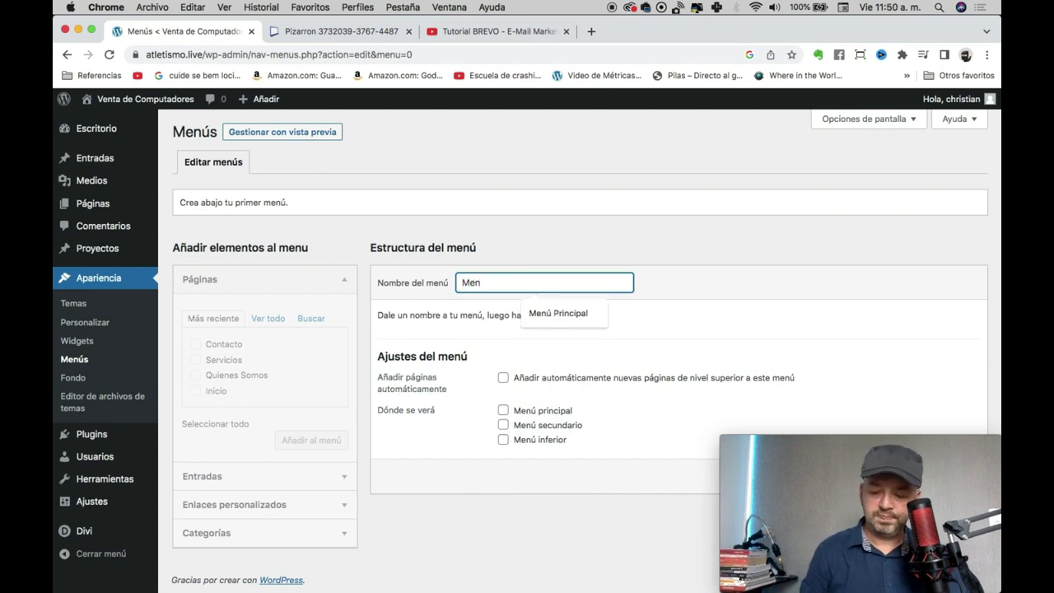
text(ú Superior)
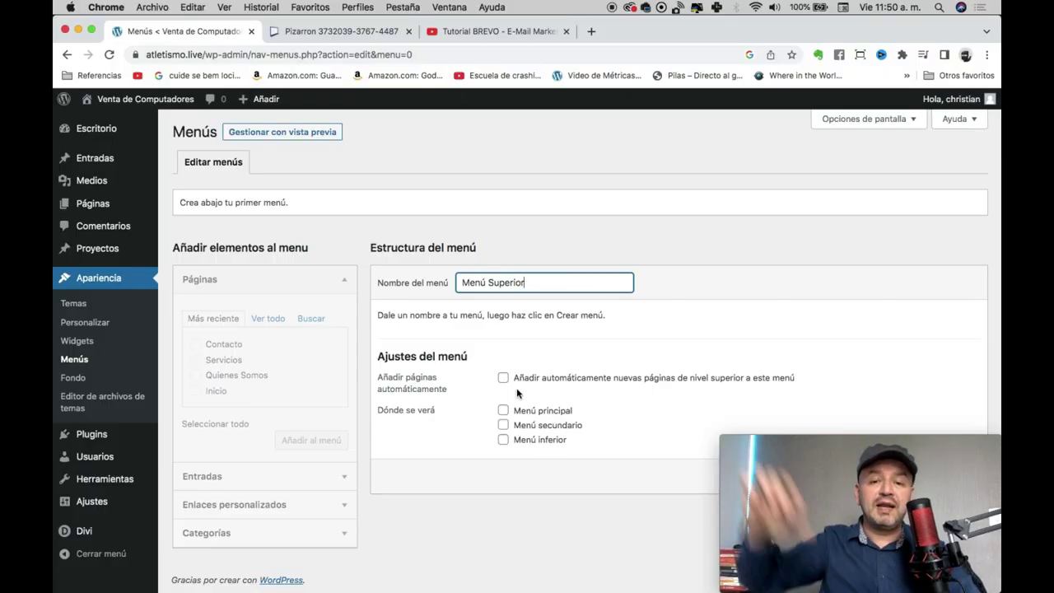
click(503, 410)
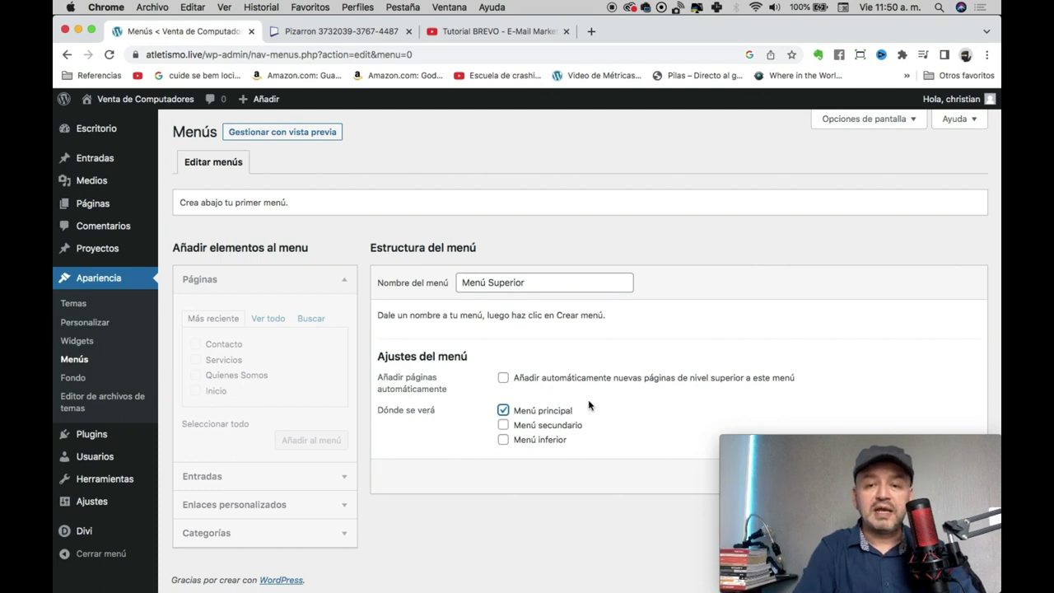
click(868, 439)
drag(867, 440, 871, 23)
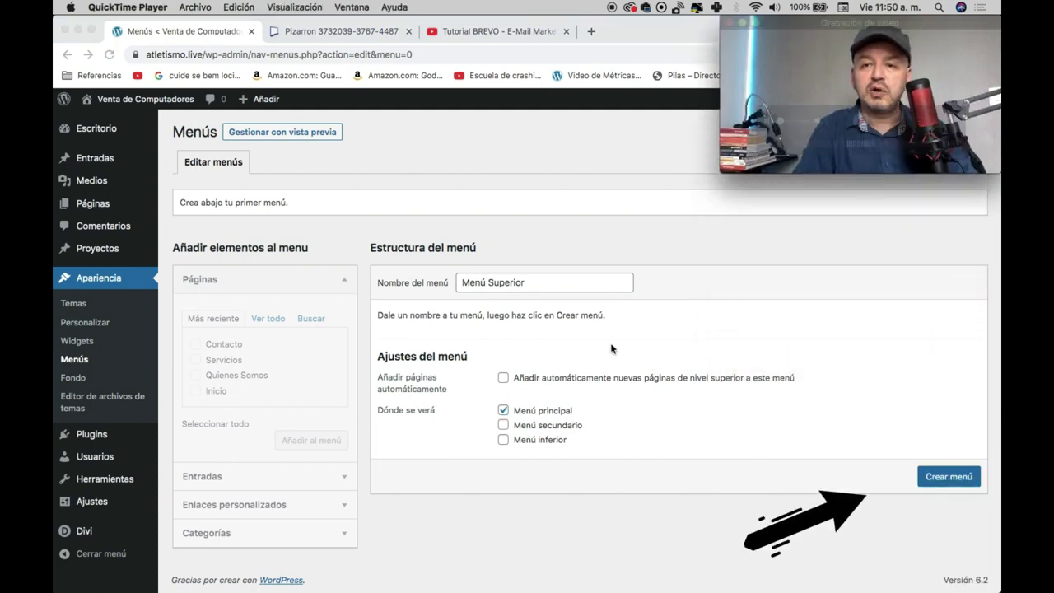
click(944, 474)
click(936, 477)
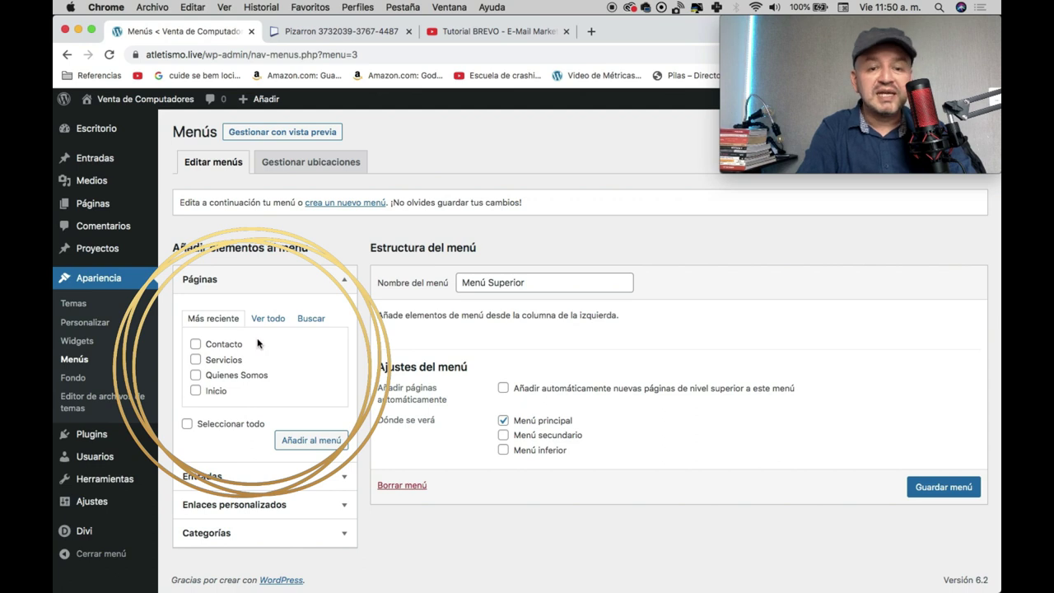
Step: Add all pages to Menú Superior, ordered Inicio, Quienes Somos, Servicios, Contacto at top level
click(187, 424)
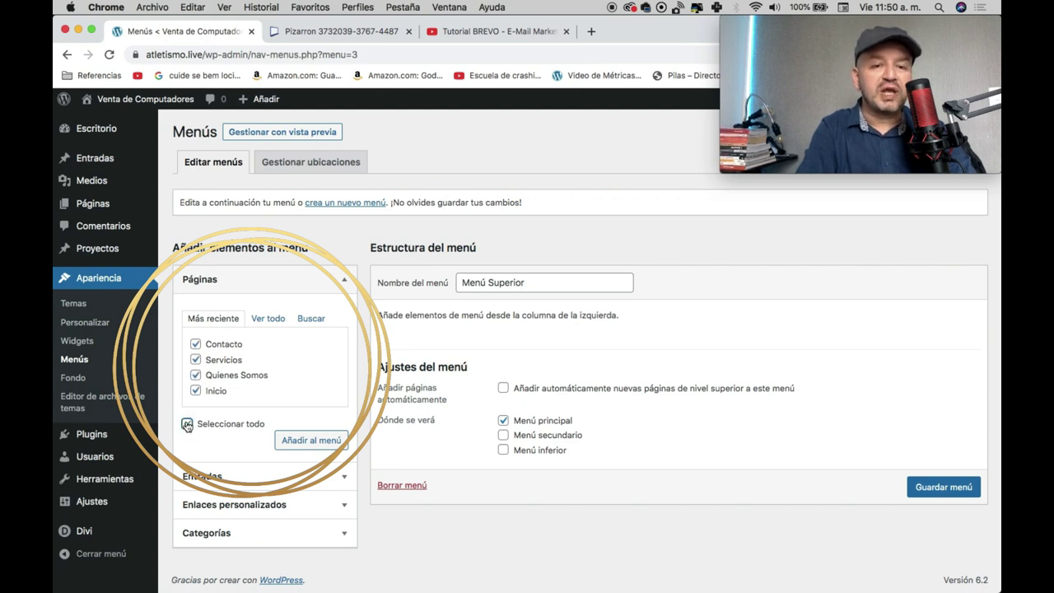
click(329, 446)
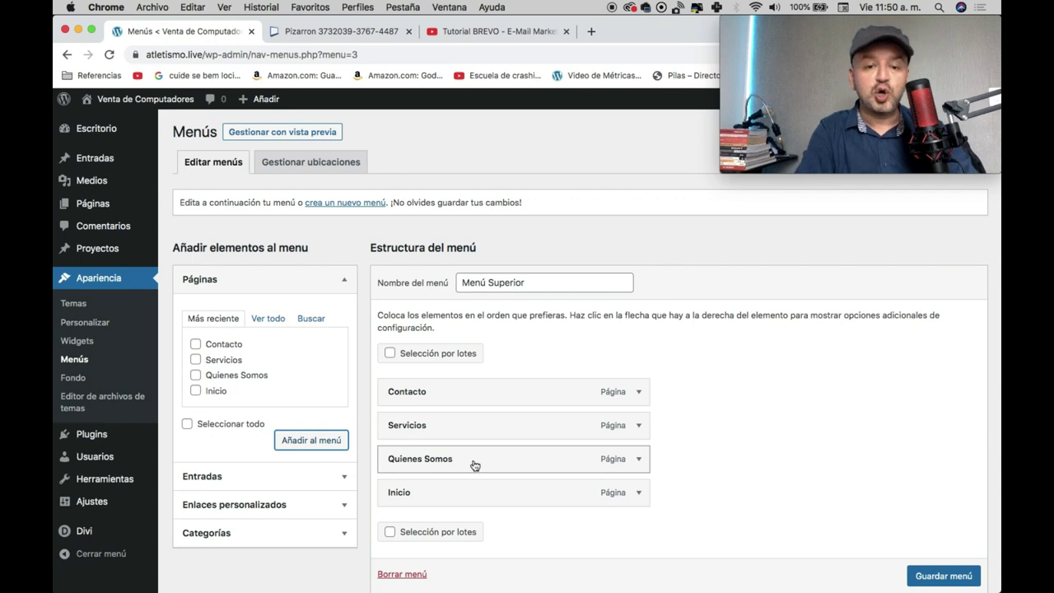
drag(467, 494, 464, 378)
drag(464, 499, 446, 459)
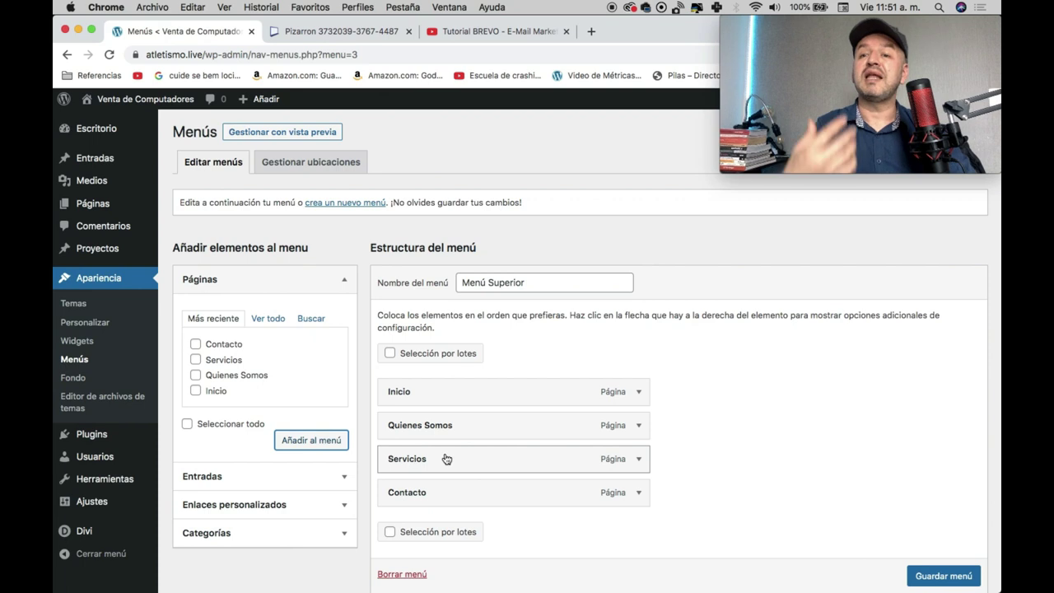
drag(445, 459, 480, 459)
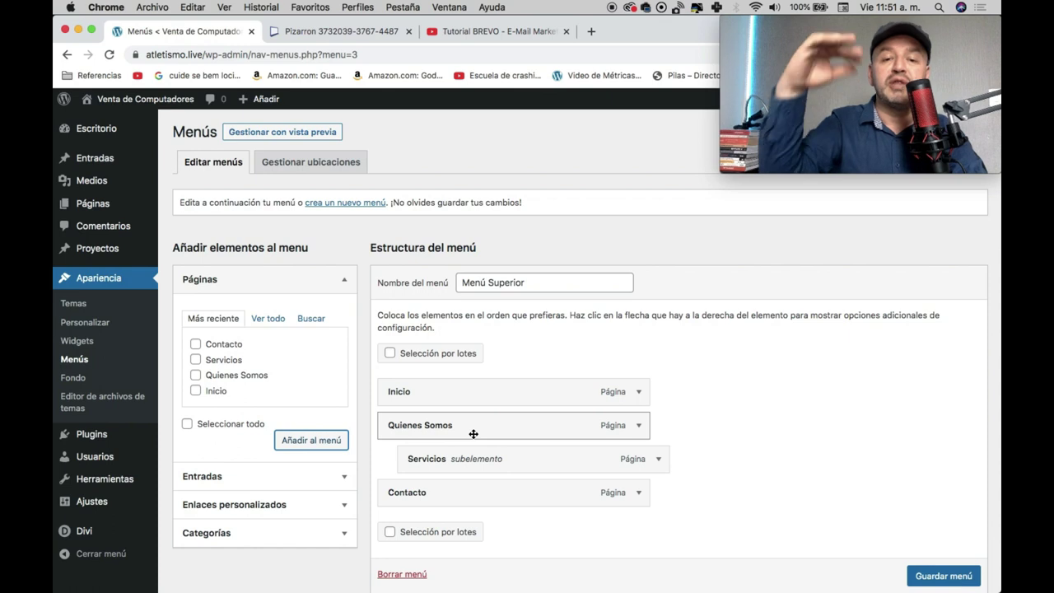
drag(464, 458, 451, 460)
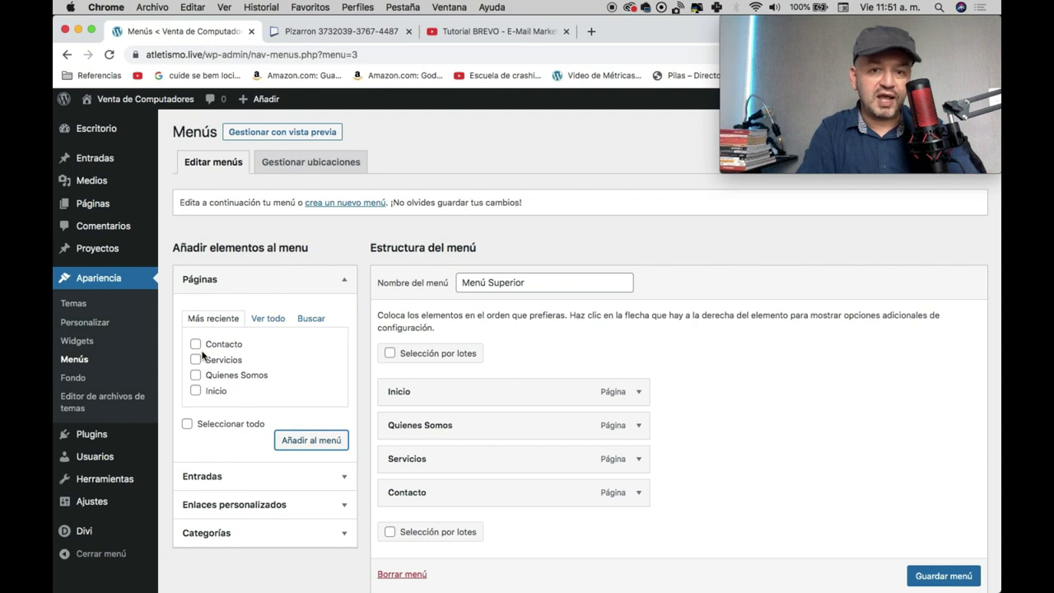
Step: Review the Ver todo and Más reciente page lists, then save Menú Superior
triple_click(524, 283)
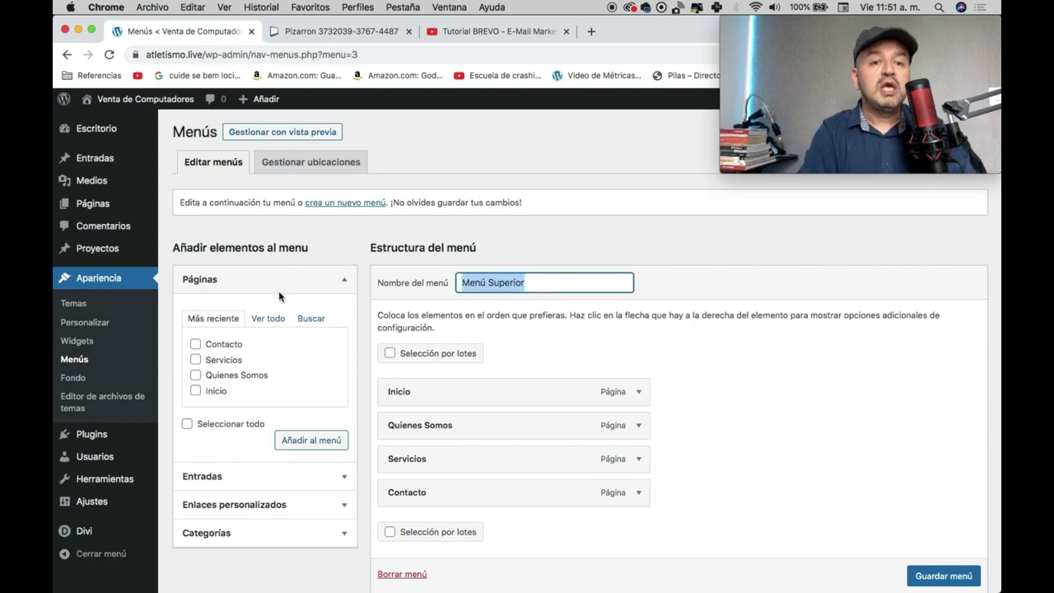
mouse_move(125, 209)
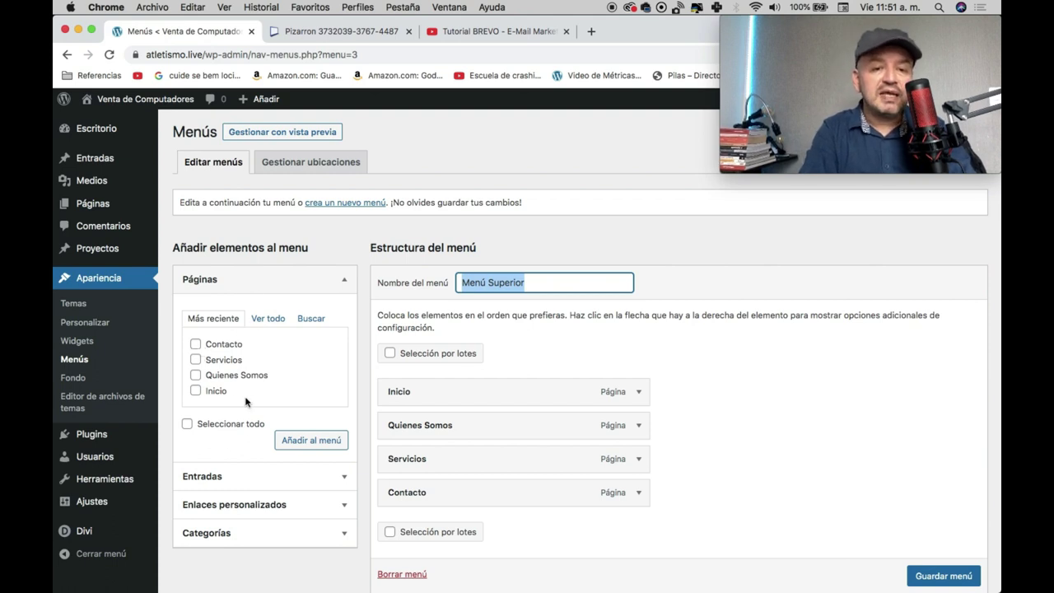
click(262, 320)
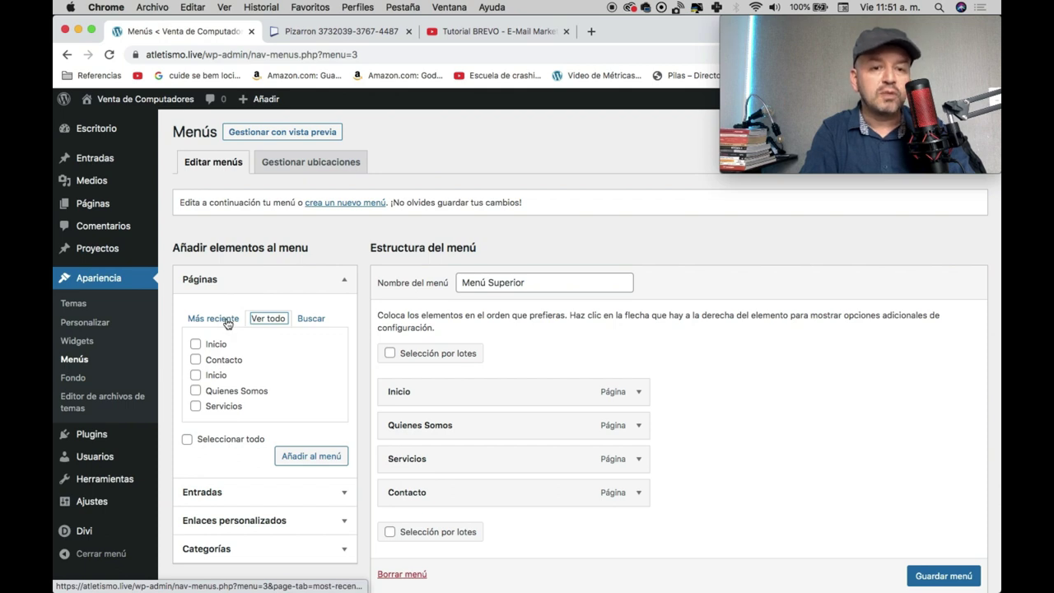
click(228, 321)
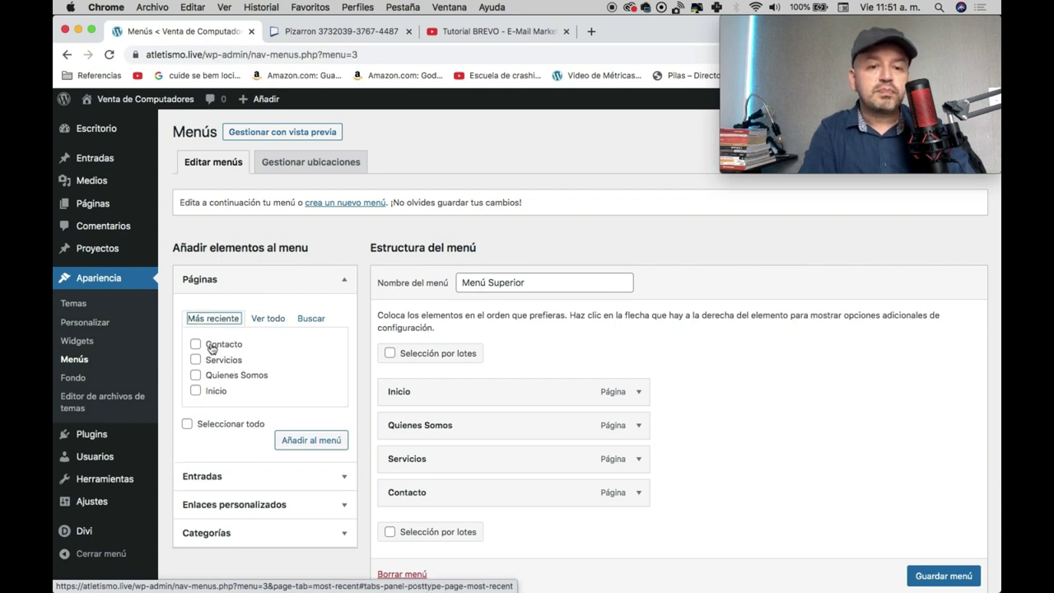
click(195, 344)
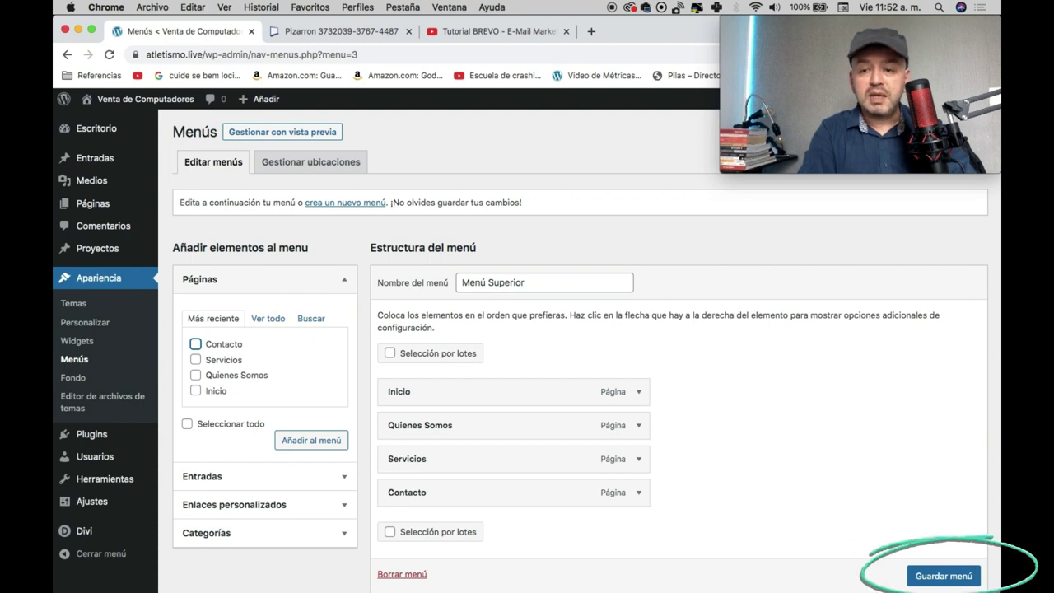
click(929, 574)
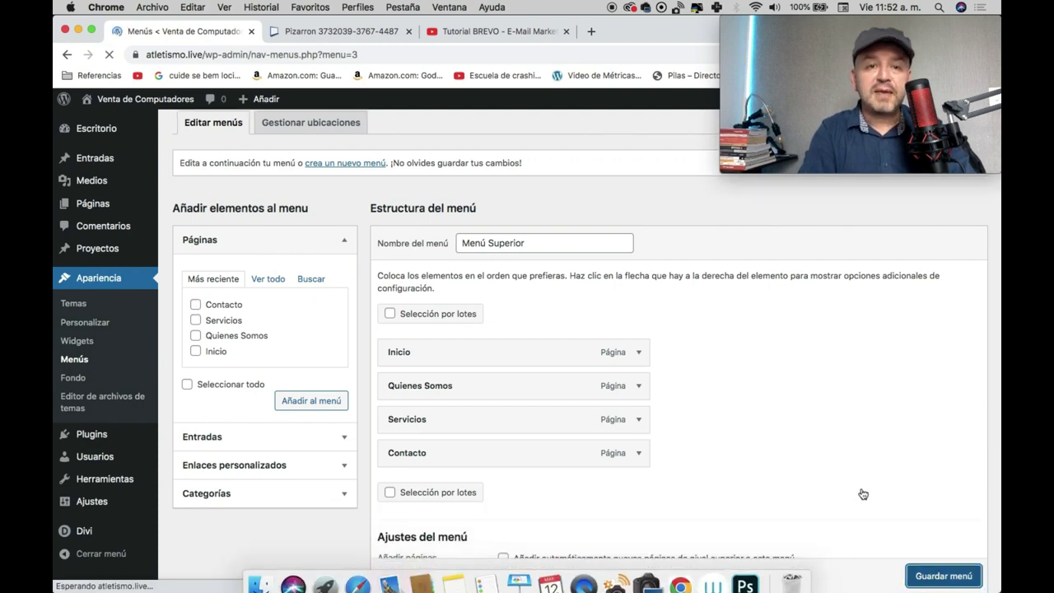
scroll(406, 386, down, 5)
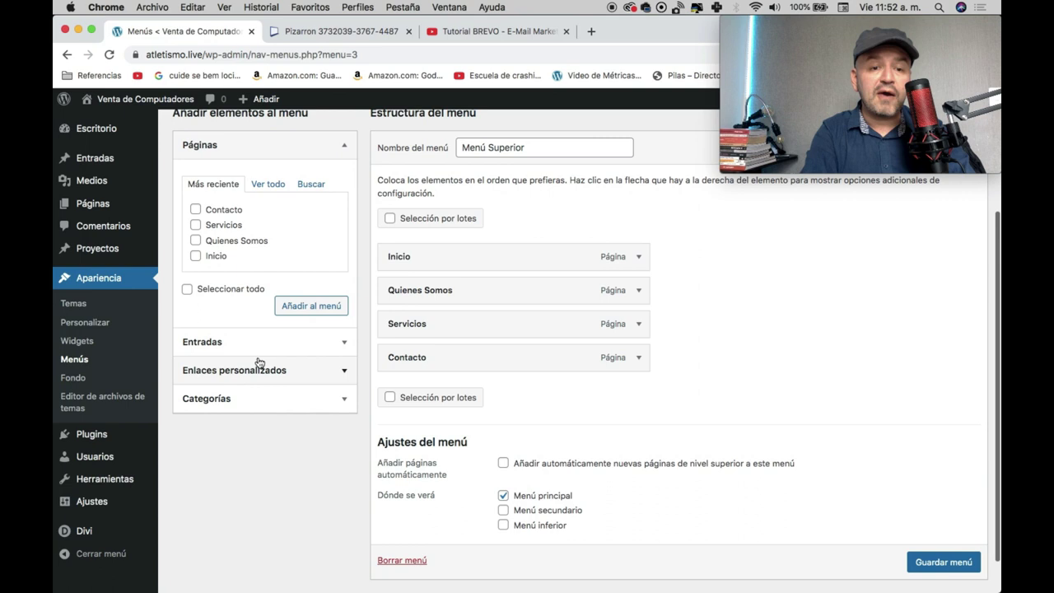
click(235, 344)
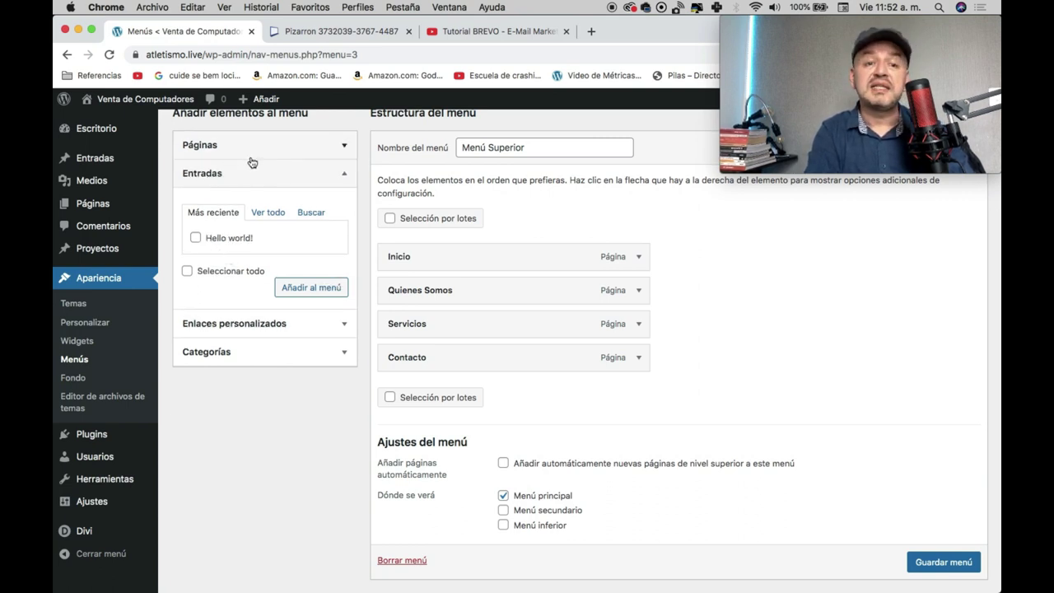
click(275, 323)
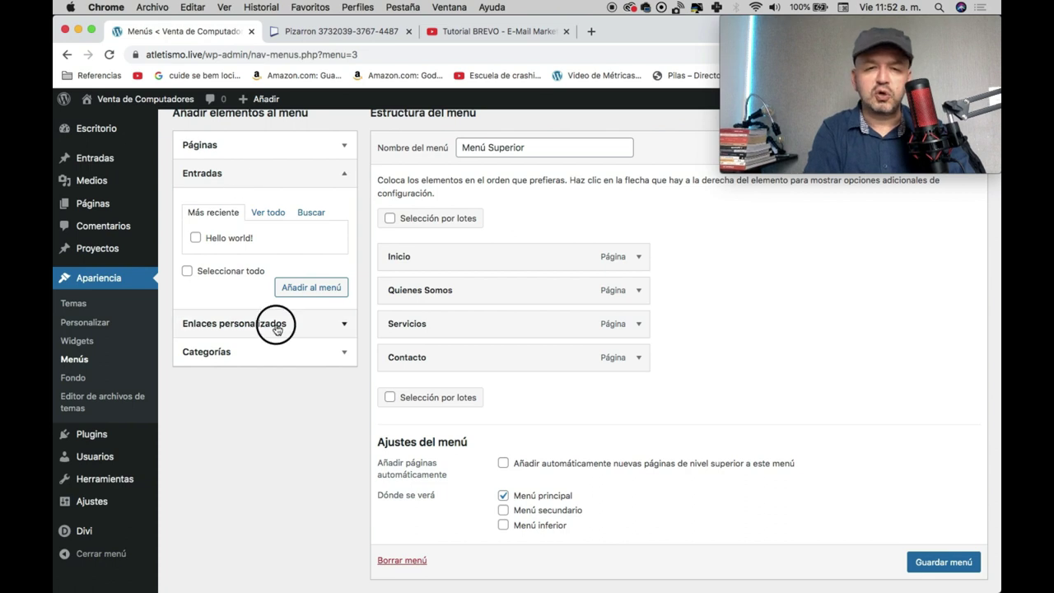
click(320, 245)
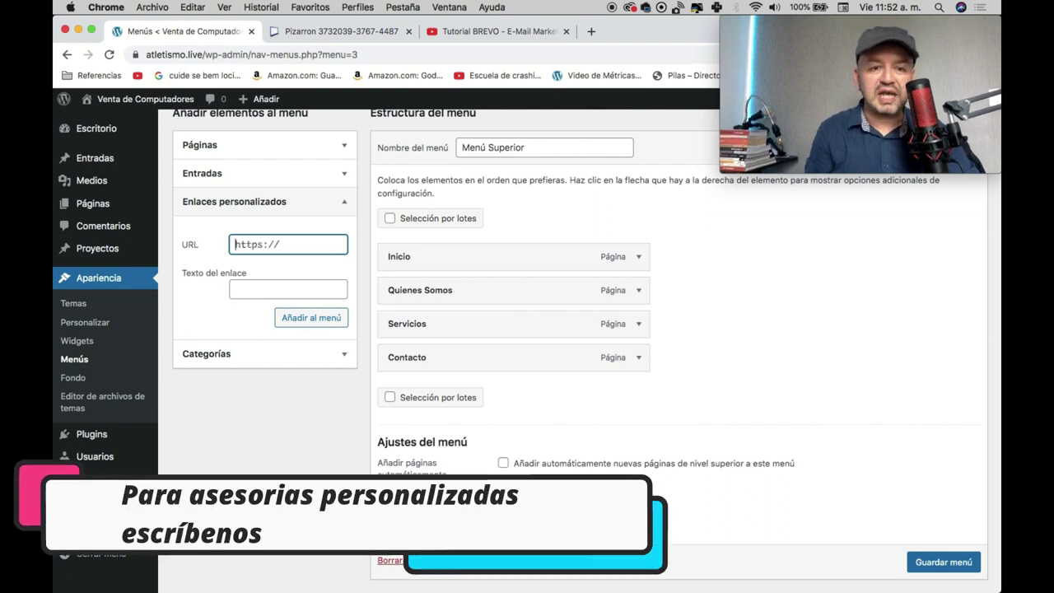
text(htt)
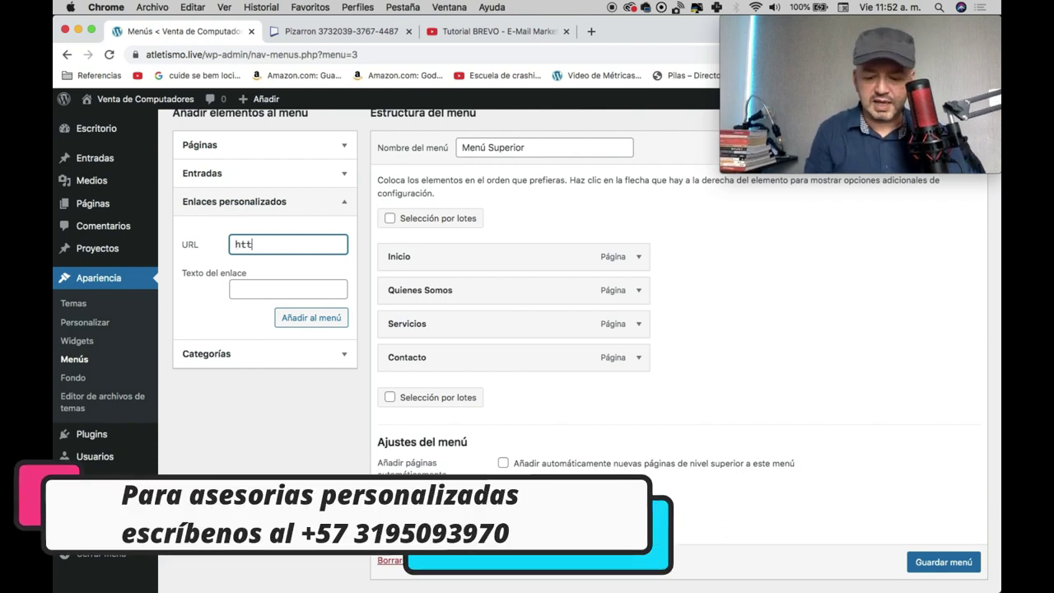
text(ps://)
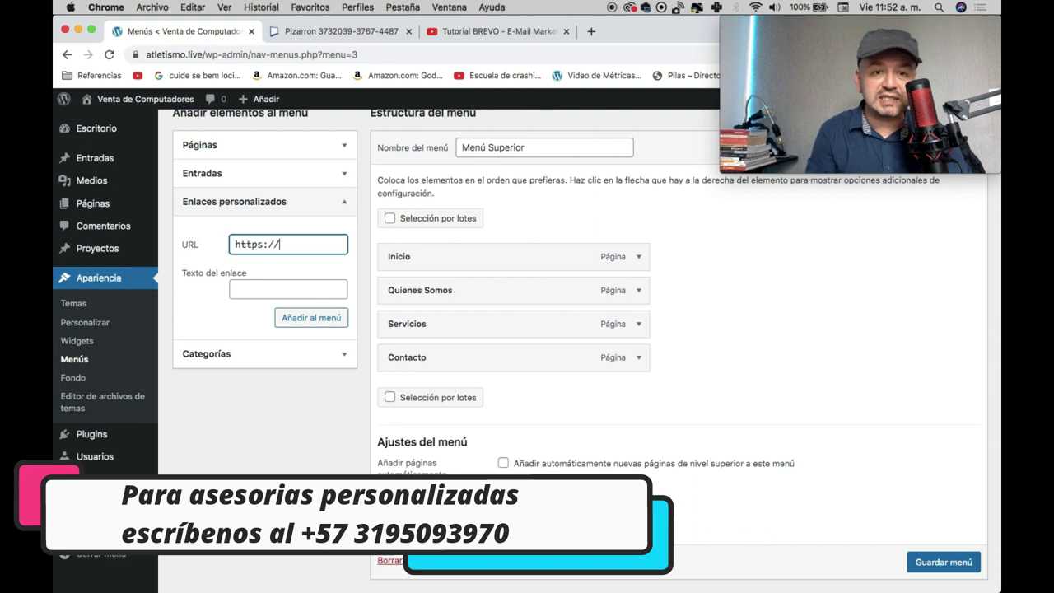
text(fac)
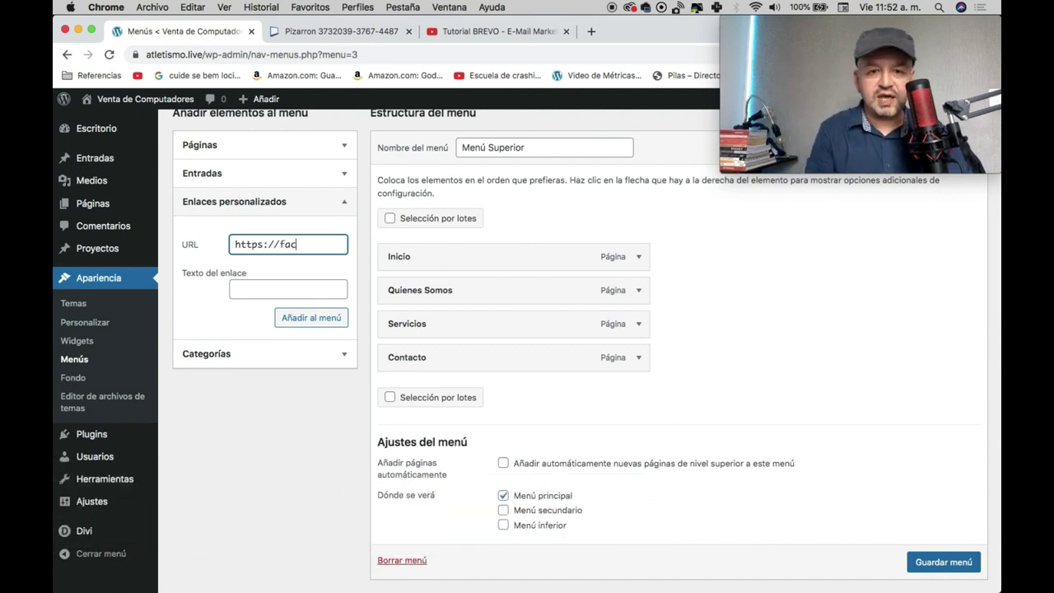
text(ebook.com)
key(Tab)
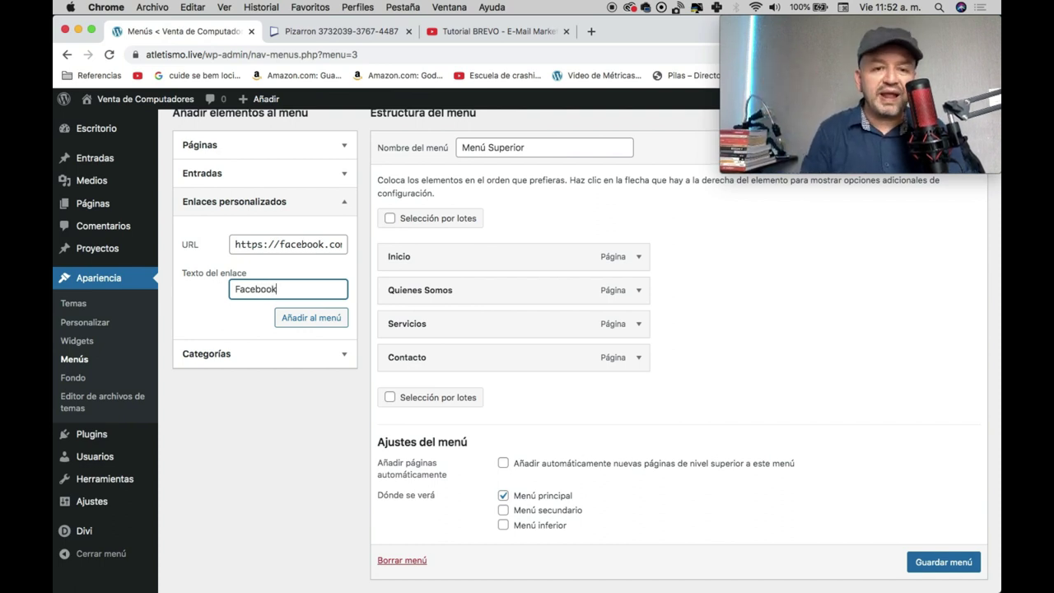
click(315, 324)
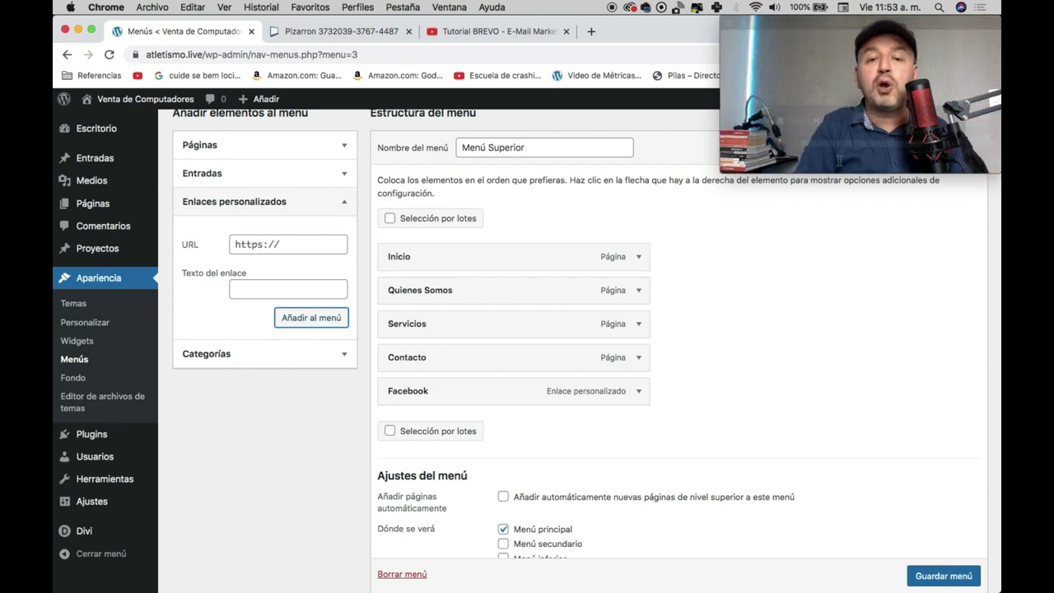
Step: Remove the Facebook custom link from the menu and save the changes
click(646, 392)
click(645, 392)
click(645, 391)
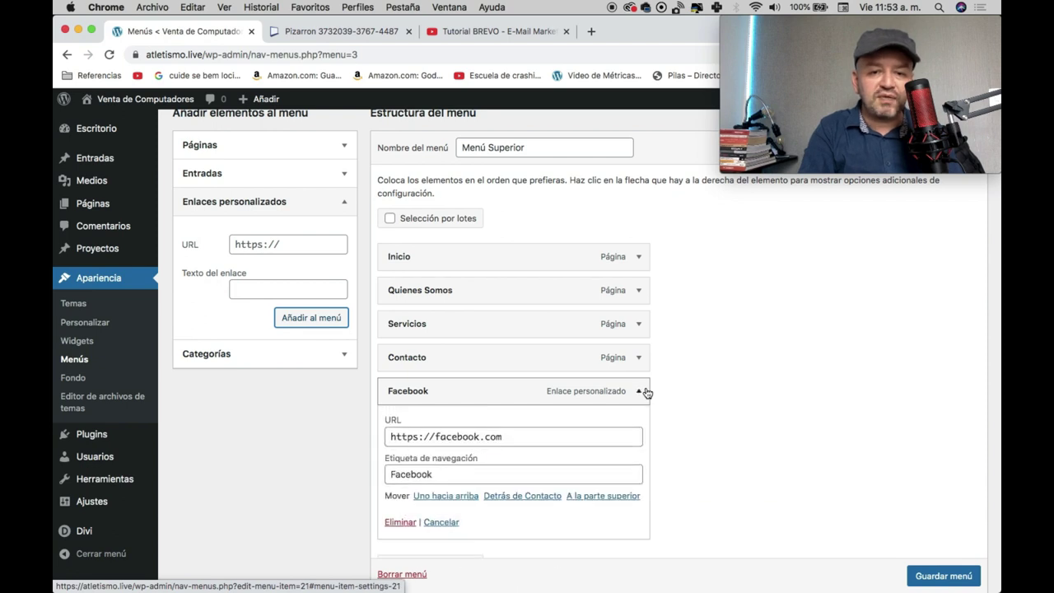
click(399, 523)
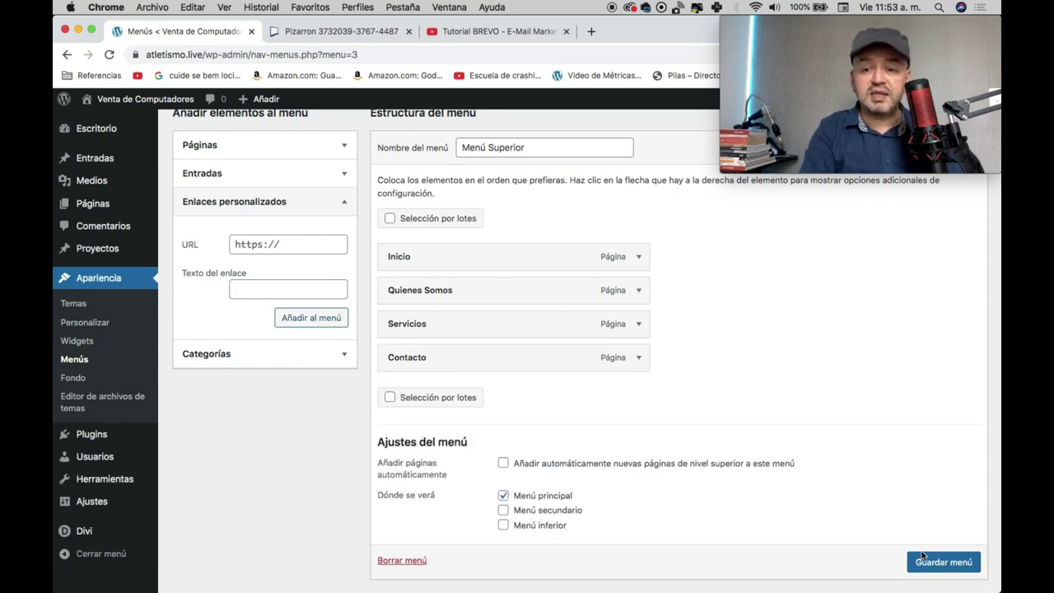
click(923, 557)
scroll(923, 560, down, 1)
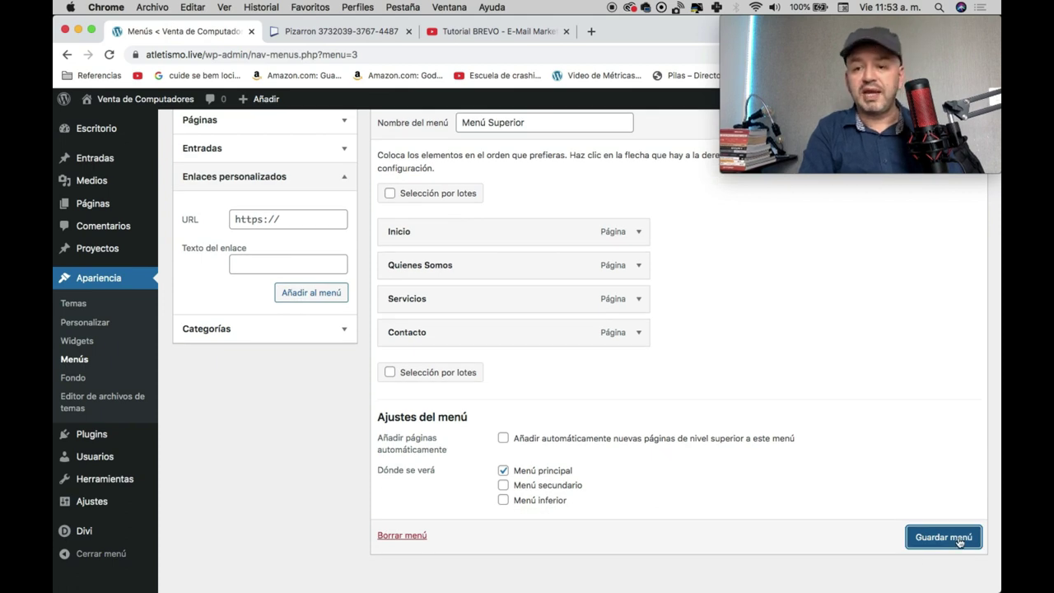
Step: Save Menú Superior until the 'Menú Superior se ha actualizado' notice appears
click(960, 542)
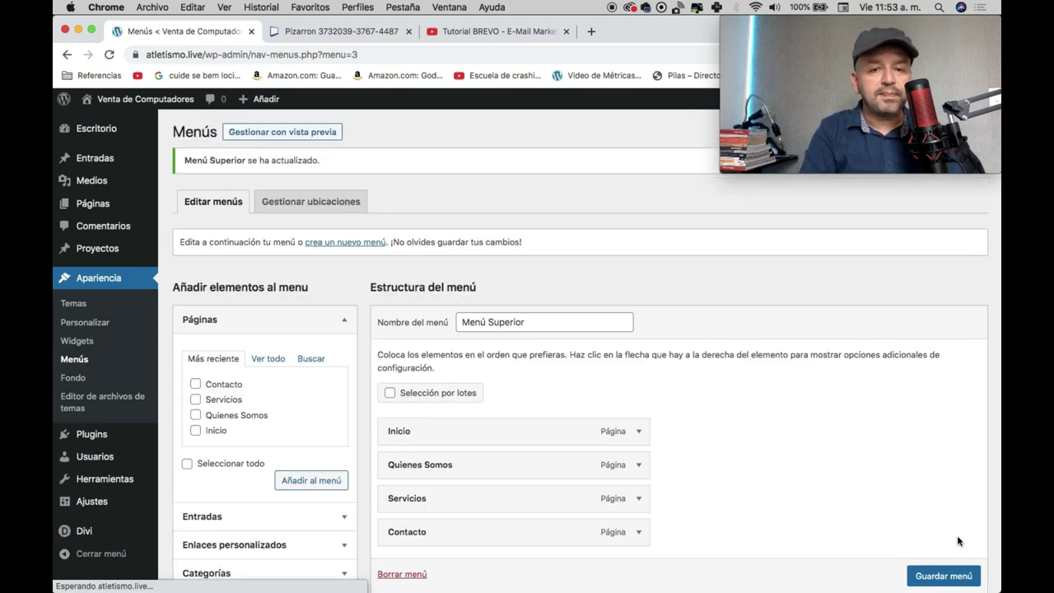
scroll(703, 466, down, 5)
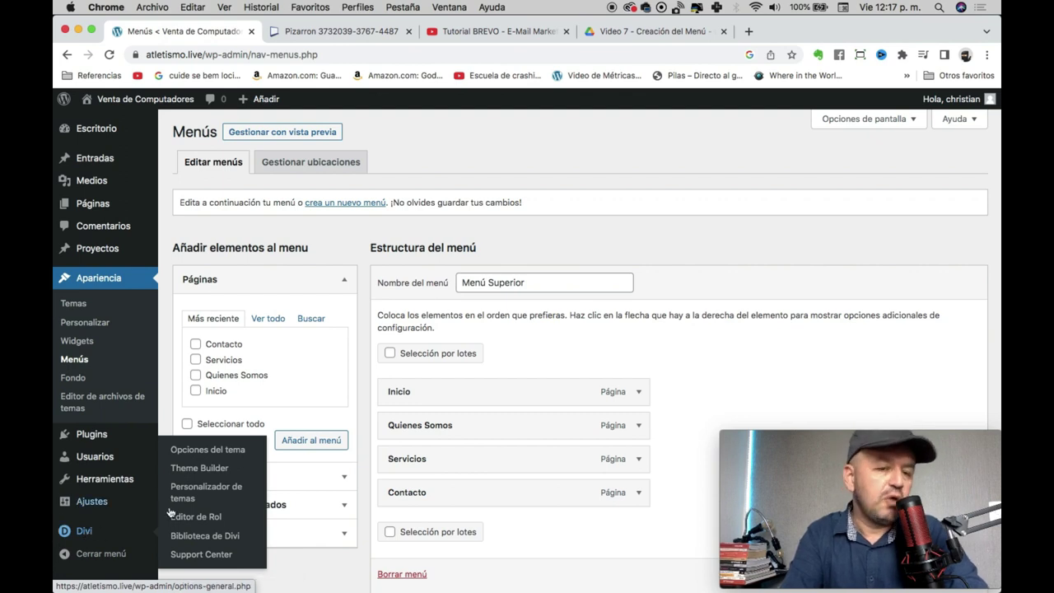
Step: Upload atletismo.png from the Recursos Web folder and set it as the Divi site logo
click(202, 453)
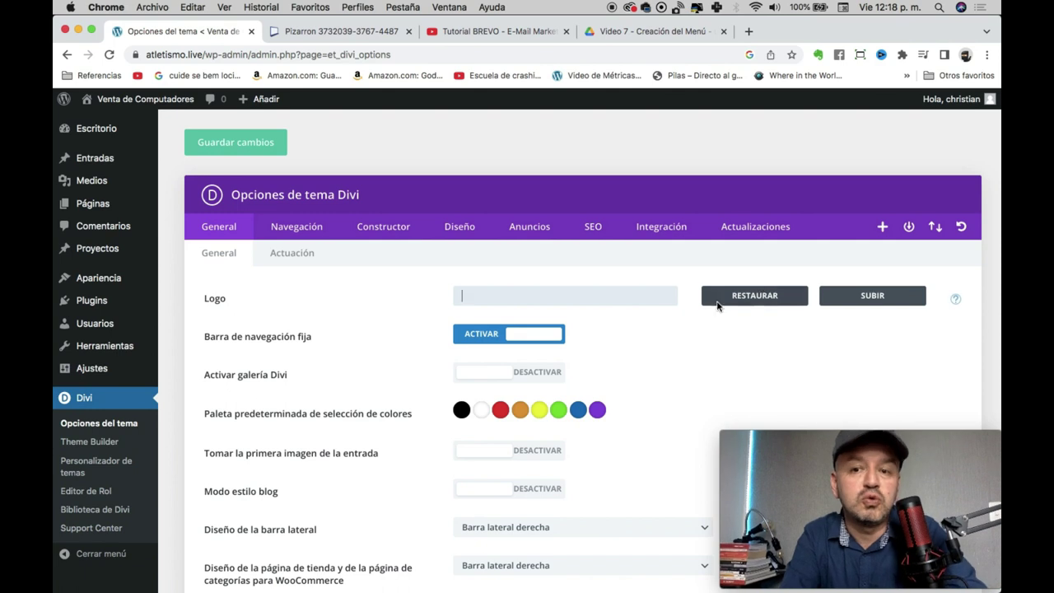
click(870, 296)
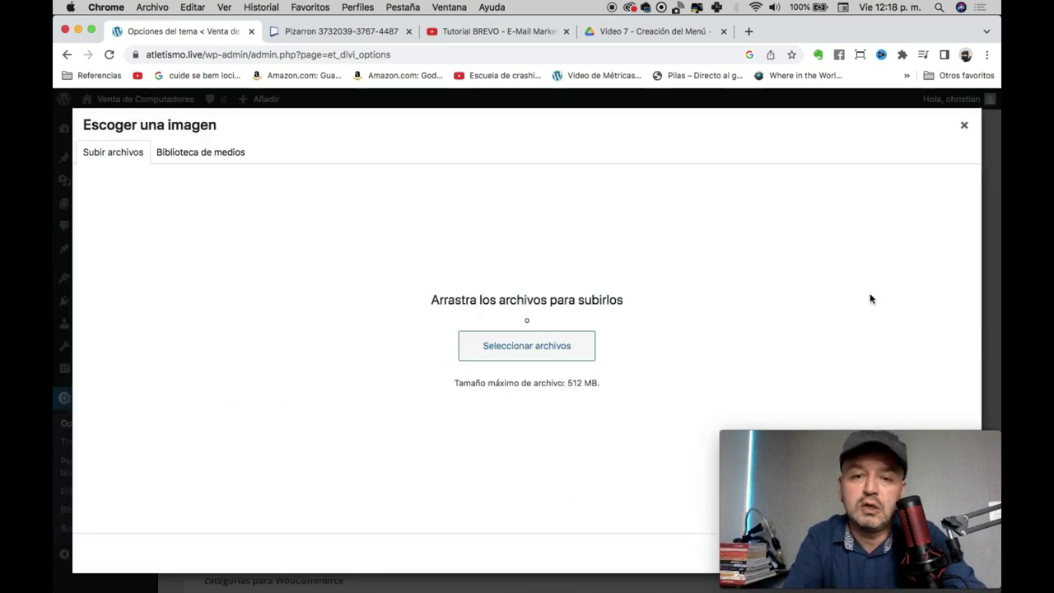
click(542, 357)
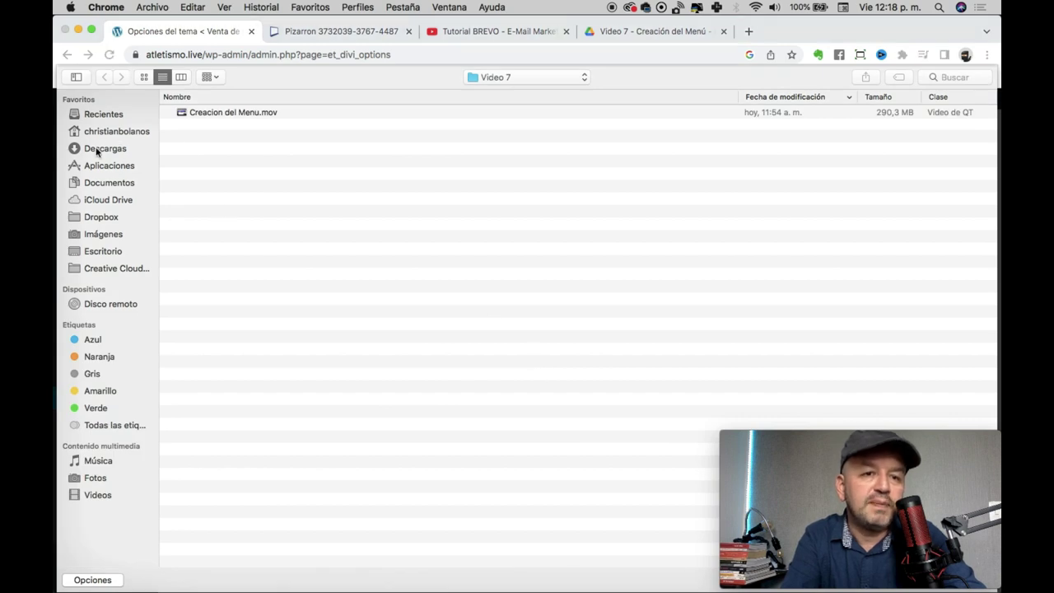
click(103, 251)
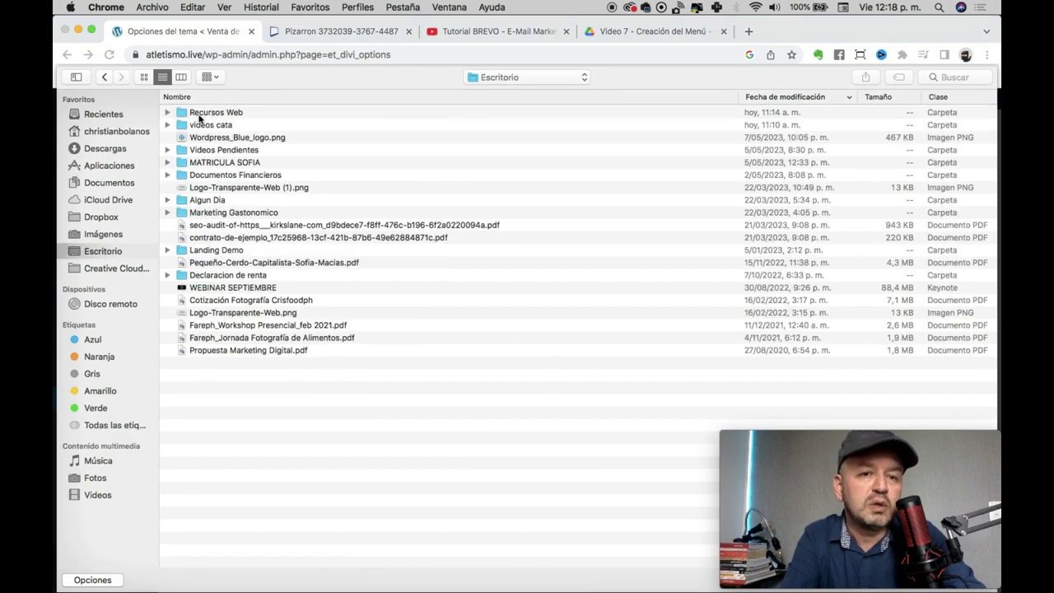
double_click(206, 112)
click(210, 113)
double_click(210, 114)
click(484, 336)
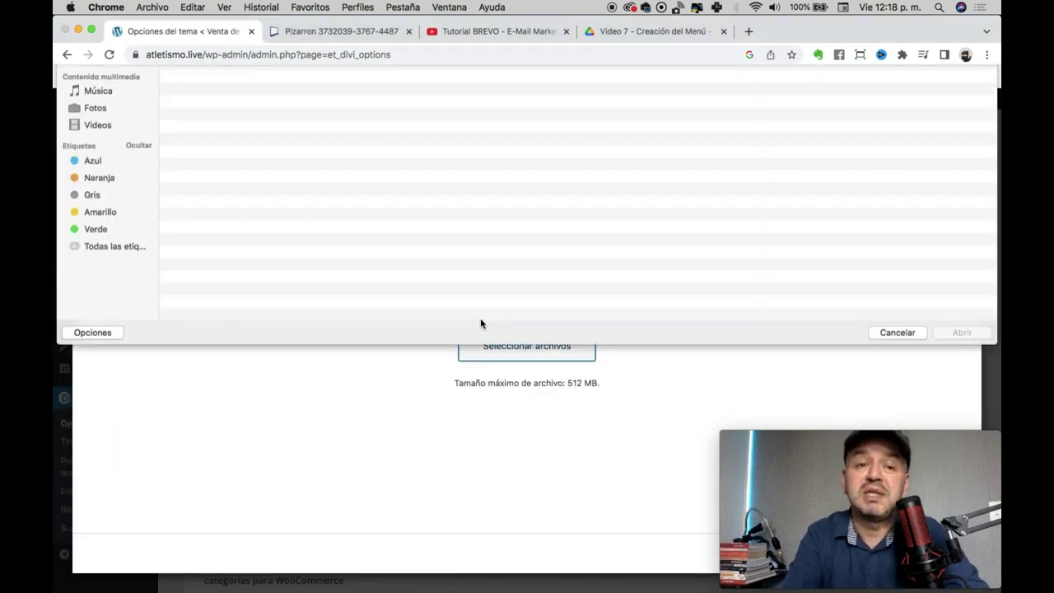
double_click(191, 115)
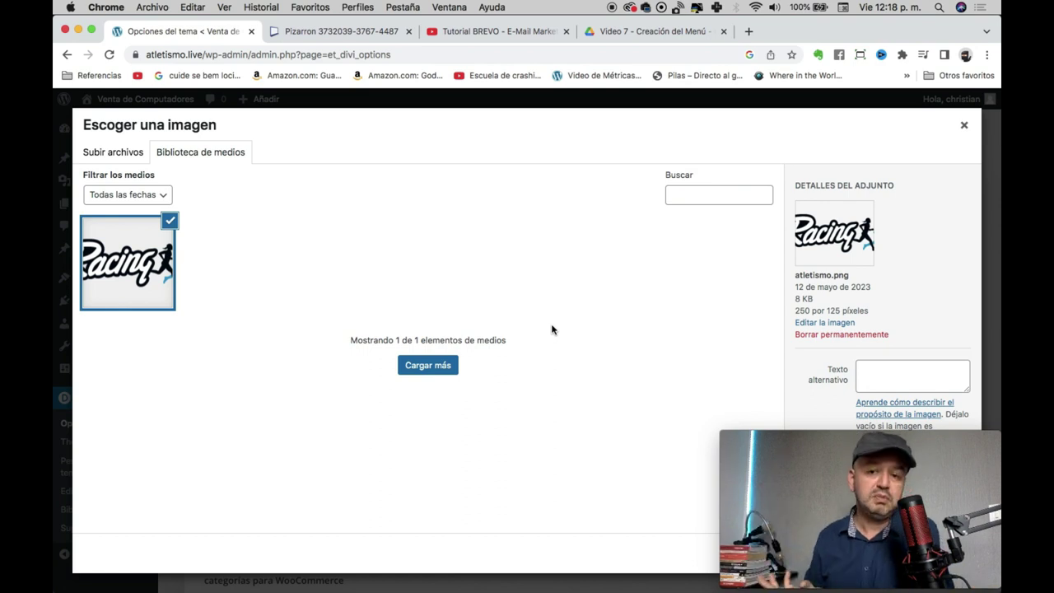
mouse_move(868, 439)
drag(868, 439, 198, 21)
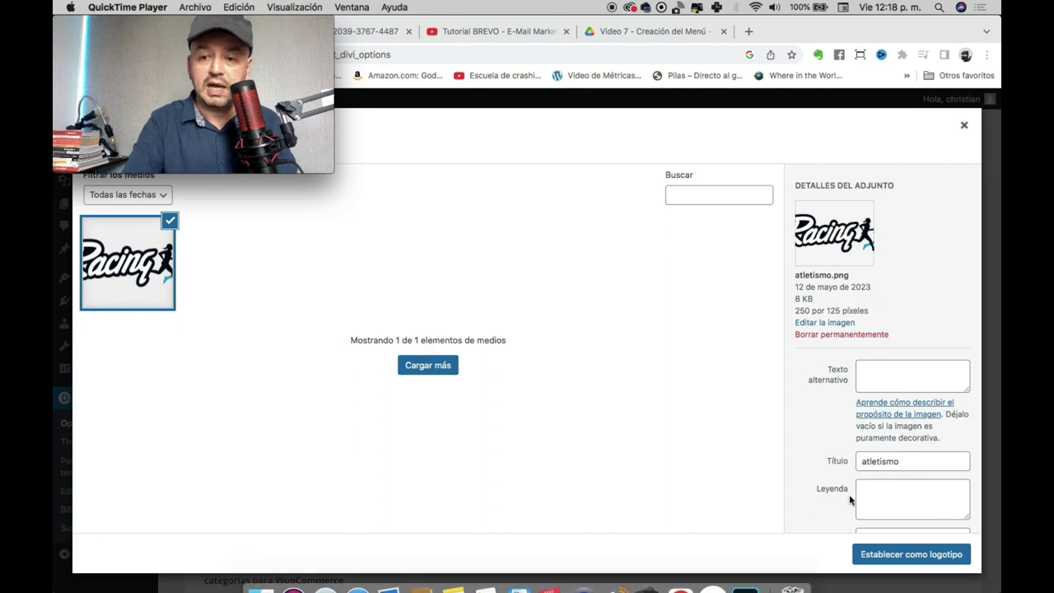
click(886, 553)
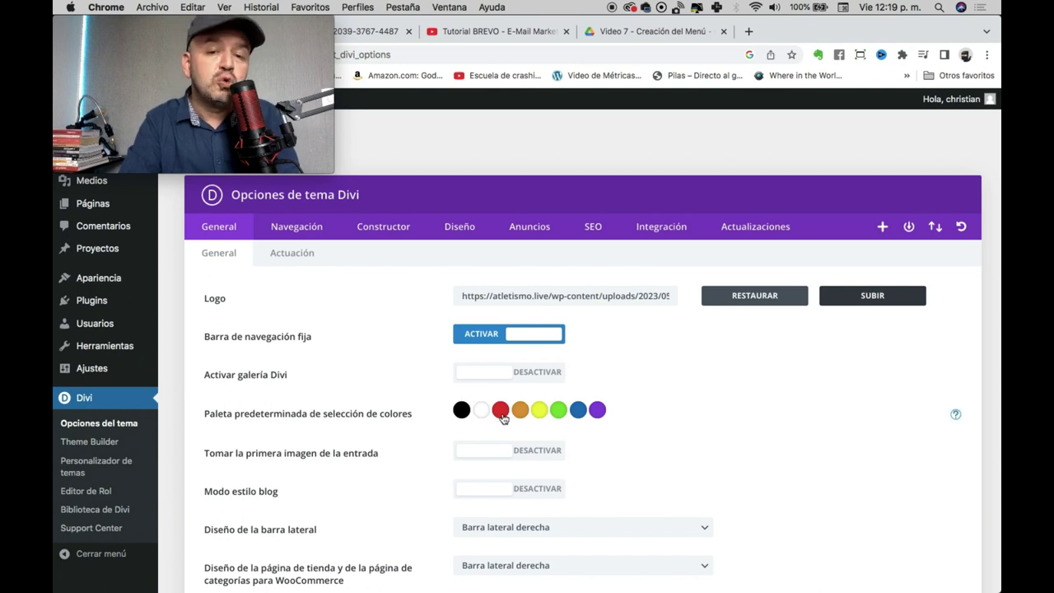
Step: Change the red swatch in Divi's default colour palette to dark green #0b6d01
click(500, 410)
scroll(690, 460, down, 2)
mouse_move(485, 480)
mouse_down()
mouse_move(505, 404)
mouse_move(486, 465)
mouse_move(505, 475)
mouse_up()
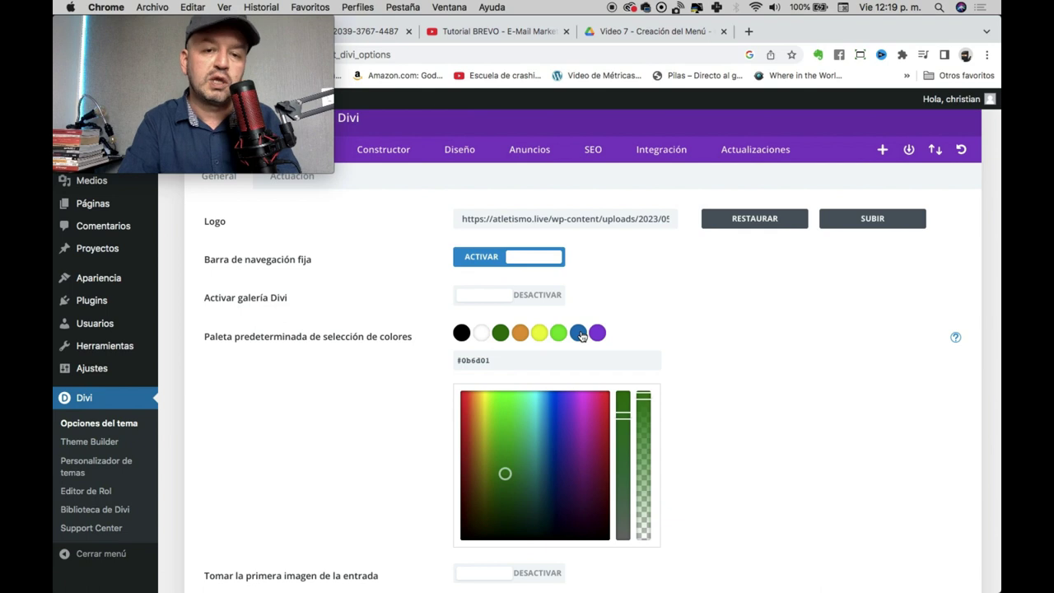
key(super+Tab)
key(super+Tab)
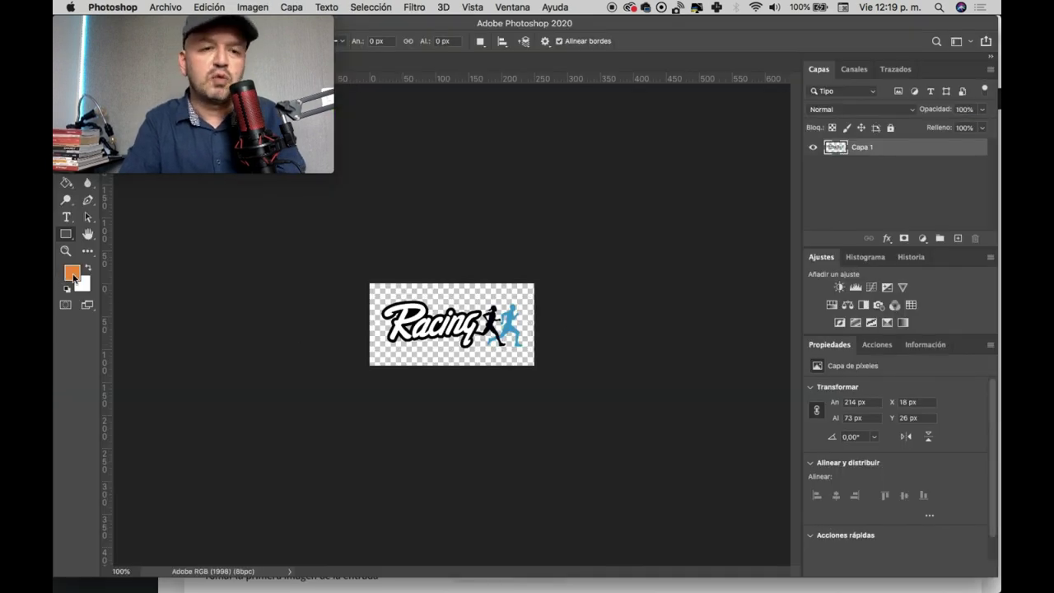
Step: Sample the logo's blue runner with Photoshop's foreground colour picker, reading #1f9ad2
click(72, 275)
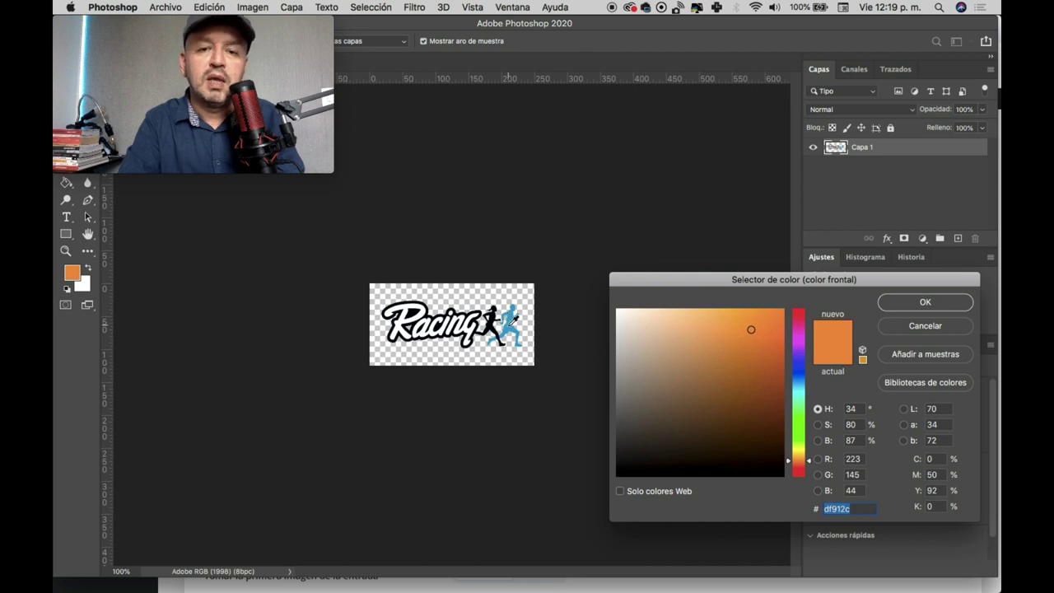
click(510, 328)
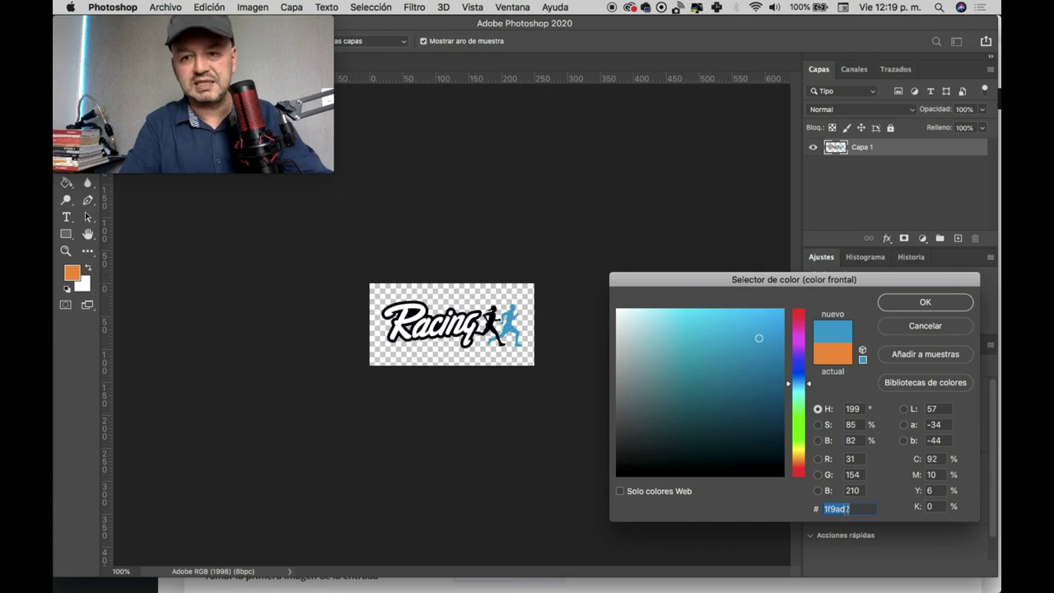
key(super+Tab)
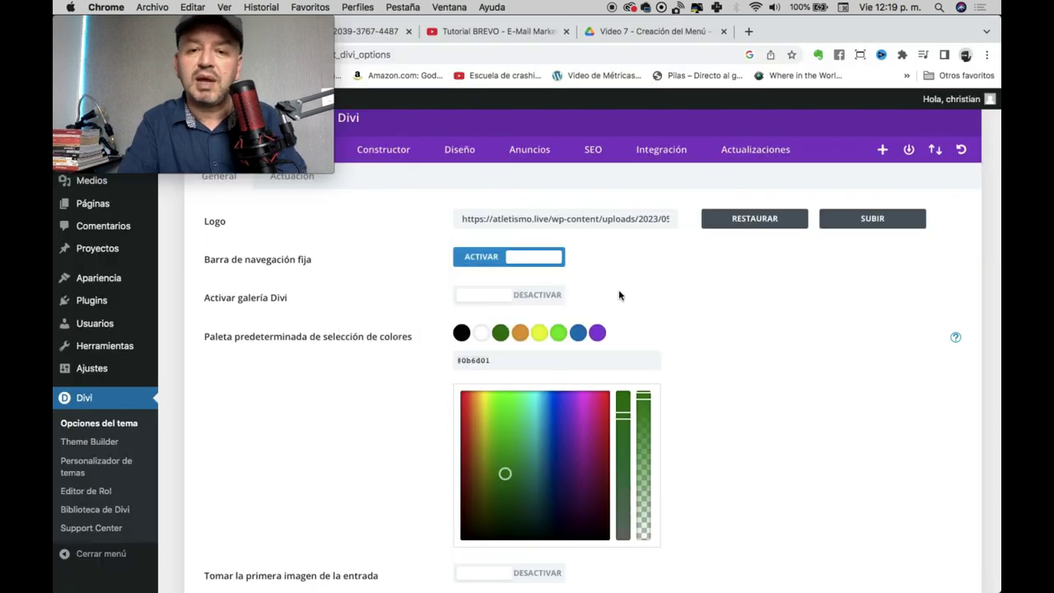
Step: Set the blue palette swatch's hex value to 1f9ad2
click(578, 335)
double_click(472, 363)
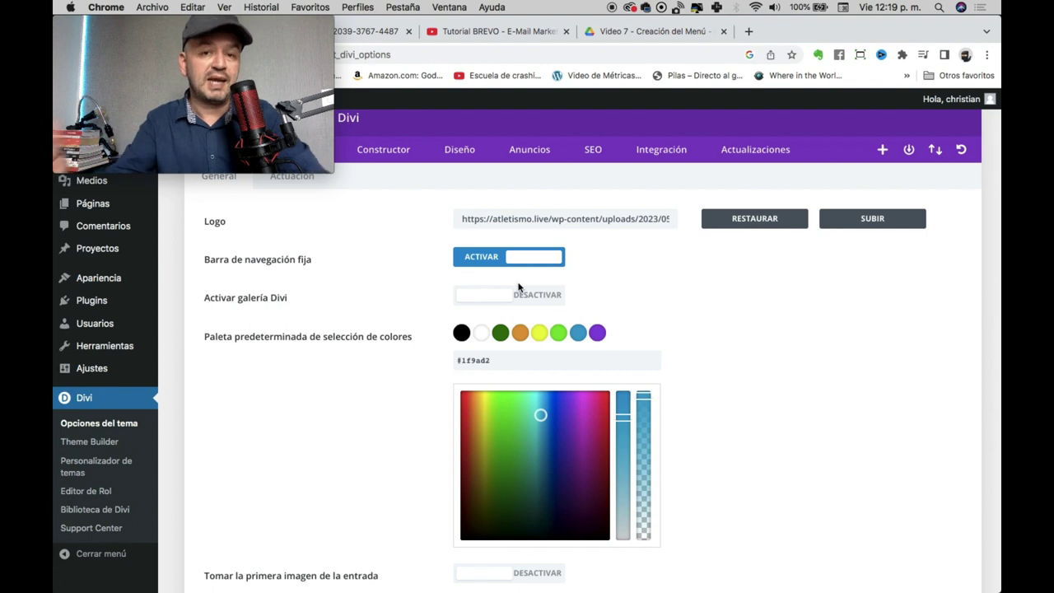
Step: Hide the RSS, Instagram, Twitter and Facebook icons and stop loading the Google Maps script
scroll(518, 286, down, 1)
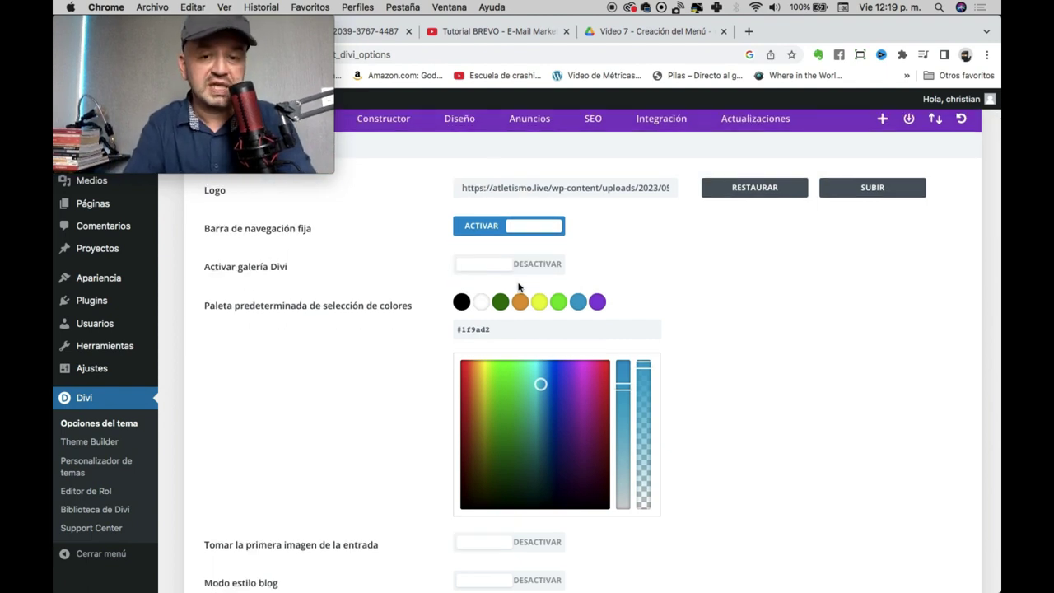
scroll(518, 286, down, 5)
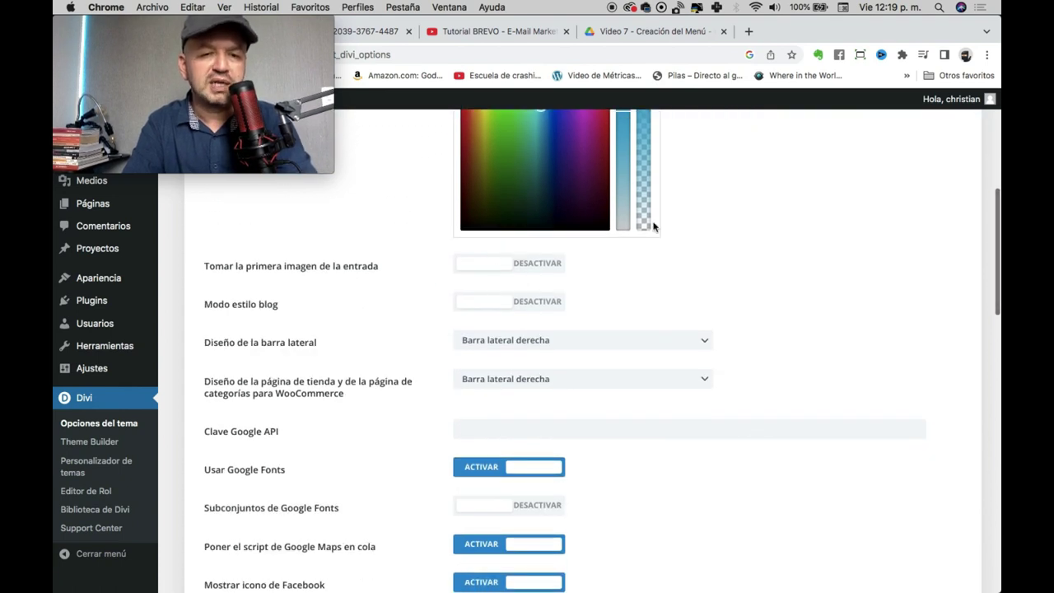
scroll(717, 303, up, 3)
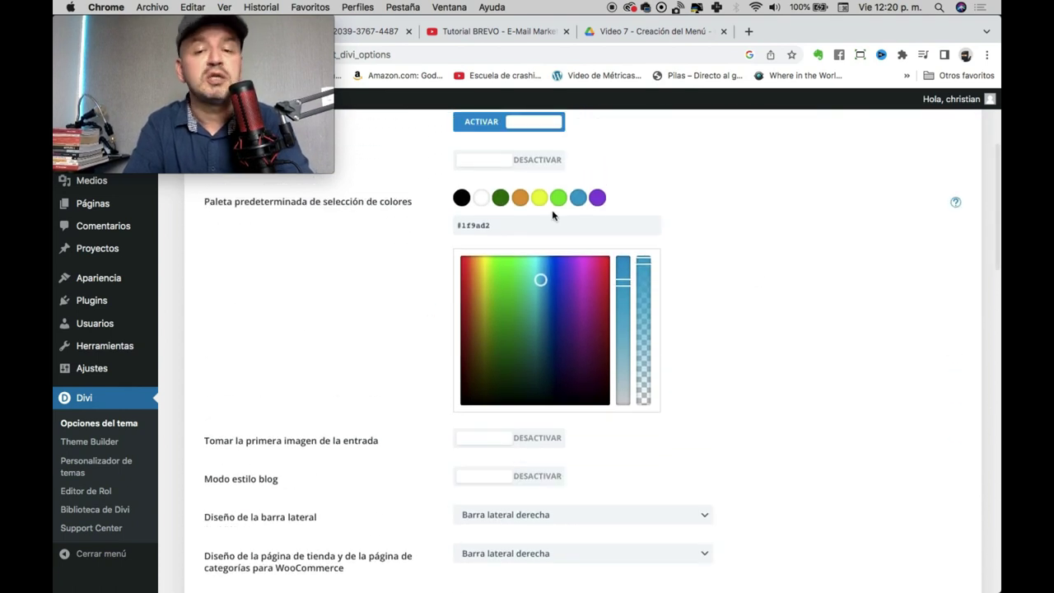
scroll(761, 330, down, 4)
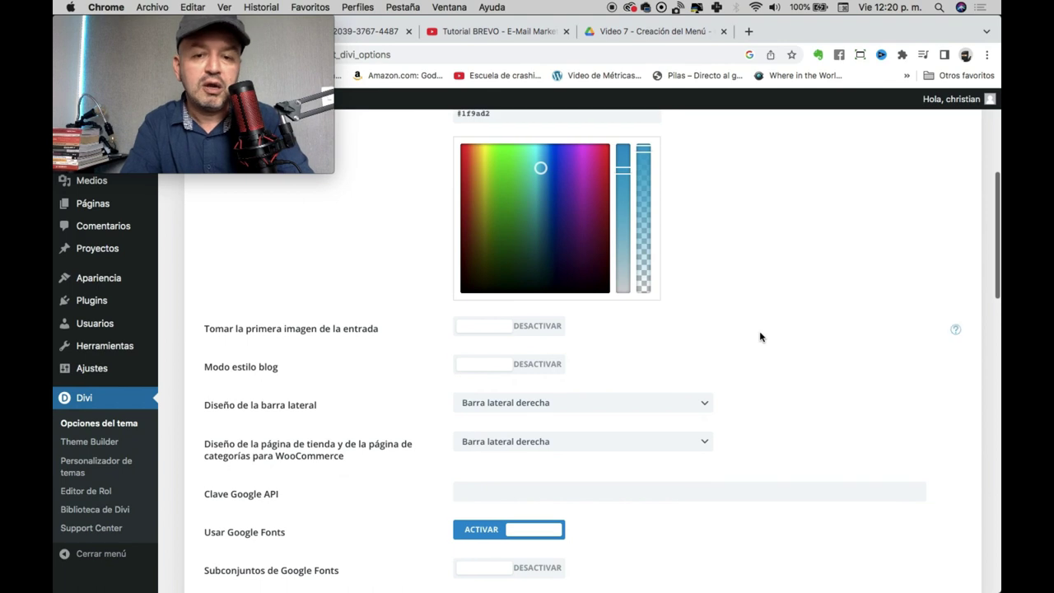
scroll(674, 406, down, 3)
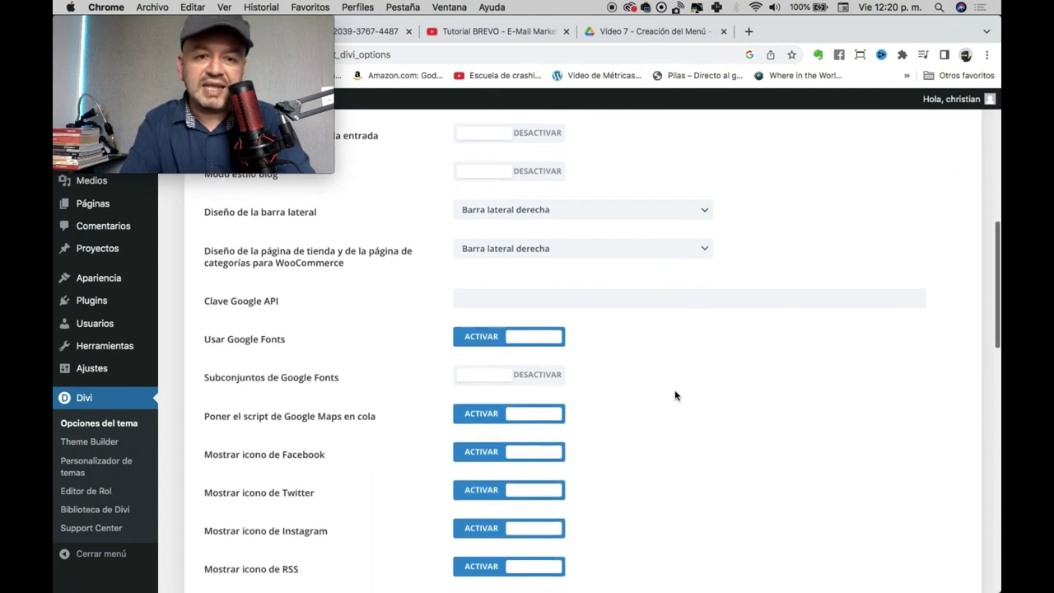
scroll(675, 394, down, 2)
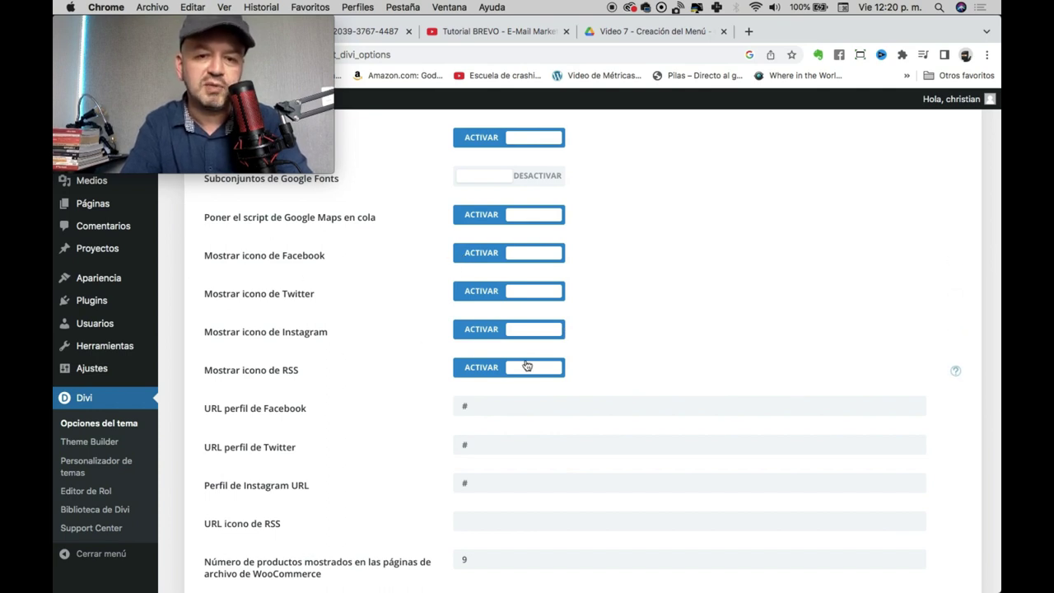
click(501, 368)
click(500, 331)
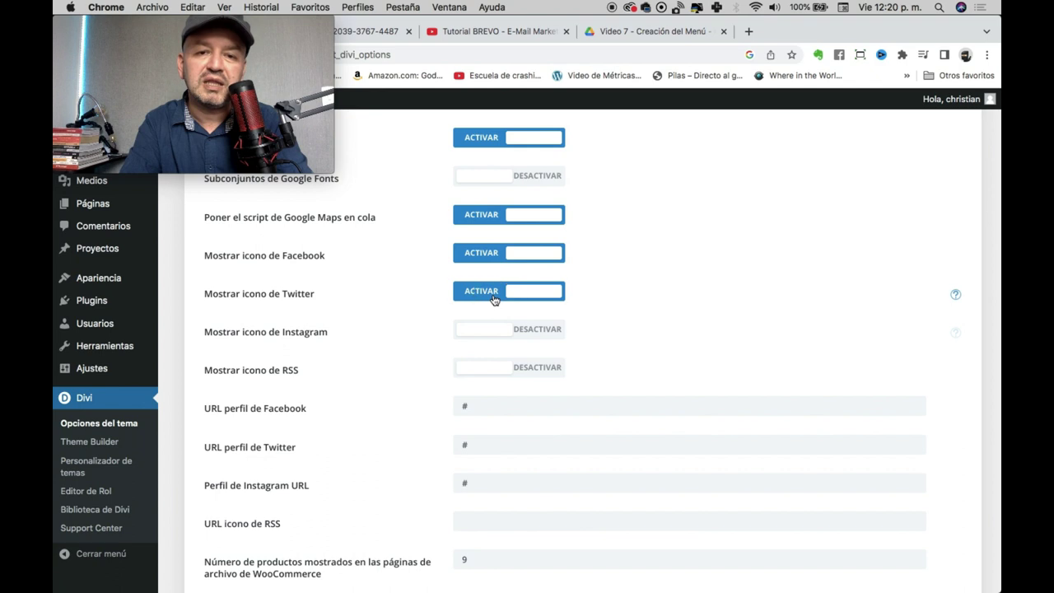
click(495, 294)
click(492, 252)
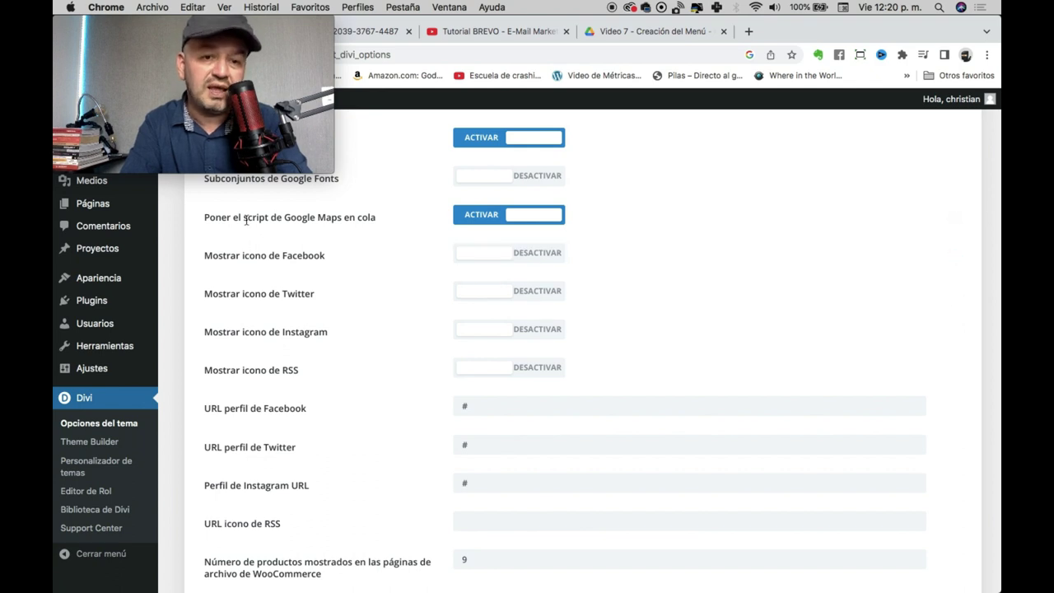
click(525, 217)
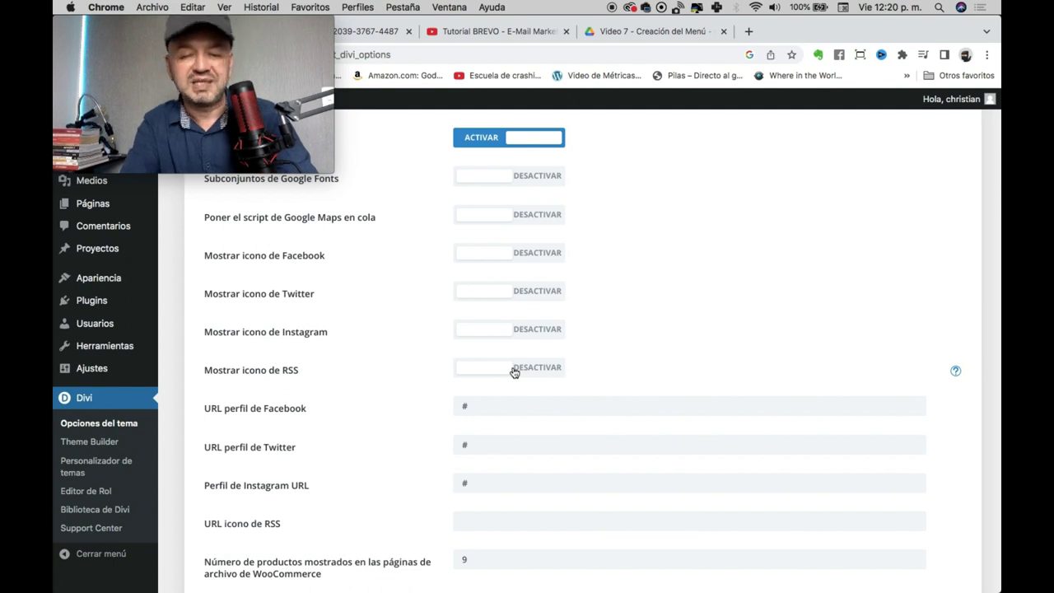
Step: Save the Divi theme option changes with Guardar cambios
scroll(512, 370, down, 10)
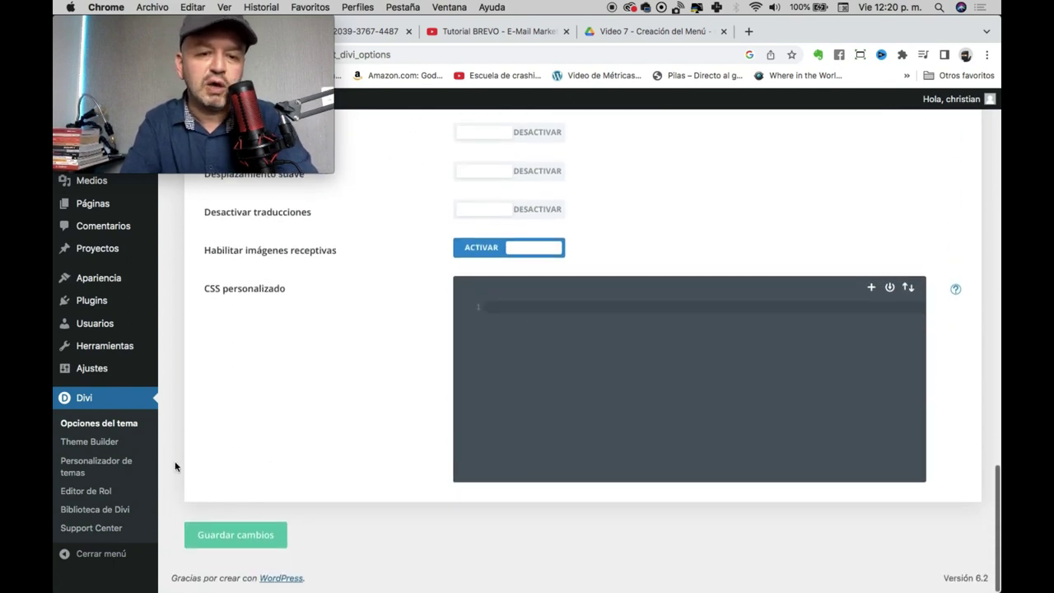
click(236, 537)
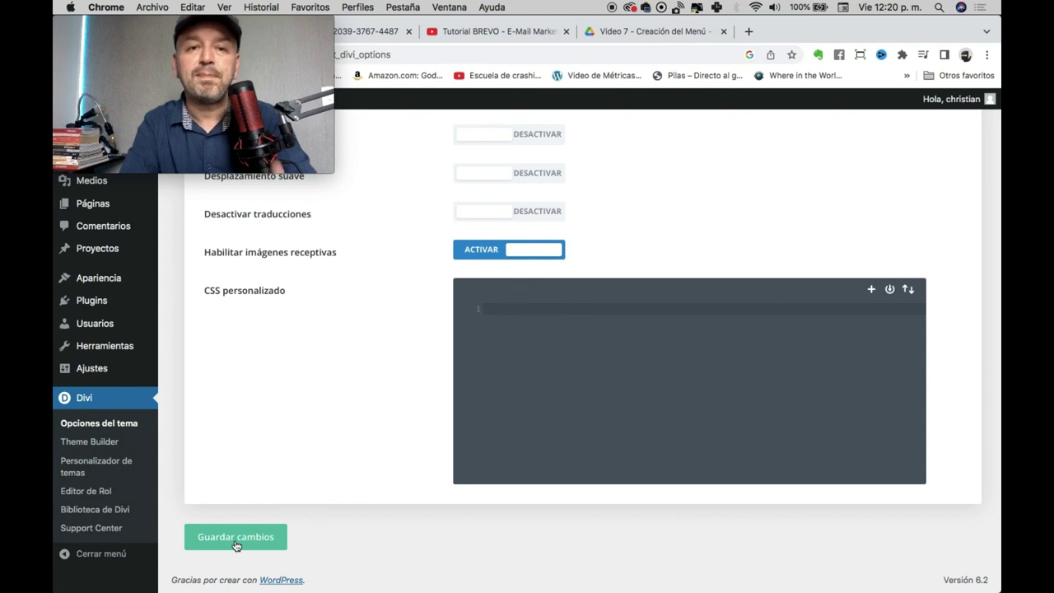
click(194, 95)
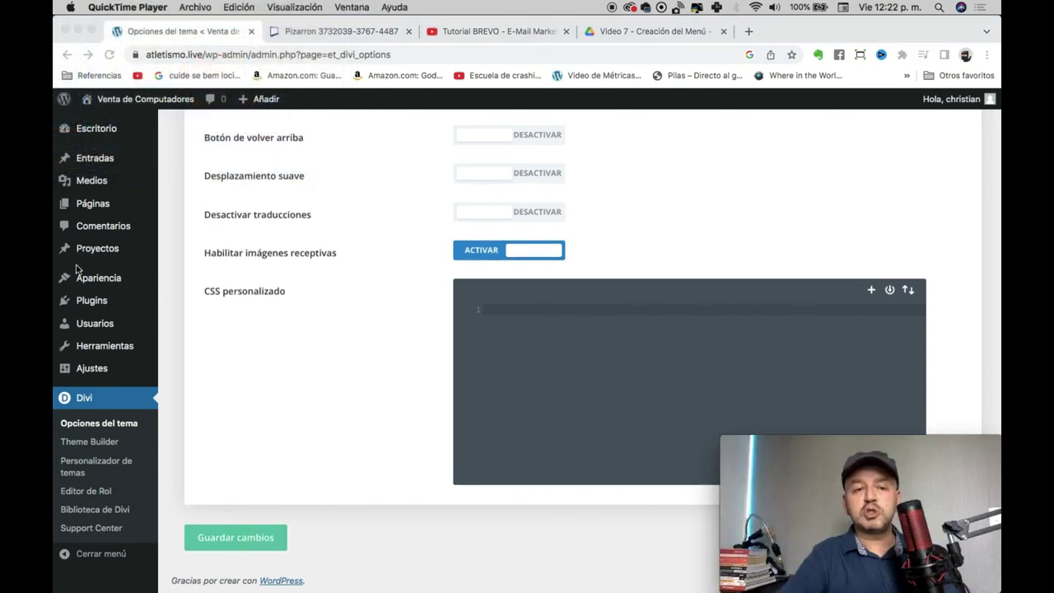
Step: Open Apariencia > Personalizar and go to the Cabecera y navegación section
click(93, 285)
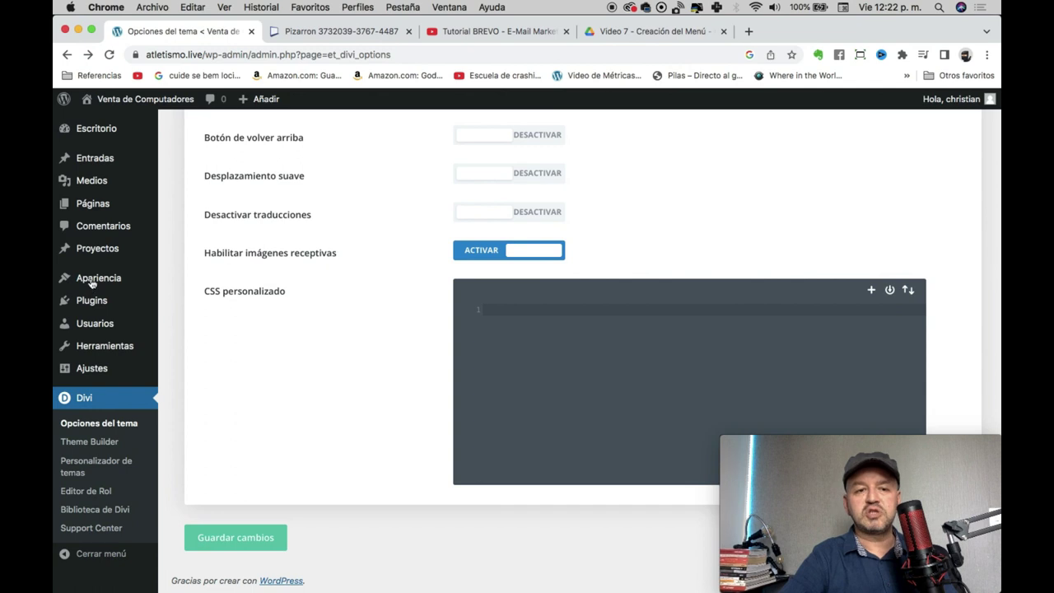
mouse_move(89, 295)
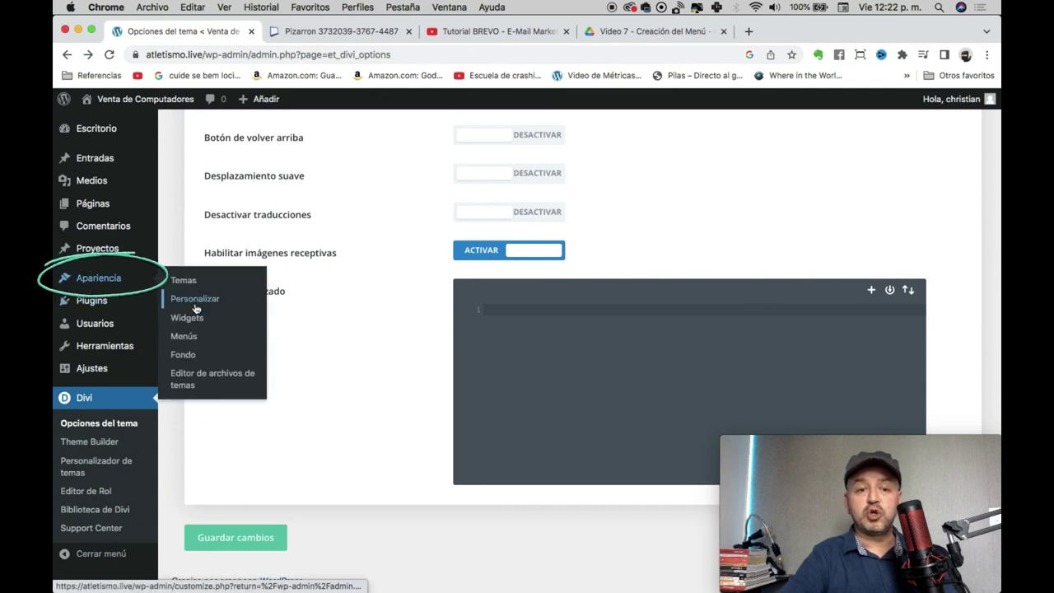
click(196, 303)
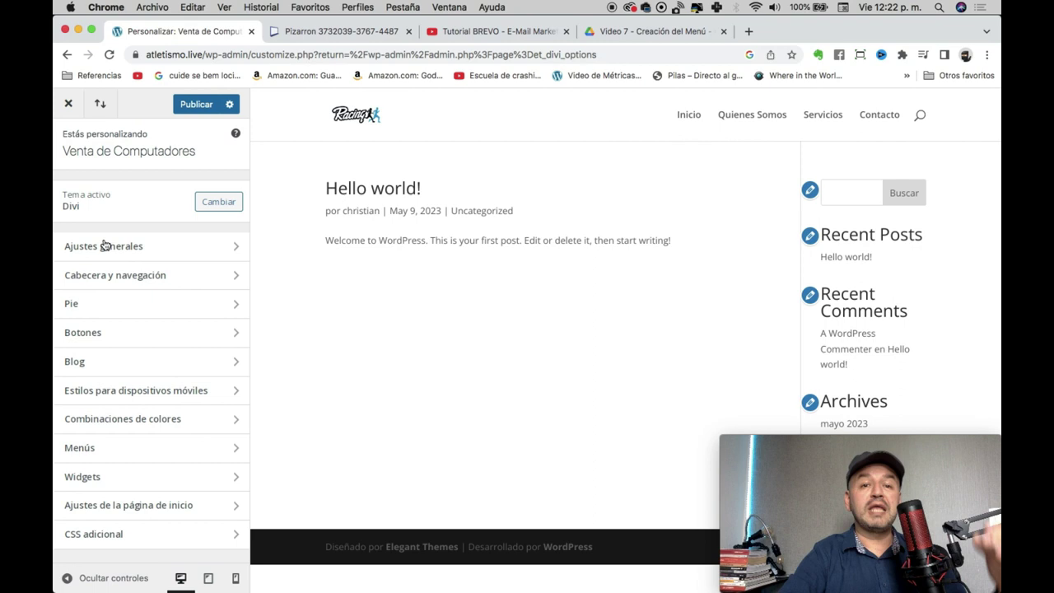
click(136, 280)
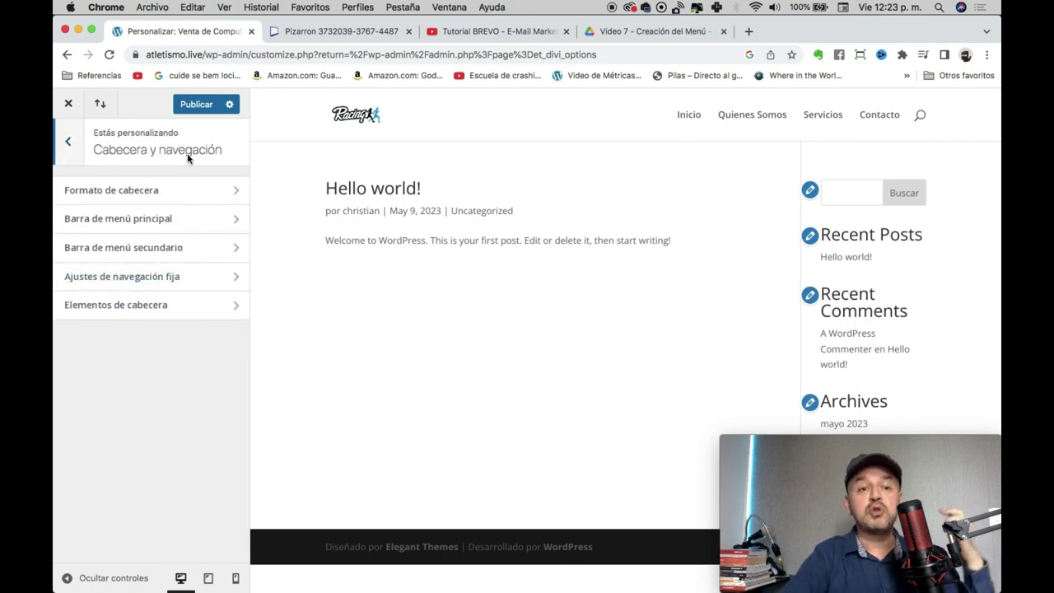
scroll(188, 159, up, 5)
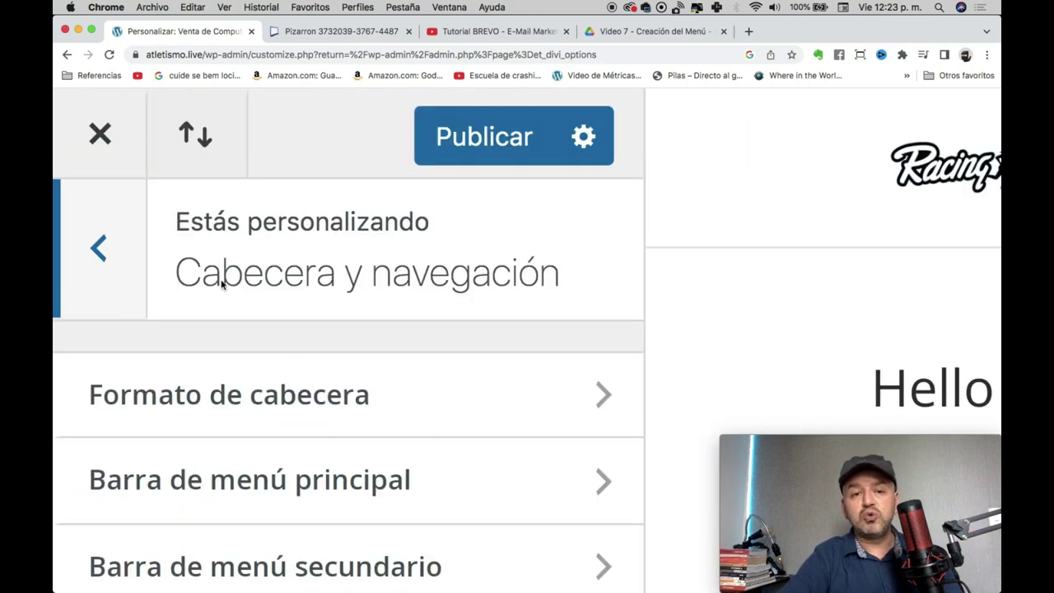
scroll(220, 283, down, 5)
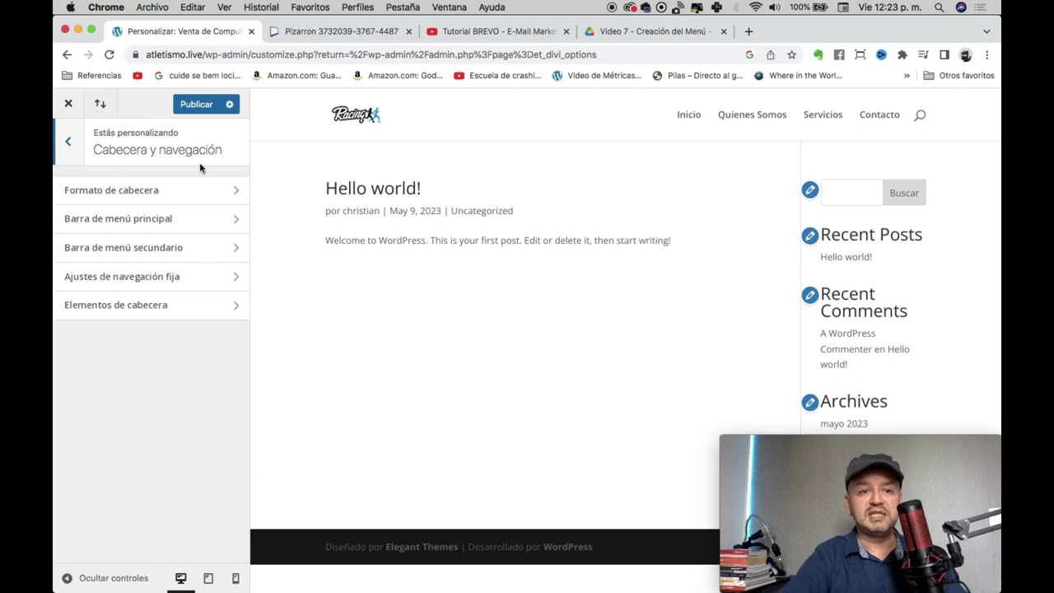
Step: In Formato de cabecera, try Centrado and Logotipo centrado en línea header styles, ending on Deslizar
click(113, 191)
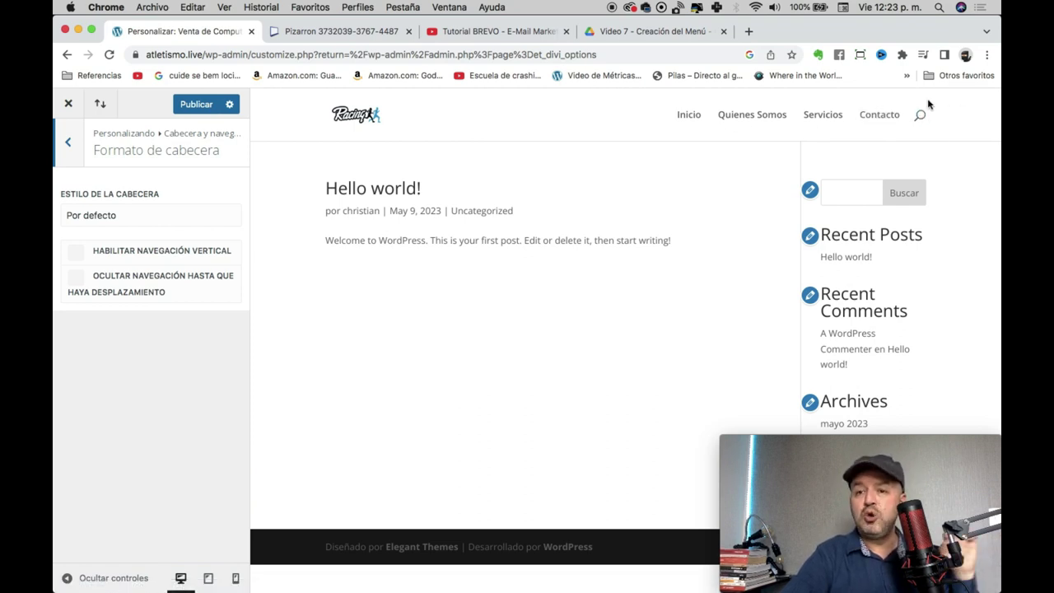
click(92, 216)
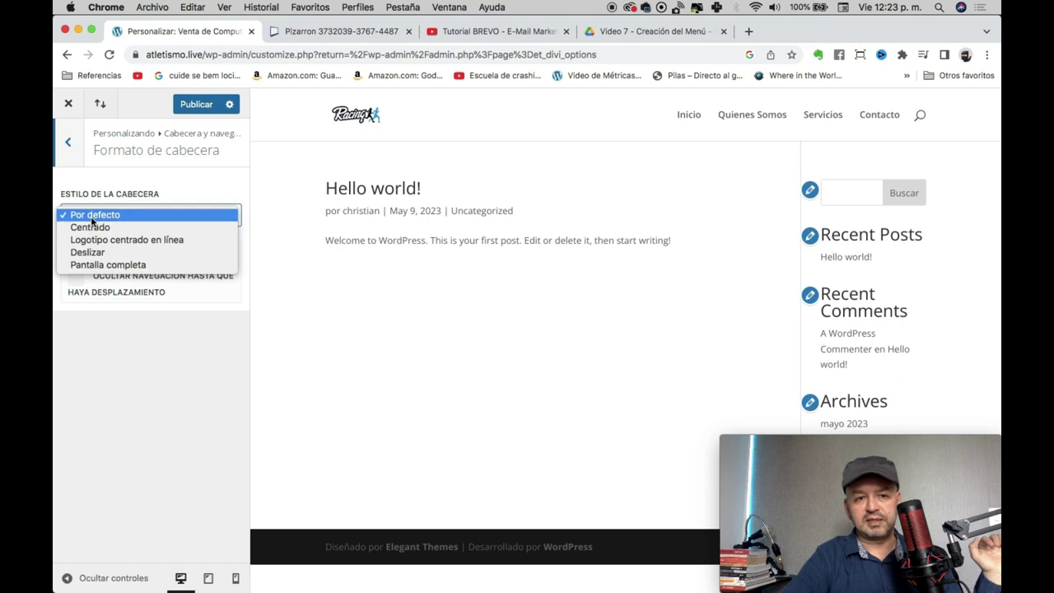
click(91, 231)
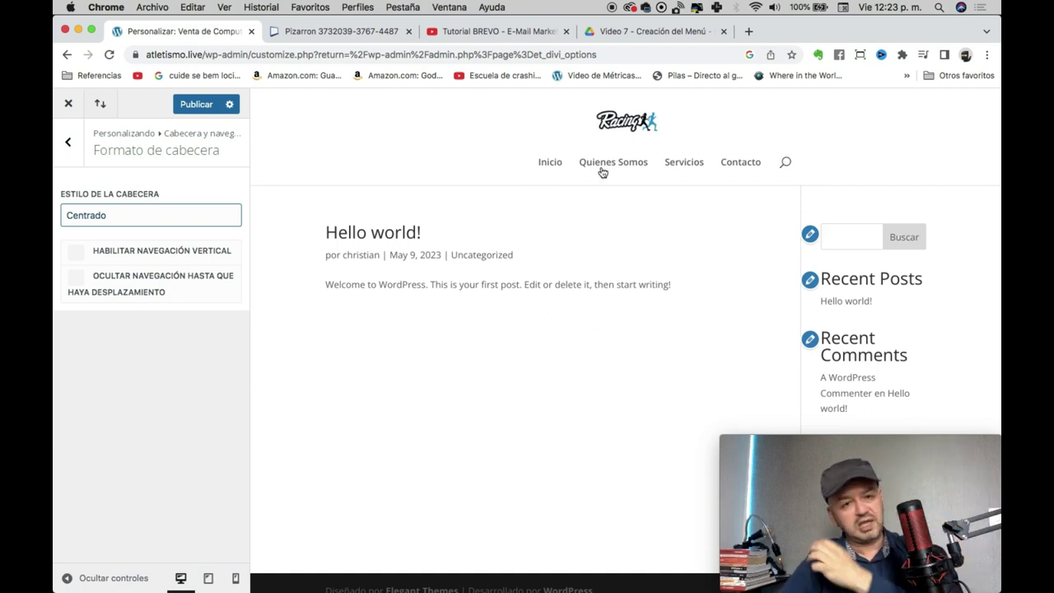
click(102, 221)
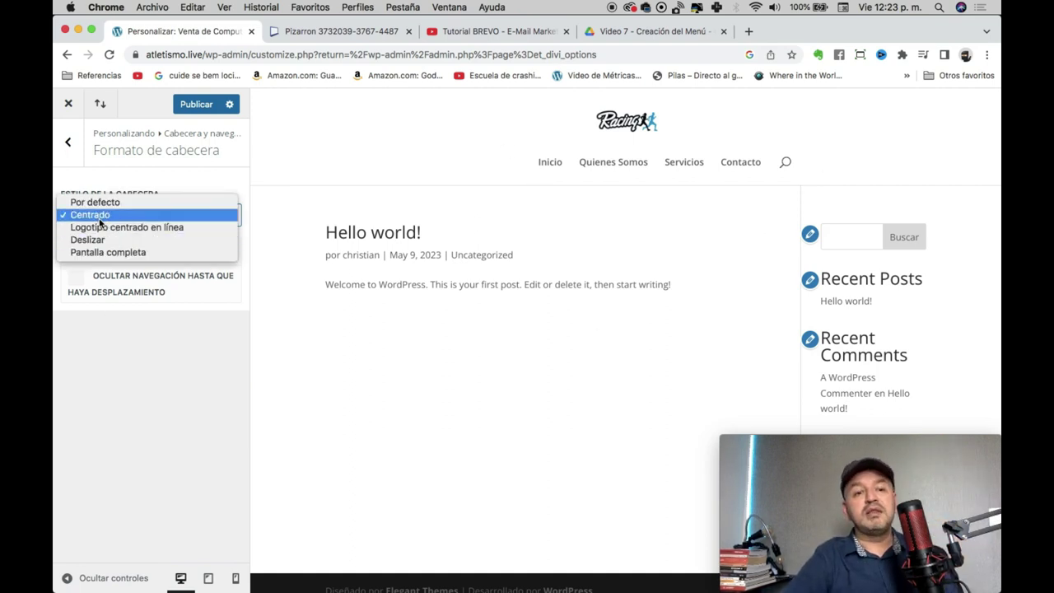
click(99, 227)
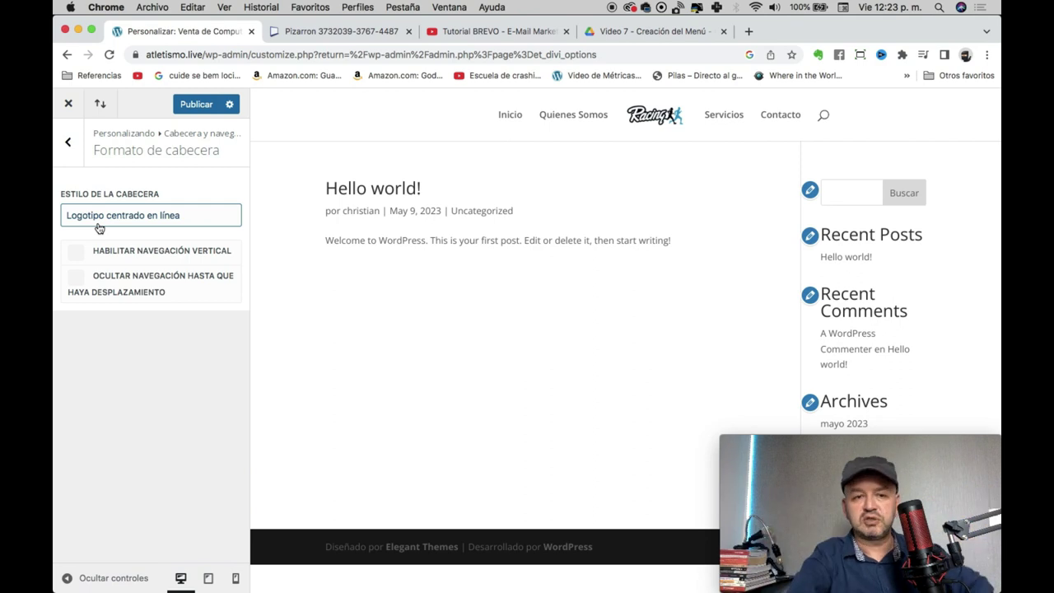
click(99, 220)
click(97, 227)
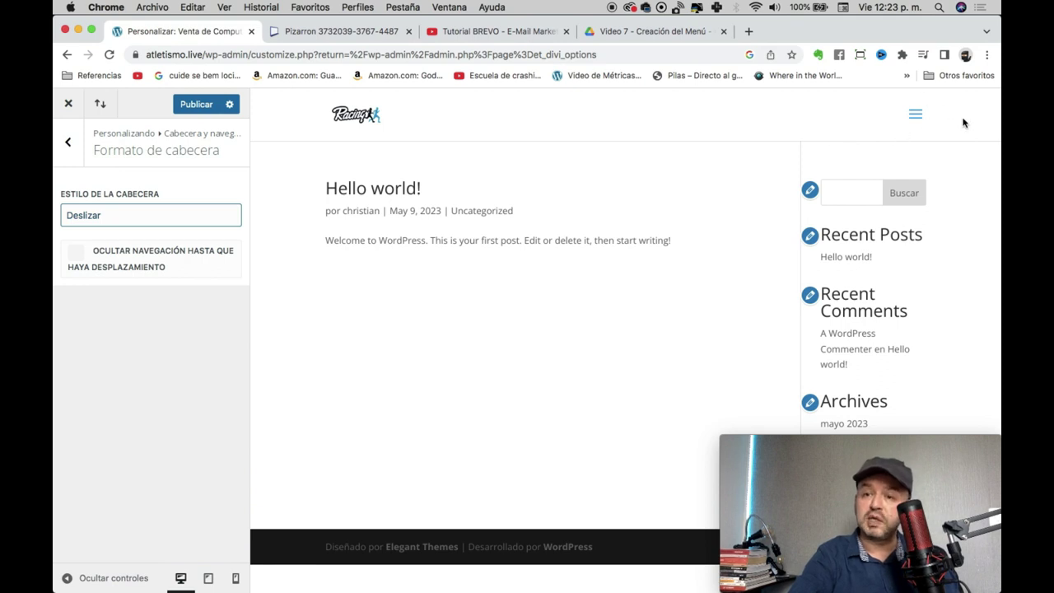
Step: Preview the slide-in menu, then switch to Pantalla completa and preview its full-screen overlay
click(913, 119)
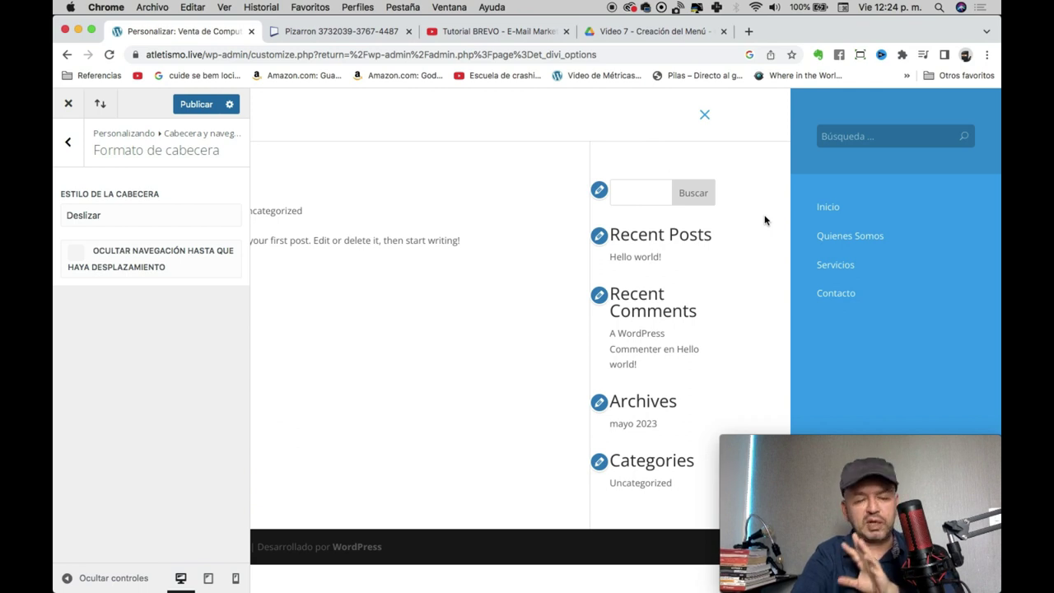
click(81, 214)
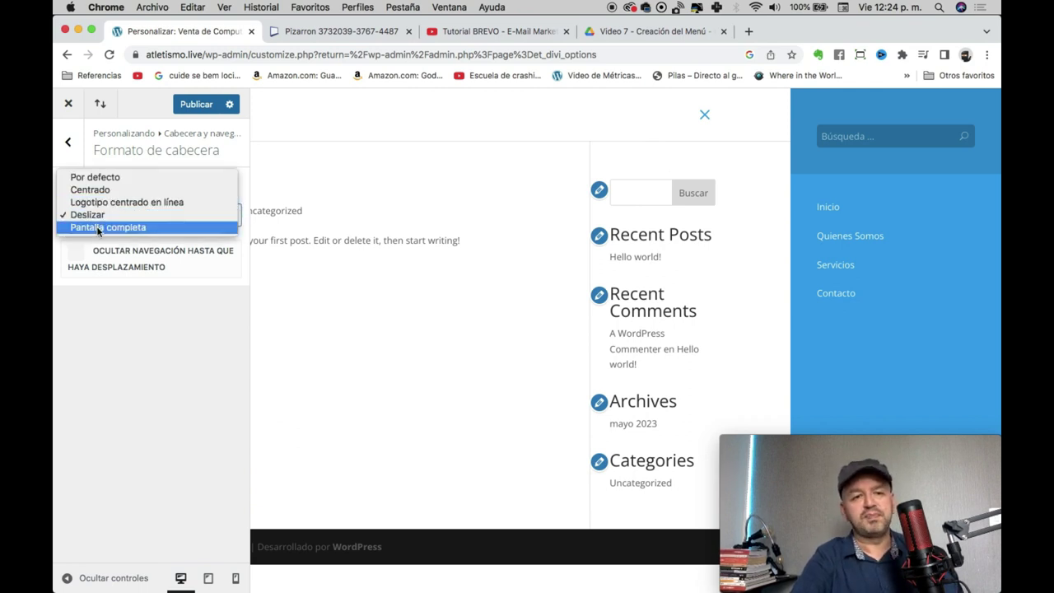
click(97, 230)
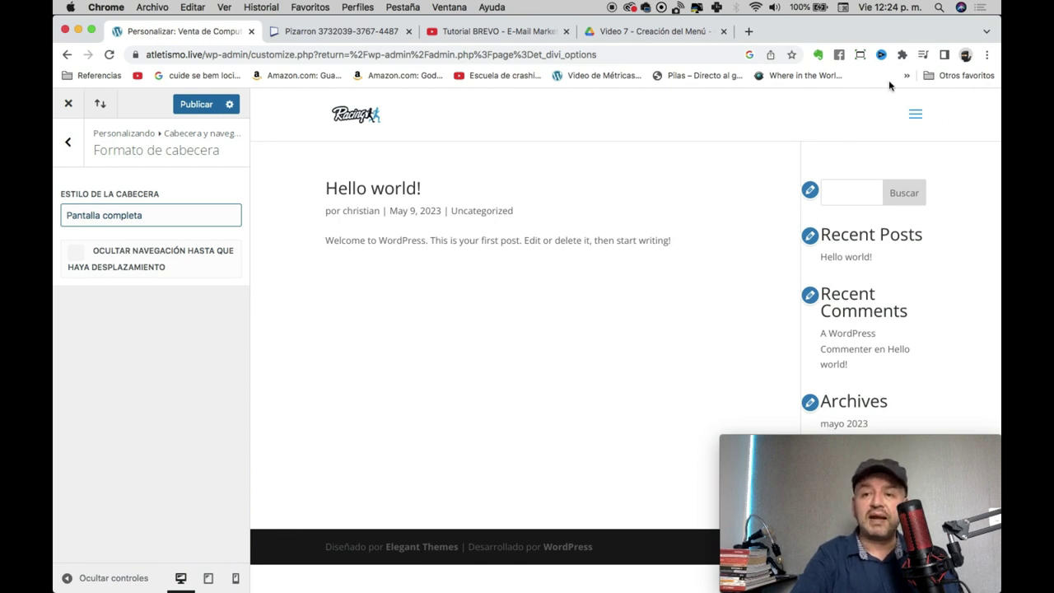
click(918, 114)
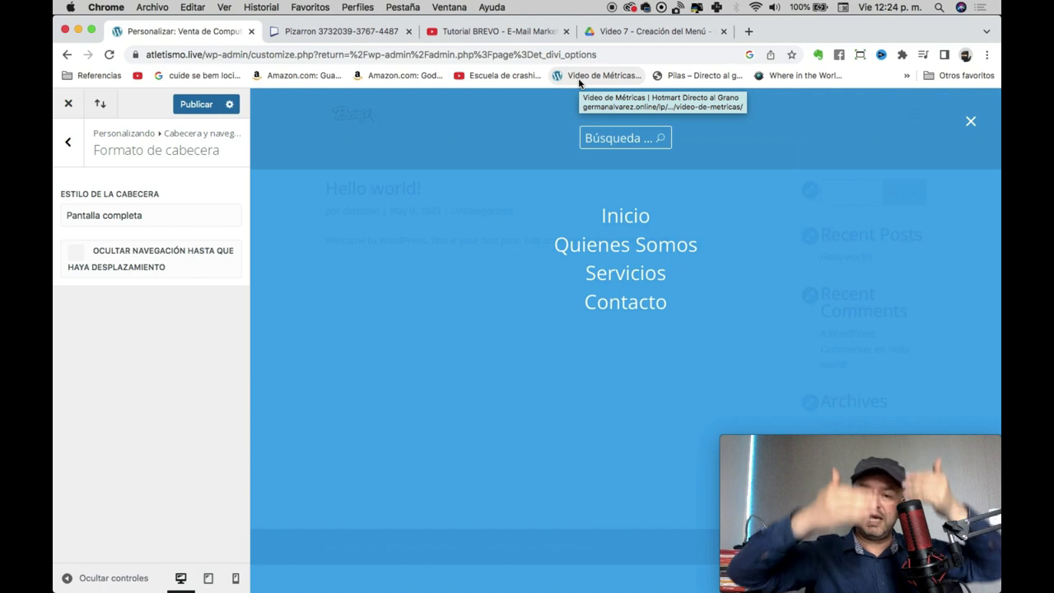
click(972, 122)
Step: Set the header style back to Centrado, publish it, and return to Cabecera y navegación
click(147, 219)
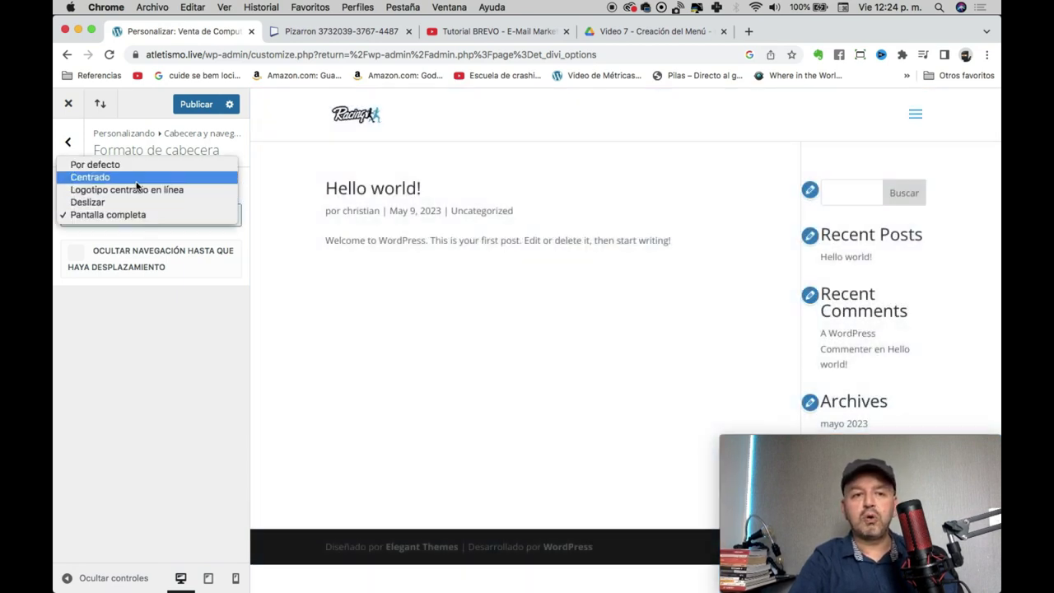
click(138, 179)
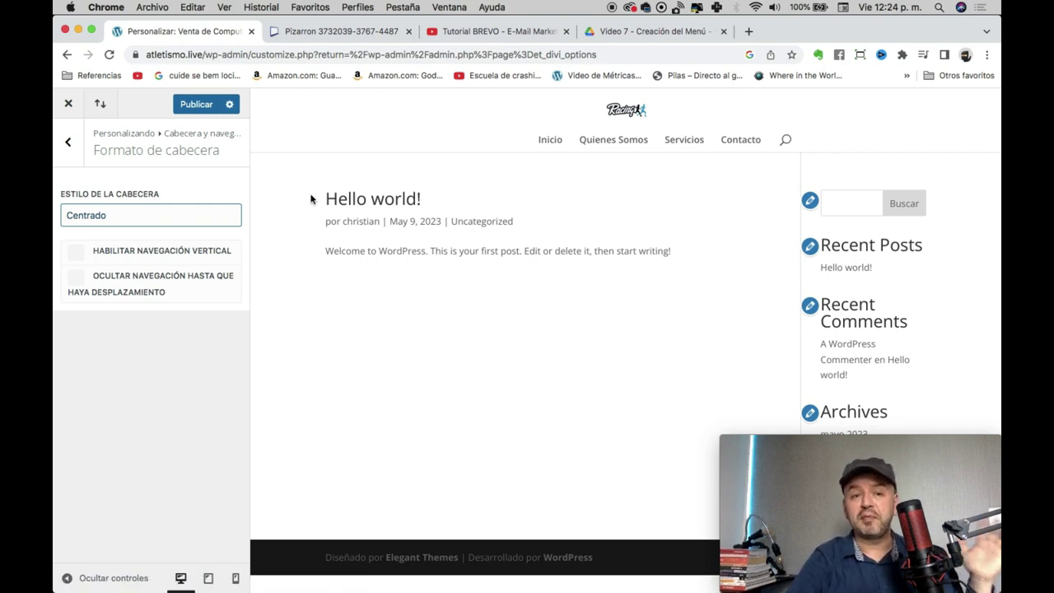
click(204, 111)
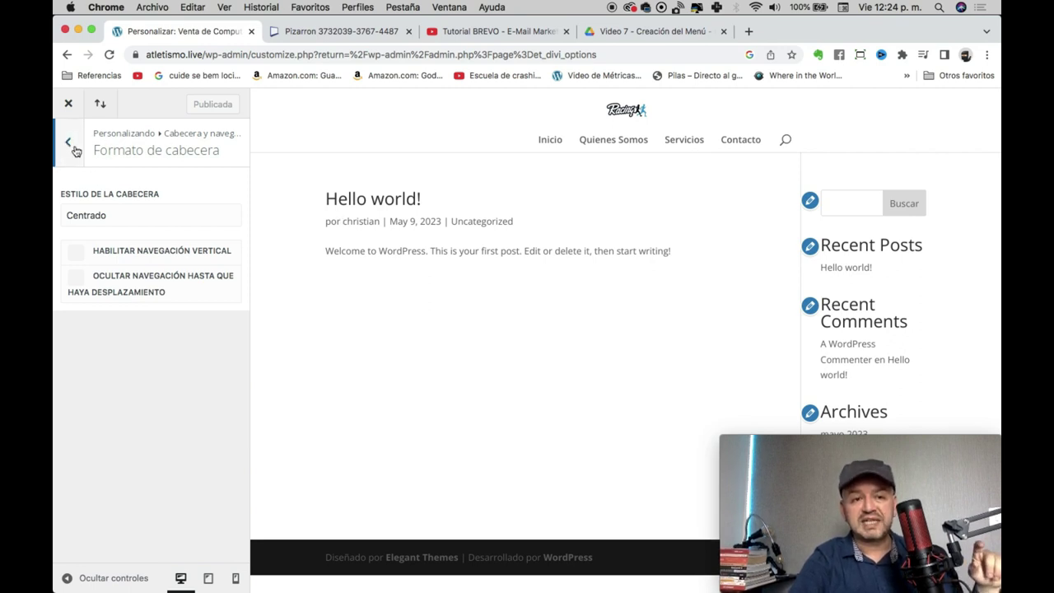
scroll(75, 151, up, 5)
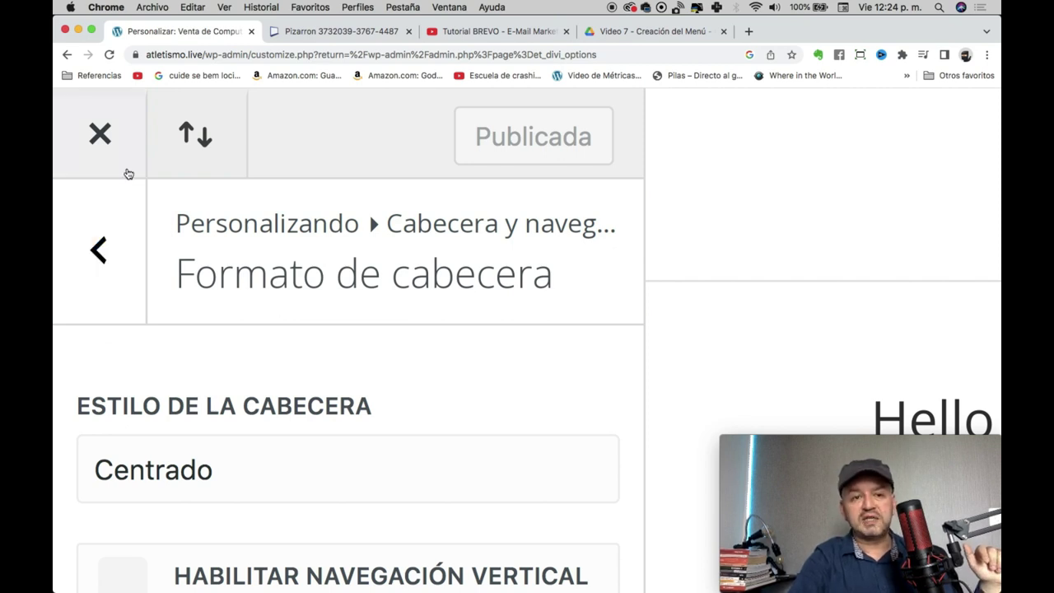
scroll(183, 205, down, 5)
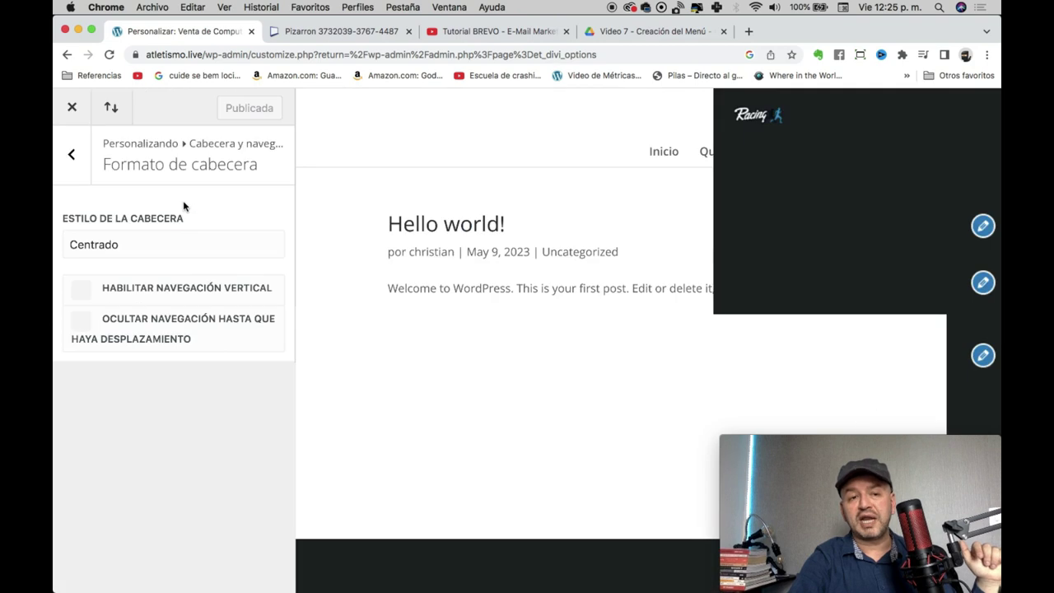
click(71, 145)
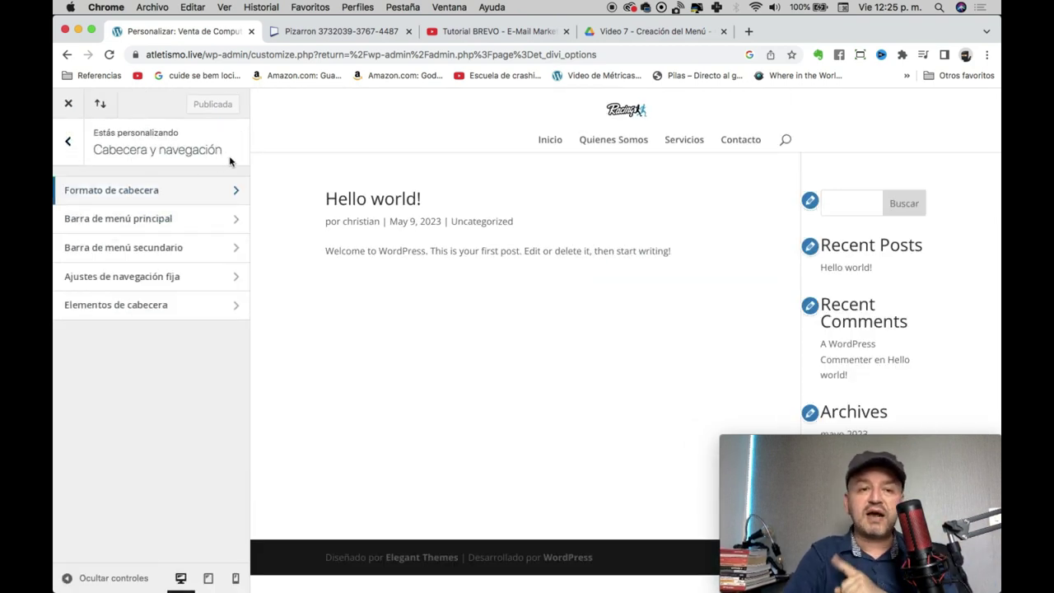
click(191, 220)
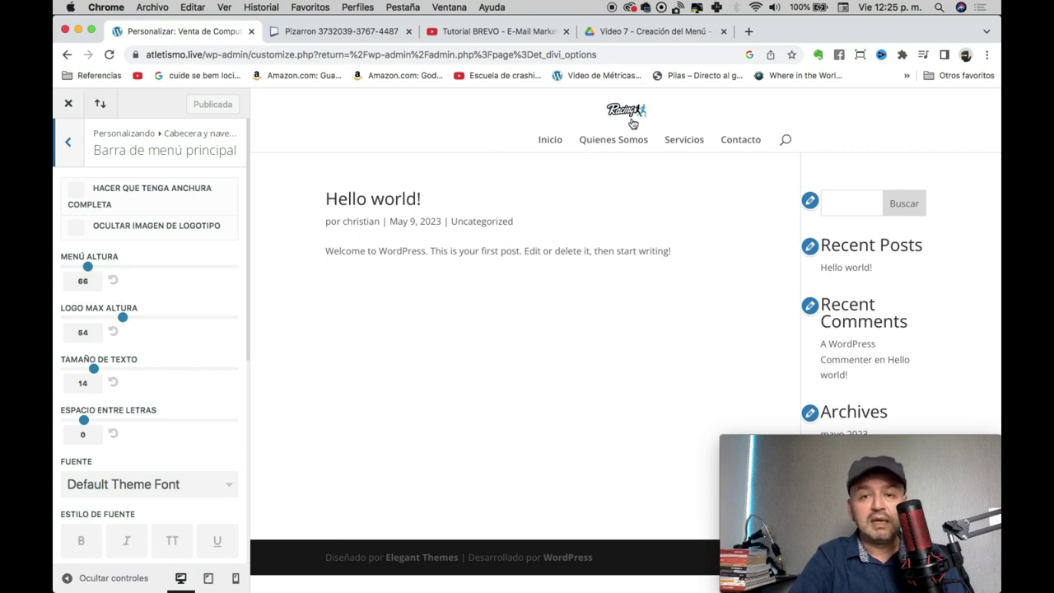
drag(97, 269, 207, 287)
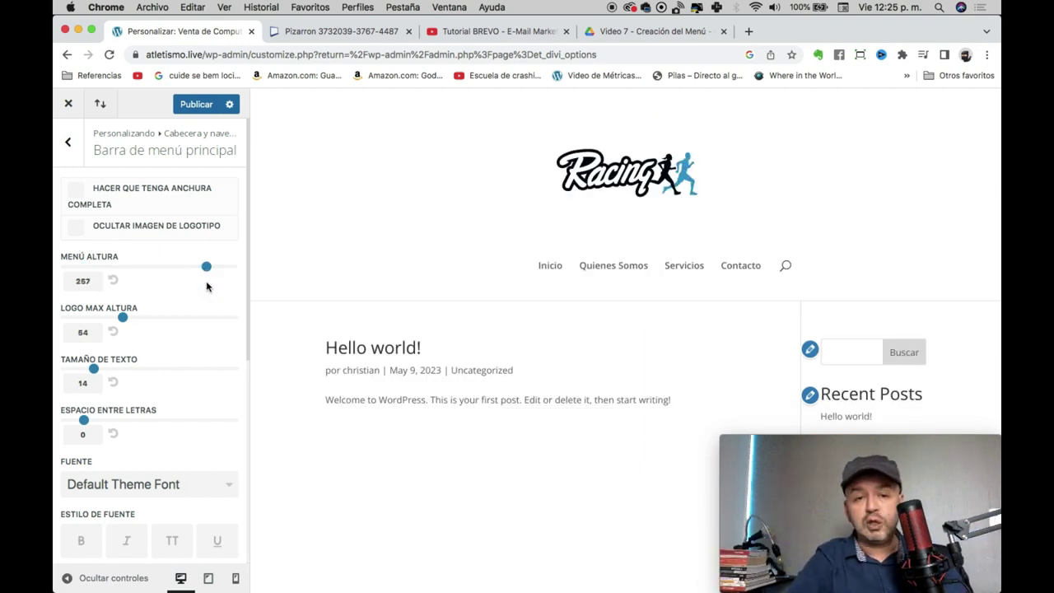
drag(206, 266, 95, 266)
drag(95, 369, 210, 352)
scroll(209, 352, down, 3)
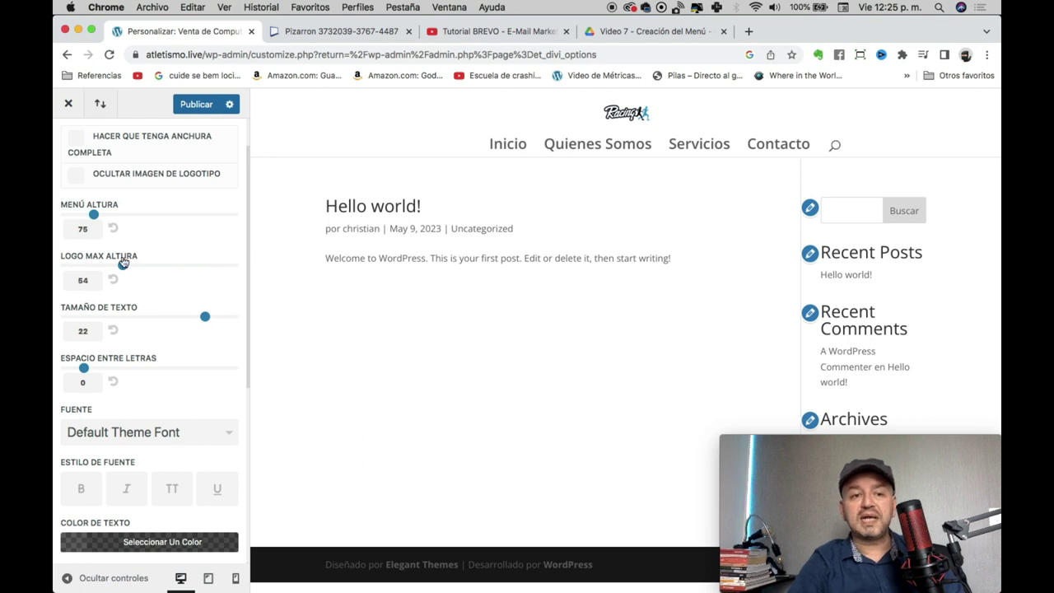
drag(122, 265, 404, 202)
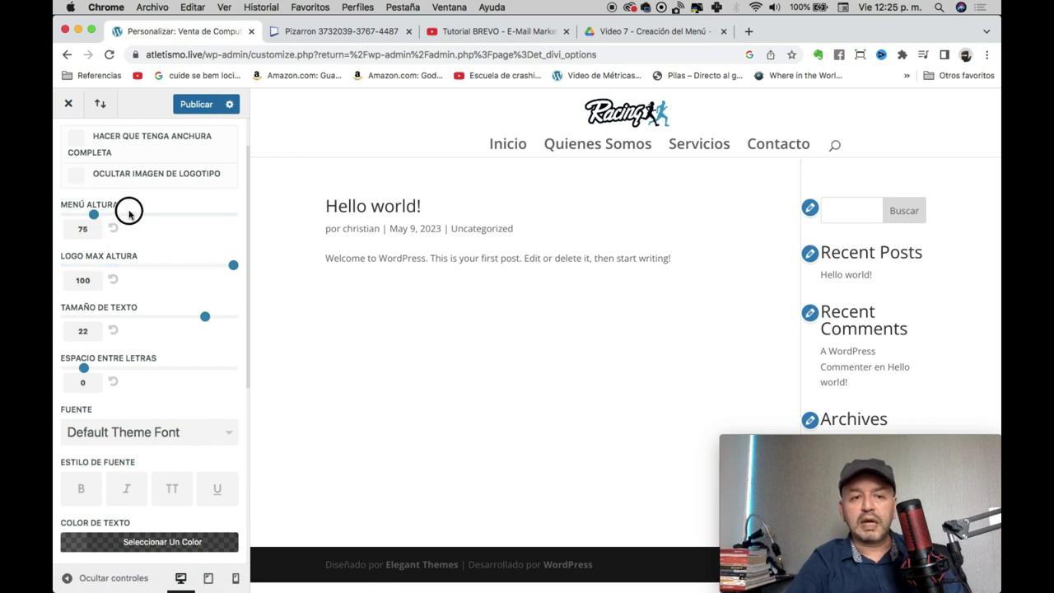
mouse_move(93, 214)
mouse_down()
mouse_move(121, 215)
mouse_move(101, 216)
mouse_up()
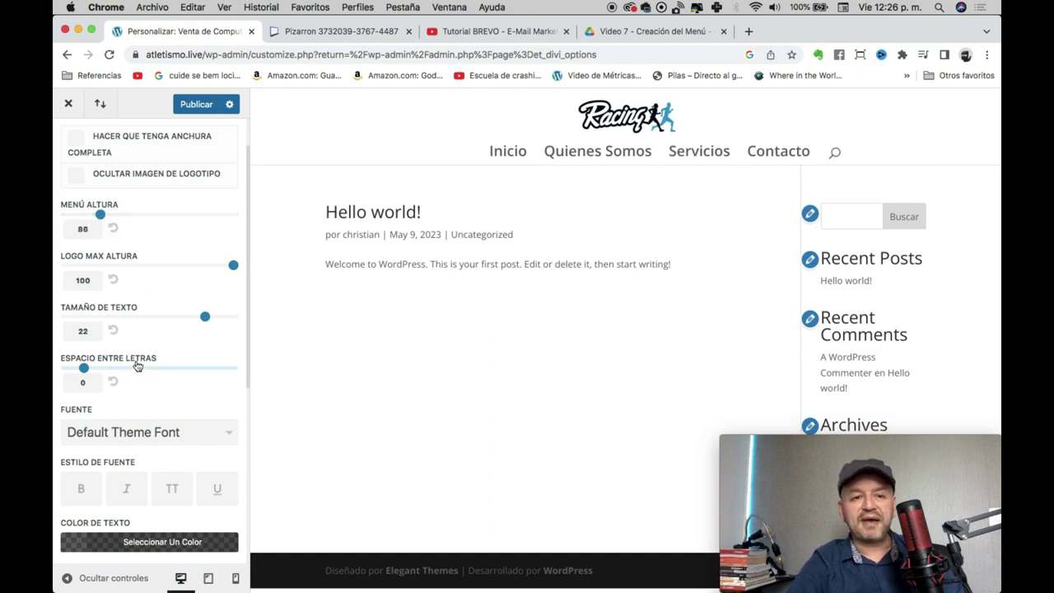
scroll(137, 365, down, 5)
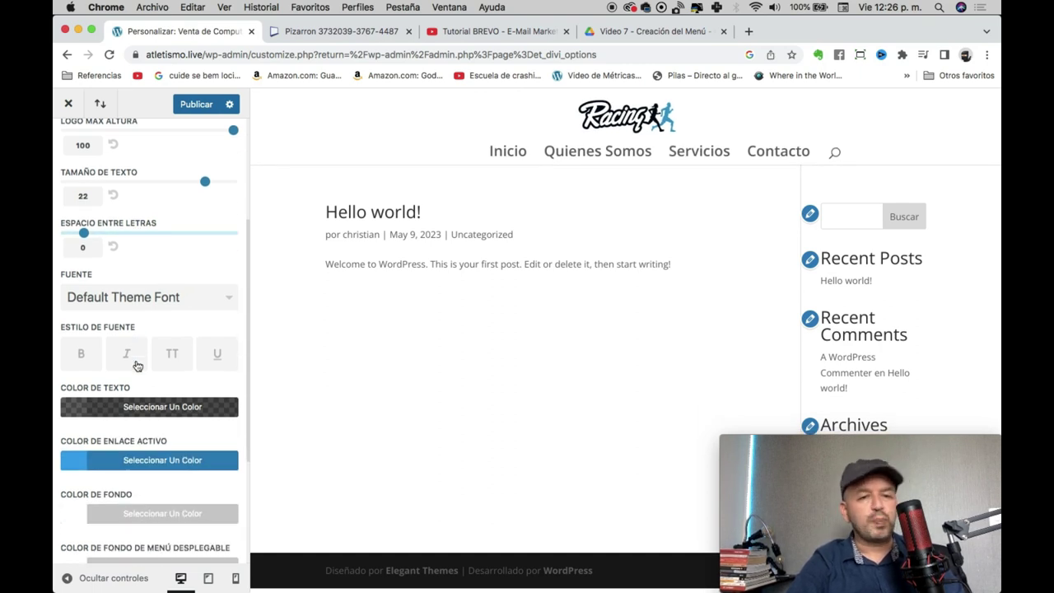
scroll(138, 366, up, 2)
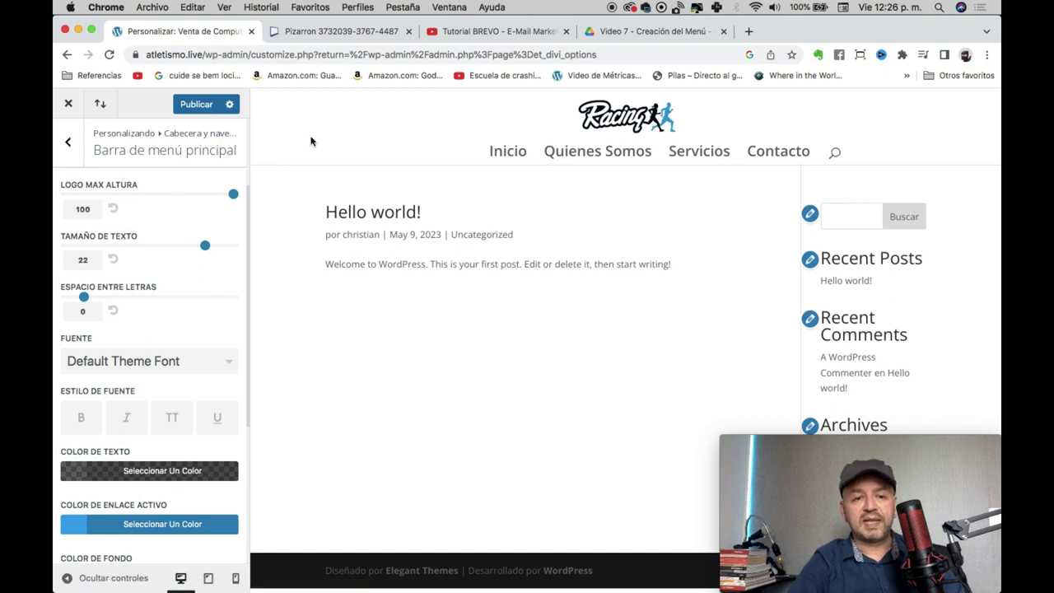
Step: Keep Default Theme Font as the menu font and open the Color de Texto choices
click(135, 371)
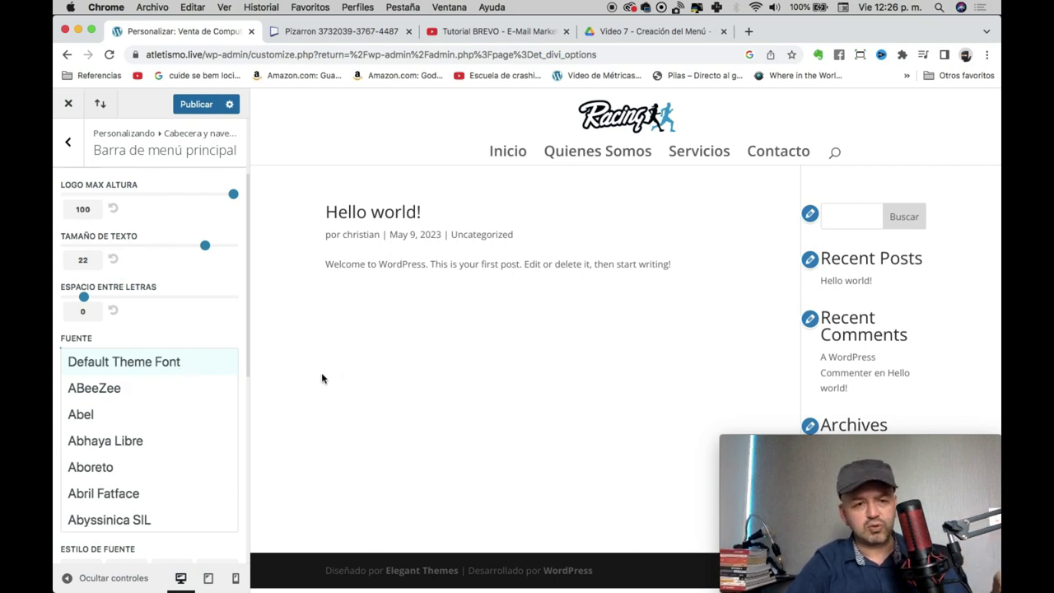
click(141, 369)
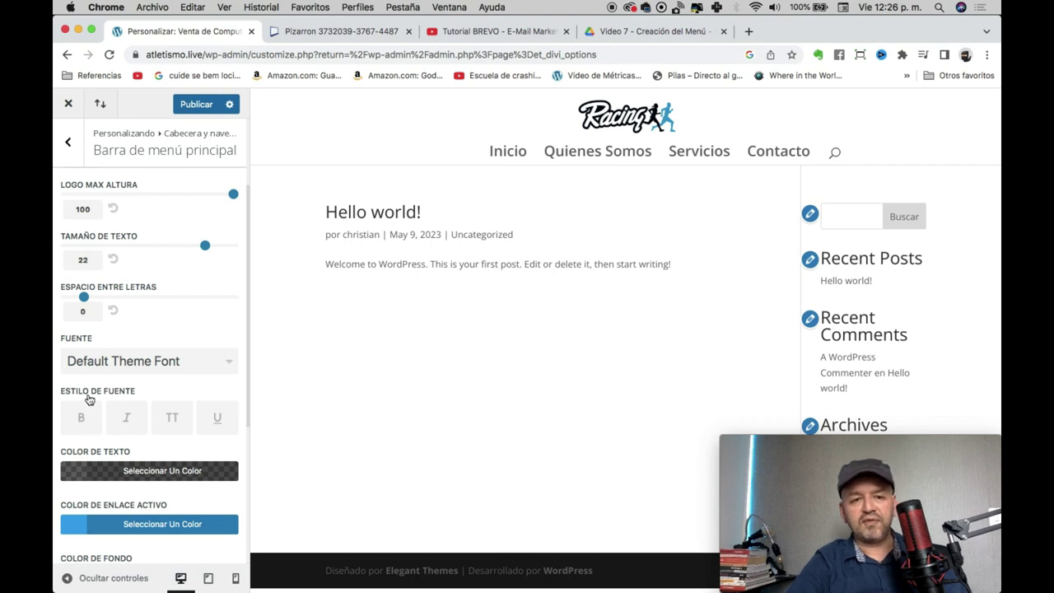
click(111, 471)
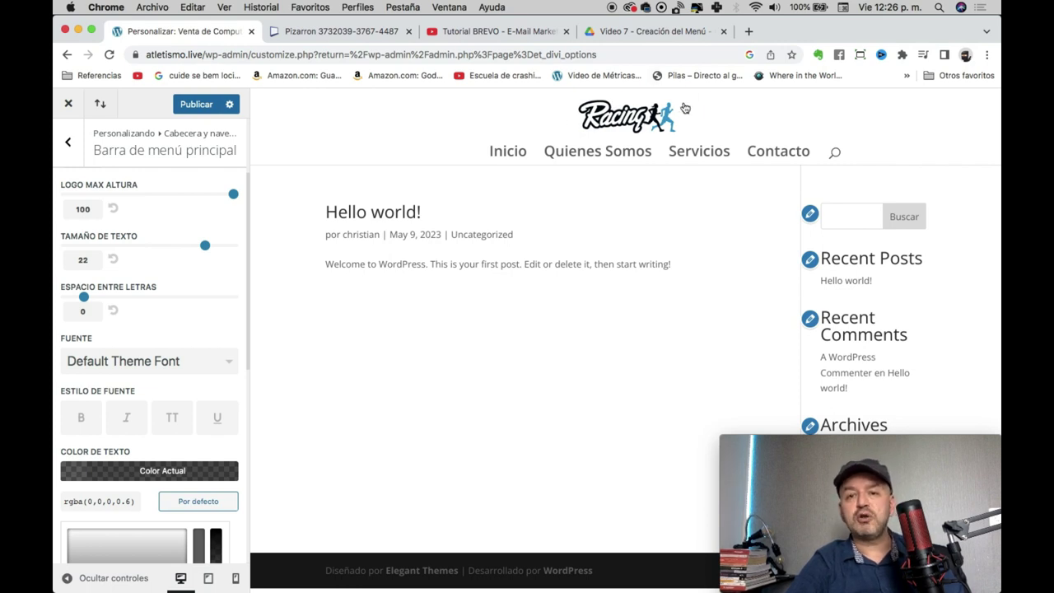
Step: Try transparency, blue and green shades for the menu text, settling back on black
click(125, 476)
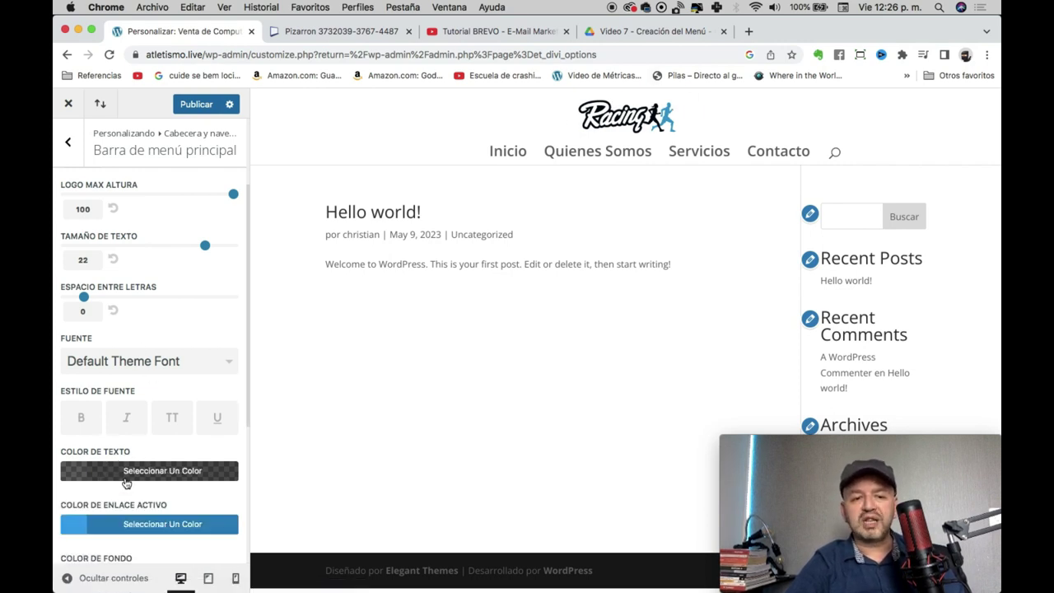
click(129, 472)
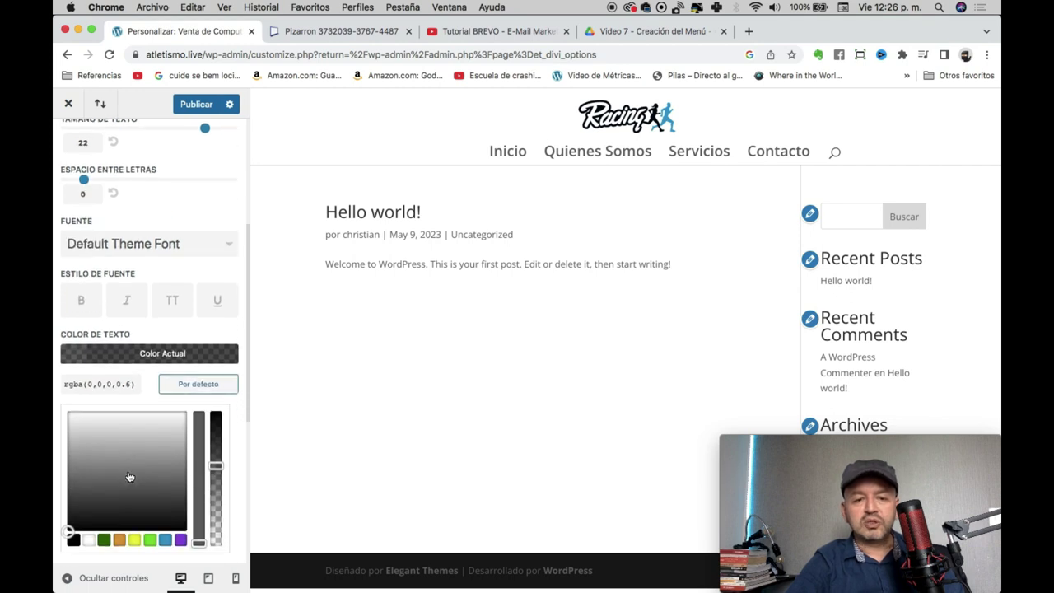
click(74, 471)
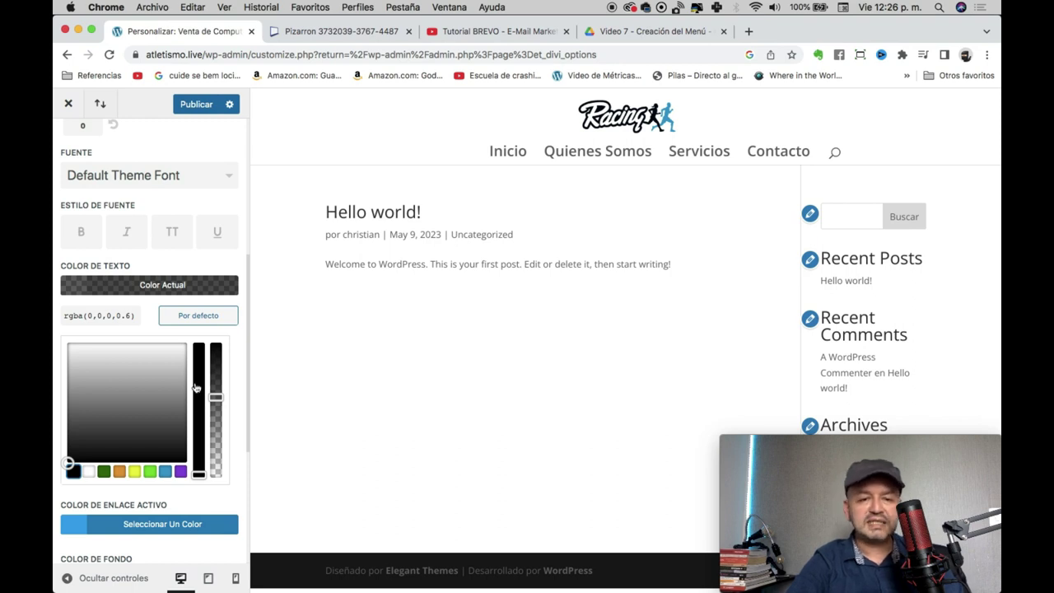
drag(215, 398, 235, 333)
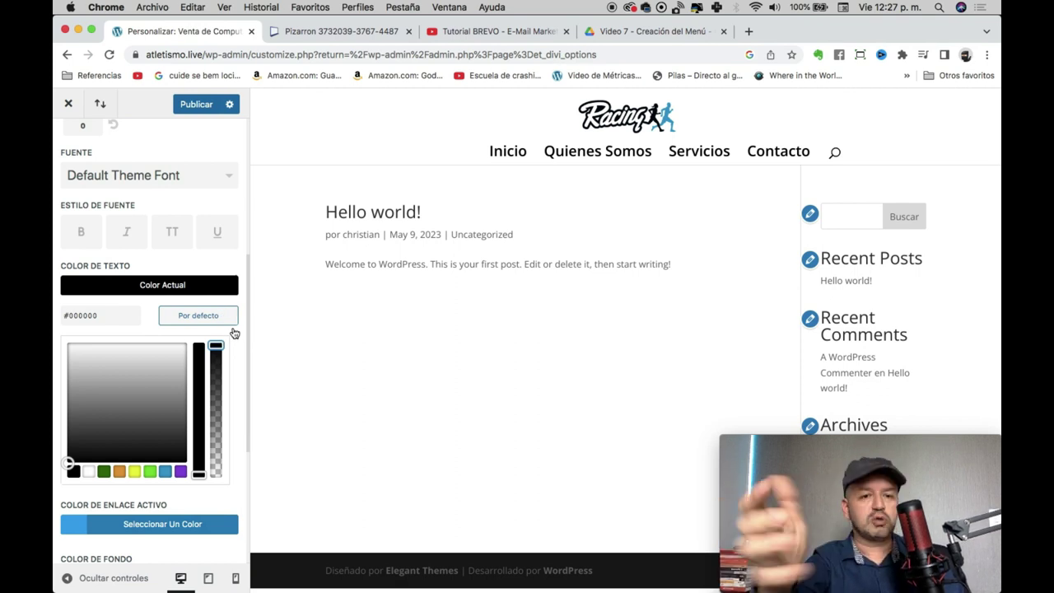
drag(218, 345, 229, 459)
click(228, 318)
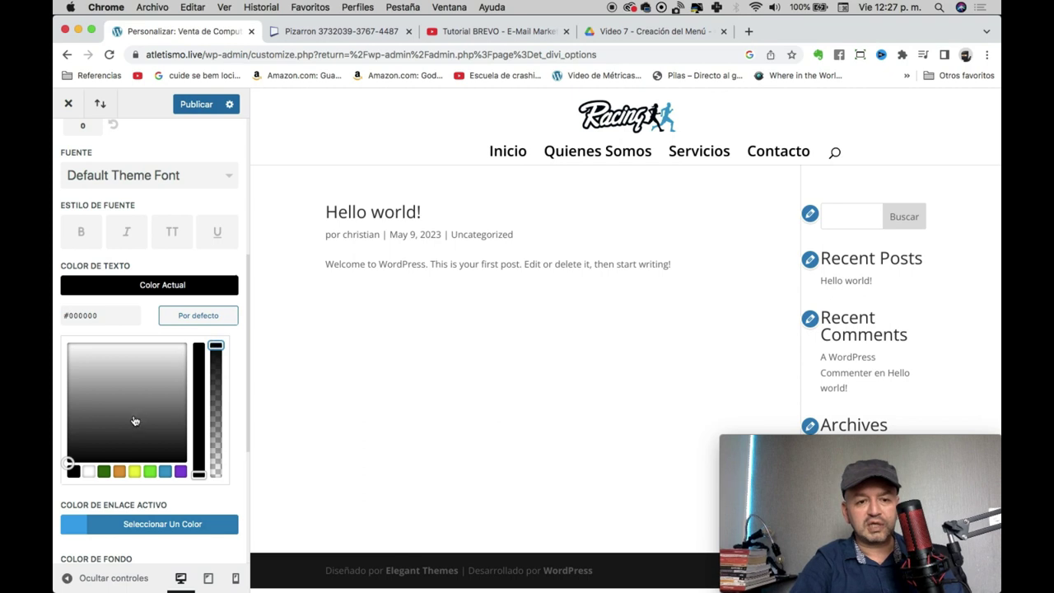
click(163, 475)
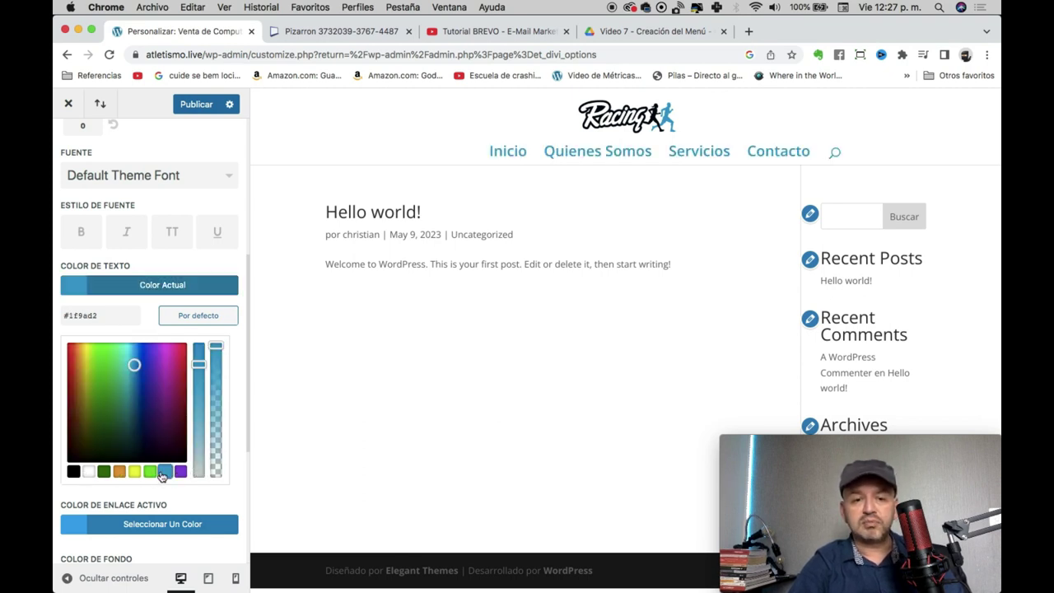
drag(132, 381, 92, 422)
click(74, 471)
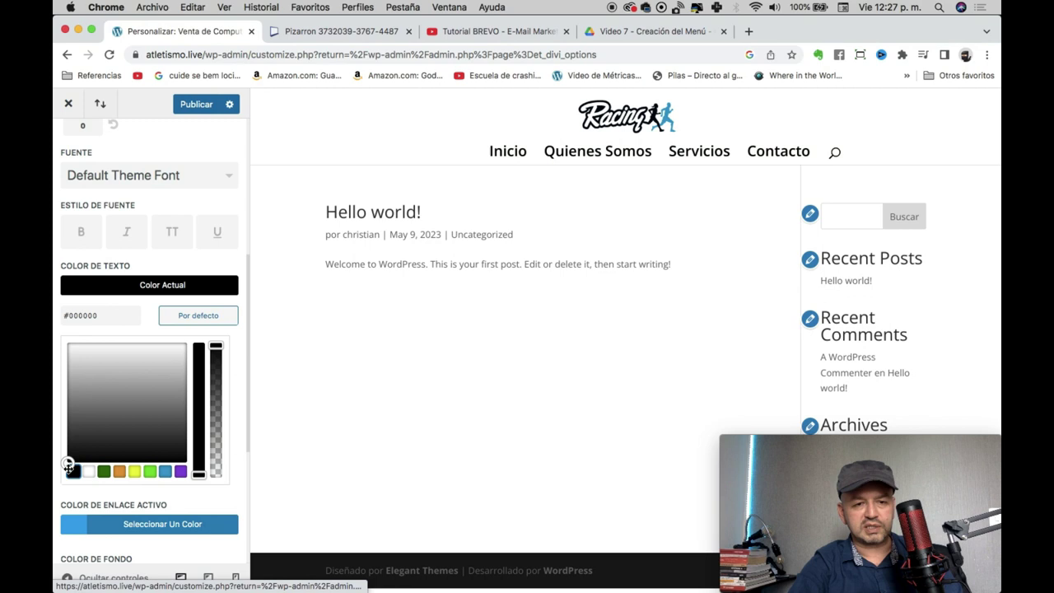
scroll(92, 486, down, 3)
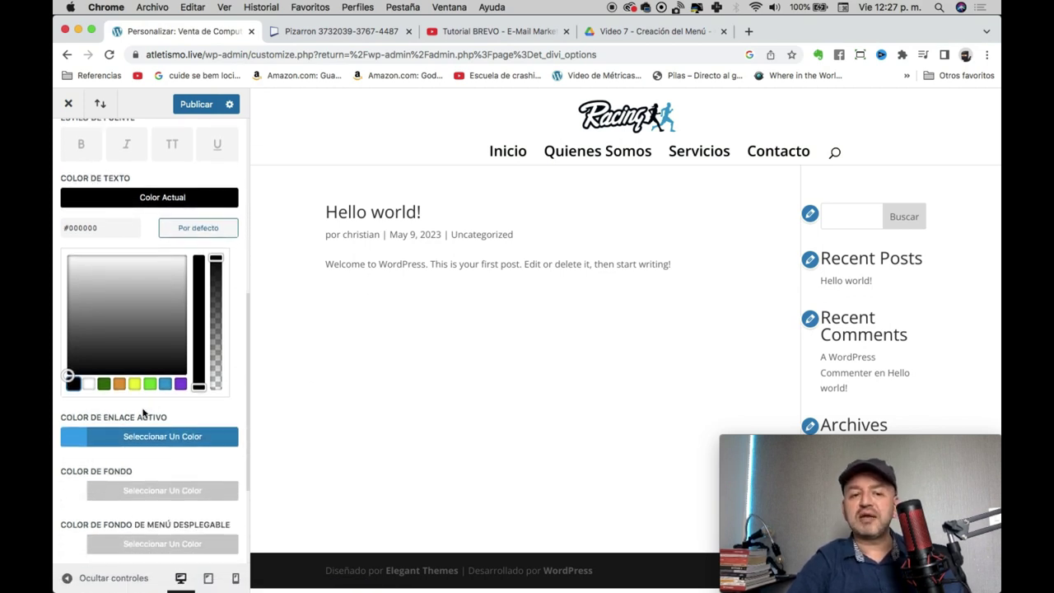
Step: Preview Quienes Somos, briefly try orange #e09900, then keep the menu text black #000000
click(573, 153)
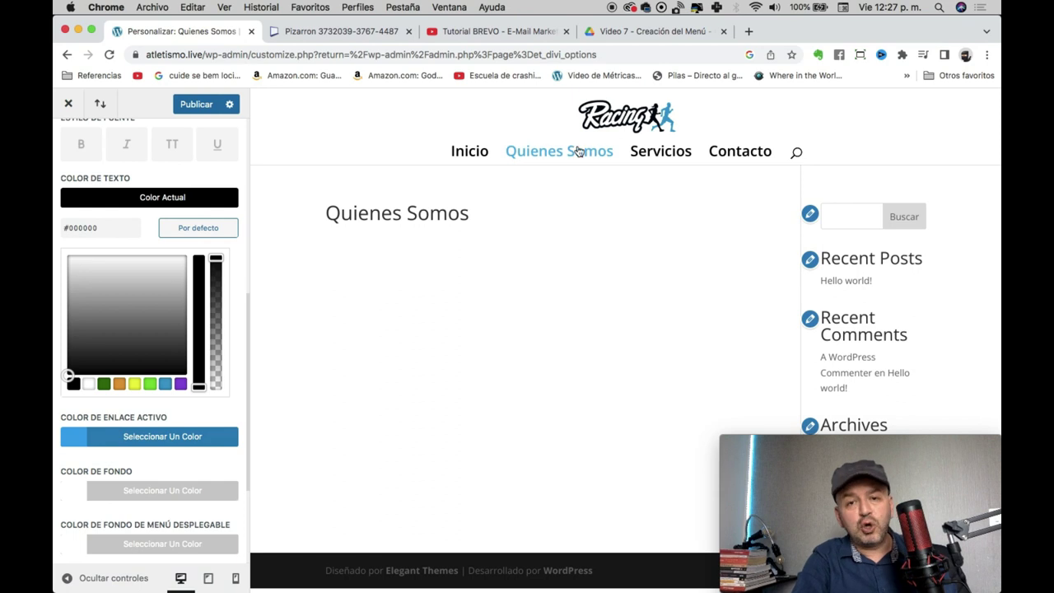
click(119, 384)
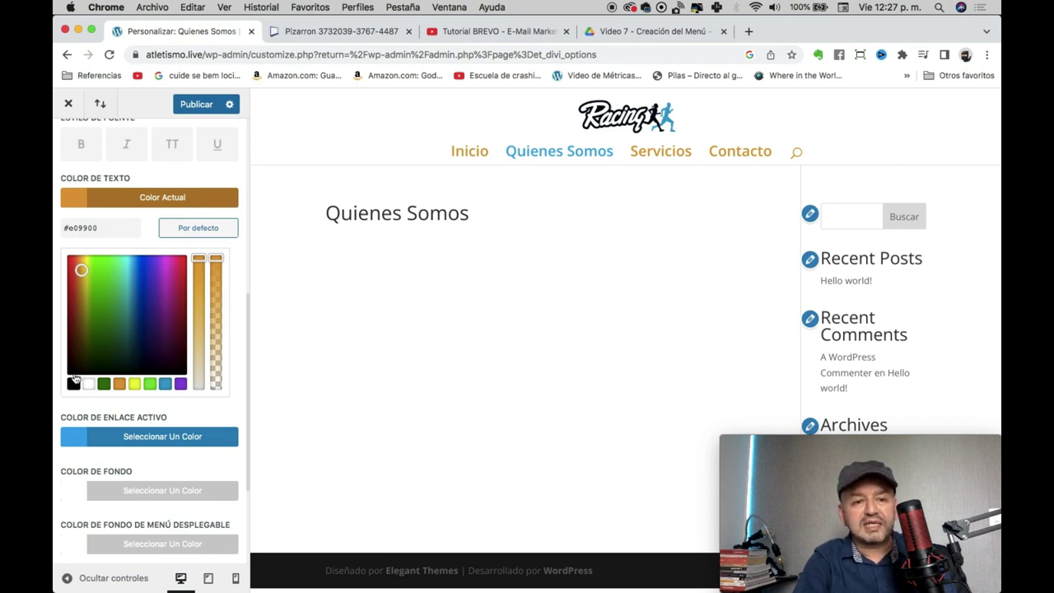
click(72, 384)
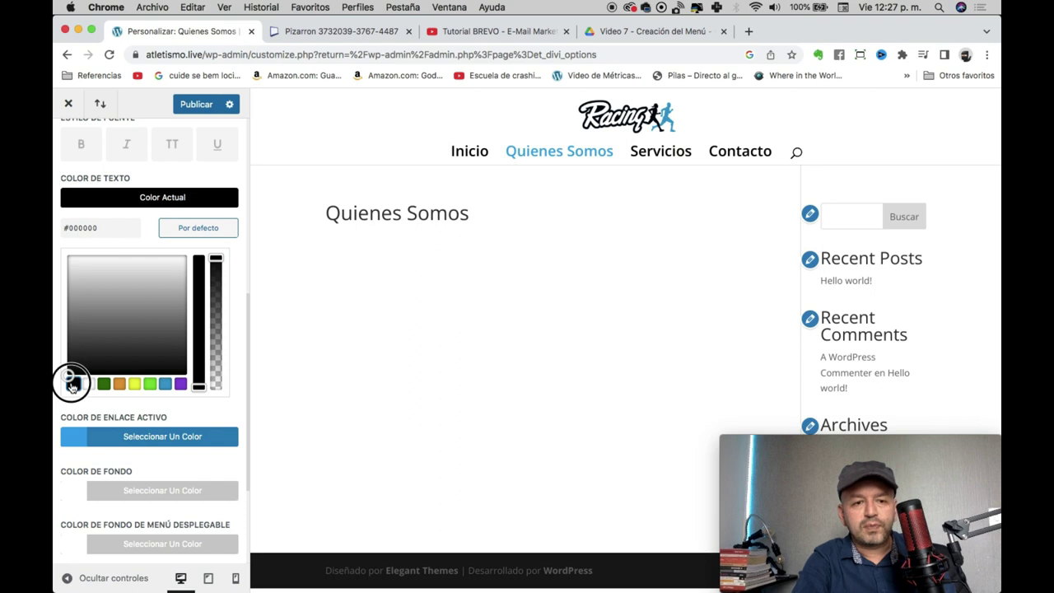
click(150, 410)
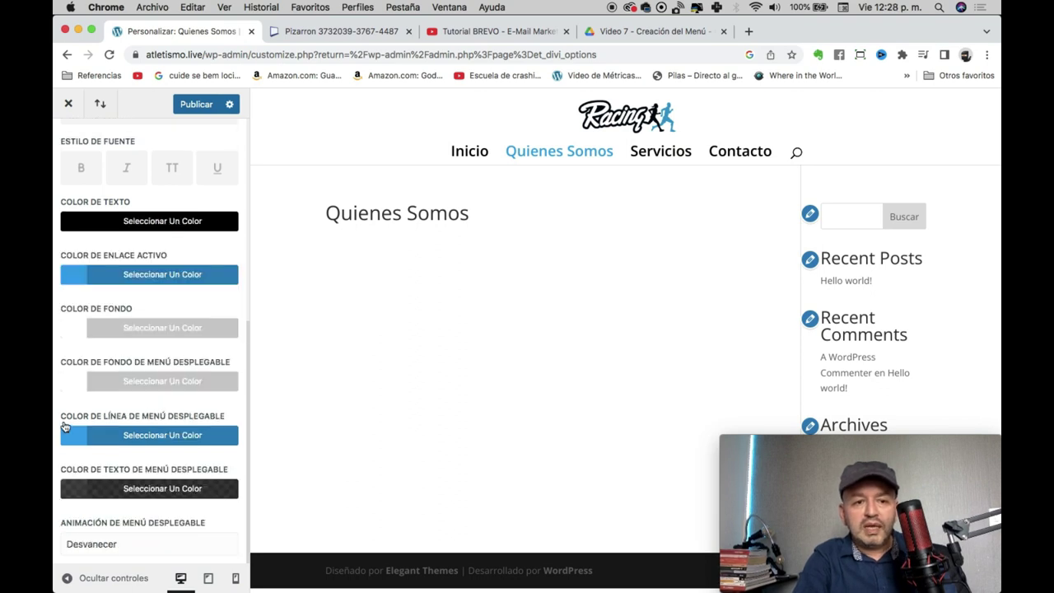
scroll(107, 288, up, 2)
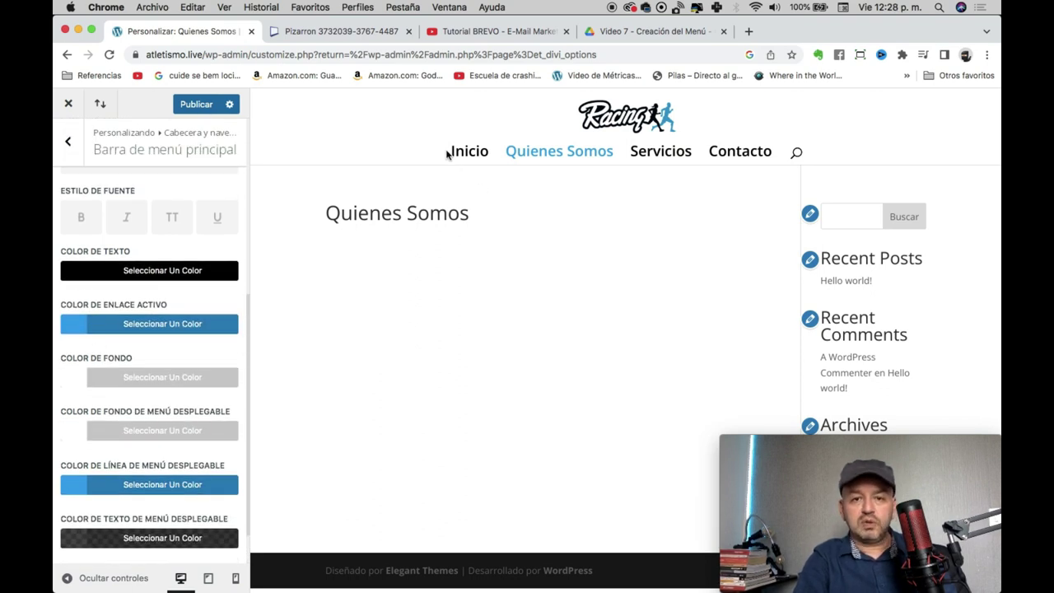
Step: Try green, orange and purple active link colours, choose blue #1f9ad2, and preview Servicios
click(132, 327)
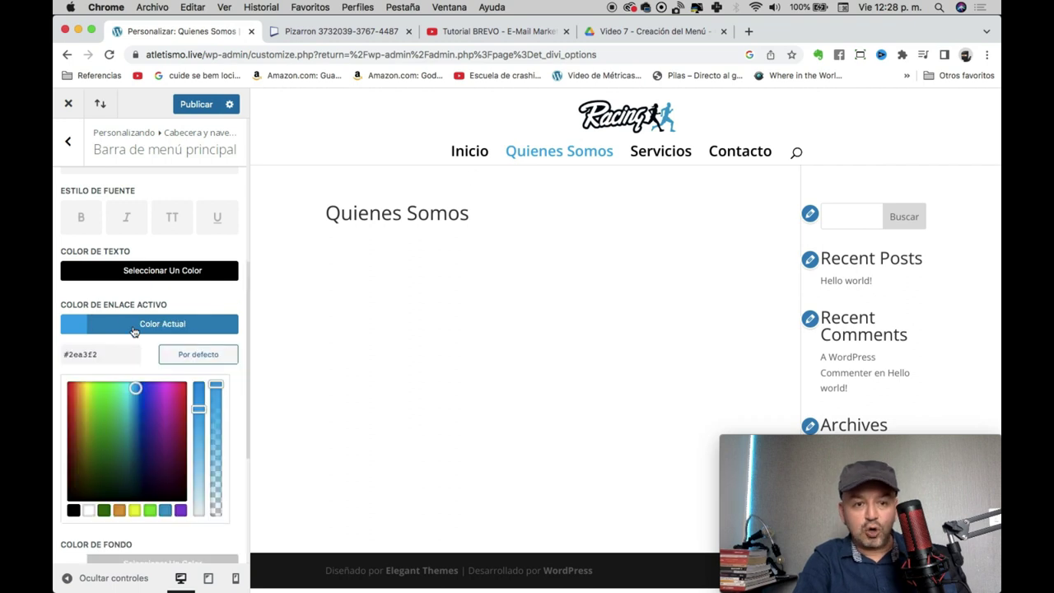
click(103, 511)
click(121, 512)
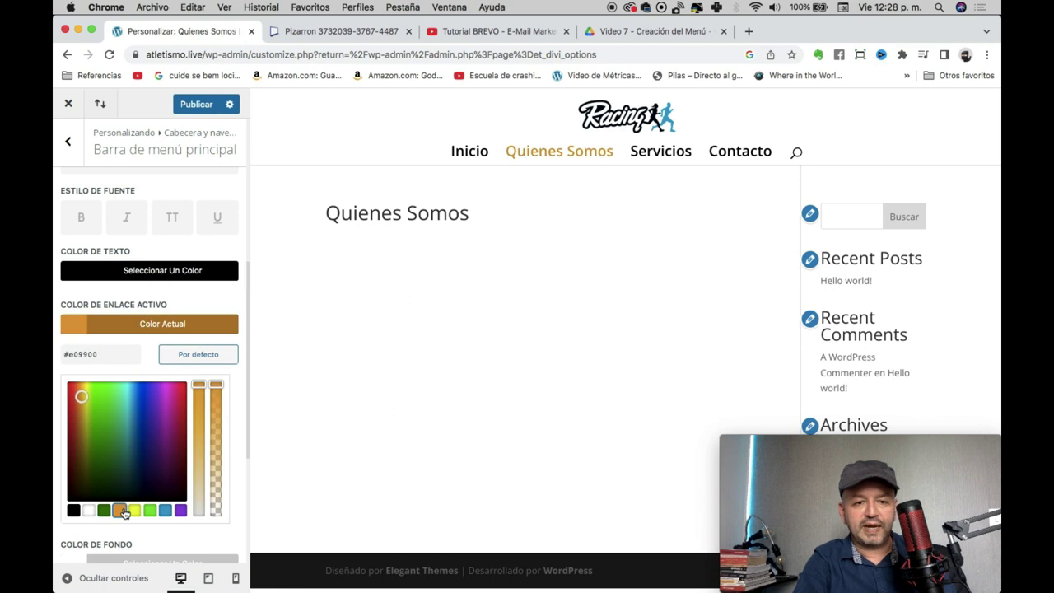
click(150, 511)
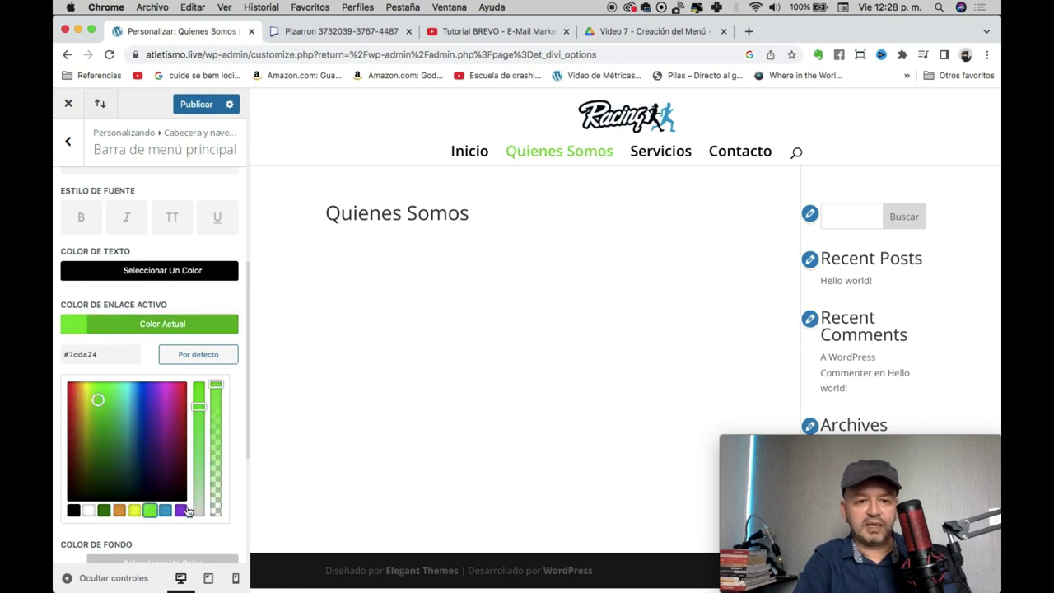
mouse_move(166, 438)
mouse_down()
mouse_move(172, 365)
mouse_move(153, 389)
mouse_up()
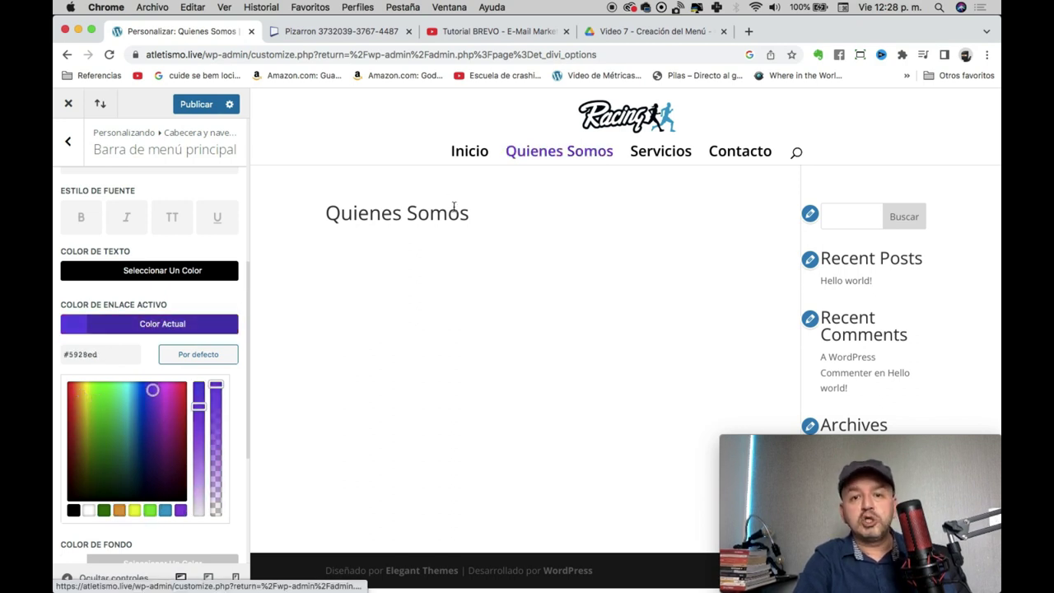
click(167, 512)
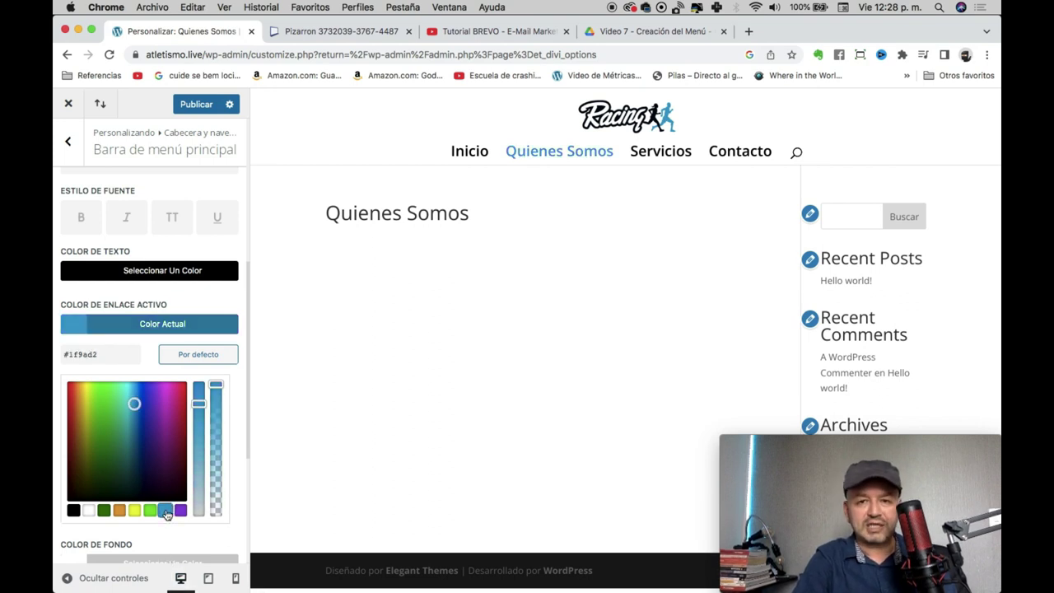
click(675, 158)
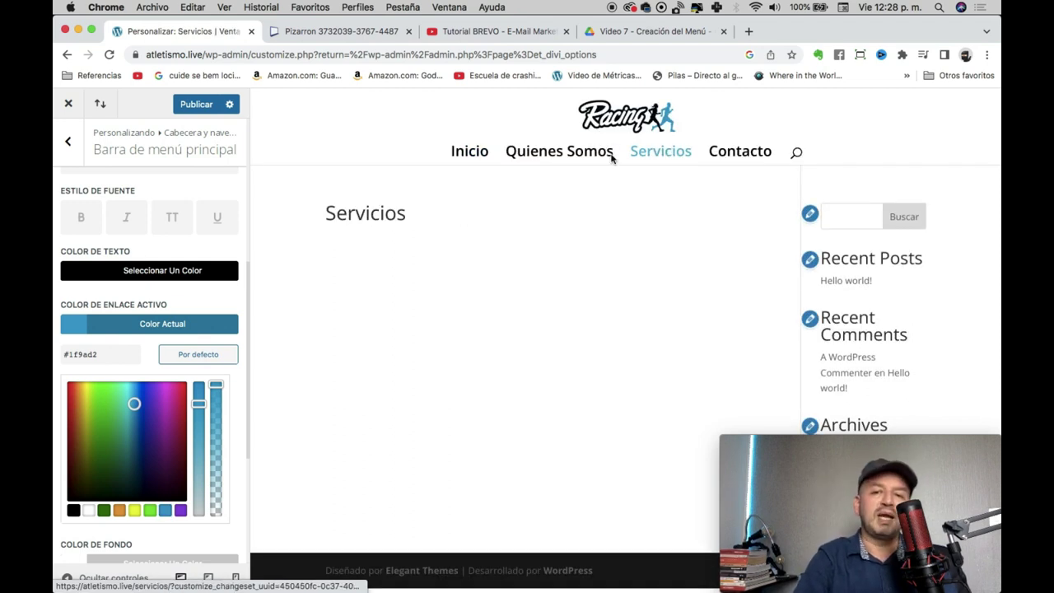
Step: Try grey, blue and black menu bar backgrounds, then settle on light grey #e8e8e8
scroll(213, 475, down, 5)
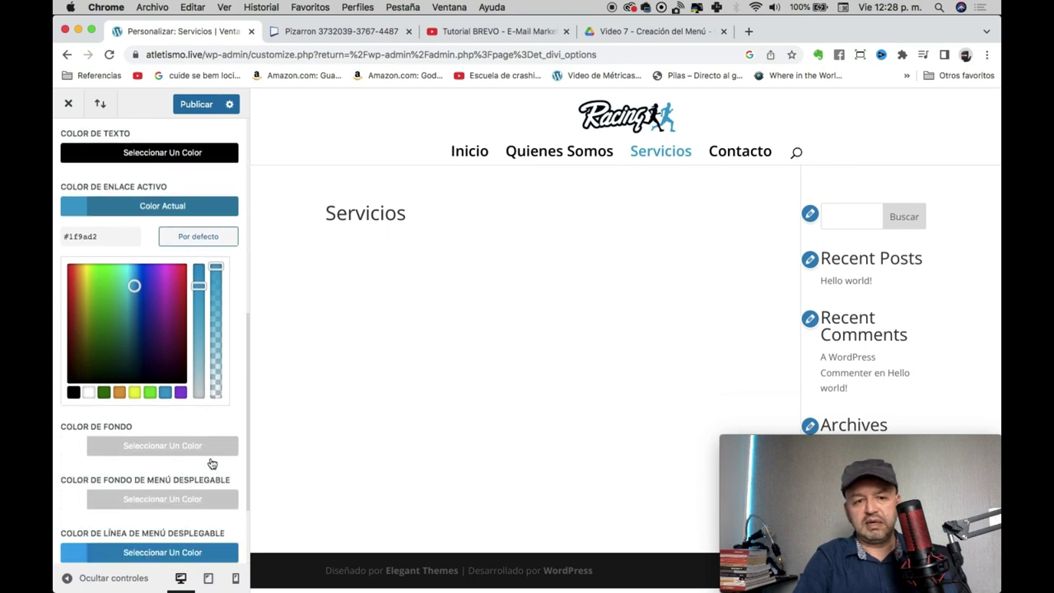
click(191, 380)
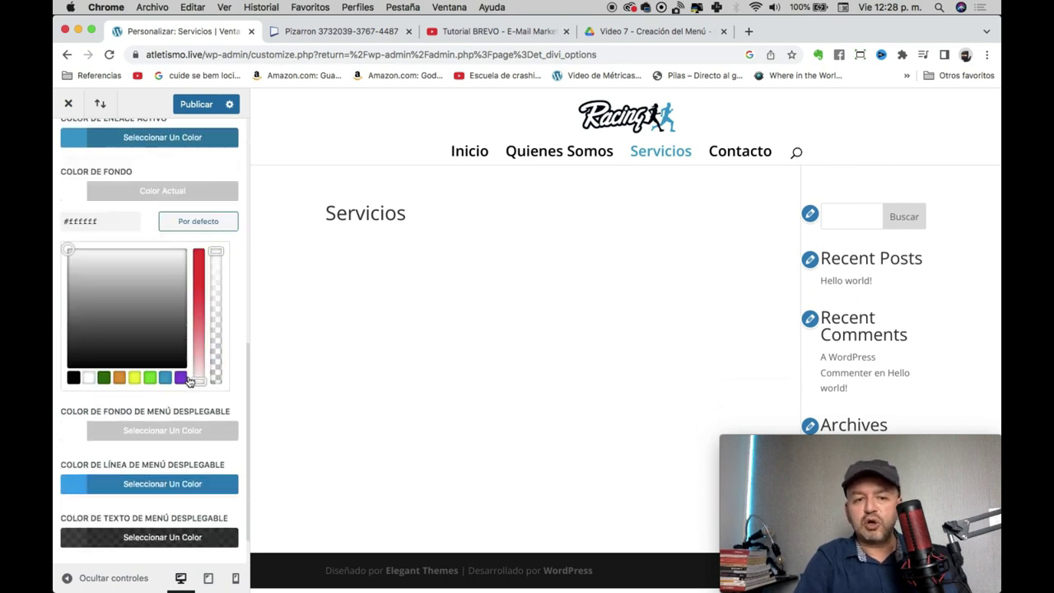
click(170, 332)
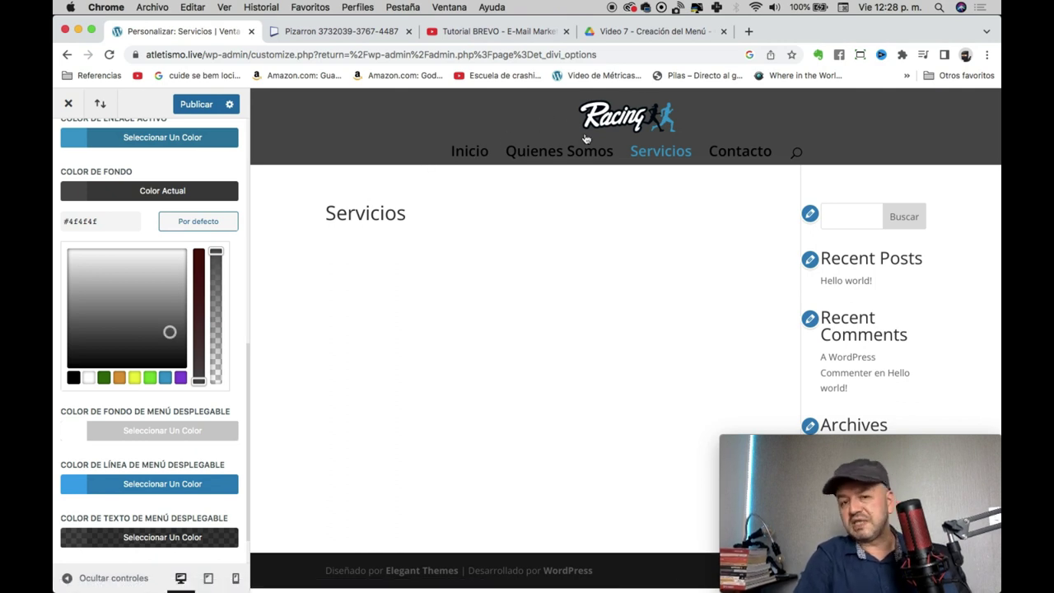
click(165, 378)
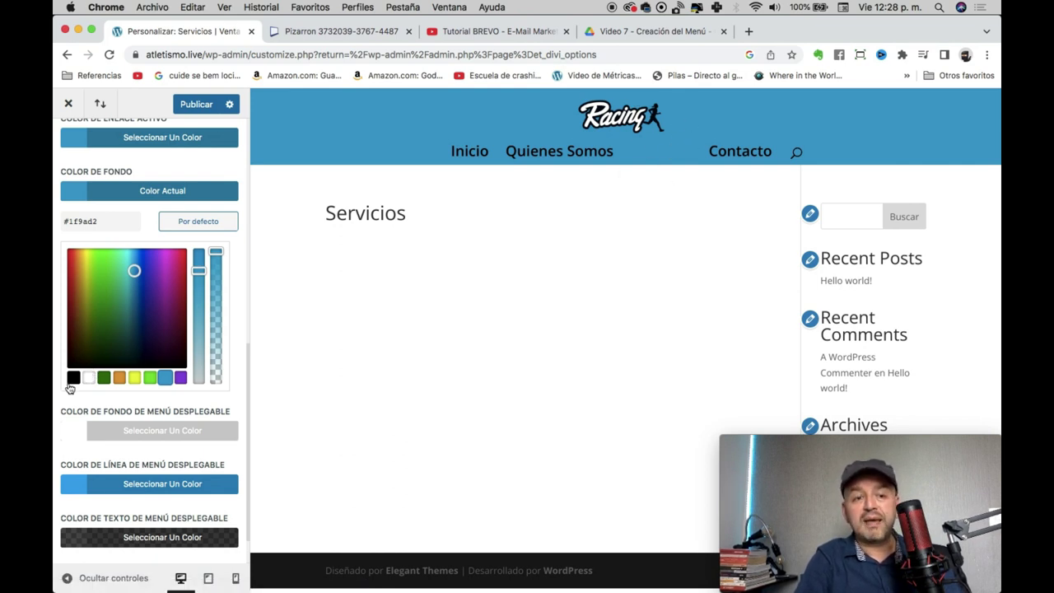
click(73, 378)
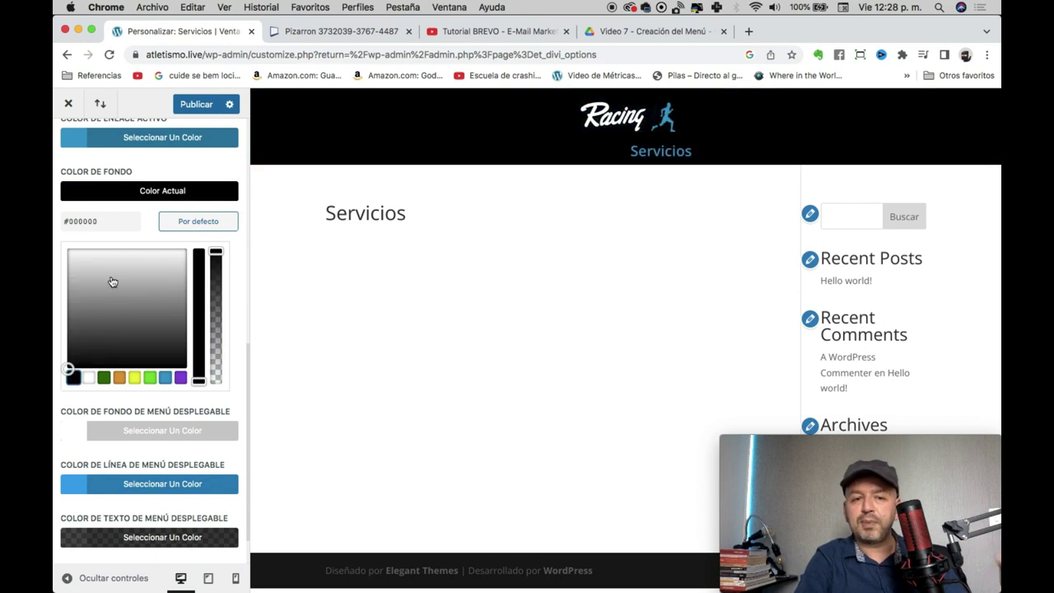
click(99, 252)
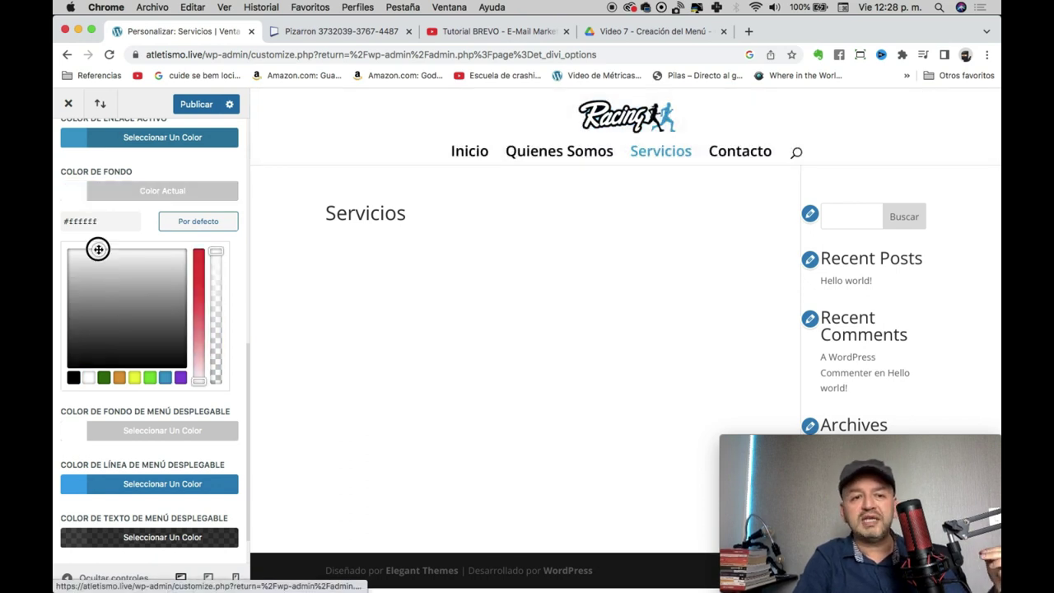
click(100, 260)
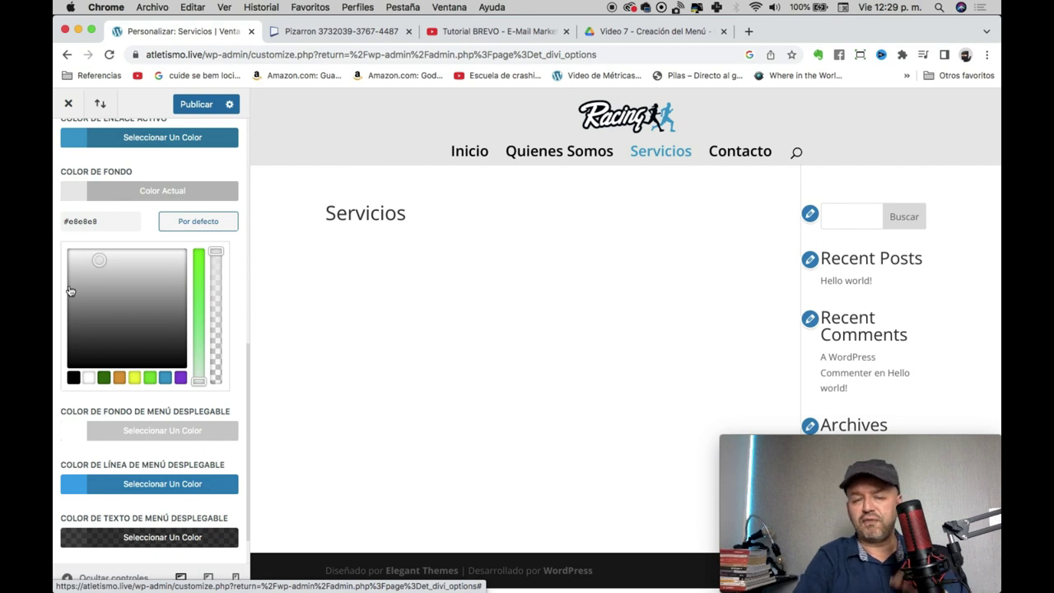
scroll(99, 478, down, 2)
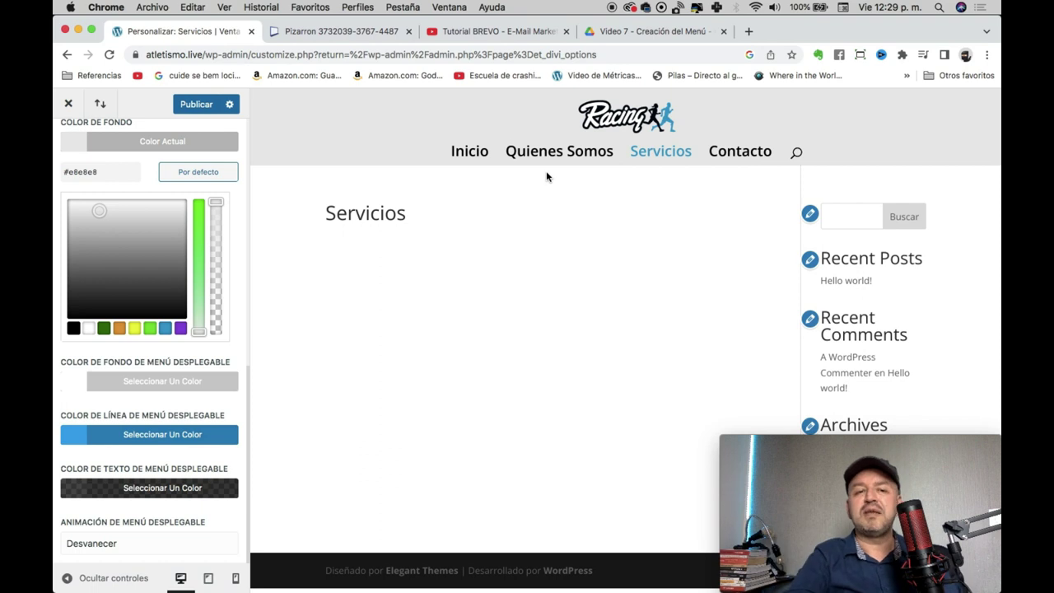
Step: Publish the main menu bar colour changes and return to Cabecera y navegación
click(197, 104)
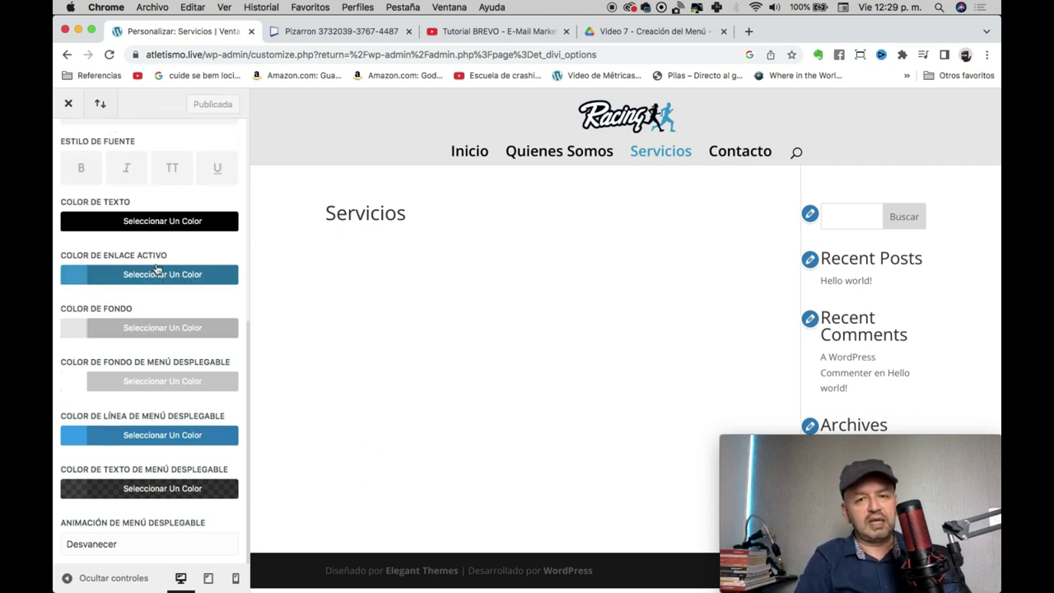
scroll(156, 269, up, 5)
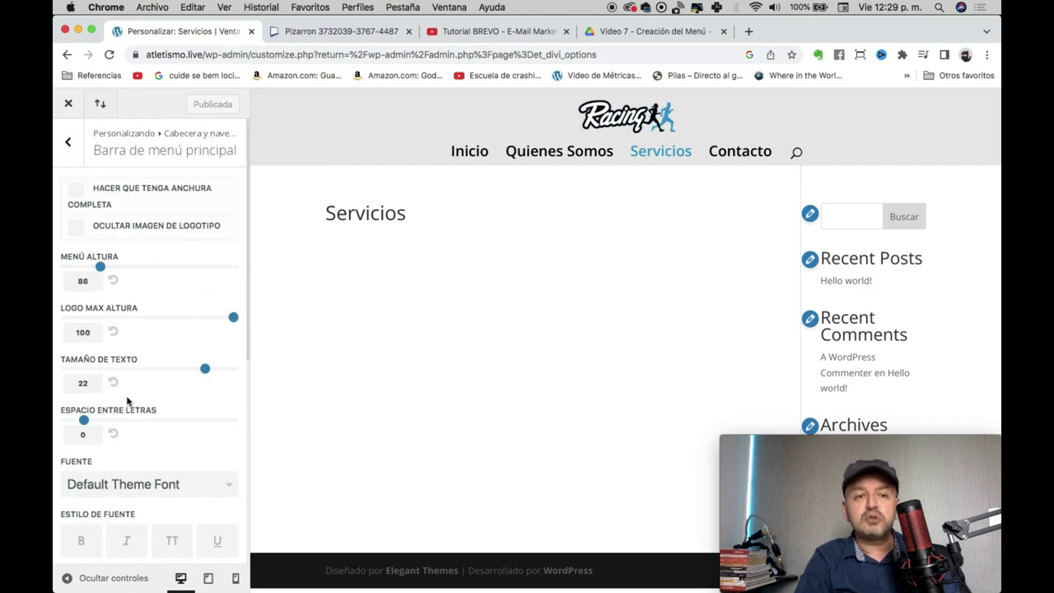
click(71, 144)
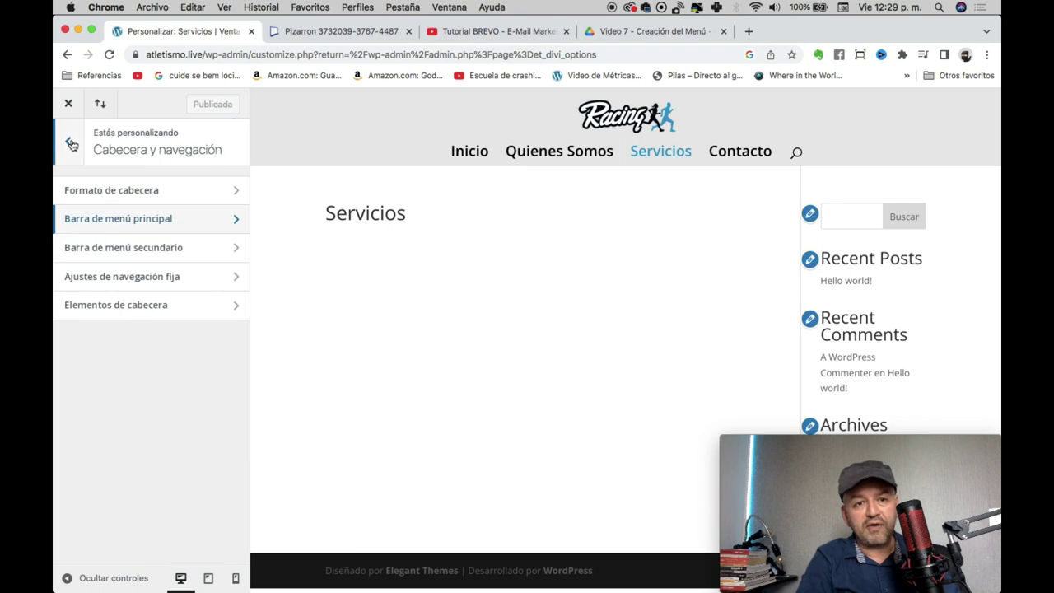
Step: Open Ajustes de navegación fija, showing fixed menu height 40 and text size 14
key(super+Tab)
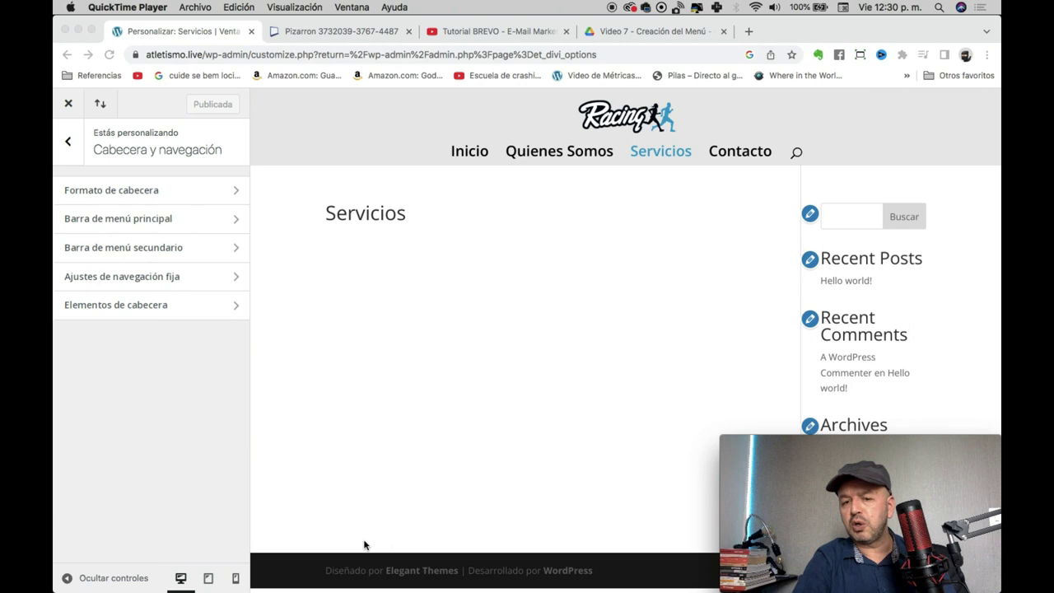
mouse_move(901, 473)
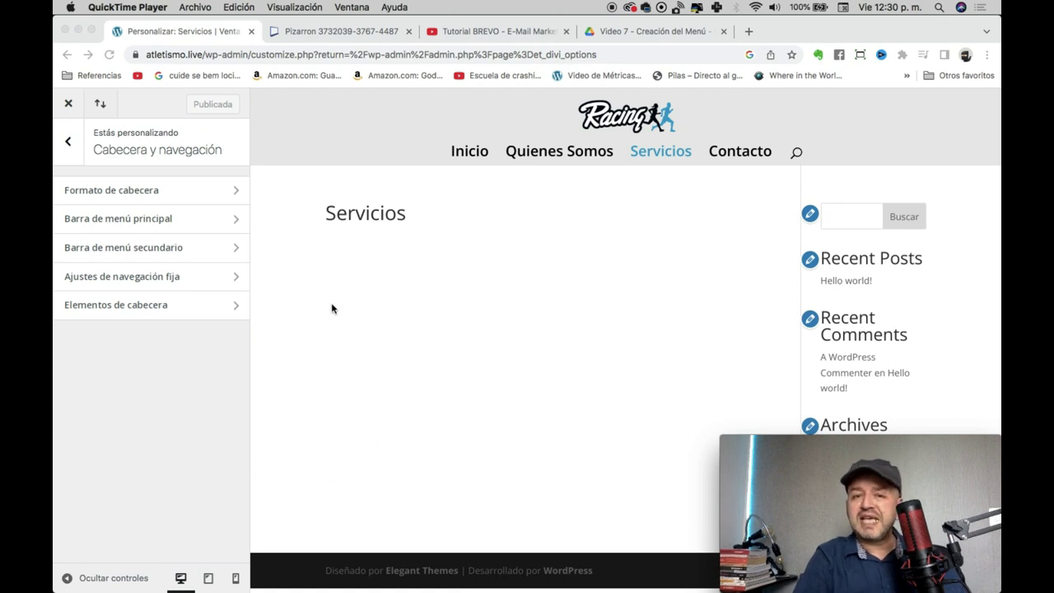
click(156, 288)
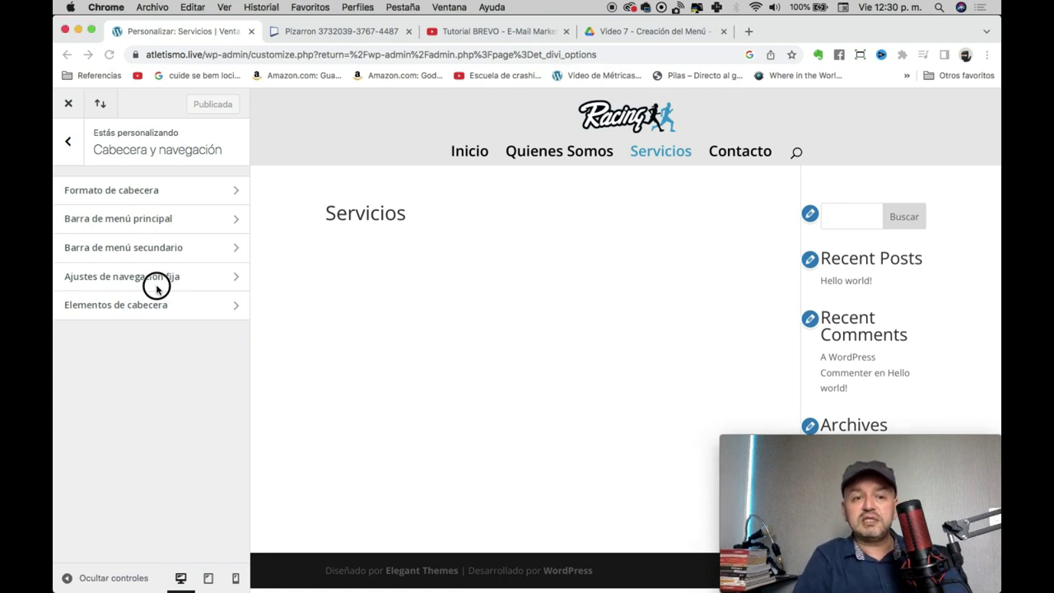
mouse_move(82, 292)
mouse_down()
mouse_move(112, 277)
mouse_move(86, 294)
mouse_up()
click(106, 279)
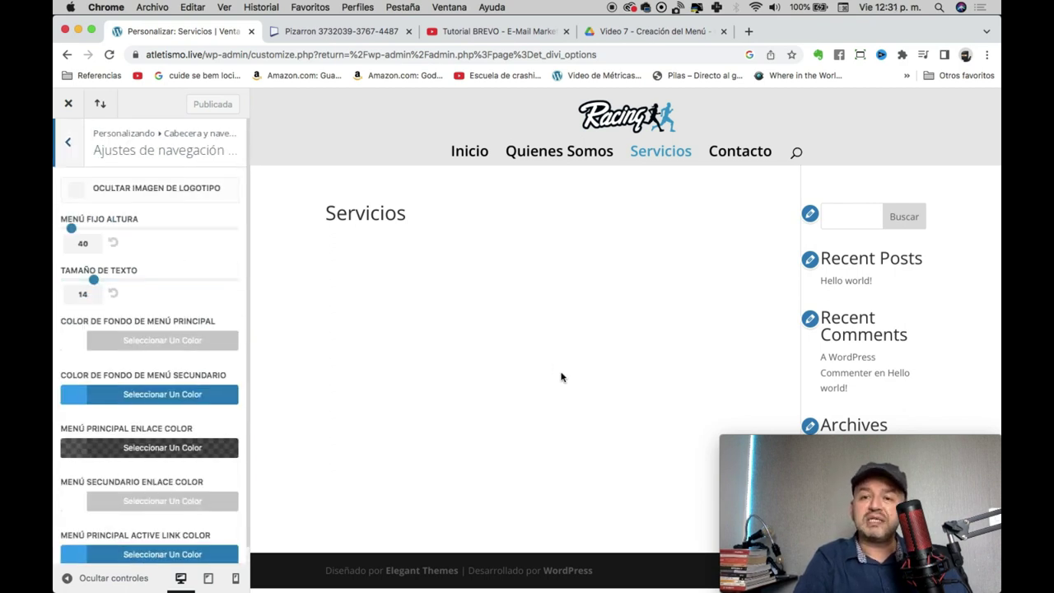
key(super+plus)
key(super+plus)
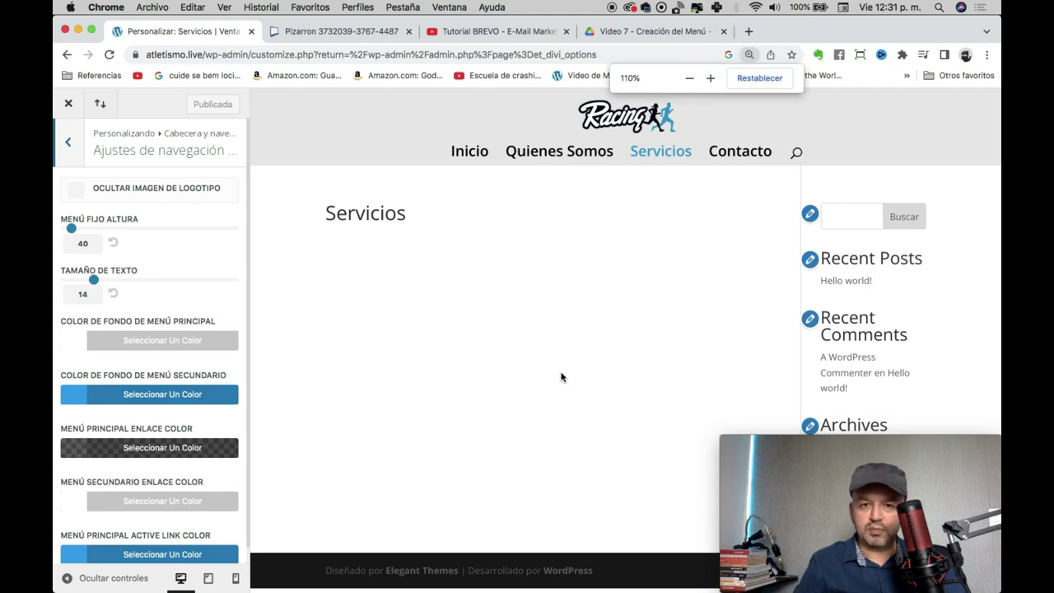
key(super+minus)
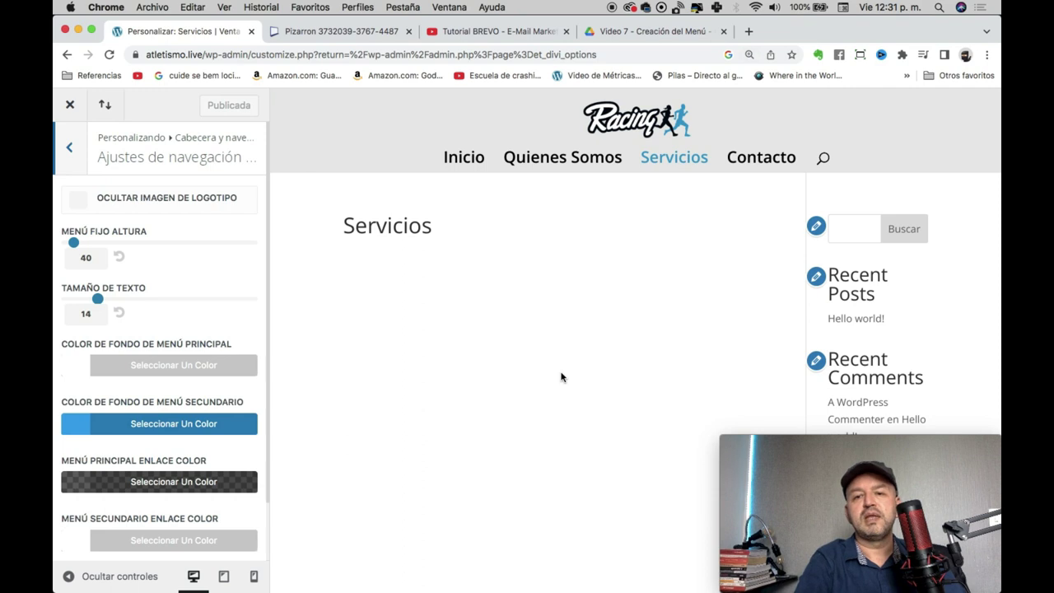
scroll(565, 439, down, 2)
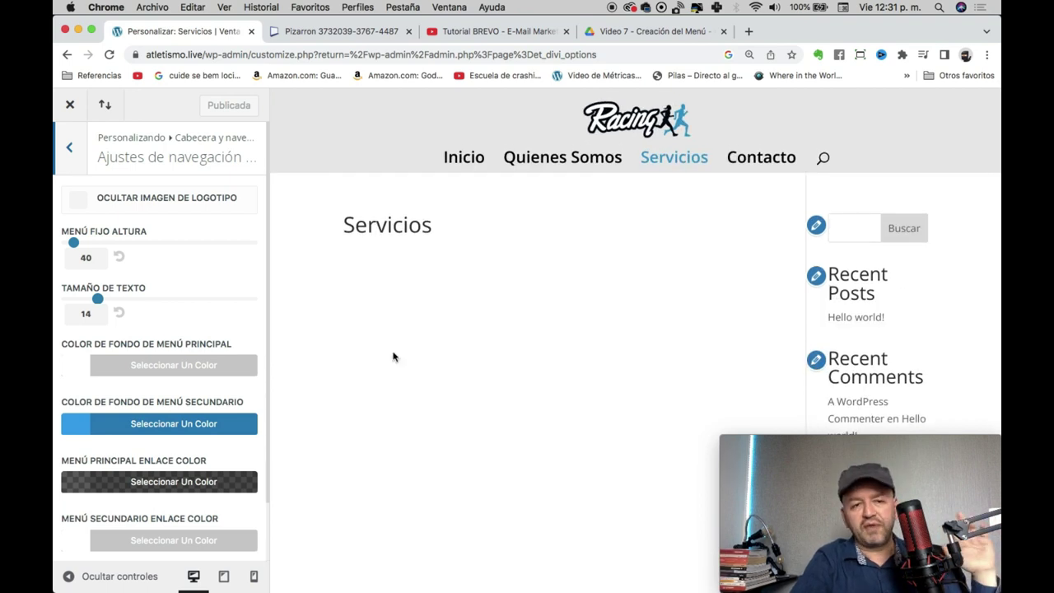
Step: Enable Ocultar imagen de logotipo for the fixed navigation
click(77, 200)
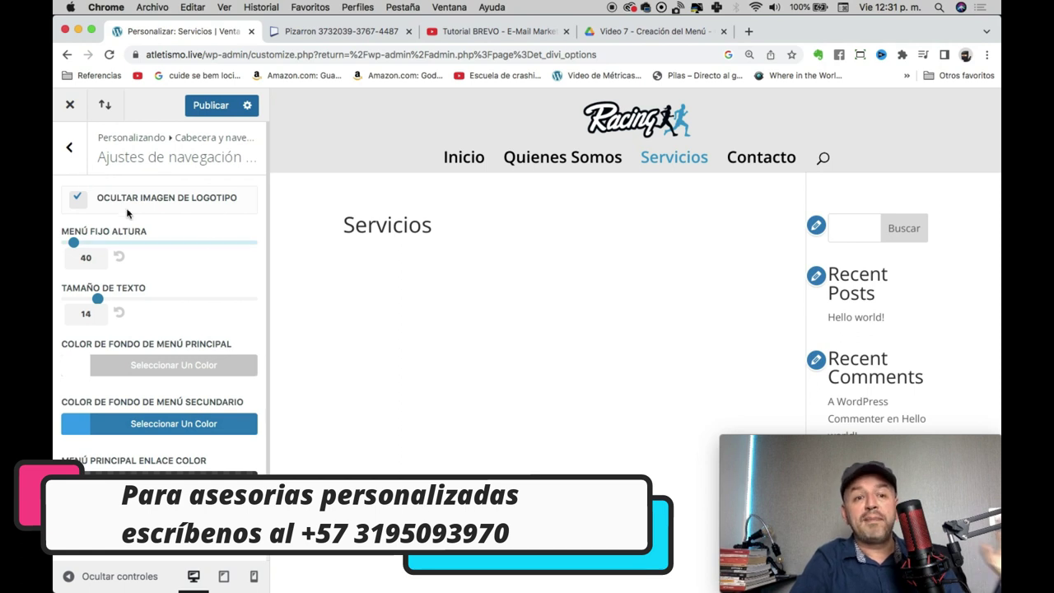
scroll(459, 394, down, 2)
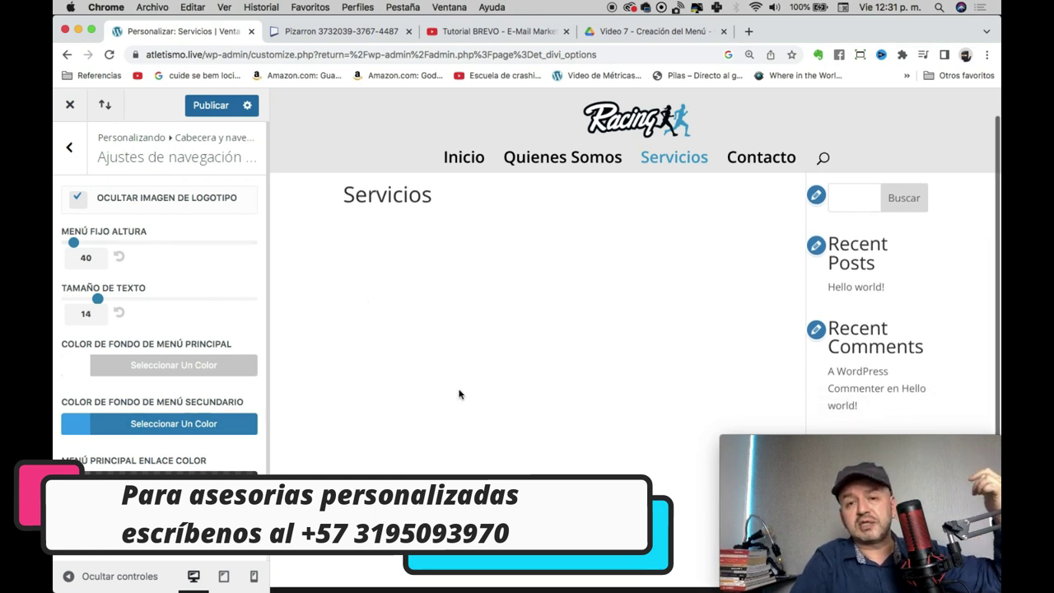
scroll(507, 512, down, 2)
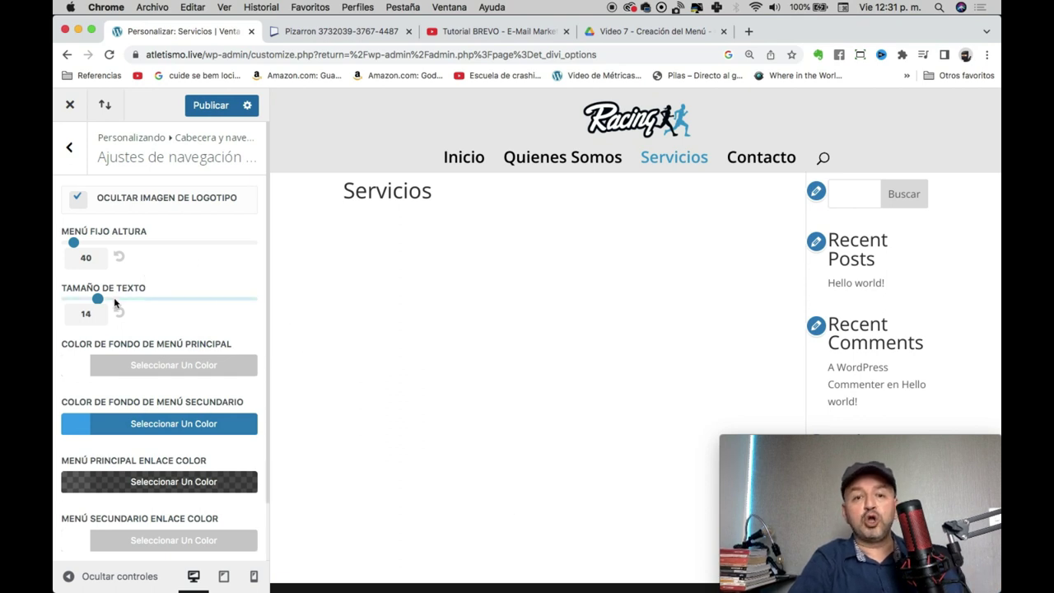
scroll(522, 439, down, 2)
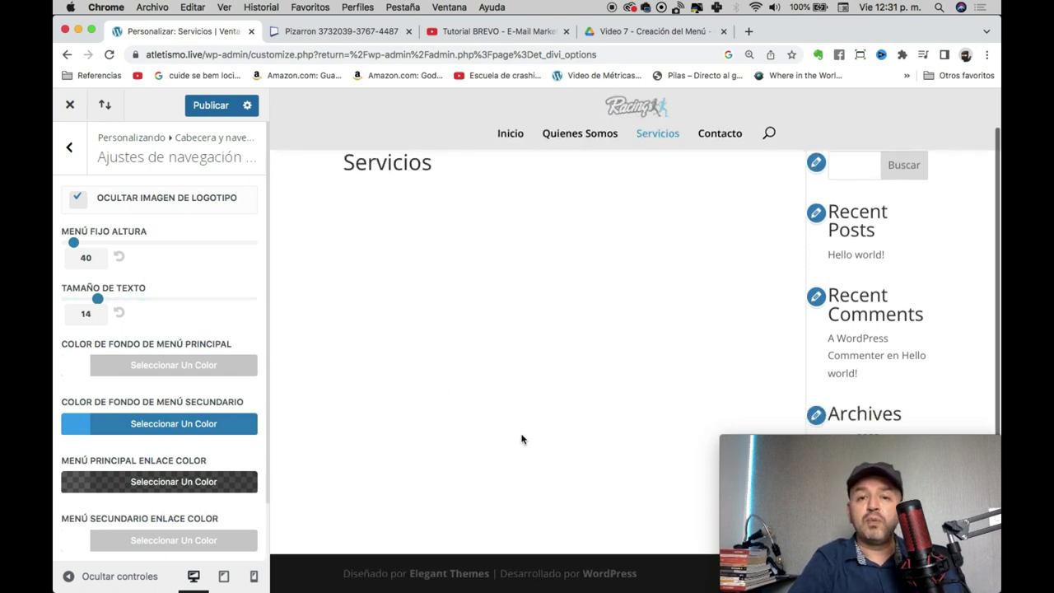
scroll(523, 429, up, 1)
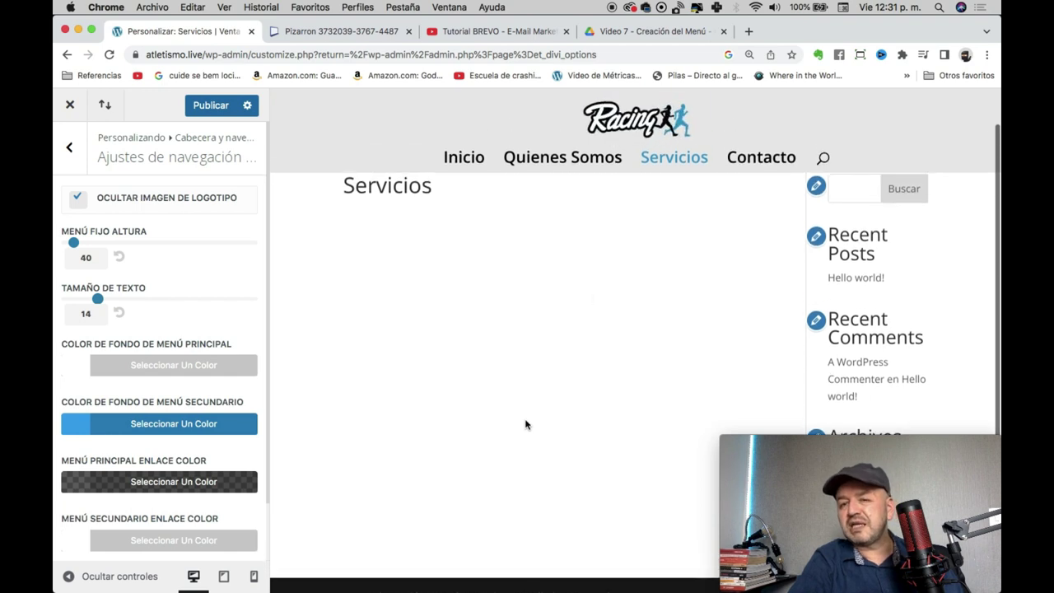
scroll(600, 272, down, 1)
scroll(600, 264, up, 1)
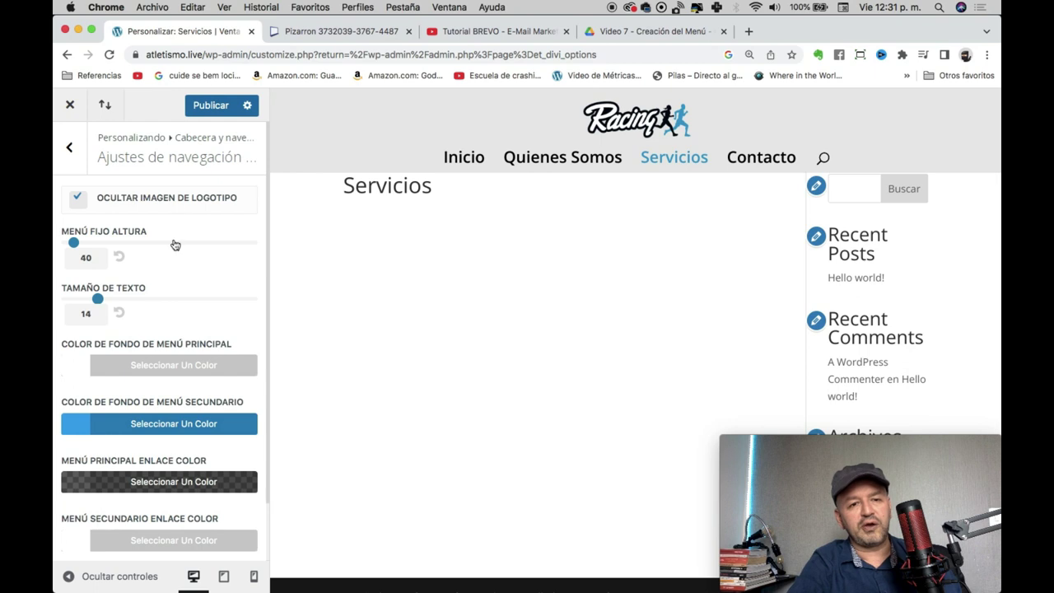
Step: Raise the fixed menu Tamaño de texto from 14 to 16
drag(97, 298, 170, 308)
drag(99, 298, 128, 298)
scroll(555, 382, down, 3)
scroll(555, 381, up, 3)
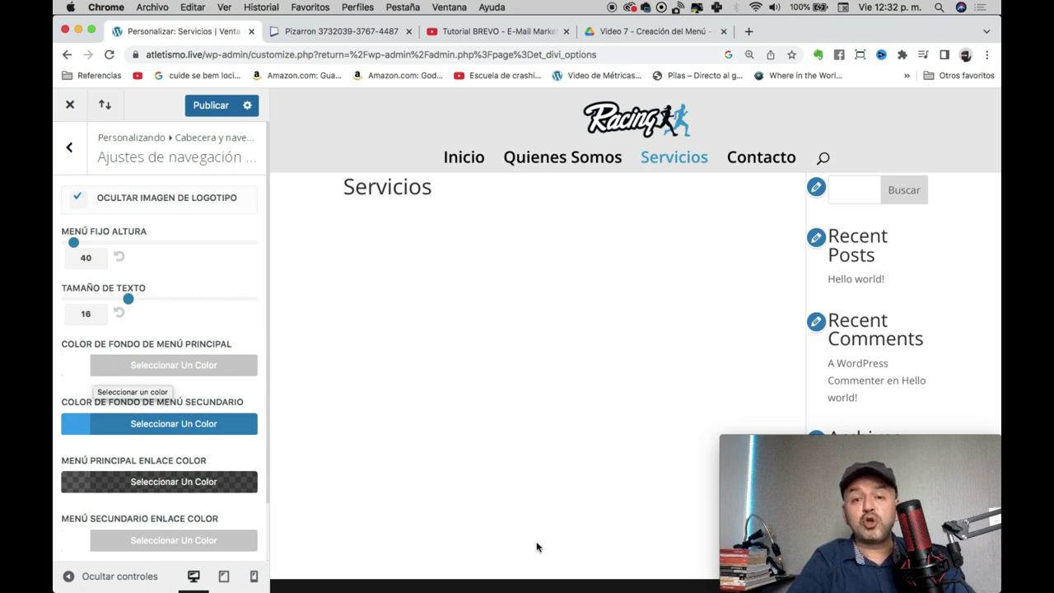
scroll(536, 542, down, 1)
scroll(536, 542, up, 1)
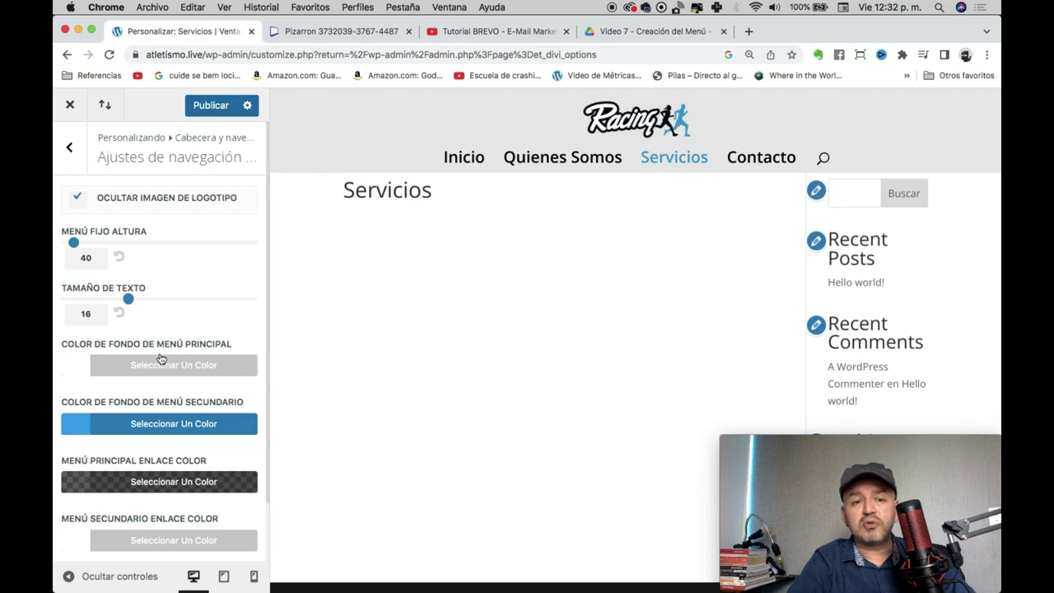
Step: Set the fixed main menu background colour to the blue #1f9ad2 swatch
click(163, 364)
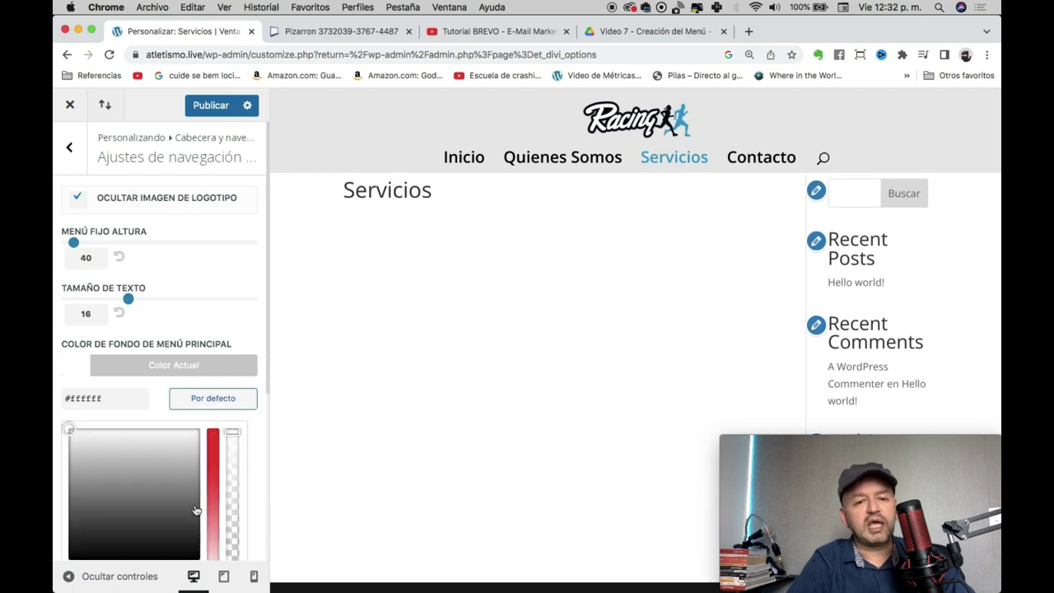
scroll(196, 511, down, 2)
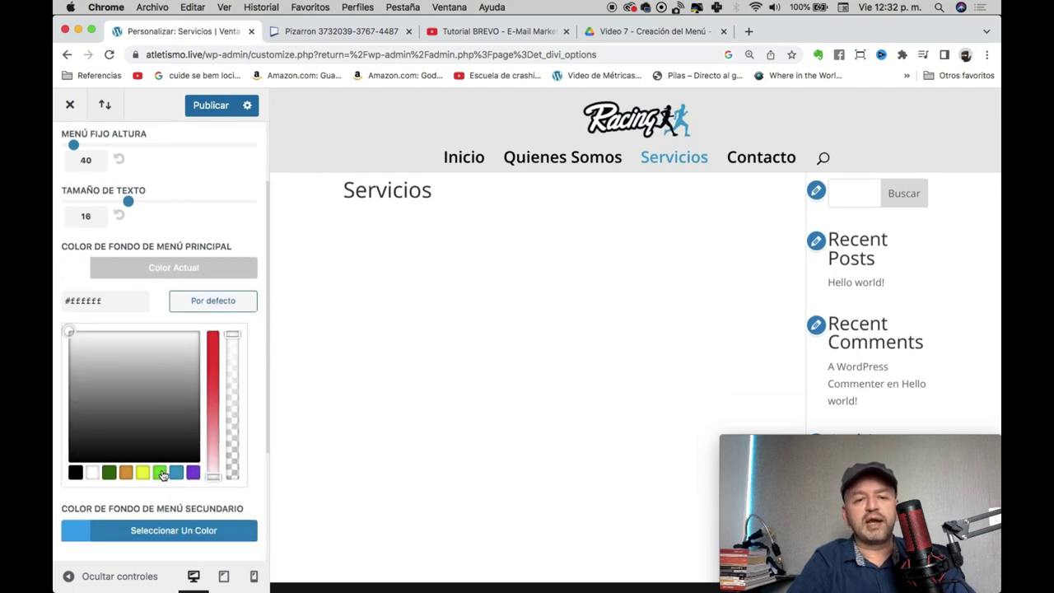
click(173, 472)
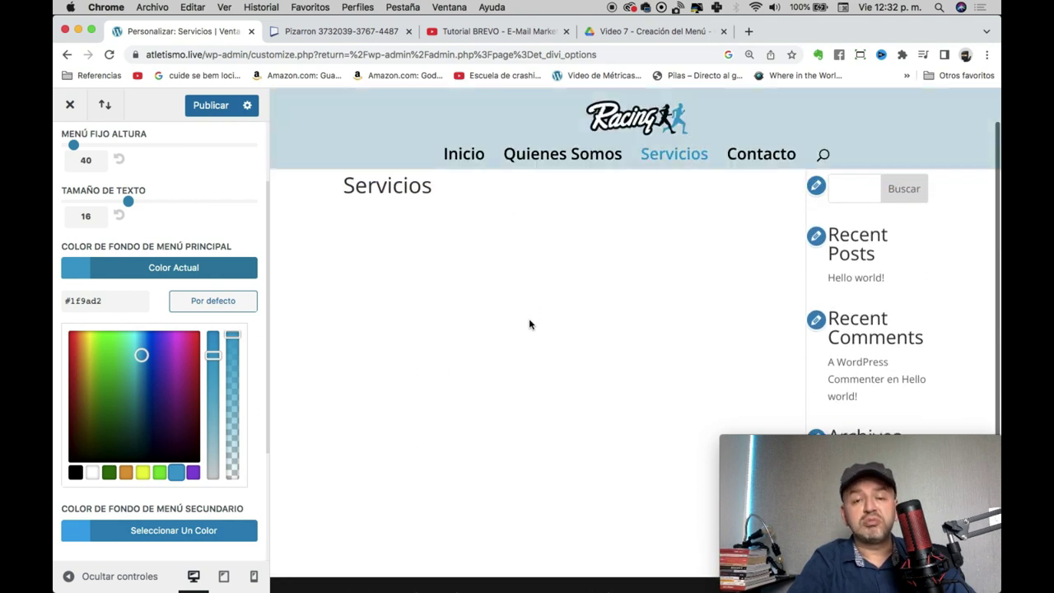
Step: Set the Menú Principal Active Link Color to black
scroll(246, 448, down, 2)
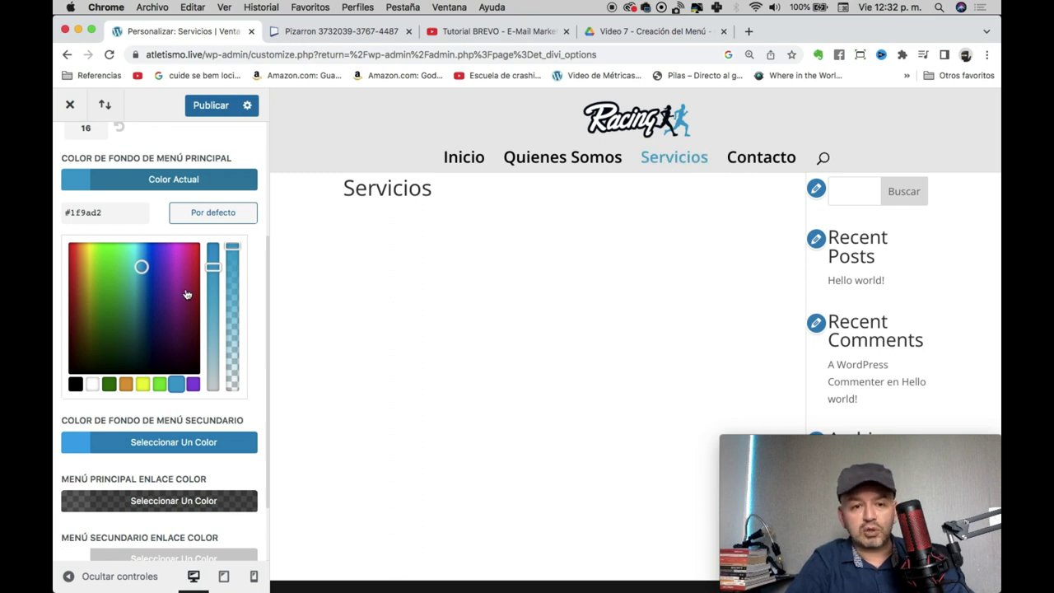
scroll(212, 407, down, 1)
scroll(211, 406, down, 4)
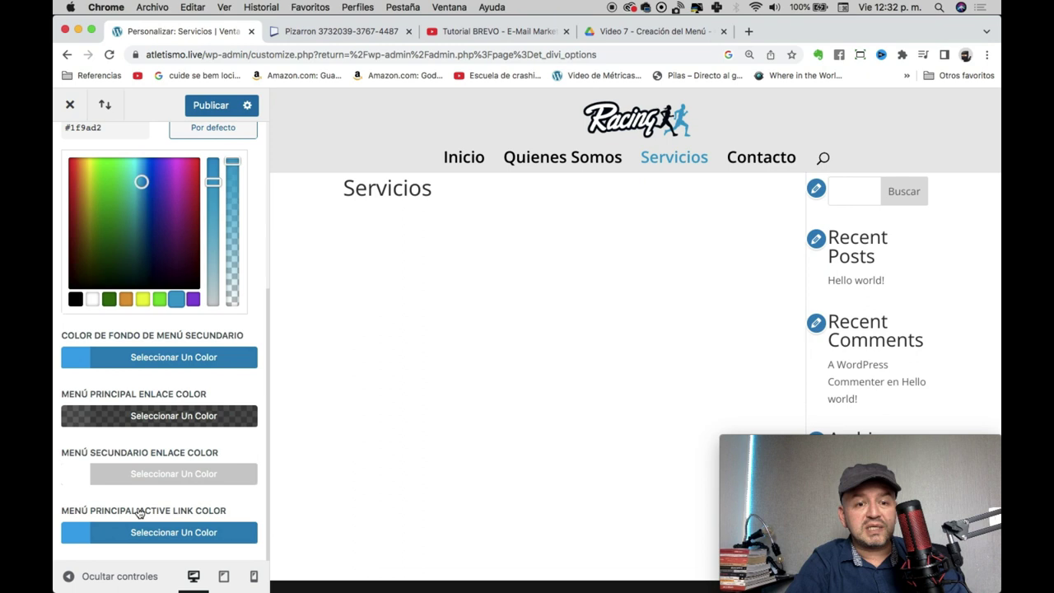
click(194, 533)
scroll(81, 554, down, 1)
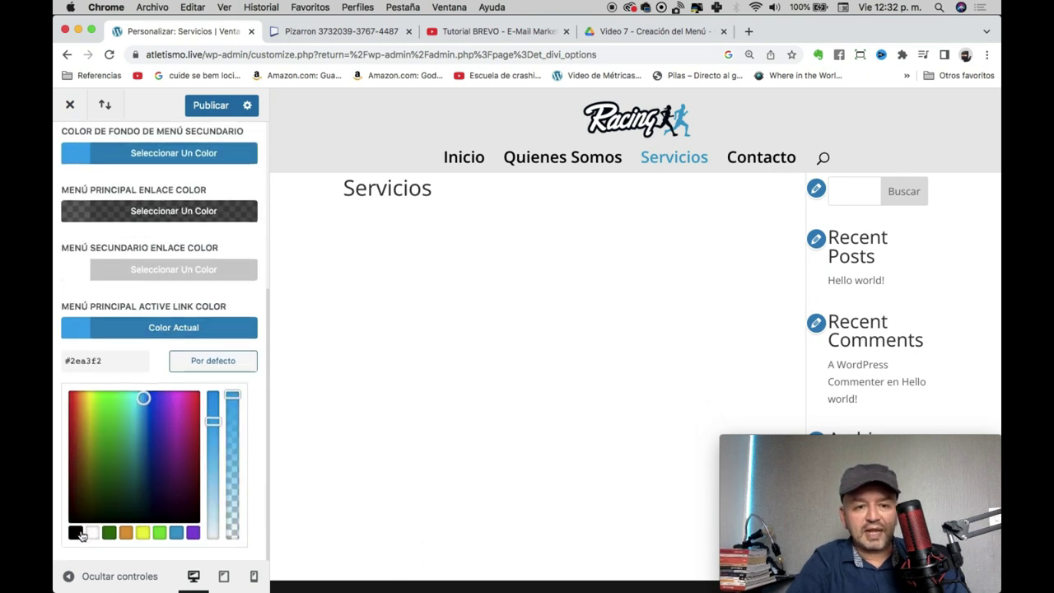
click(75, 532)
scroll(553, 525, down, 2)
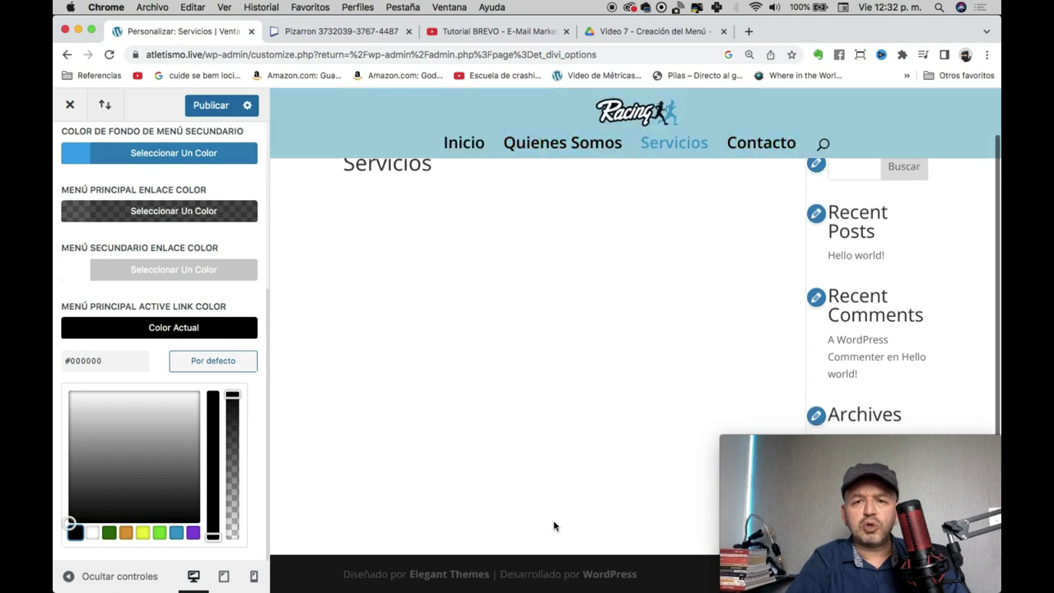
scroll(554, 525, up, 2)
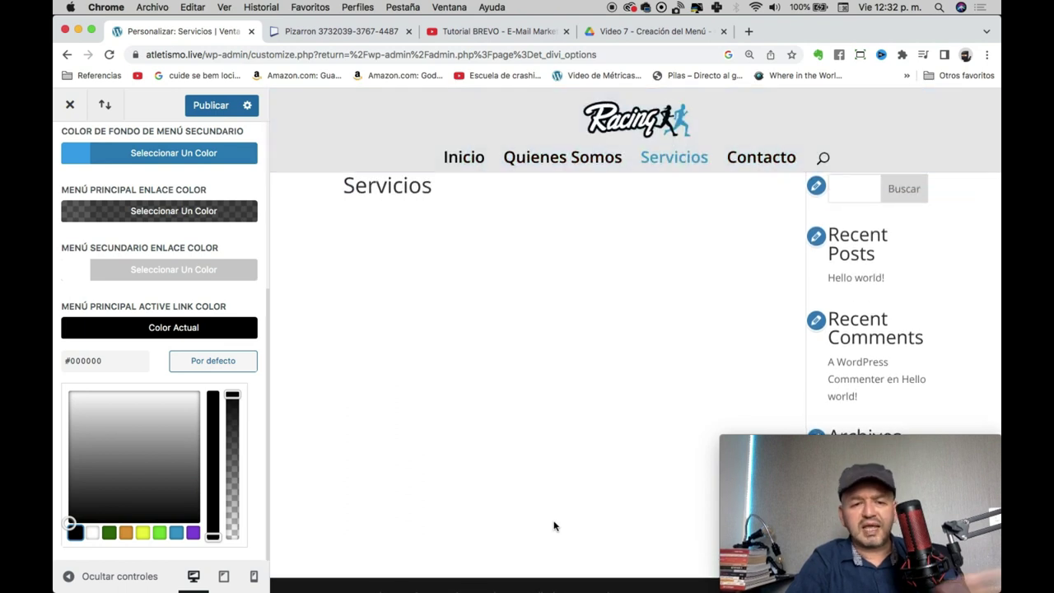
click(213, 361)
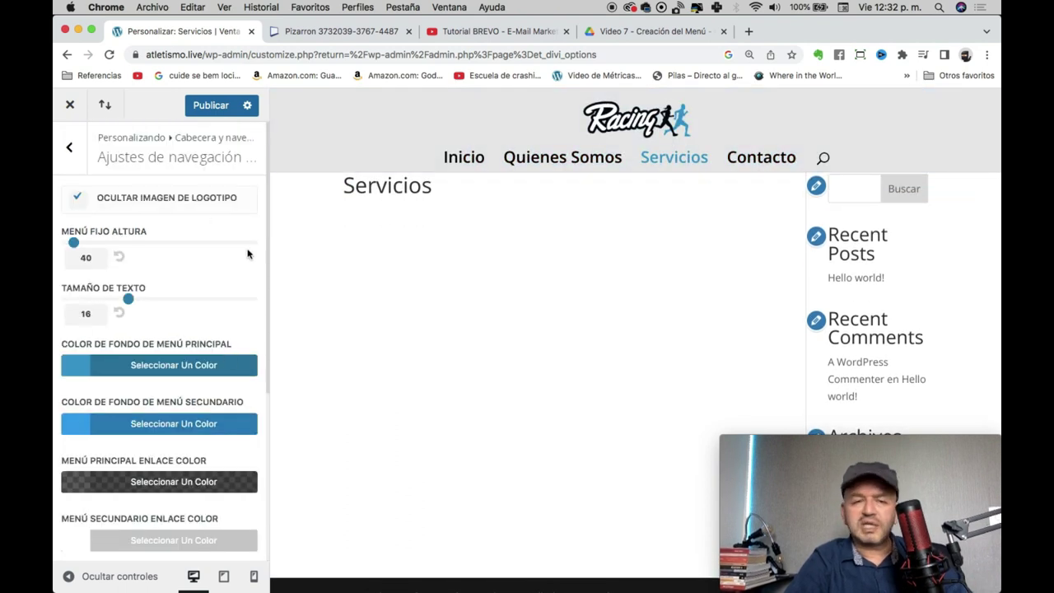
Step: Publish the fixed navigation settings, then uncheck Mostrar icono de búsqueda in Elementos de cabecera
click(211, 105)
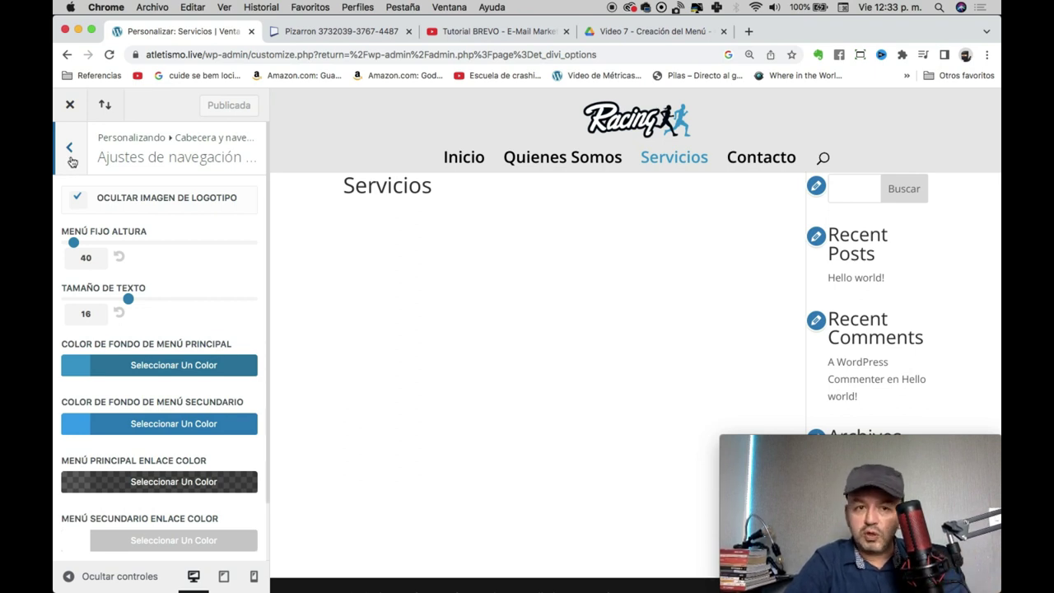
click(70, 155)
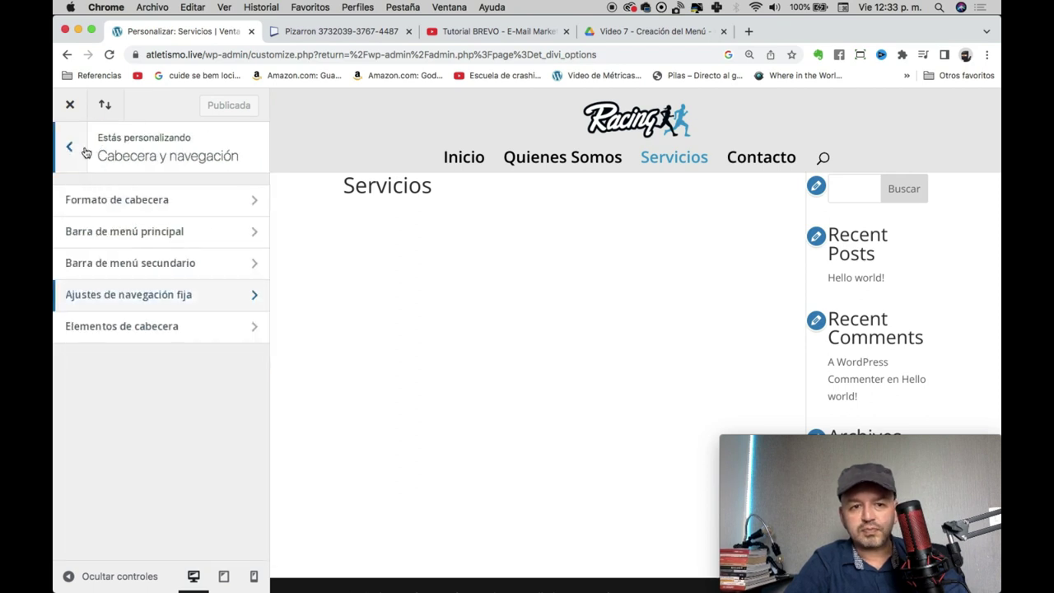
click(127, 330)
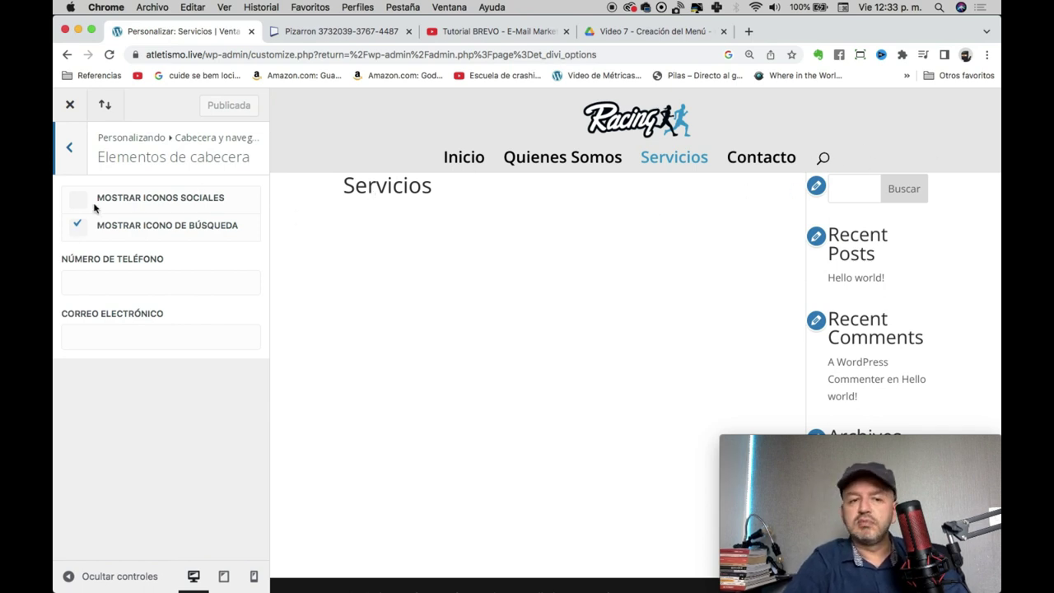
click(78, 224)
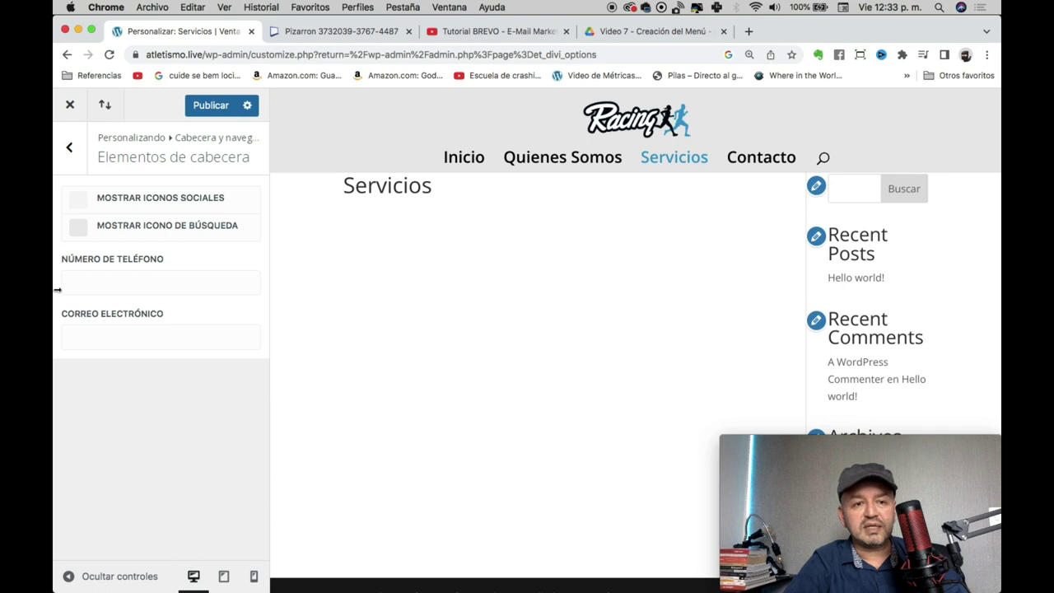
Step: Publish the header element changes and close the customizer
click(113, 276)
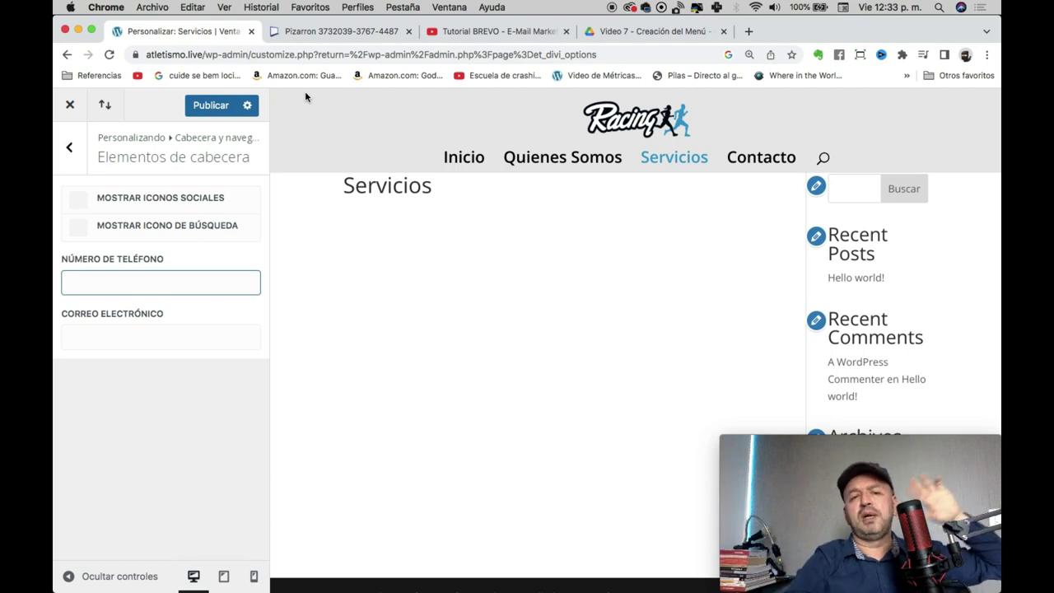
click(209, 107)
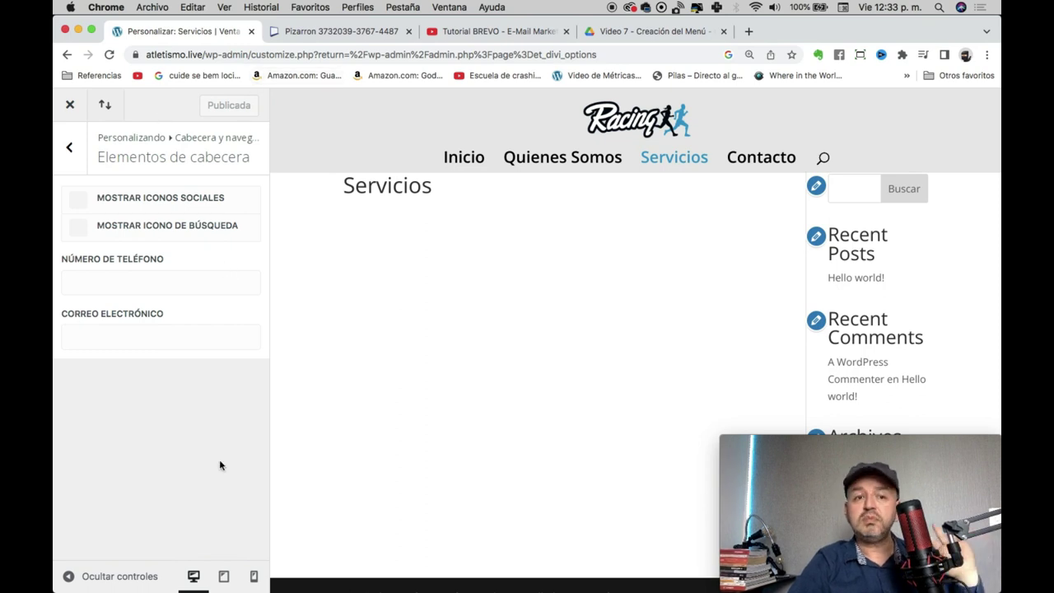
click(69, 147)
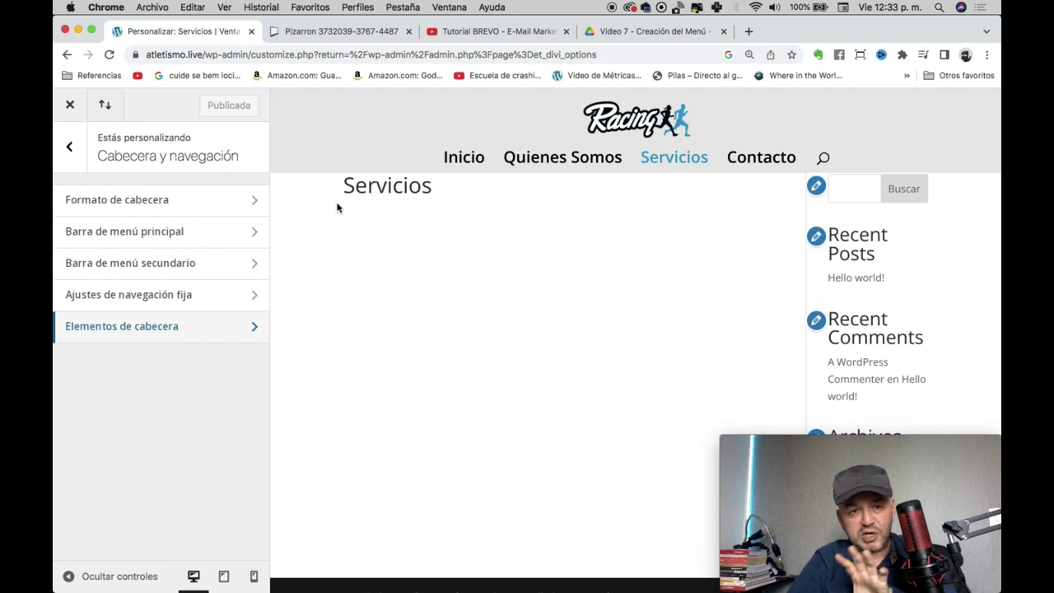
click(71, 107)
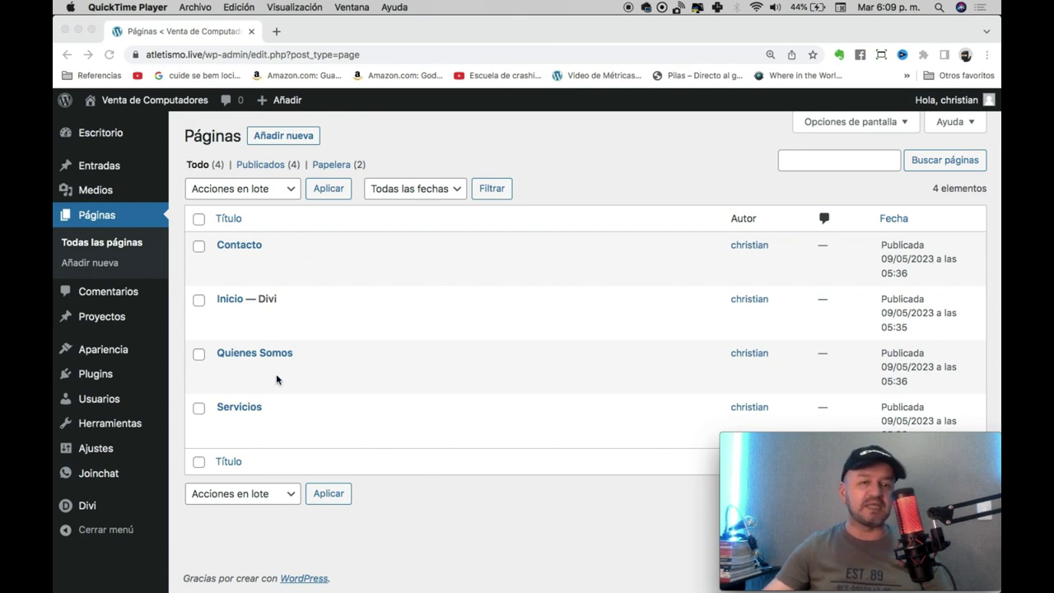
Step: Open the Quienes Somos page with Editar con Divi from the Páginas list
click(466, 137)
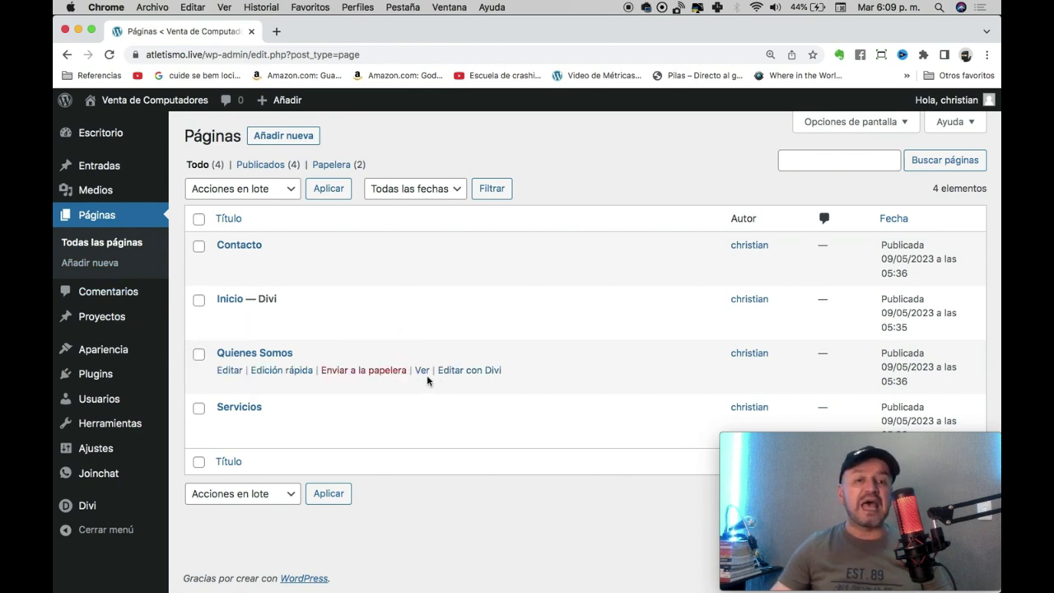
click(494, 371)
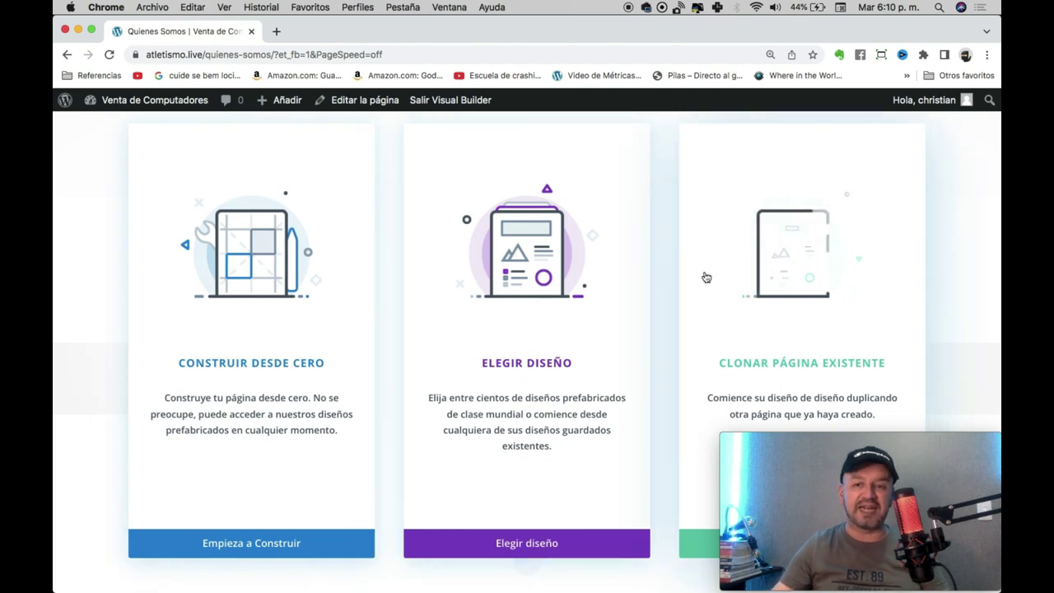
Step: Start building Quienes Somos from scratch with Empieza a Construir
click(258, 543)
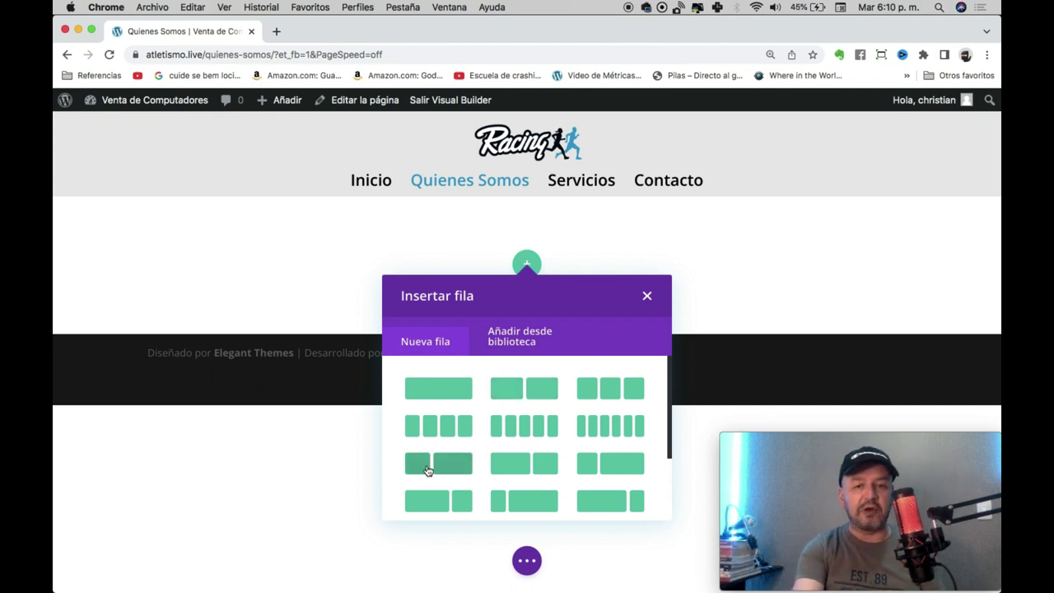
scroll(518, 435, down, 3)
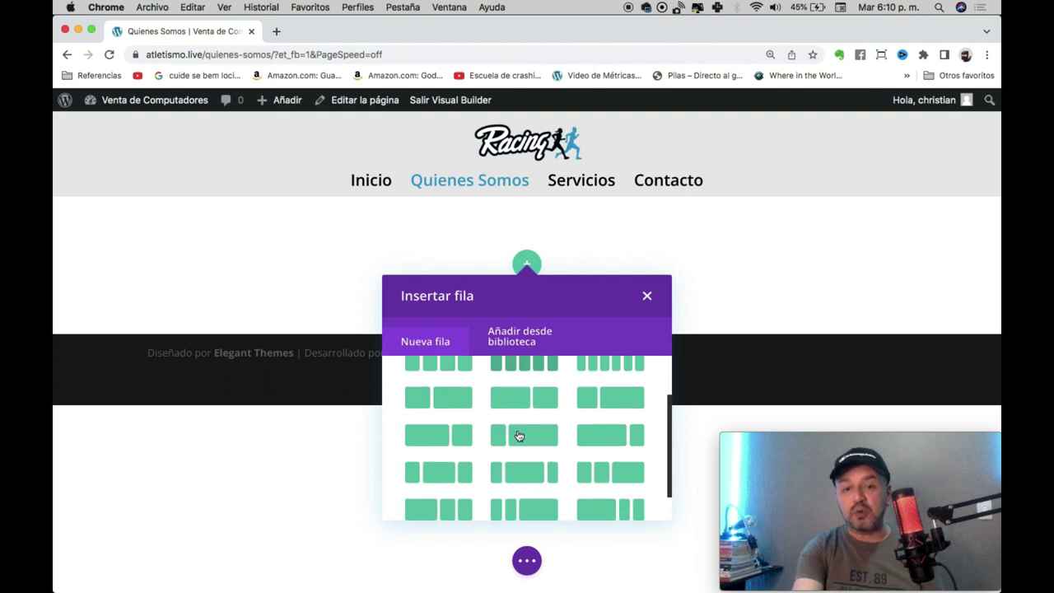
scroll(518, 435, up, 4)
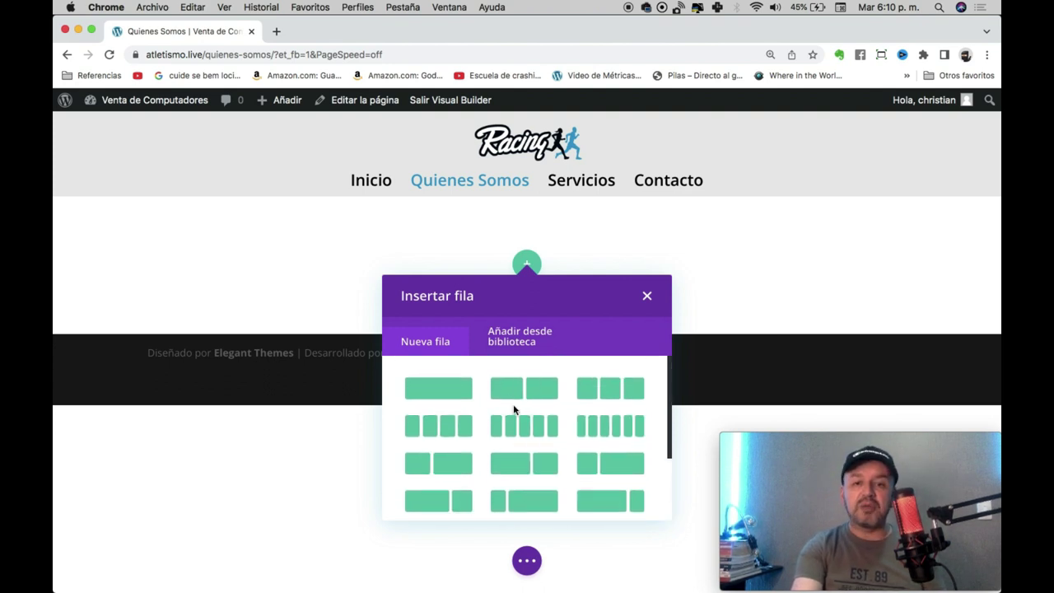
Step: Add a two-column row and save an Imagen module in its left column
click(508, 393)
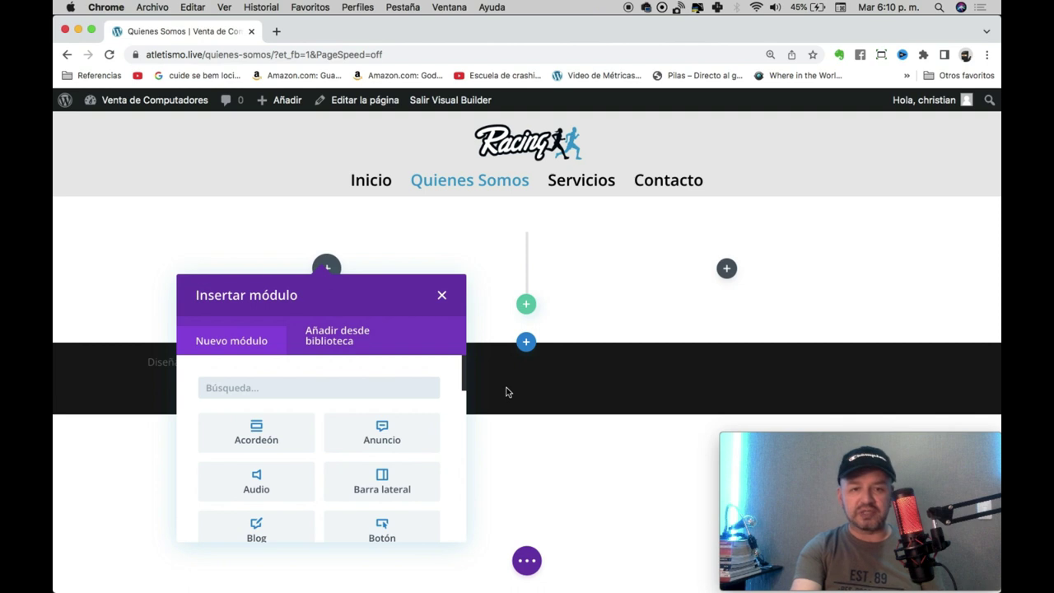
scroll(416, 490, down, 5)
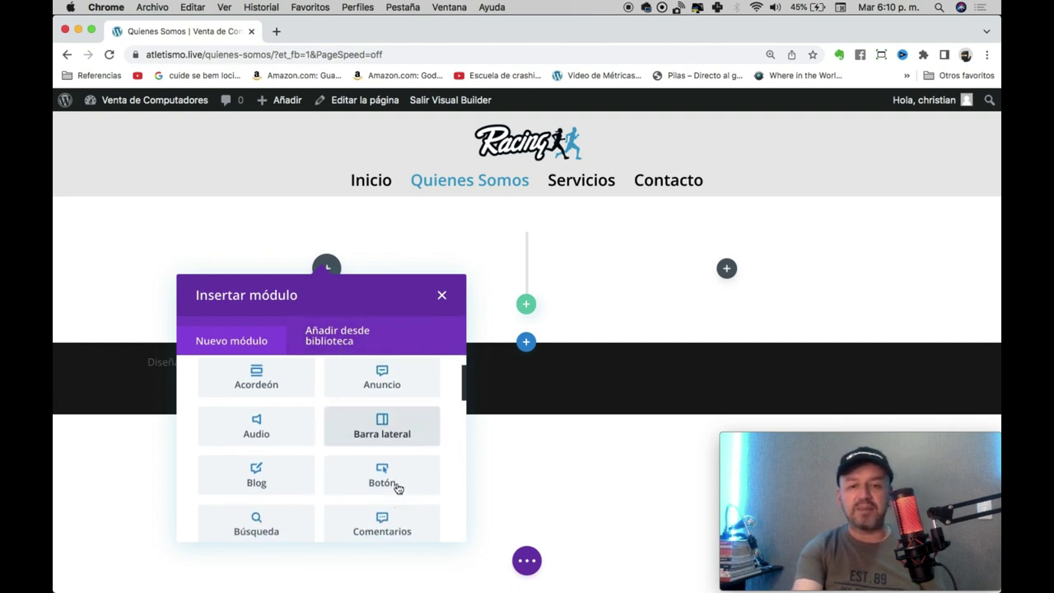
scroll(397, 488, down, 5)
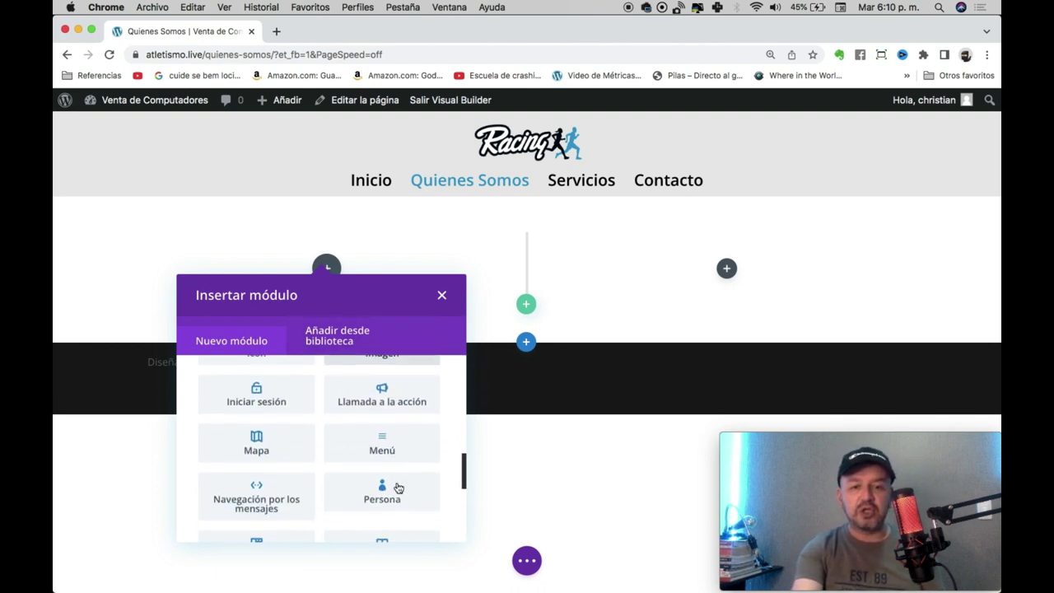
scroll(397, 487, up, 2)
click(380, 422)
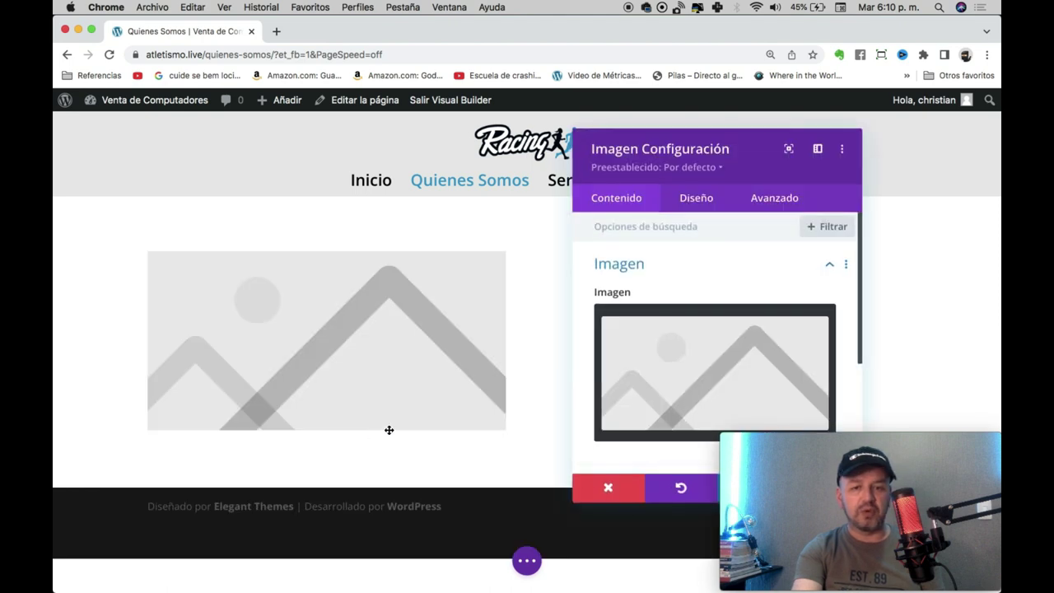
drag(695, 142, 478, 124)
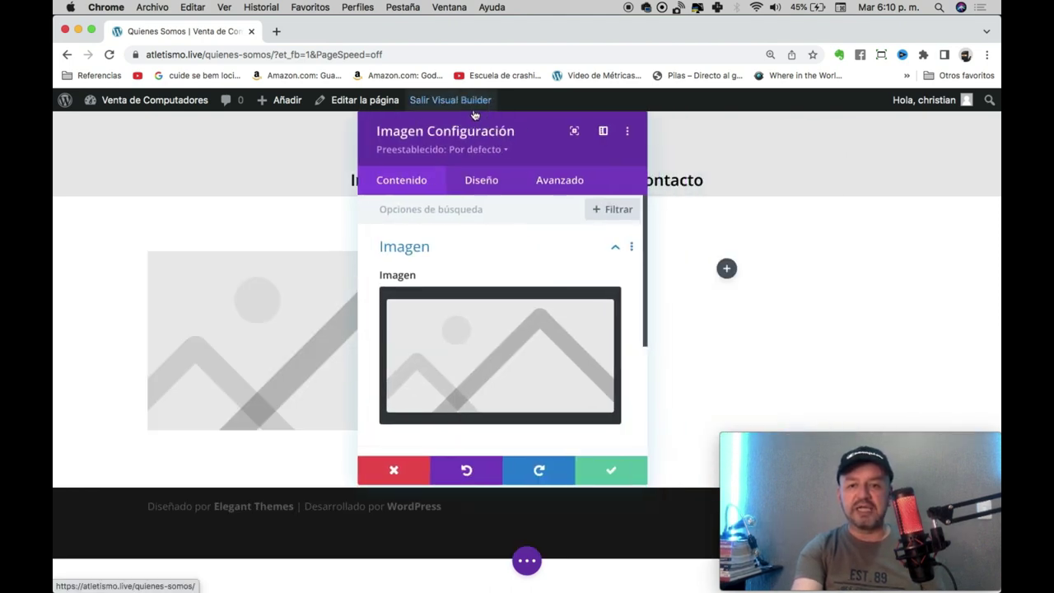
click(614, 471)
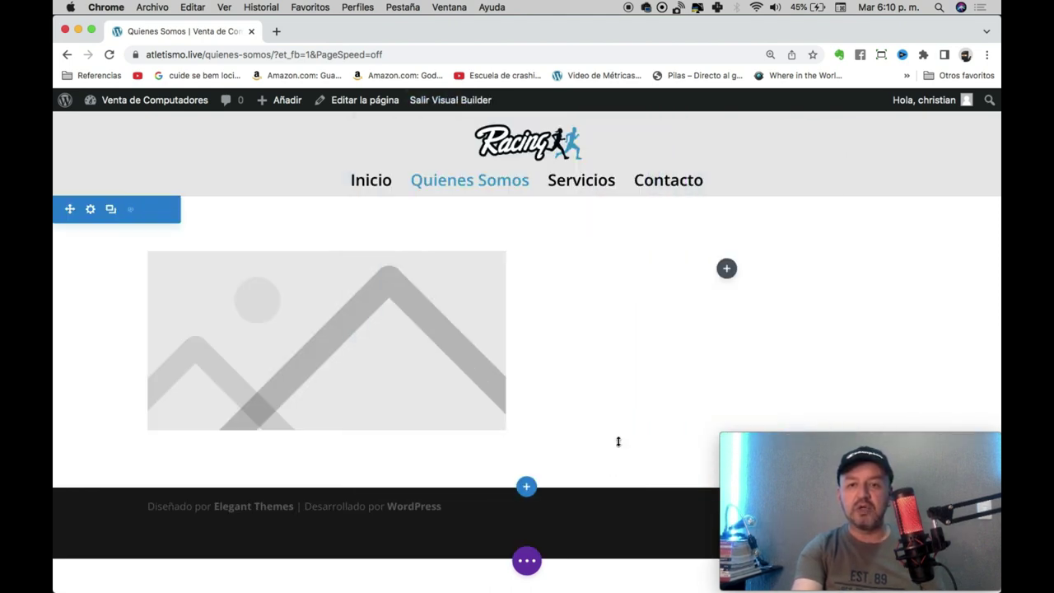
Step: Add and save a Formulario de contacto module in the right column
click(728, 267)
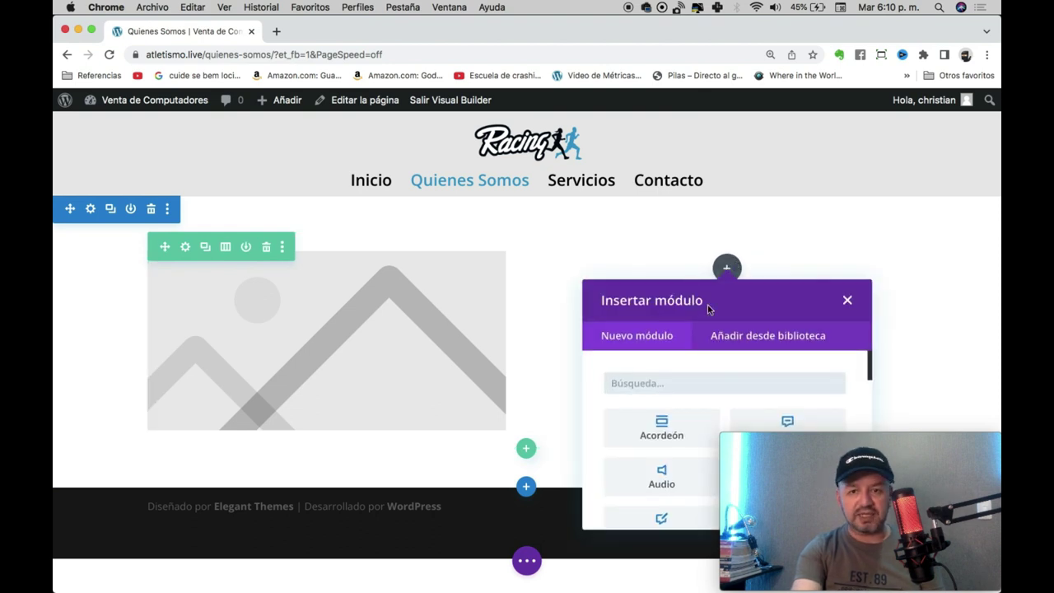
scroll(677, 428, down, 5)
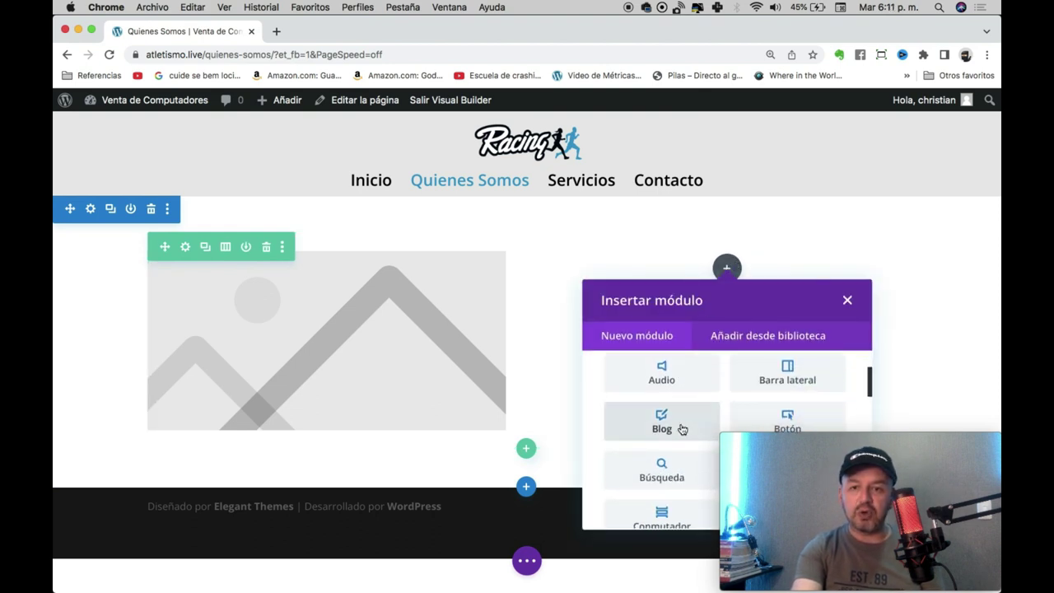
scroll(682, 429, down, 8)
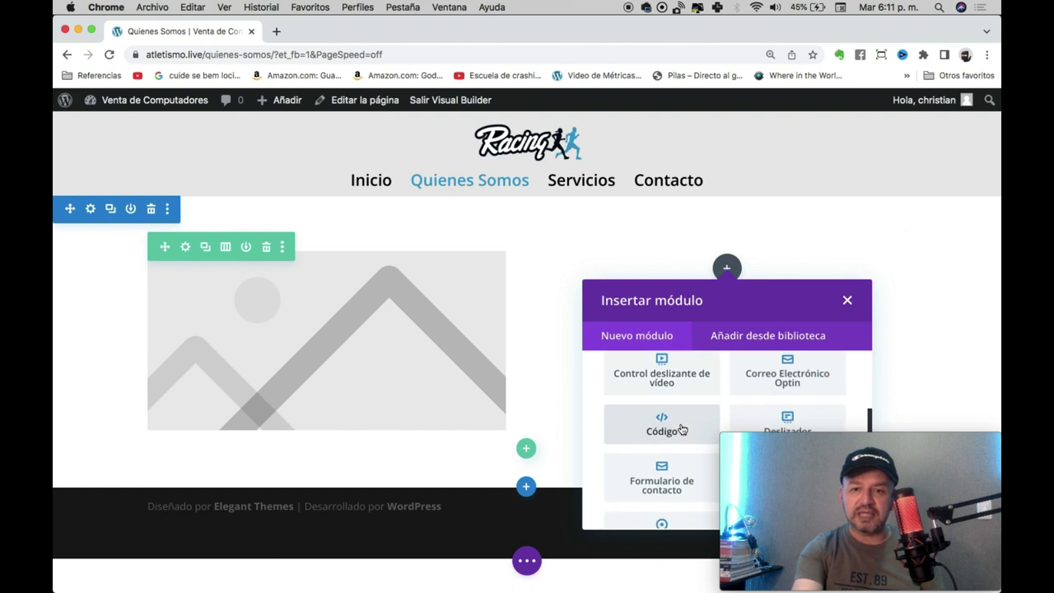
scroll(682, 430, up, 2)
click(659, 383)
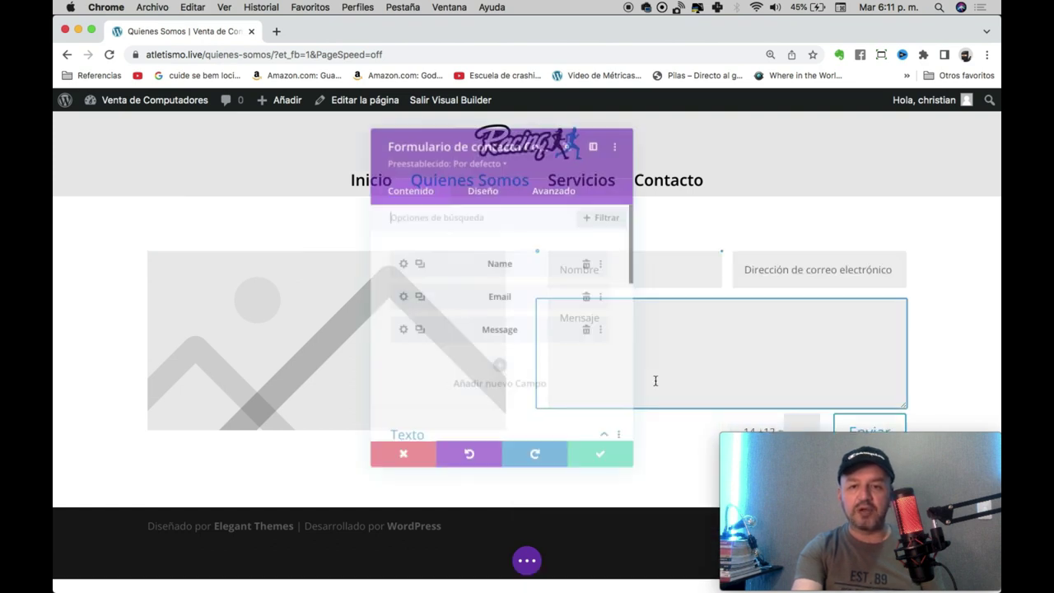
click(609, 472)
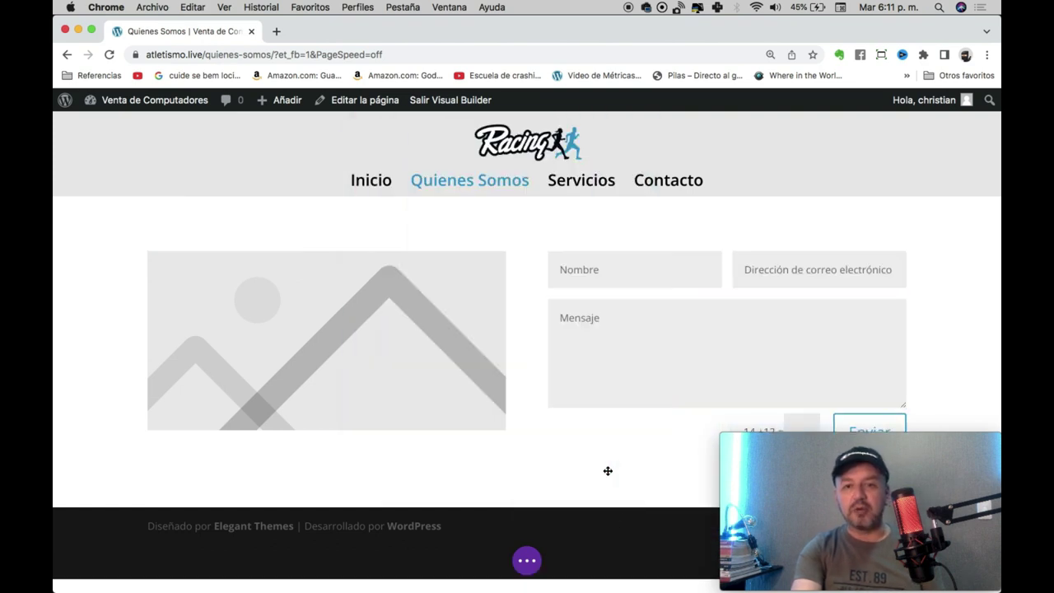
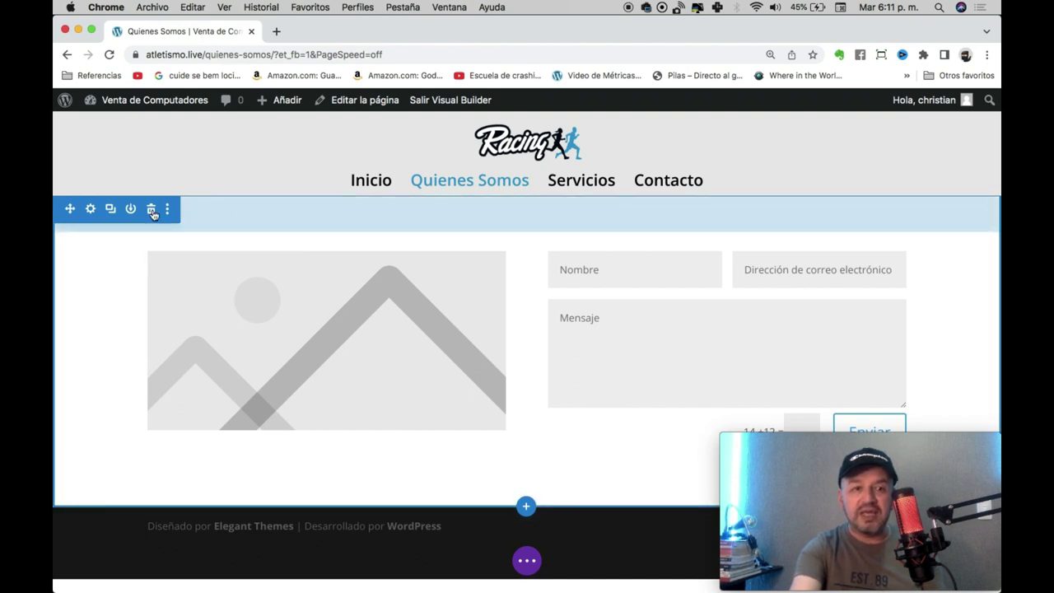
Step: Open the contact section's settings and expand its Fondo background options
scroll(90, 216, up, 5)
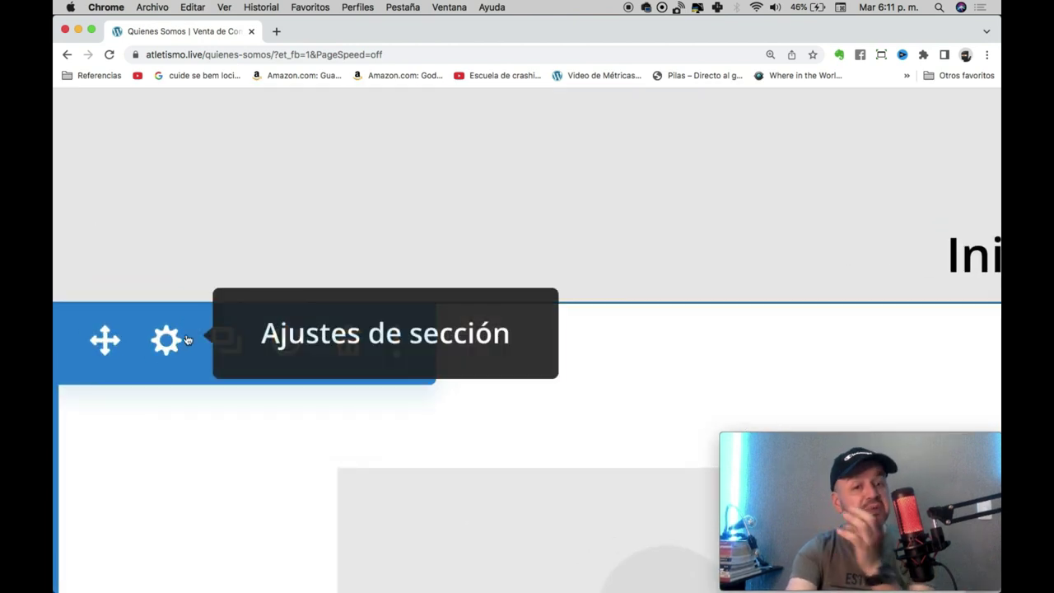
click(188, 339)
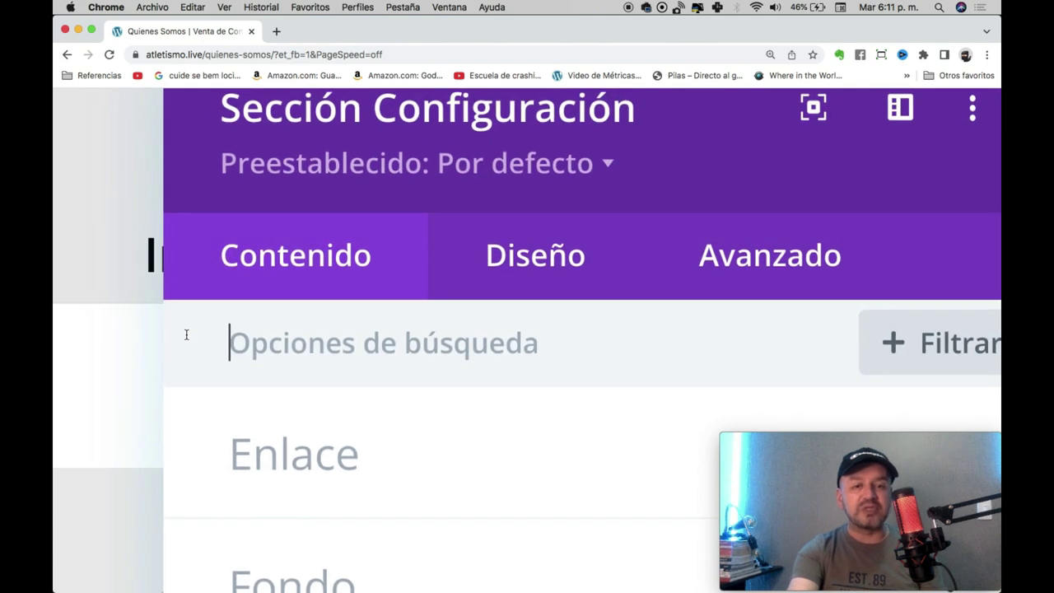
scroll(155, 292, down, 5)
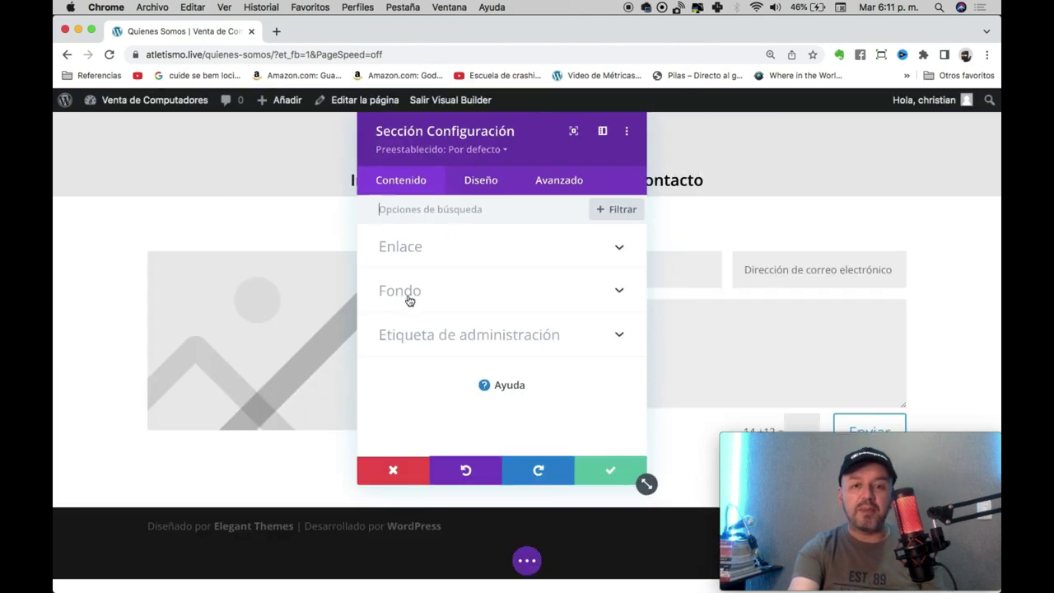
click(404, 291)
Step: Preview the Gradient, Image, Video and Pattern background tabs without applying any
scroll(464, 338, down, 3)
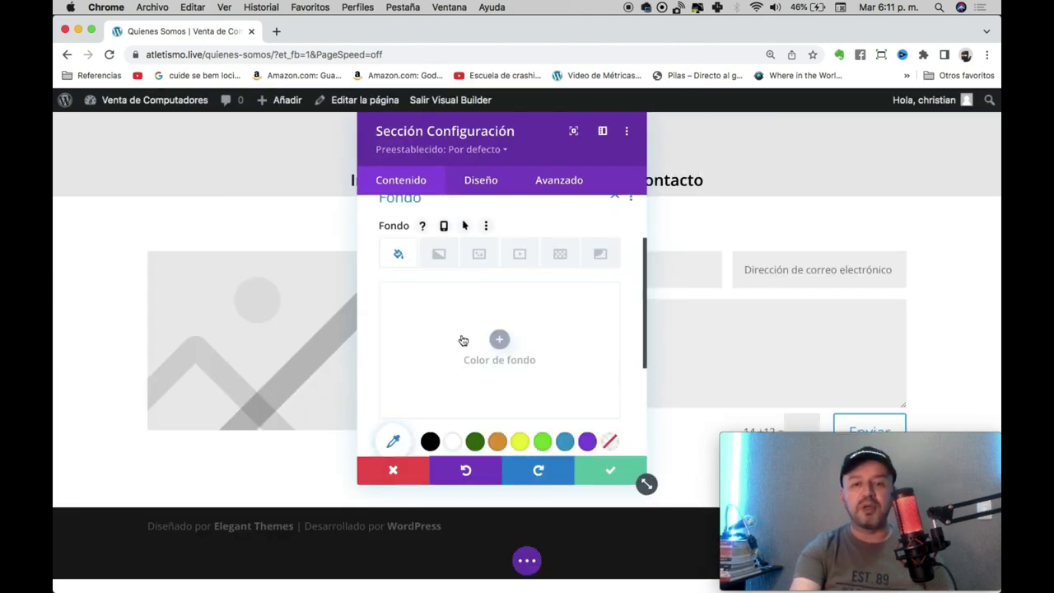
scroll(486, 338, up, 2)
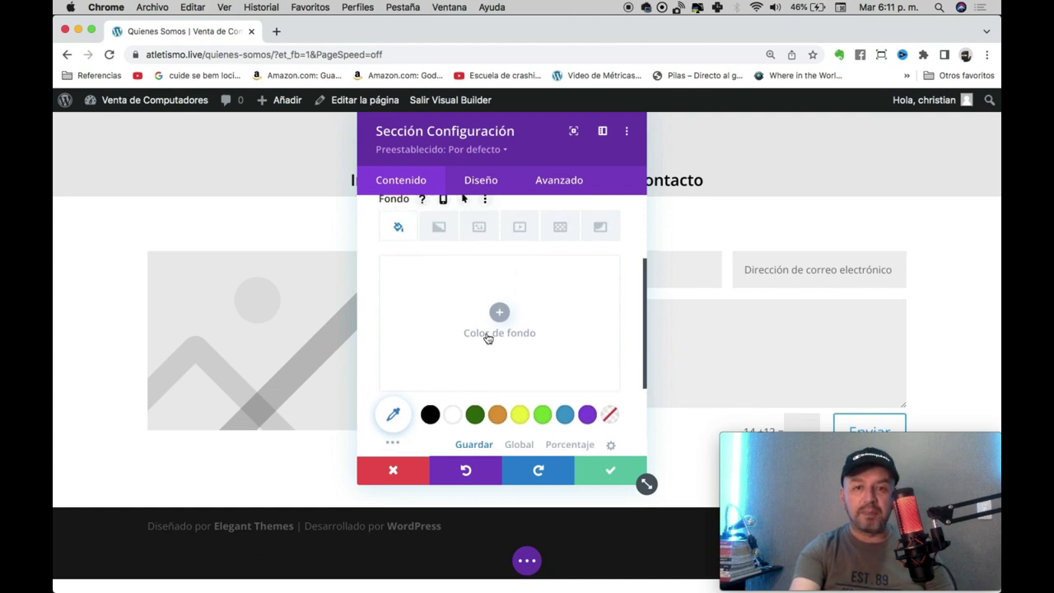
click(439, 262)
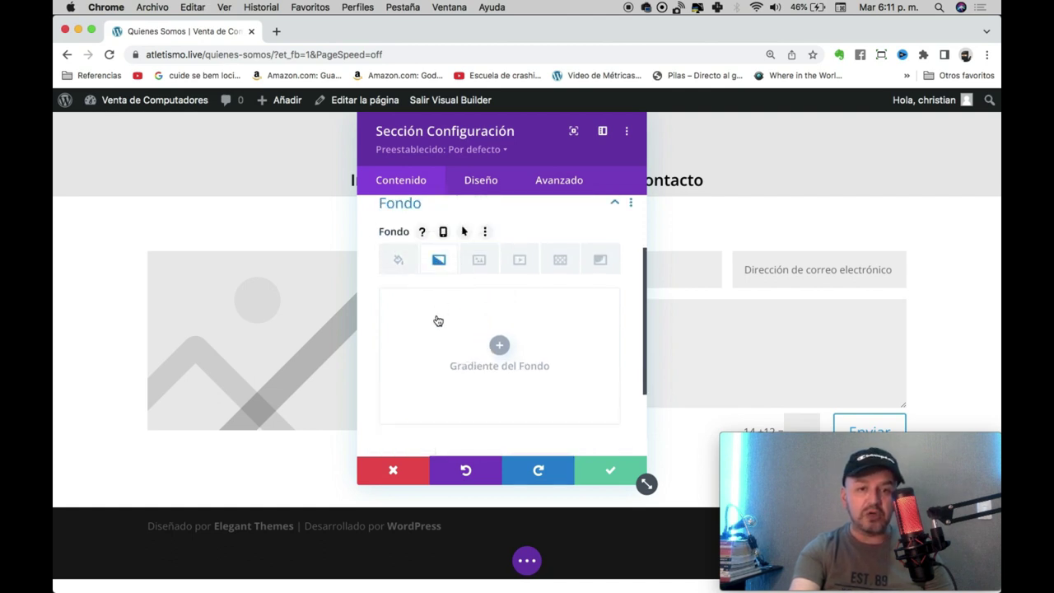
click(479, 262)
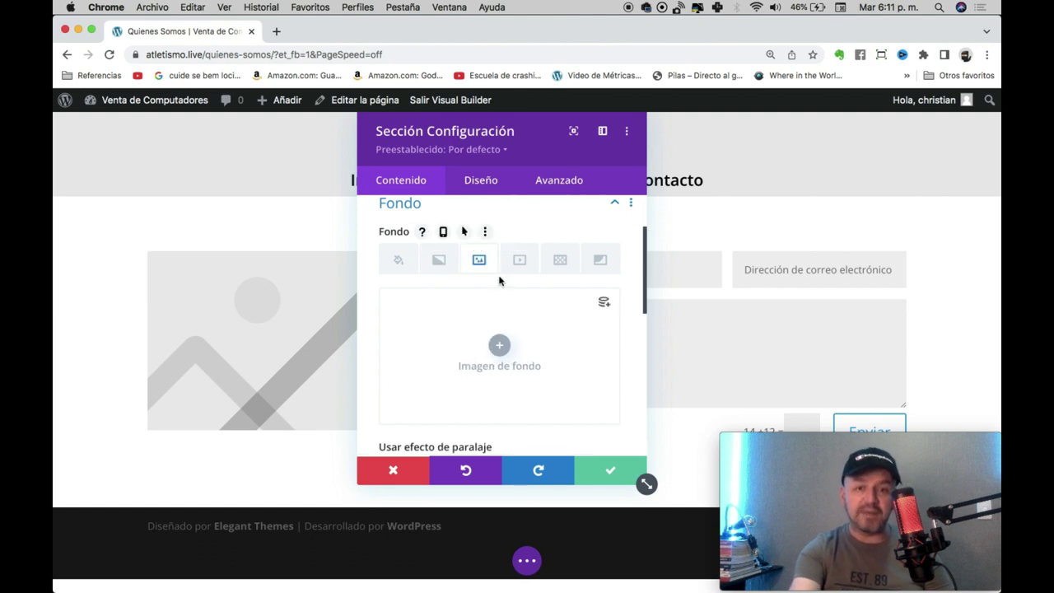
click(517, 262)
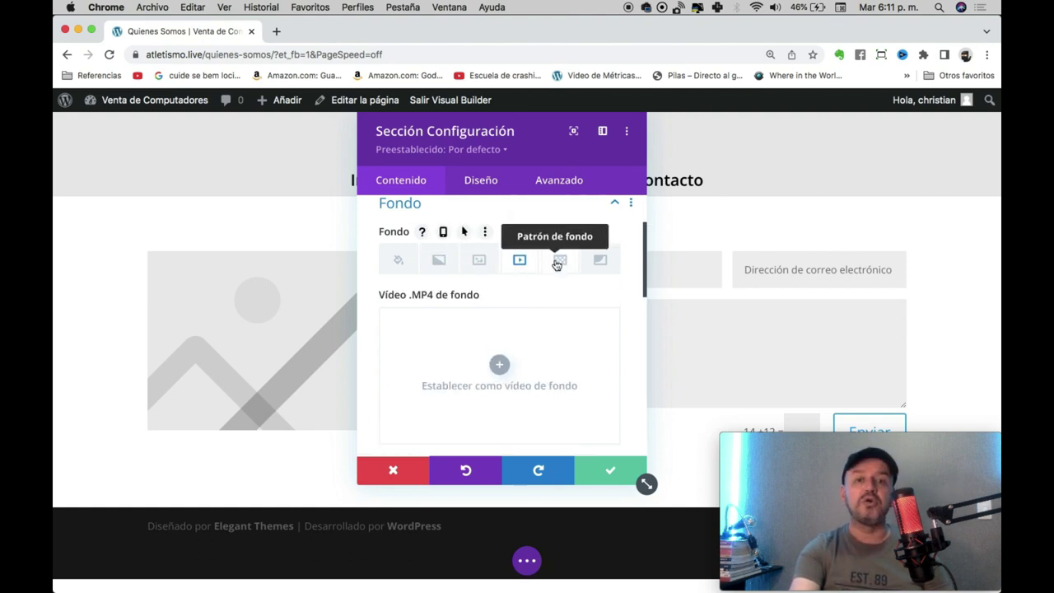
click(558, 262)
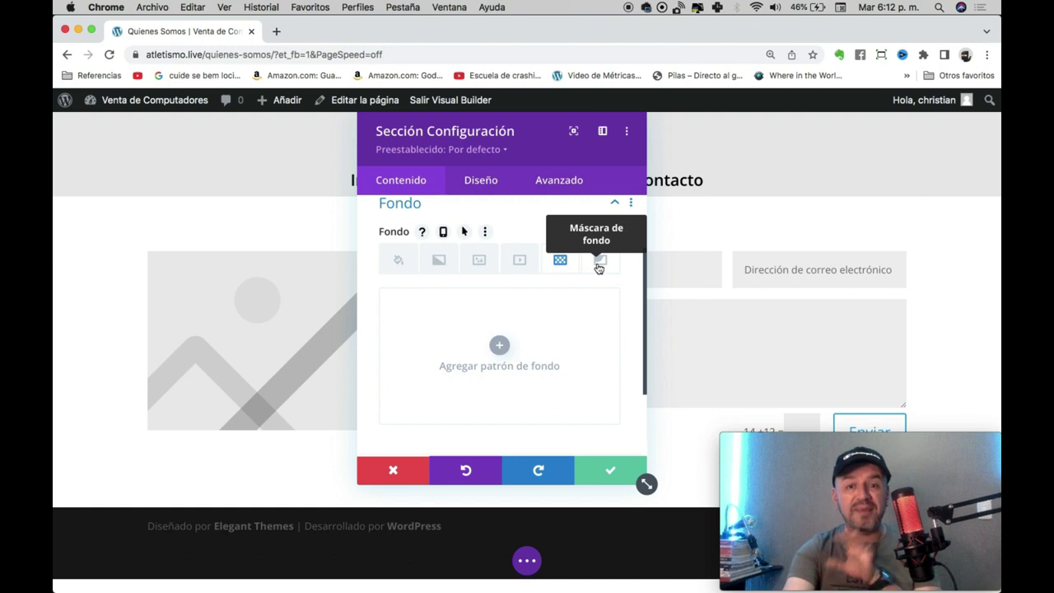
Step: Give the contact section a solid light-blue #009dff background colour and save it
click(401, 262)
scroll(440, 369, down, 2)
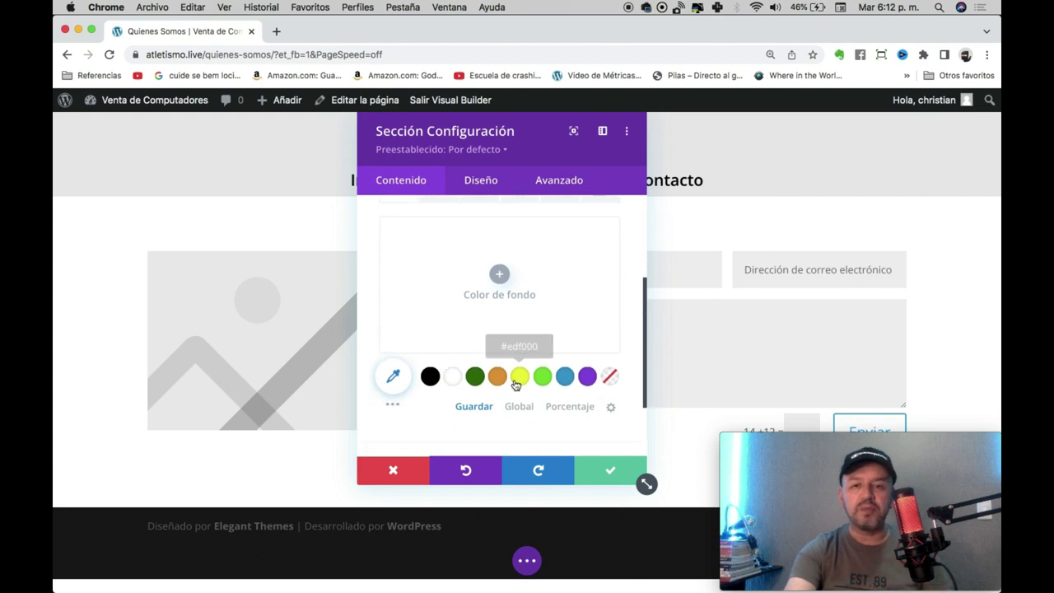
click(586, 377)
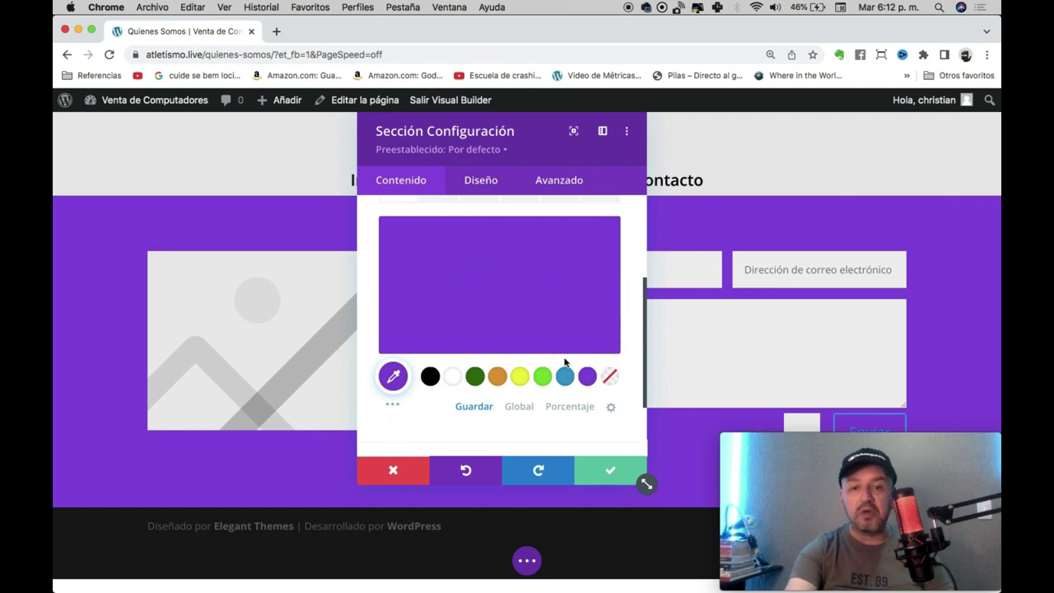
click(494, 299)
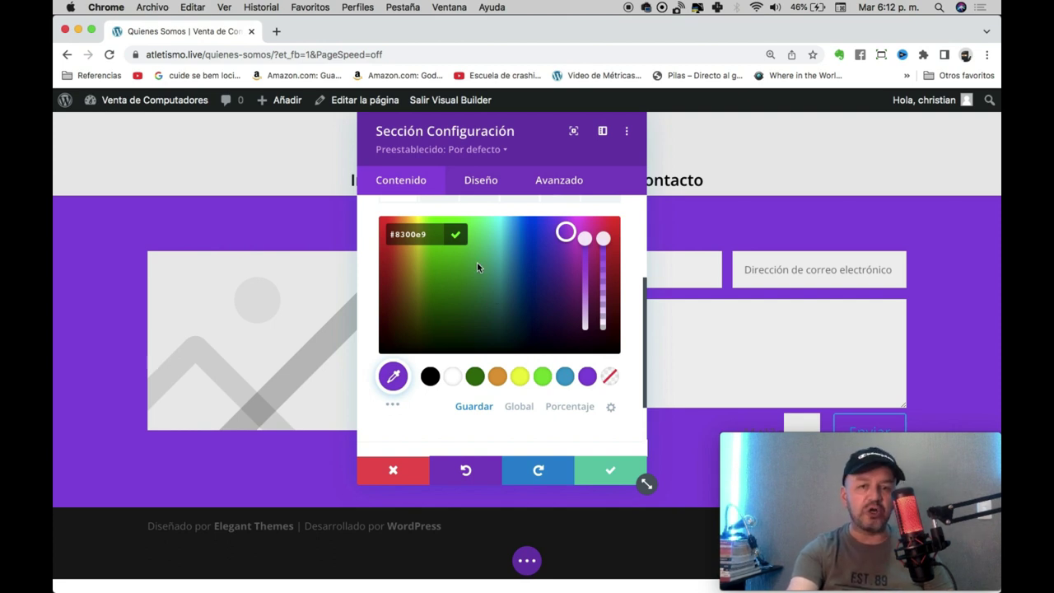
drag(433, 265, 517, 241)
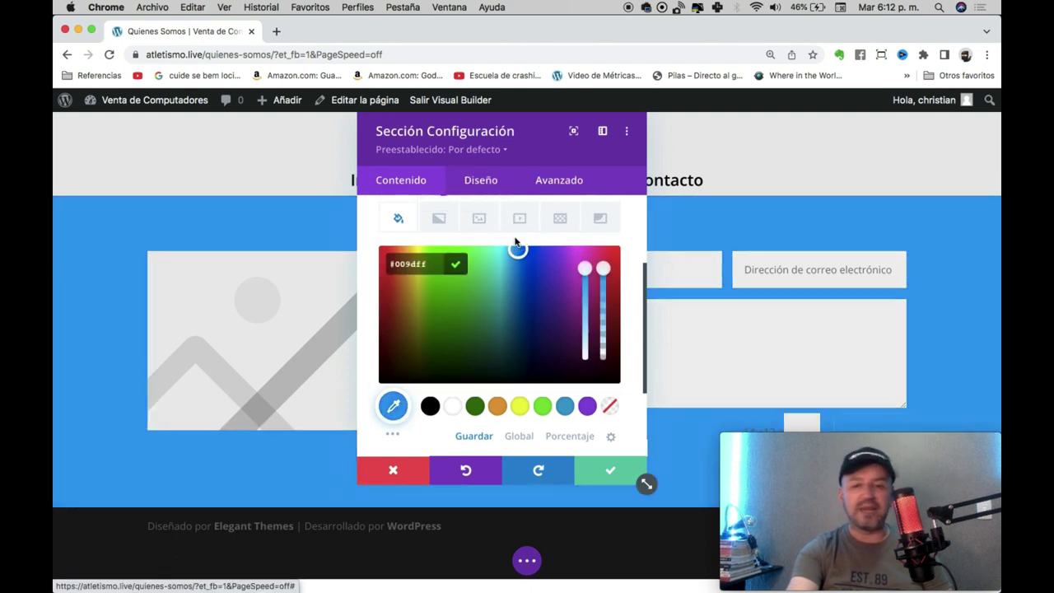
click(602, 472)
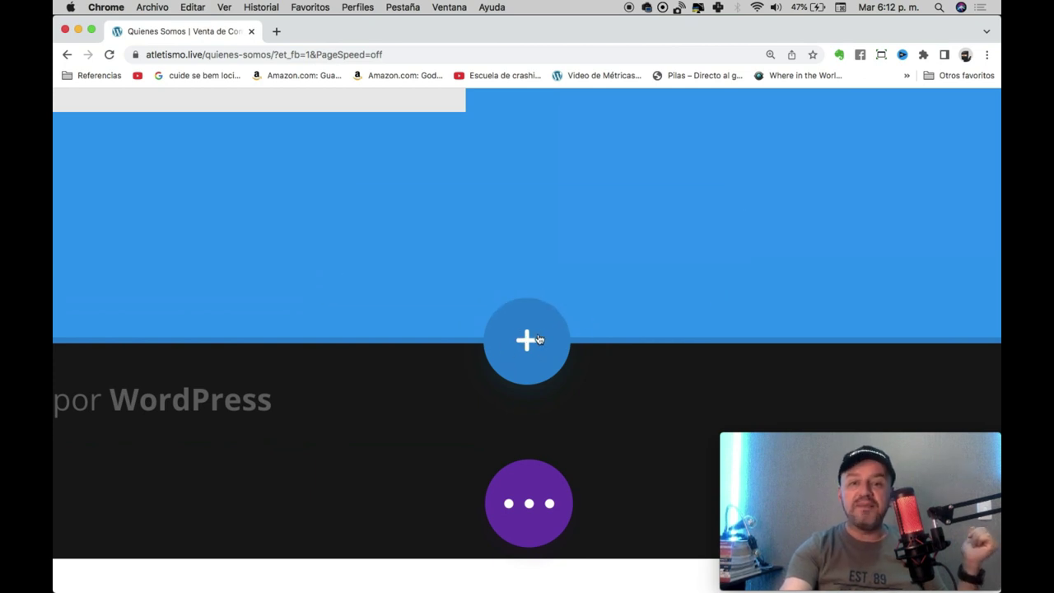
Step: Add a regular one-column section below the blue area with a placeholder Texto module
scroll(533, 334, down, 5)
click(527, 504)
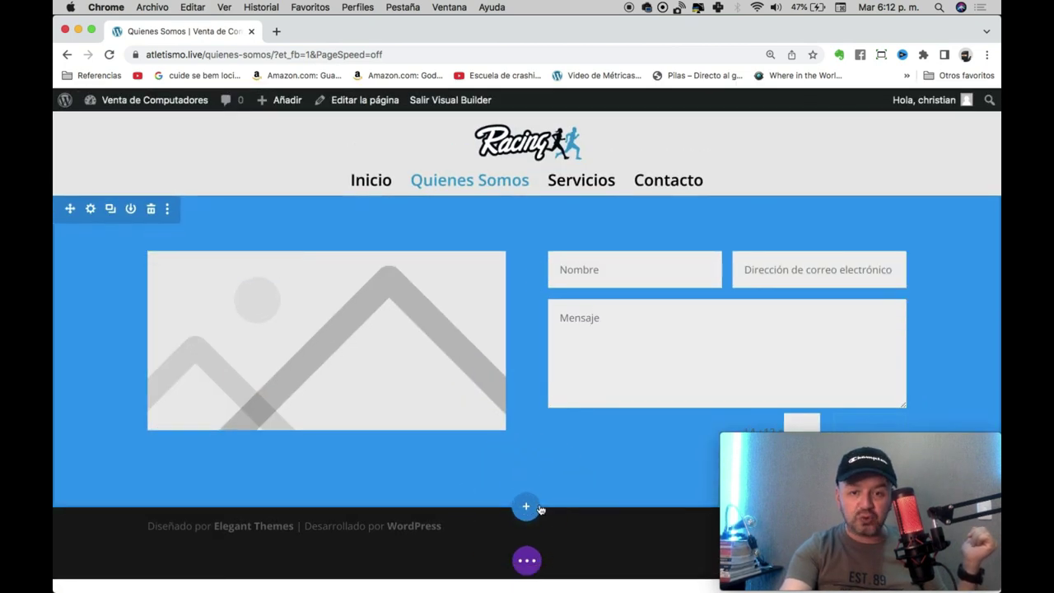
click(529, 506)
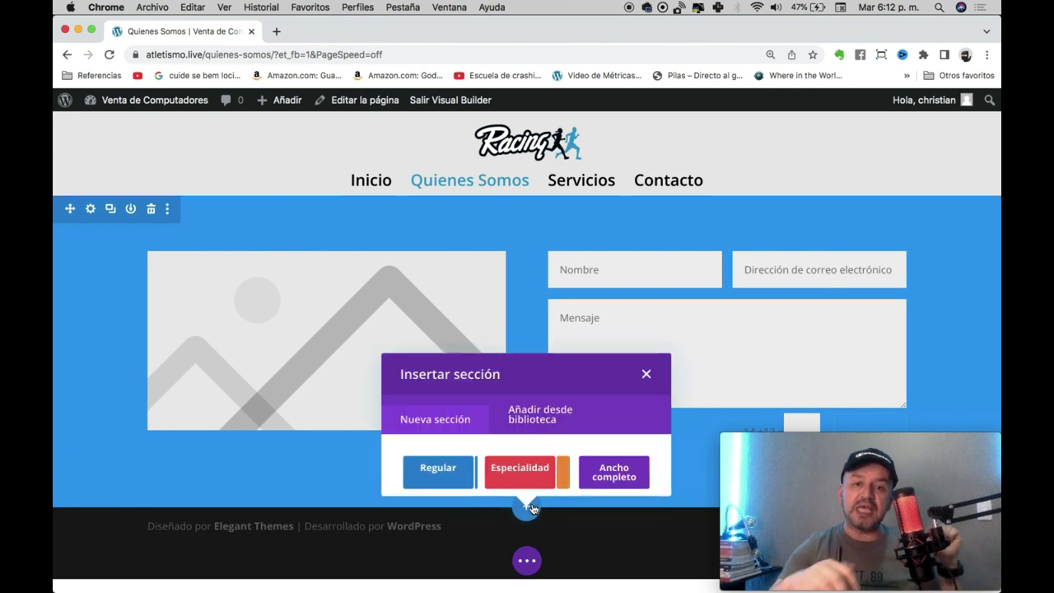
click(422, 476)
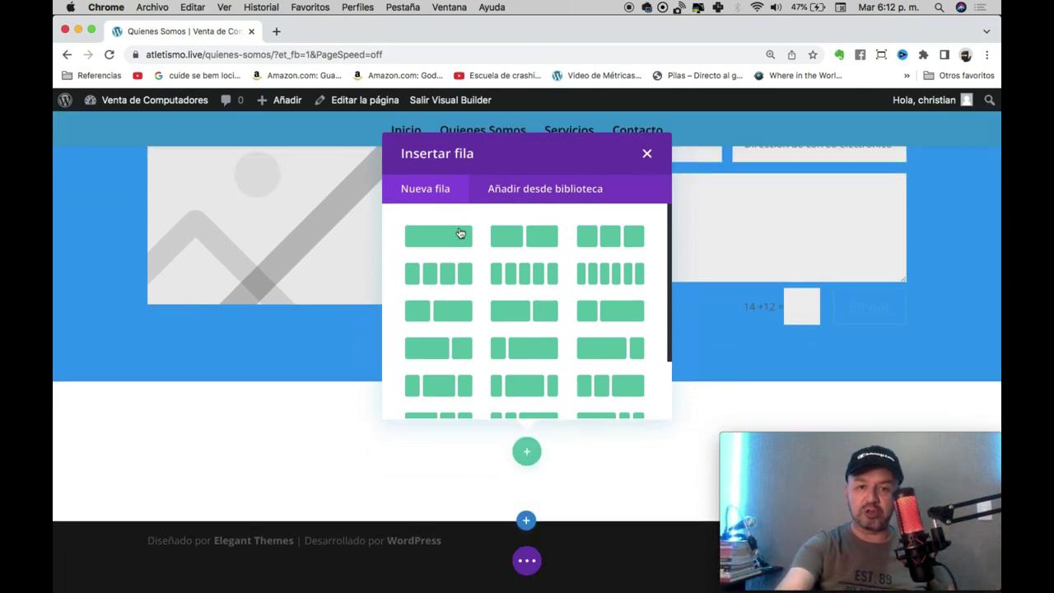
click(452, 238)
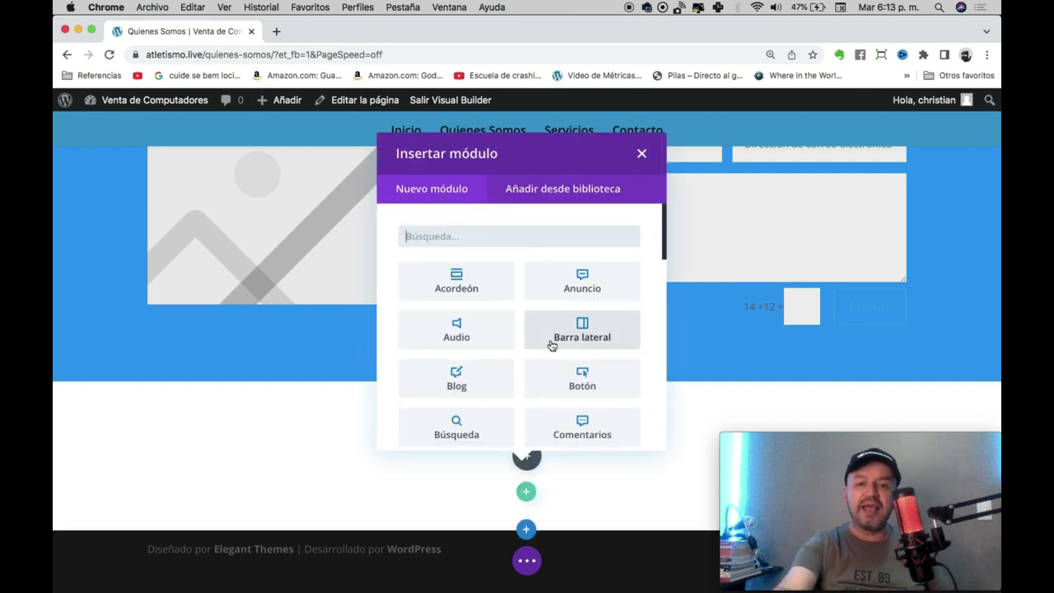
scroll(551, 343, down, 10)
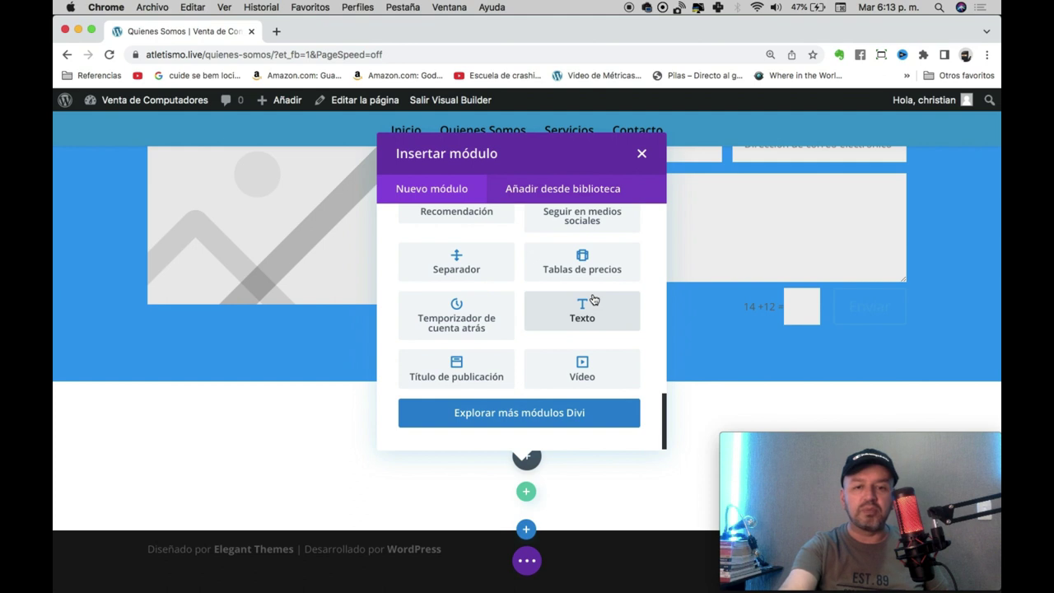
click(583, 310)
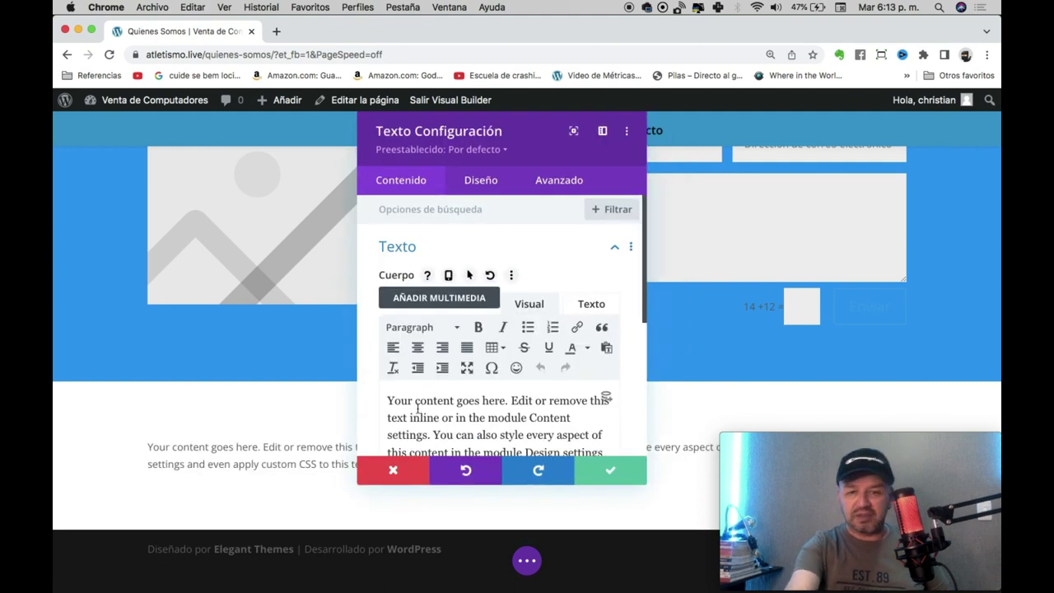
click(604, 468)
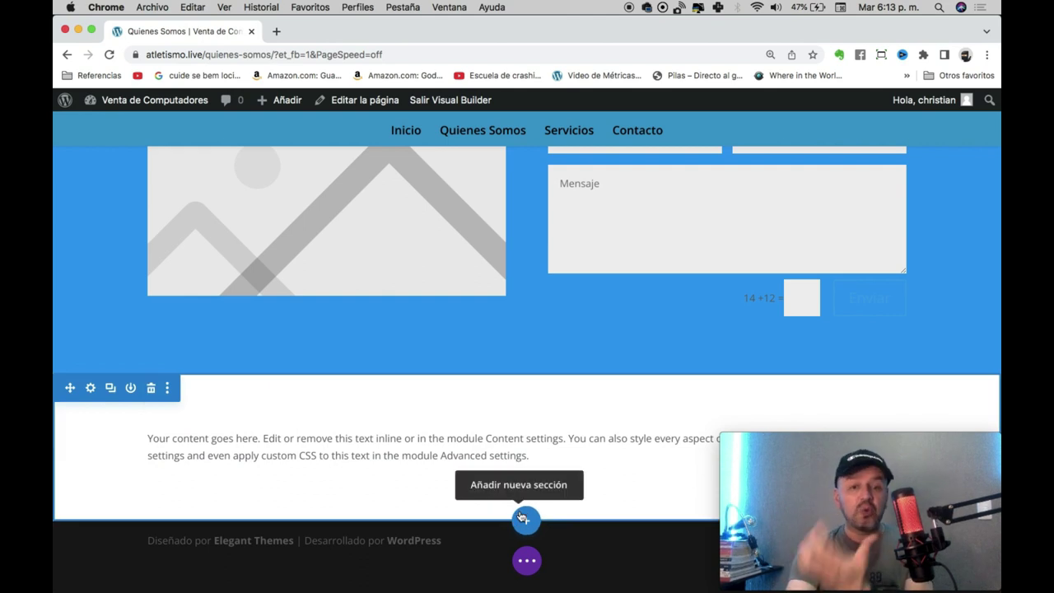
Step: Add a regular three-column section with a default Clics button in the first column
click(524, 518)
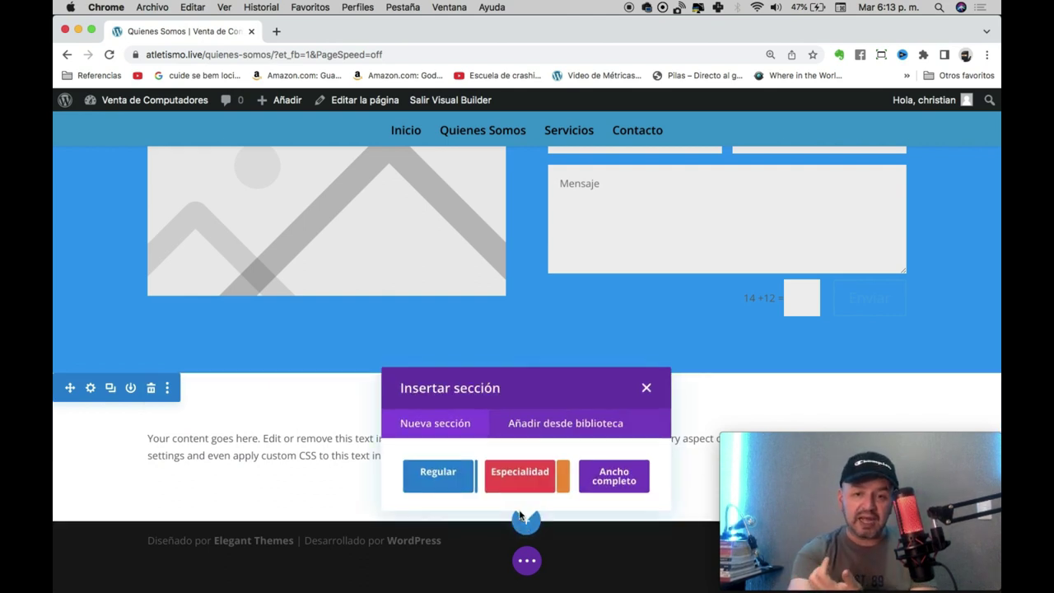
click(443, 485)
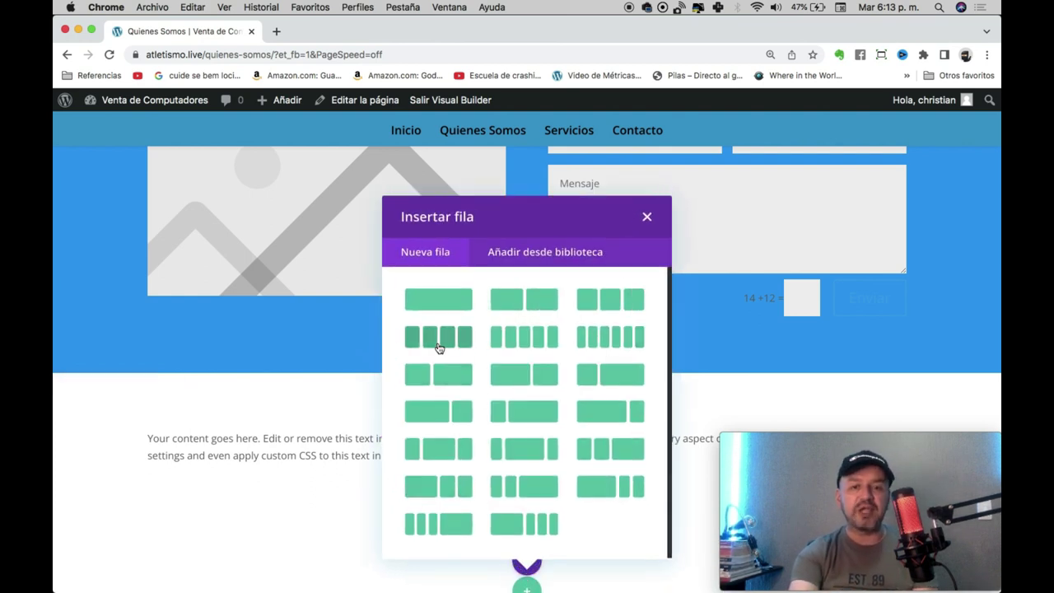
click(628, 299)
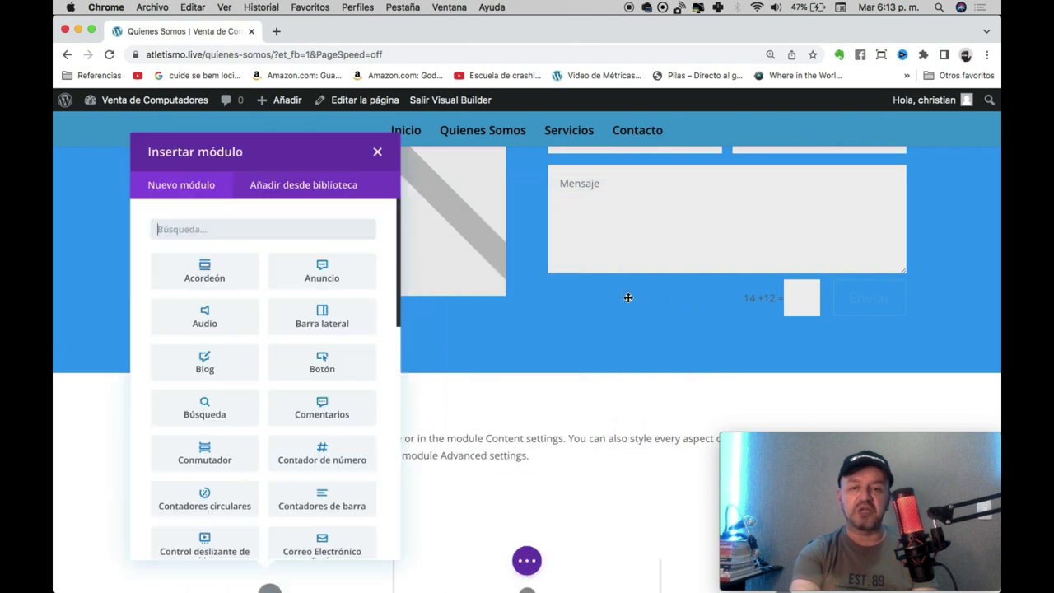
scroll(515, 397, down, 4)
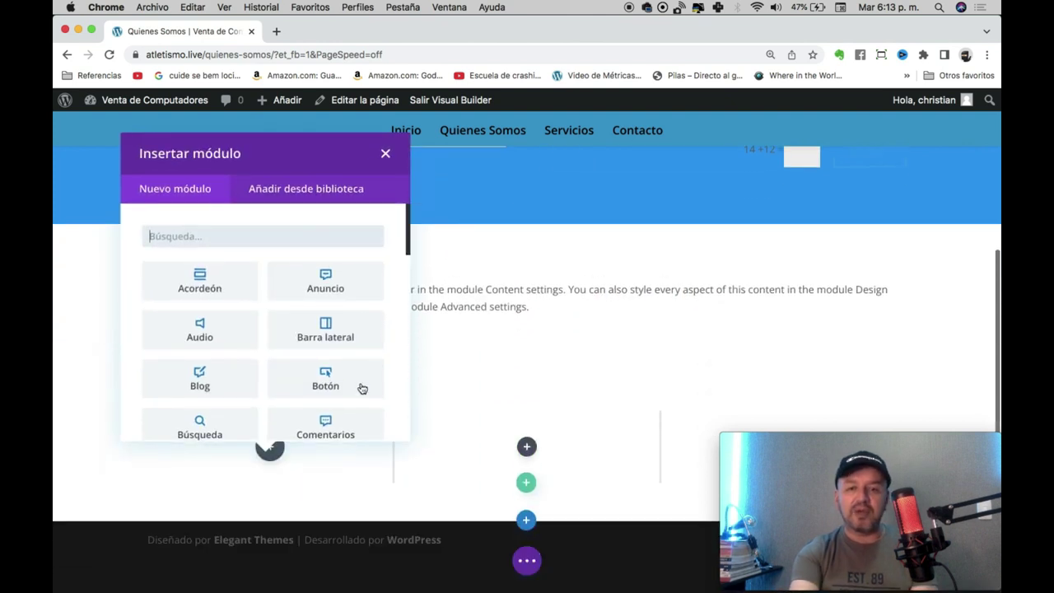
click(303, 391)
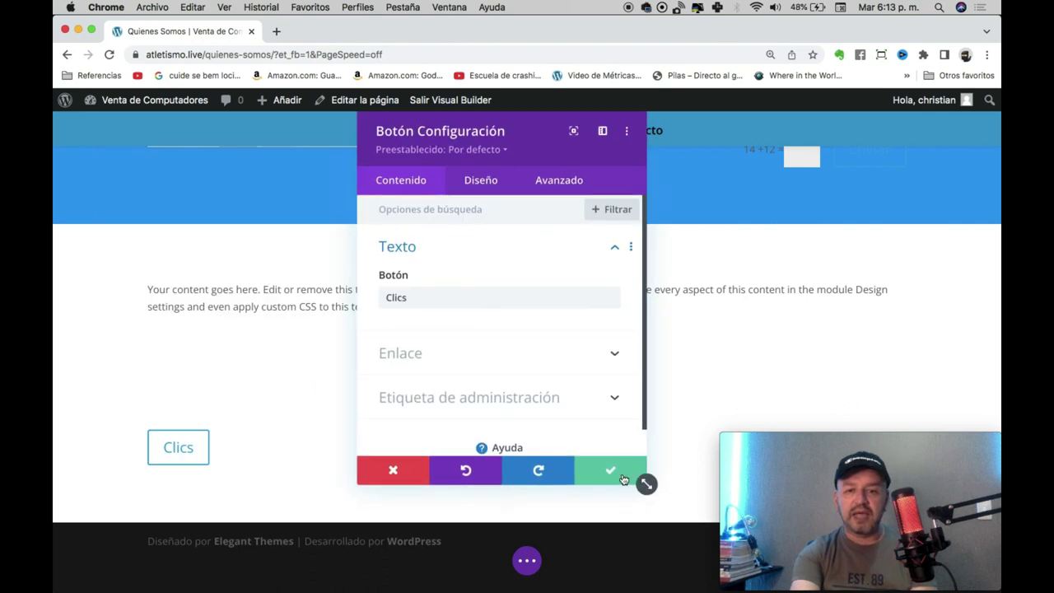
click(623, 478)
Step: Insert a 50% bar counter module into the middle column and save it
click(527, 447)
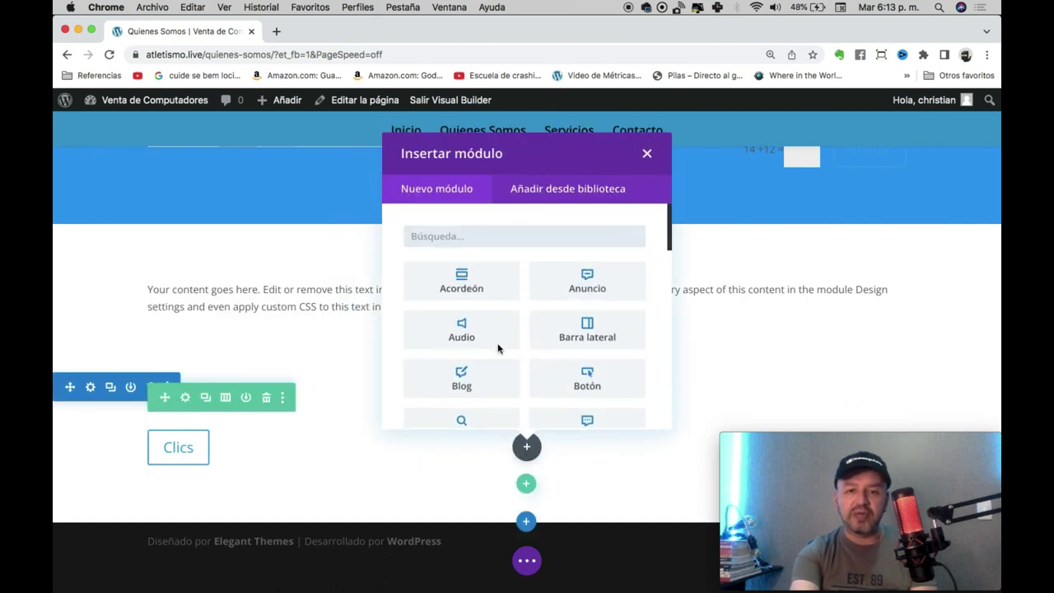
scroll(481, 374, down, 3)
scroll(483, 373, down, 4)
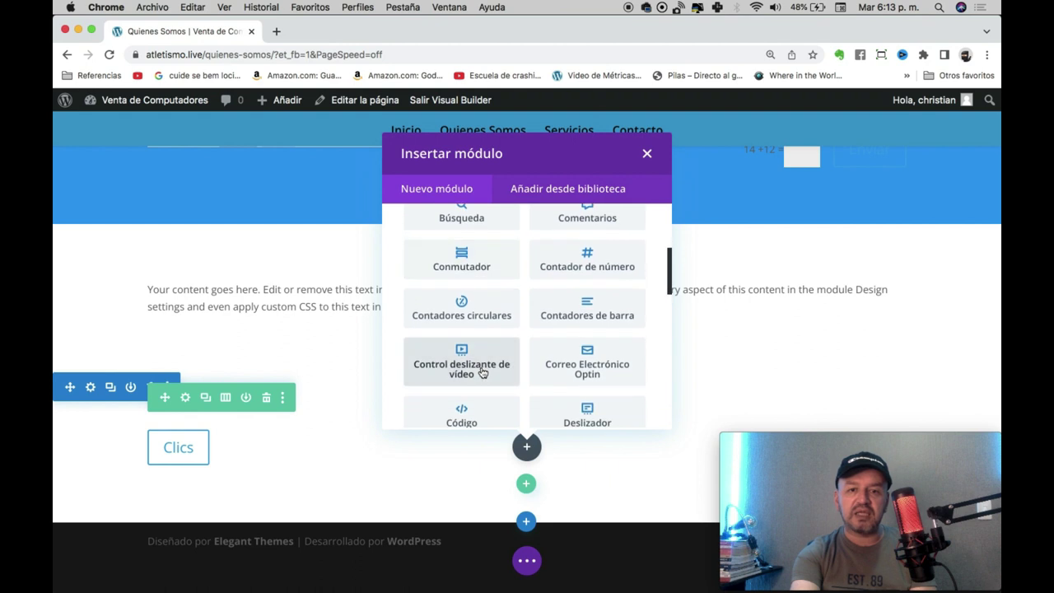
scroll(483, 372, down, 2)
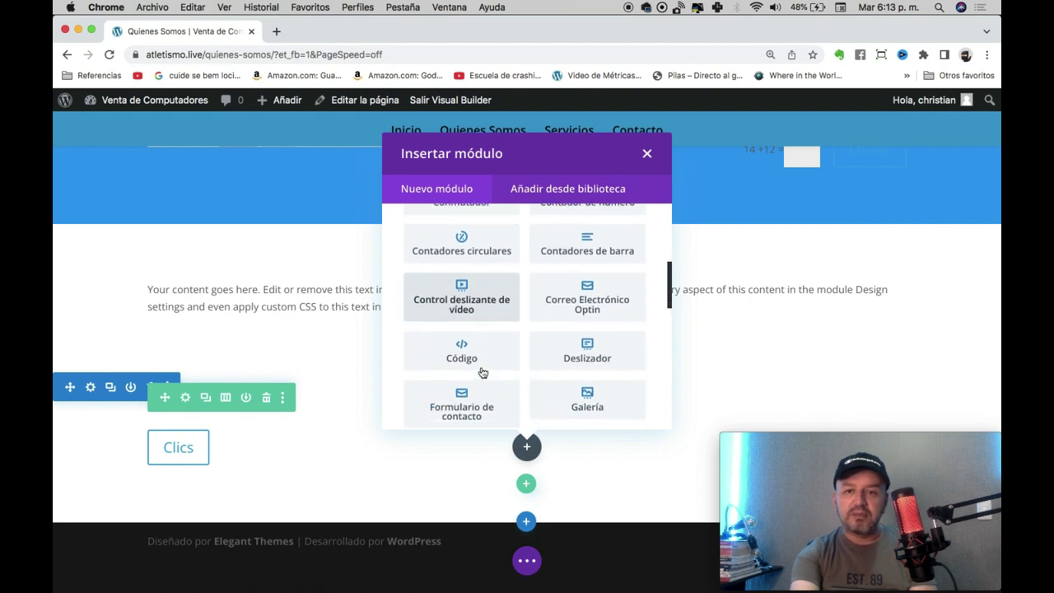
click(556, 237)
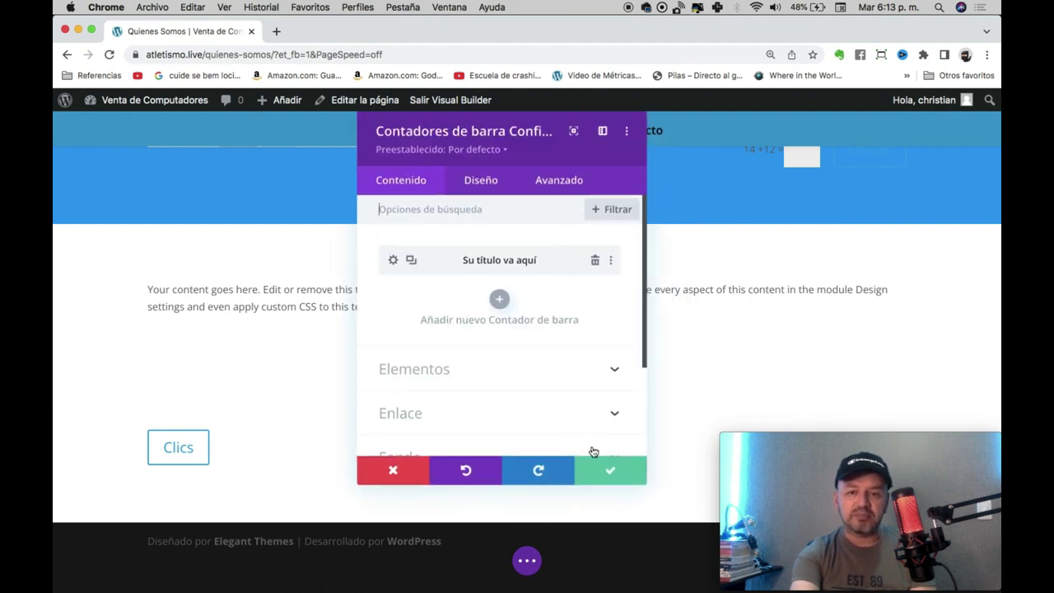
click(606, 471)
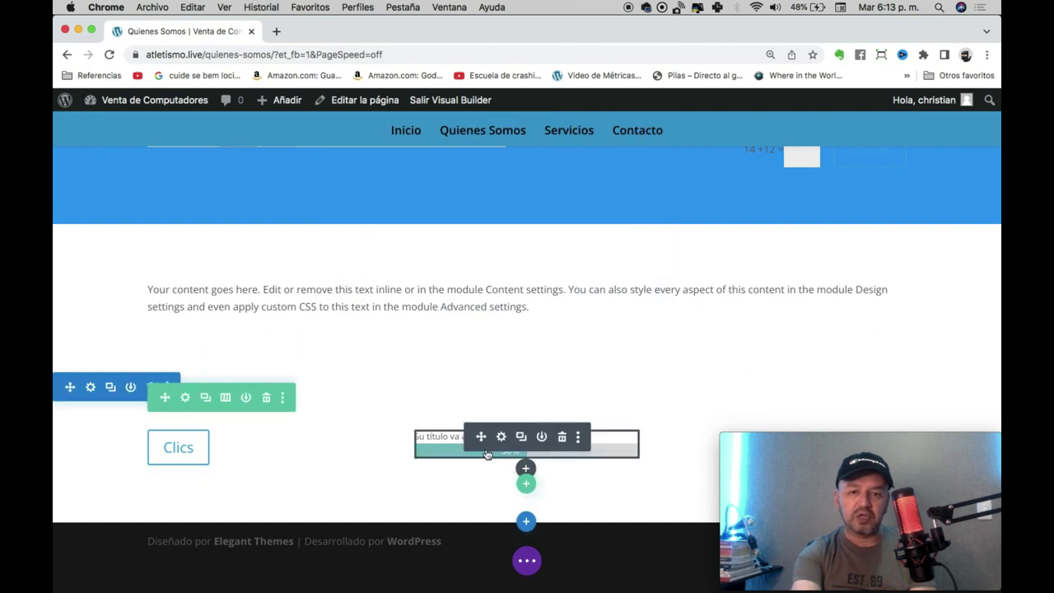
Step: Add a text module with placeholder text to the right column
drag(824, 435, 831, 23)
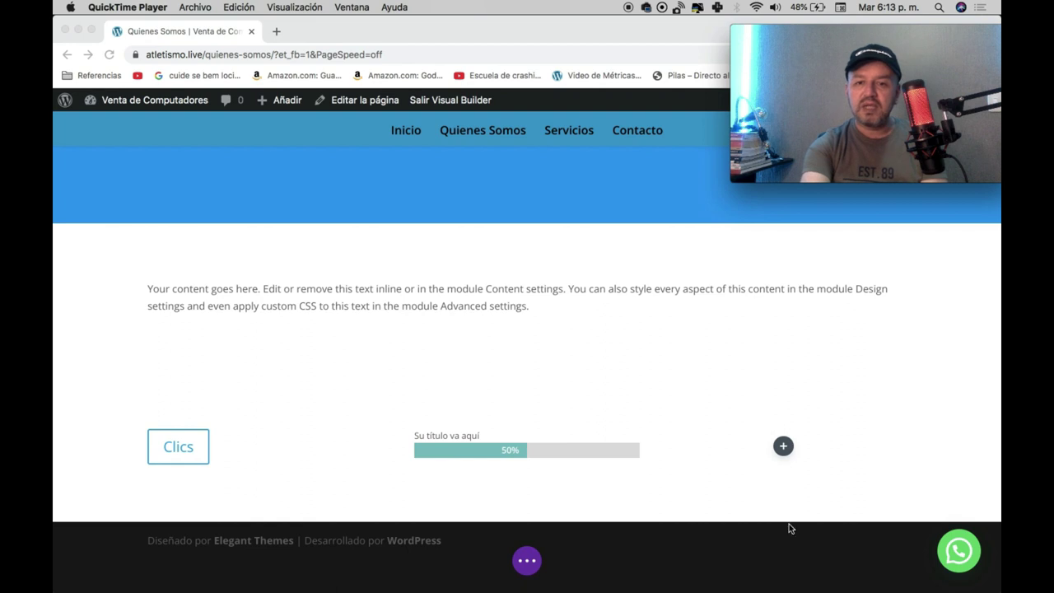
click(781, 450)
click(783, 446)
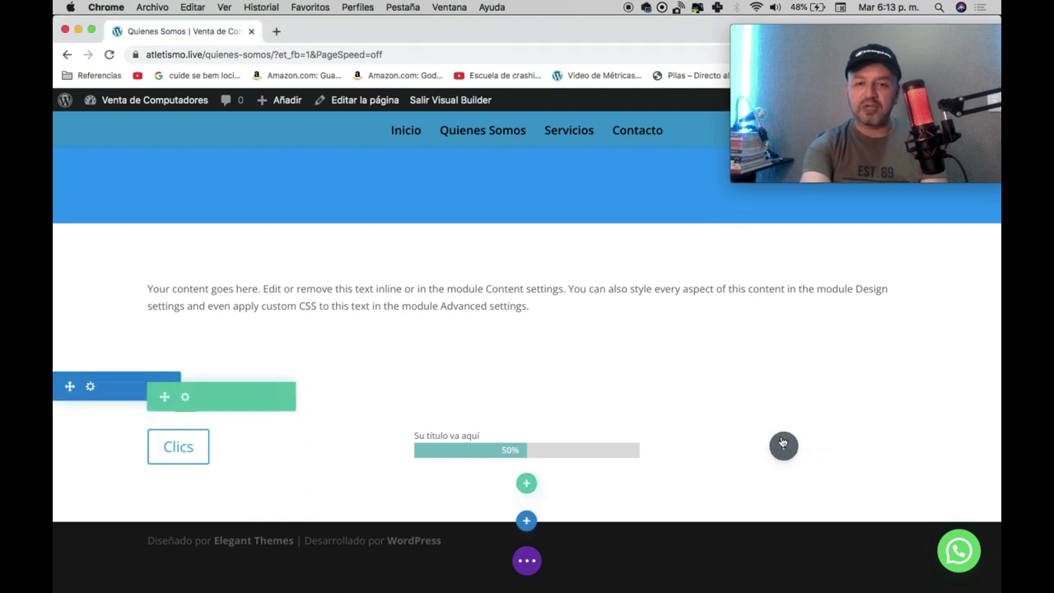
scroll(791, 414, down, 10)
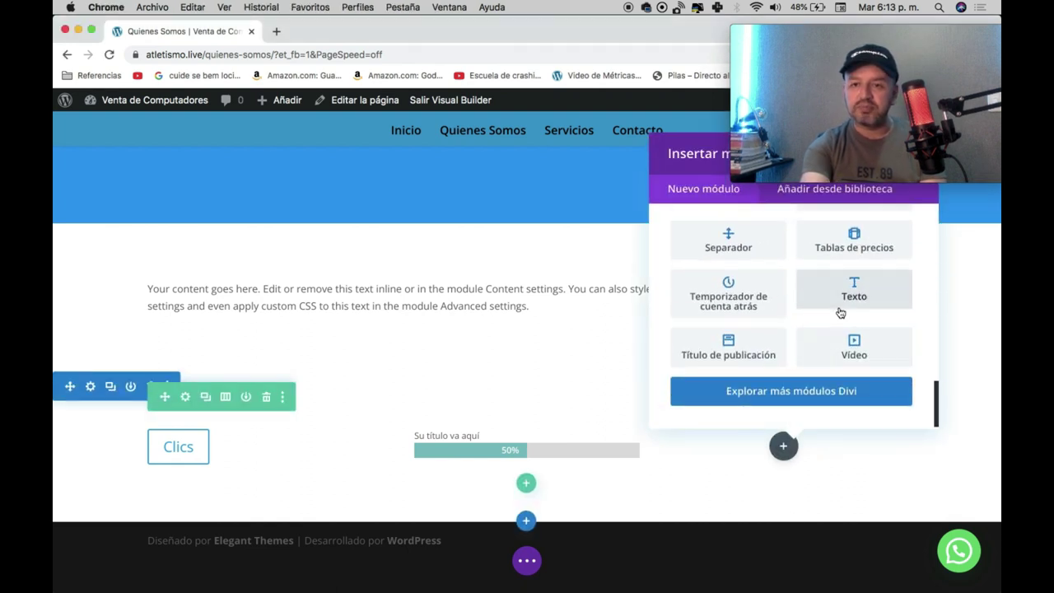
click(840, 307)
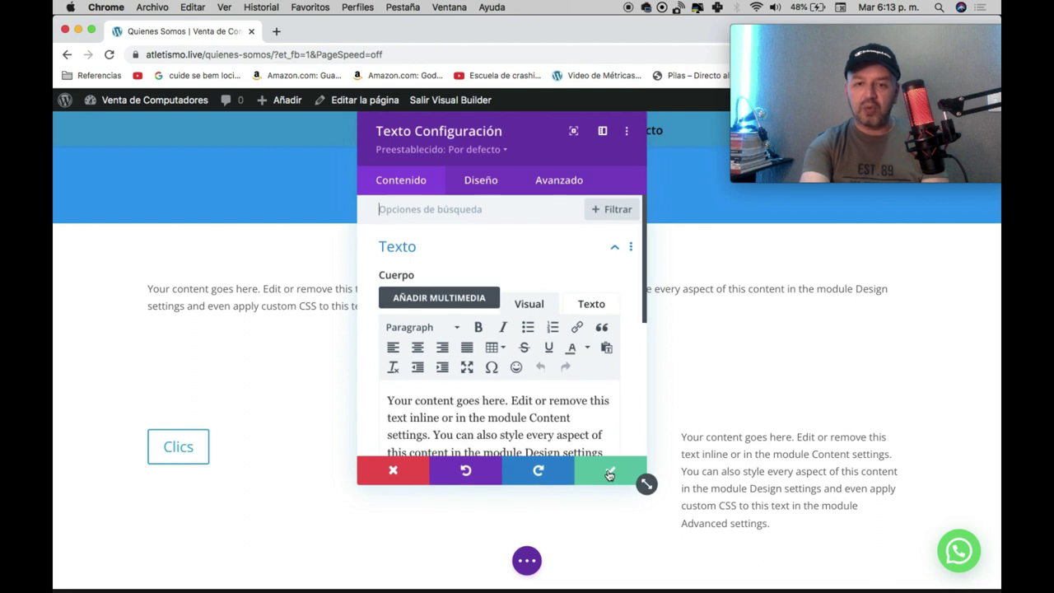
click(610, 471)
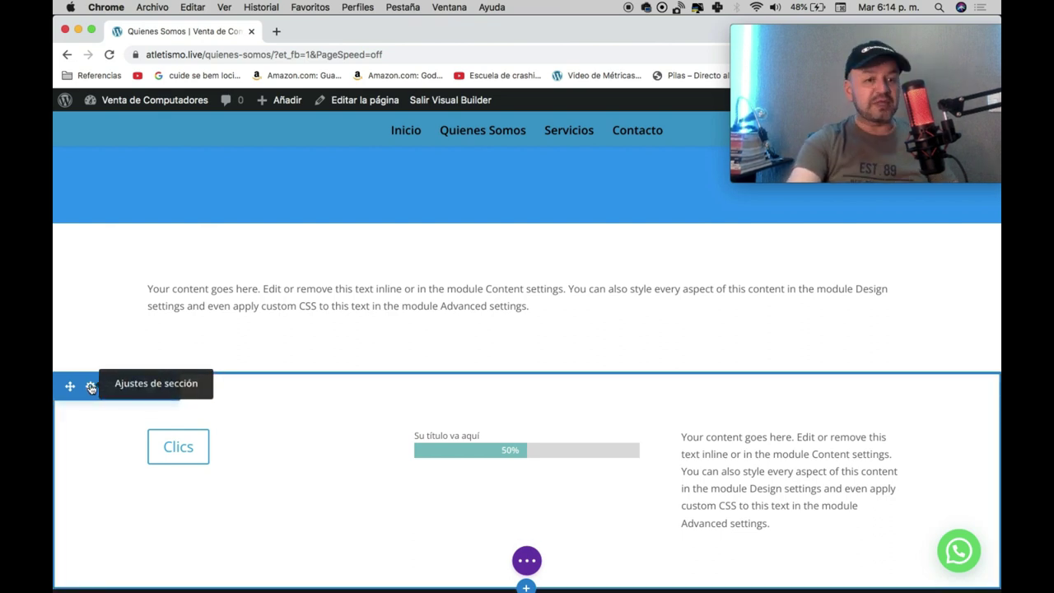
Step: Add a Zig Zag 2 background pattern to the button-and-counter section
click(90, 387)
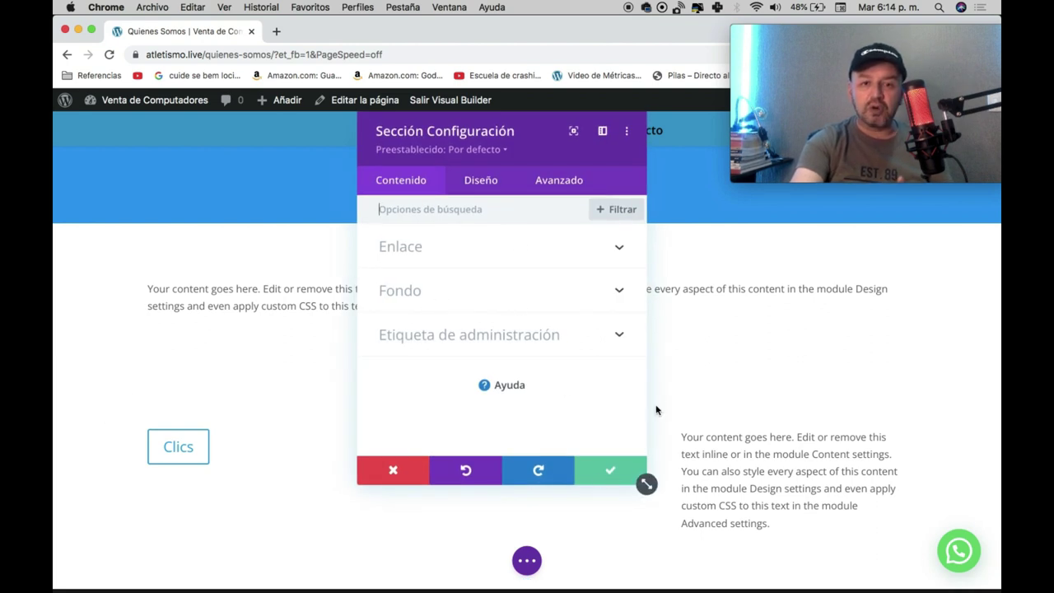
click(610, 470)
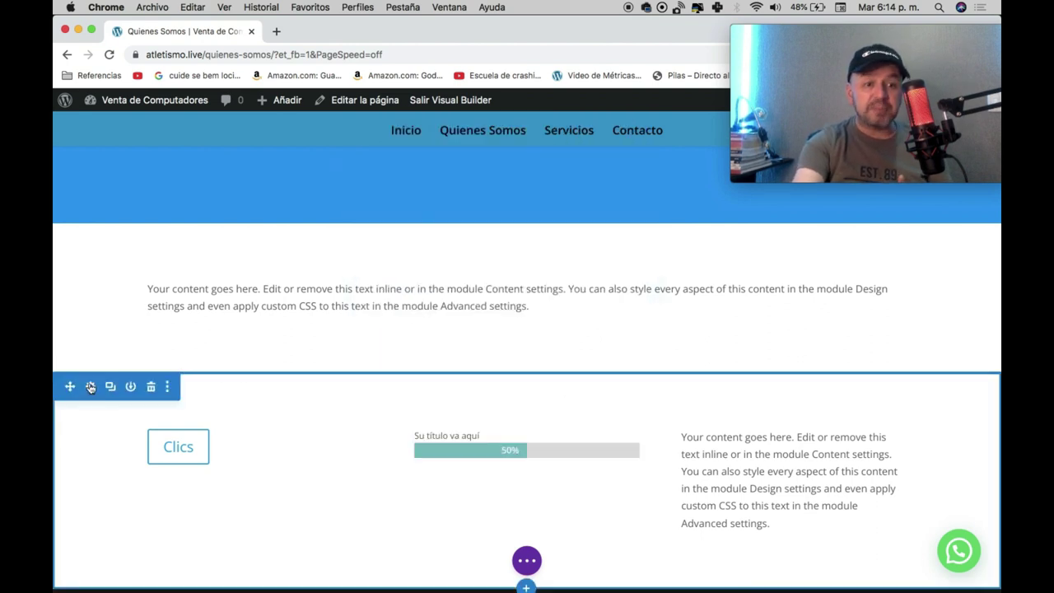
click(91, 387)
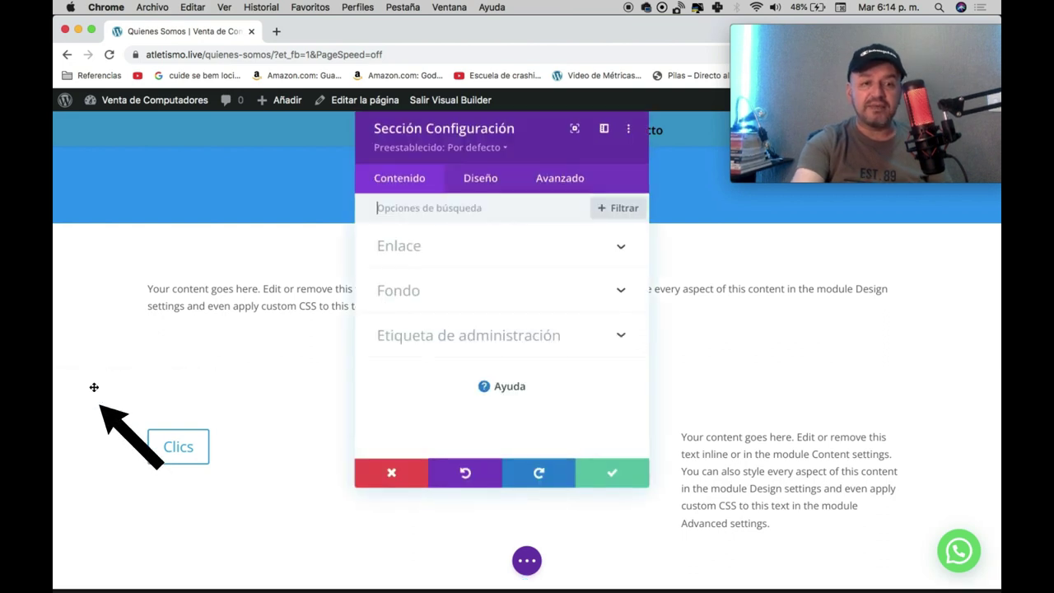
click(415, 295)
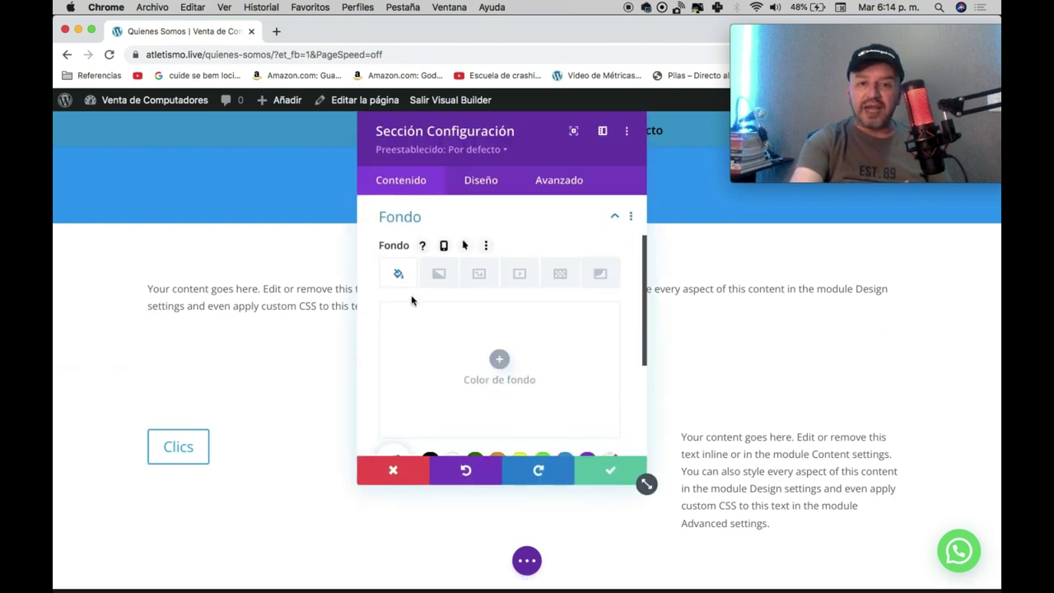
click(566, 283)
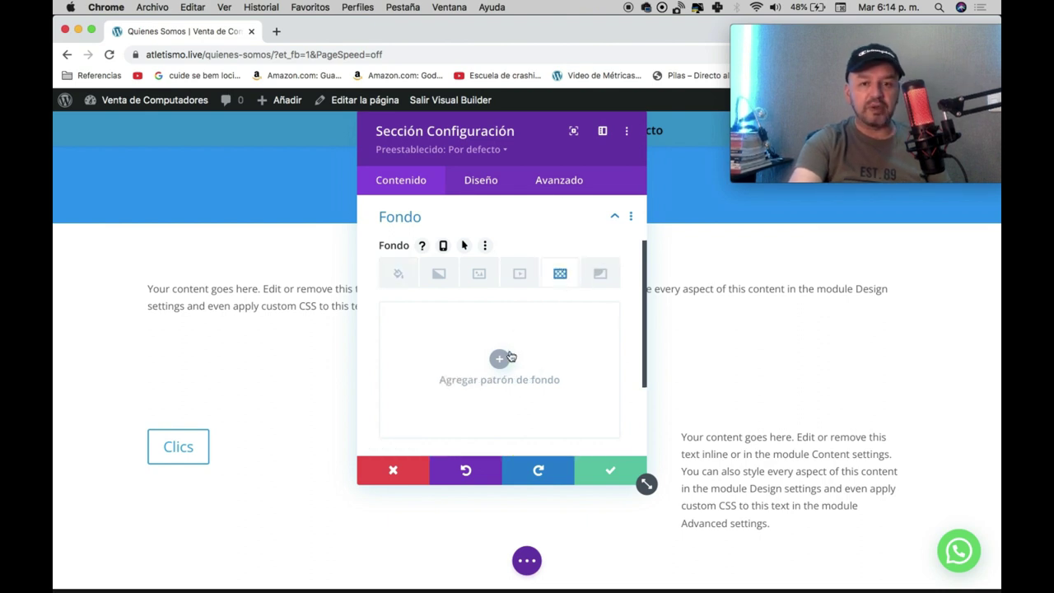
scroll(510, 350, down, 1)
click(500, 319)
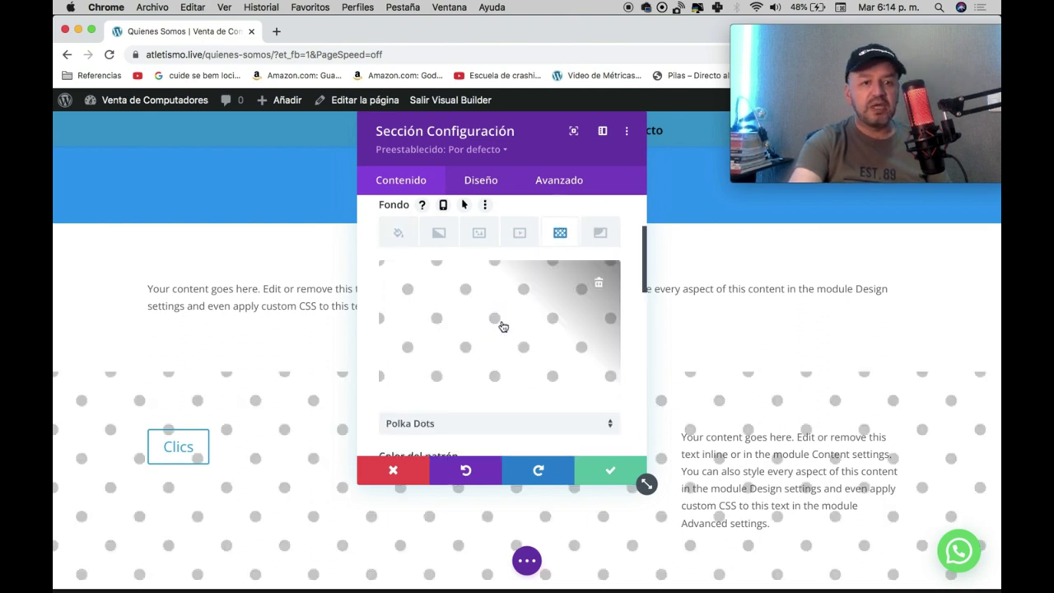
click(461, 424)
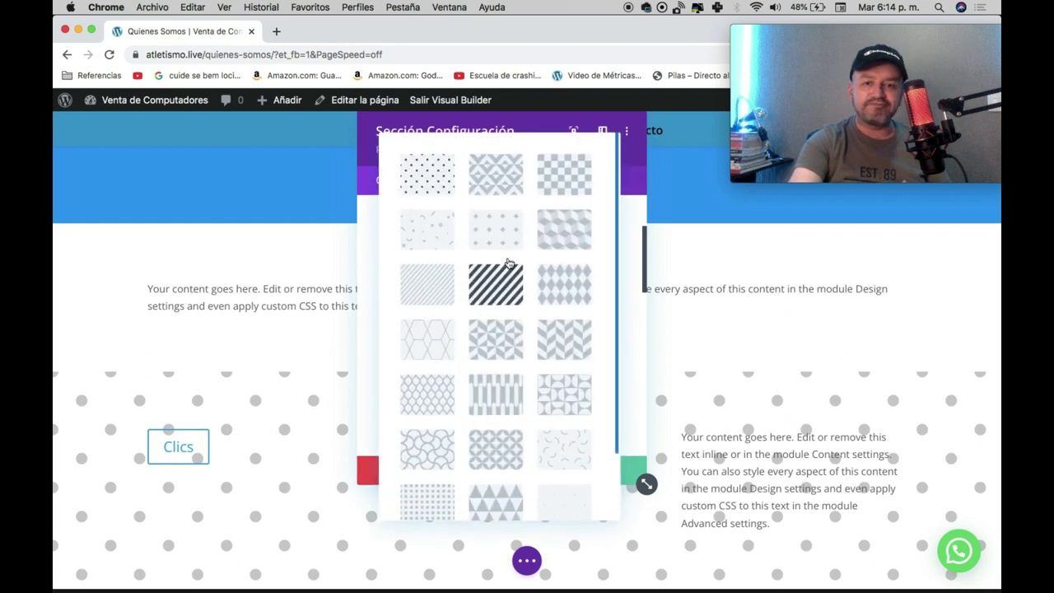
scroll(514, 296, down, 2)
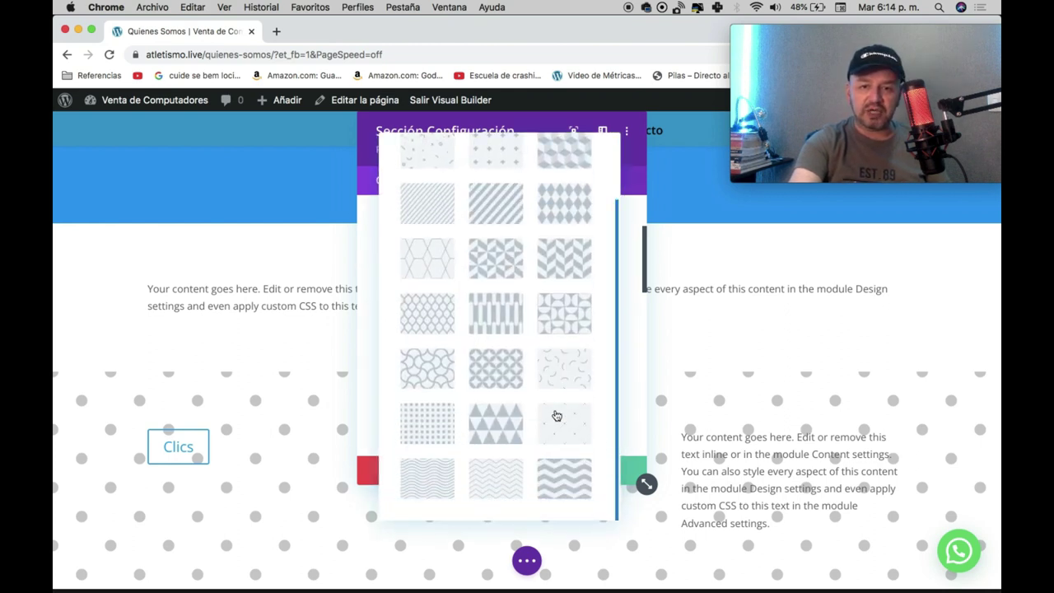
click(491, 477)
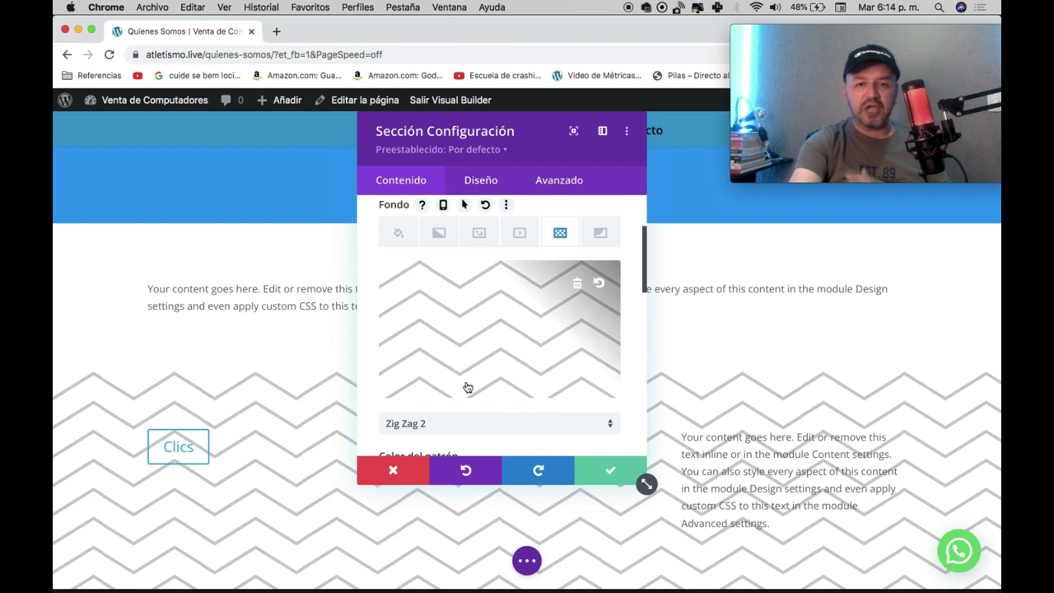
Step: Colour the pattern green at 0.08 opacity and save the section settings
scroll(467, 387, down, 4)
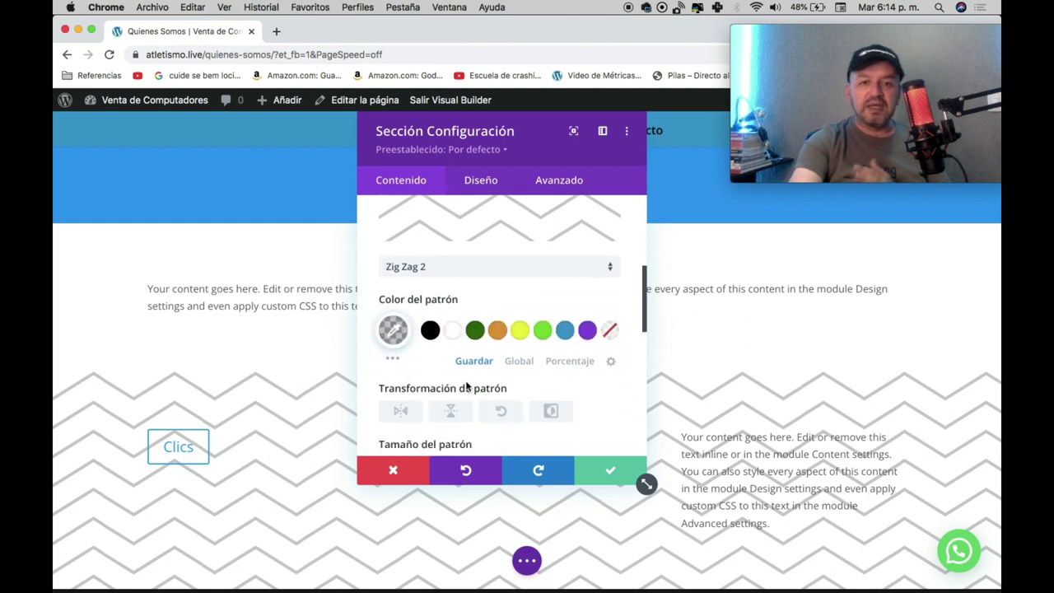
click(566, 331)
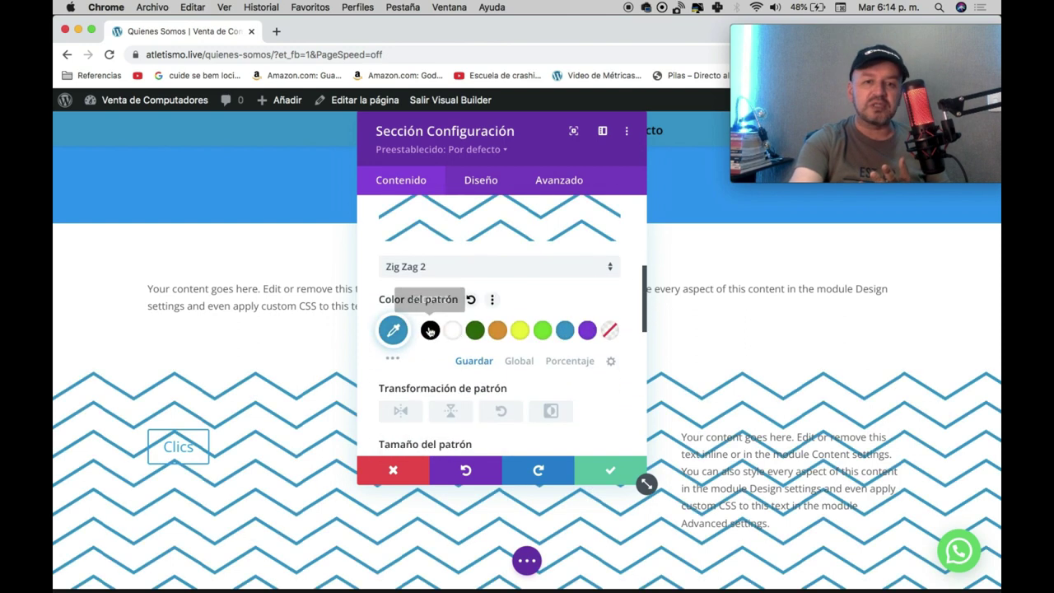
click(393, 330)
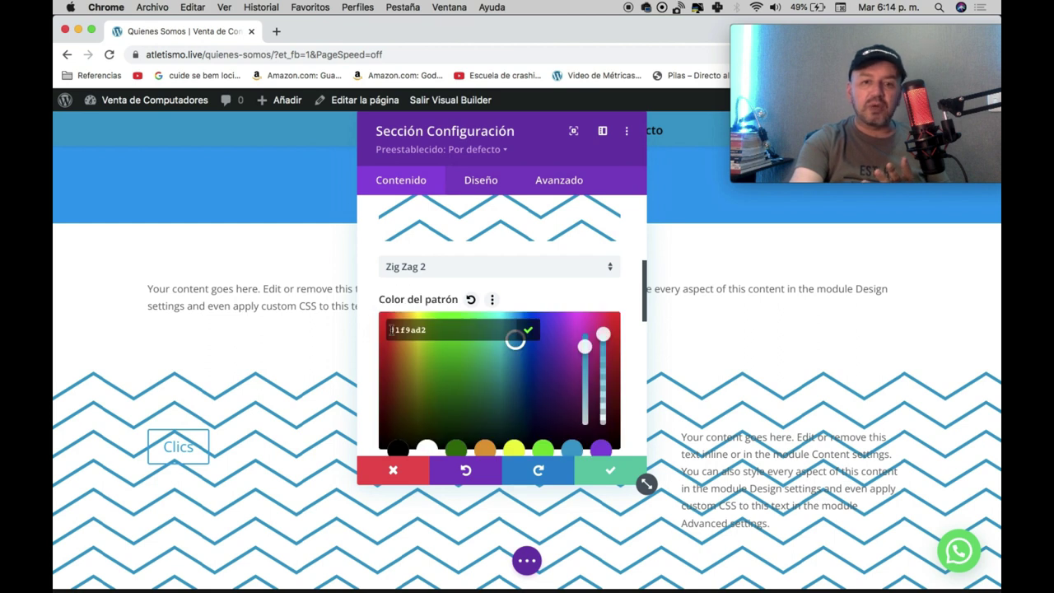
click(441, 383)
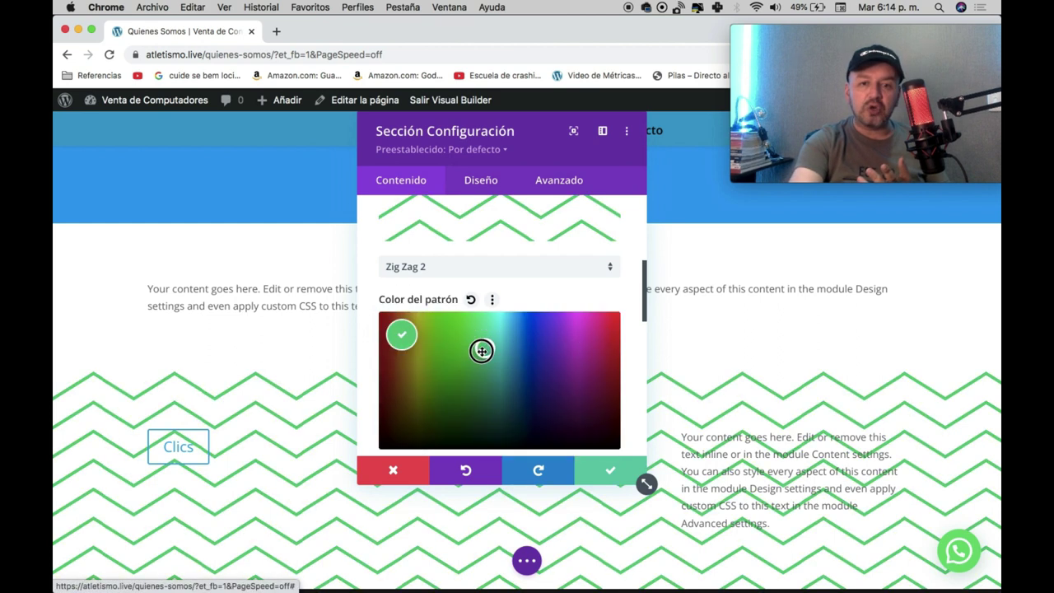
drag(456, 372, 445, 373)
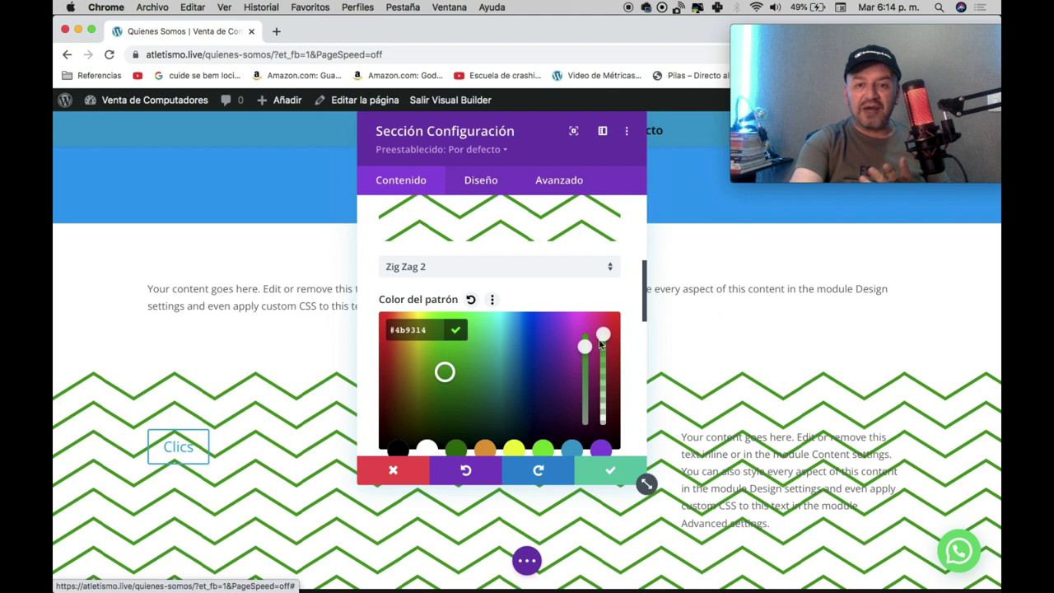
drag(607, 335, 602, 426)
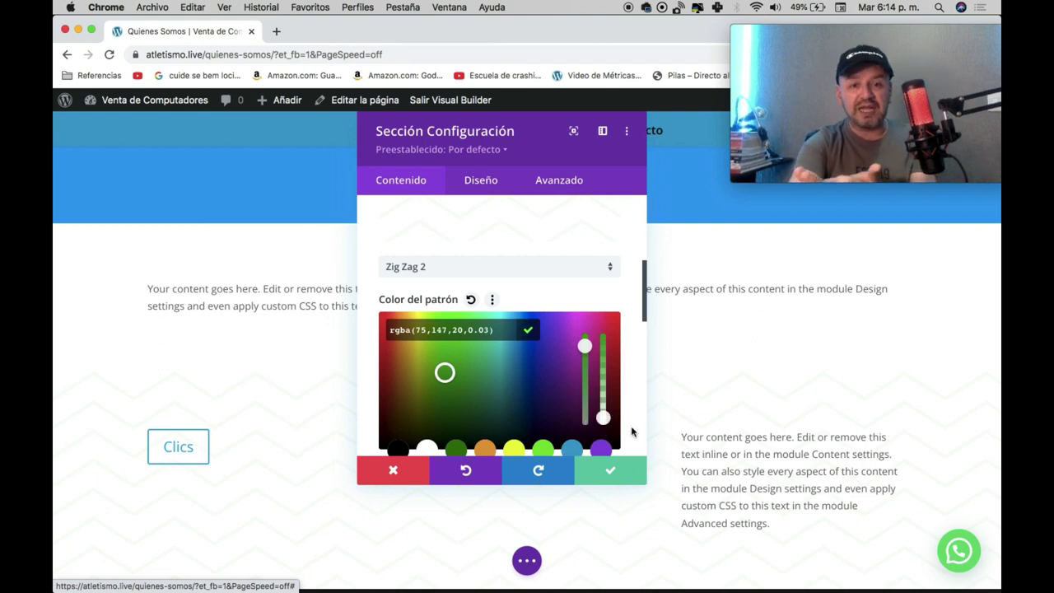
mouse_move(603, 418)
mouse_down()
mouse_move(602, 323)
mouse_move(596, 424)
mouse_up()
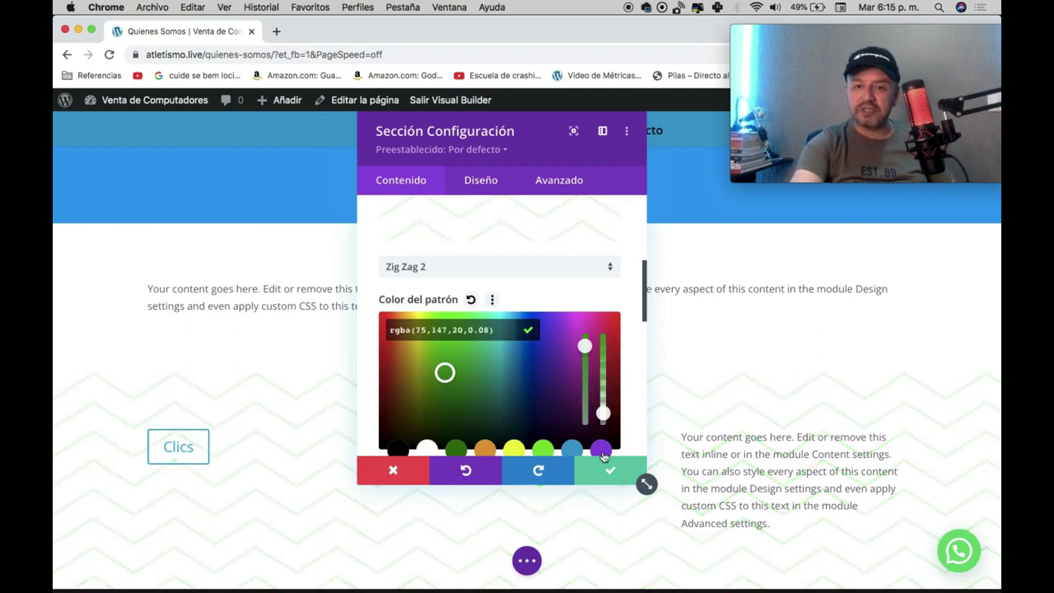
click(608, 475)
click(608, 476)
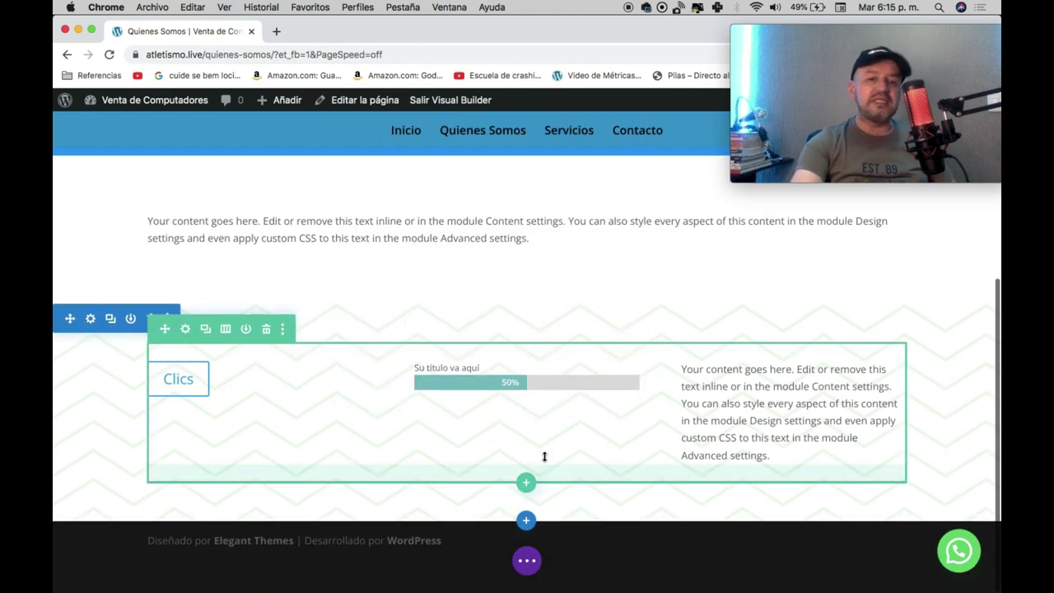
Step: Give the three-column row a bright lime-yellow background and save it
click(529, 522)
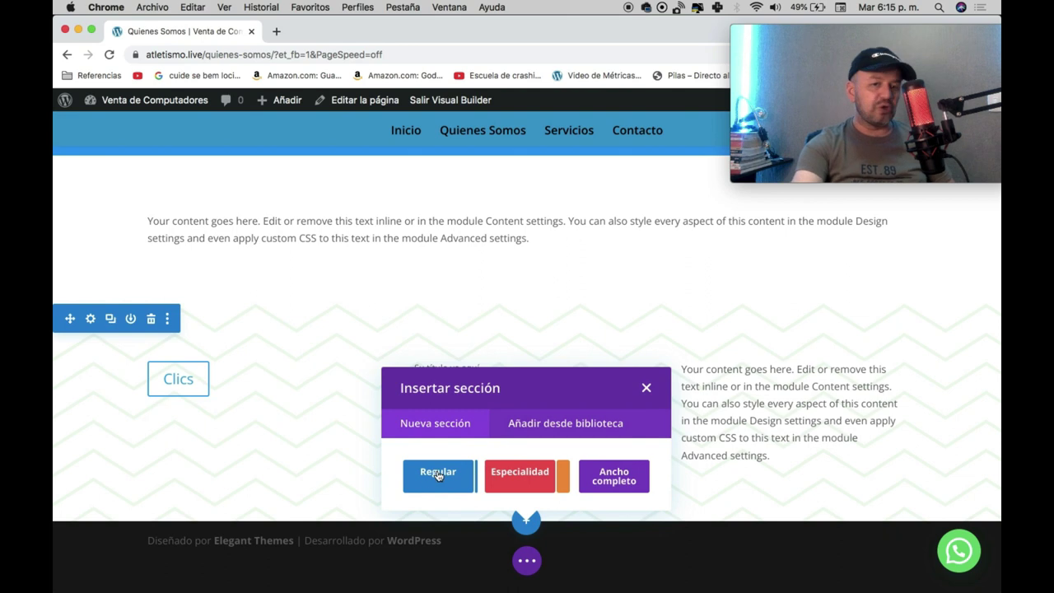
click(647, 388)
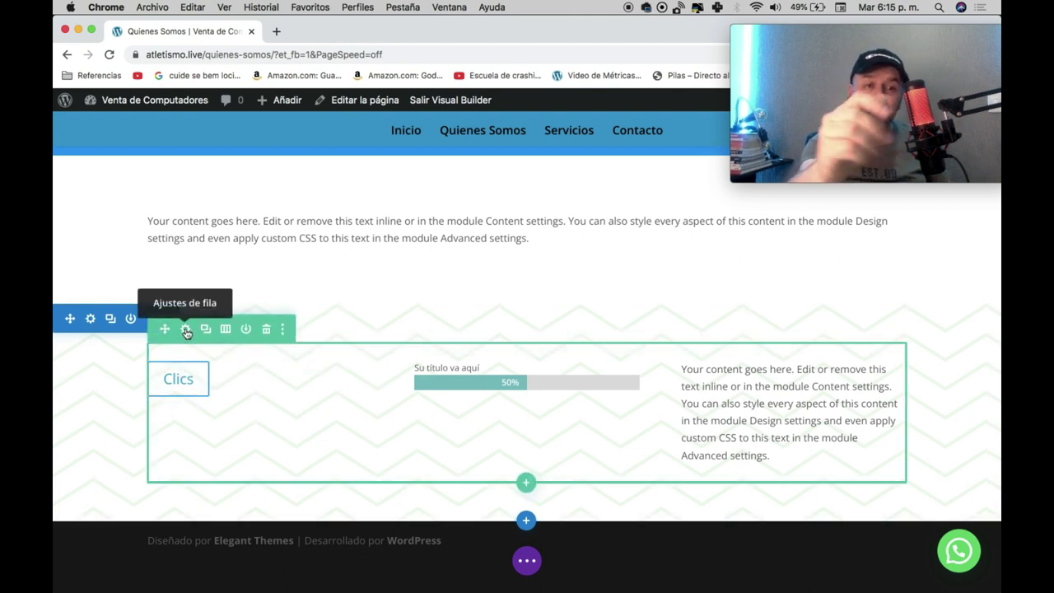
click(186, 331)
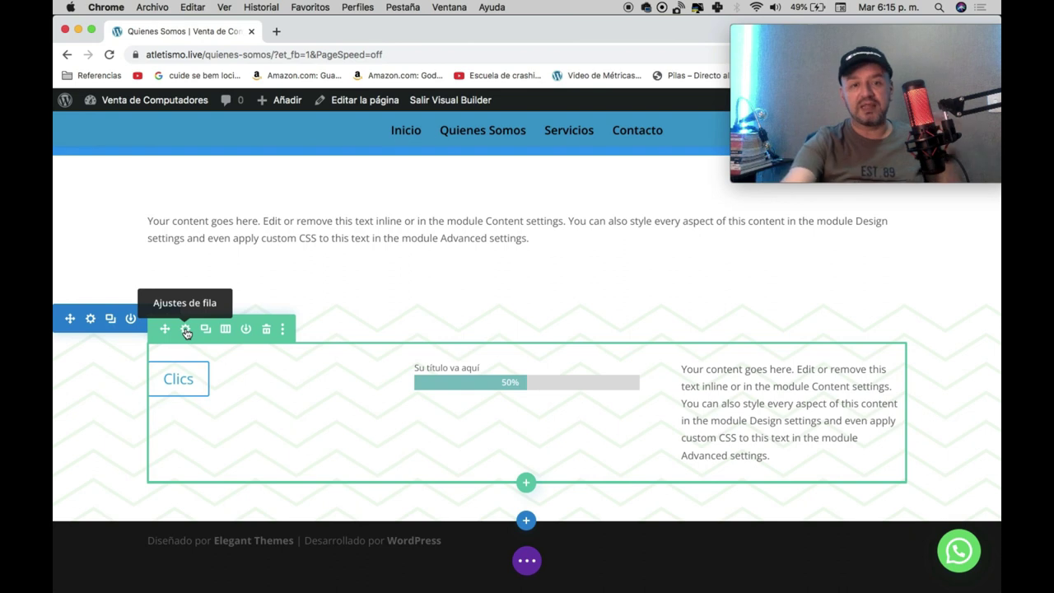
click(186, 331)
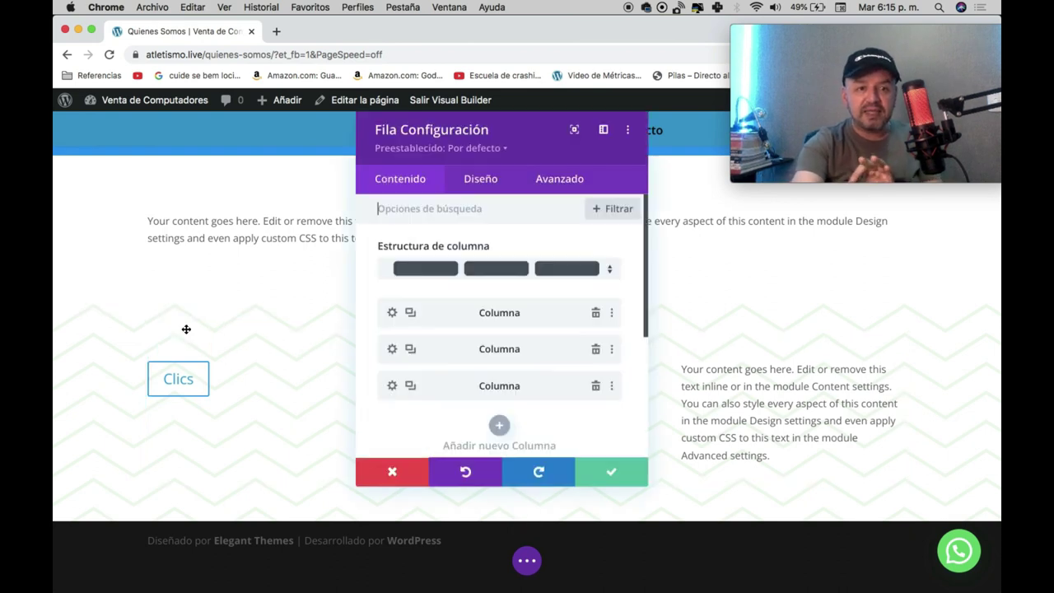
scroll(460, 353, down, 1)
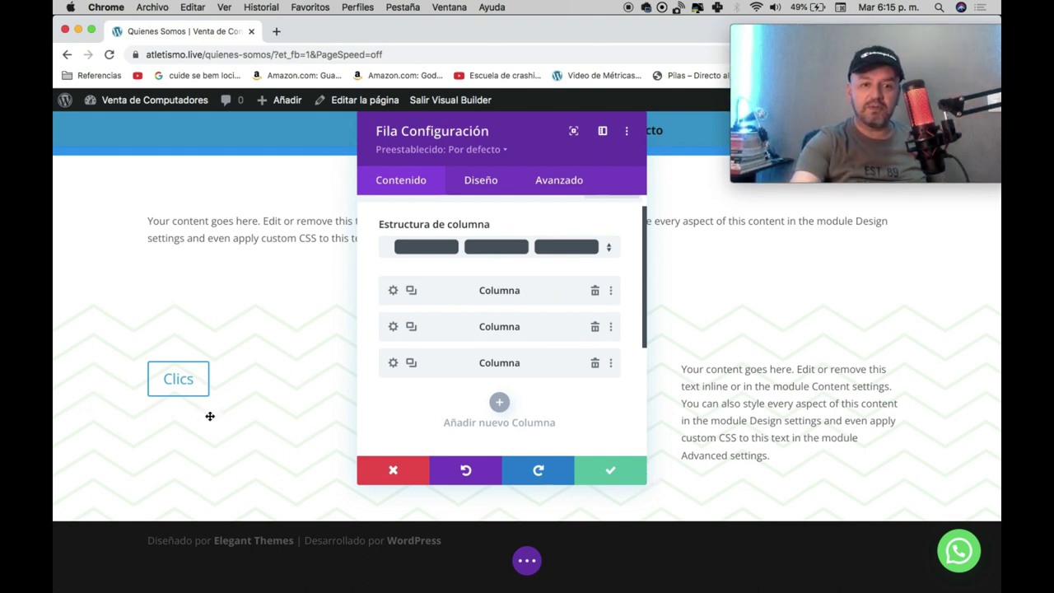
scroll(452, 415, down, 5)
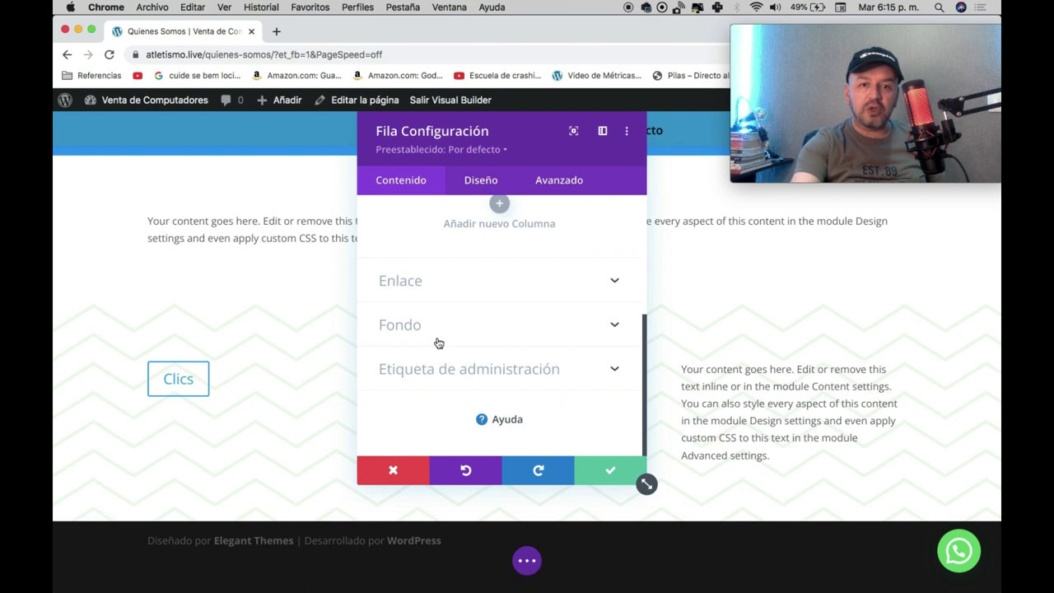
click(439, 343)
scroll(463, 366, down, 3)
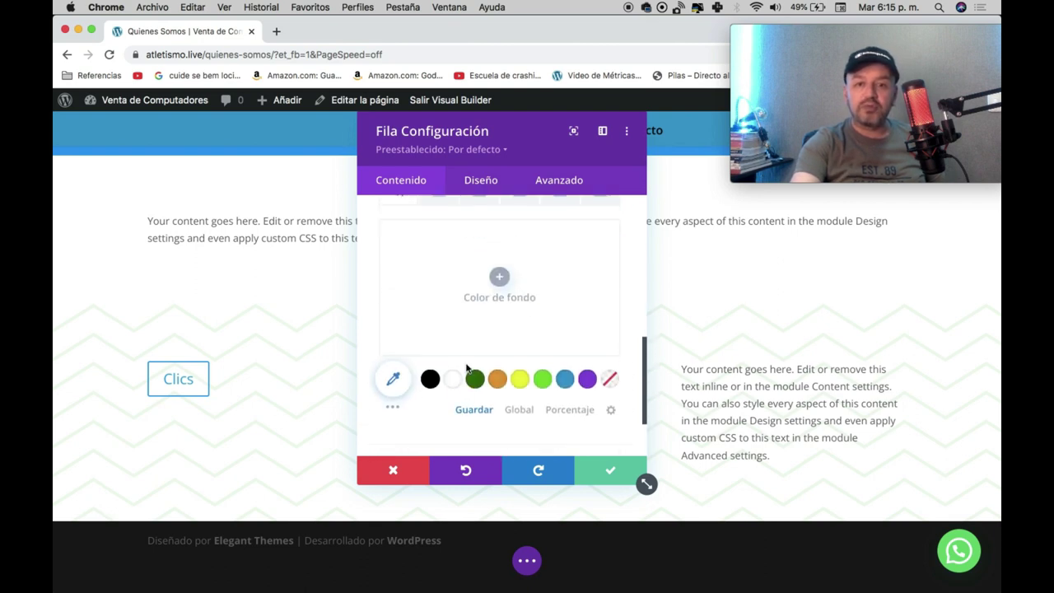
click(516, 403)
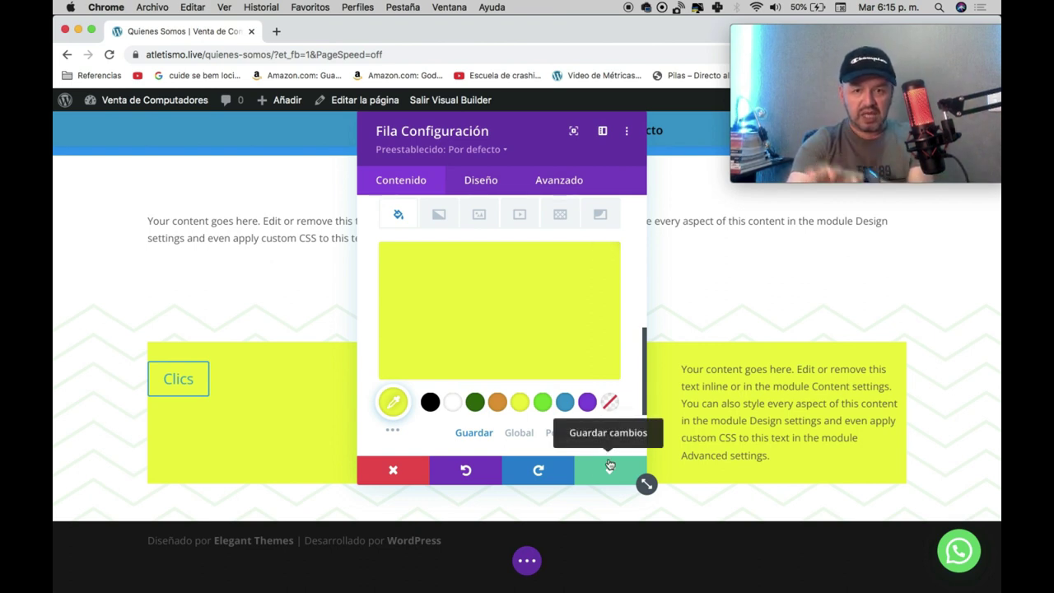
click(609, 466)
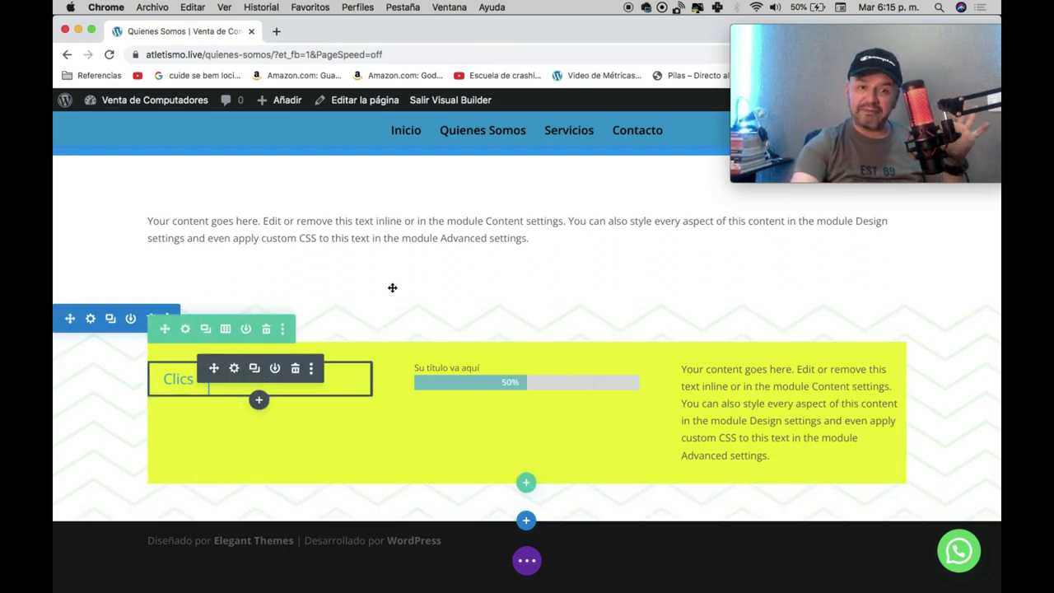
click(90, 320)
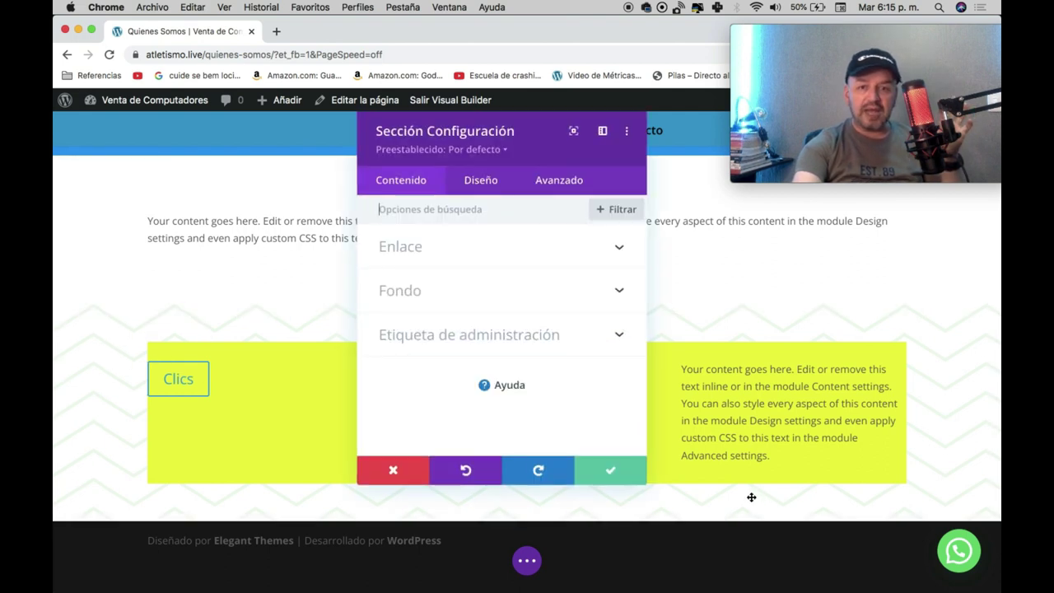
click(640, 478)
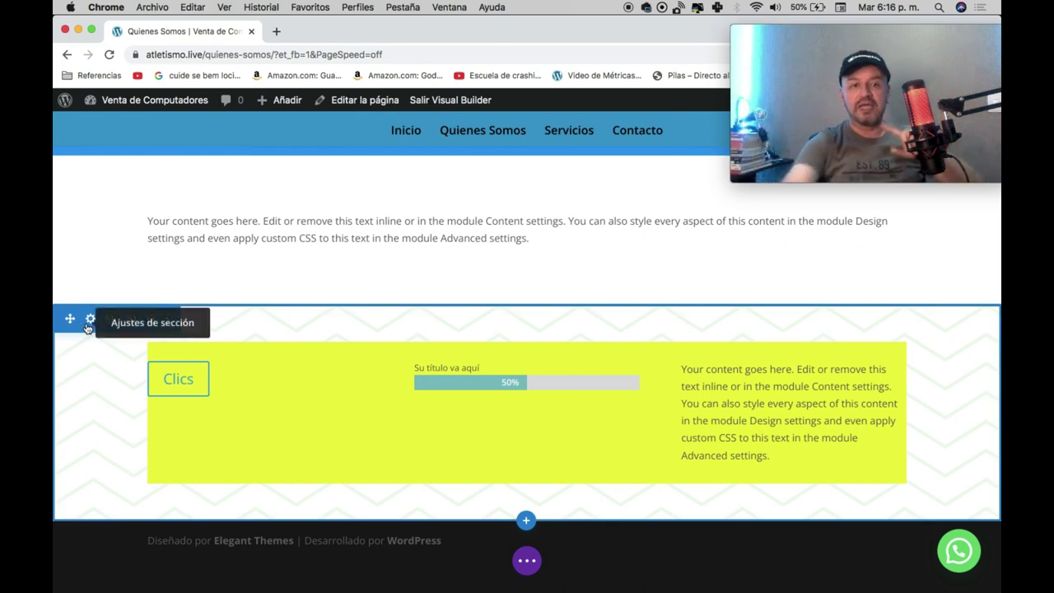
mouse_move(233, 379)
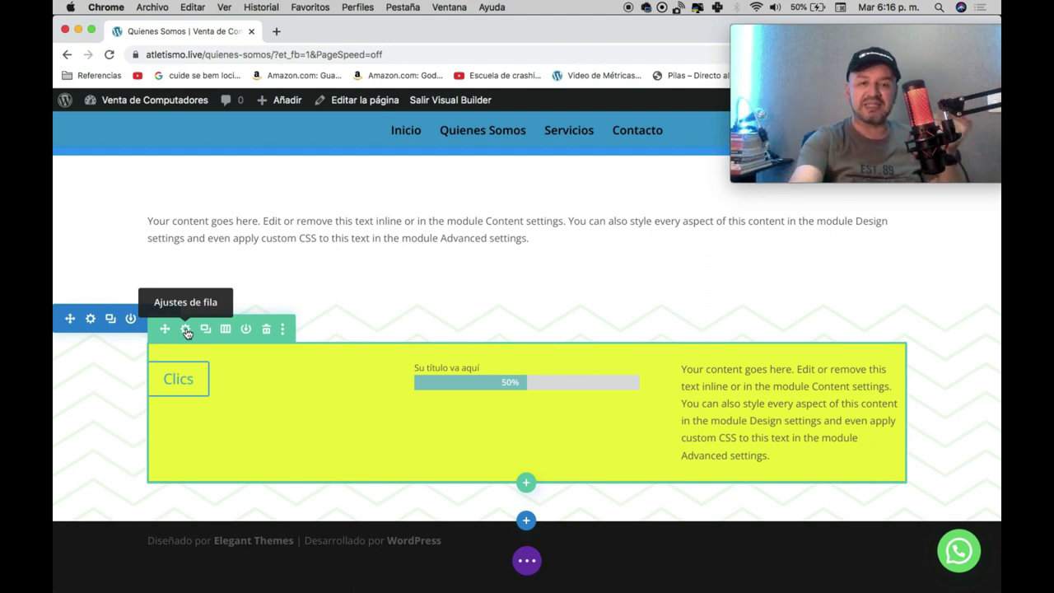
scroll(187, 331, up, 2)
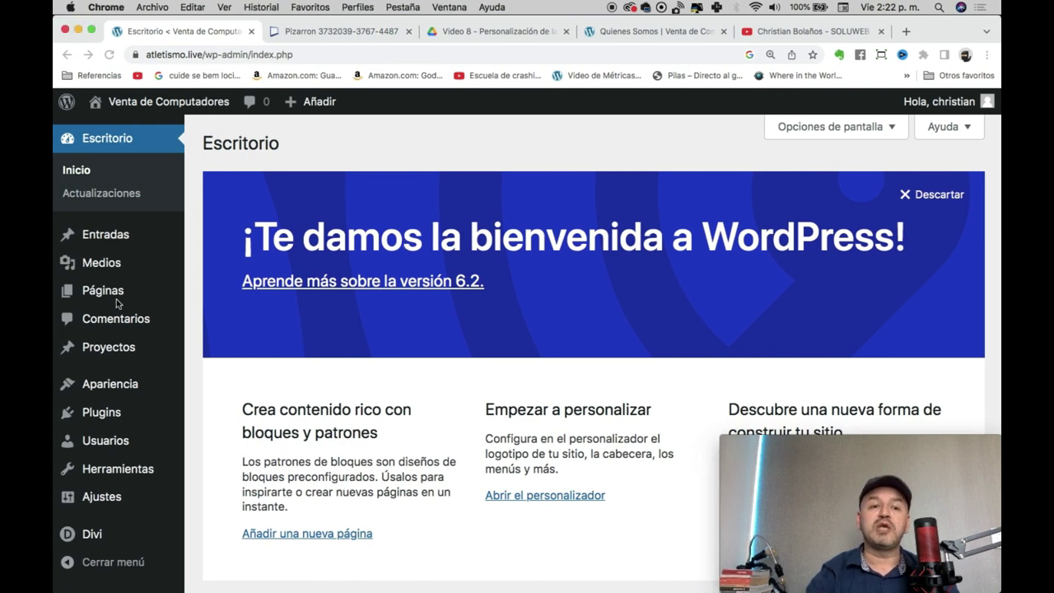
Step: From Todas las páginas, open the Inicio page with 'Editar con Divi'
key(super+Tab)
mouse_move(103, 293)
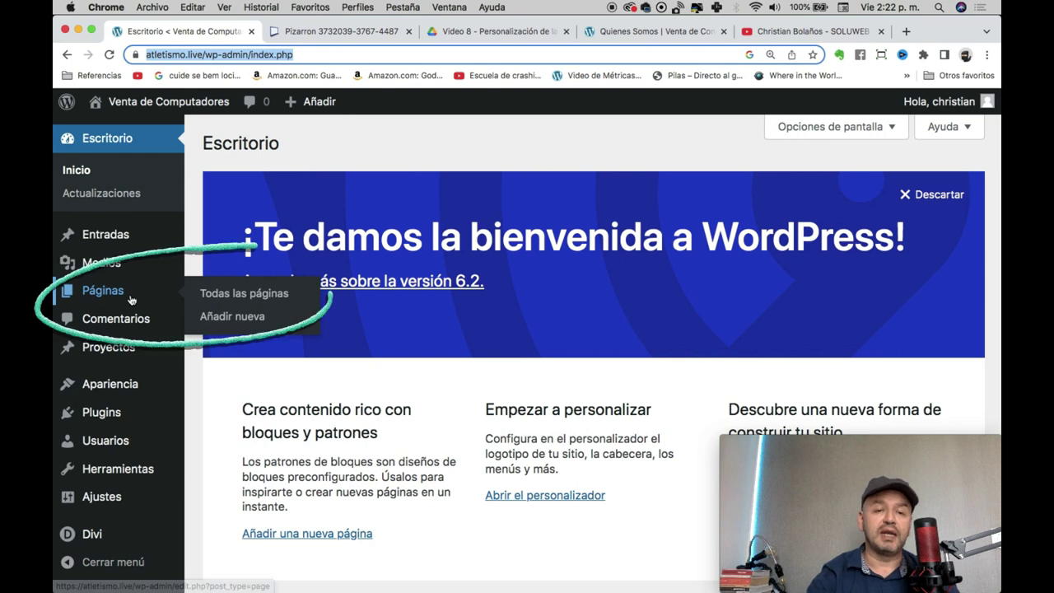
click(260, 300)
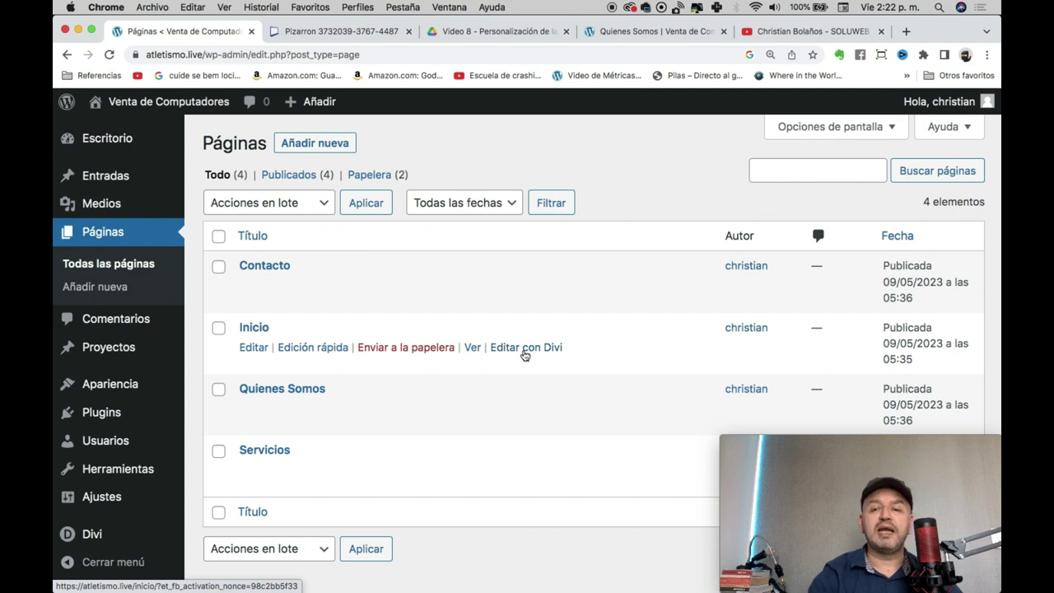
click(526, 347)
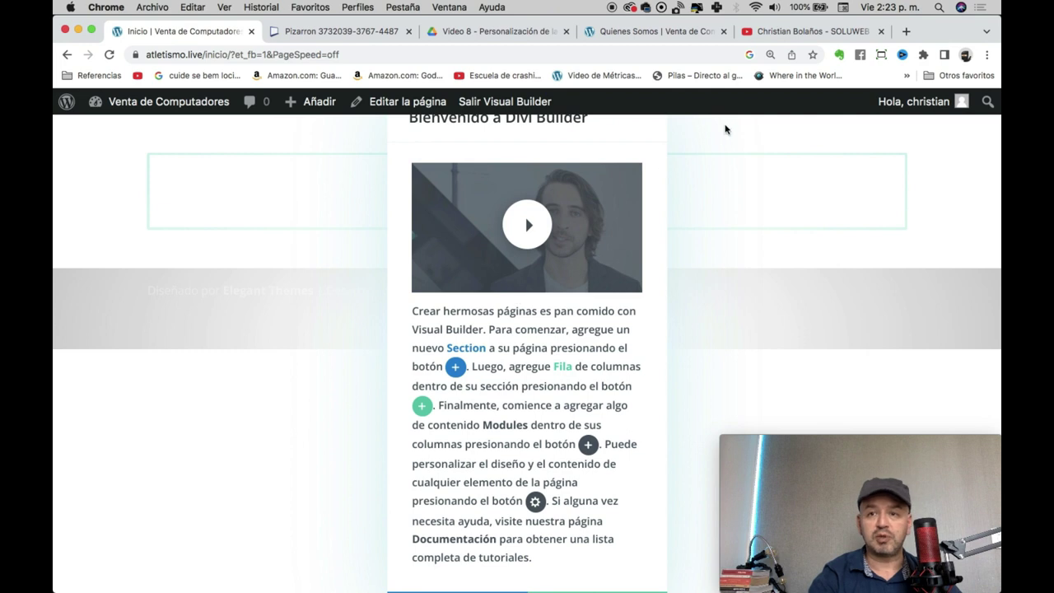
Step: Zoom the browser to 110% and dismiss the welcome guide via 'Empieza a Construir'
key(super+minus)
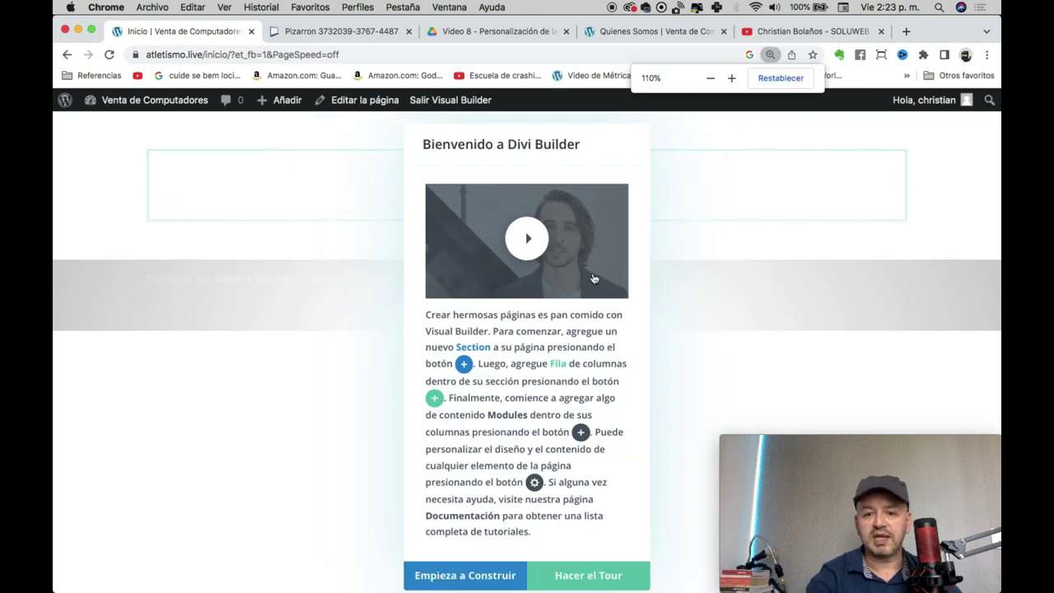
click(438, 574)
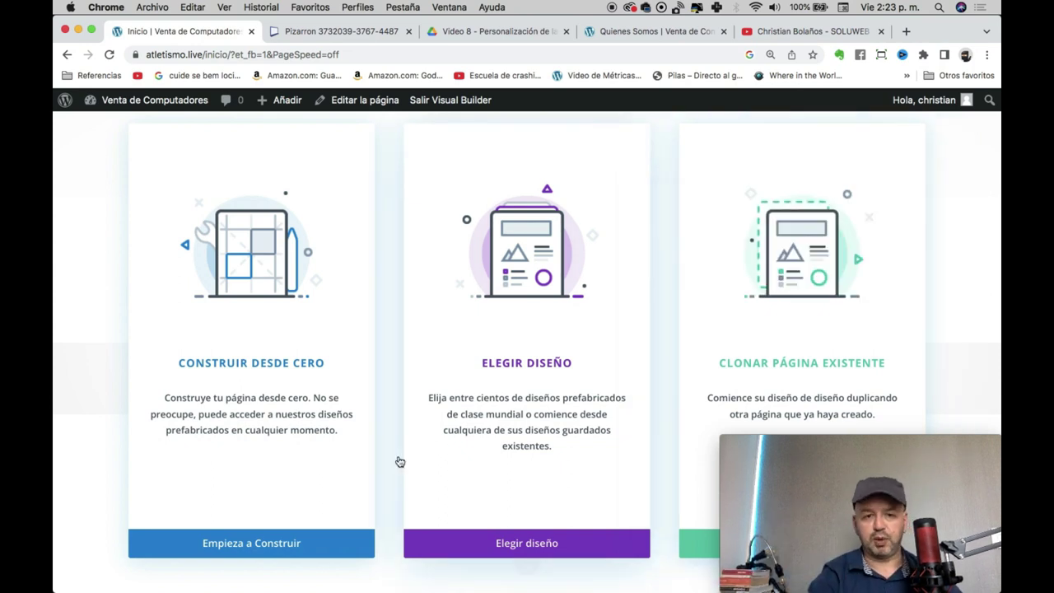
Step: Start the Inicio page from scratch, then switch to the whiteboard tab
click(252, 544)
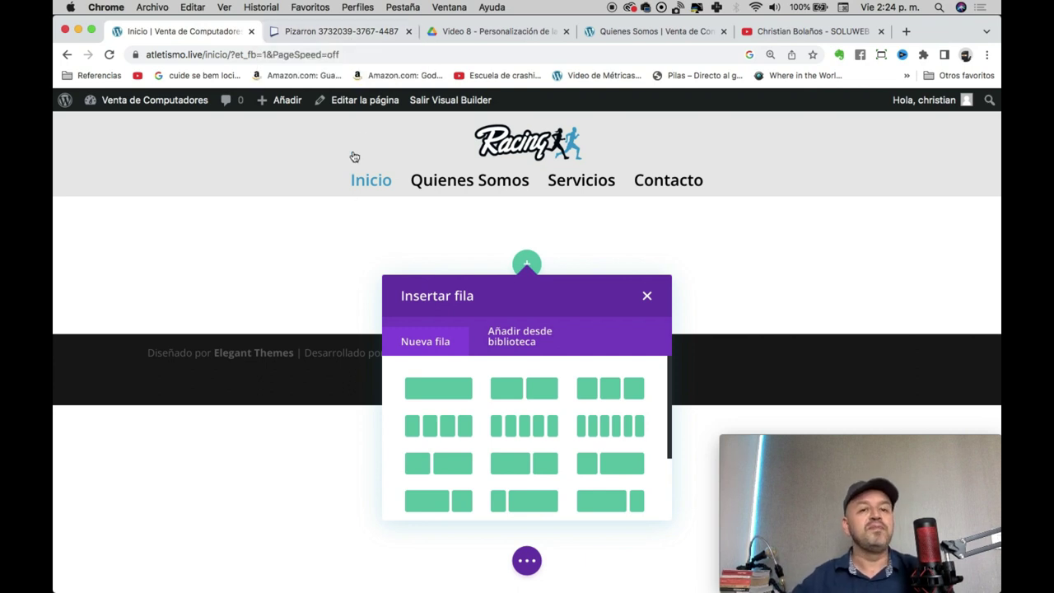
click(341, 32)
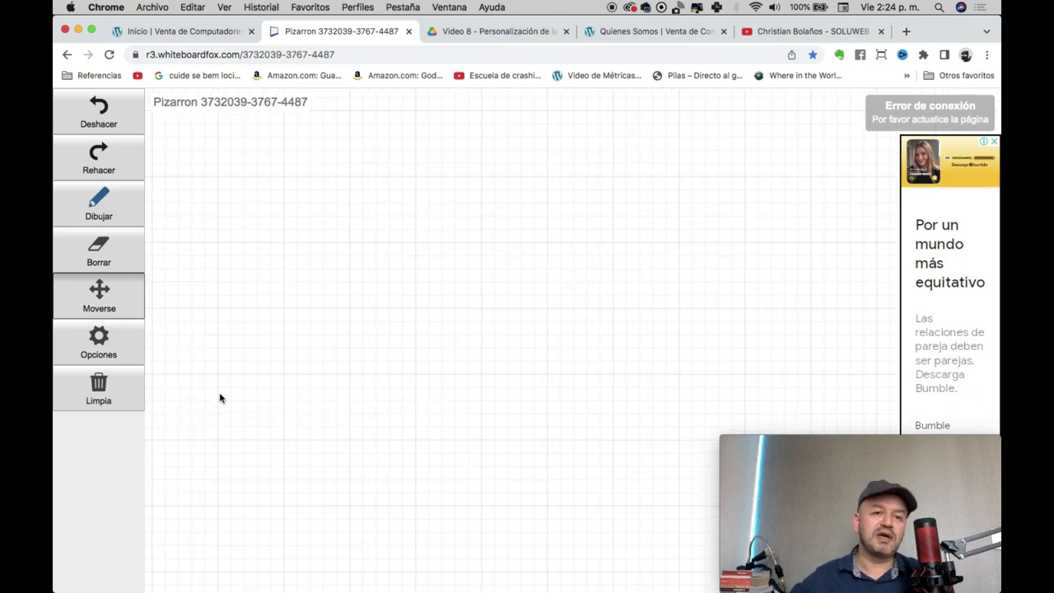
Step: Dismiss the lost-connection alert and reload the whiteboard with freehand drawing selected
click(129, 216)
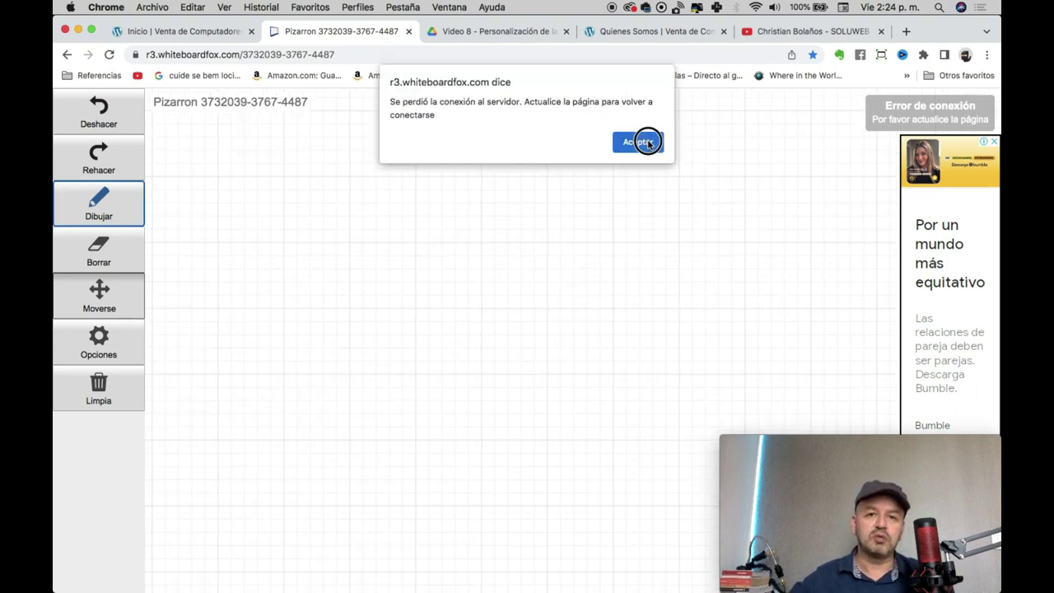
click(646, 142)
click(109, 54)
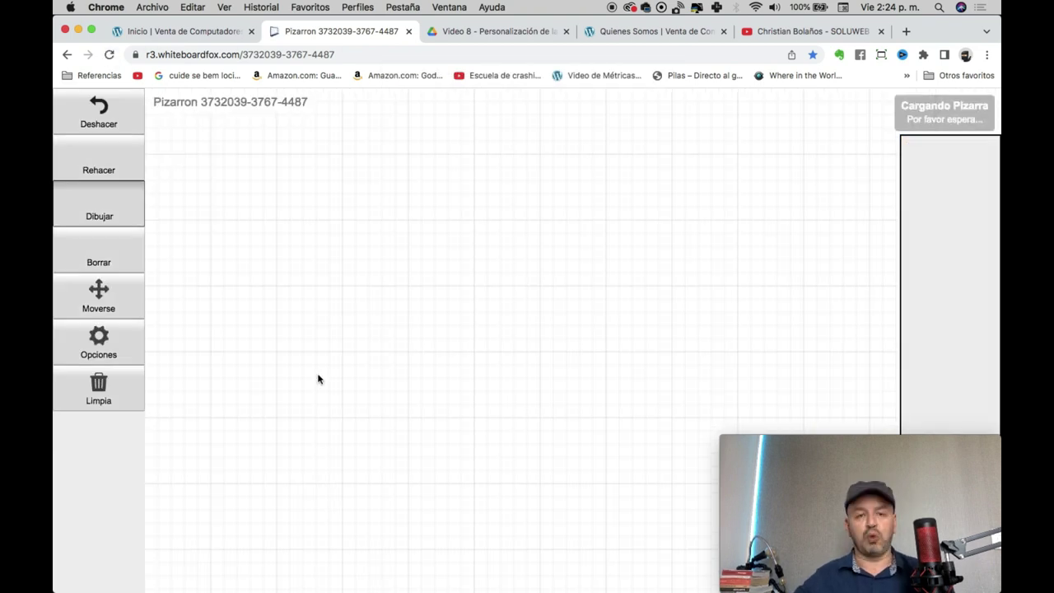
Step: Sketch the page outline, a header with logo and menu, and an image with text lines
mouse_move(273, 381)
mouse_down()
mouse_move(255, 156)
mouse_move(535, 170)
mouse_move(532, 423)
mouse_move(275, 421)
mouse_move(277, 369)
mouse_up()
mouse_move(280, 210)
mouse_down()
mouse_move(322, 165)
mouse_move(273, 208)
mouse_up()
click(424, 187)
drag(364, 187, 447, 188)
drag(494, 185, 530, 184)
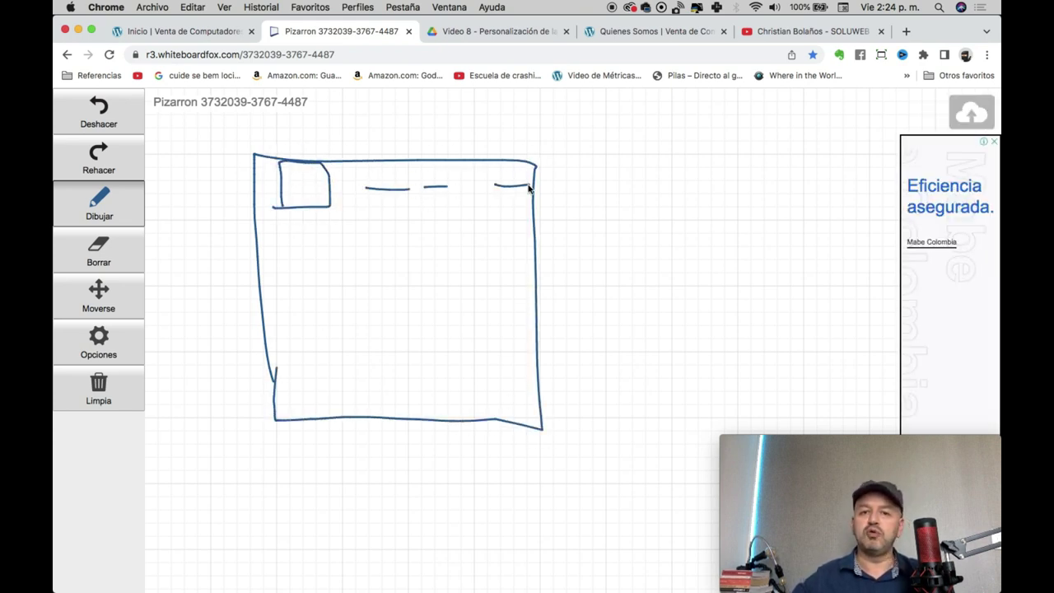
drag(259, 222, 579, 216)
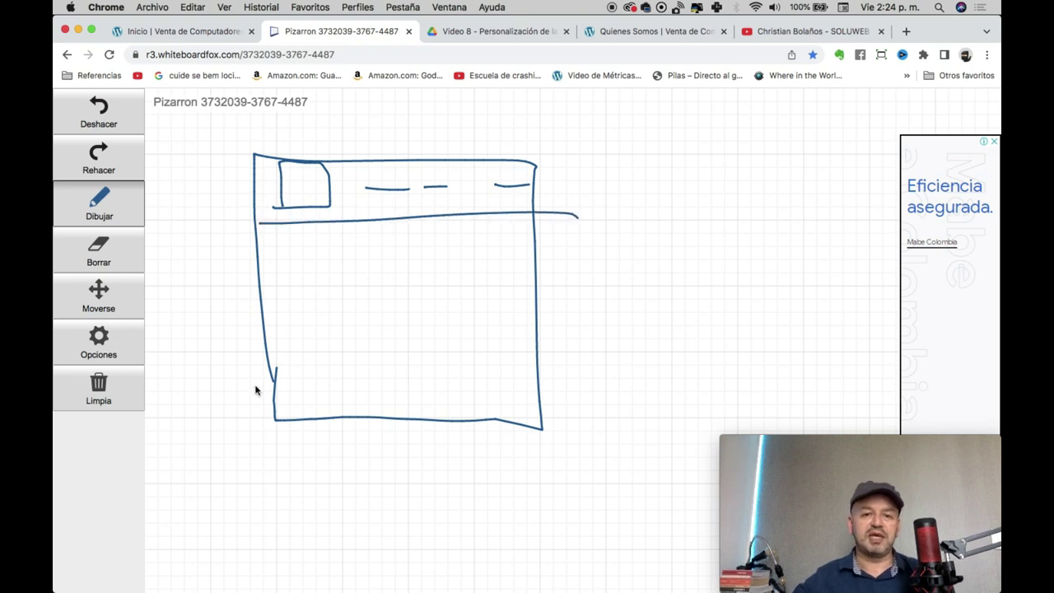
mouse_move(280, 303)
mouse_down()
mouse_move(354, 235)
mouse_move(409, 304)
mouse_move(278, 306)
mouse_up()
drag(423, 244, 517, 237)
drag(416, 272, 517, 265)
drag(429, 292, 519, 287)
drag(299, 328, 523, 325)
Step: Sketch a video box with play triangle and a figure box, then return to Inicio
mouse_move(302, 399)
mouse_down()
mouse_move(297, 348)
mouse_move(372, 353)
mouse_move(307, 400)
mouse_up()
drag(326, 356, 354, 373)
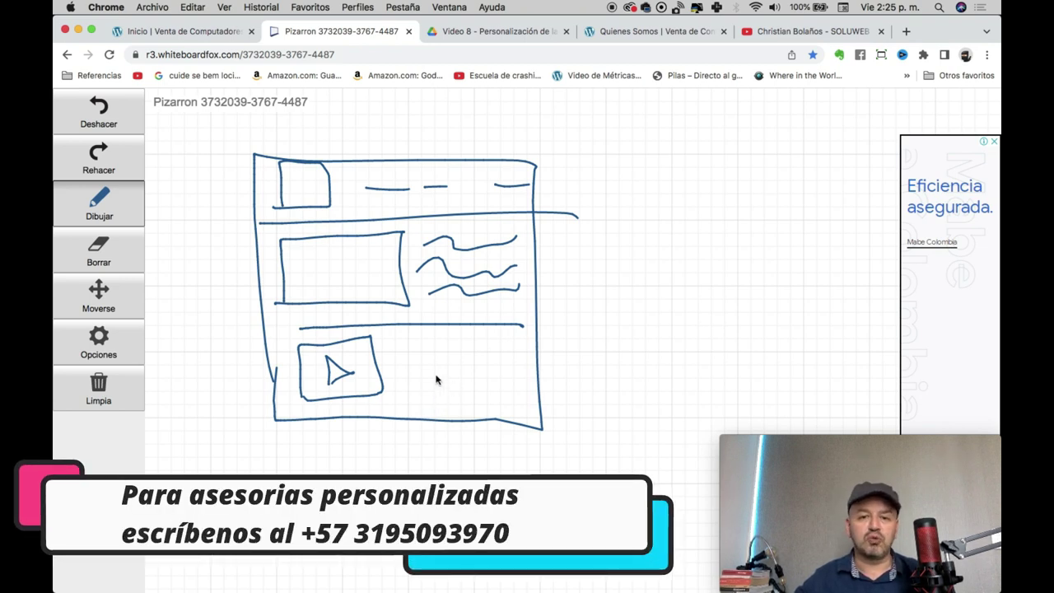
mouse_move(435, 384)
mouse_down()
mouse_move(503, 322)
mouse_move(447, 391)
mouse_move(492, 380)
mouse_move(477, 337)
mouse_move(504, 355)
mouse_up()
drag(445, 402, 530, 399)
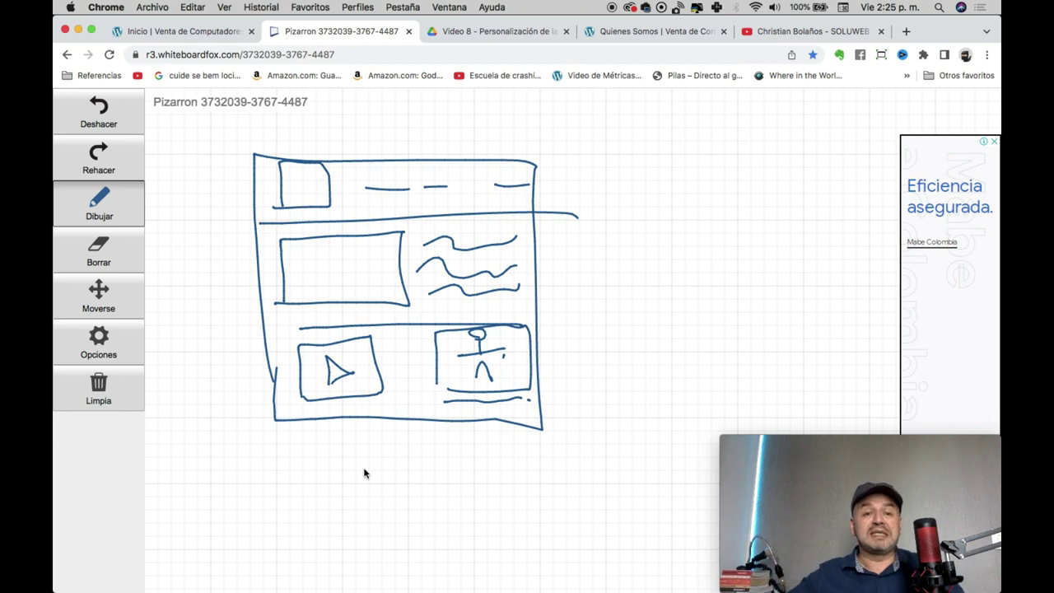
click(212, 38)
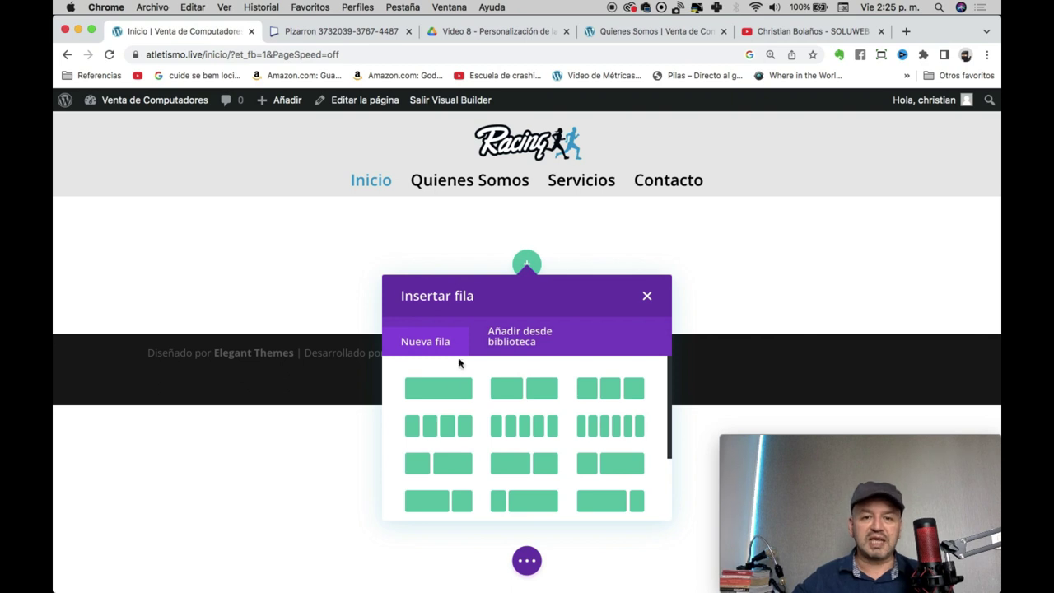
Step: Add a single-column row to the Inicio page and insert a Texto module into it
click(447, 392)
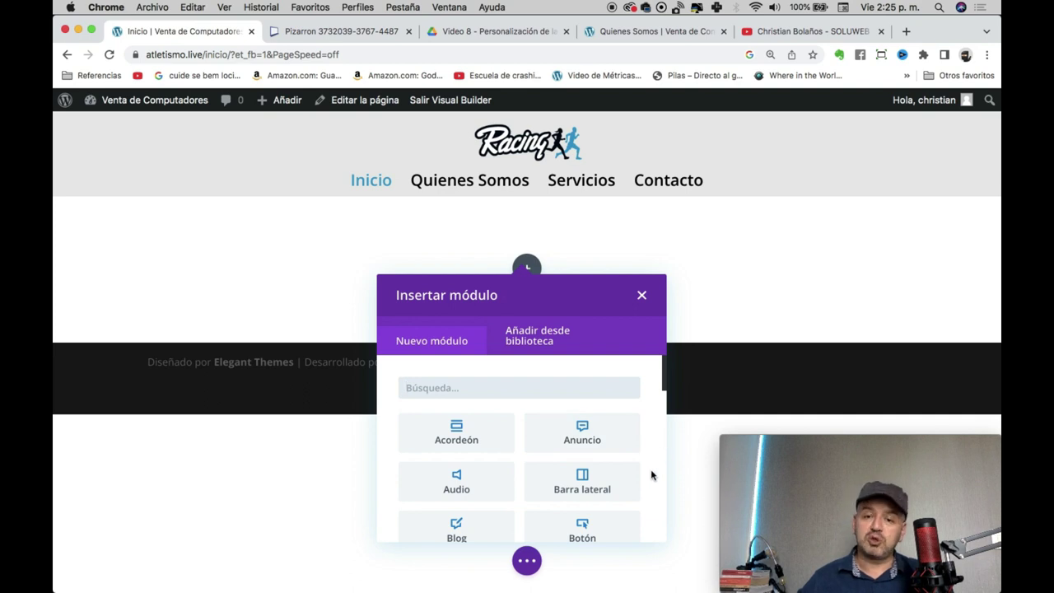
drag(663, 377, 666, 406)
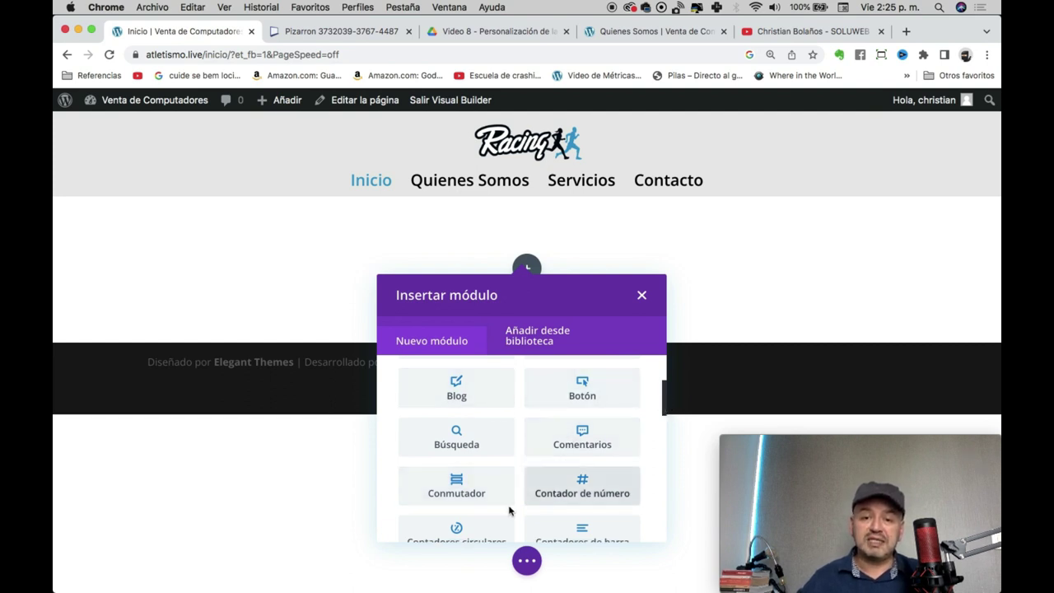
drag(664, 408, 678, 540)
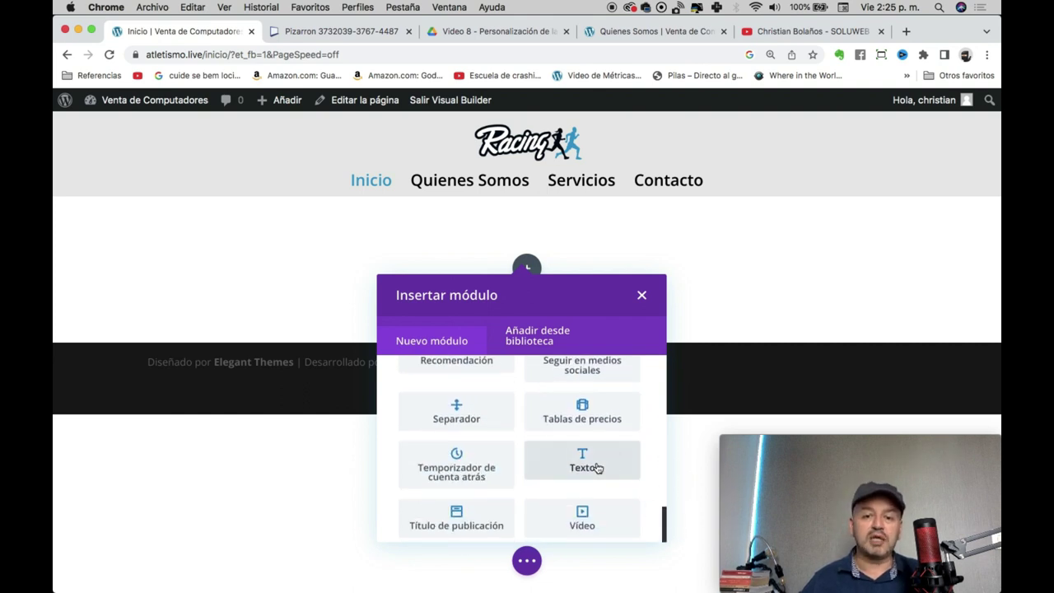
click(598, 476)
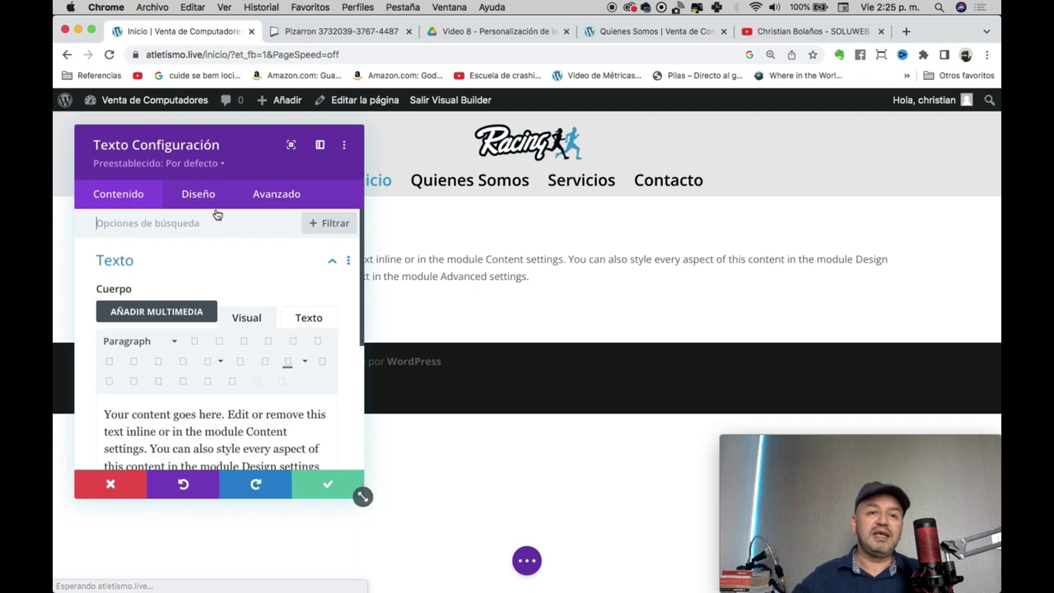
Step: Replace the text module's placeholder with 'Bienvenidos a nuestro sitio web' and show its Diseño settings
drag(202, 143, 364, 197)
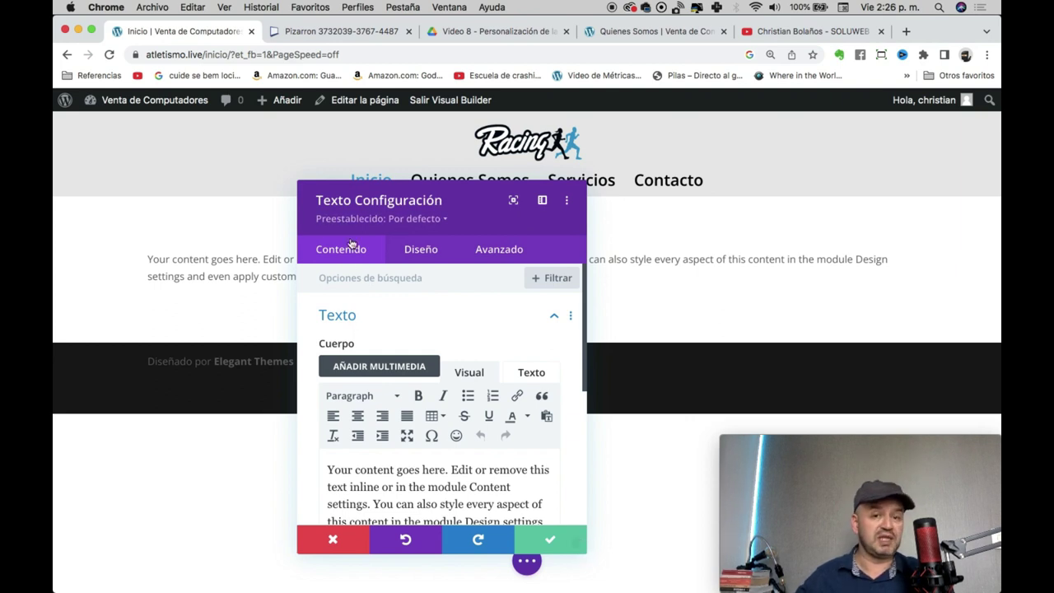
drag(414, 203, 129, 177)
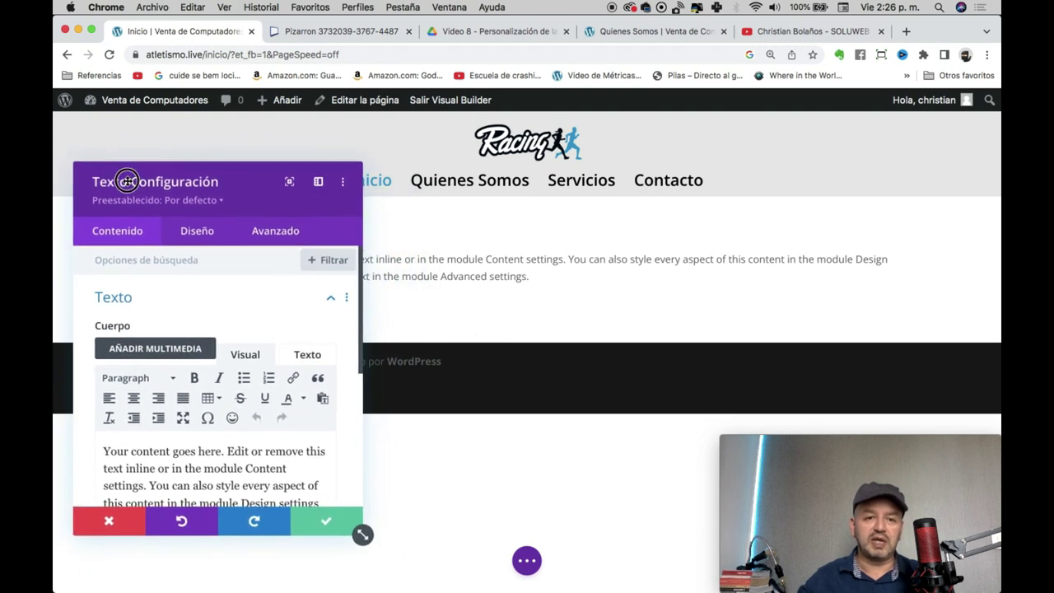
triple_click(214, 461)
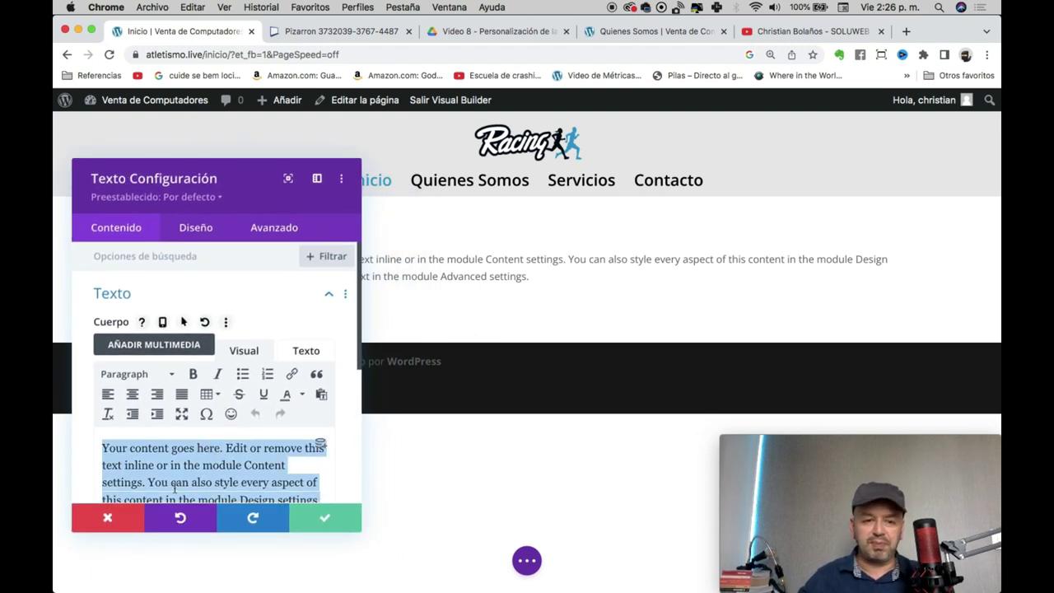
key(BackSpace)
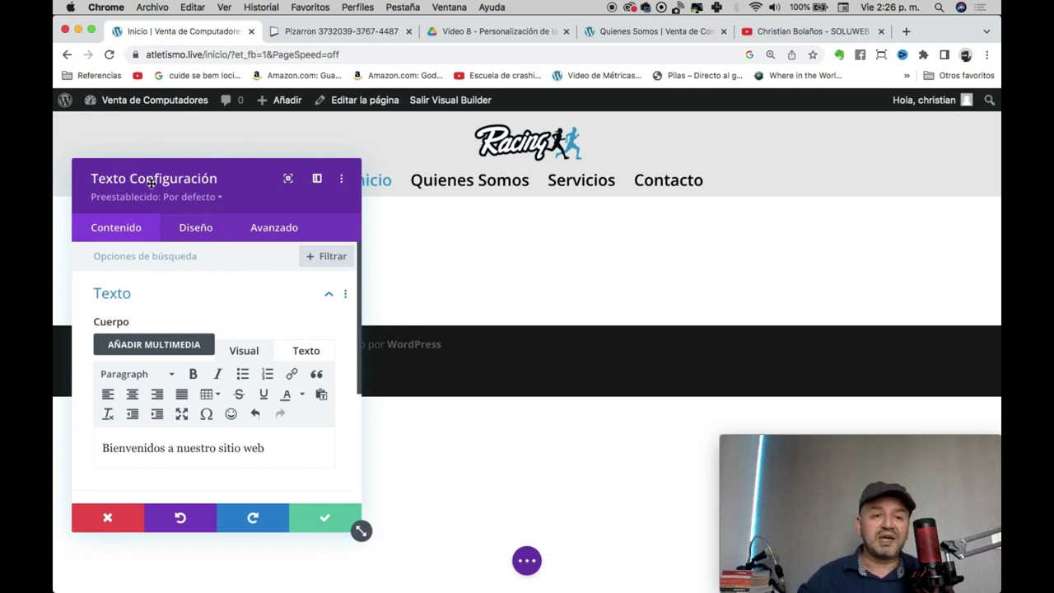
drag(145, 171, 709, 121)
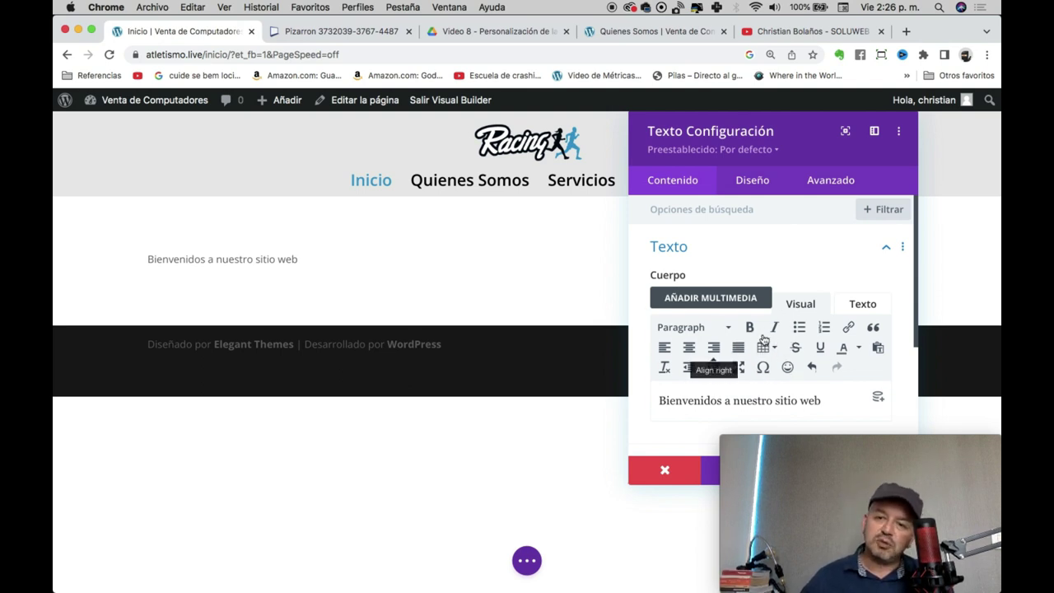
click(742, 188)
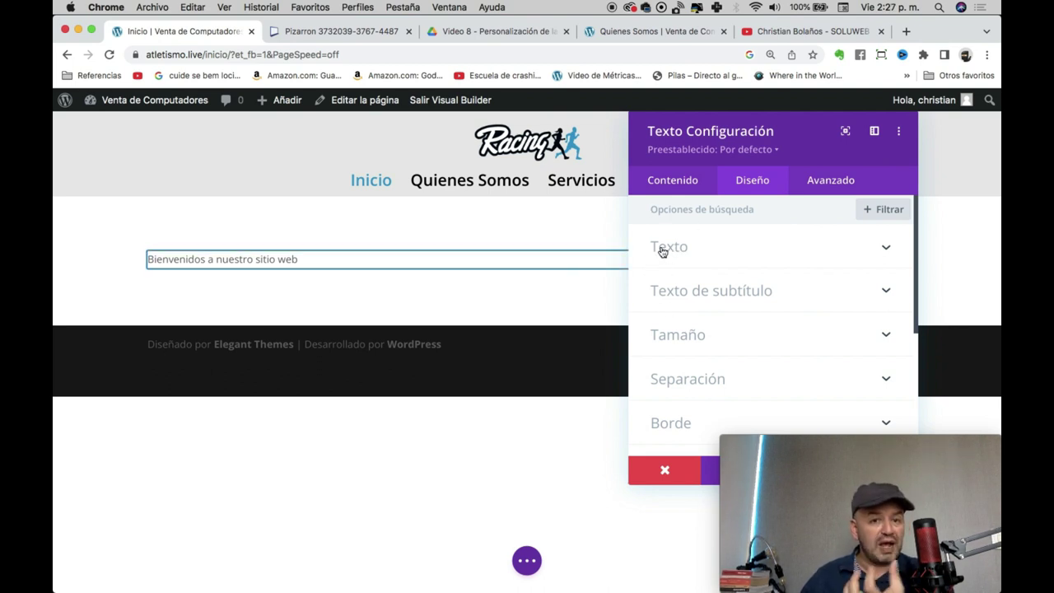
Step: Expand the Texto options, try Abril Fatface as the font, then revert to Default
click(665, 249)
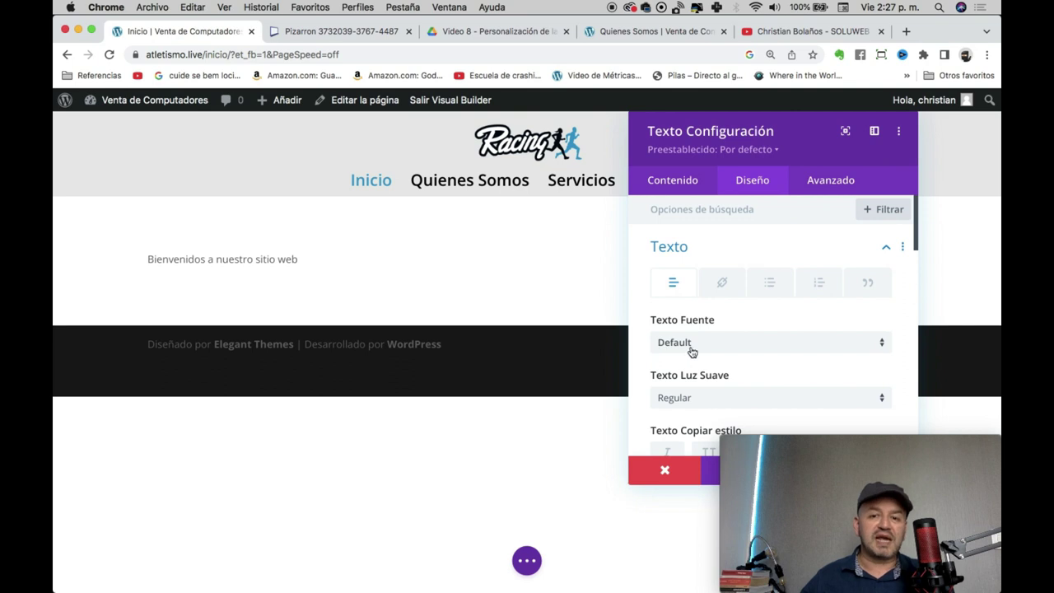
click(730, 353)
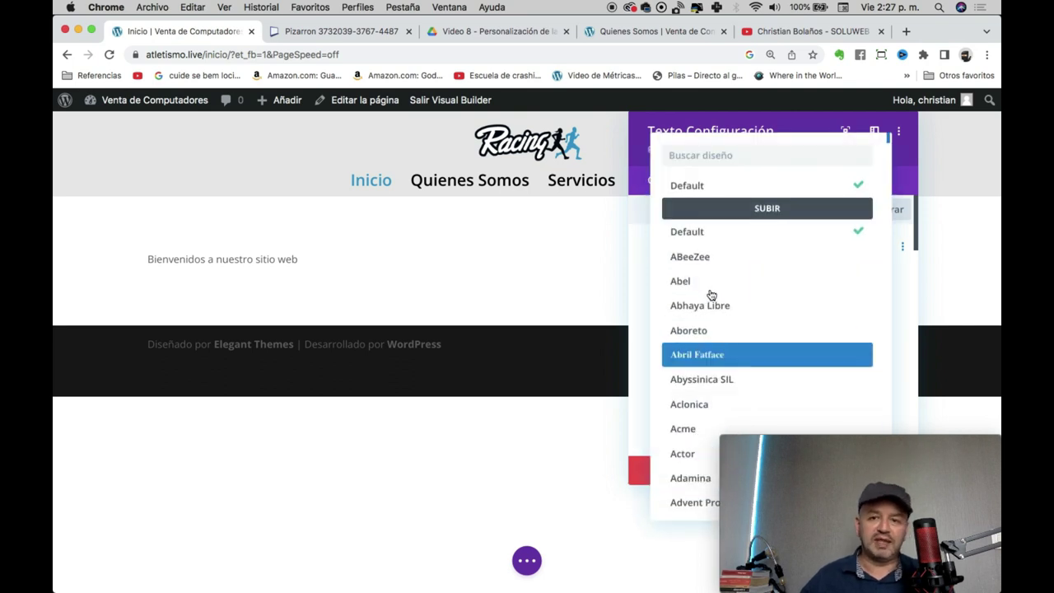
click(705, 355)
click(709, 349)
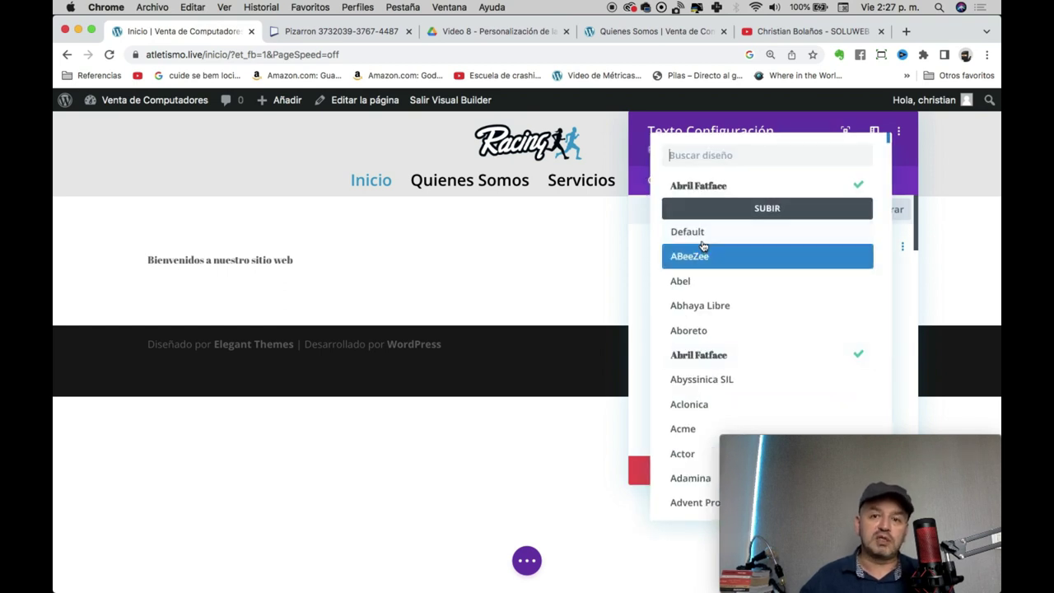
click(700, 233)
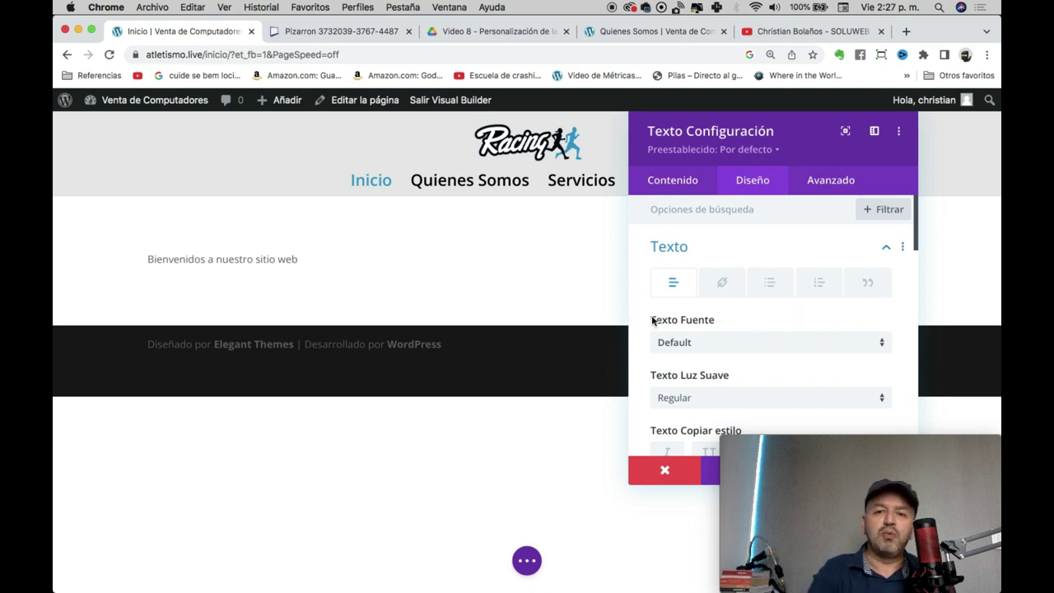
Step: Try several colour swatches, then set the welcome text to a custom brown #873f00
scroll(655, 326, down, 5)
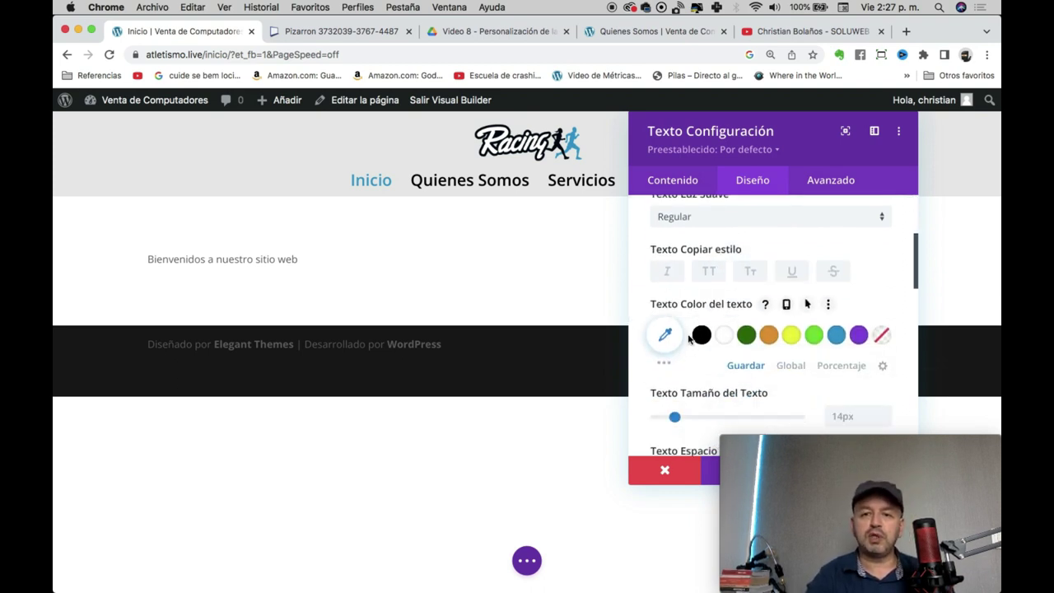
click(749, 333)
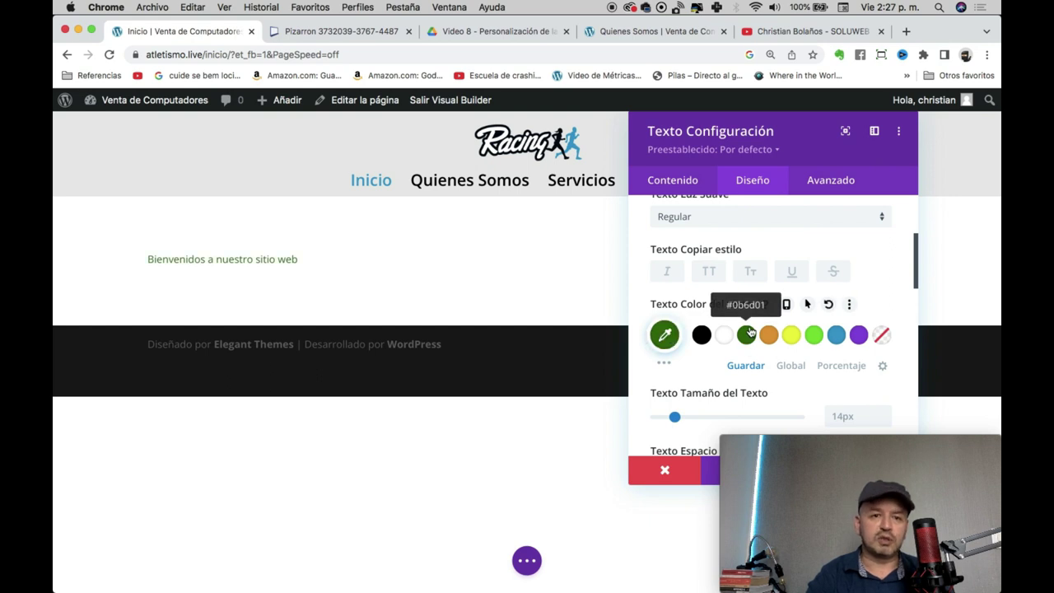
click(769, 334)
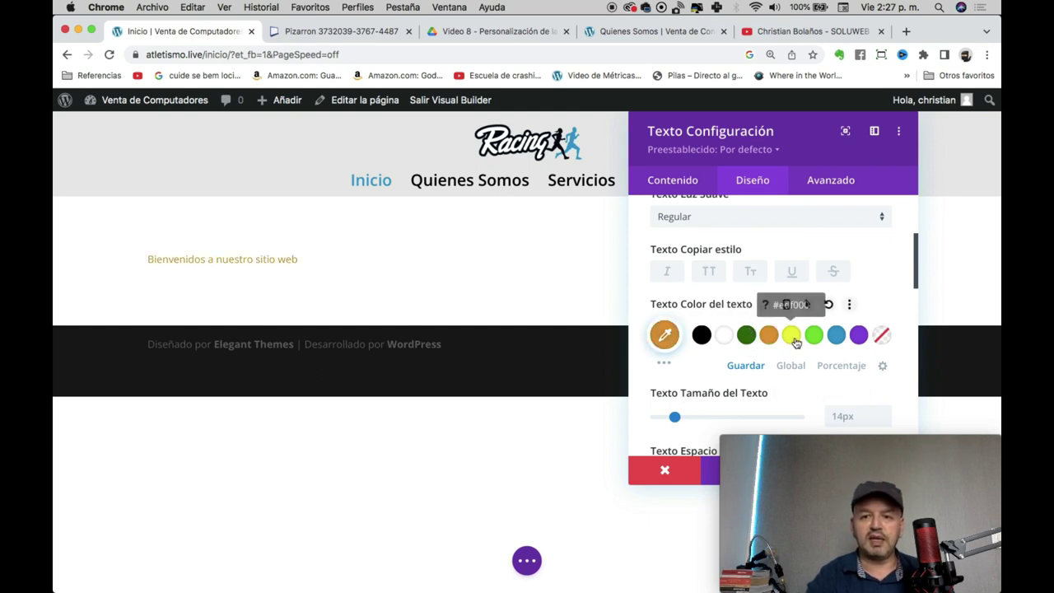
click(793, 338)
click(838, 334)
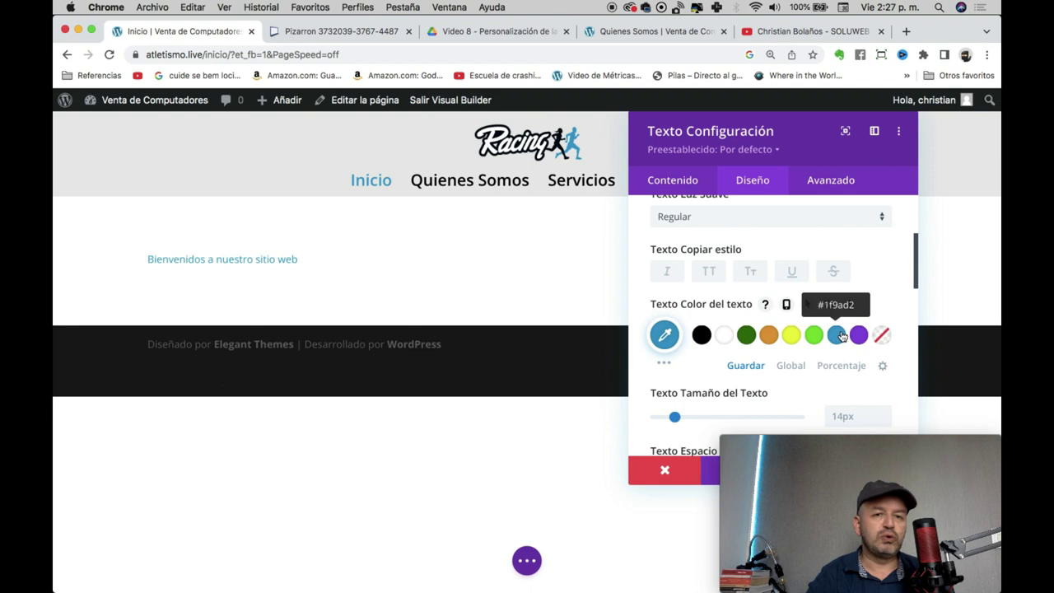
click(859, 335)
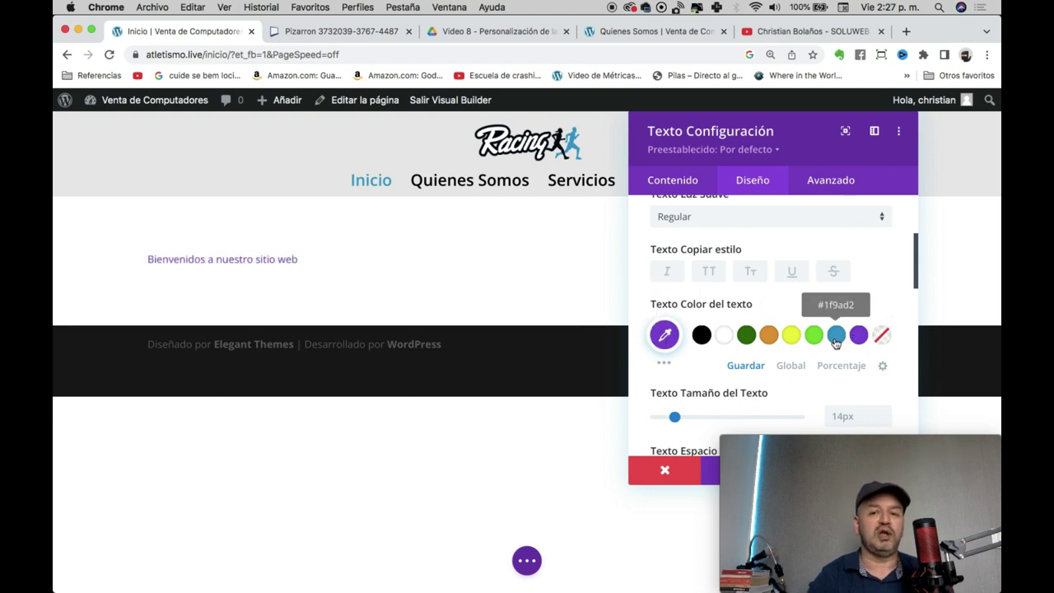
click(663, 335)
click(725, 385)
click(773, 361)
click(714, 385)
click(672, 384)
Step: Try Semi Bold, Bold and Ultra negrita font weights, settling on Semi Bold
scroll(686, 287, down, 3)
scroll(687, 287, up, 4)
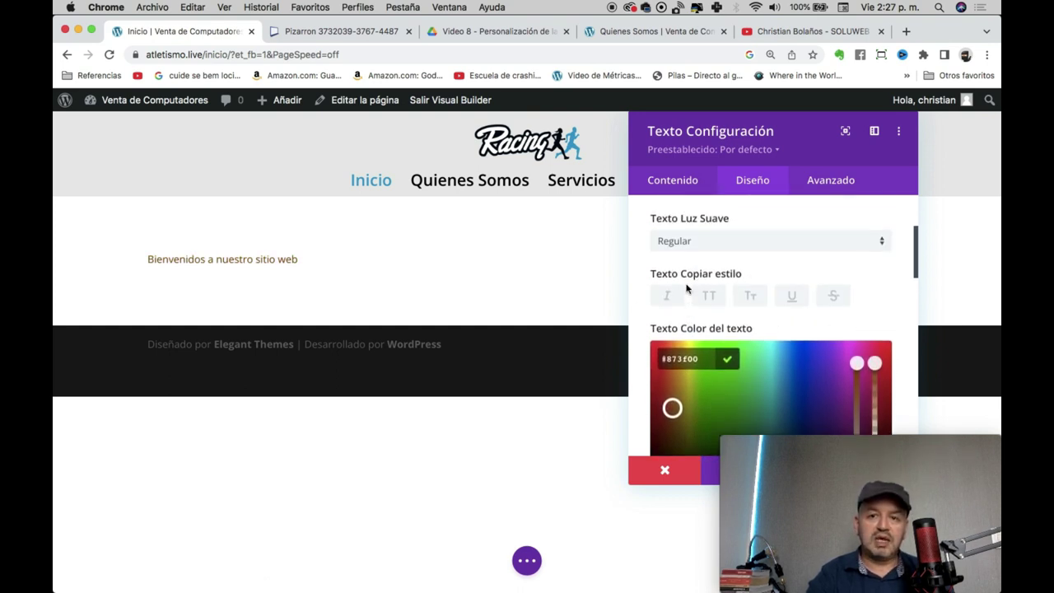
scroll(686, 287, up, 1)
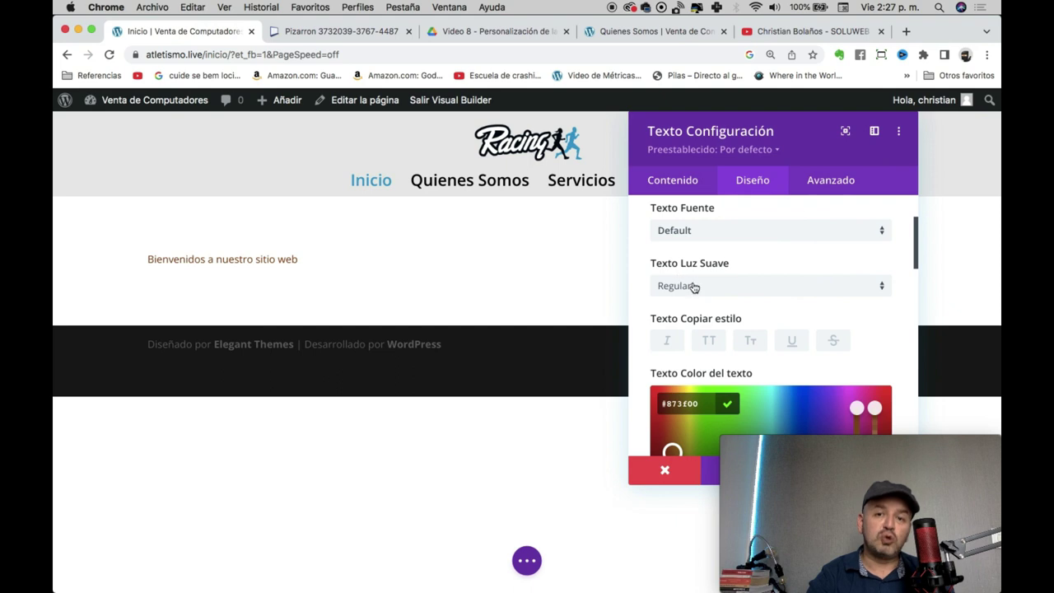
click(694, 286)
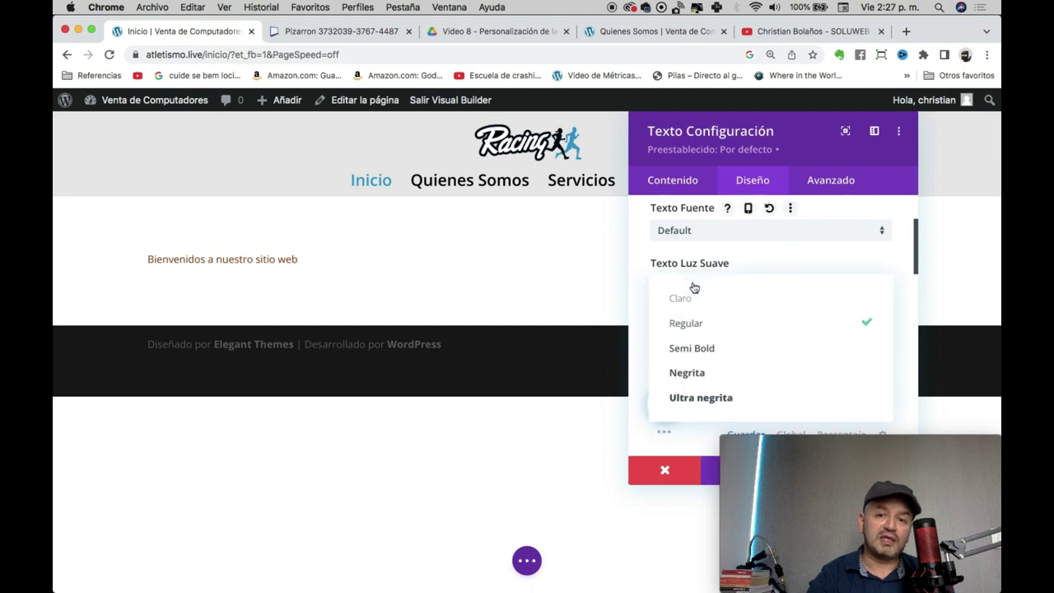
click(683, 358)
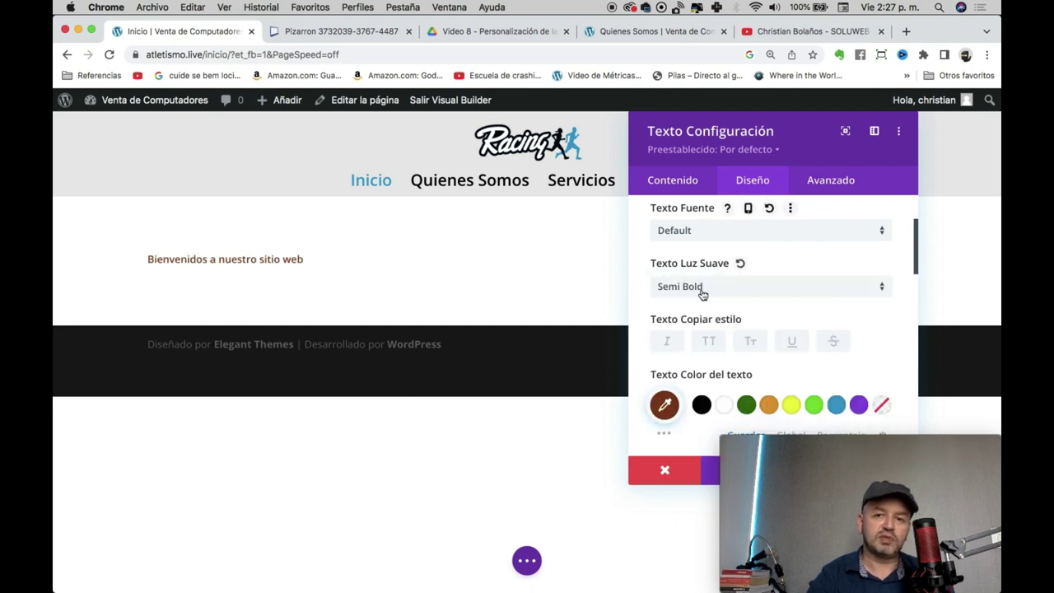
click(703, 288)
click(699, 371)
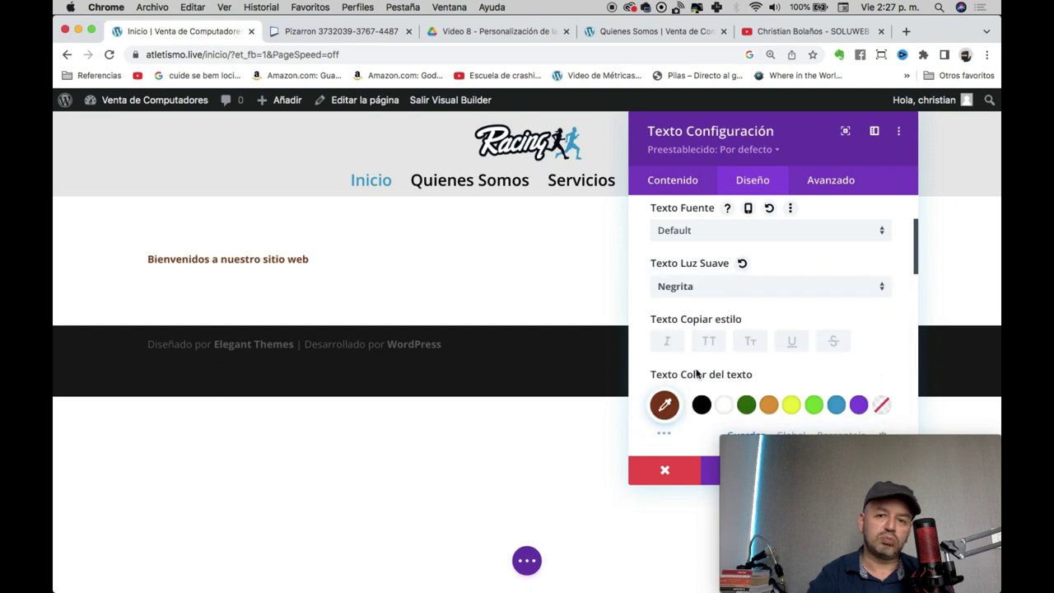
click(730, 287)
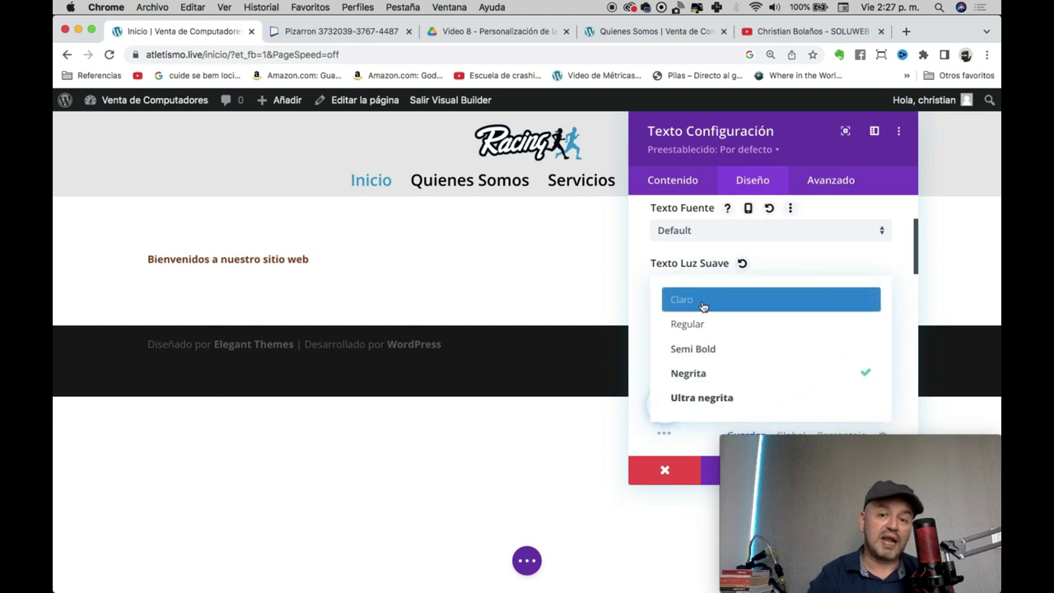
click(708, 397)
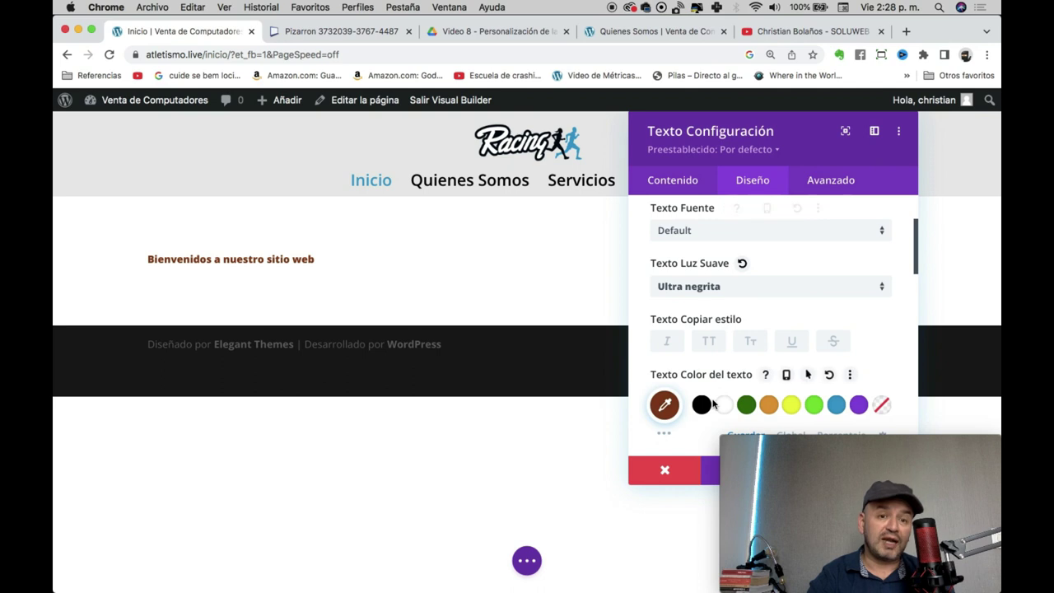
click(705, 285)
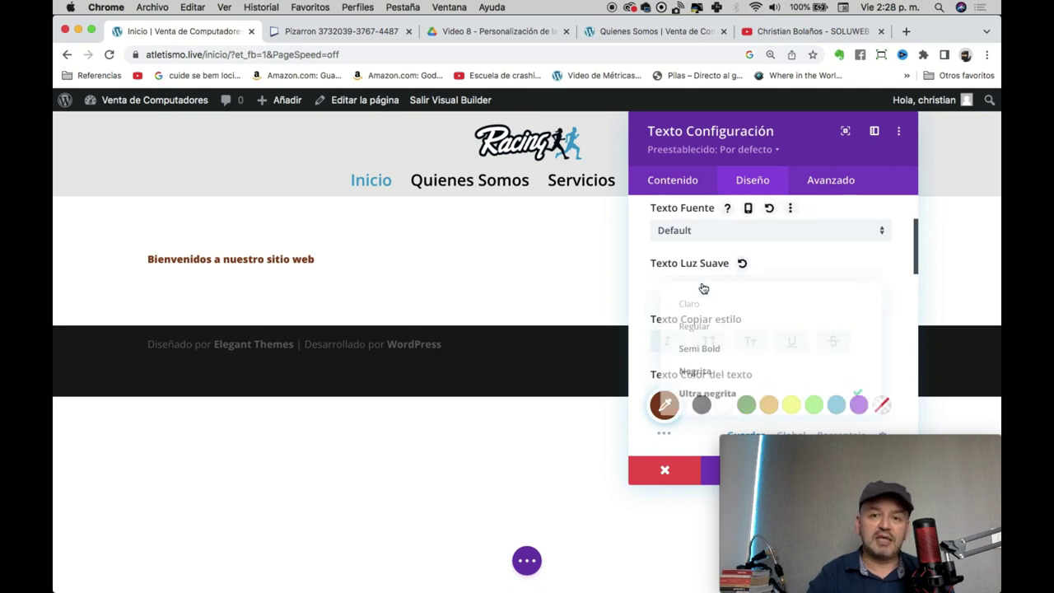
click(693, 349)
Step: Change the welcome text colour to black, then to blue
scroll(692, 362, down, 1)
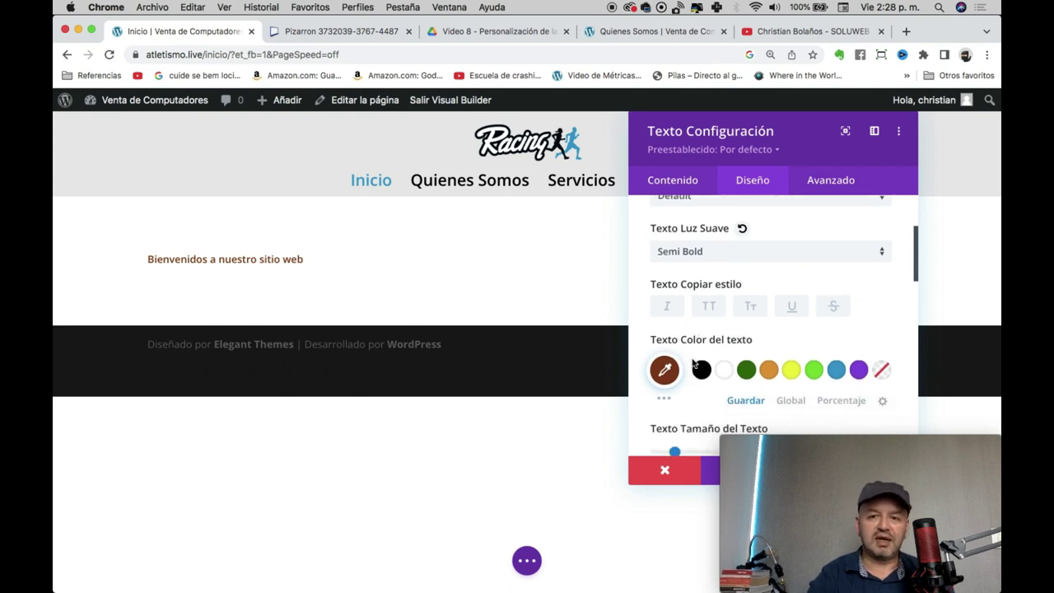
click(701, 370)
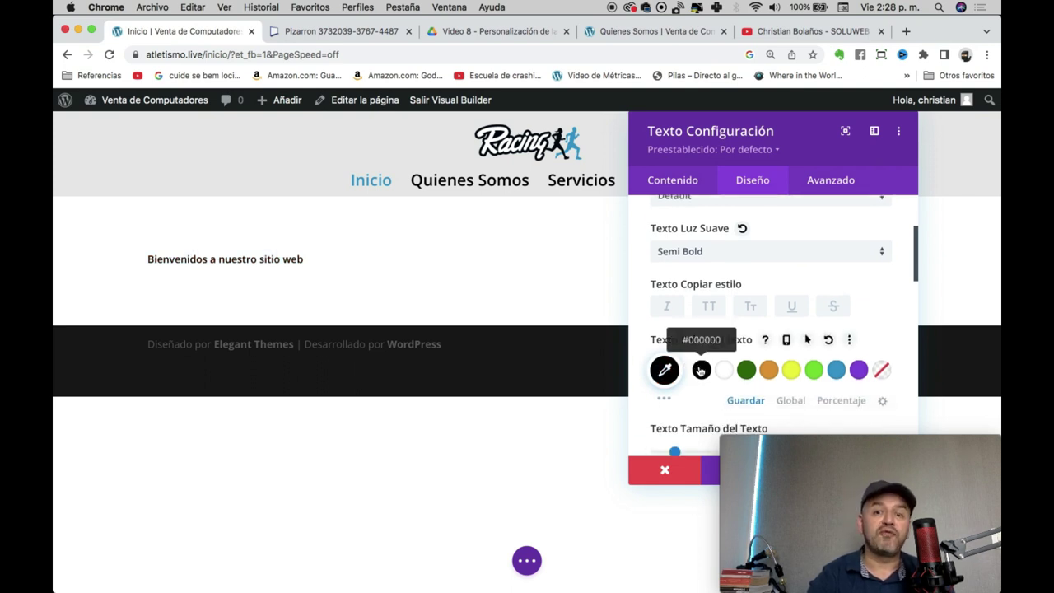
scroll(700, 370, down, 3)
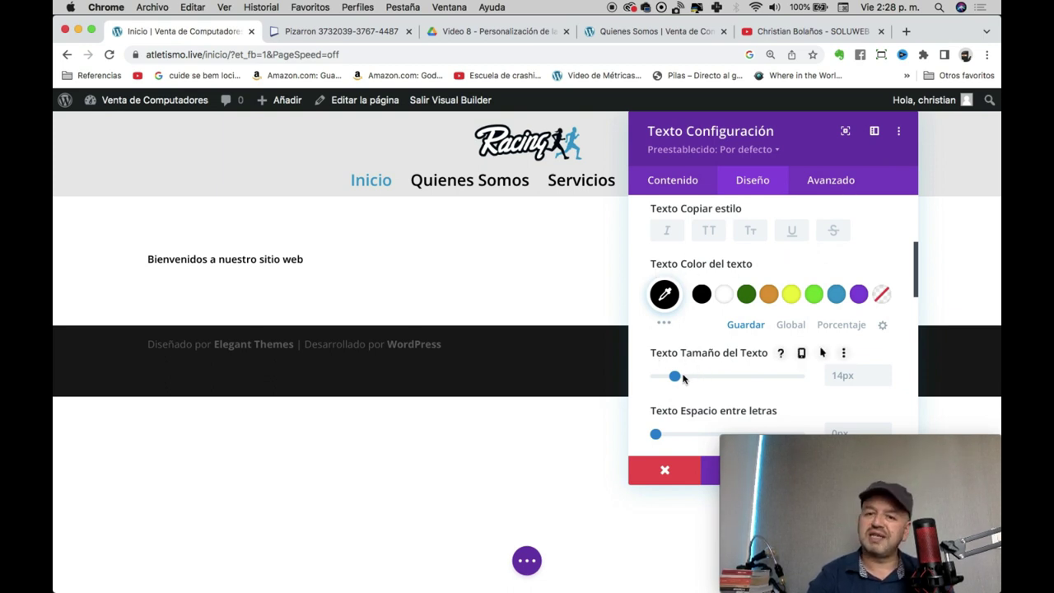
click(835, 298)
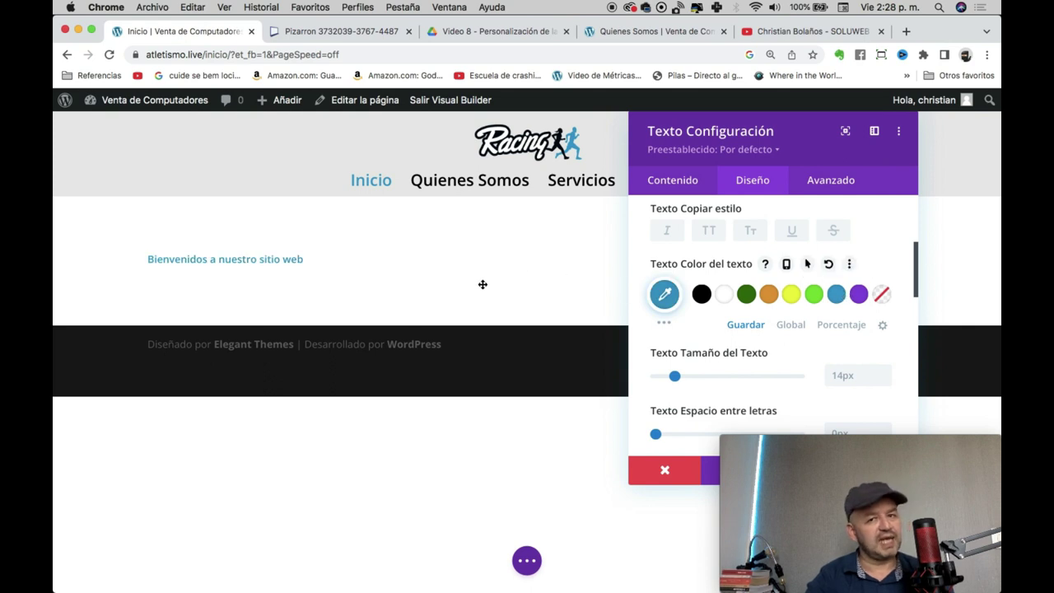
Step: Enlarge the text size to 36px and test the letter-spacing slider, leaving it at 0px
drag(677, 378, 692, 377)
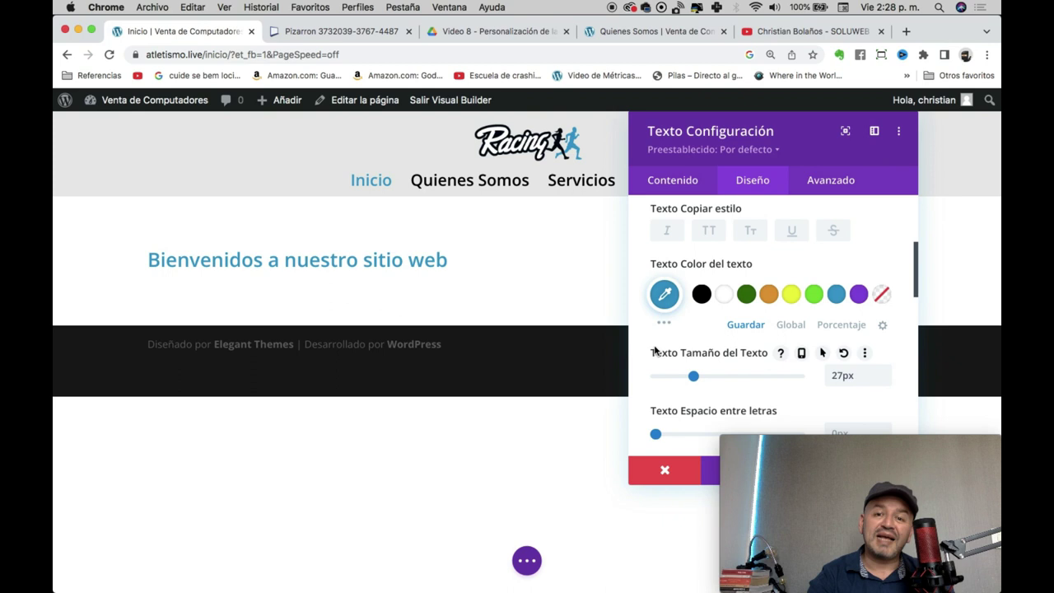
drag(696, 379, 706, 377)
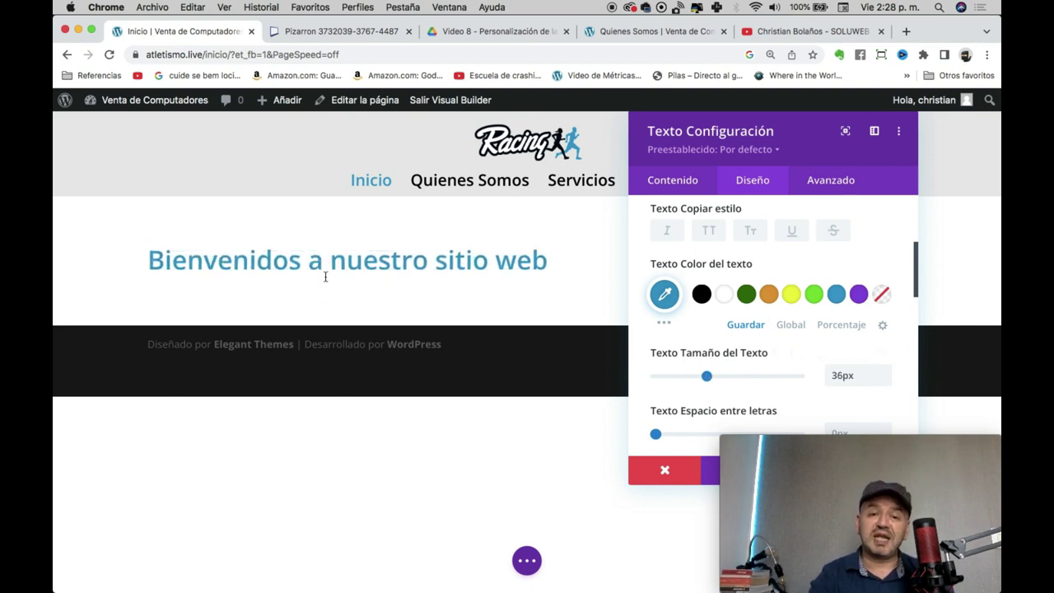
scroll(708, 370, down, 5)
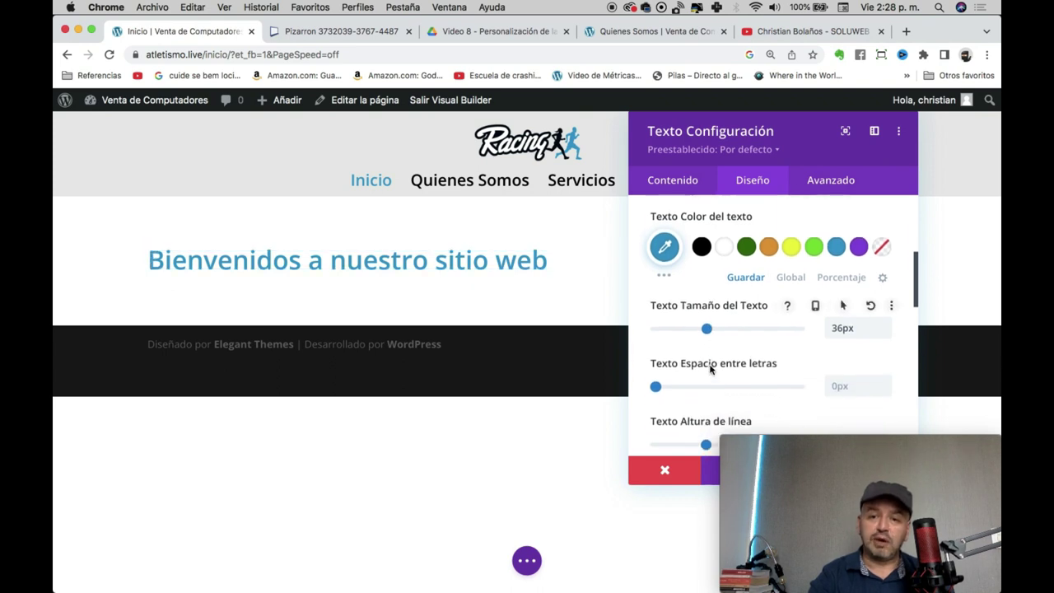
scroll(712, 370, up, 2)
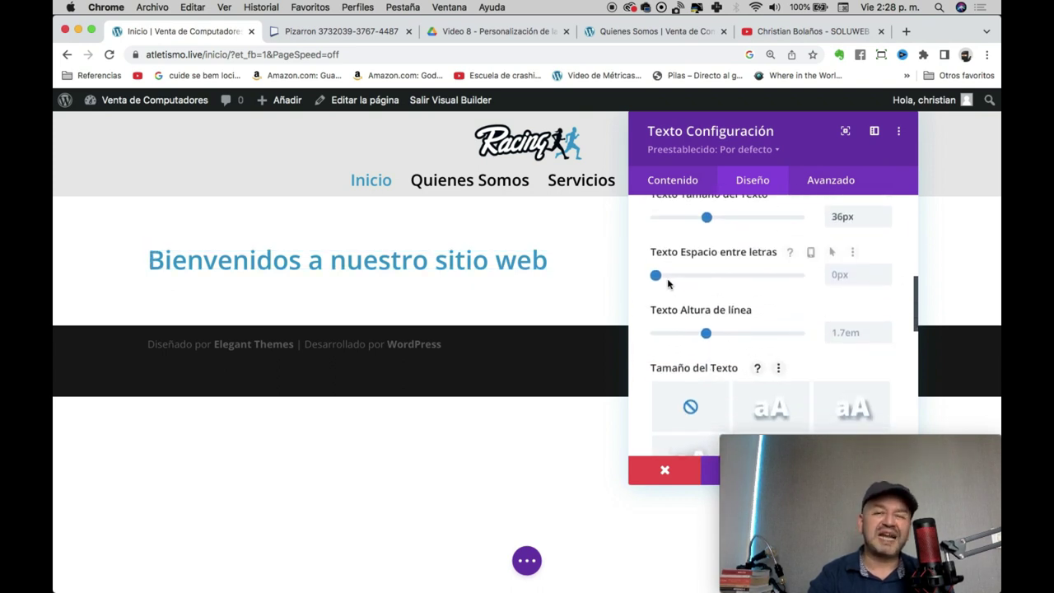
drag(660, 276, 623, 275)
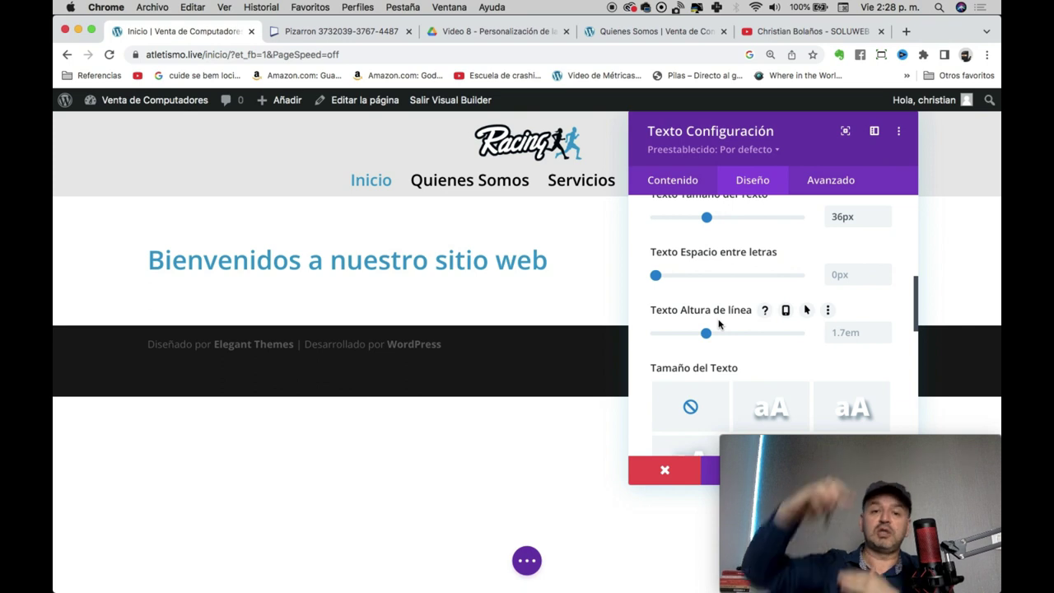
scroll(718, 324, down, 2)
scroll(718, 324, down, 5)
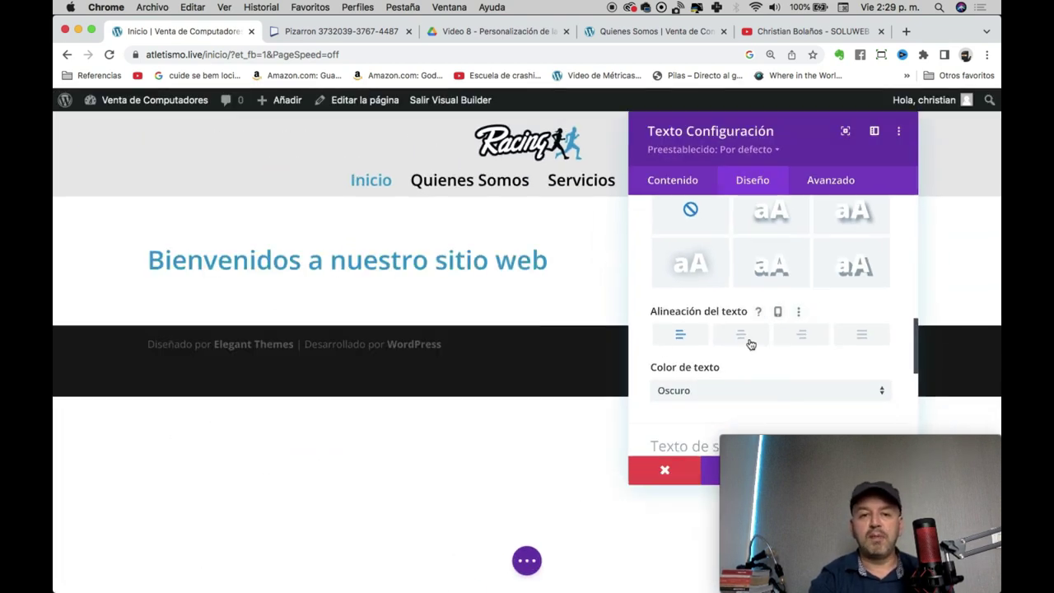
Step: Centre the welcome heading and apply its text settings, closing the panel
click(748, 340)
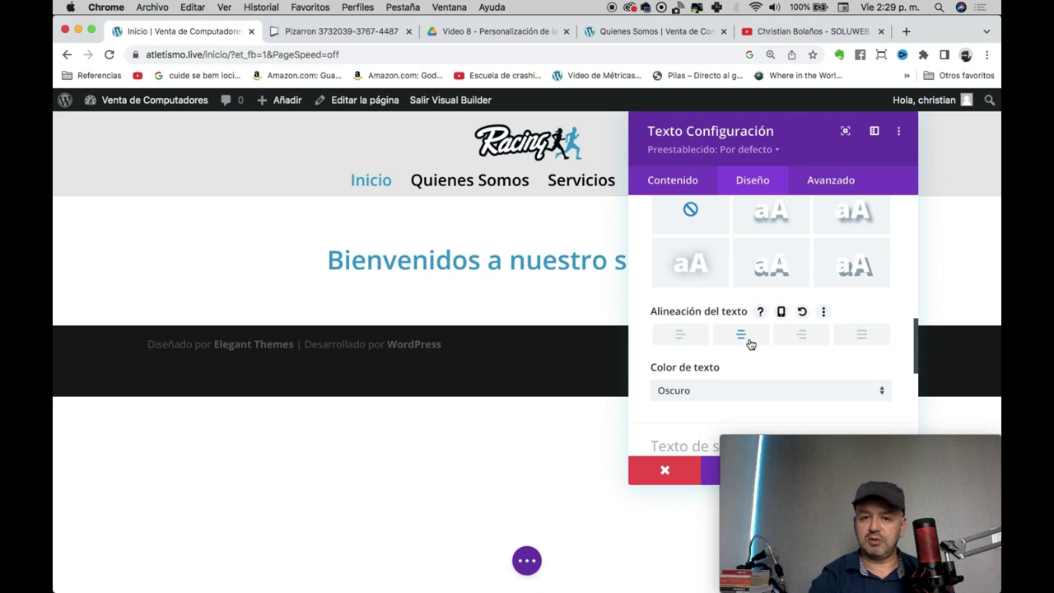
drag(718, 132, 378, 170)
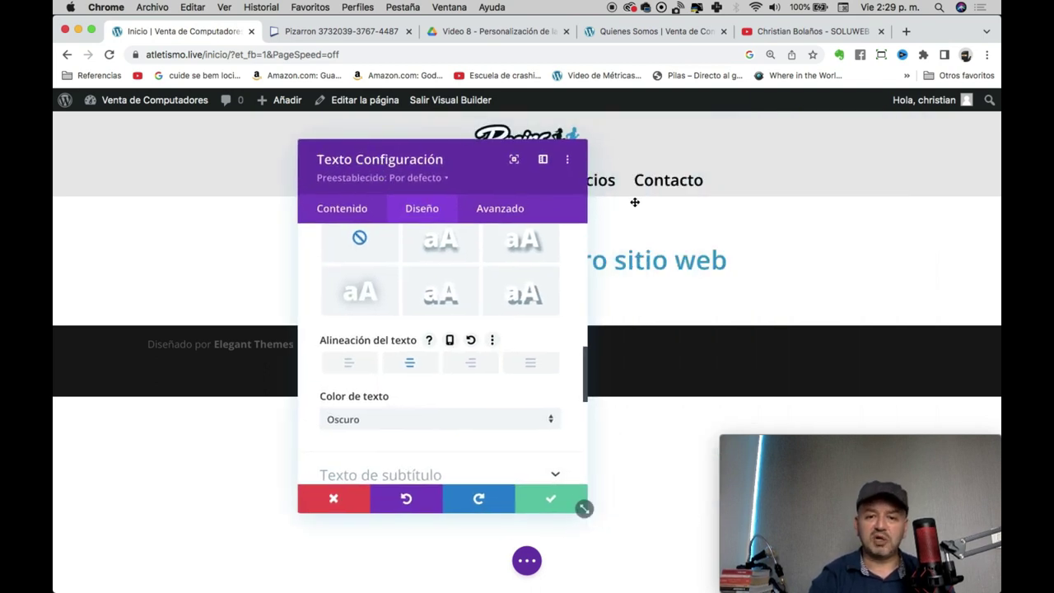
click(548, 501)
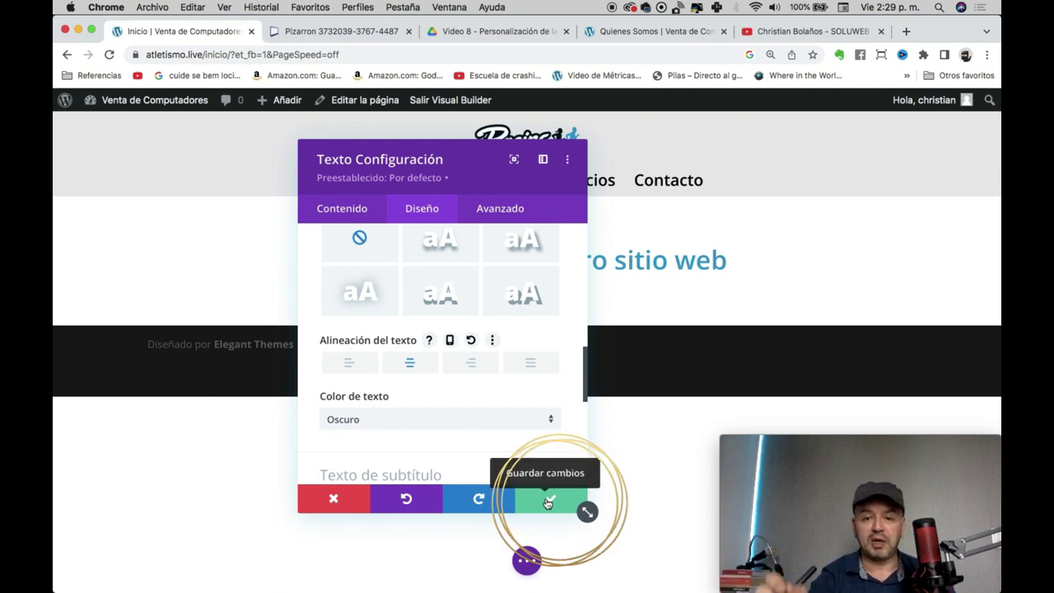
click(548, 501)
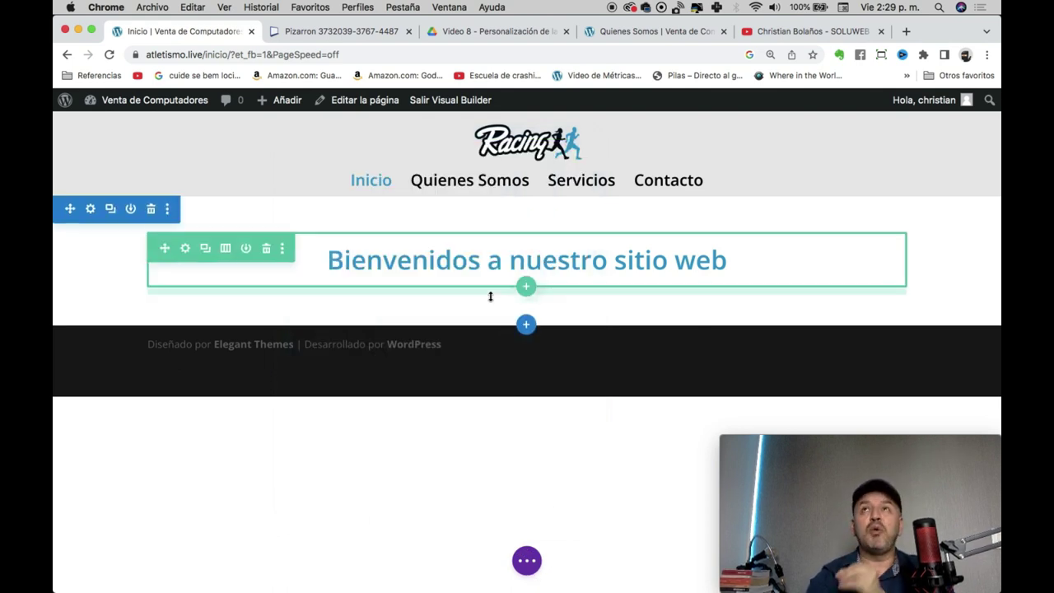
Step: Adjust the heading row's bottom spacing, then save the Inicio page with Guardar
drag(490, 296, 750, 260)
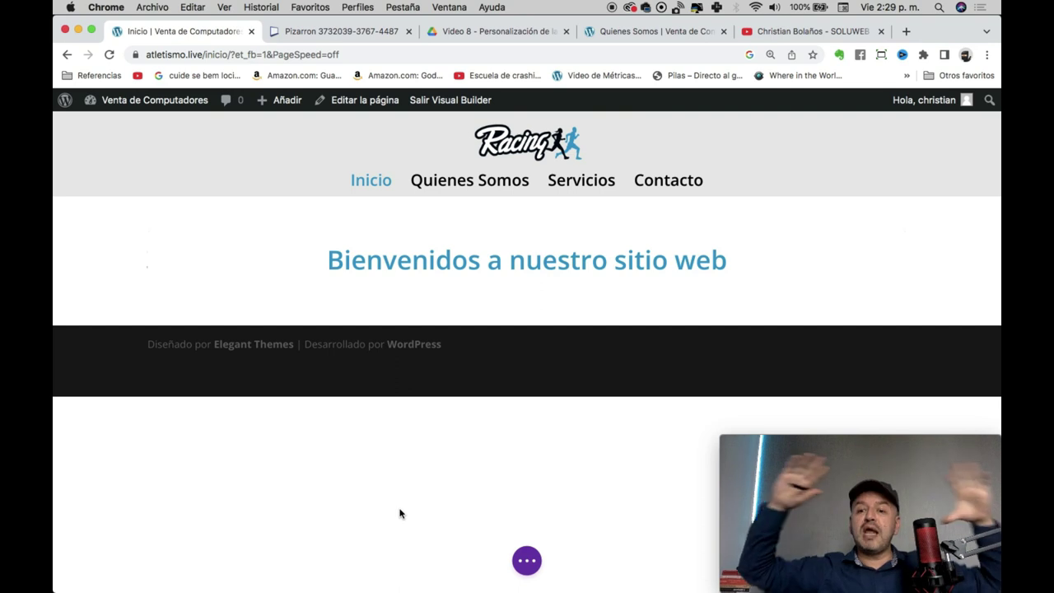
drag(840, 440, 840, 7)
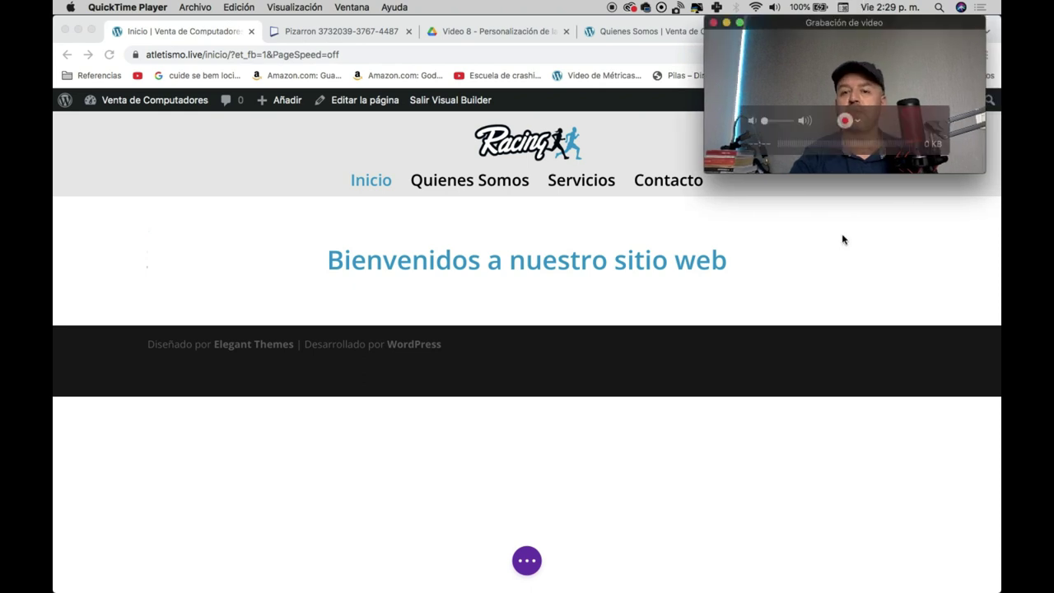
click(519, 560)
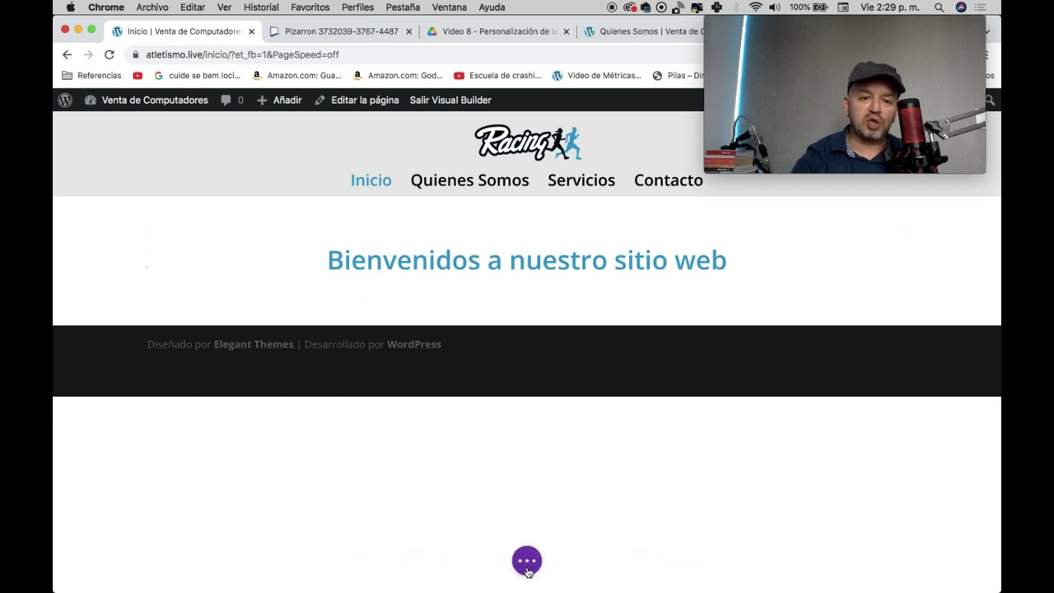
mouse_move(542, 563)
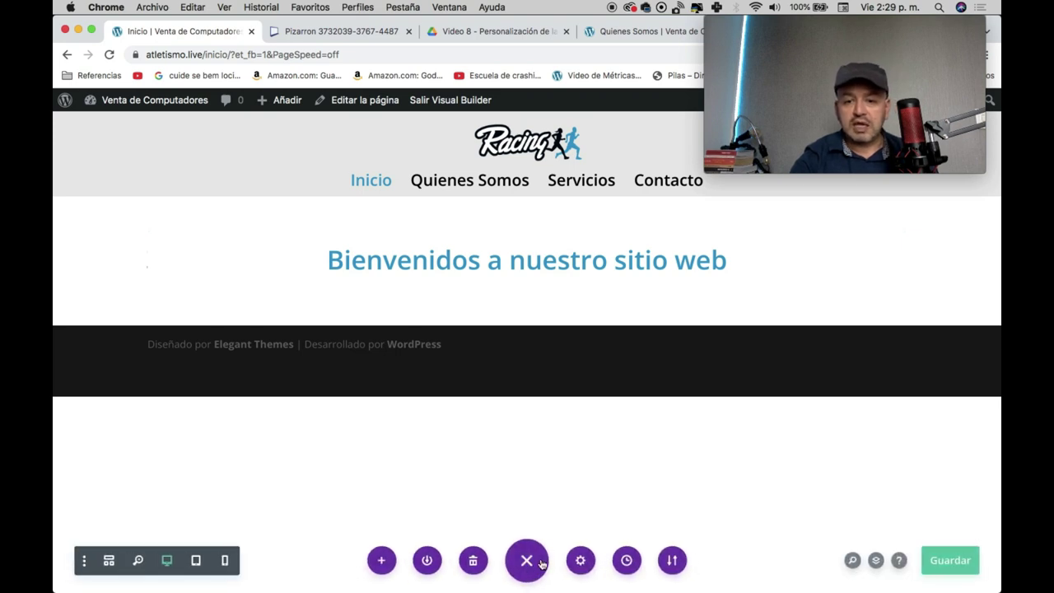
click(945, 572)
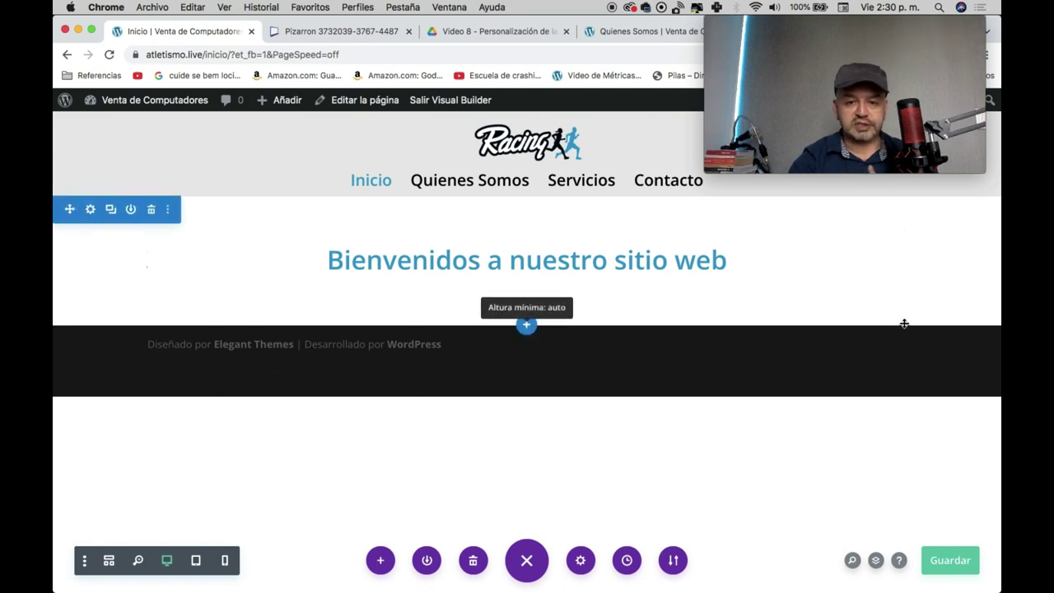
mouse_move(665, 301)
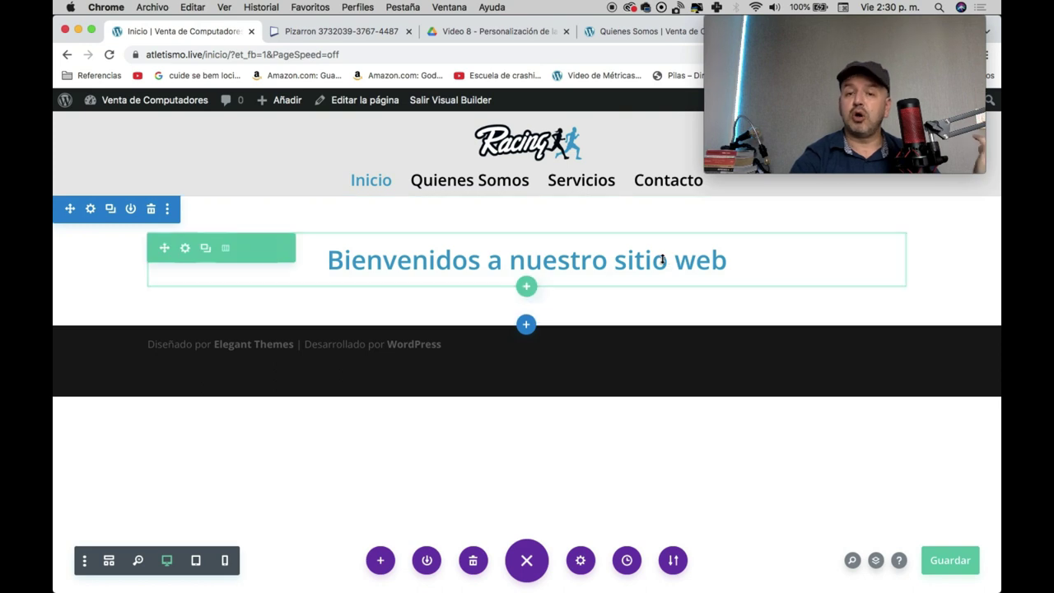
key(super+s)
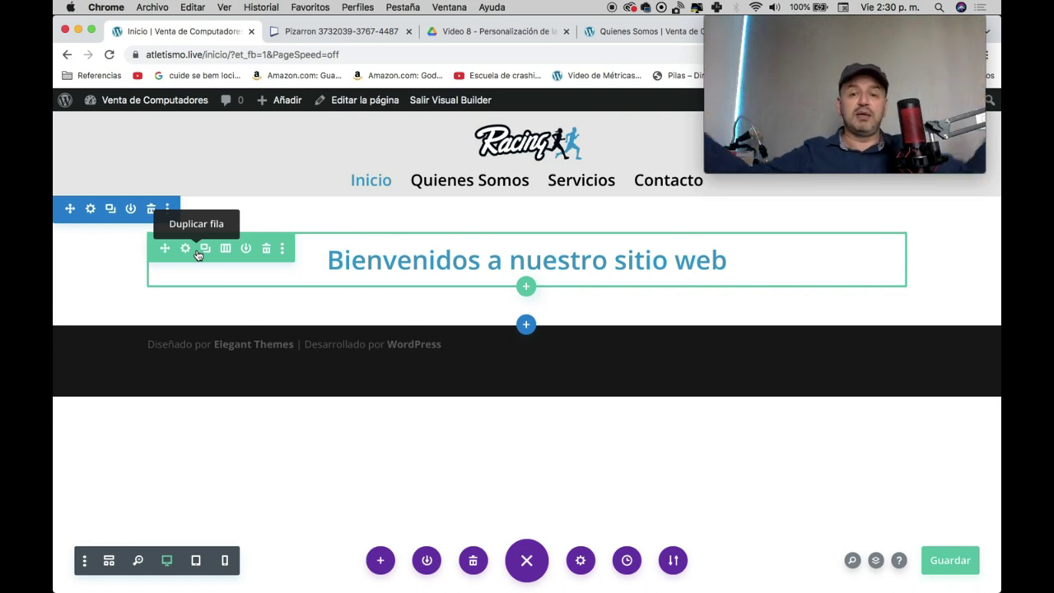
mouse_move(500, 260)
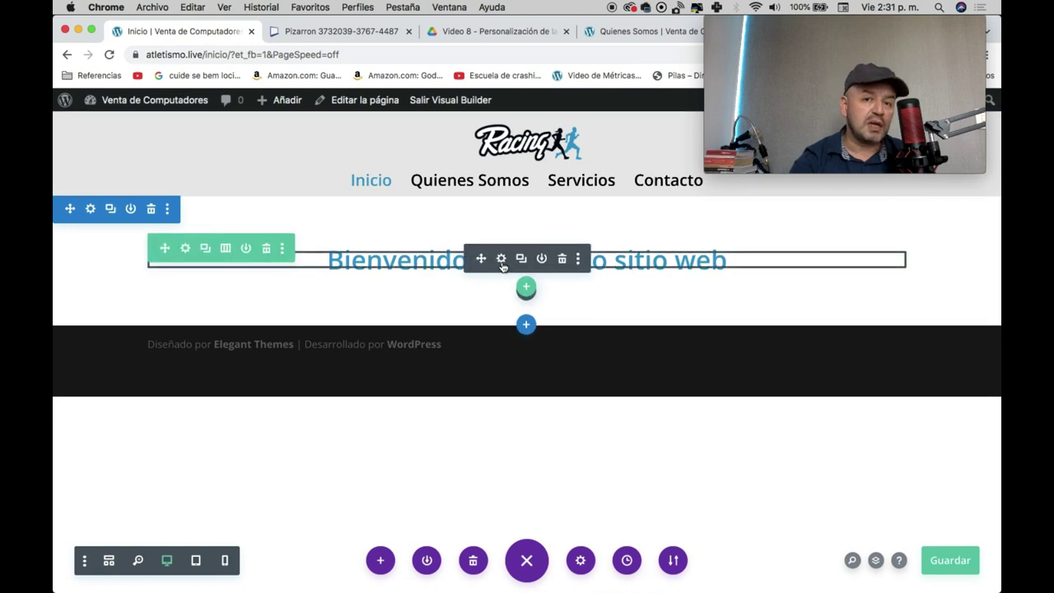
click(502, 260)
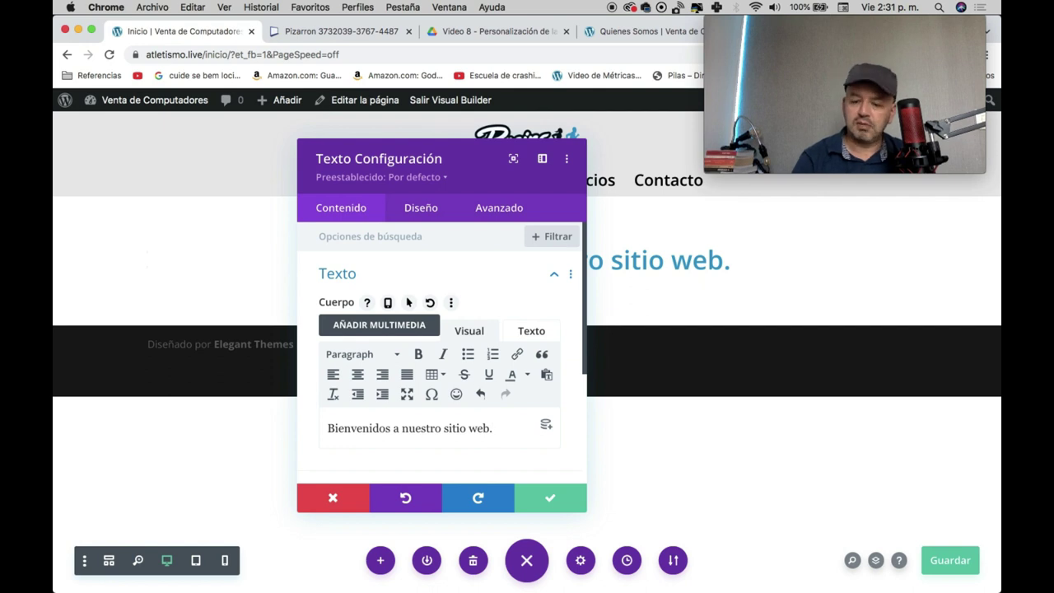
text(fjhdjfh)
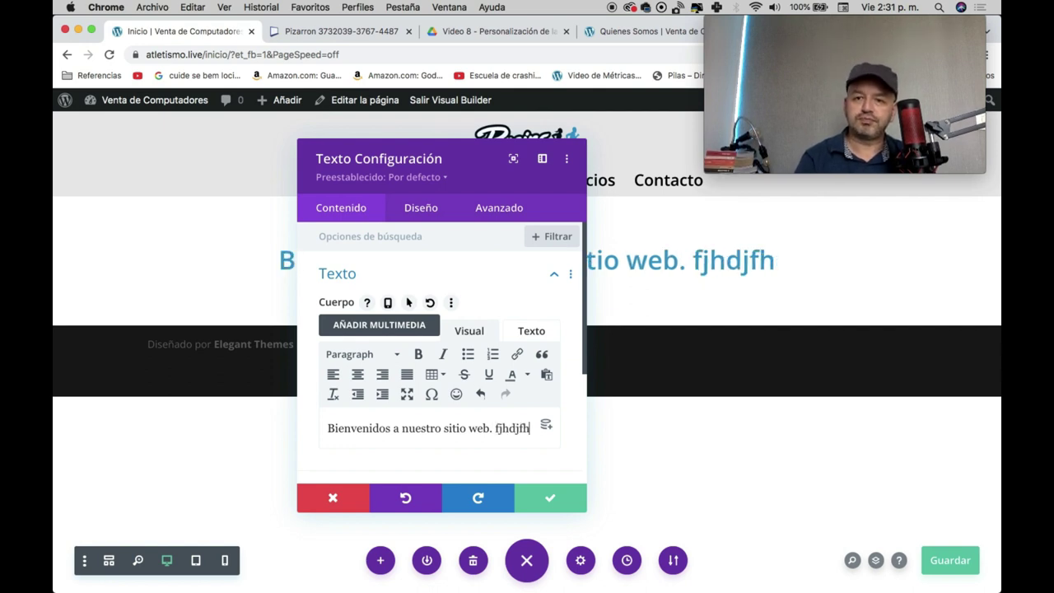
key(BackSpace)
key(BackSpace)
key(BackSpace)
key(BackSpace)
key(BackSpace)
key(BackSpace)
key(BackSpace)
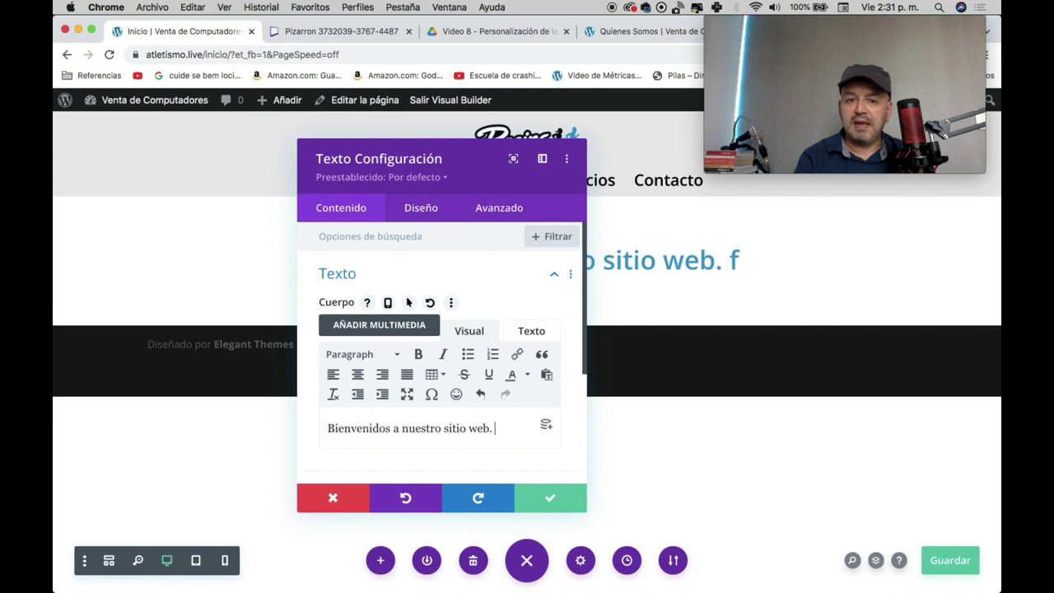
key(BackSpace)
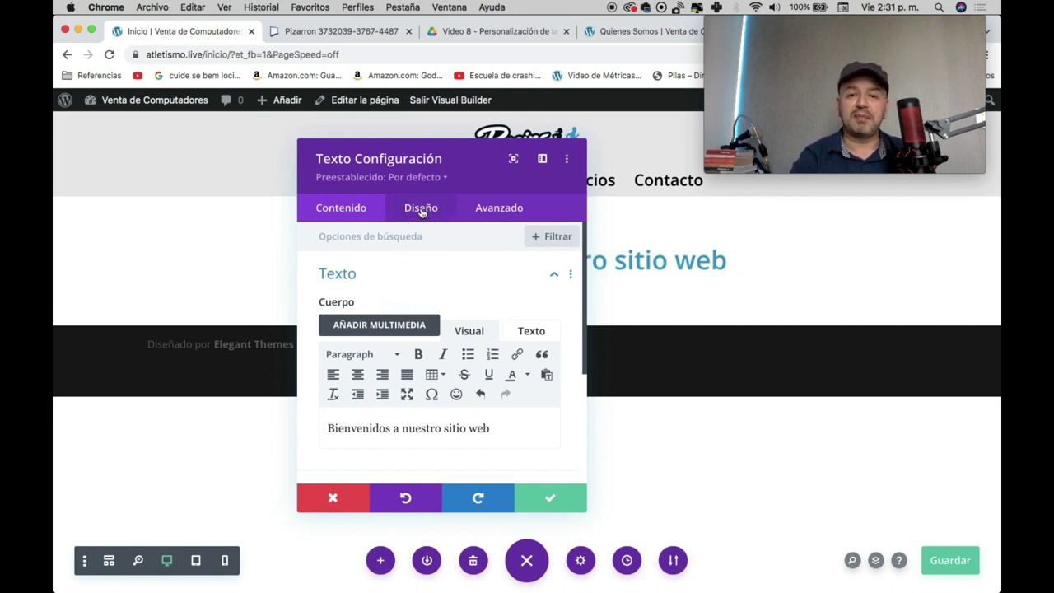
click(420, 210)
click(338, 276)
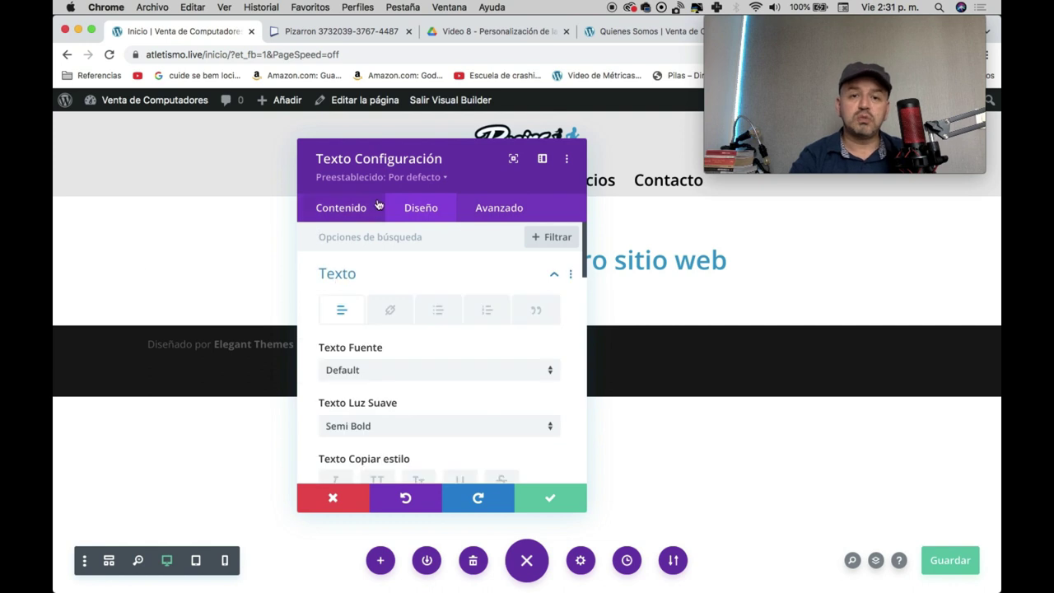
drag(375, 152, 773, 123)
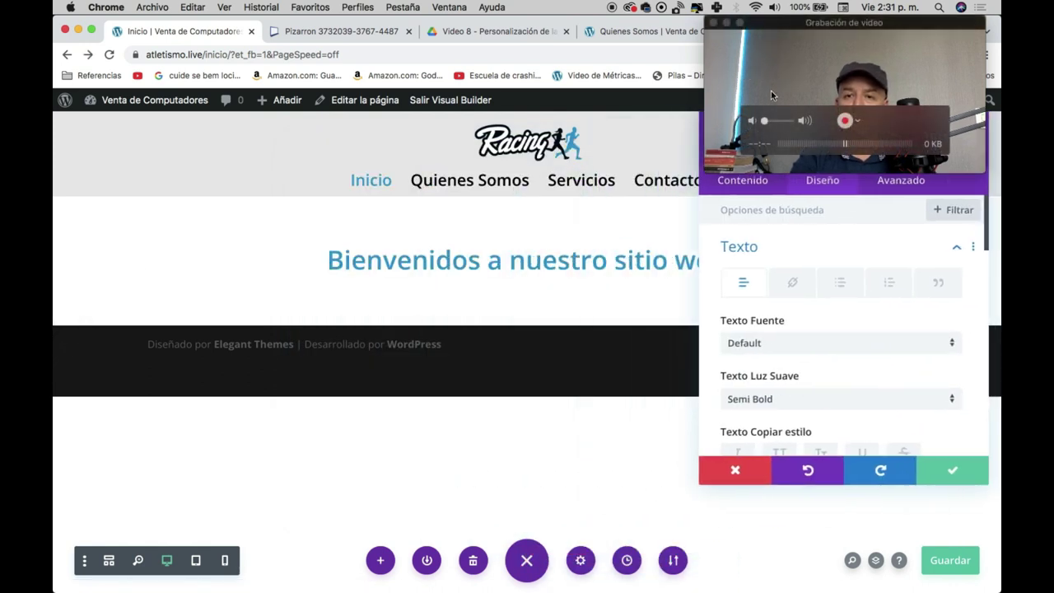
scroll(807, 318, down, 5)
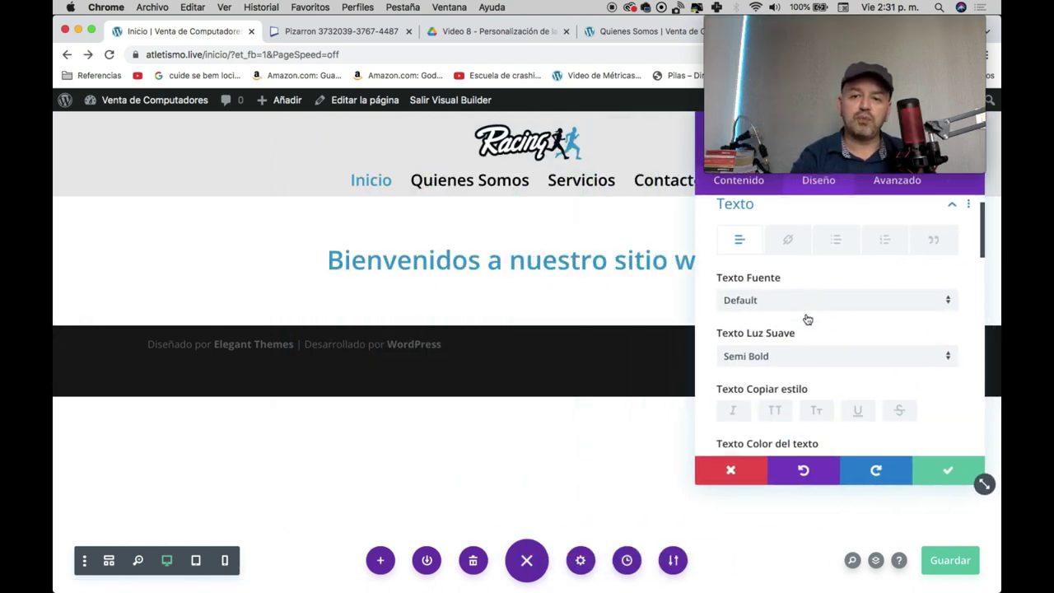
click(813, 363)
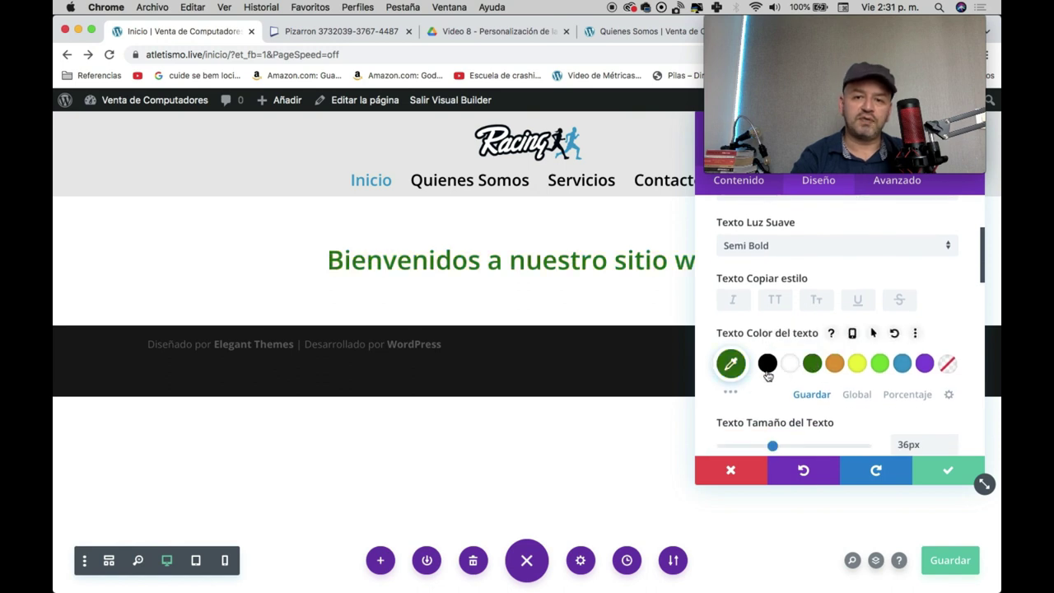
click(900, 362)
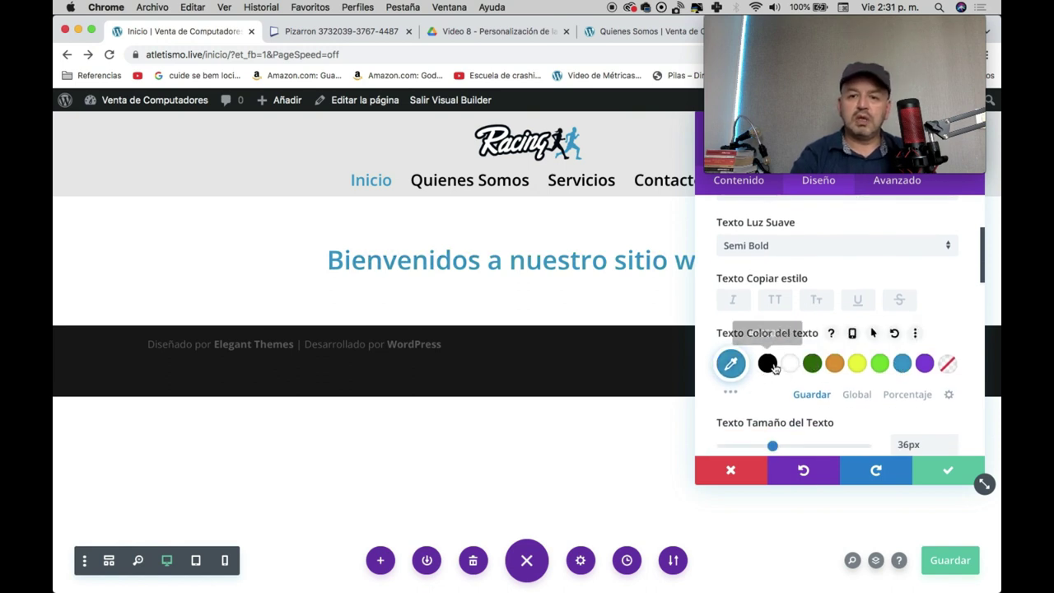
click(933, 475)
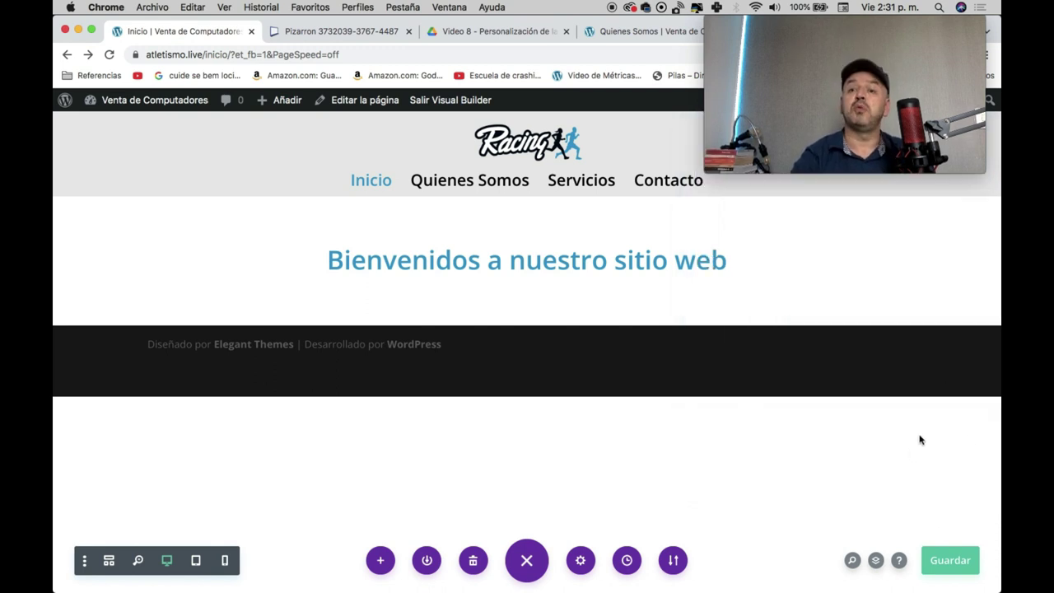
Step: Save the page, then insert a two-column row beneath the welcome heading row
click(948, 564)
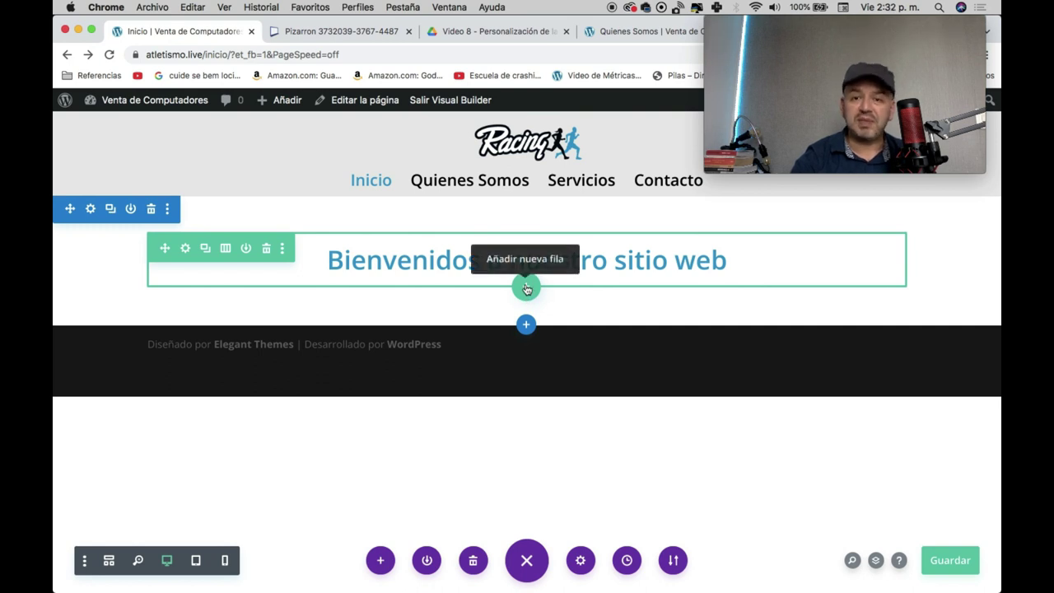
scroll(526, 288, up, 5)
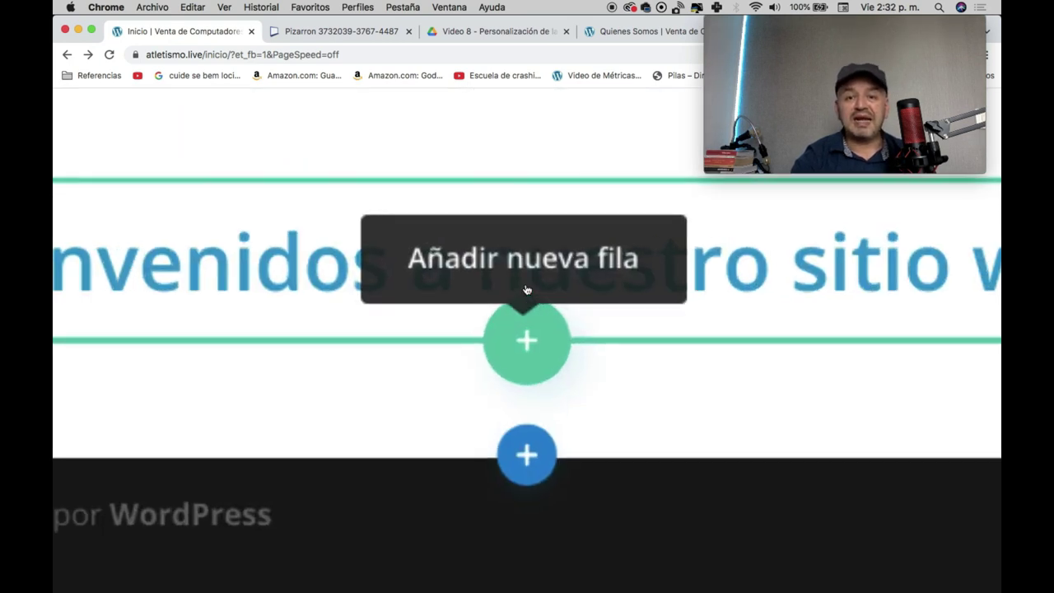
click(514, 367)
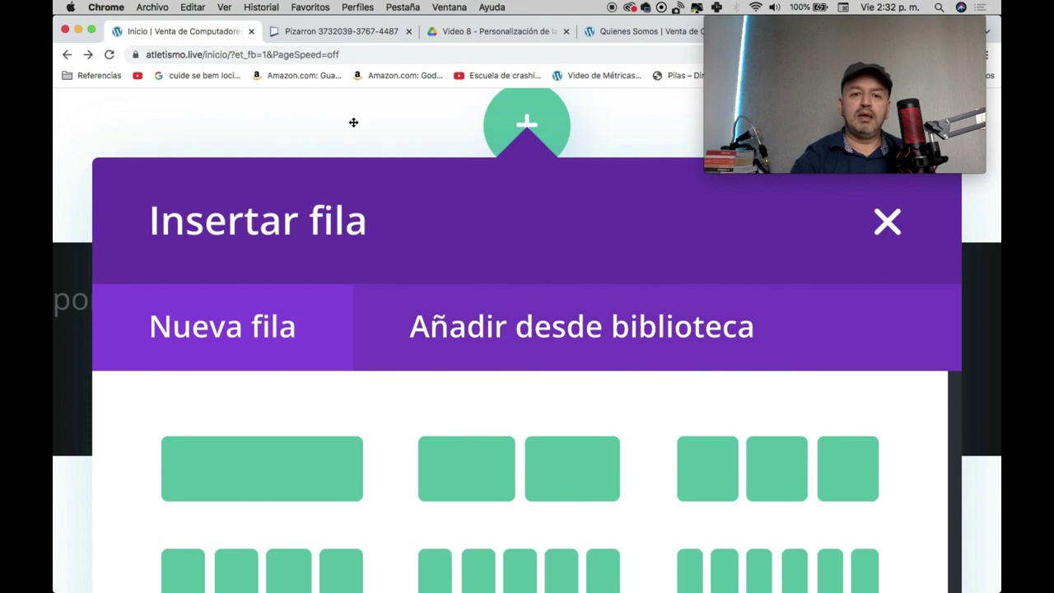
scroll(353, 120, down, 5)
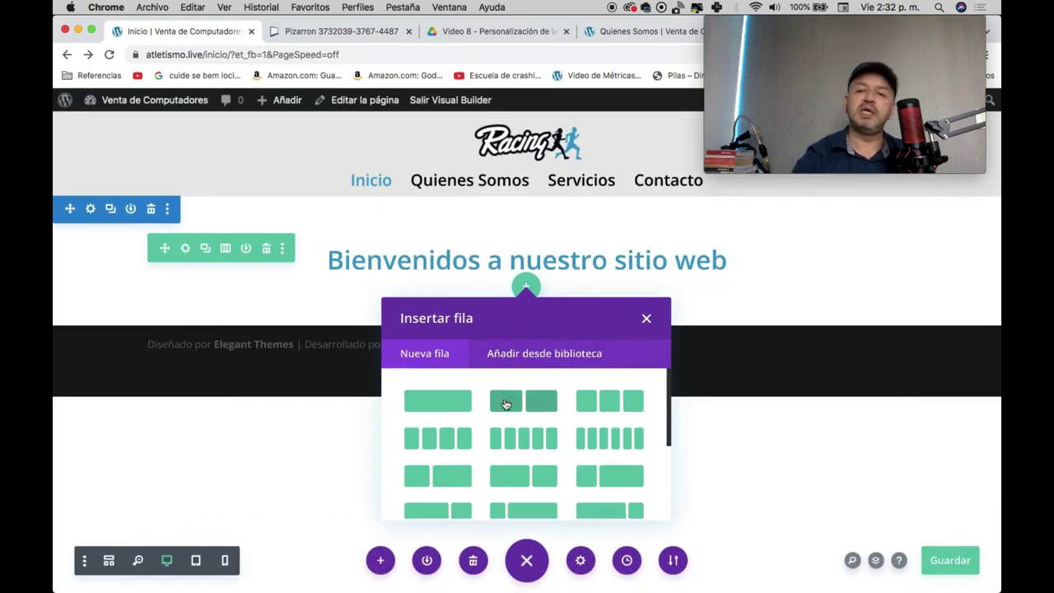
click(506, 404)
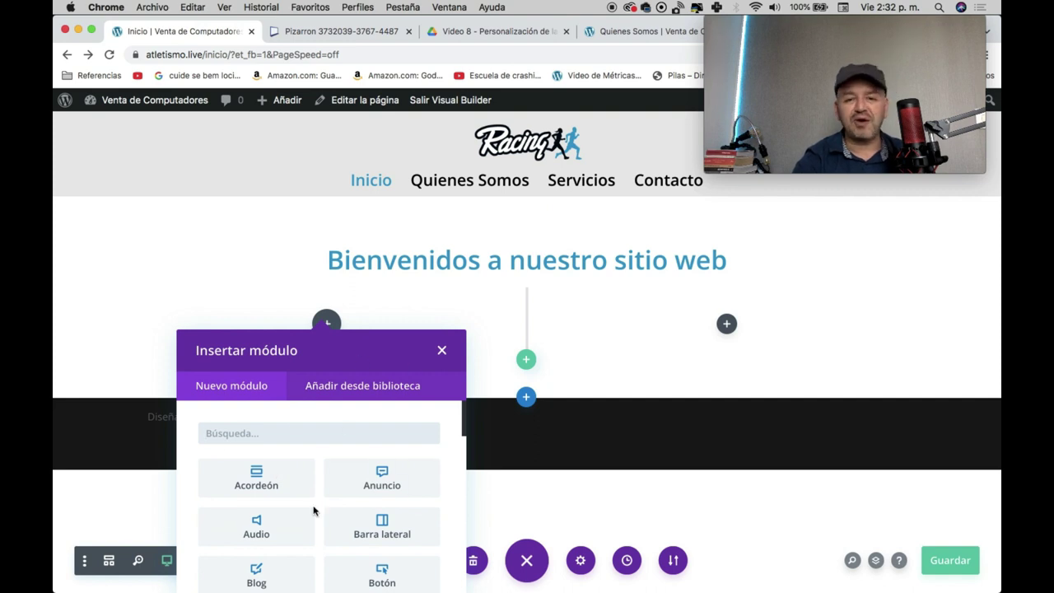
Step: Insert a Texto module into the new row's right column, leaving the left column empty
click(666, 363)
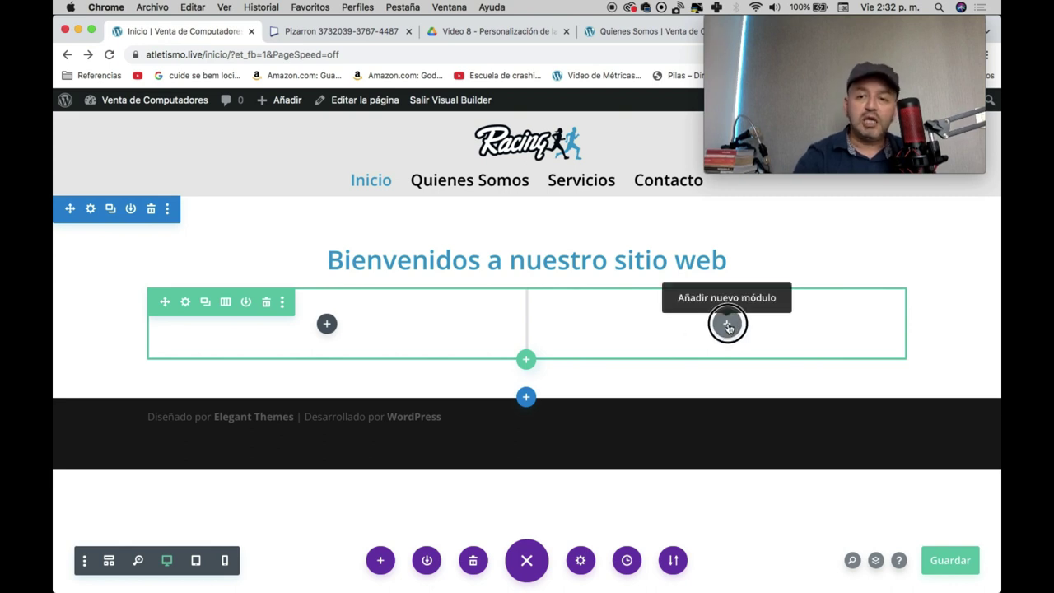
click(727, 324)
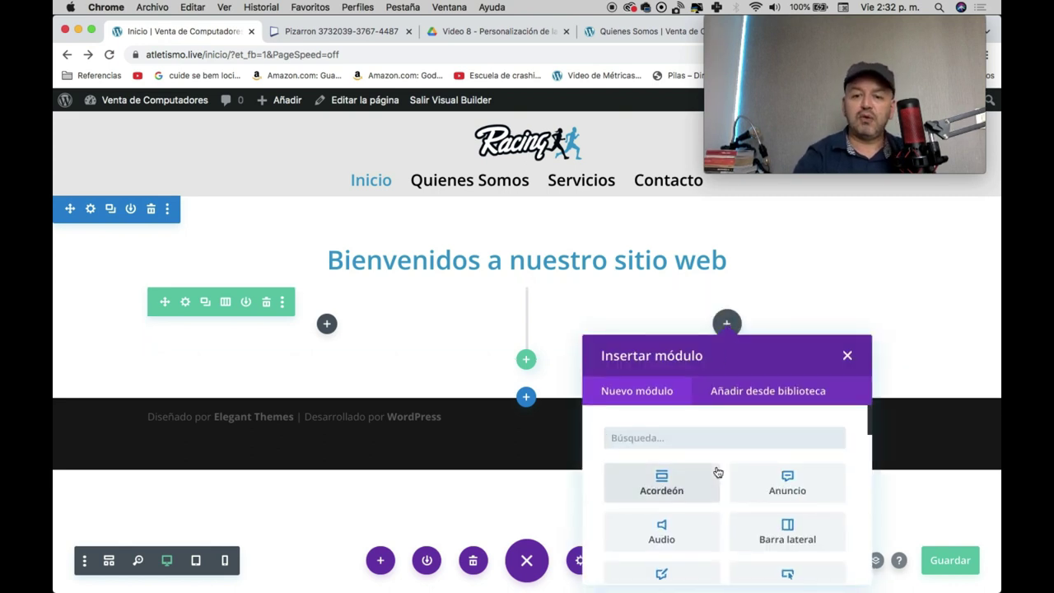
scroll(716, 471, down, 12)
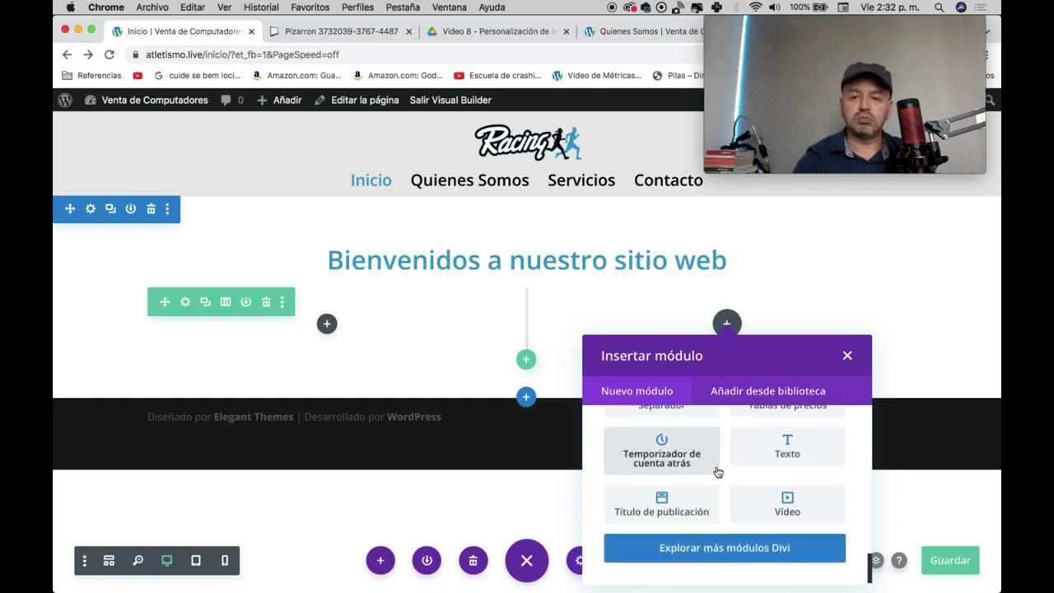
click(789, 447)
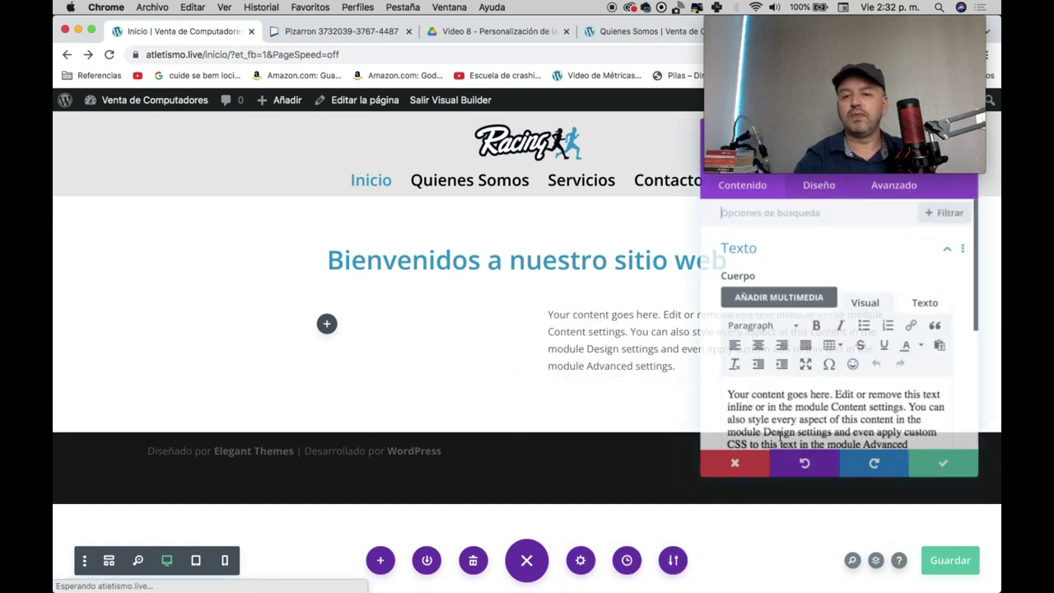
triple_click(732, 402)
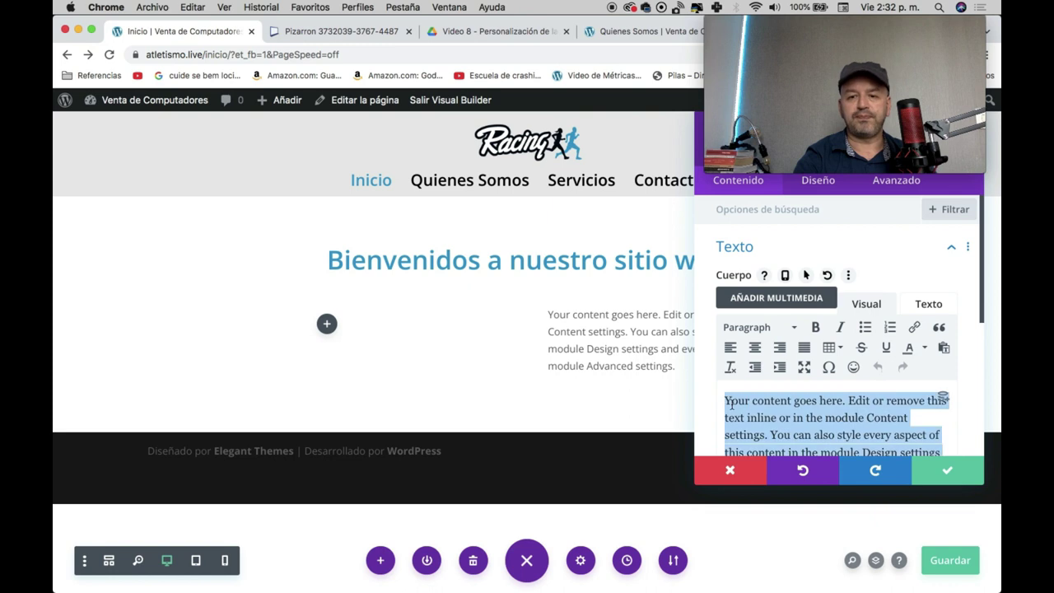
Step: Type 'Este es el parrafo informativo que necesitamos personalizar.' and paste it several more times
text(Este es e)
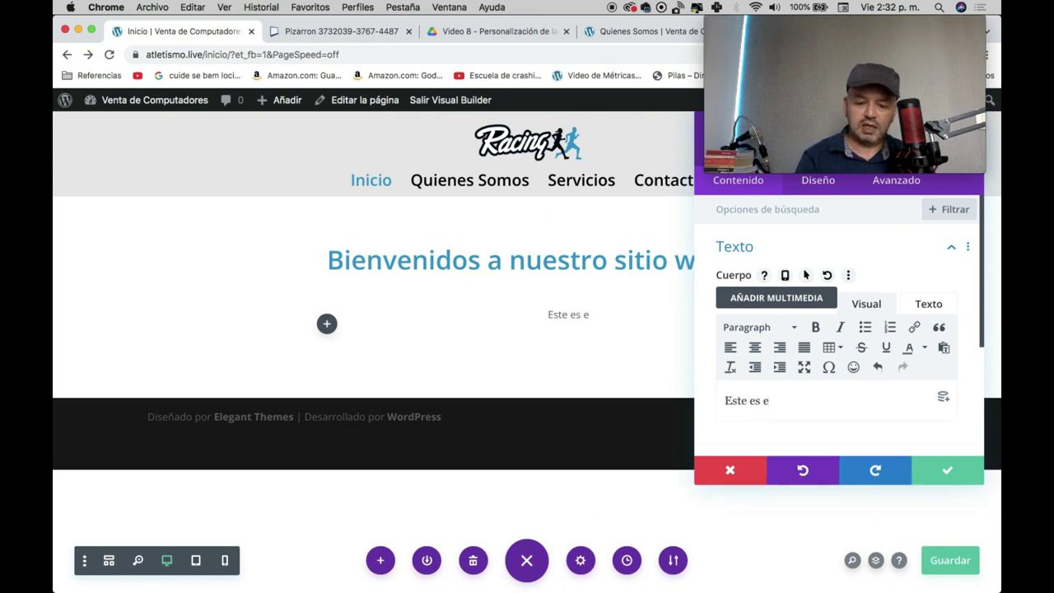
text(l parrafo in)
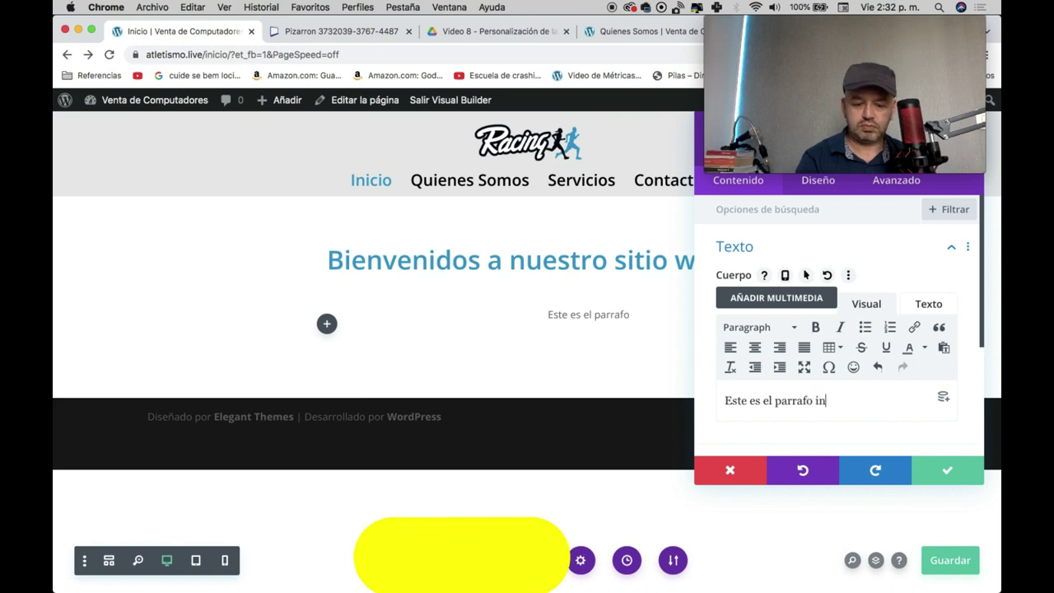
text(formativo que necesitamos personalizar.)
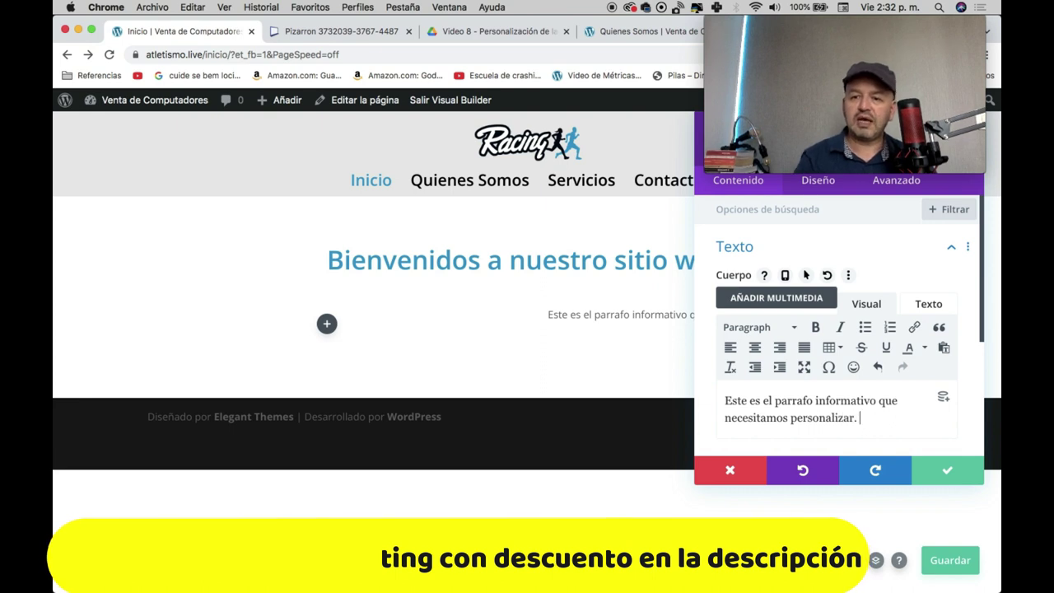
key(shift+Up)
key(shift+Up)
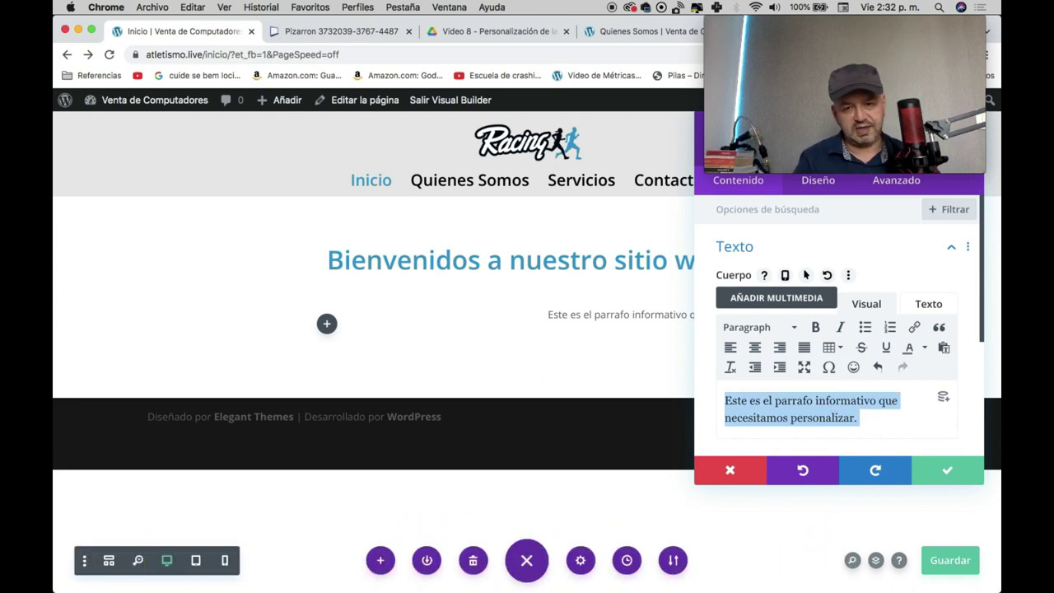
key(super+c)
key(Right)
key(super+v)
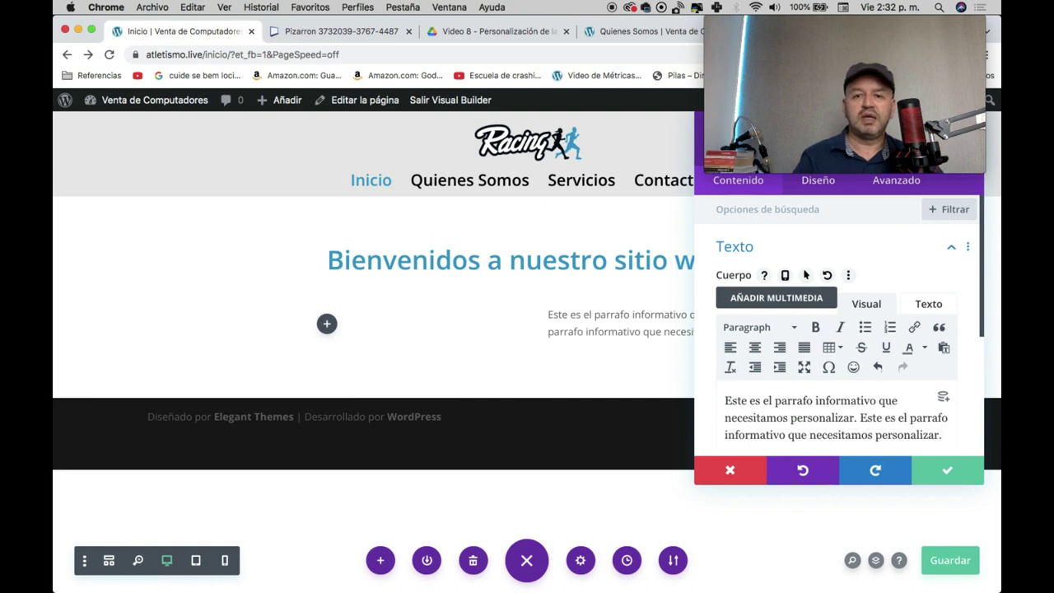
key(super+v)
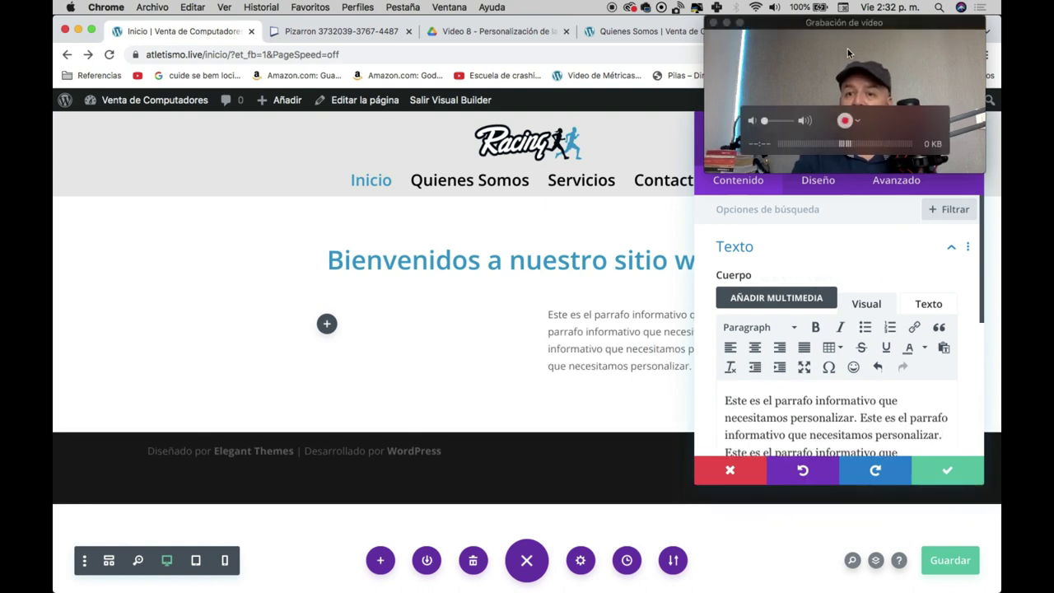
drag(848, 25, 207, 6)
click(857, 129)
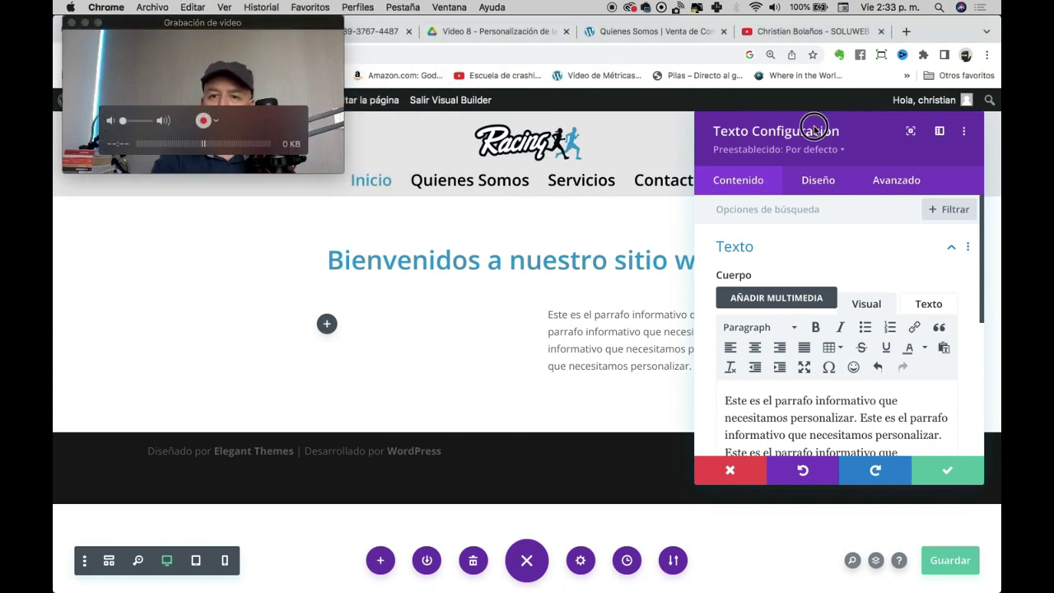
Step: In the paragraph's Diseño settings, expand Texto and set the text colour to black
drag(833, 137, 211, 213)
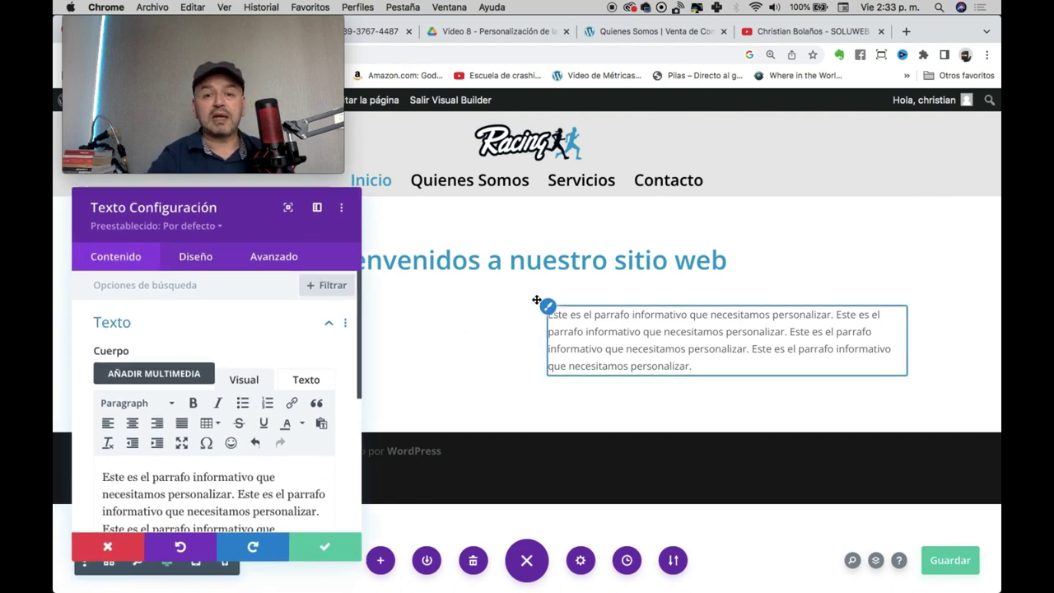
click(186, 254)
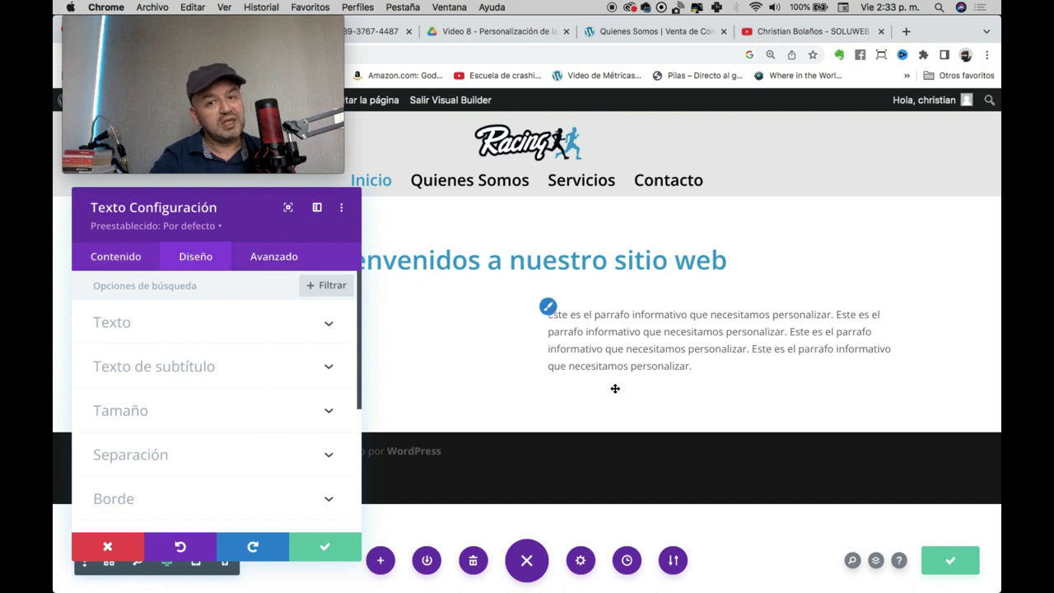
click(93, 262)
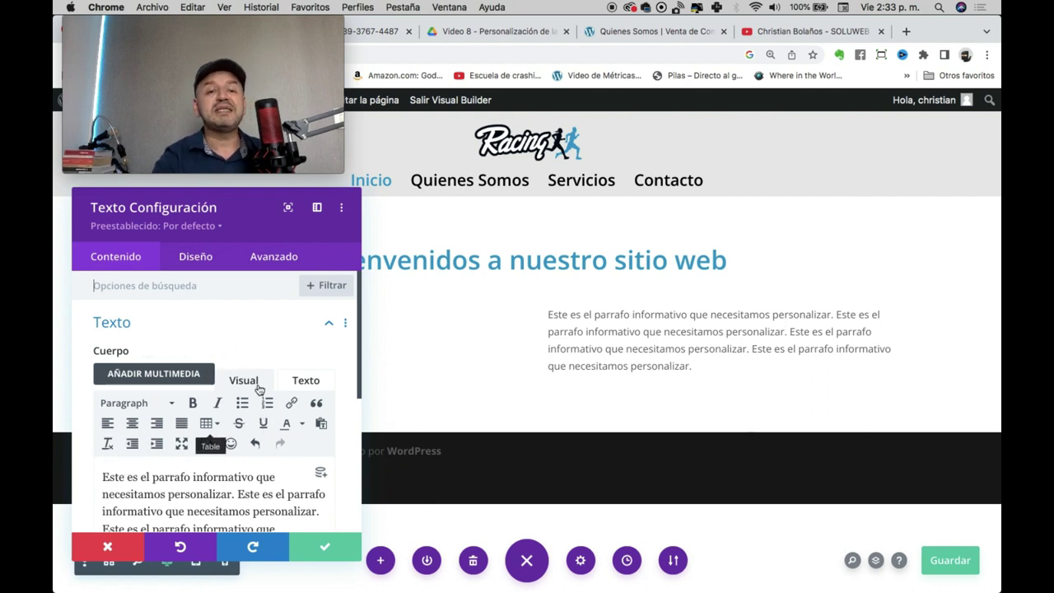
click(195, 256)
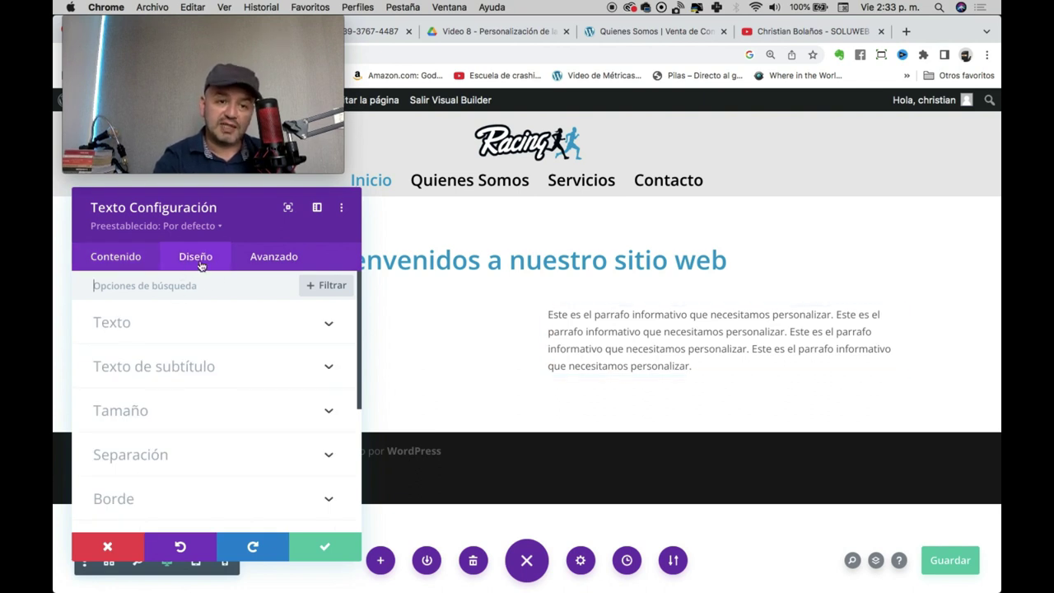
click(109, 323)
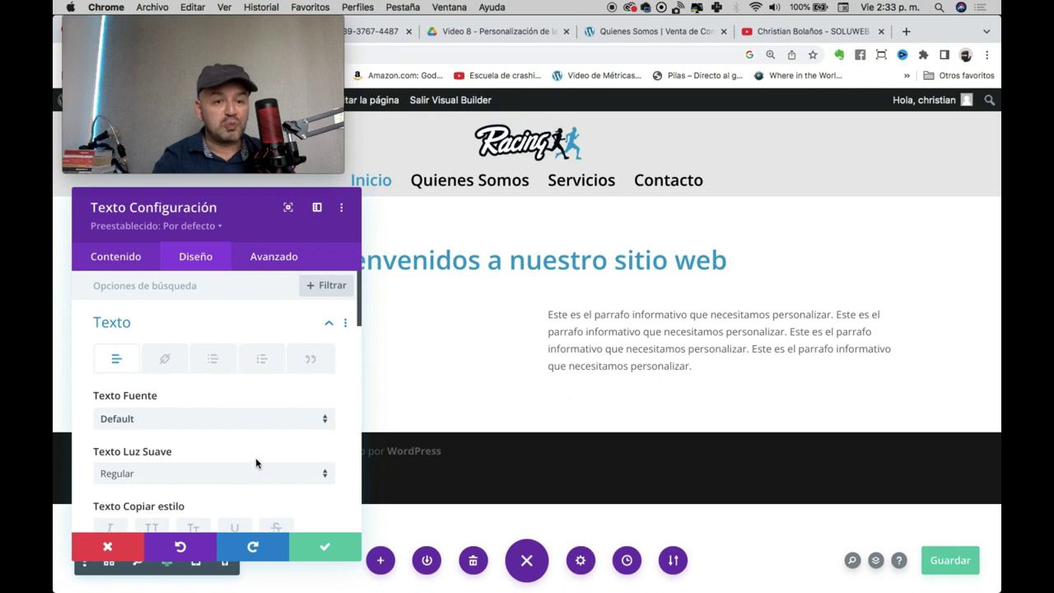
scroll(262, 444, down, 5)
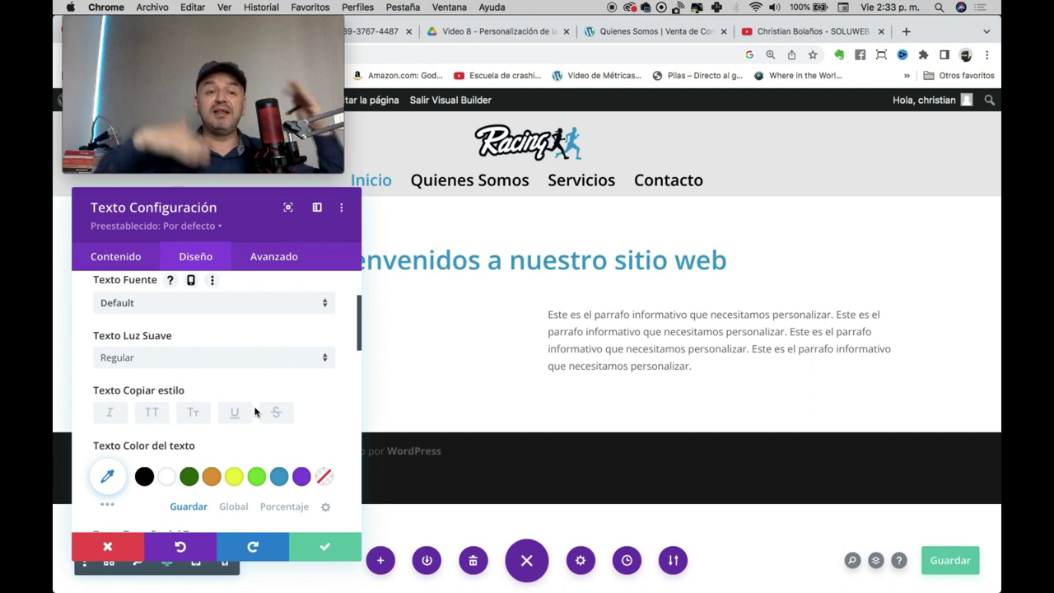
scroll(255, 412, down, 10)
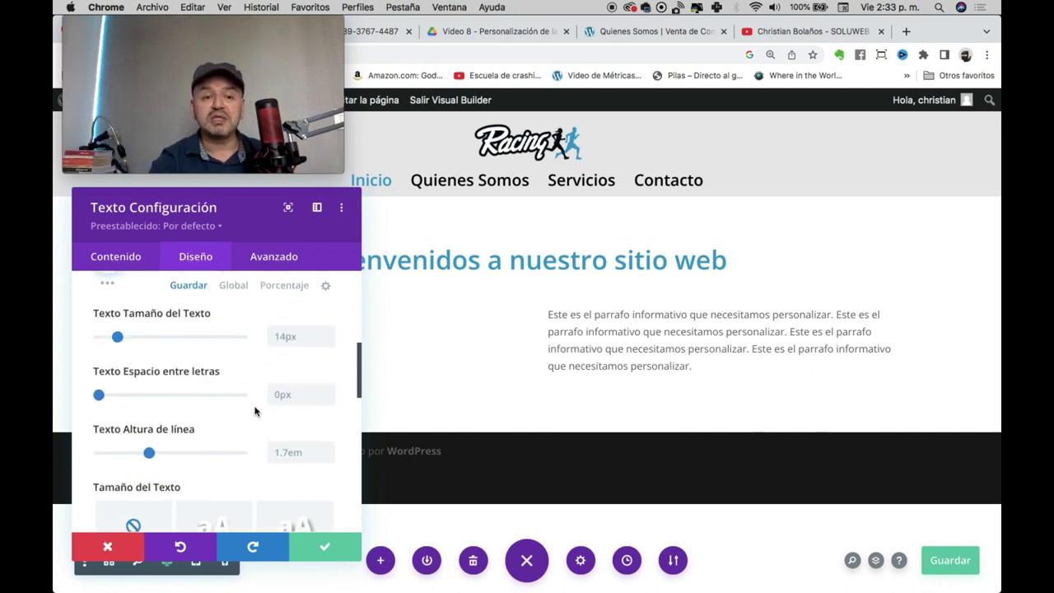
scroll(257, 406, down, 5)
scroll(257, 406, up, 5)
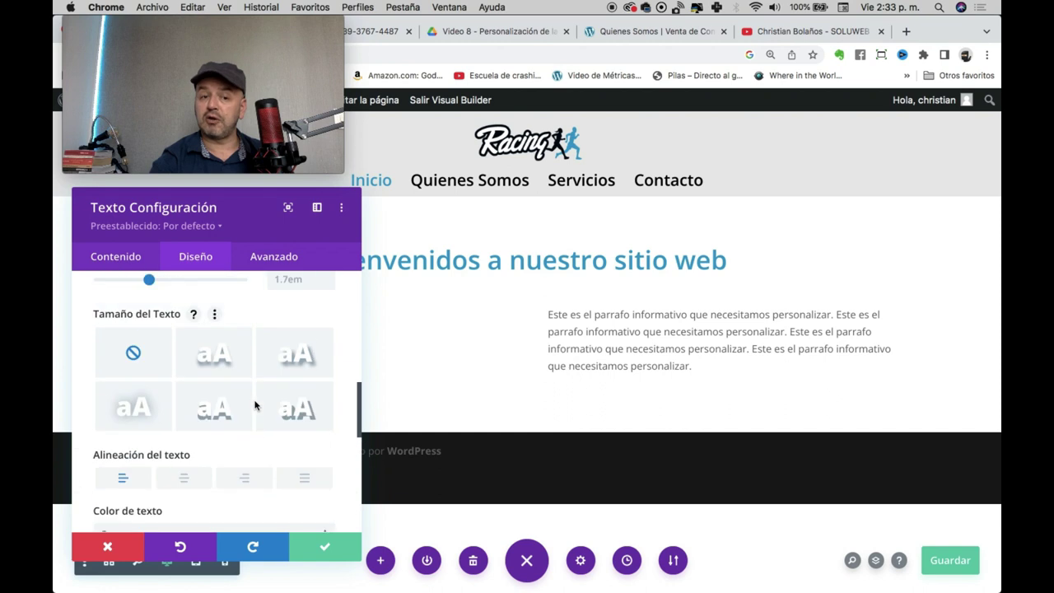
scroll(256, 406, up, 7)
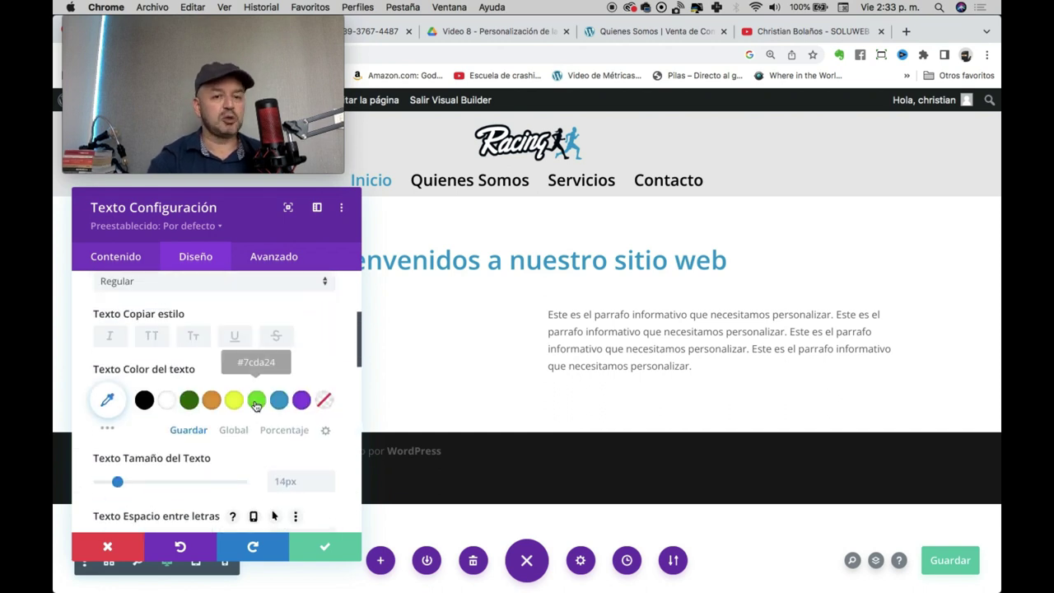
scroll(256, 406, down, 1)
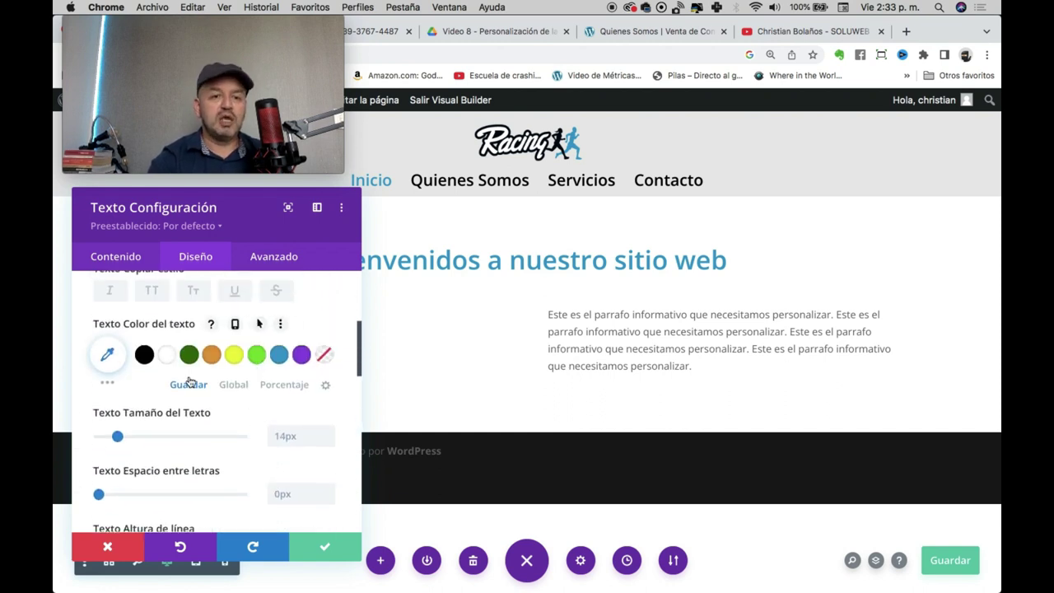
click(145, 359)
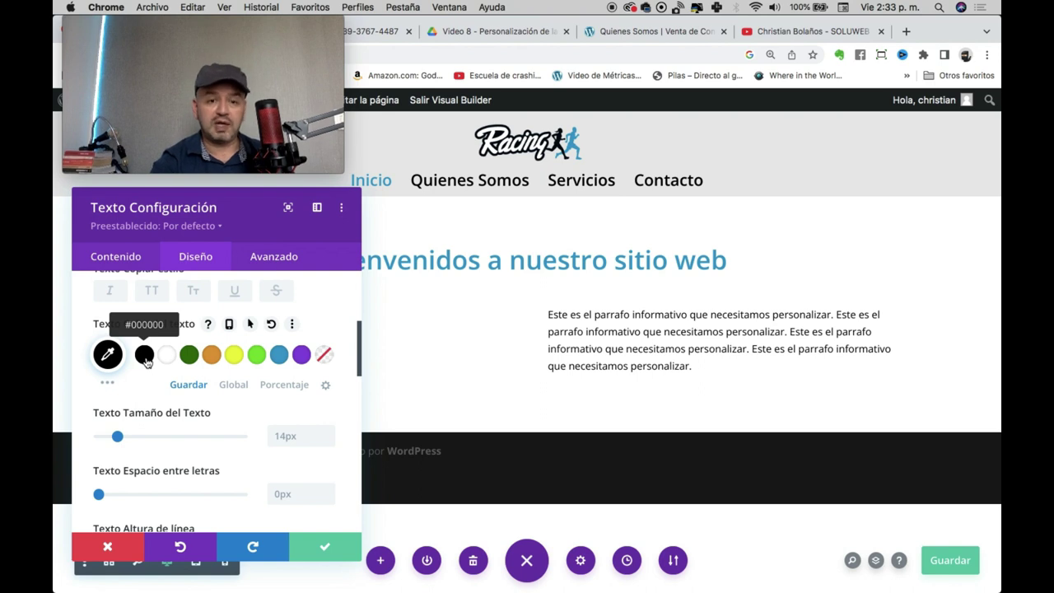
Step: Justify the paragraph text and close the text module settings
scroll(145, 362, down, 5)
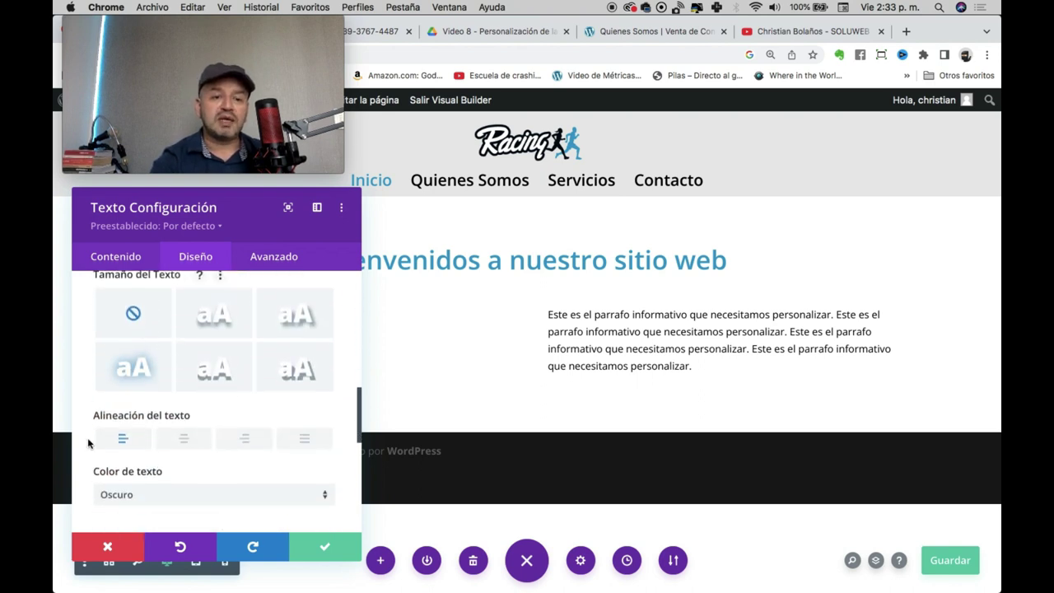
click(303, 438)
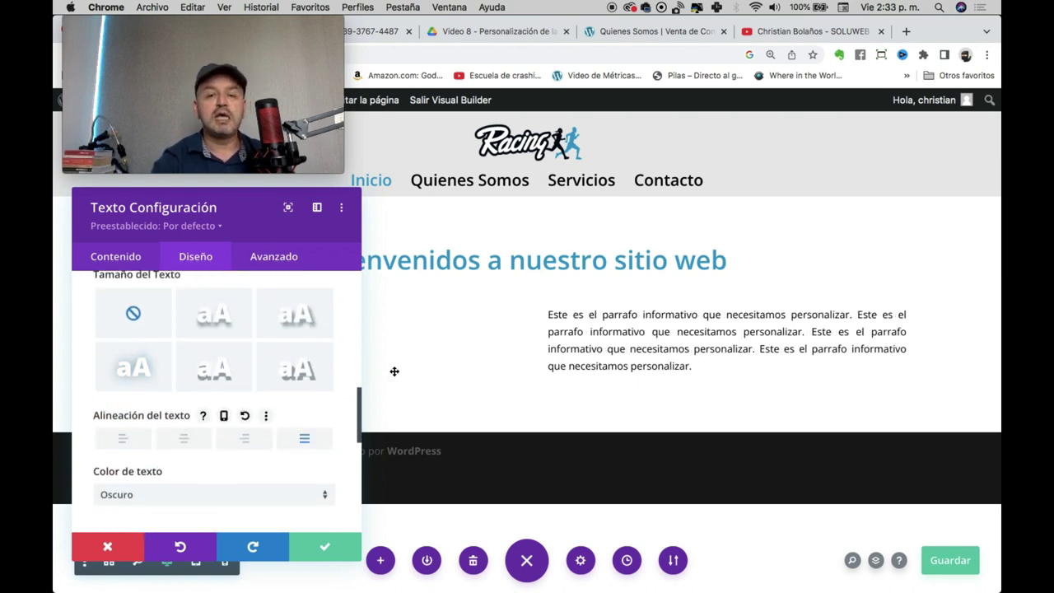
click(334, 545)
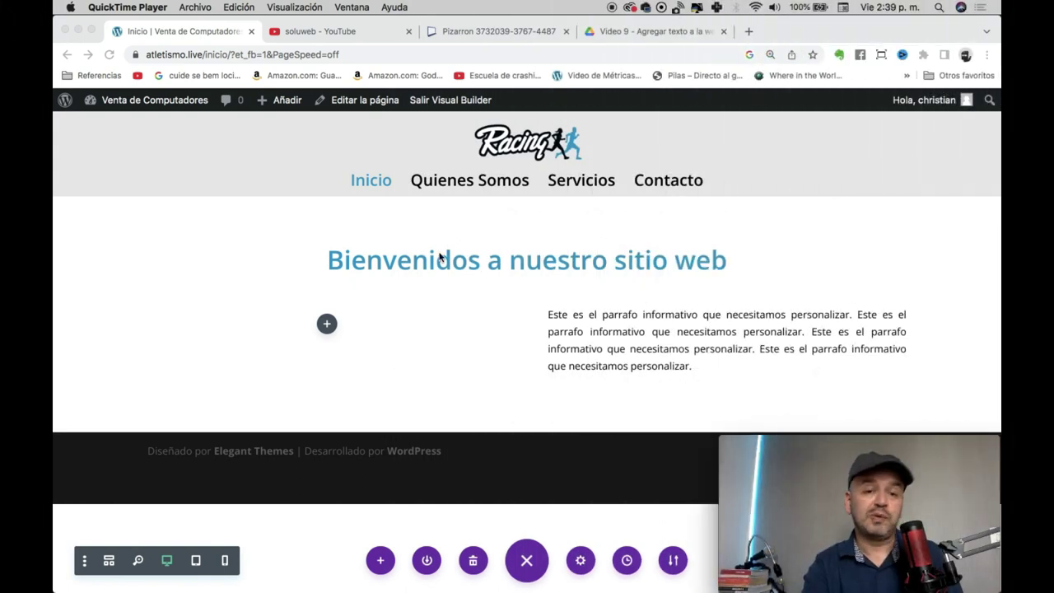
Step: Add a Video module with the default Divi YouTube clip to the empty left column and save it
click(335, 361)
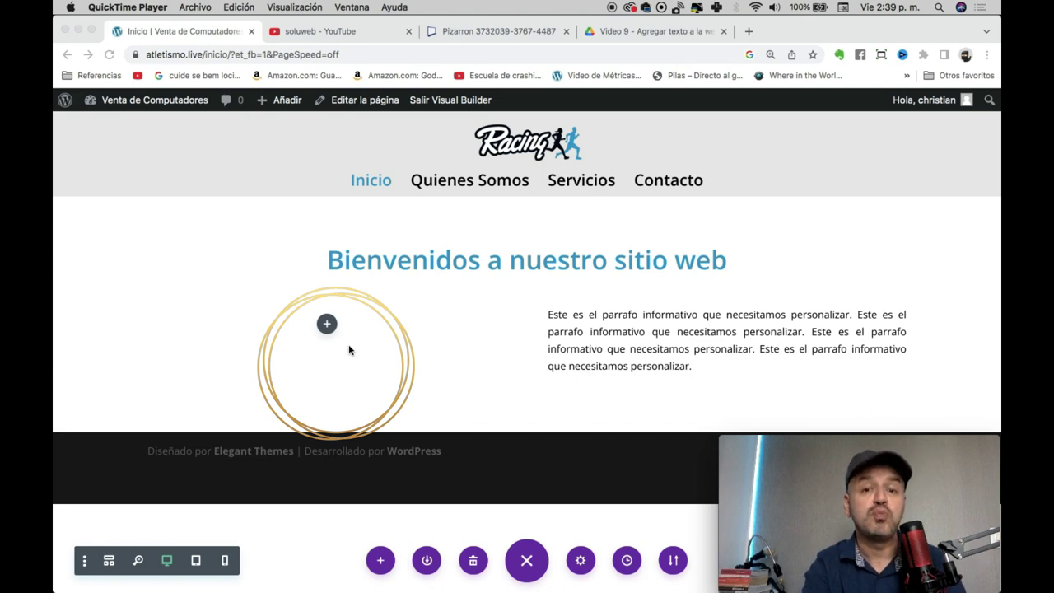
click(326, 322)
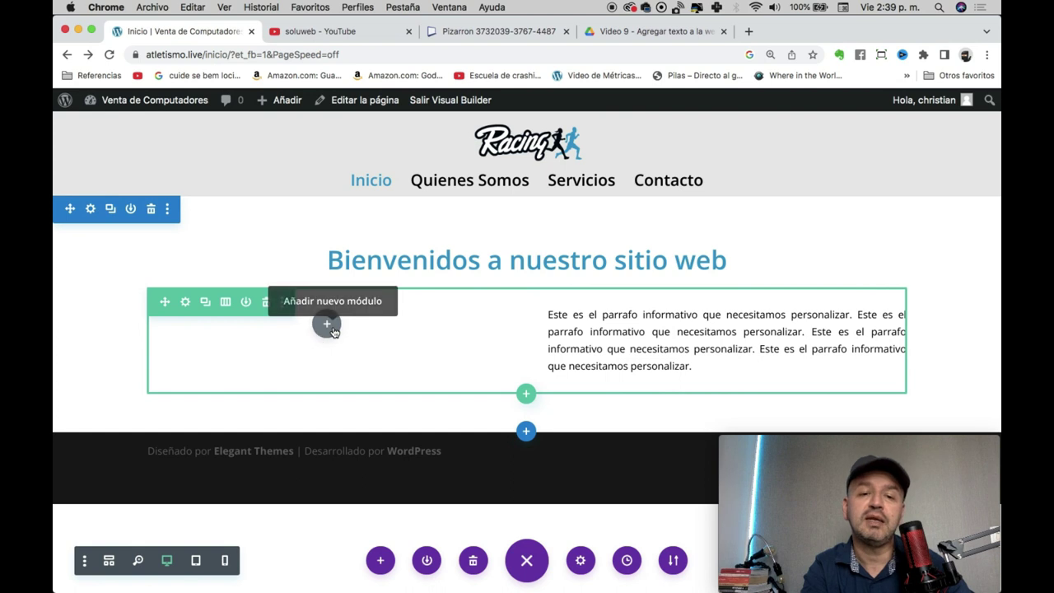
click(333, 328)
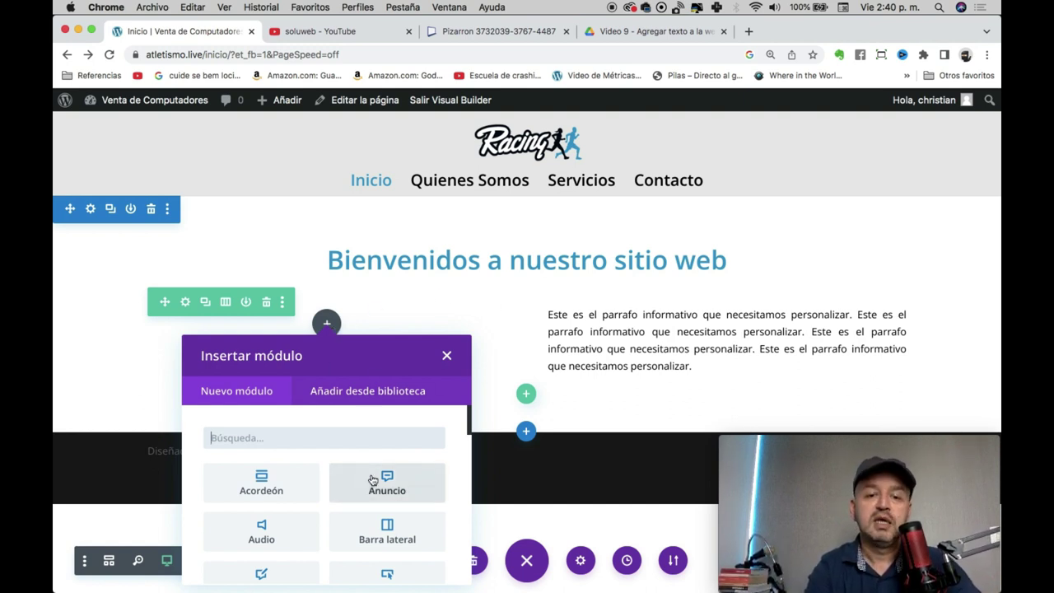
scroll(372, 481, down, 10)
scroll(375, 482, down, 5)
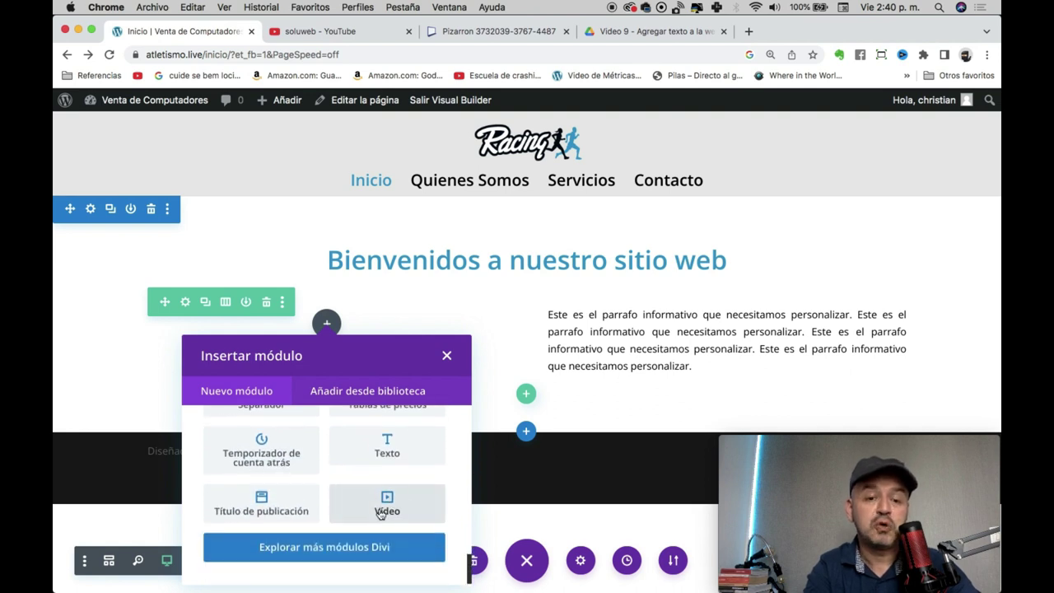
click(389, 504)
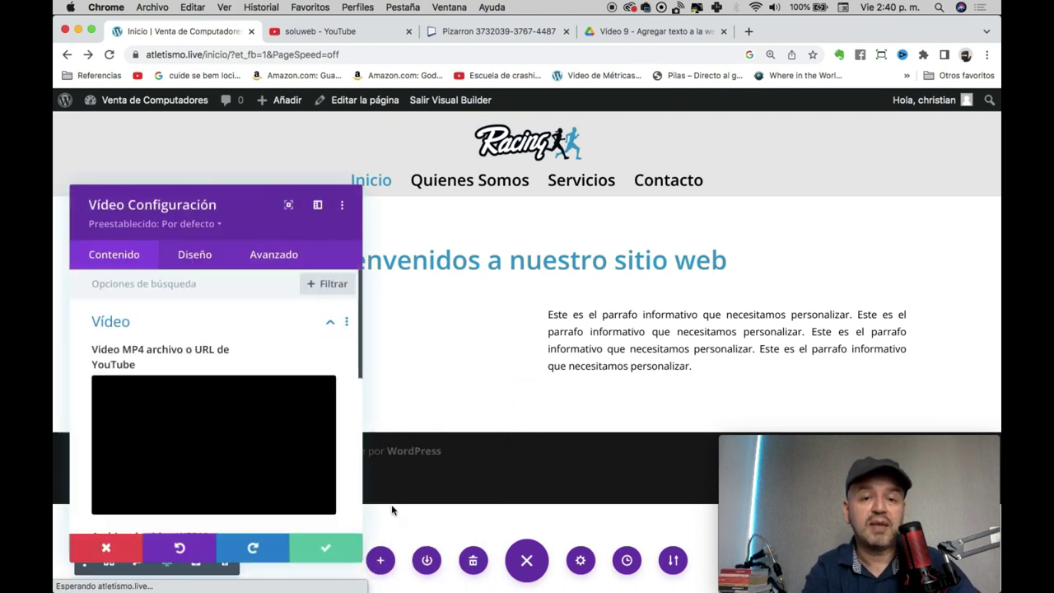
drag(141, 205, 637, 96)
drag(898, 438, 909, 18)
click(646, 243)
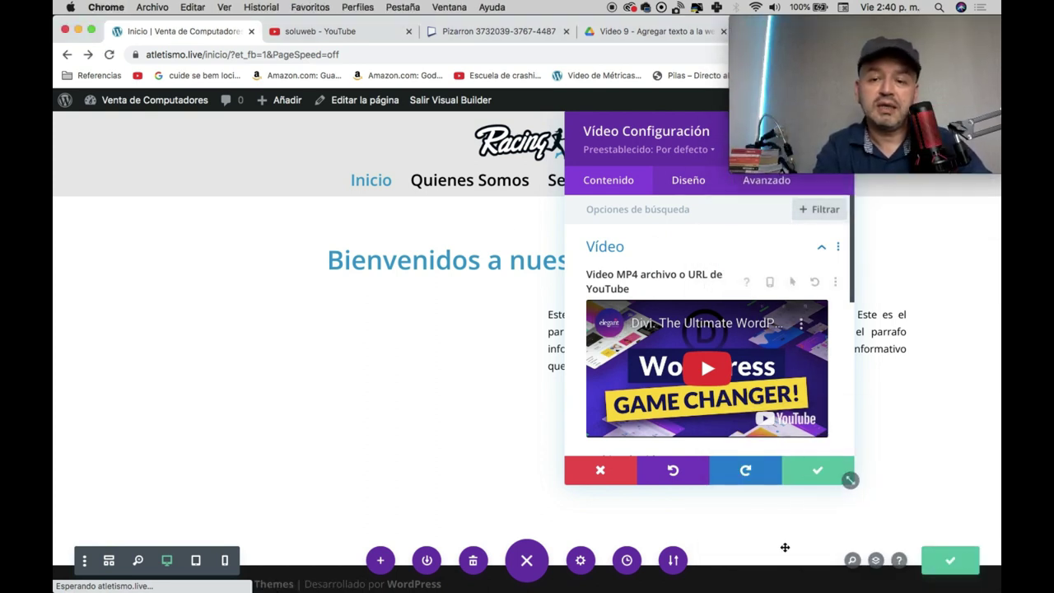
click(817, 470)
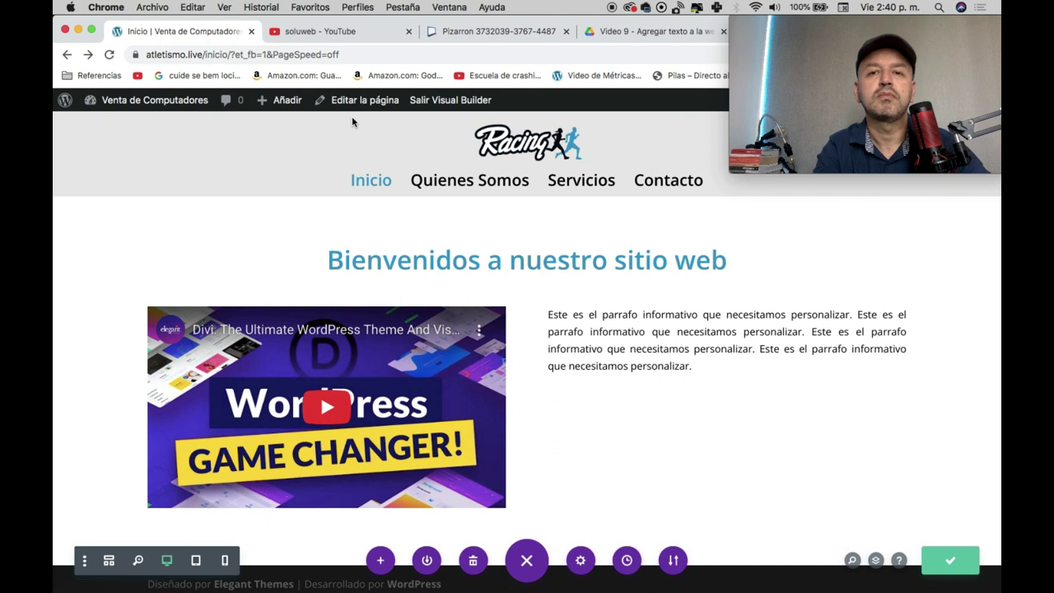
Step: Delete the Divi promo video module from the left column
click(612, 7)
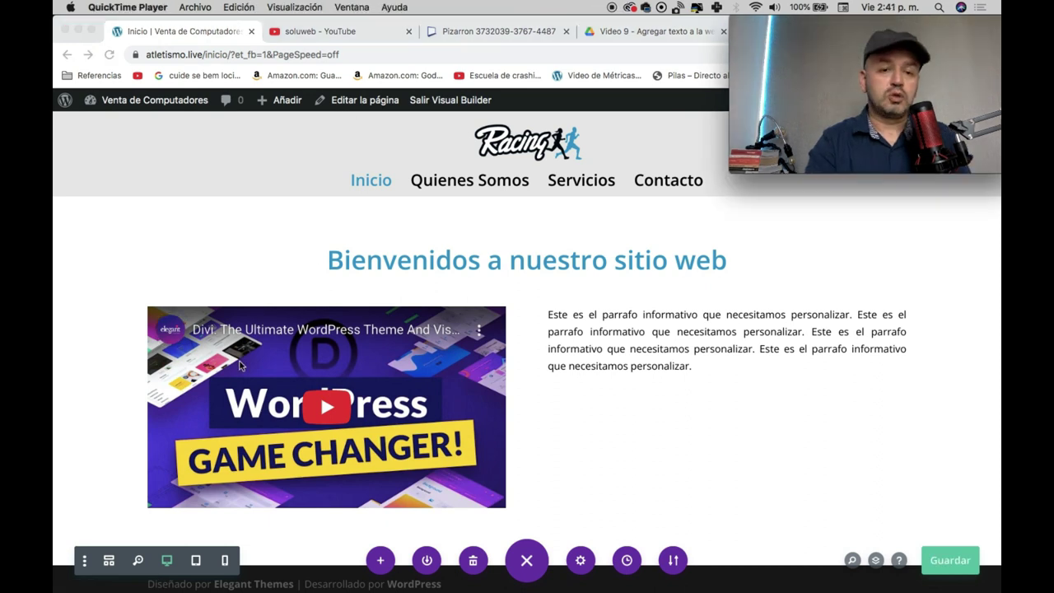
click(489, 388)
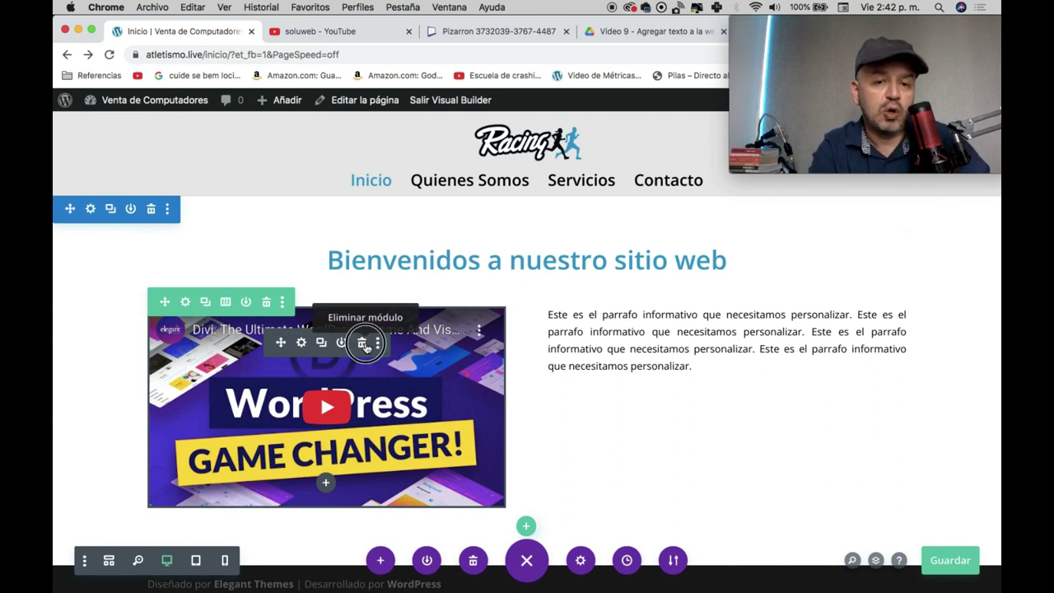
click(363, 344)
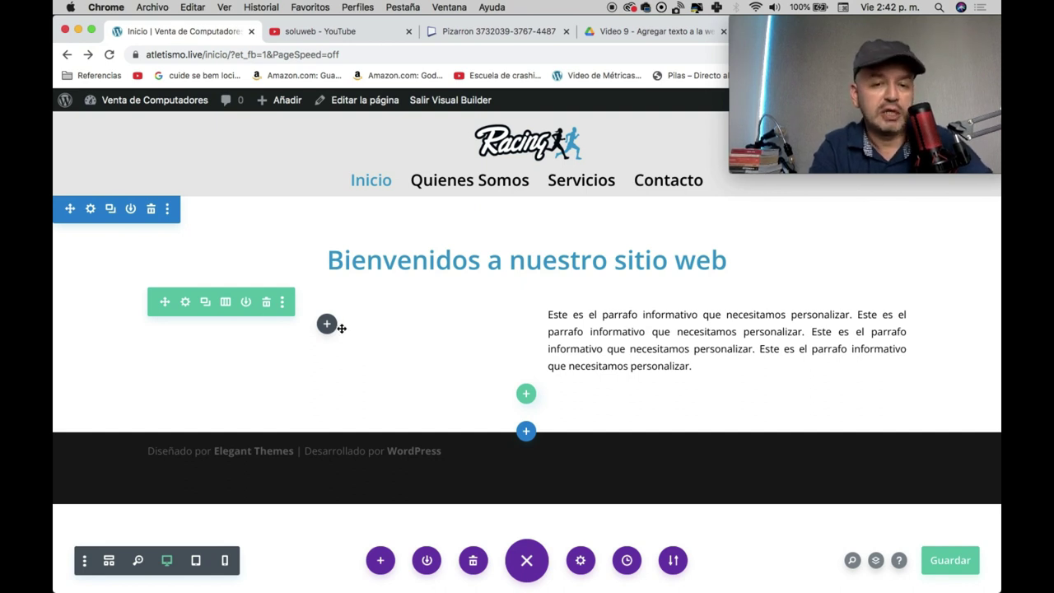
Step: Insert a new Vídeo module in the left column and clear its default sample YouTube video
click(326, 326)
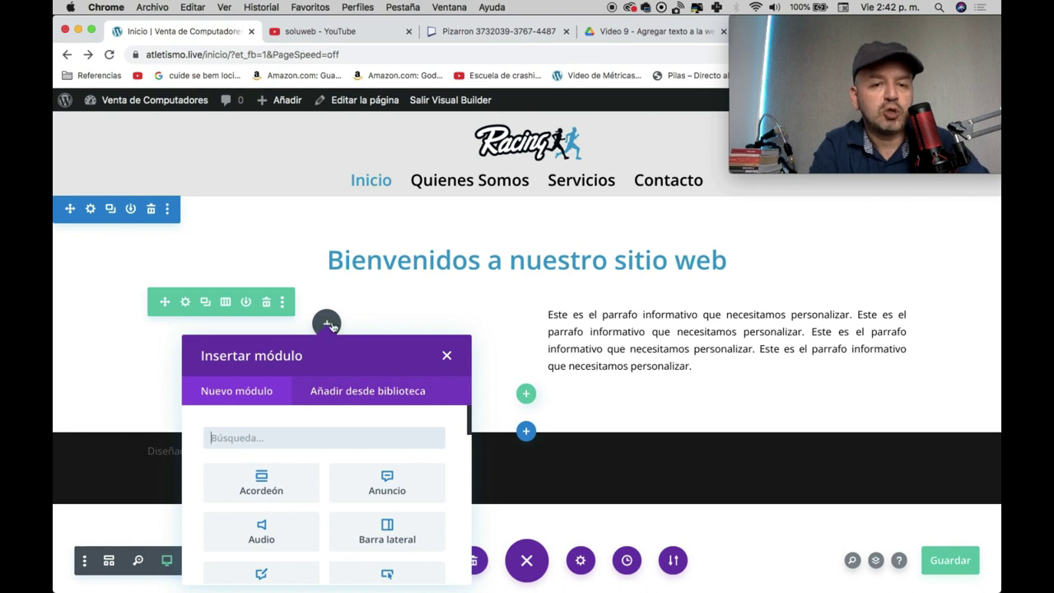
scroll(416, 478, down, 15)
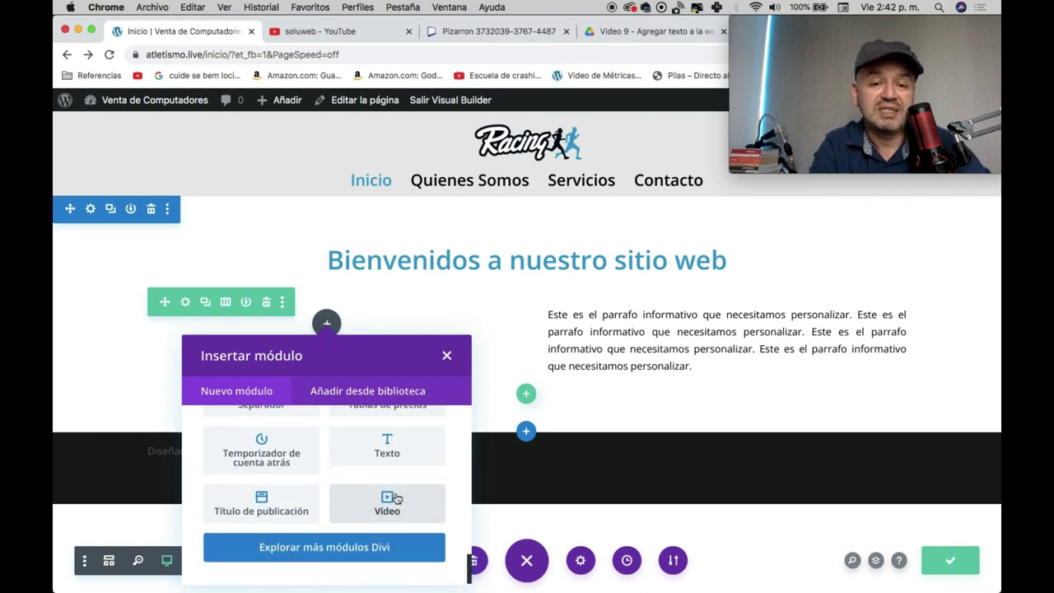
click(396, 499)
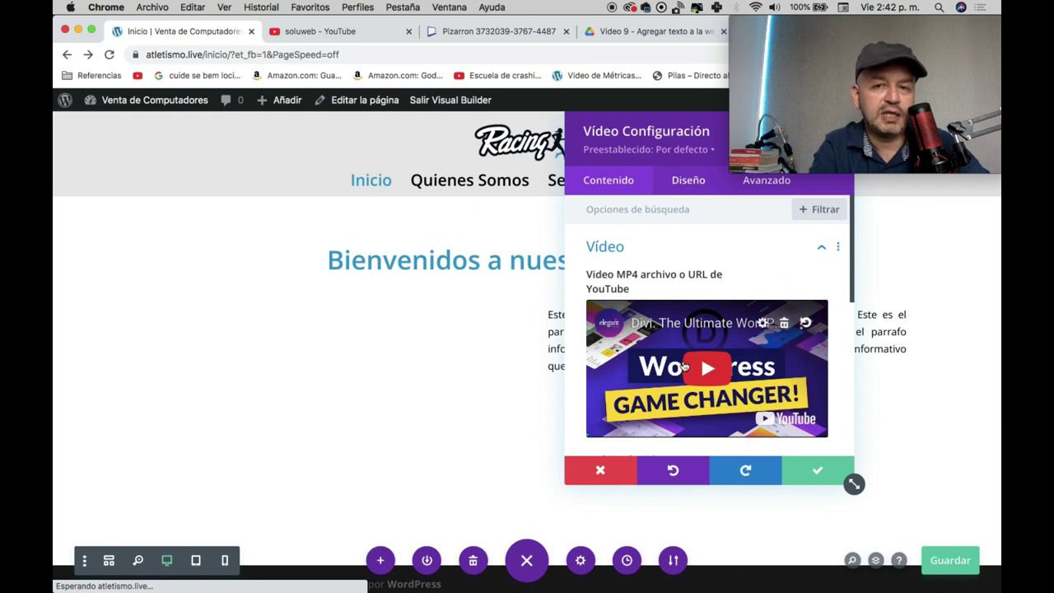
drag(586, 128, 546, 126)
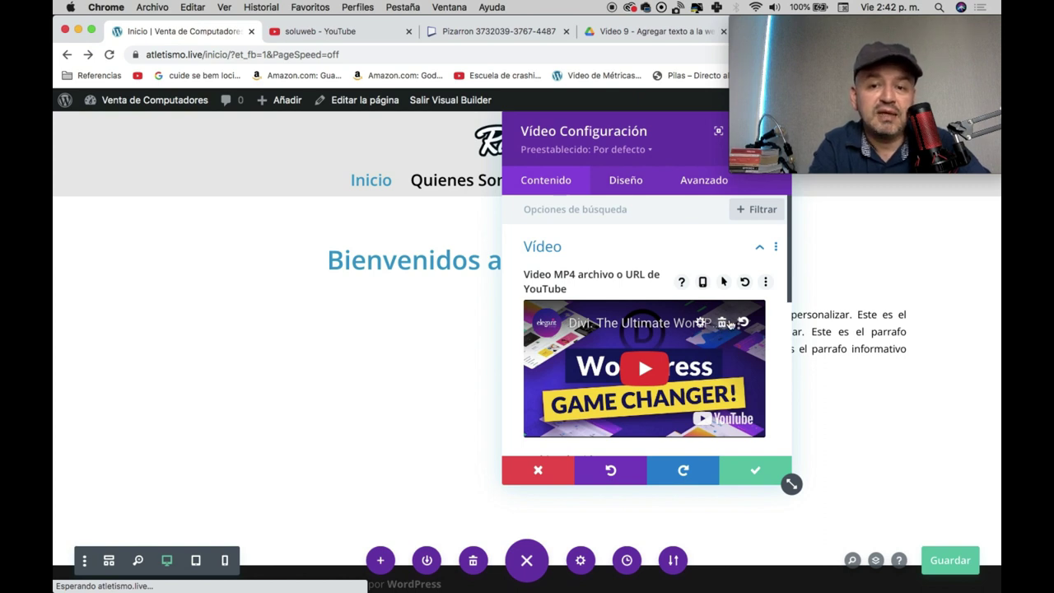
click(724, 323)
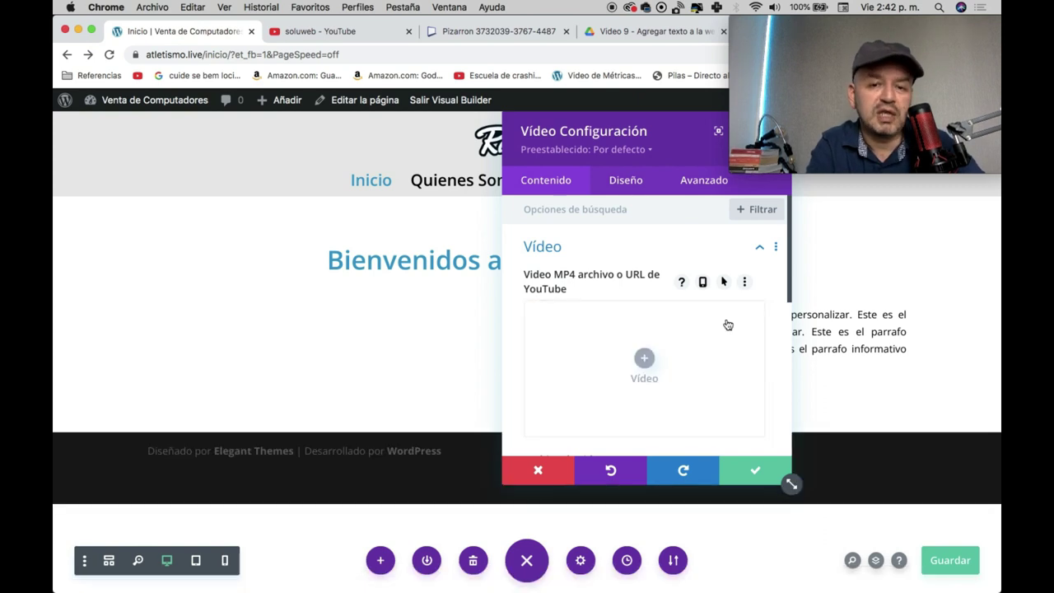
click(647, 361)
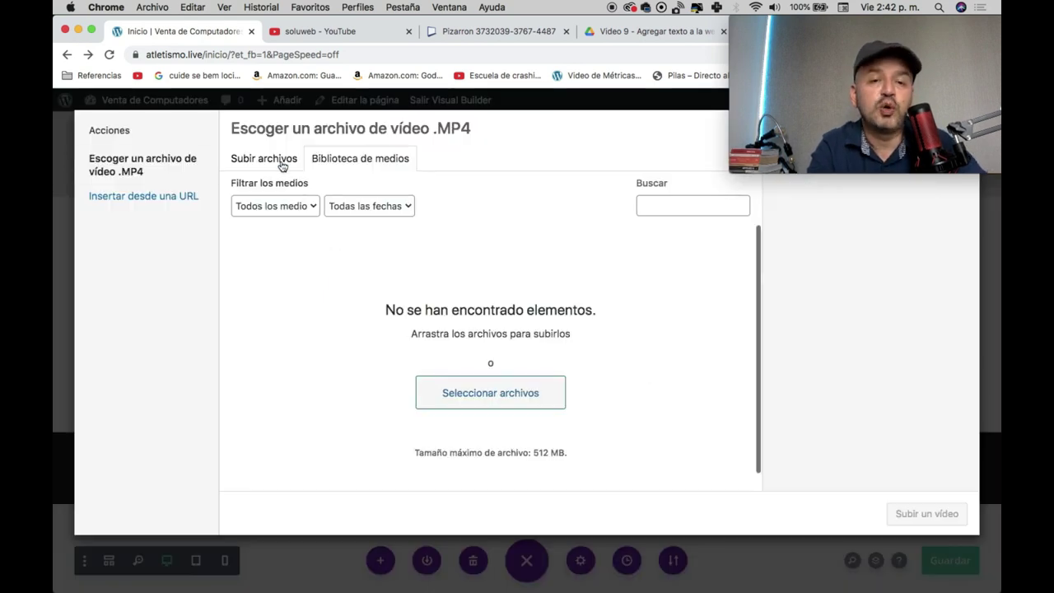
click(277, 160)
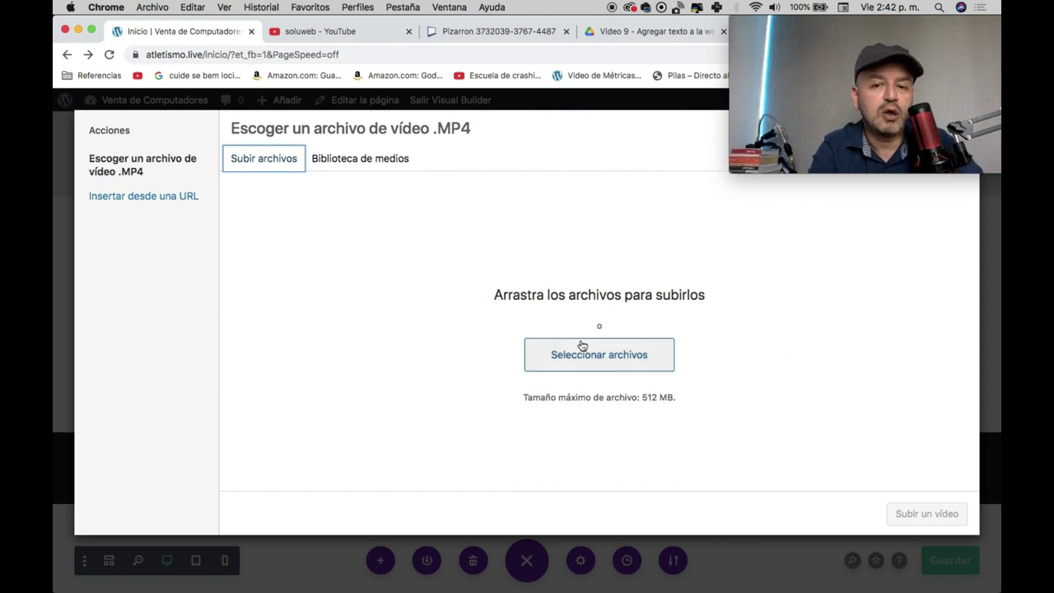
click(611, 360)
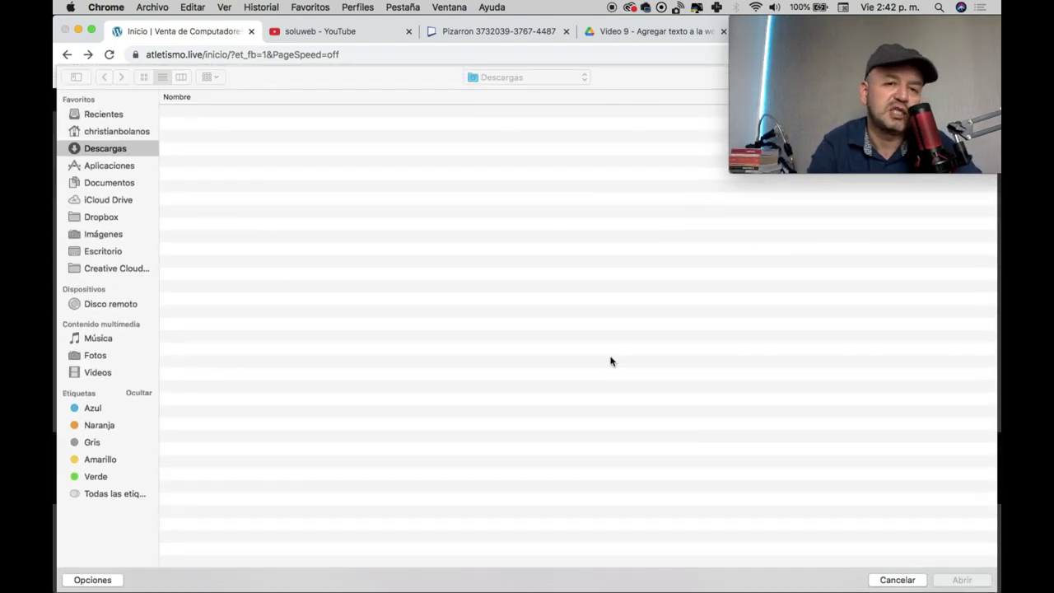
key(Escape)
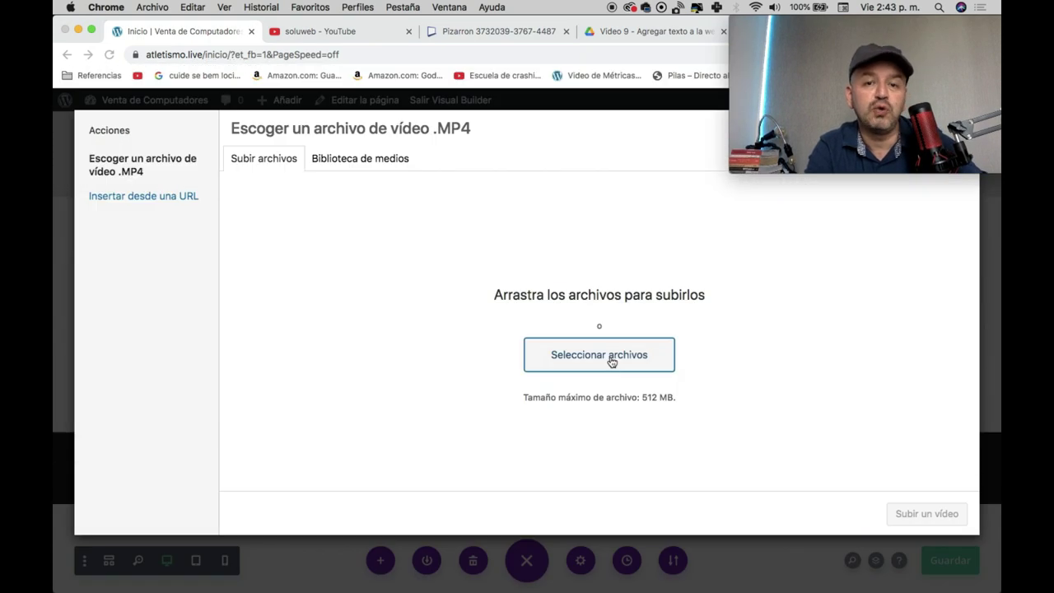
mouse_move(894, 39)
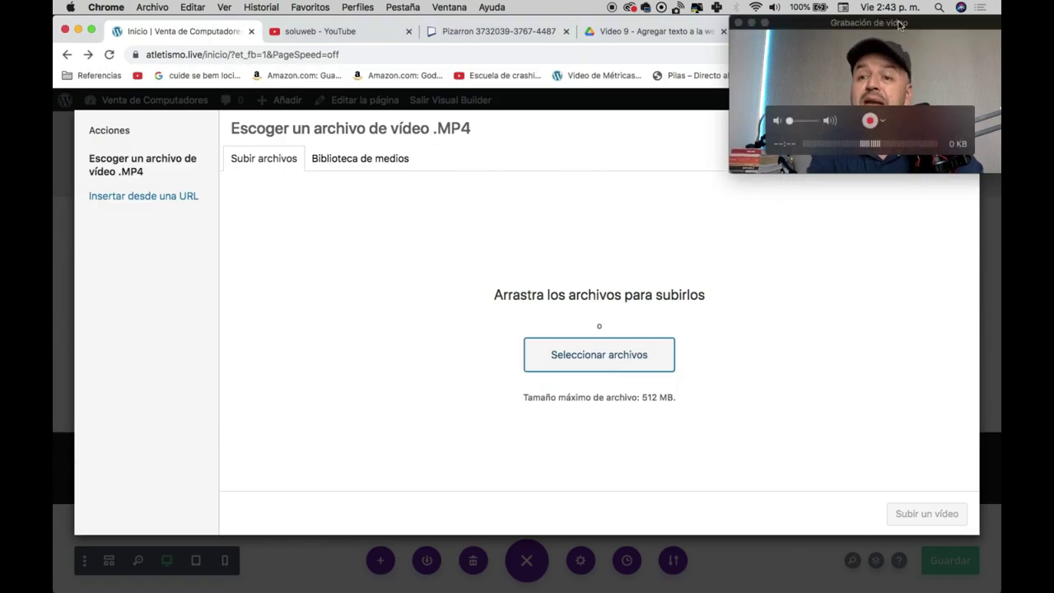
drag(901, 24, 909, 234)
click(961, 129)
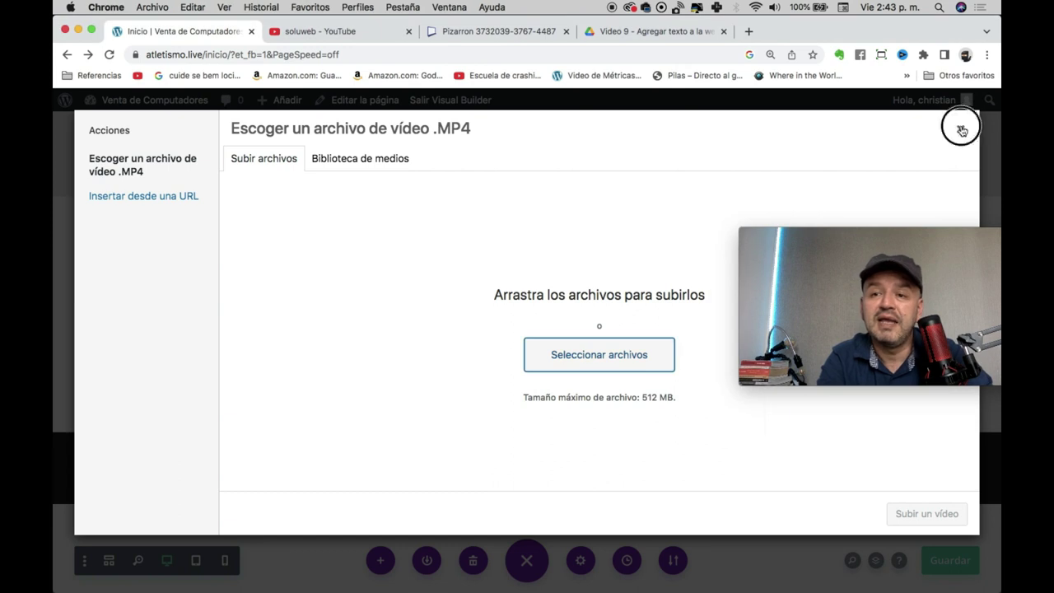
click(929, 238)
drag(929, 238, 927, 25)
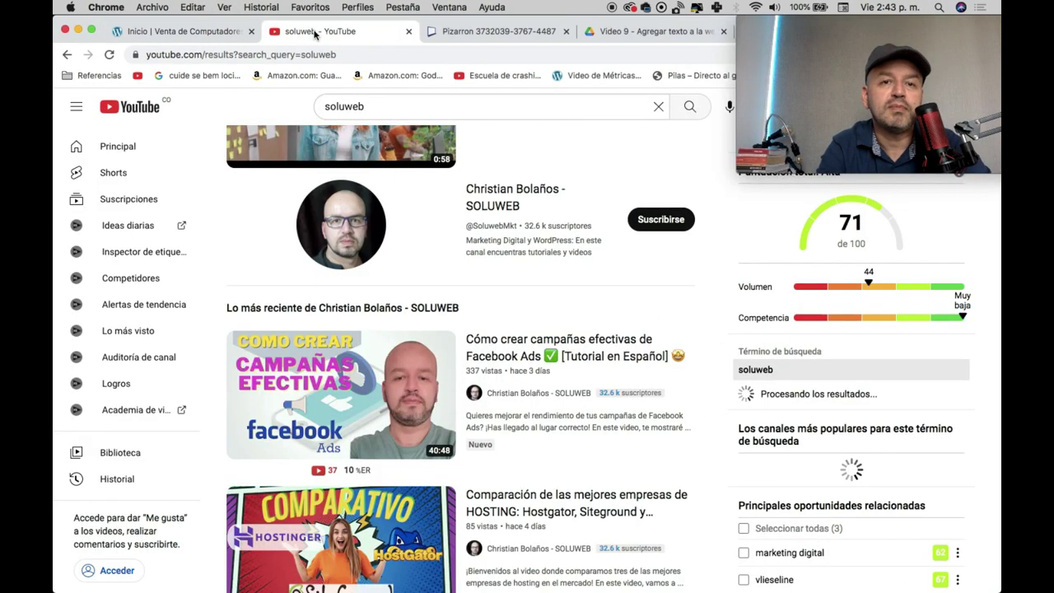
Step: Open the newest Facebook Ads campaigns video on YouTube and pause it
click(312, 31)
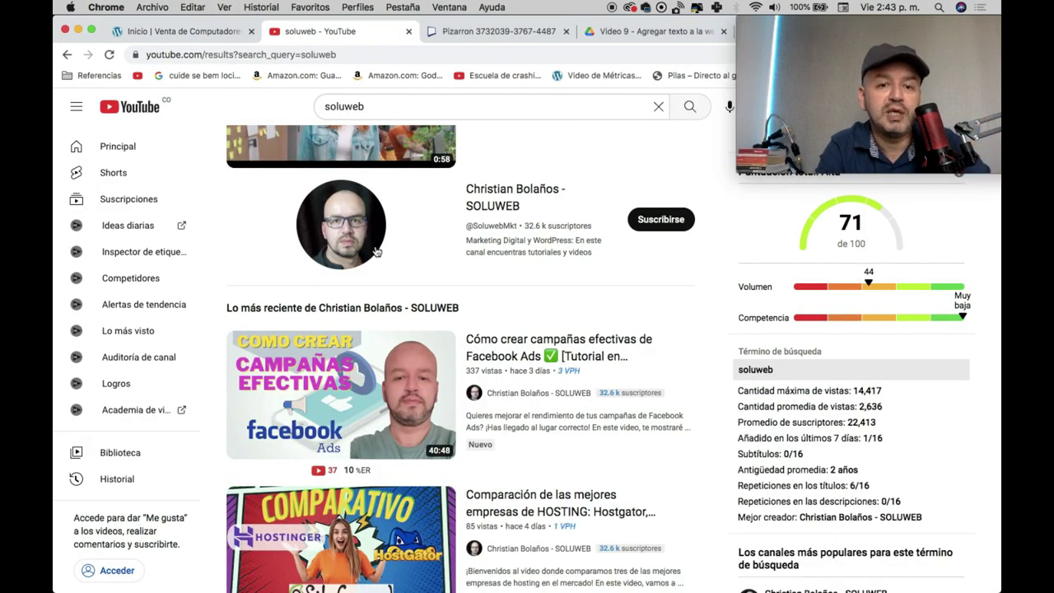
click(342, 357)
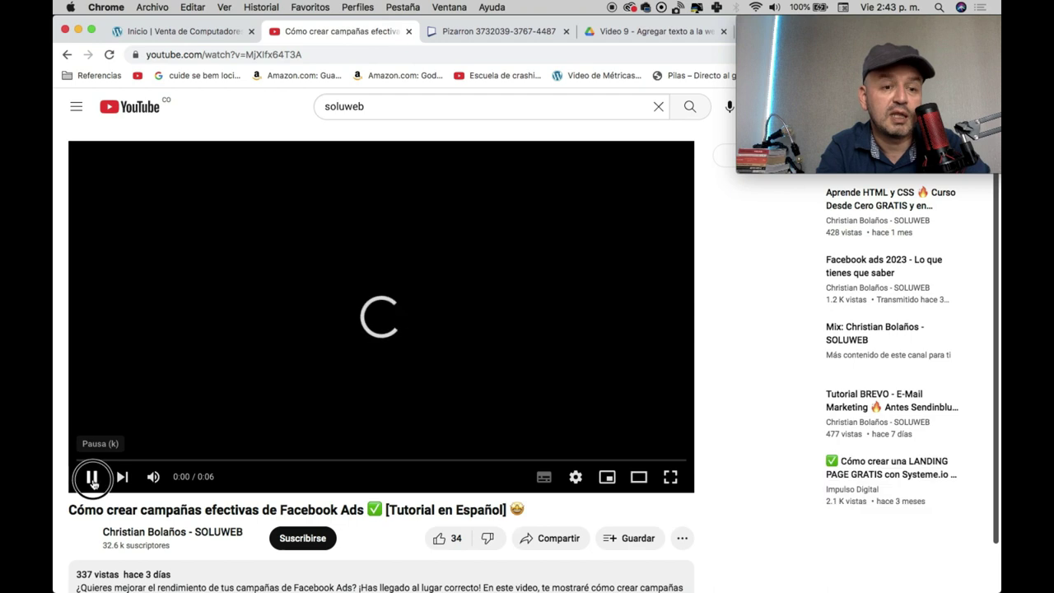
click(92, 479)
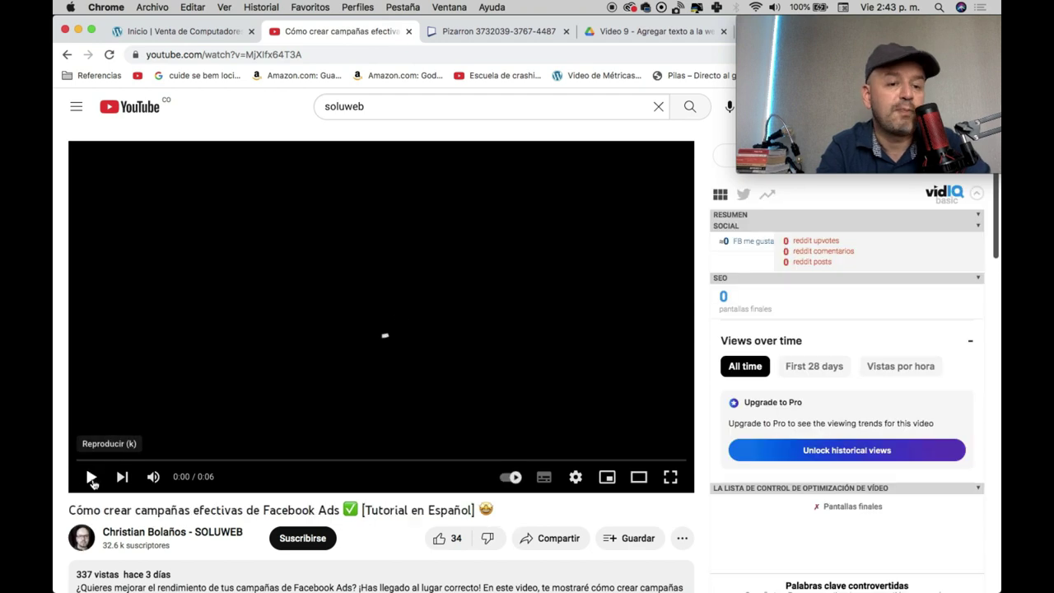
click(321, 55)
key(super+c)
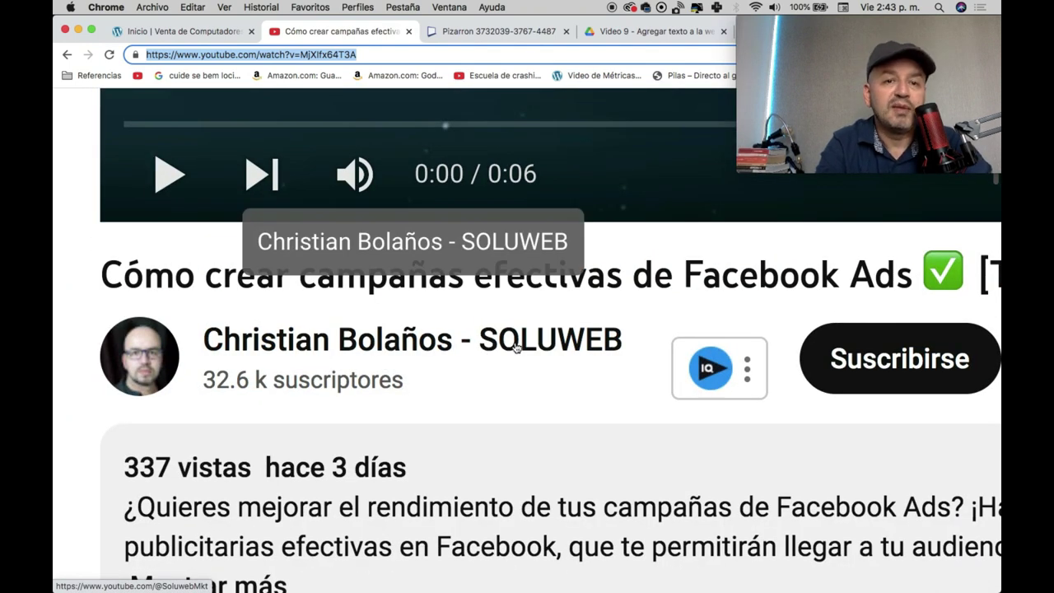
scroll(517, 347, down, 5)
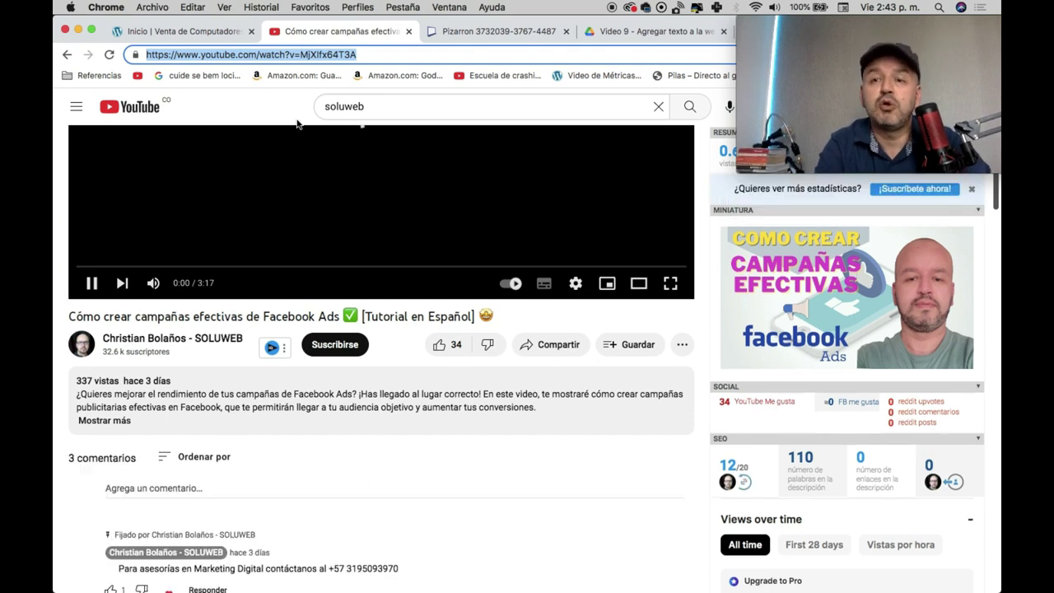
click(91, 284)
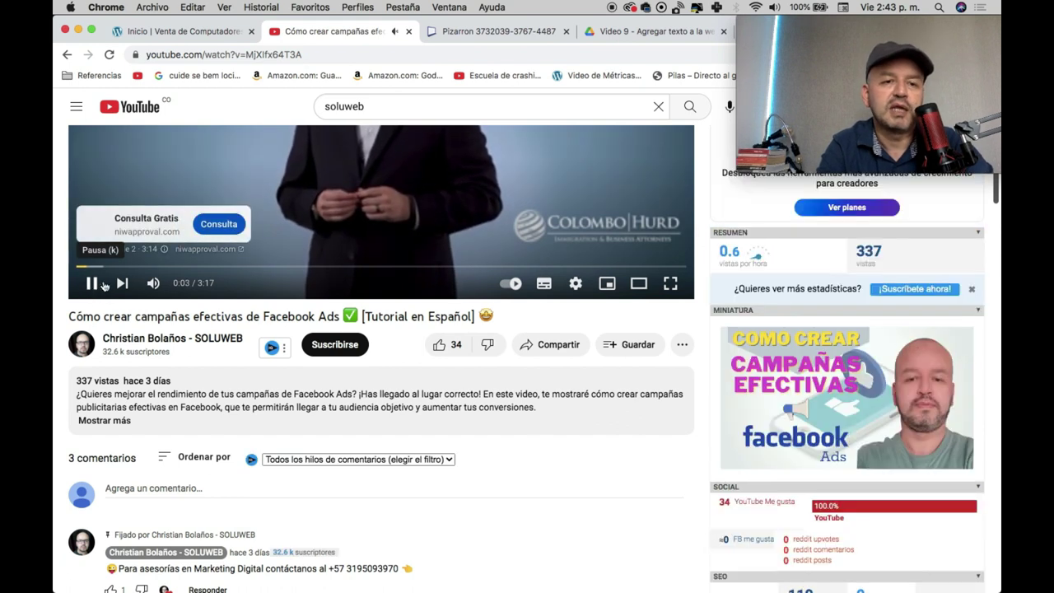
click(92, 284)
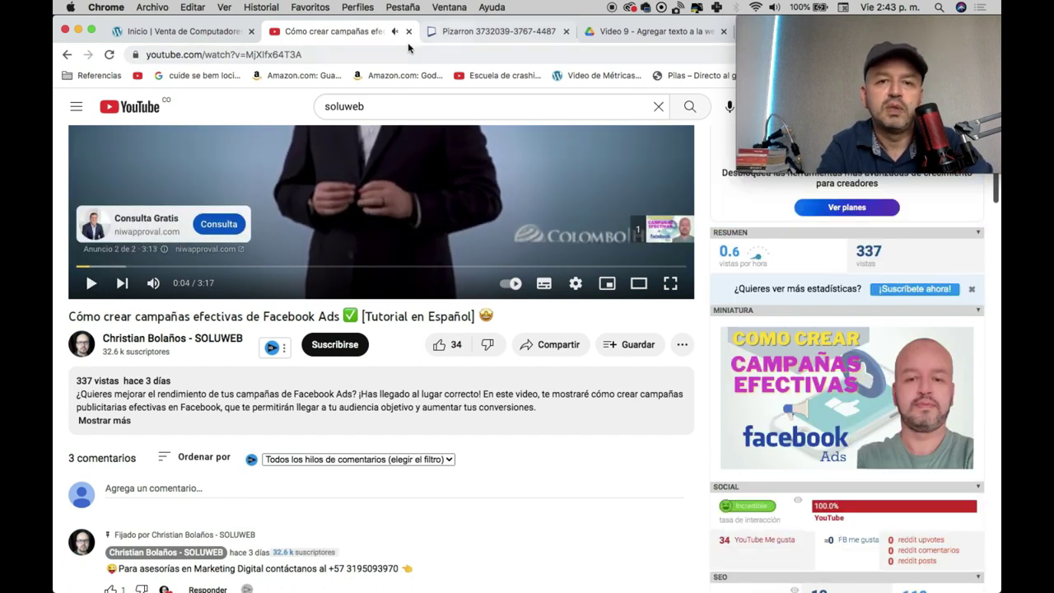
Step: Copy the video's URL from the address bar and return to the Divi tab
click(357, 52)
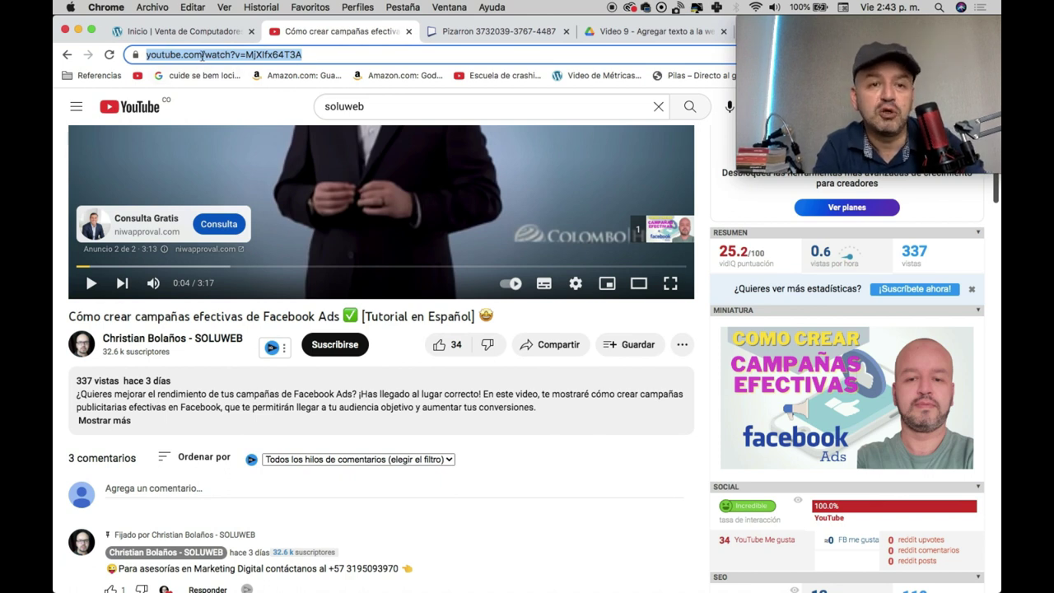
right_click(203, 56)
click(234, 137)
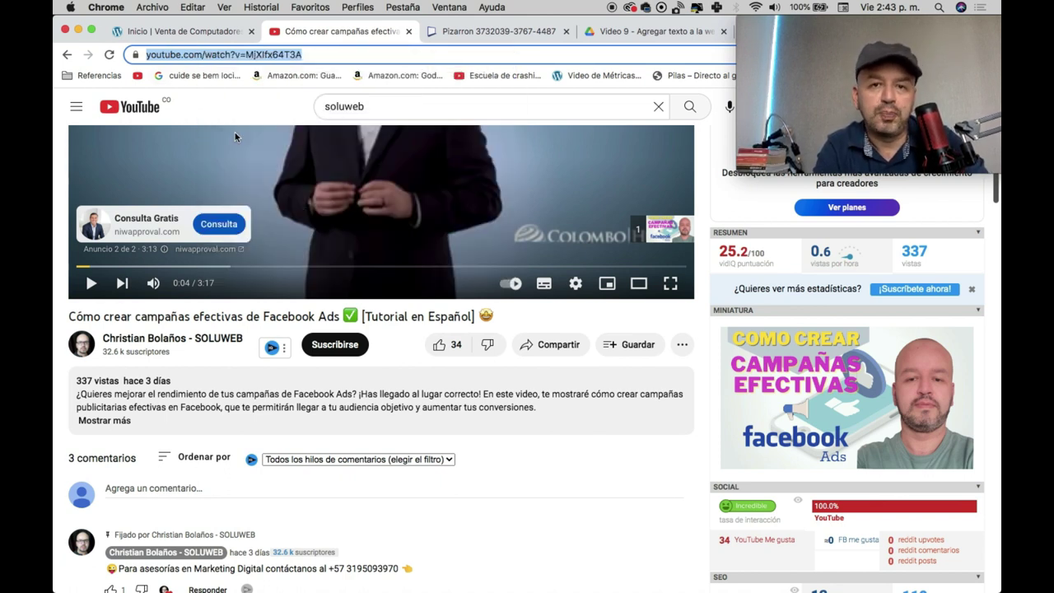
click(631, 33)
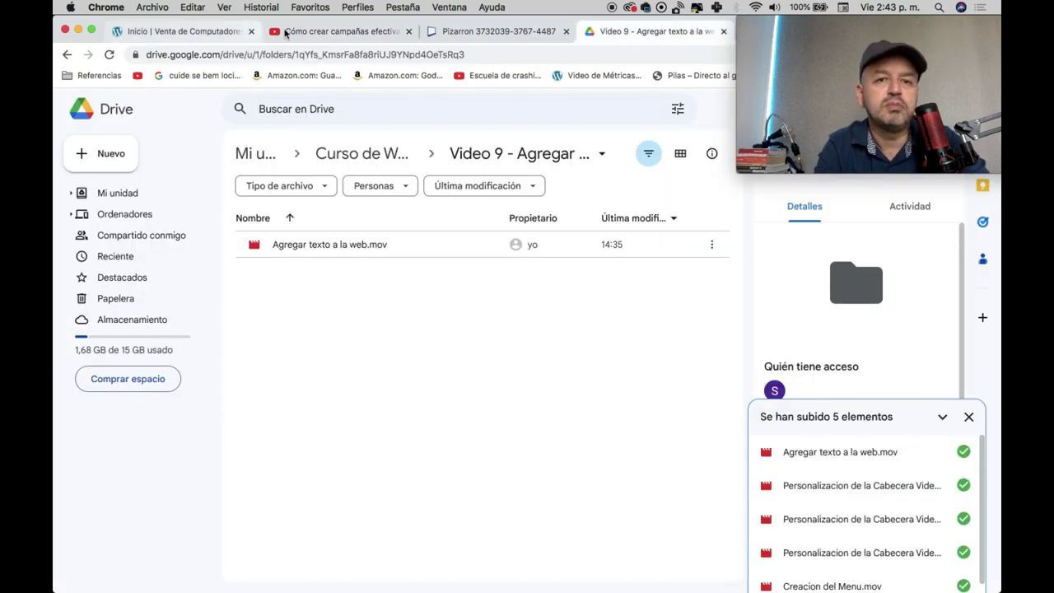
click(284, 33)
click(198, 33)
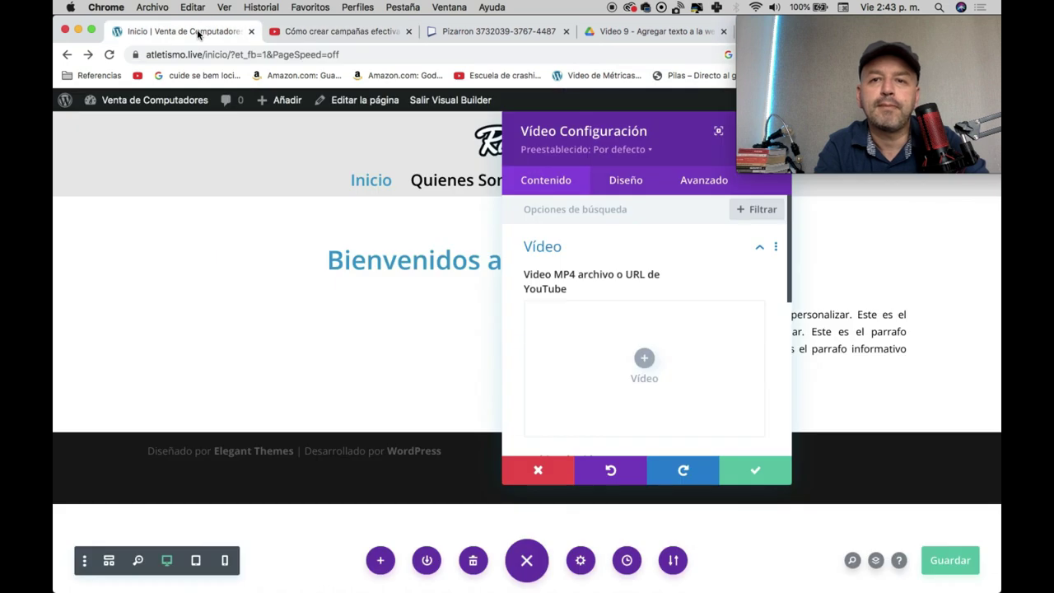
Step: Embed the copied Facebook Ads YouTube link in the Vídeo module using Insertar desde una URL
click(642, 363)
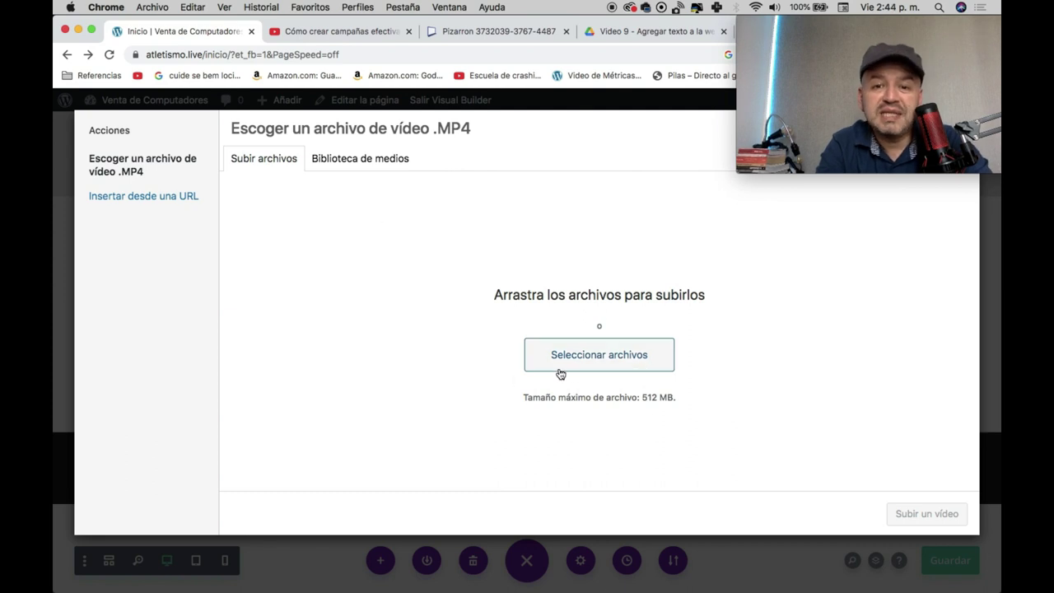
click(616, 355)
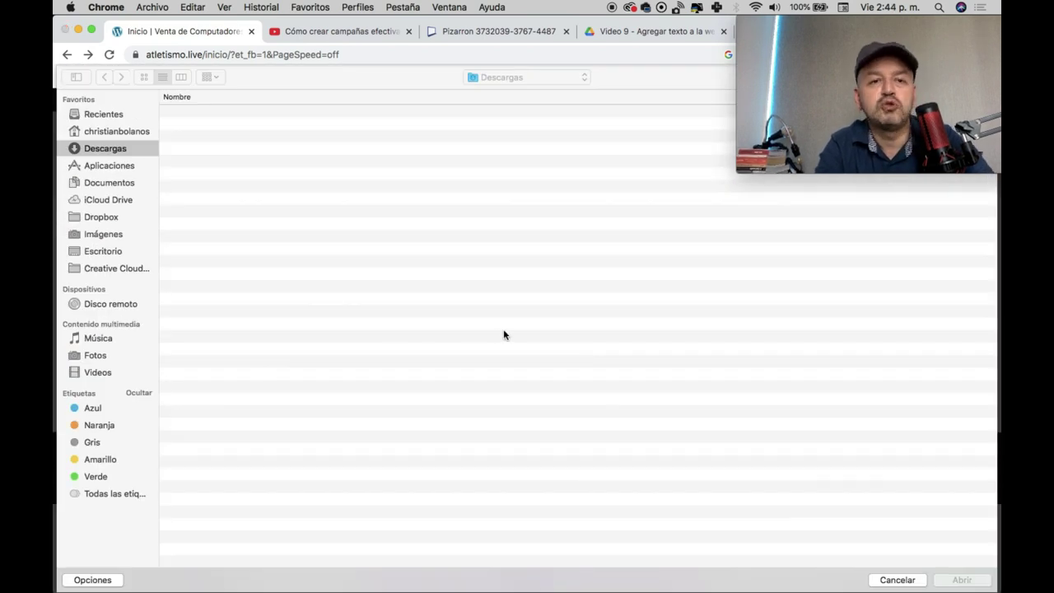
key(Escape)
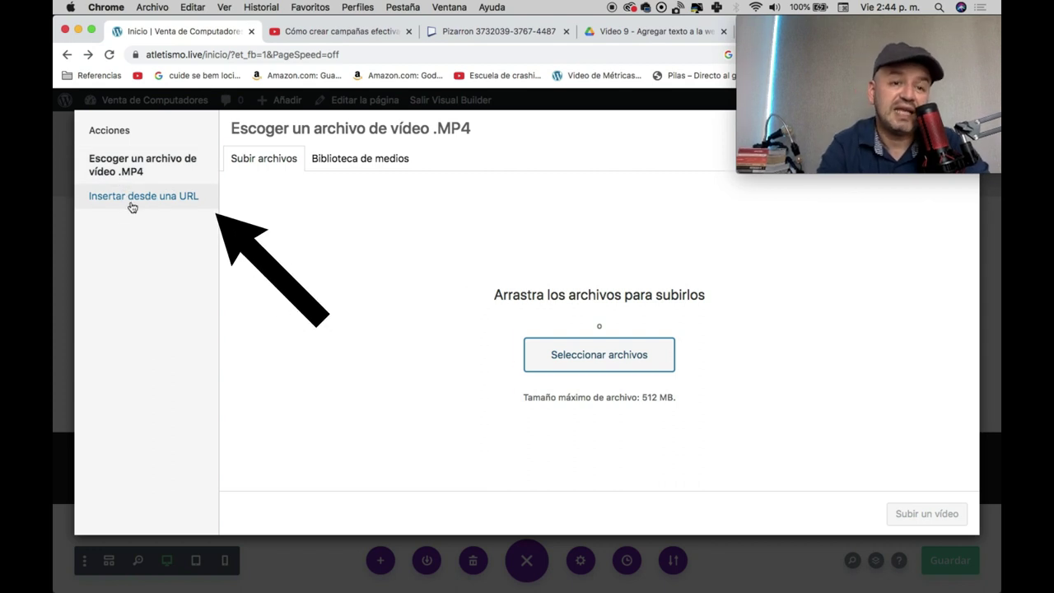
click(132, 198)
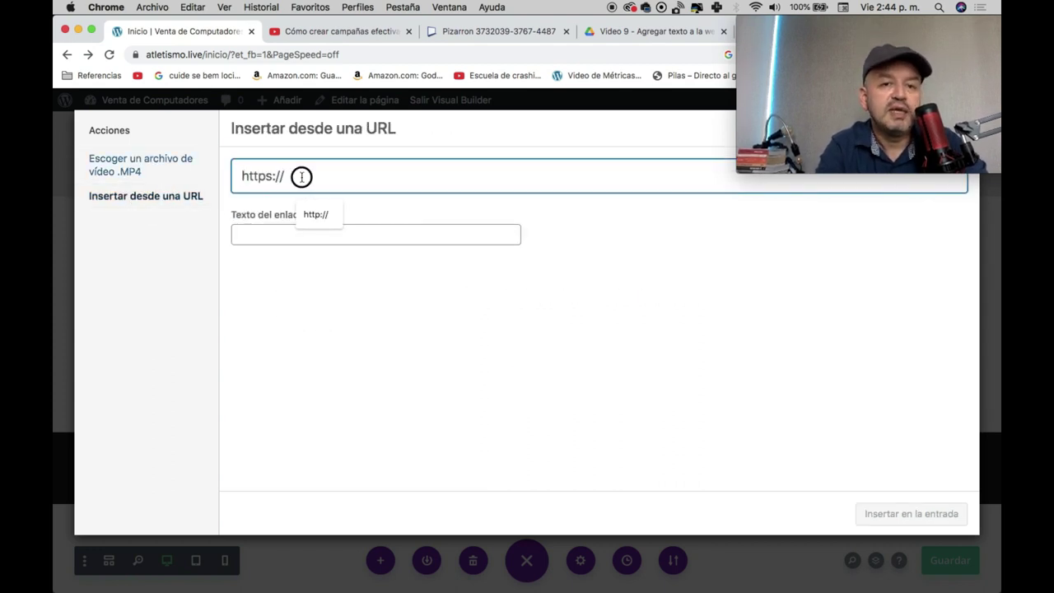
key(super+v)
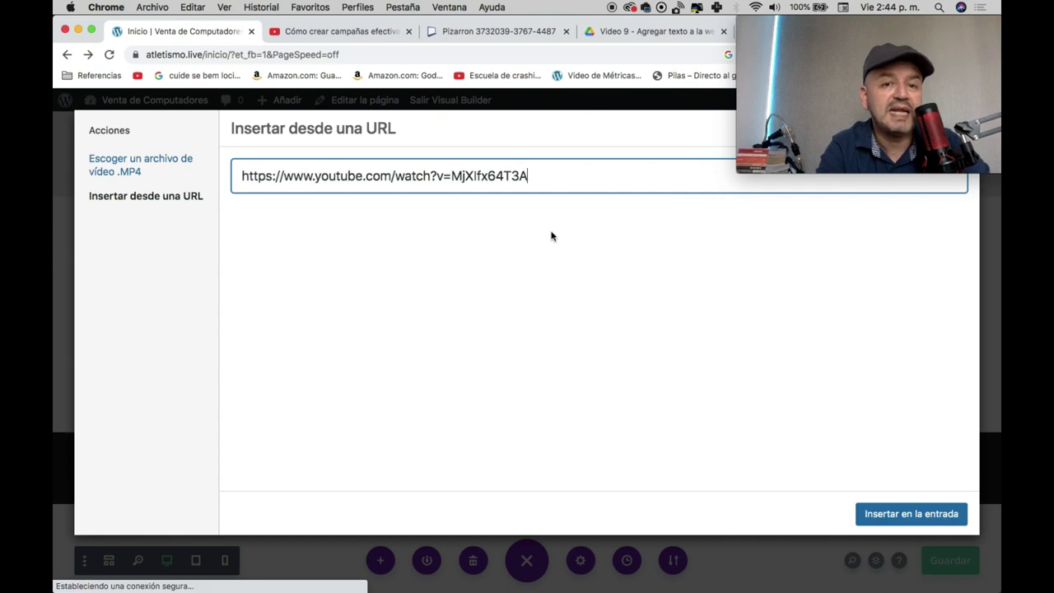
click(930, 523)
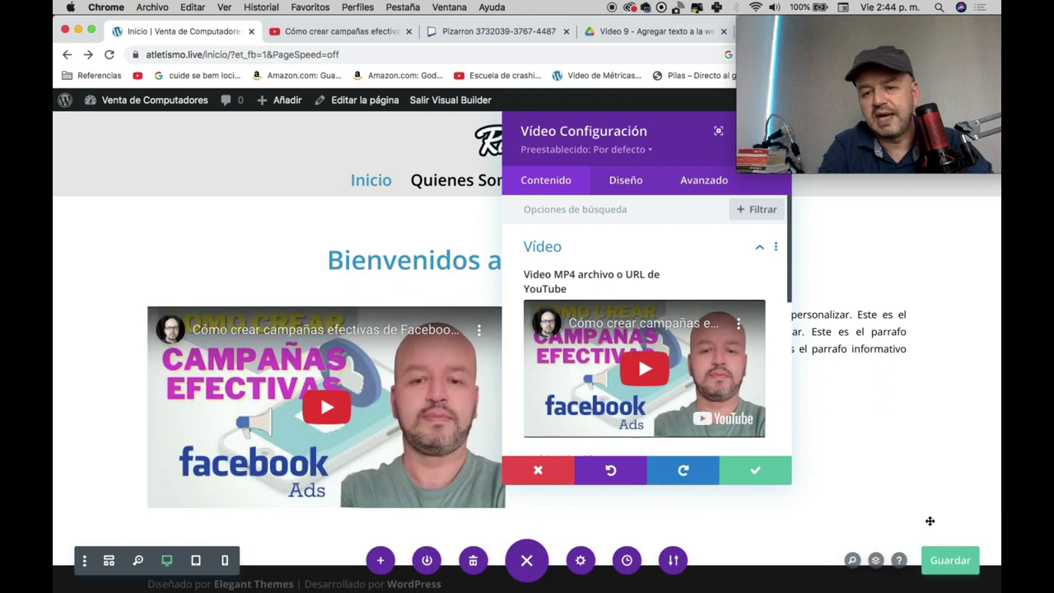
Step: Apply the Facebook Ads video module settings and save the Inicio page with Guardar
drag(659, 124, 693, 145)
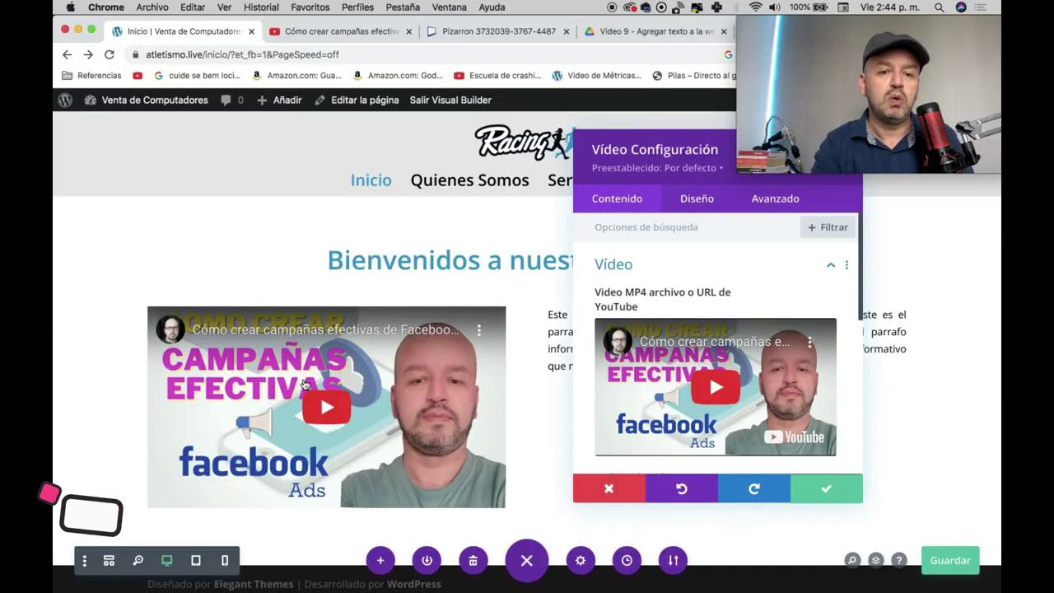
click(808, 489)
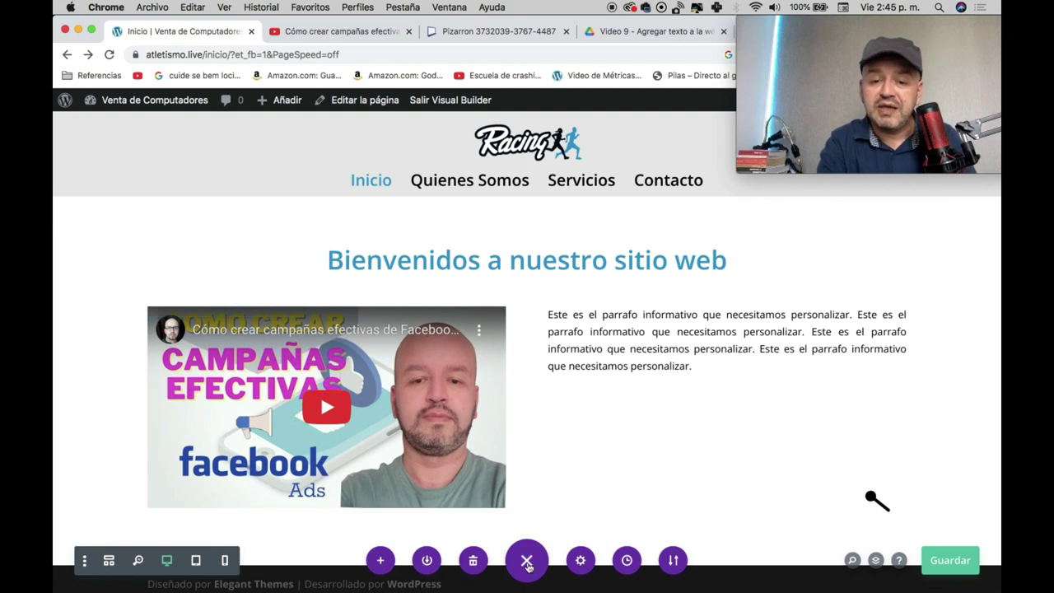
click(949, 561)
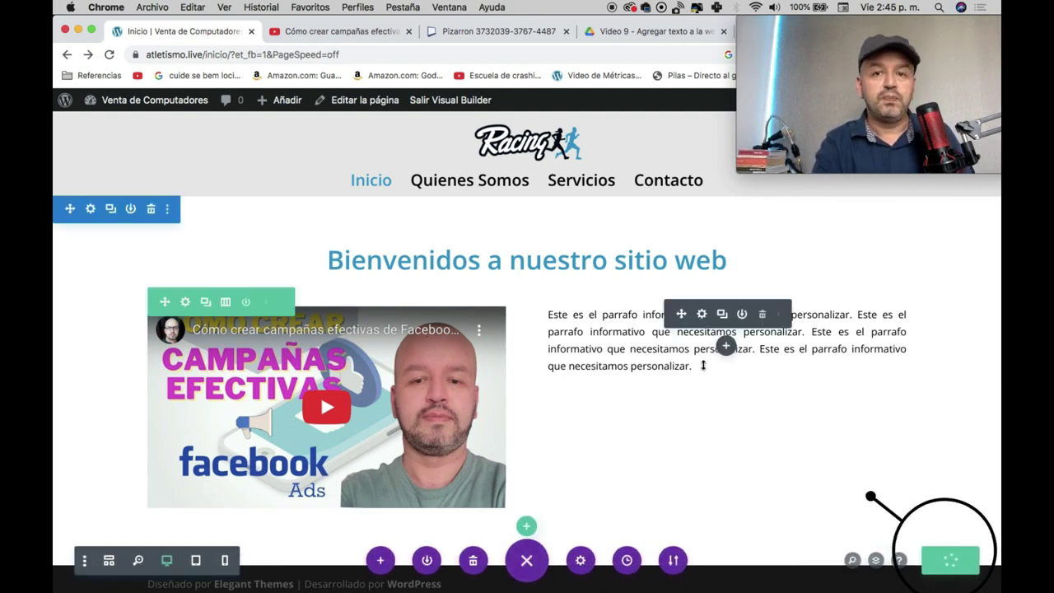
drag(815, 26, 796, 439)
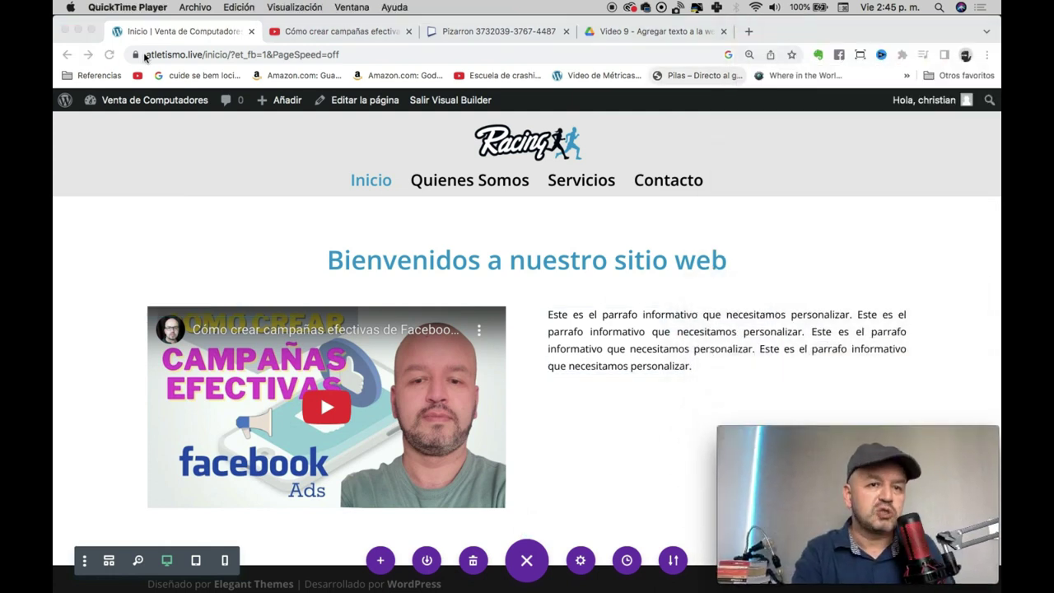
Step: Open atletismo.live in a new Chrome tab and reload its home page
click(749, 33)
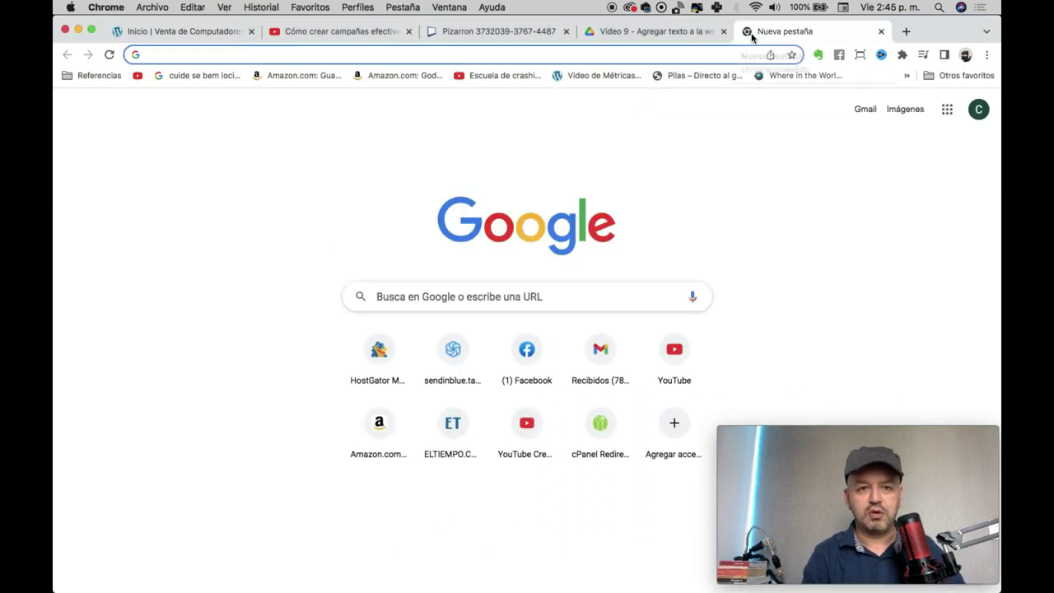
text(atl)
key(Return)
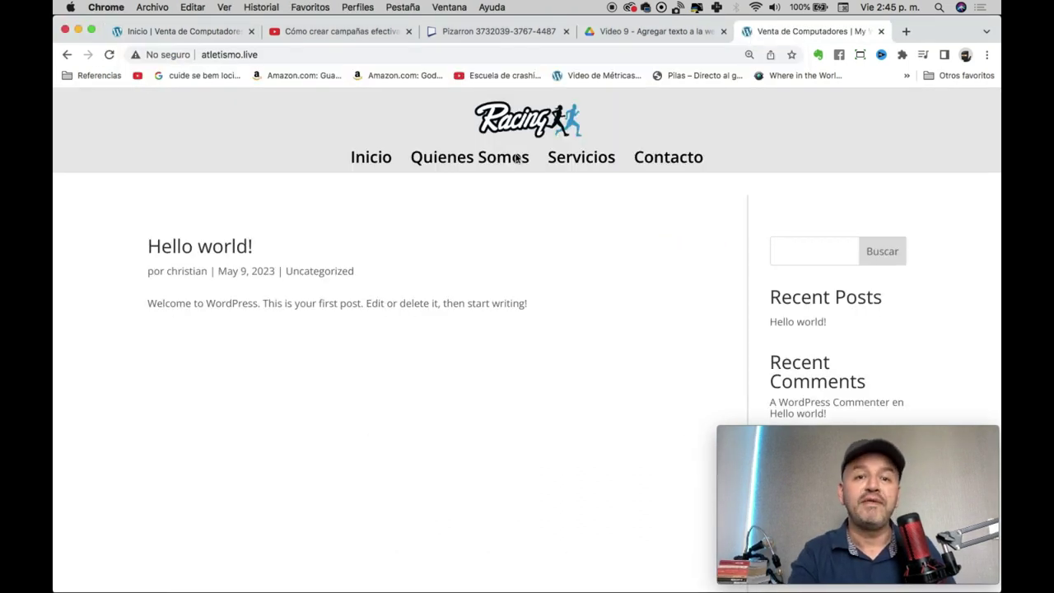
click(377, 156)
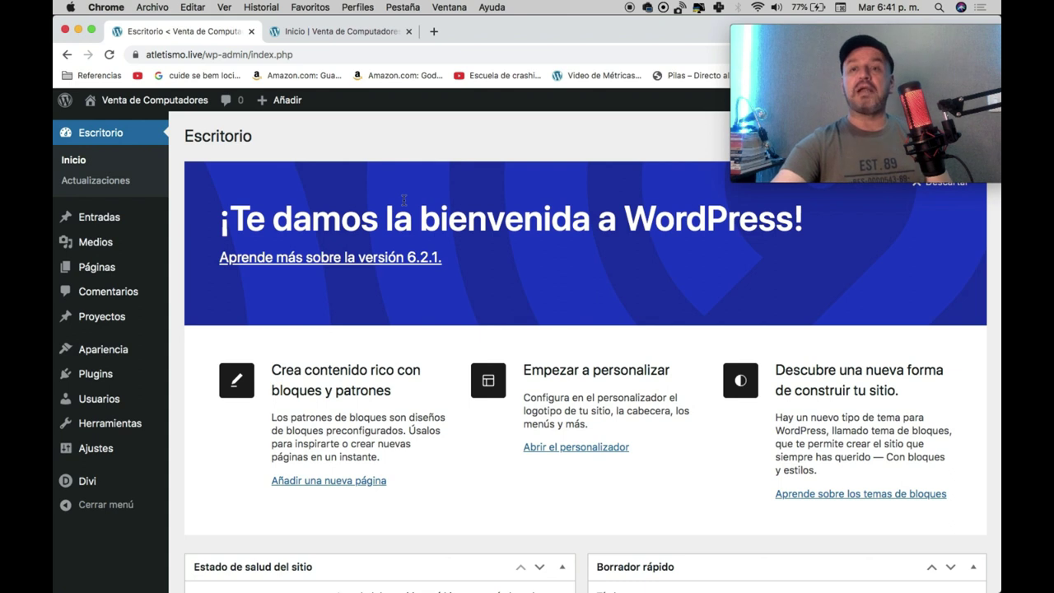
Step: Go to the Plugins > Añadir nuevo page in WordPress admin
mouse_move(96, 425)
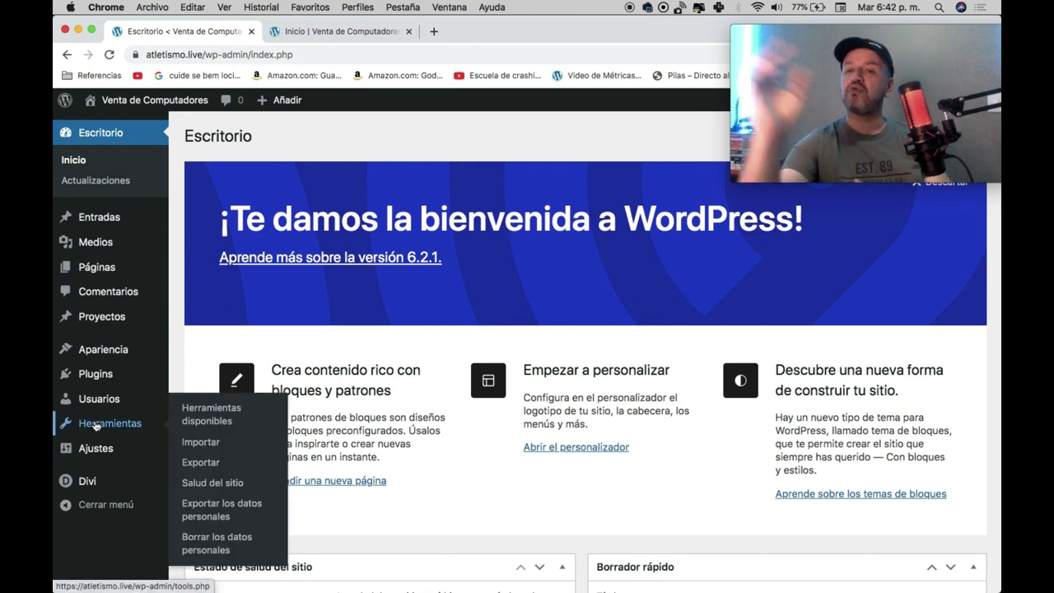
mouse_move(82, 379)
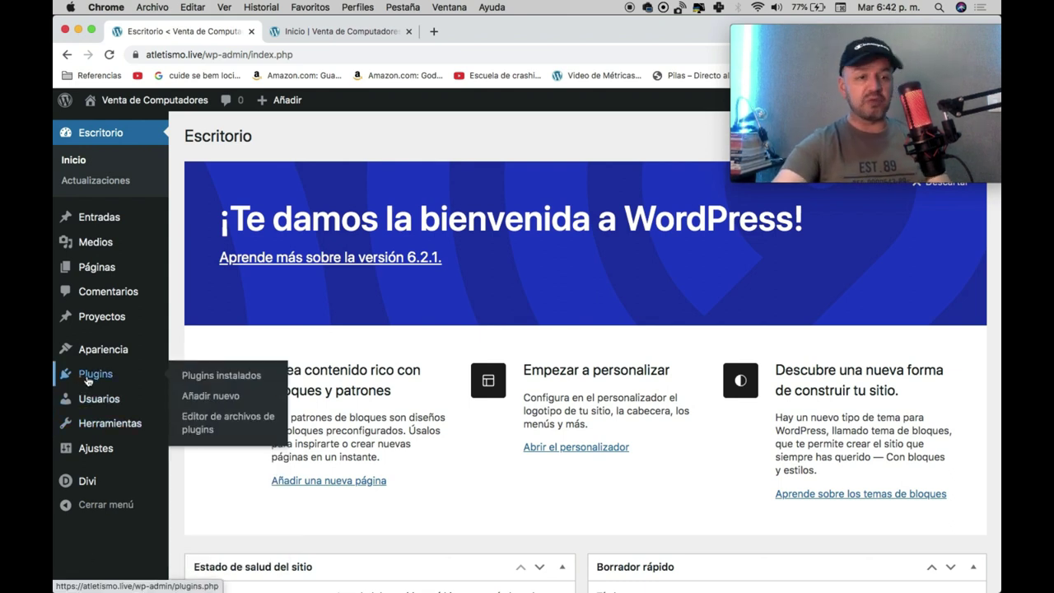
click(211, 382)
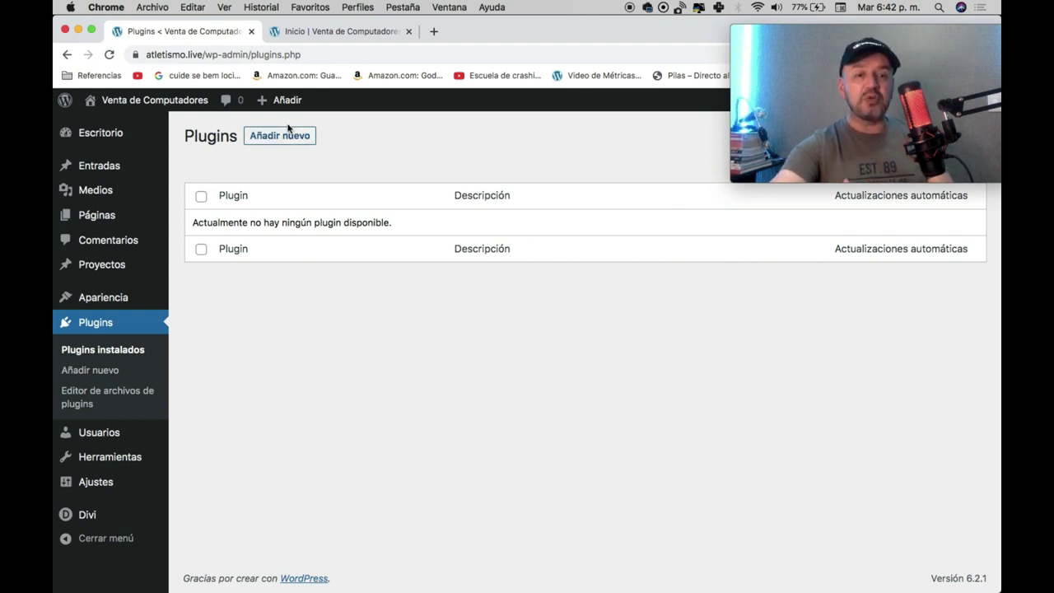
click(92, 370)
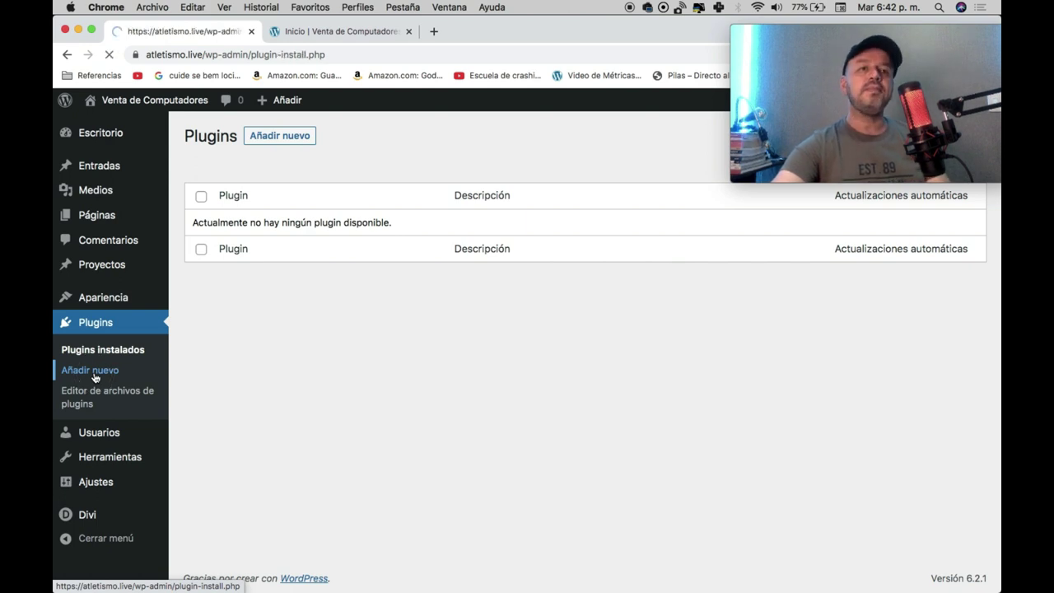
mouse_move(859, 30)
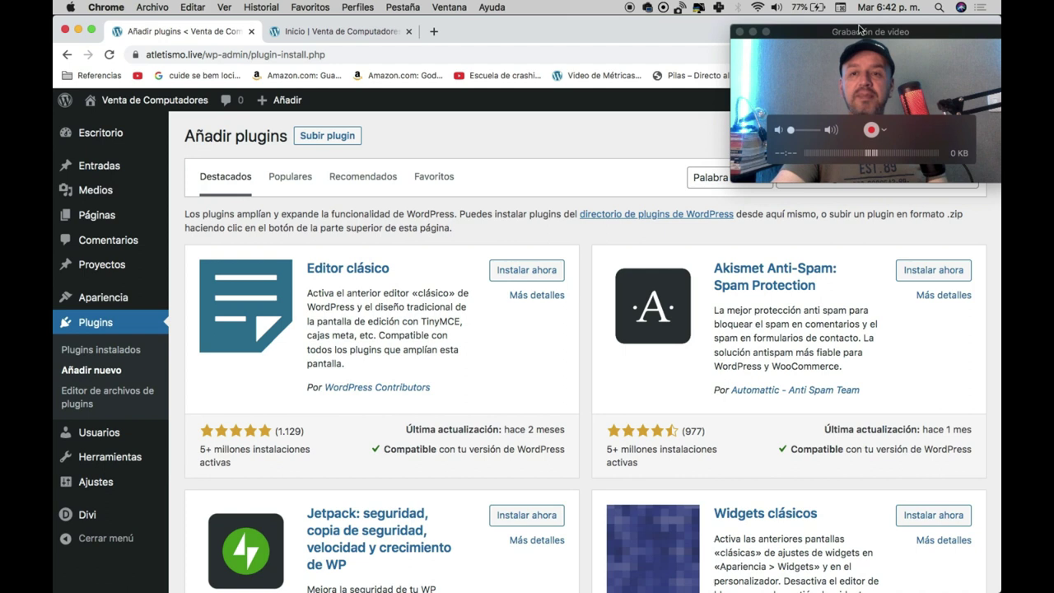
drag(859, 33, 846, 452)
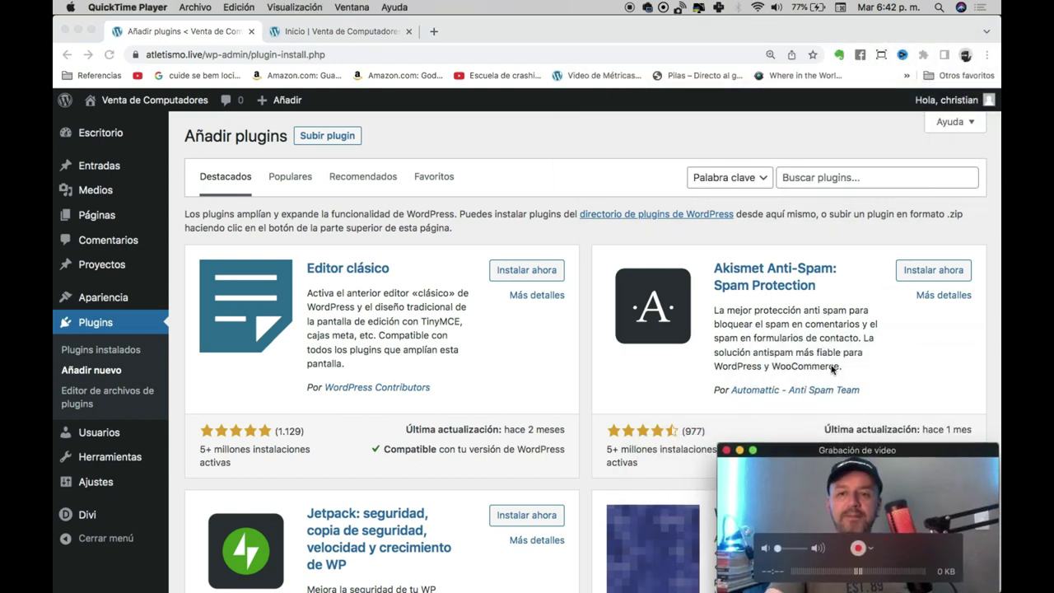
Step: Search plugins for 'whatsapp' and browse the 580 results, with Joinchat listed first
click(822, 177)
text(whats)
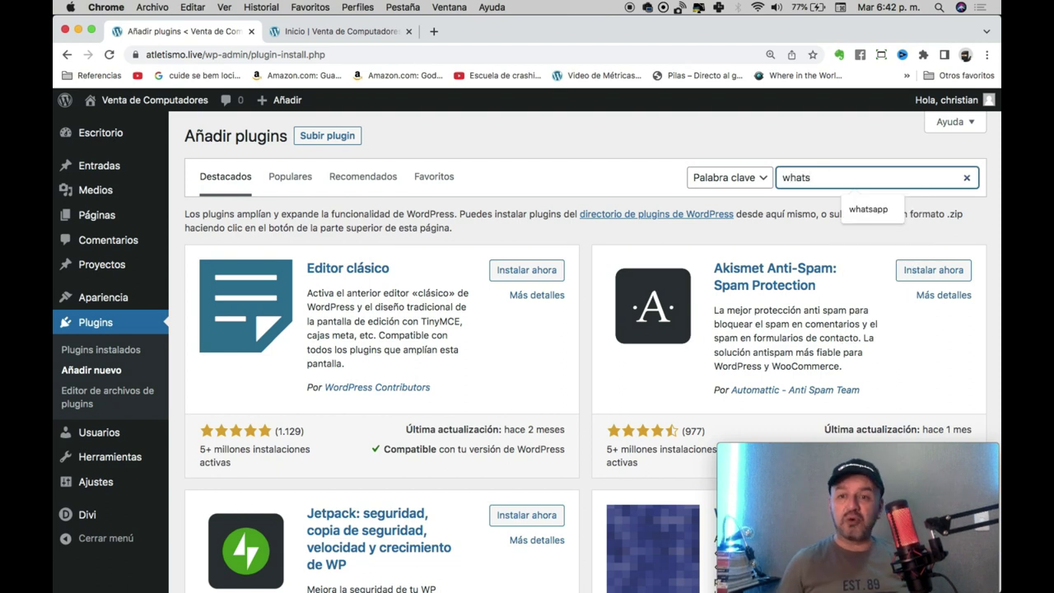
key(Return)
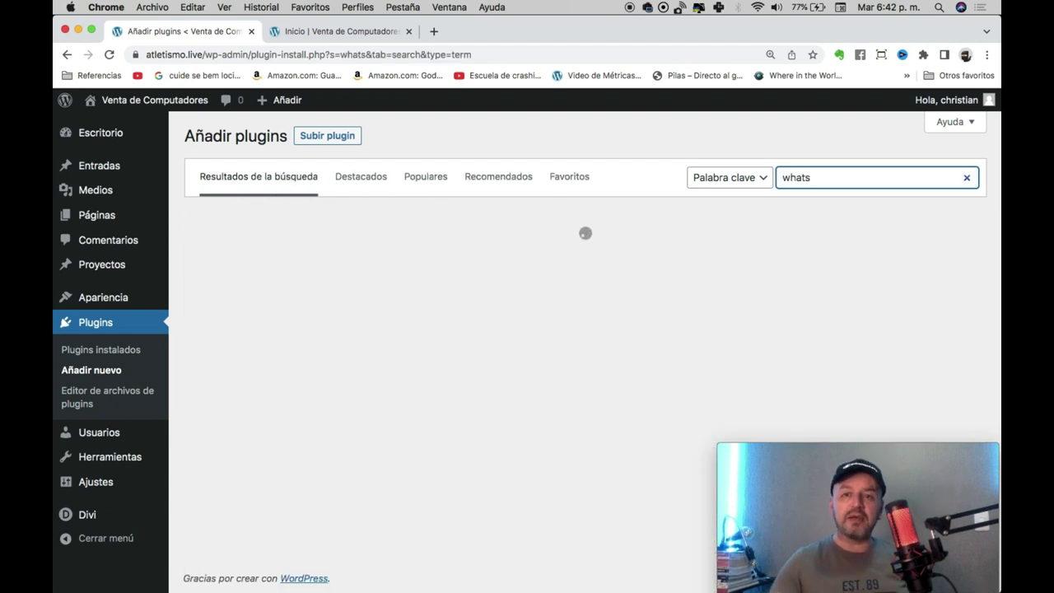
text(aoo)
key(BackSpace)
text(pp)
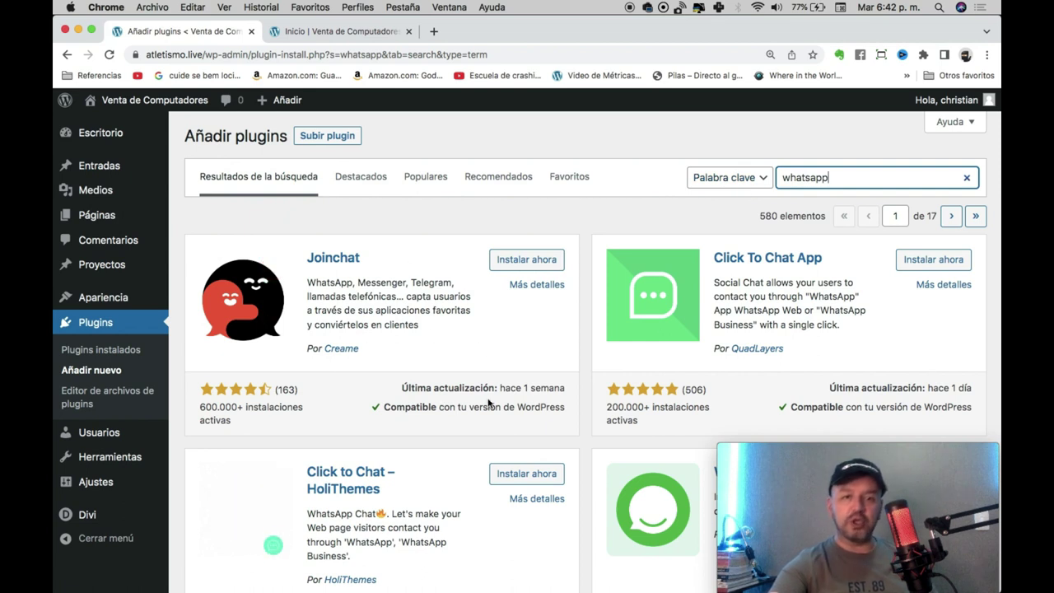
scroll(587, 426, down, 2)
scroll(588, 426, down, 10)
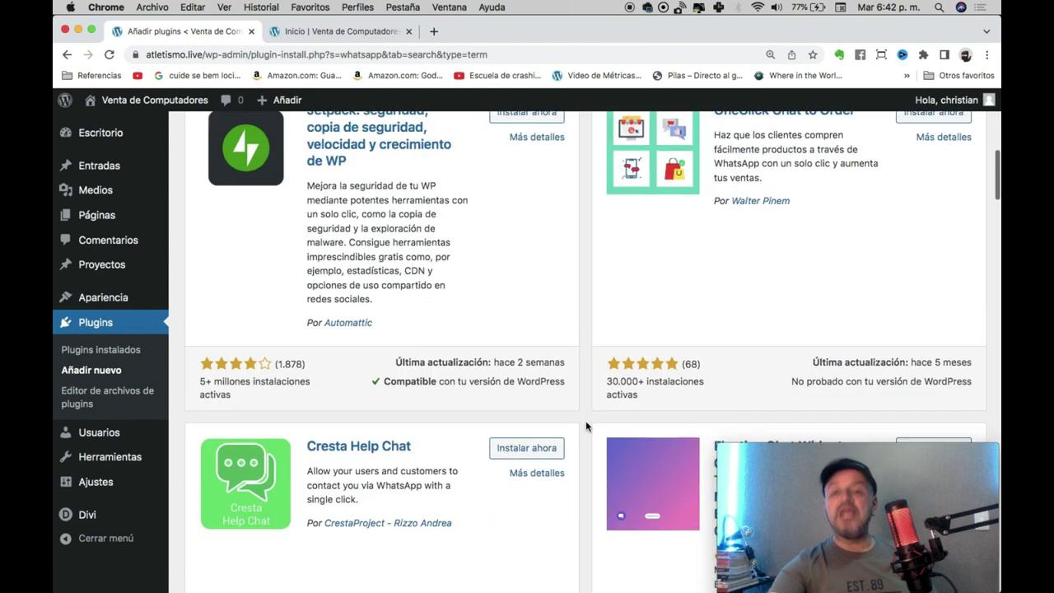
scroll(587, 426, up, 10)
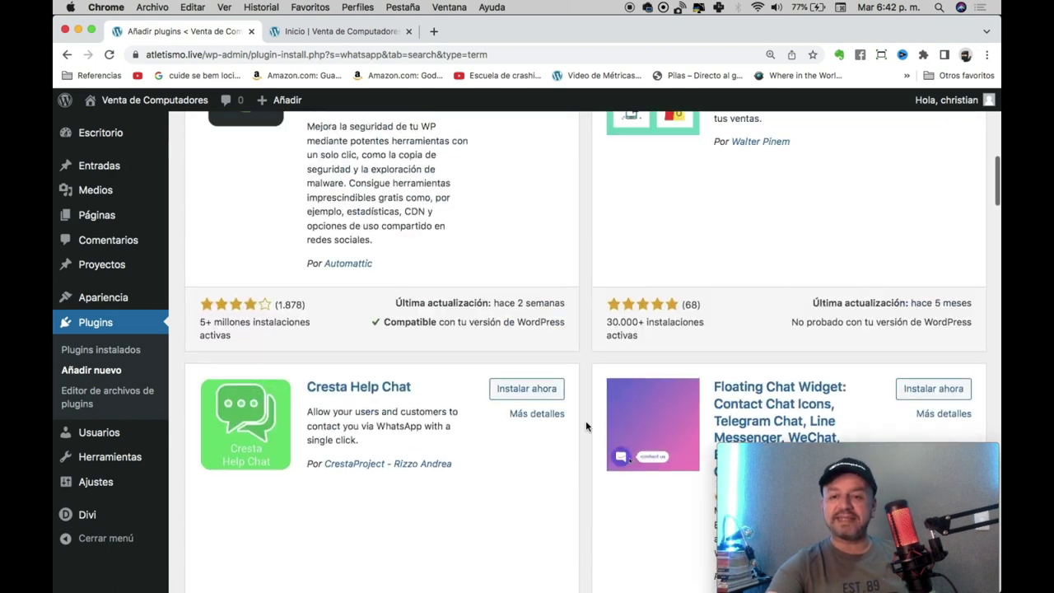
scroll(585, 426, up, 10)
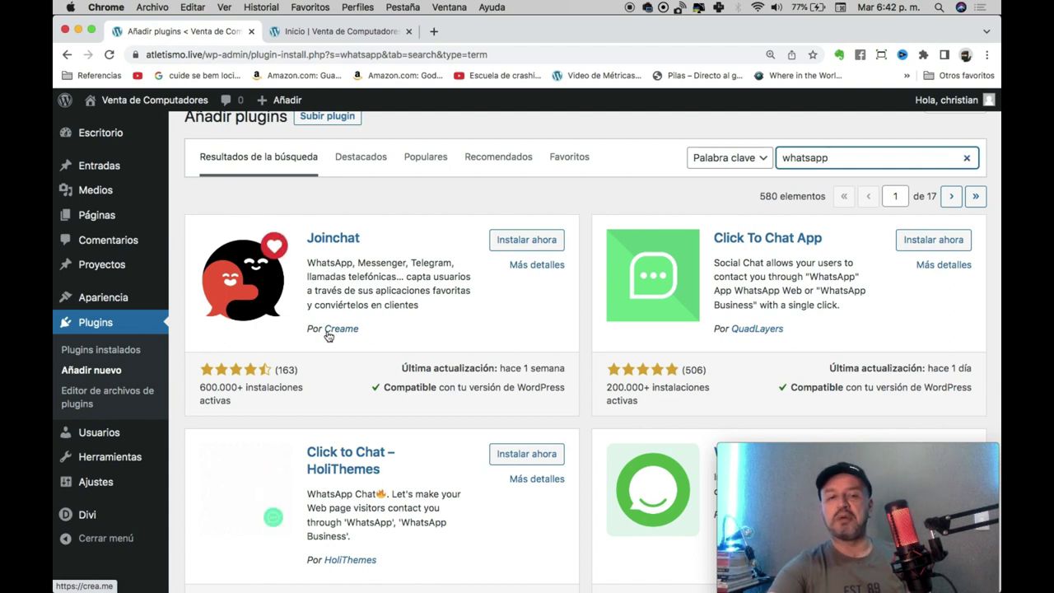
Step: Install and activate Joinchat from the search results, then open Joinchat from the sidebar
click(520, 243)
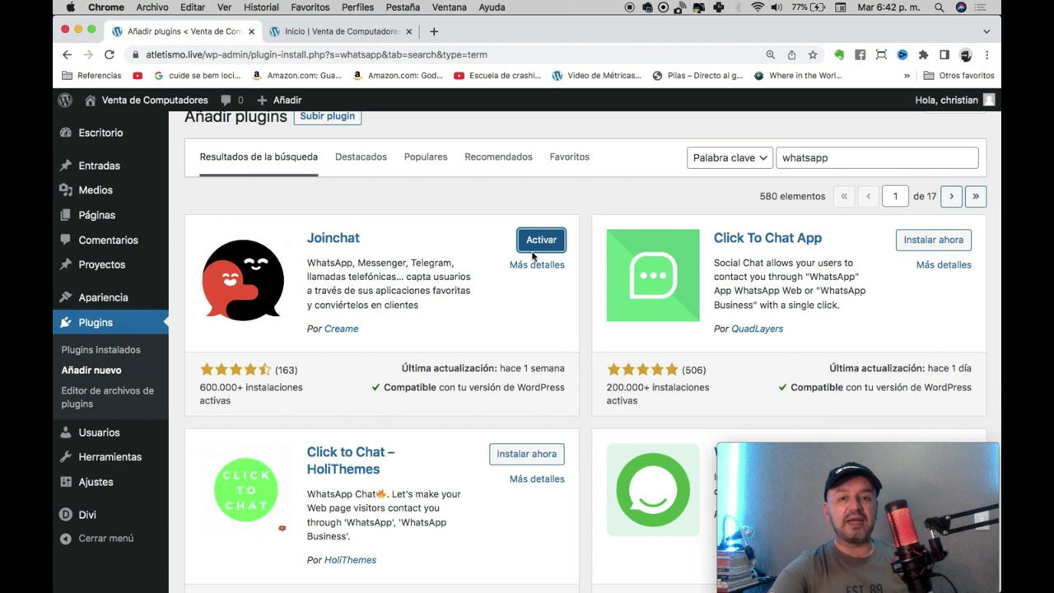
click(539, 243)
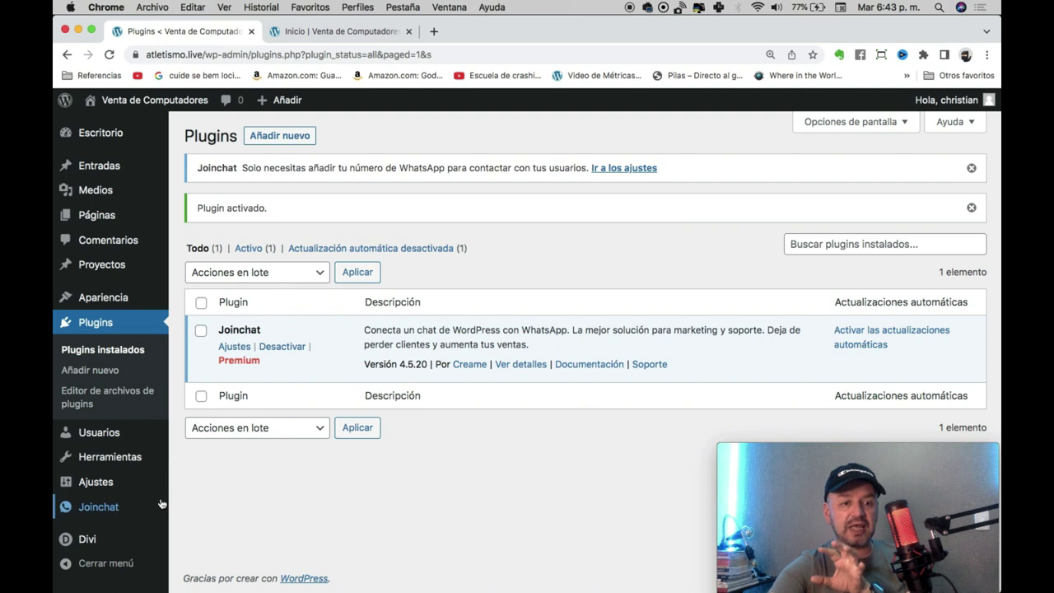
click(84, 508)
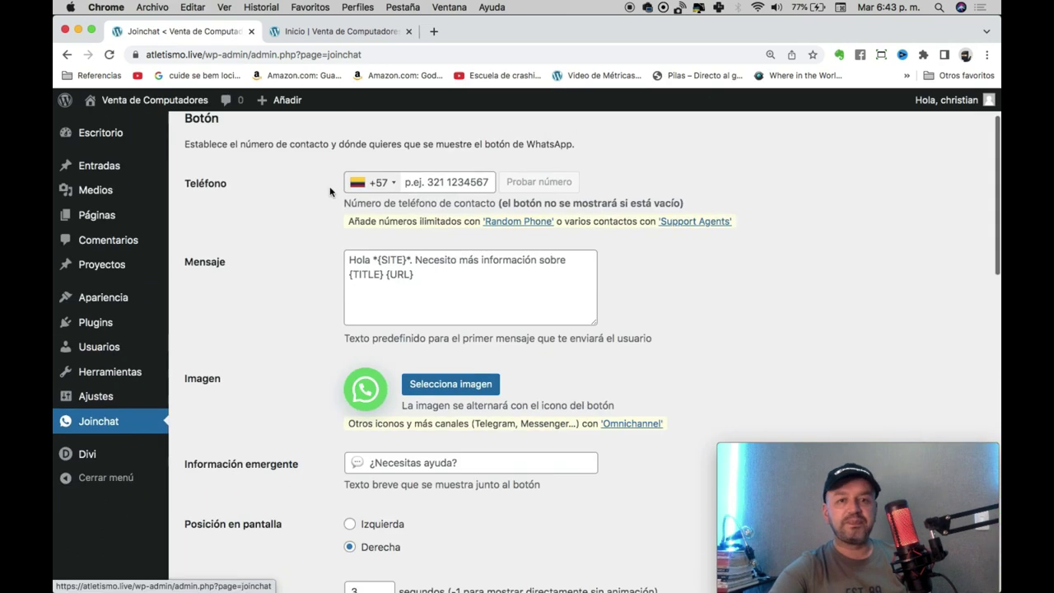
Step: Enter the WhatsApp phone number and set the message to 'Hola, estoy interesado en comprar un reloj'
click(443, 183)
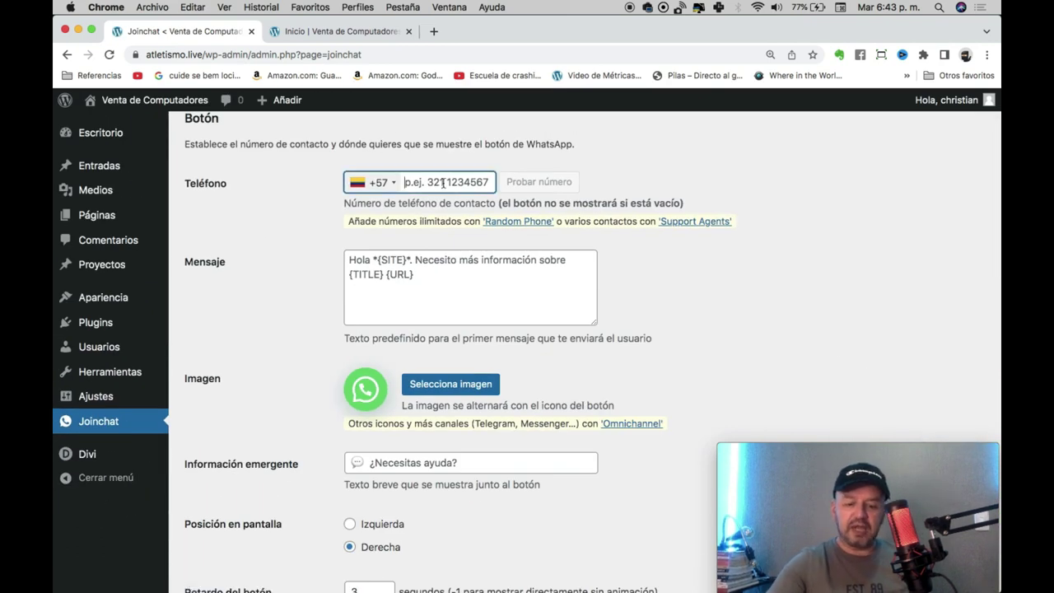
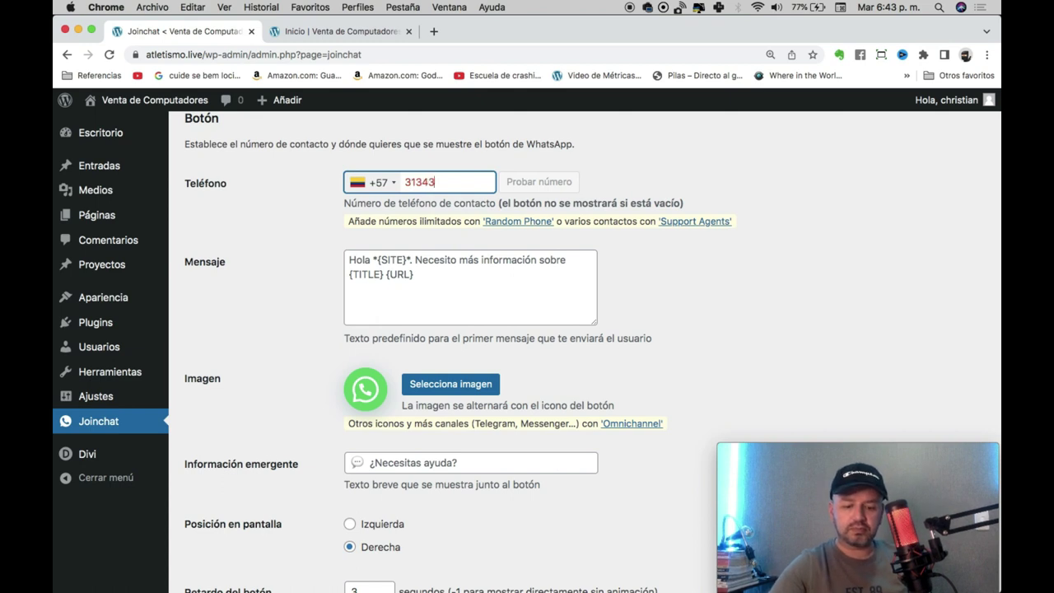
key(Tab)
key(Tab)
key(Tab)
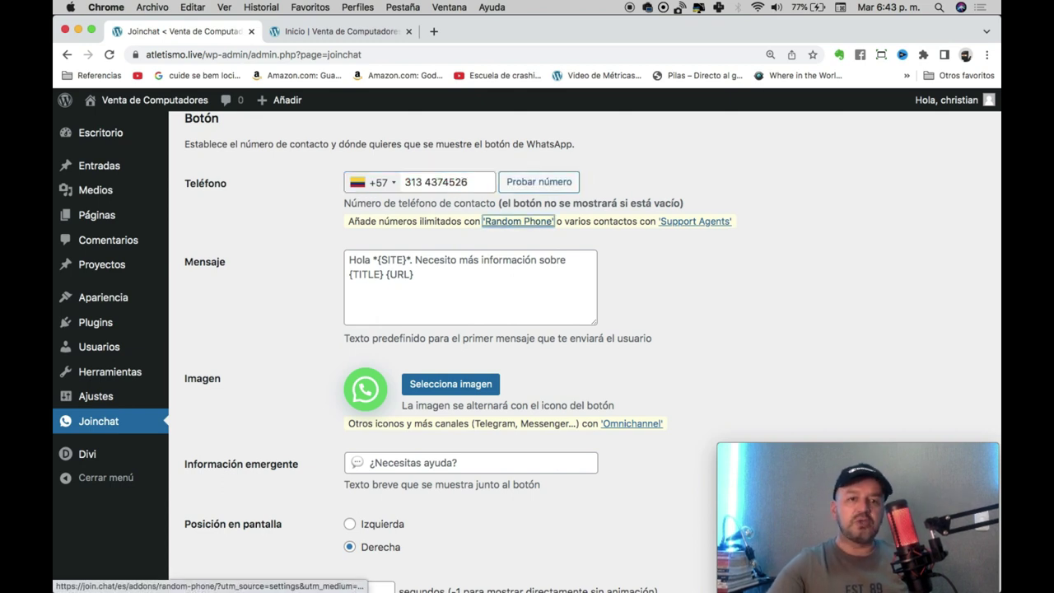
key(Tab)
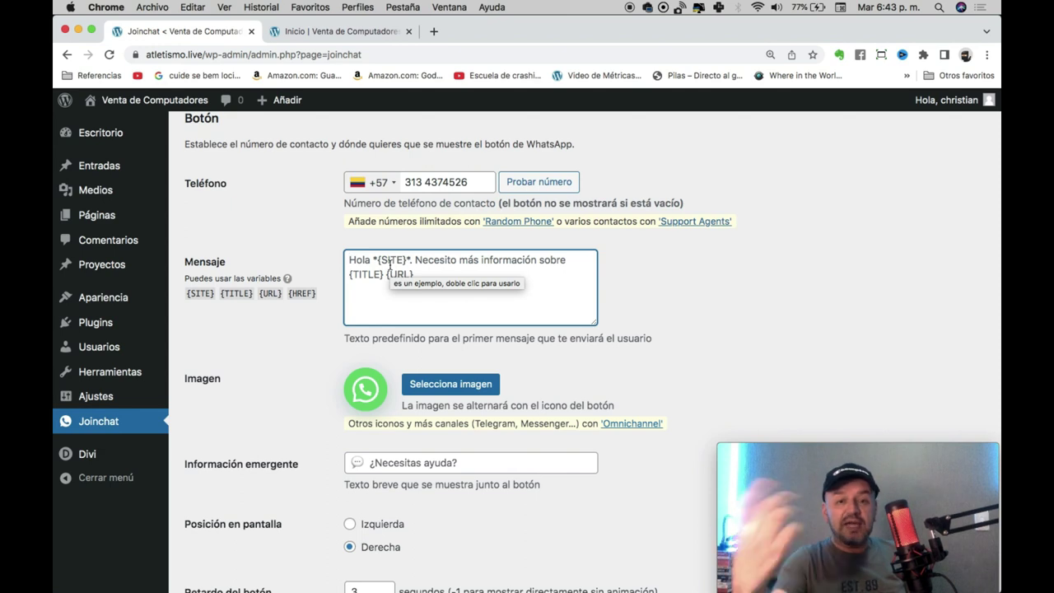
text(Hola, estoy interesado en comprar un reloj)
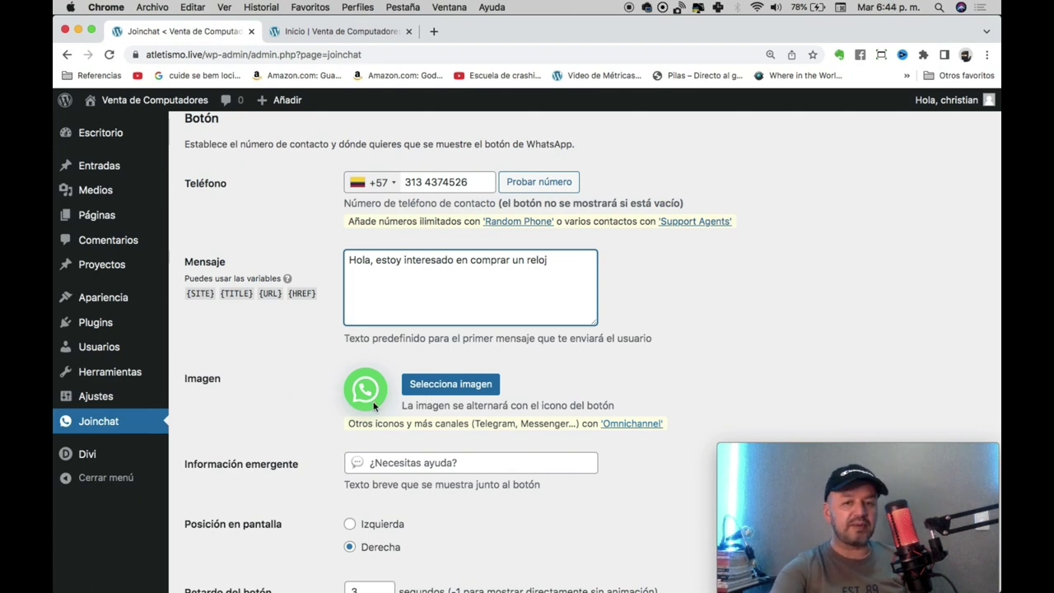
Step: Dismiss the custom button image picker without choosing an image
click(438, 391)
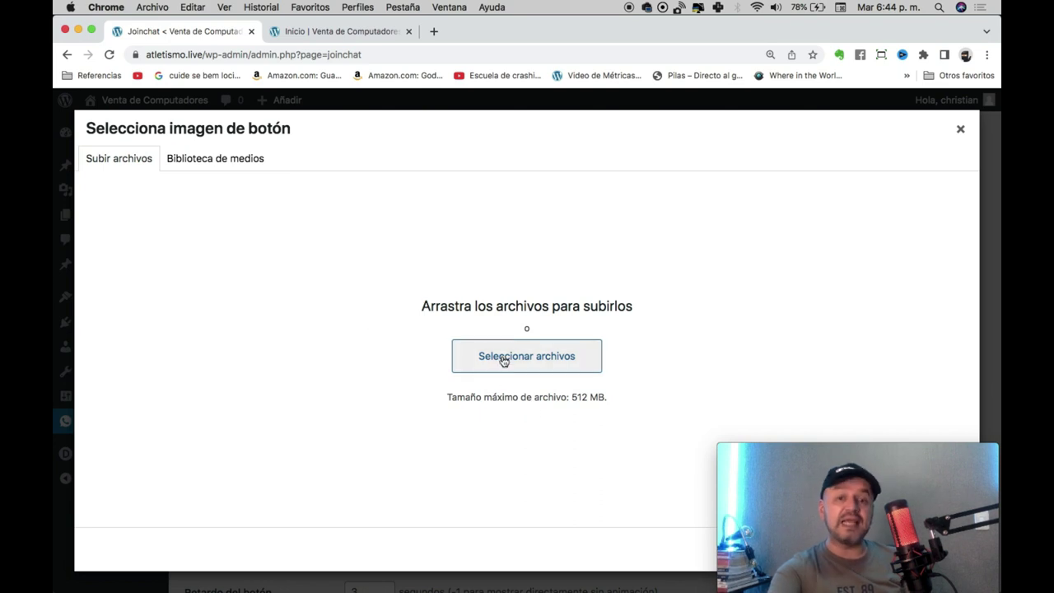
key(Escape)
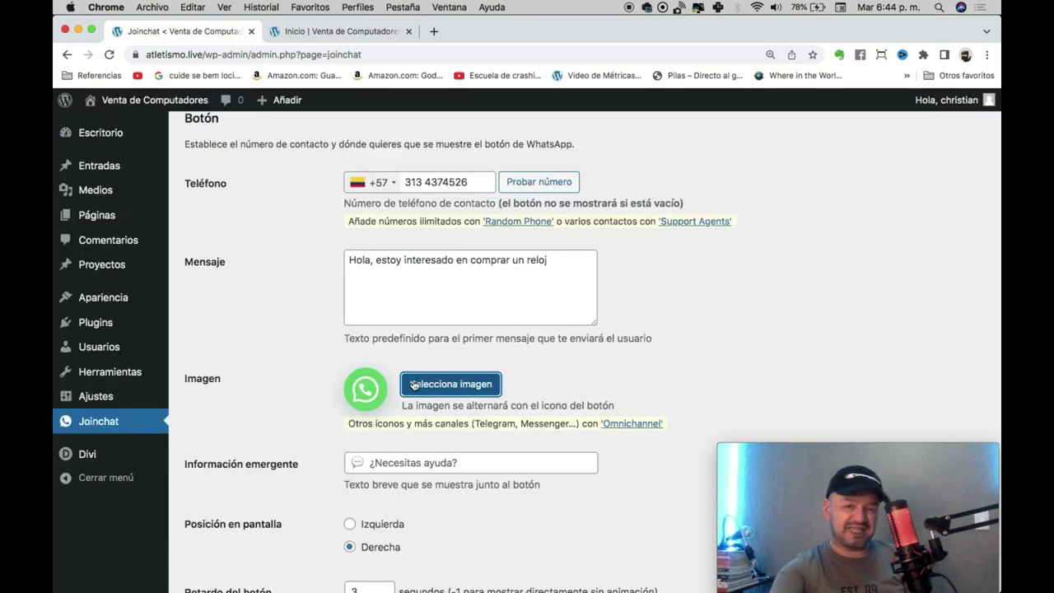
scroll(391, 414, left, 5)
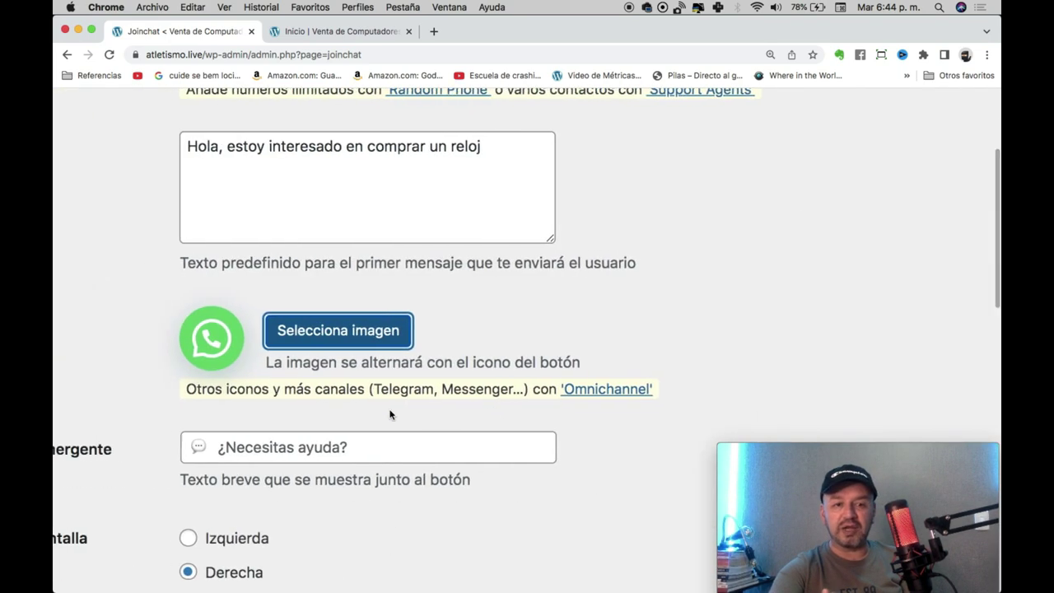
scroll(391, 414, down, 5)
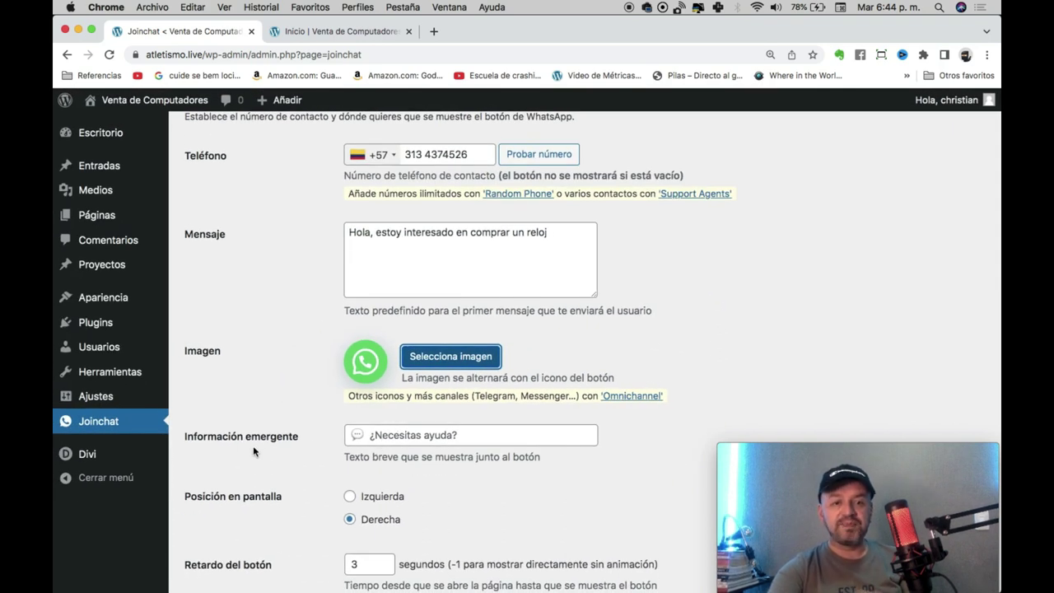
Step: Set the Información emergente popup text to 'Hola, te podemos ayudar?' followed by a fire emoji
click(357, 435)
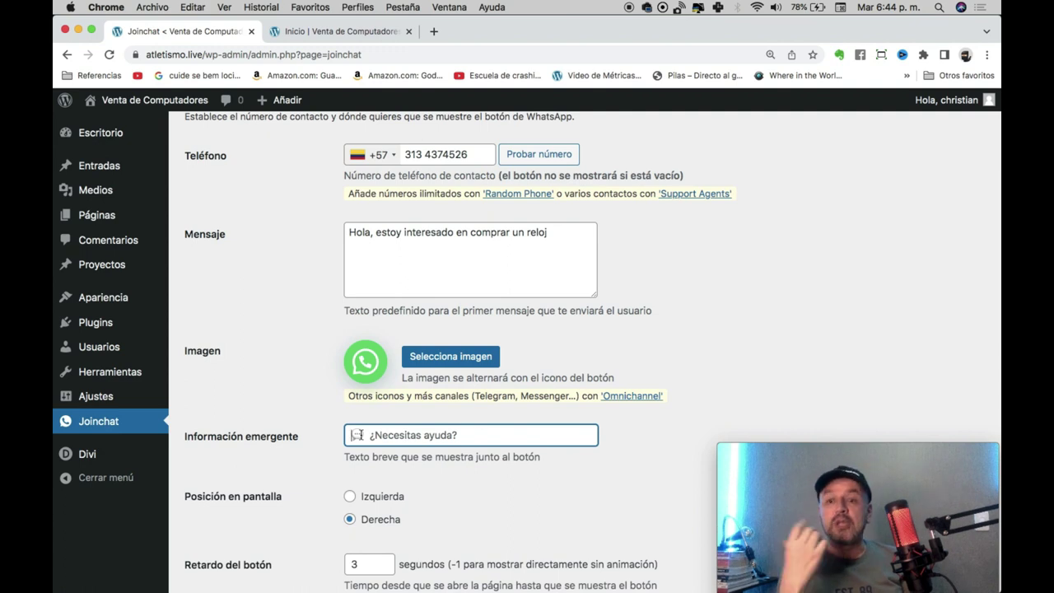
text(N)
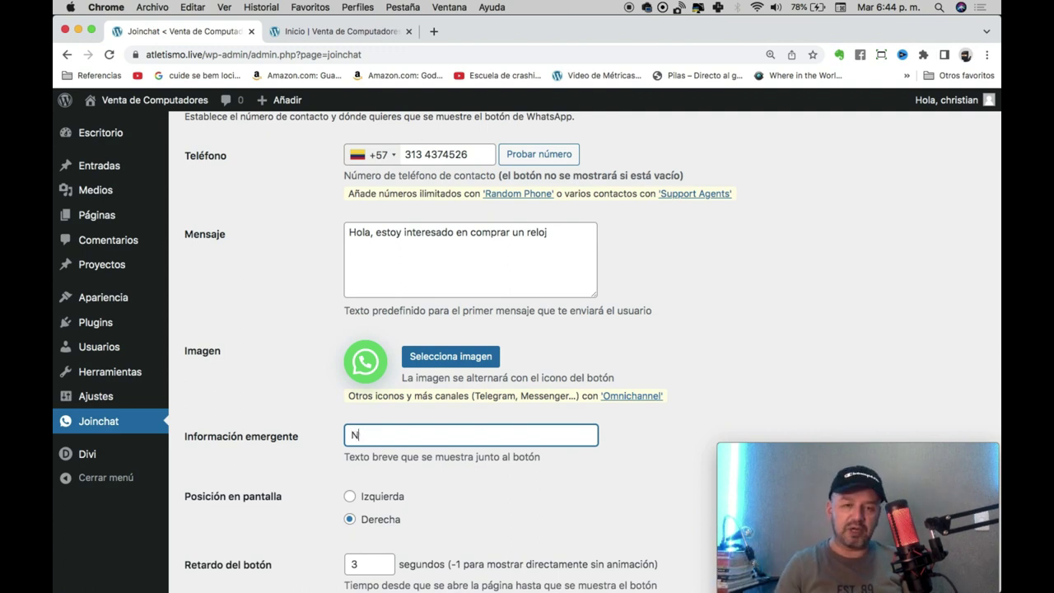
key(BackSpace)
key(BackSpace)
text(Ho)
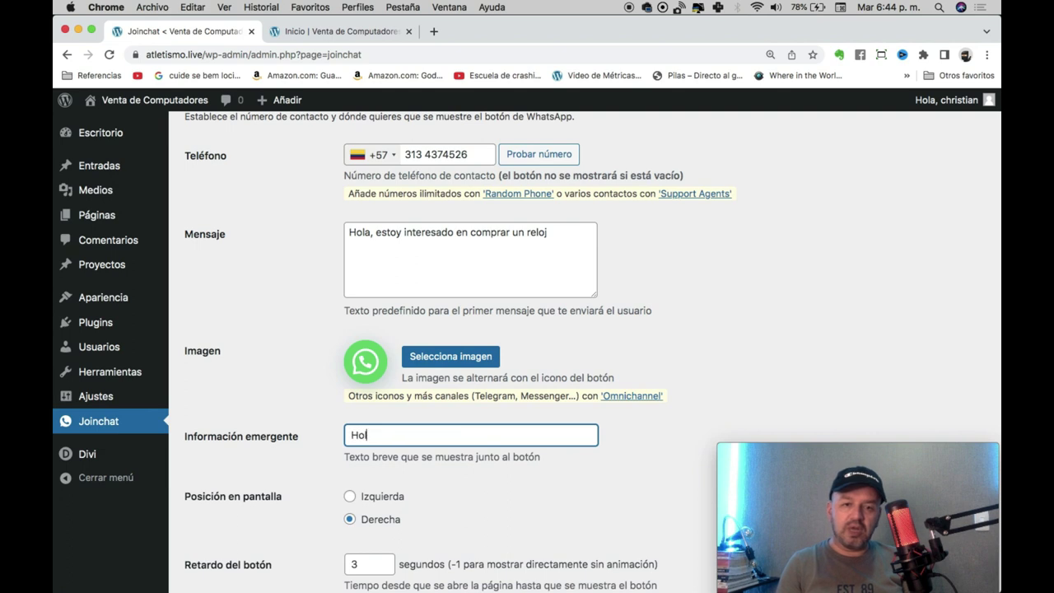
text(la, te podemo)
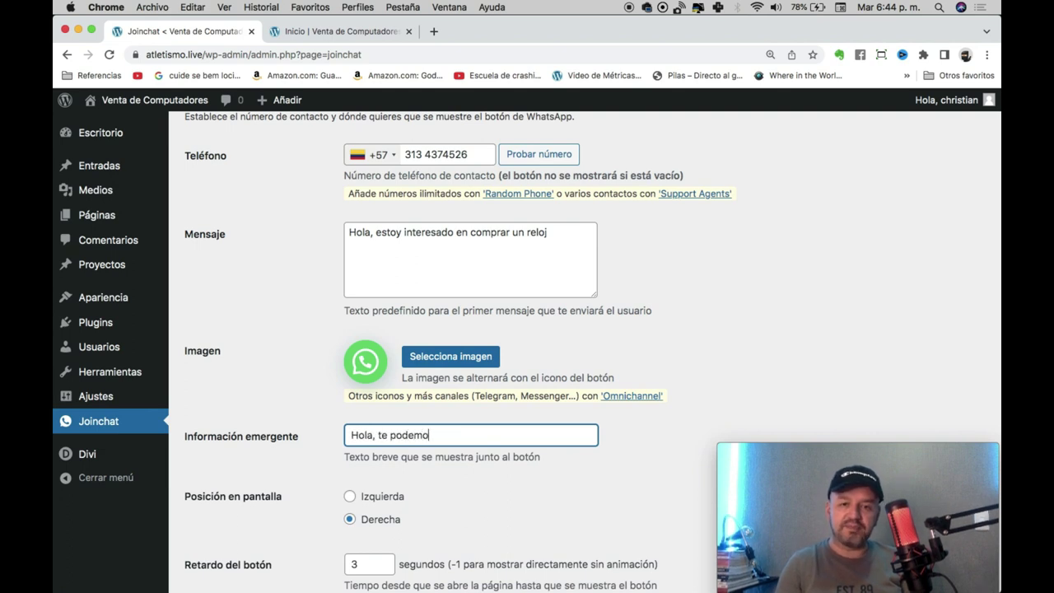
text(s ayudar?)
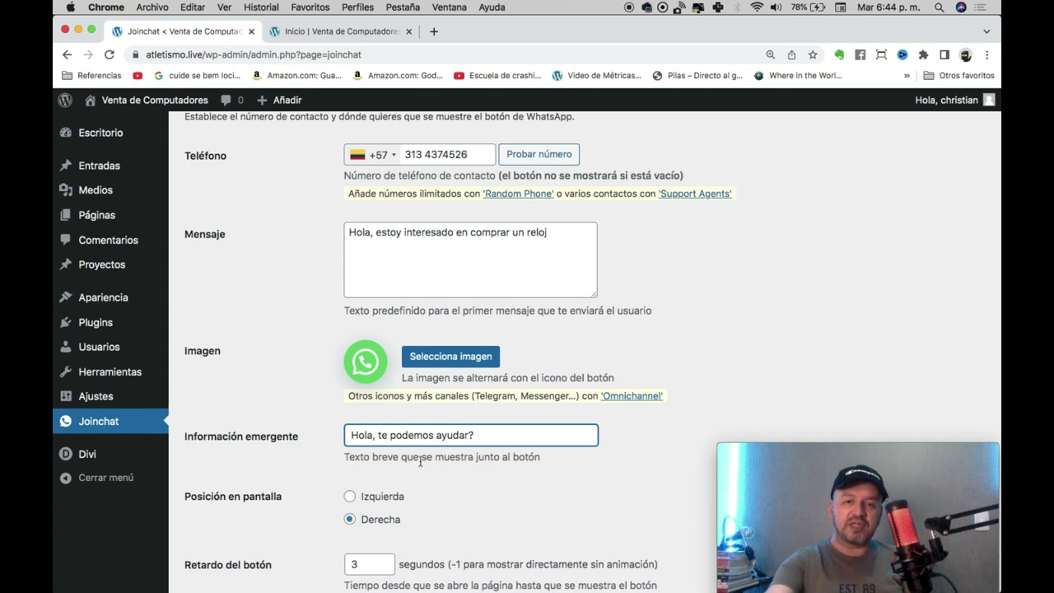
right_click(491, 435)
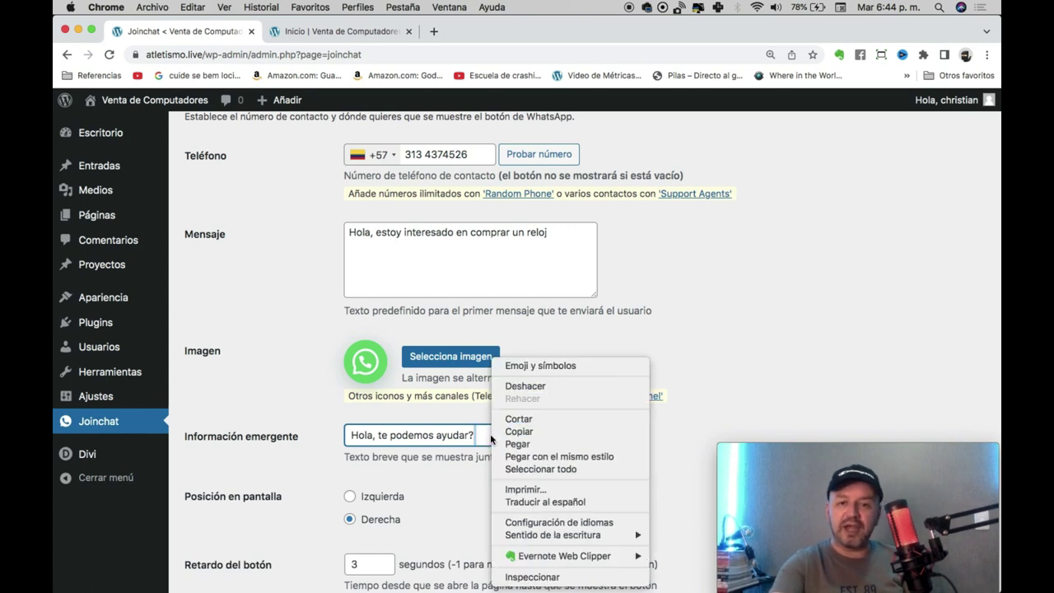
click(525, 370)
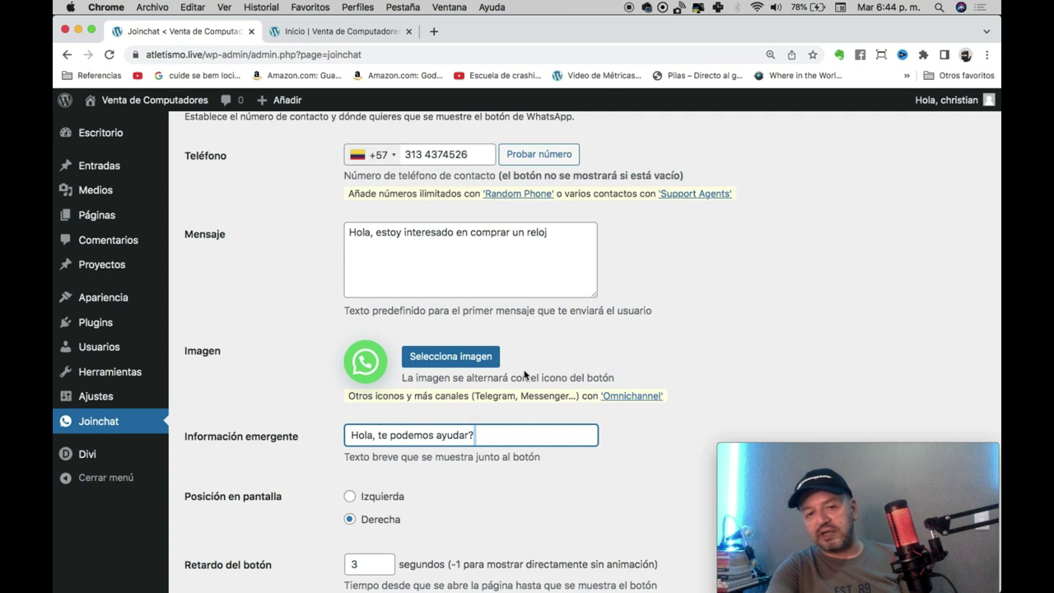
click(387, 213)
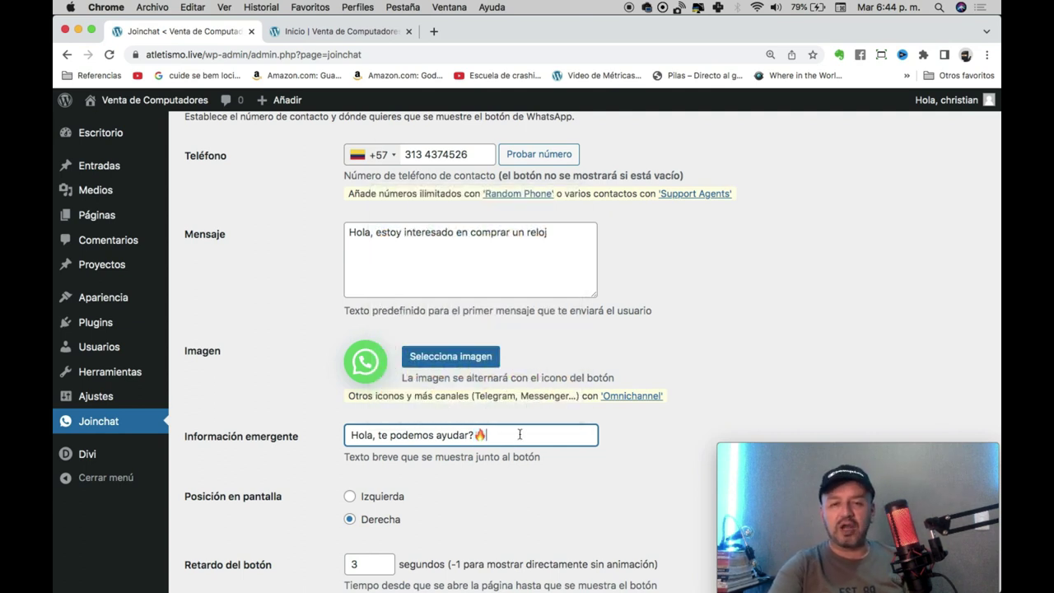
scroll(529, 467, down, 3)
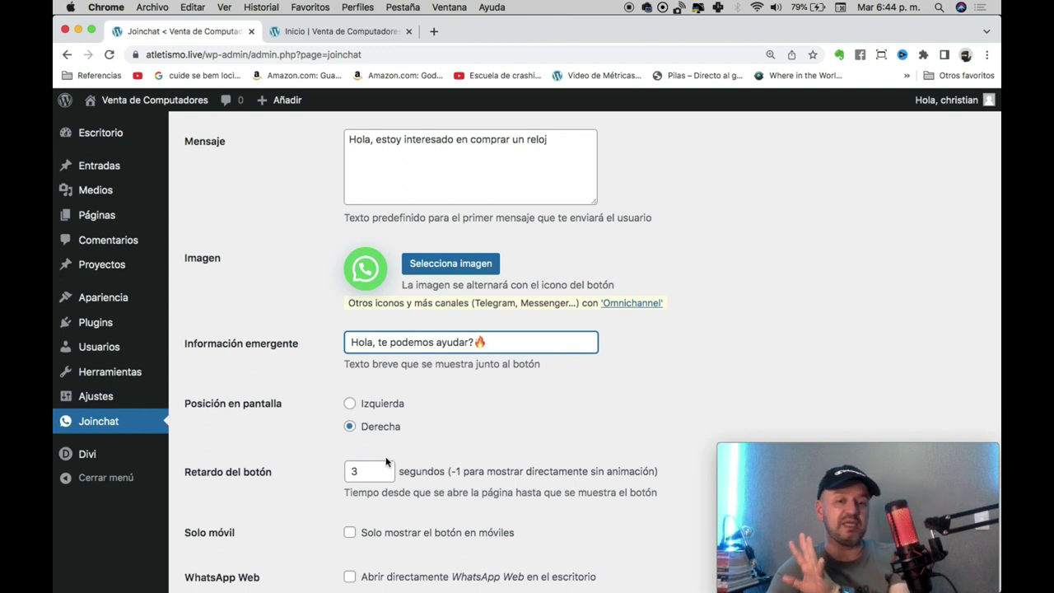
Step: Set the Retardo del botón (button delay) to -1 seconds
drag(798, 449, 815, 8)
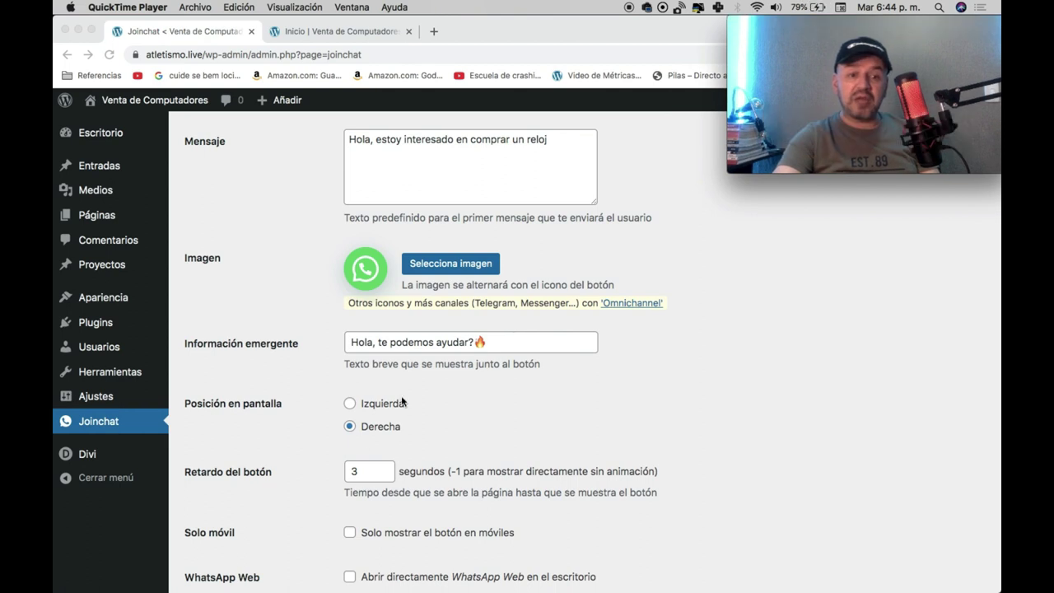
click(360, 472)
click(360, 472)
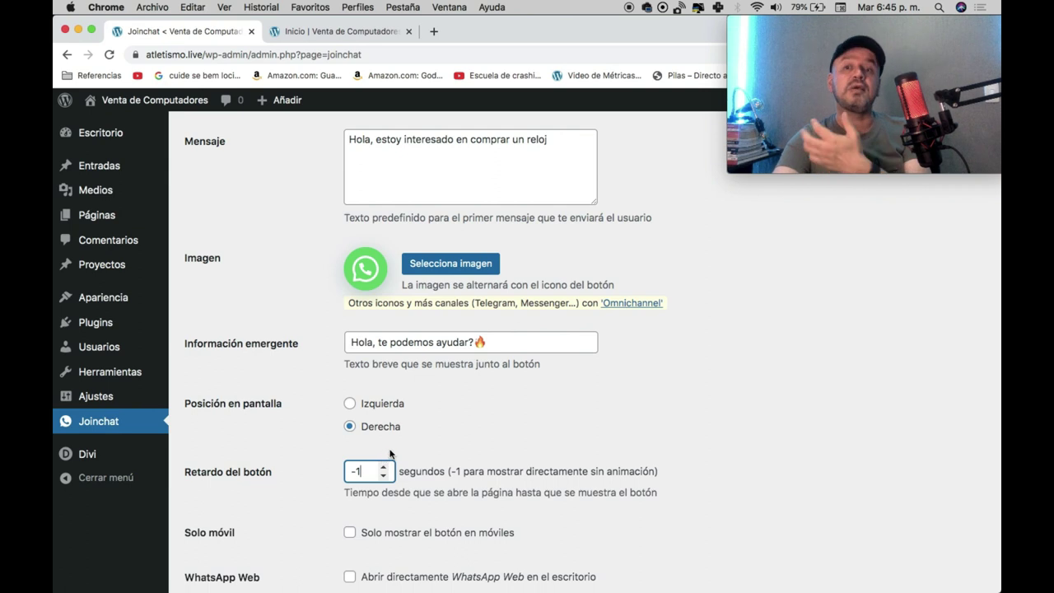
scroll(529, 456, down, 3)
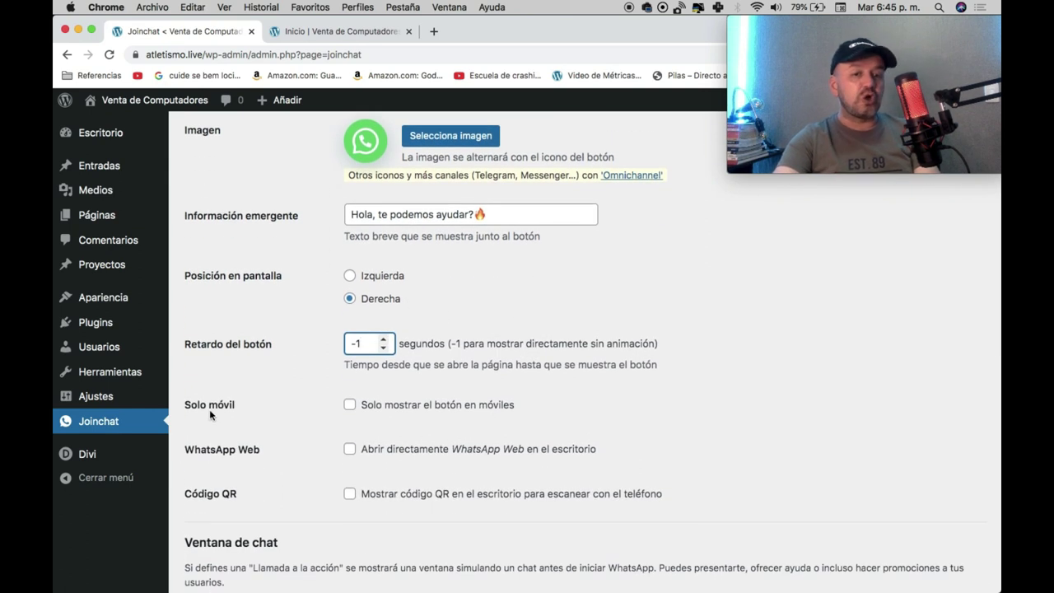
Step: Leave Solo móvil unchecked so the button also shows on desktop
click(350, 408)
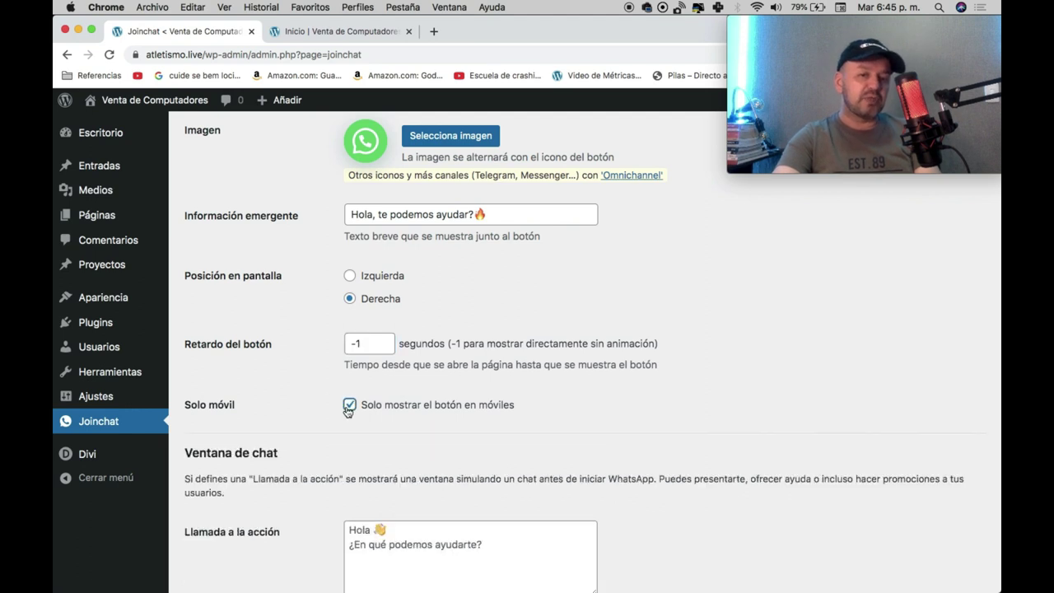
click(348, 408)
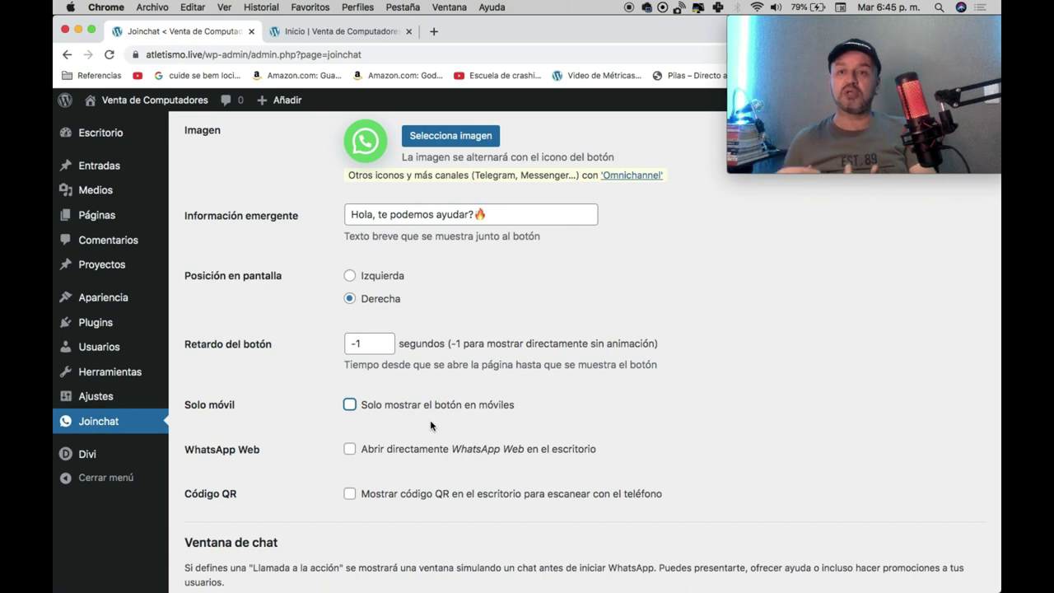
scroll(430, 425, down, 5)
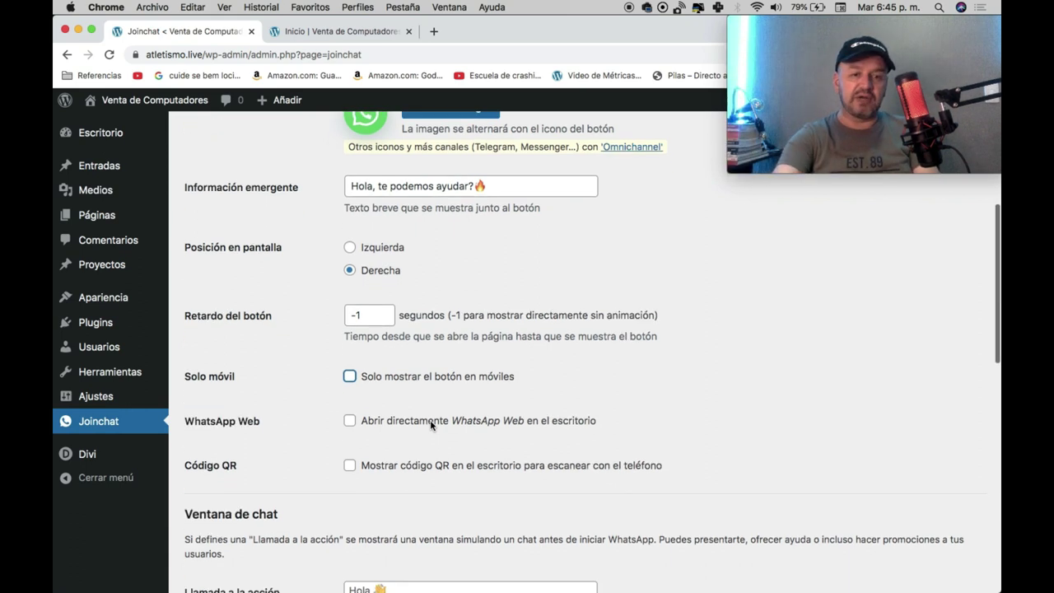
scroll(430, 422, up, 2)
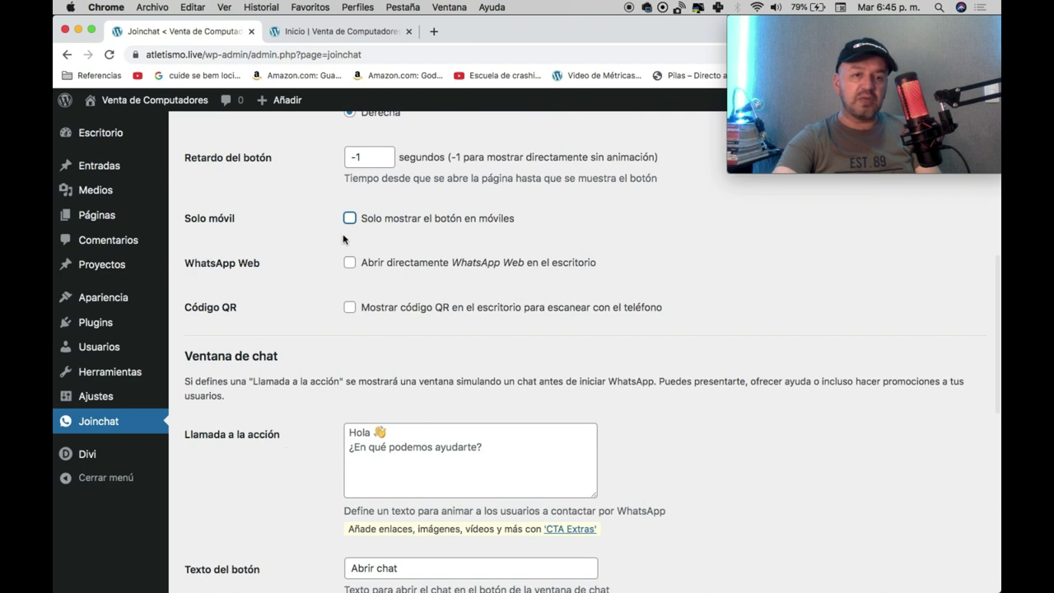
Step: Replace the Llamada a la acción greeting with 'Hola, chatea con nosotros....'
click(399, 451)
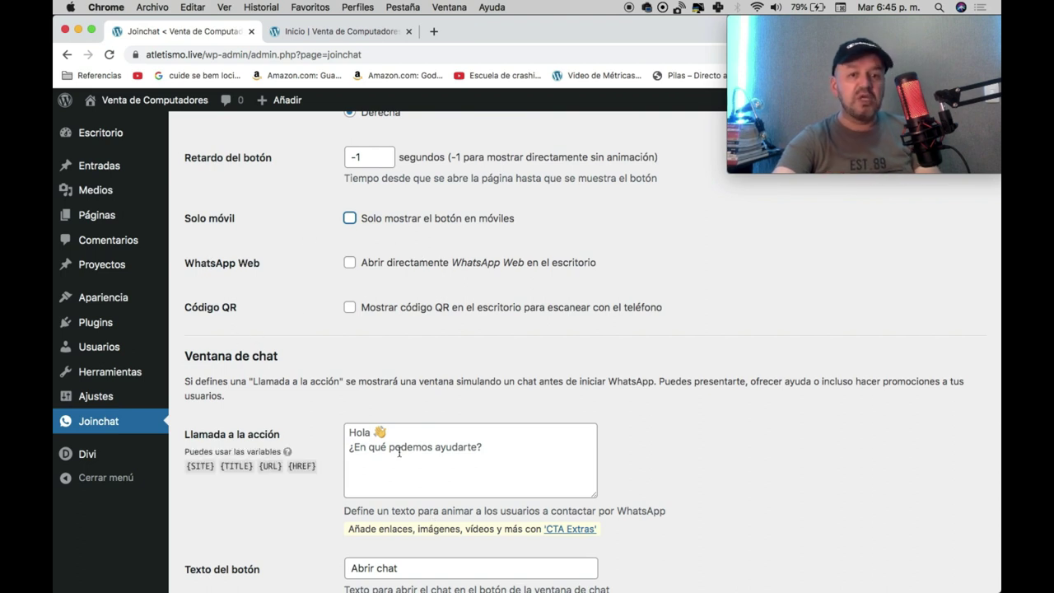
key(super+a)
text(H)
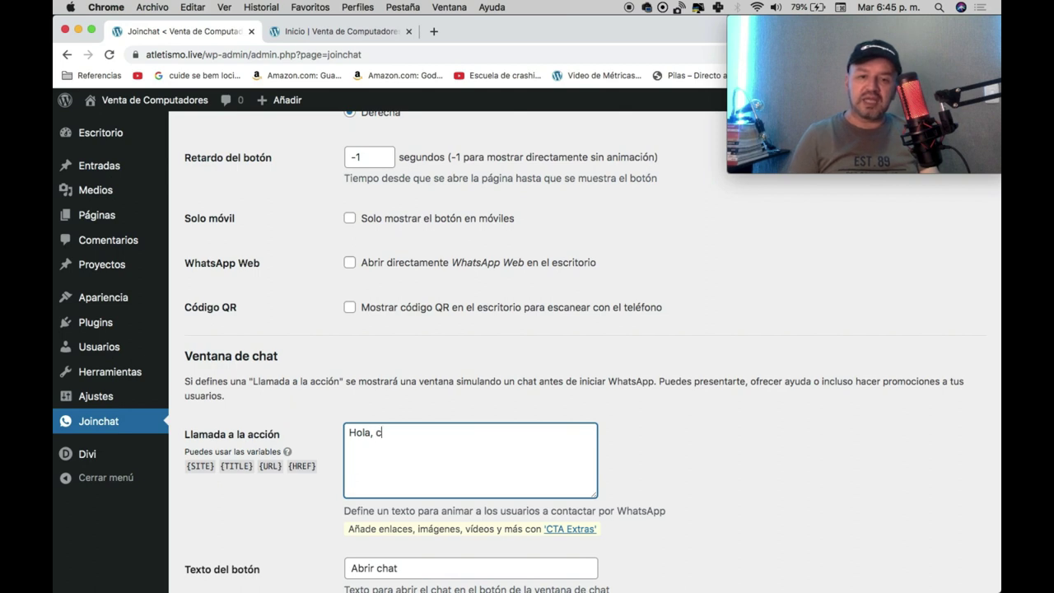
text(ola, chatea con nosotros)
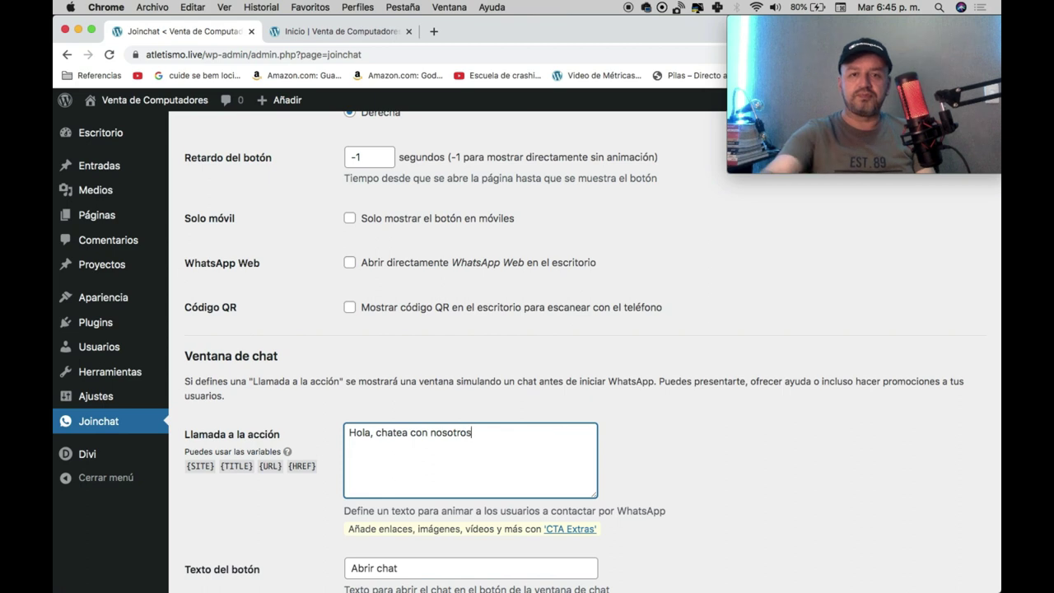
scroll(281, 385, up, 7)
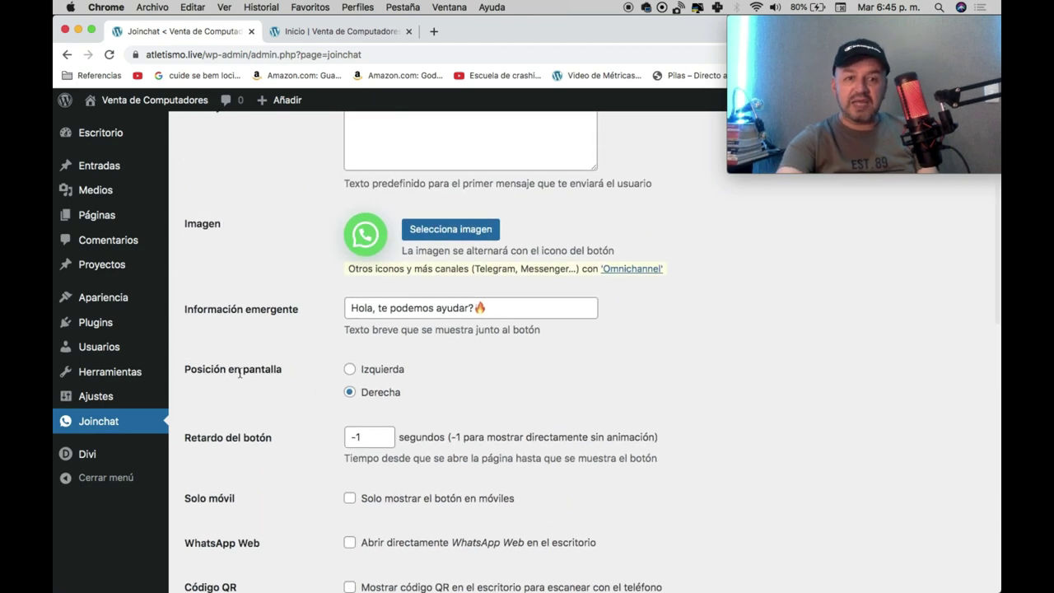
scroll(518, 405, down, 10)
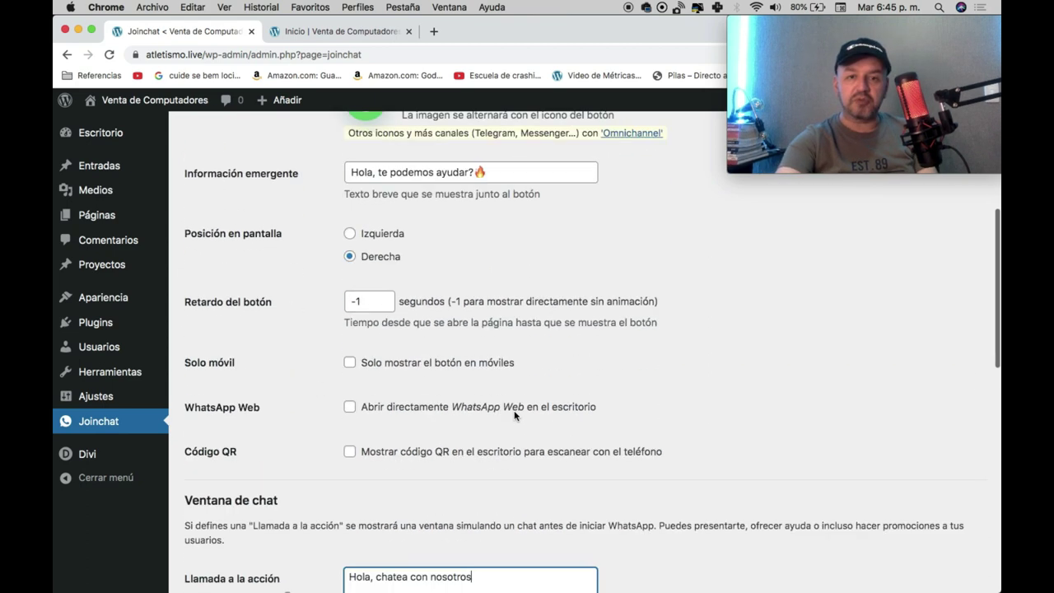
text(s....)
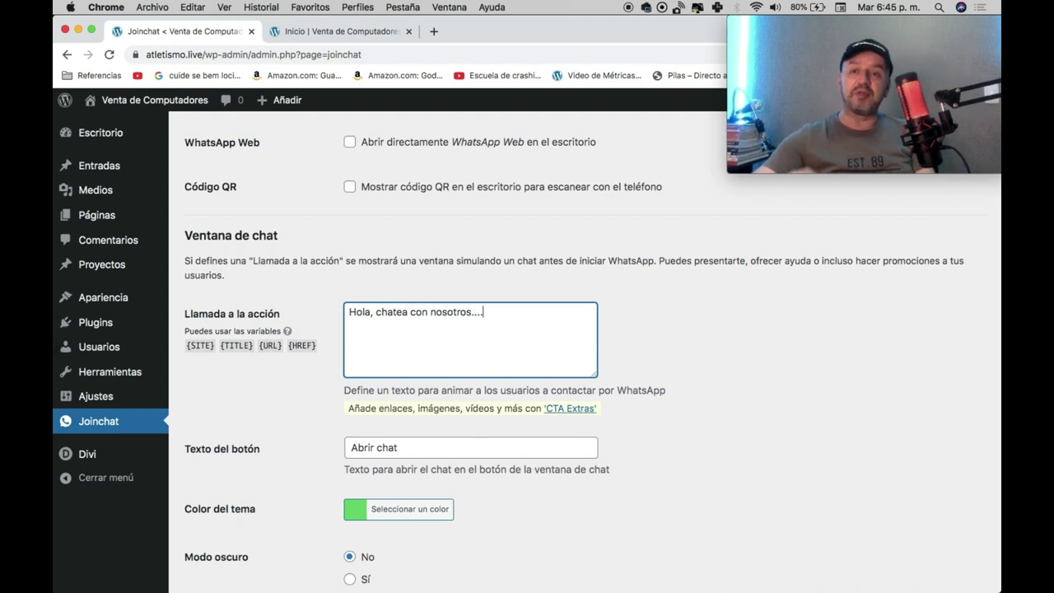
scroll(380, 299, down, 4)
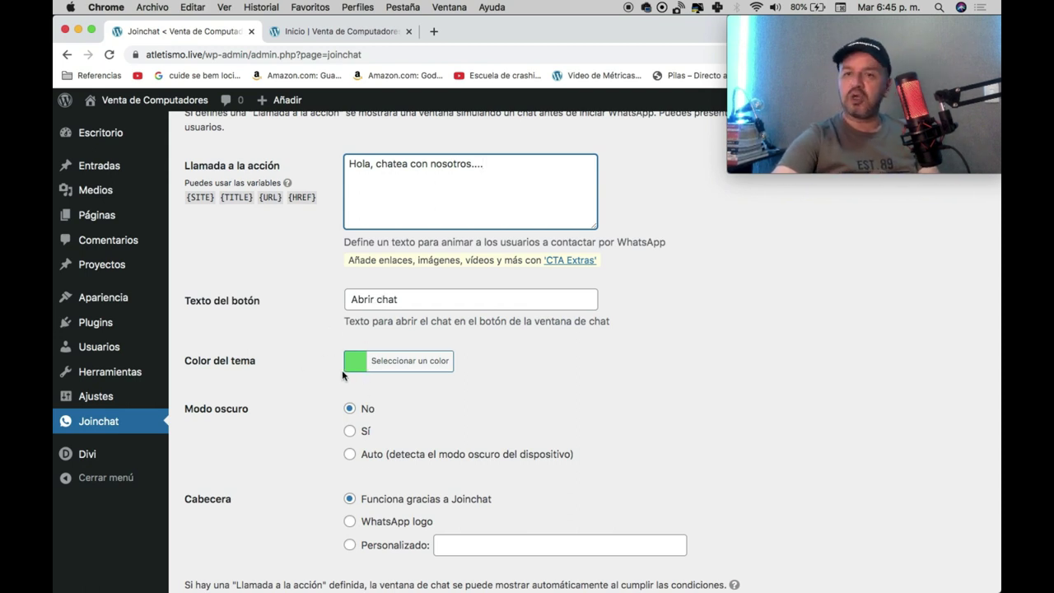
scroll(351, 350, down, 8)
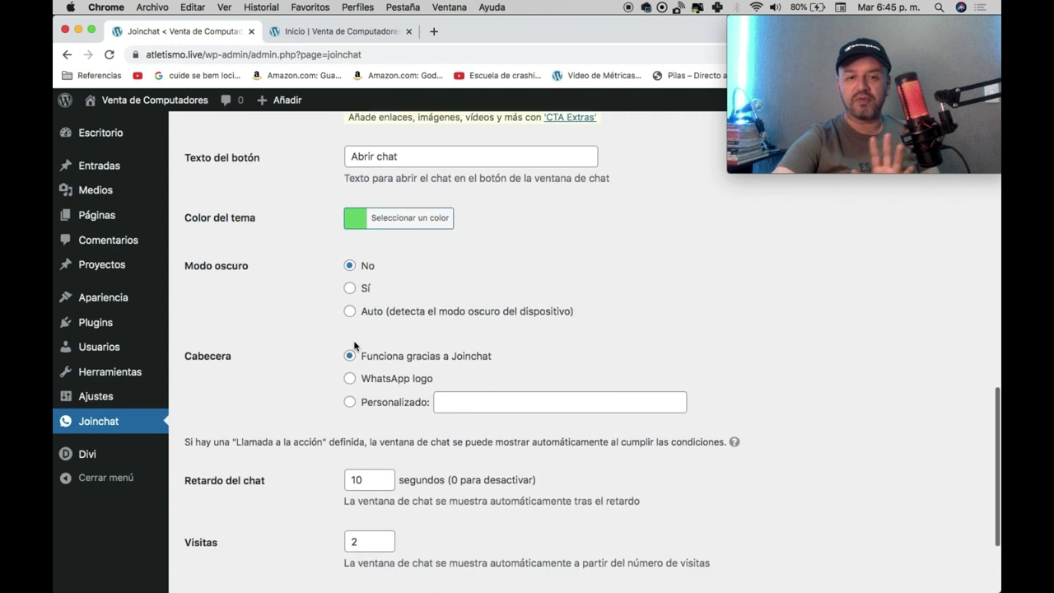
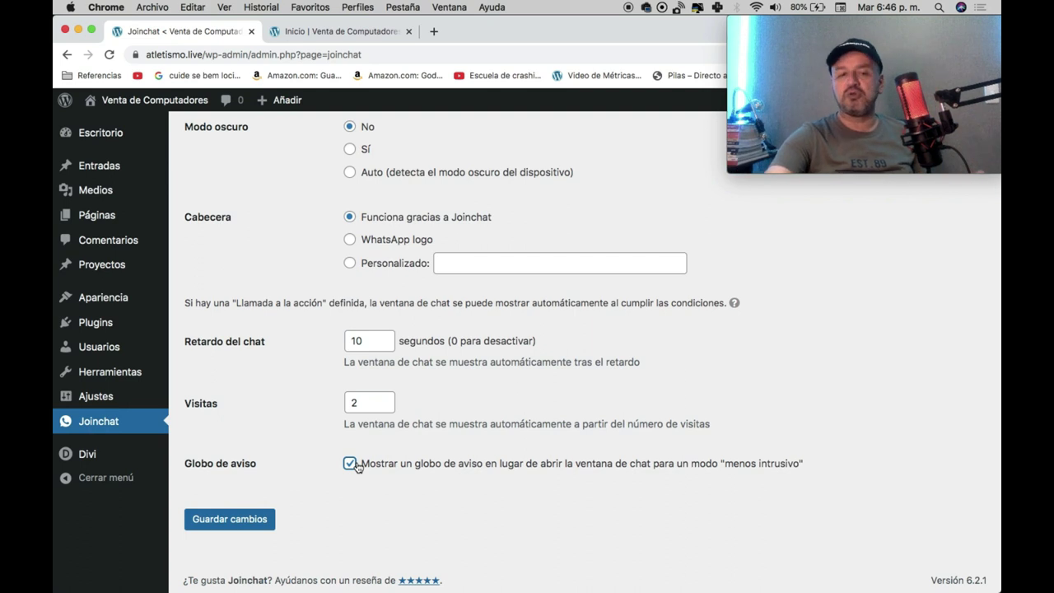
Step: Save the Joinchat settings with Globo de aviso on, checking the Visibilidad and Avanzado tabs
click(269, 519)
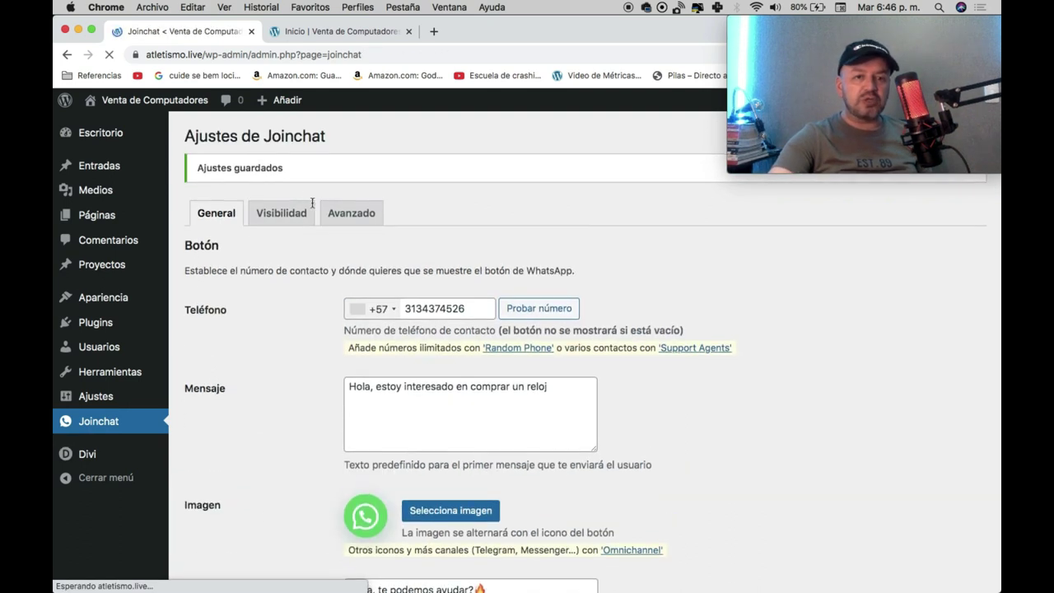
click(290, 217)
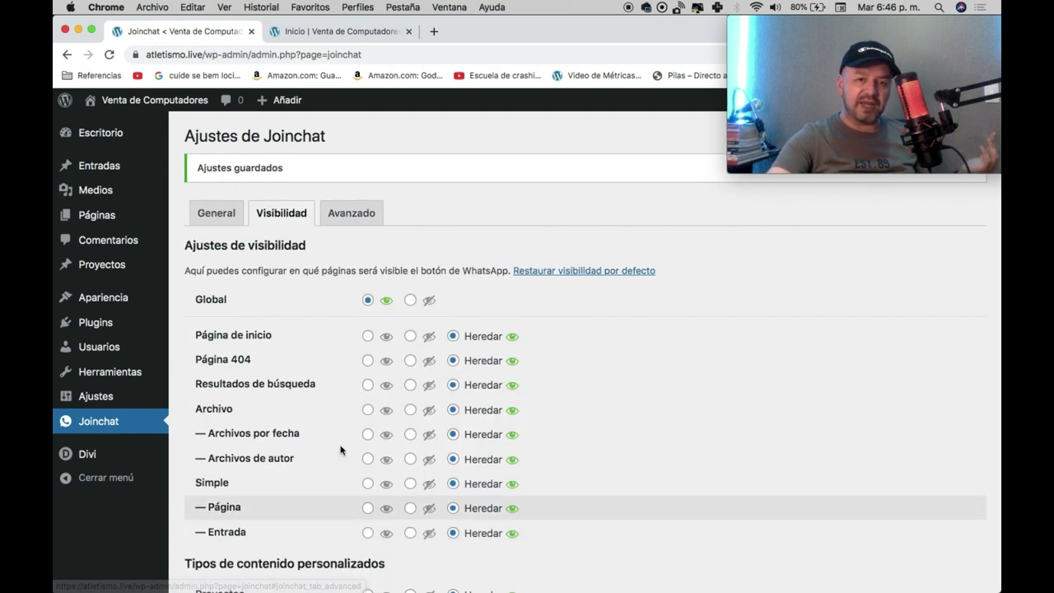
click(350, 223)
scroll(433, 418, down, 3)
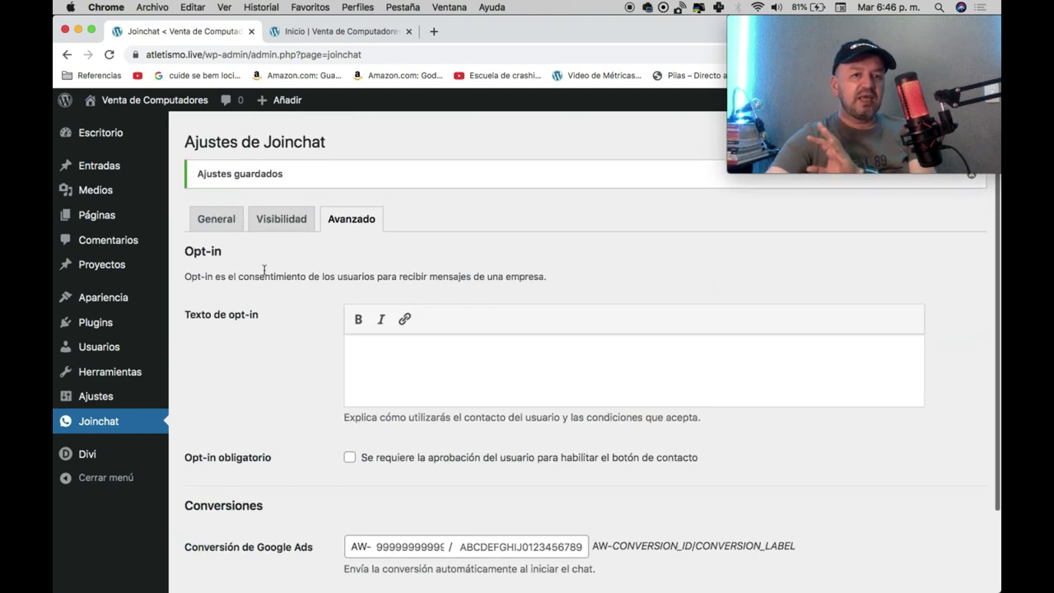
click(216, 213)
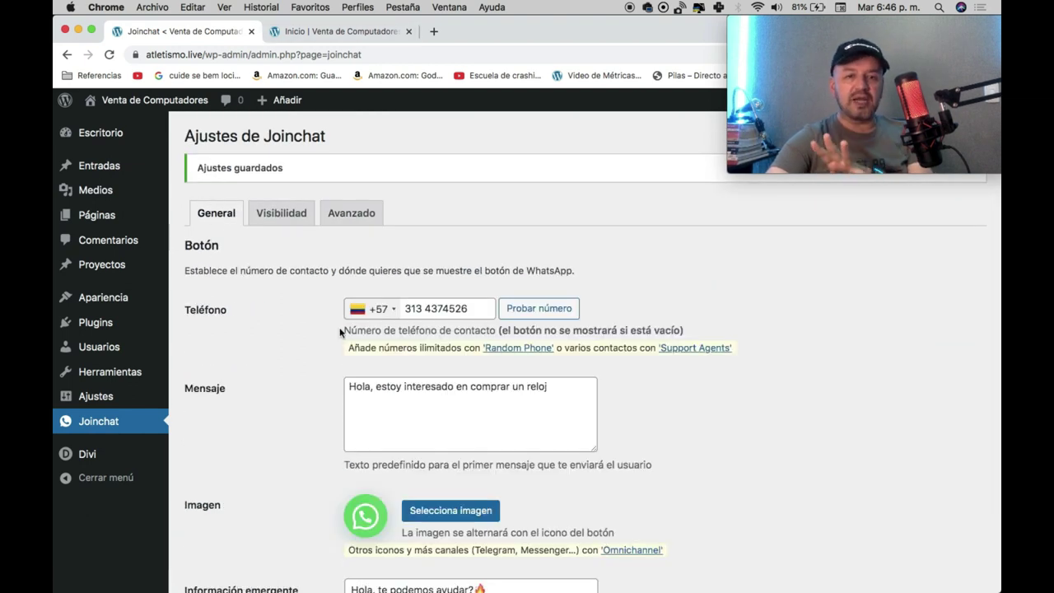
Step: On the Inicio home page, open the Join.chat greeting from the WhatsApp button, close it, and reopen it
click(334, 31)
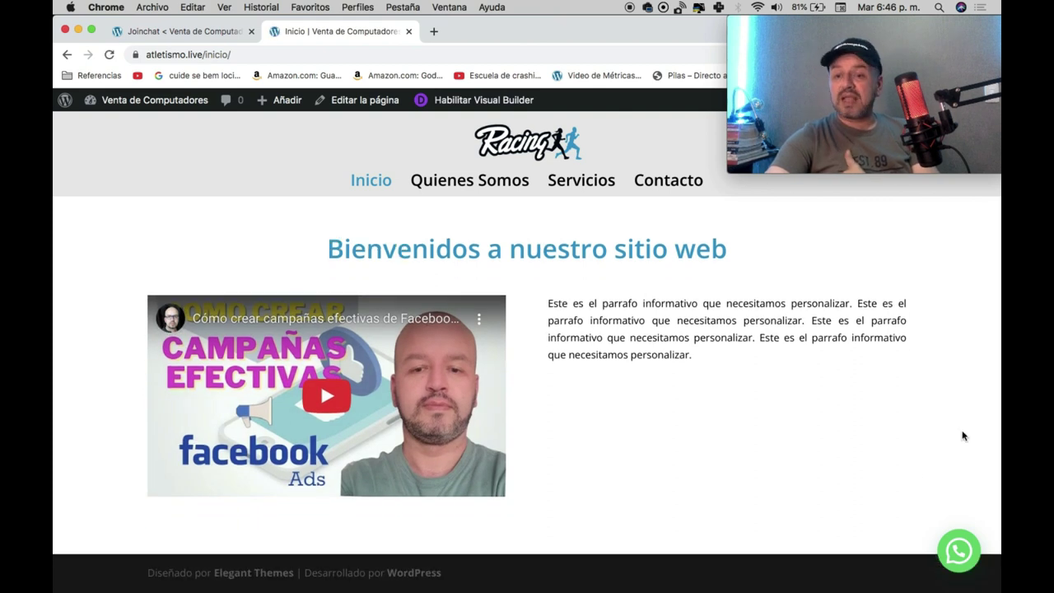
click(962, 550)
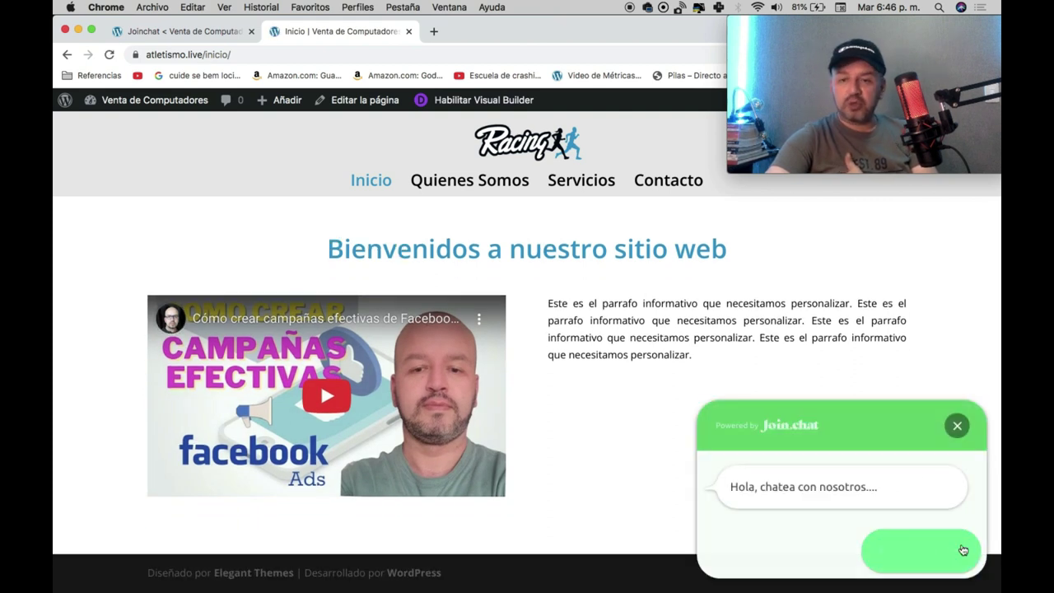
click(957, 425)
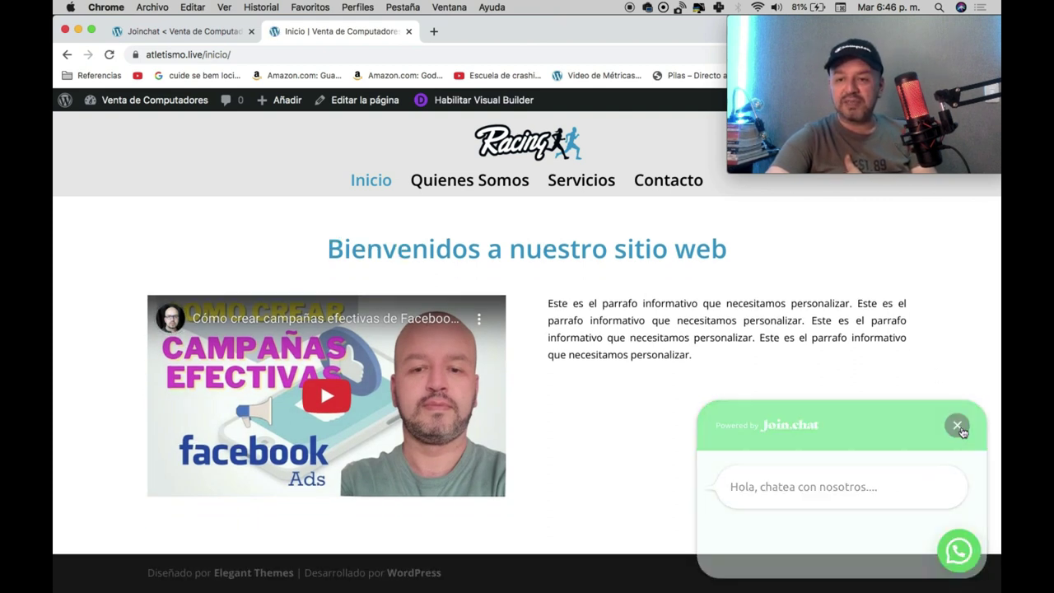
click(962, 552)
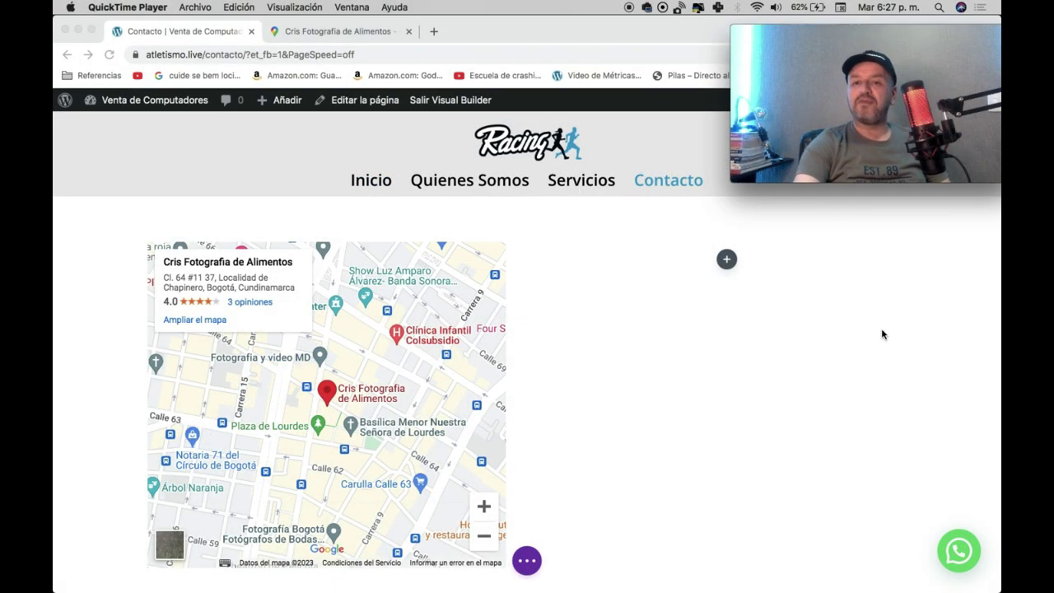
Step: Insert a Formulario de contacto module into the empty column beside the Contacto page map
click(556, 333)
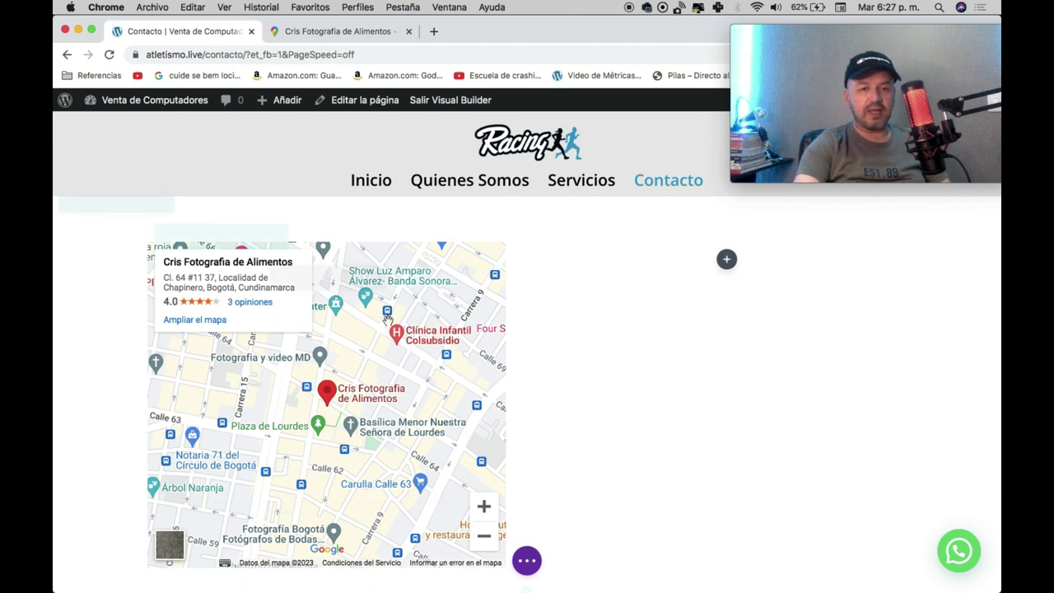
mouse_move(452, 318)
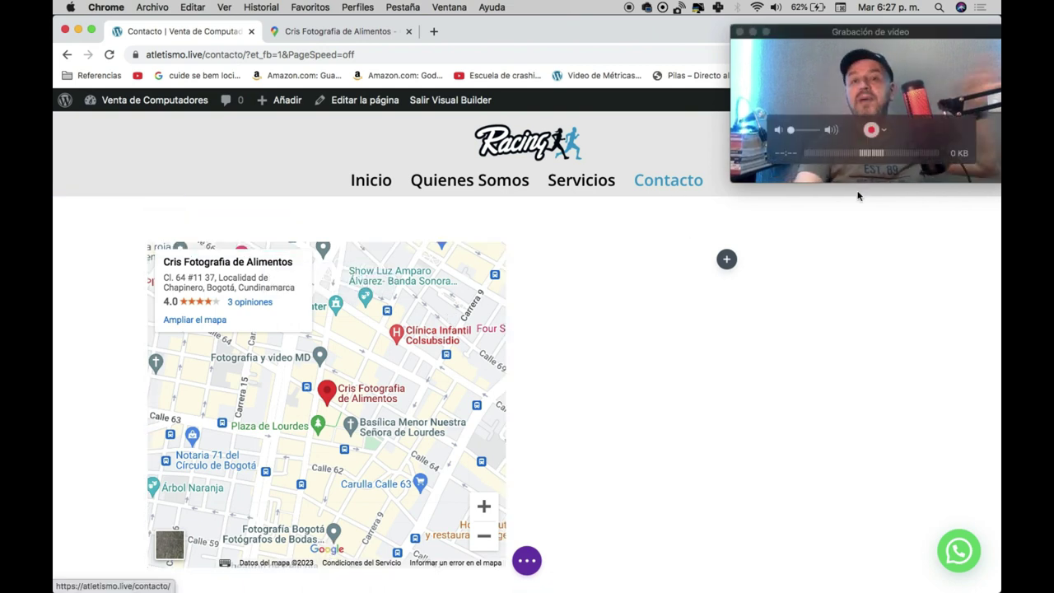
mouse_move(746, 272)
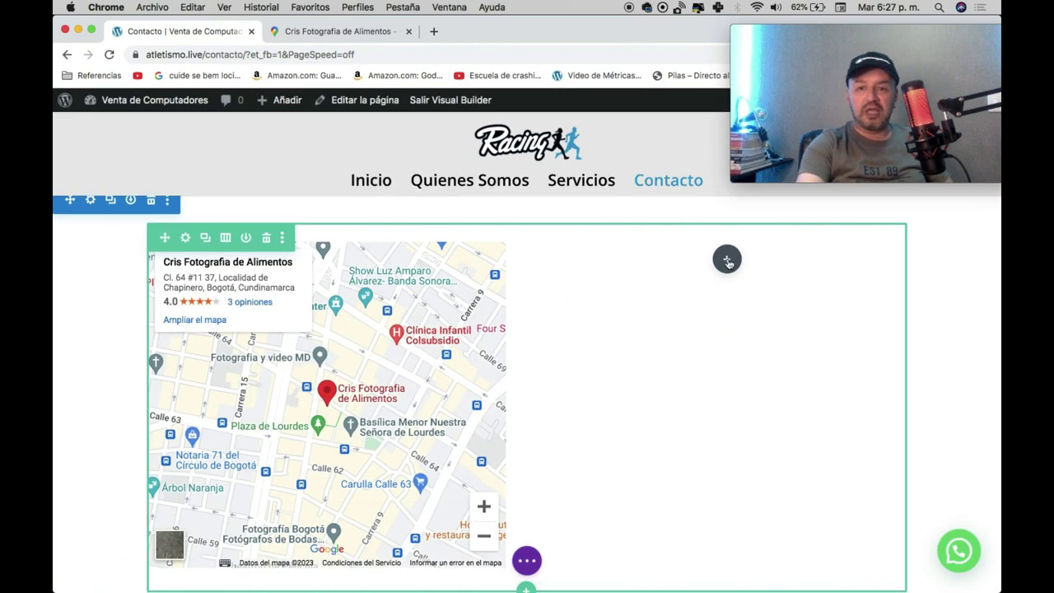
click(728, 260)
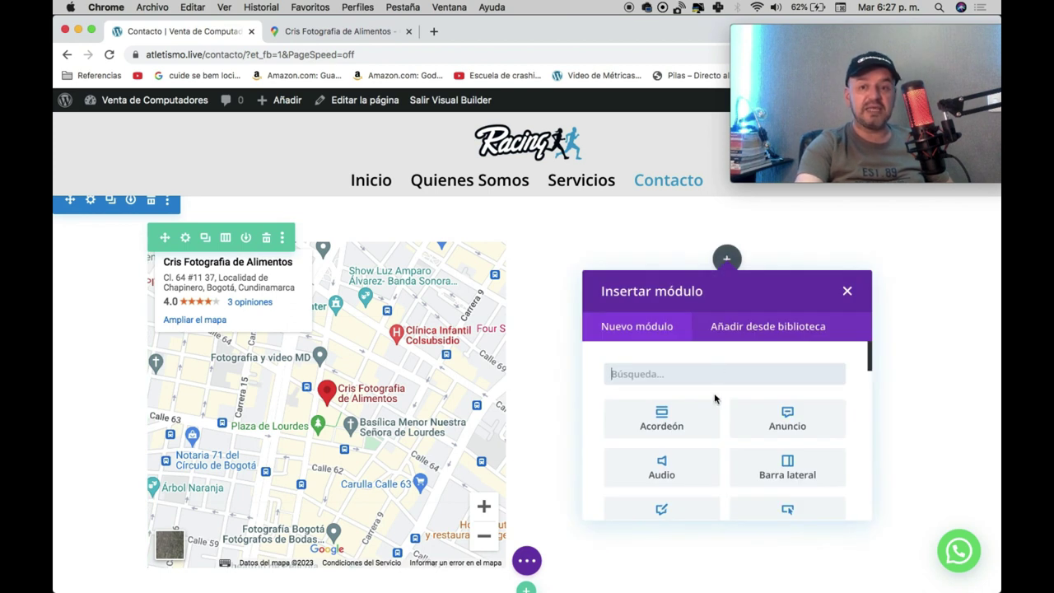
scroll(715, 399, down, 8)
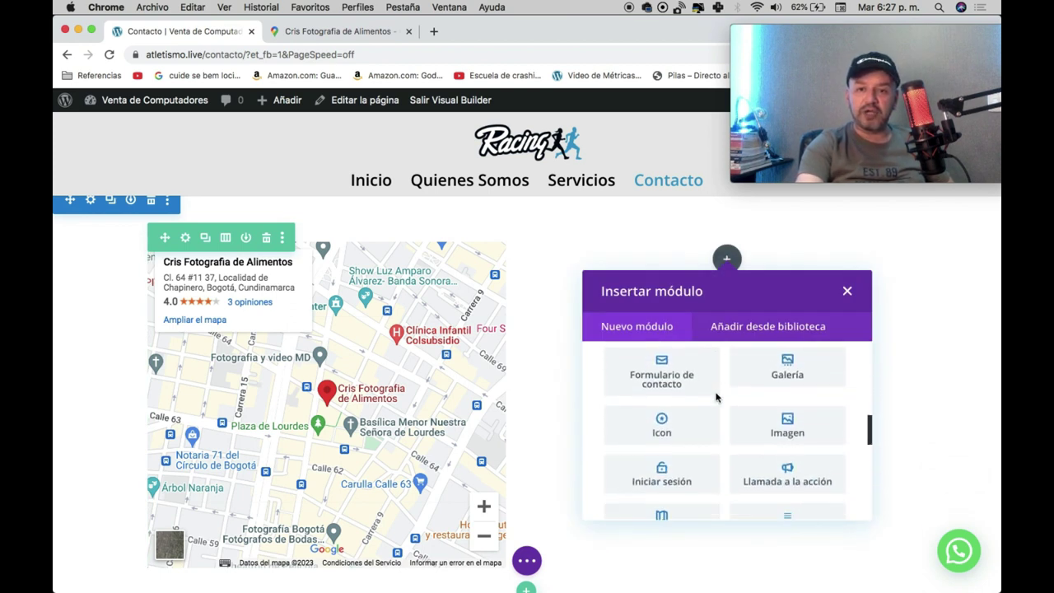
scroll(696, 383, down, 1)
click(672, 356)
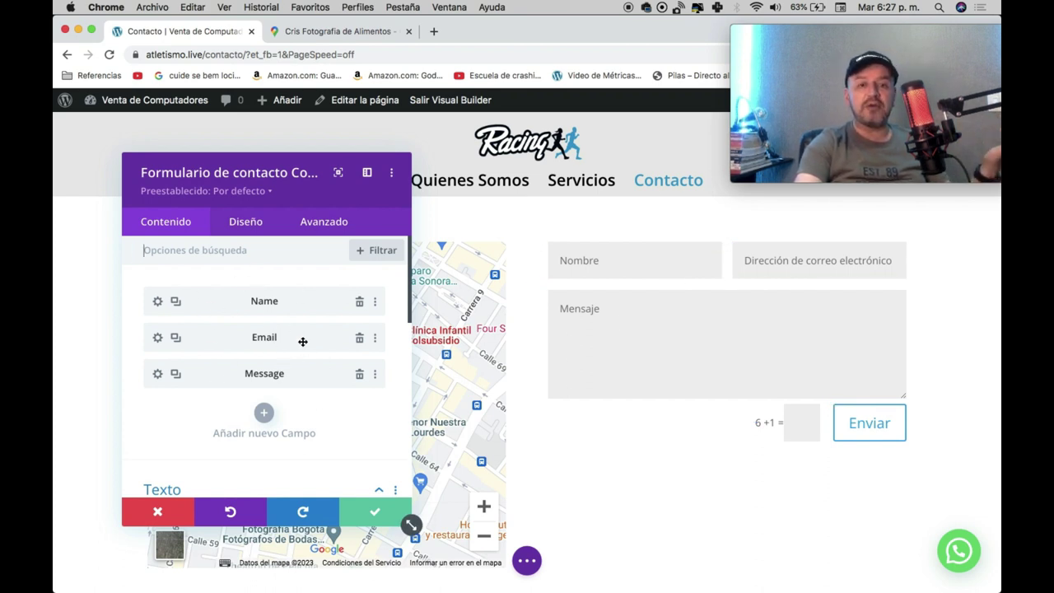
Step: Add a new contact form field titled 'Ciudad' and go back to the field list
click(264, 413)
click(227, 345)
click(194, 392)
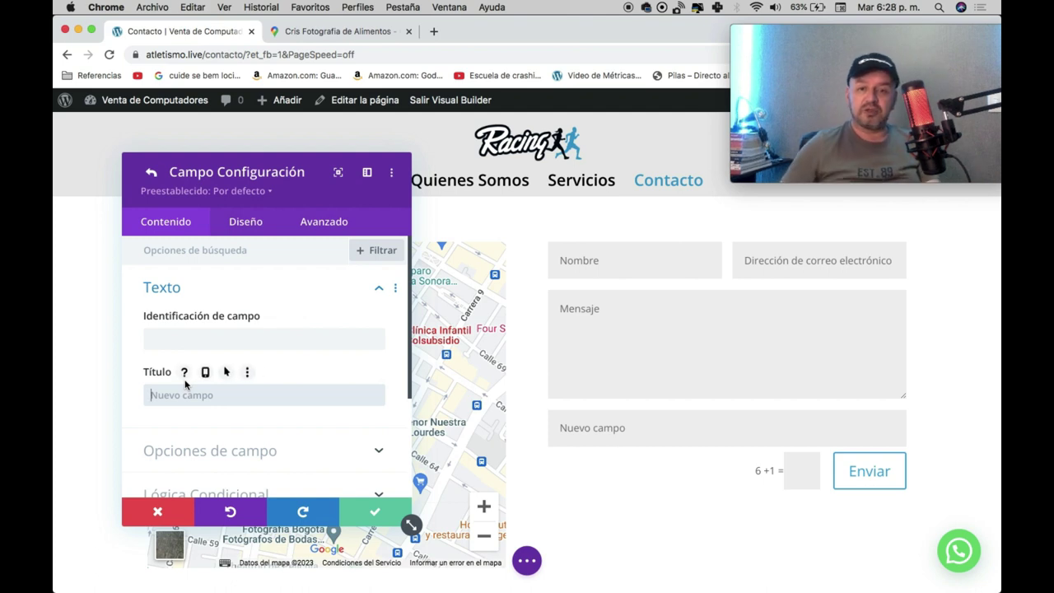
text(Ciudad)
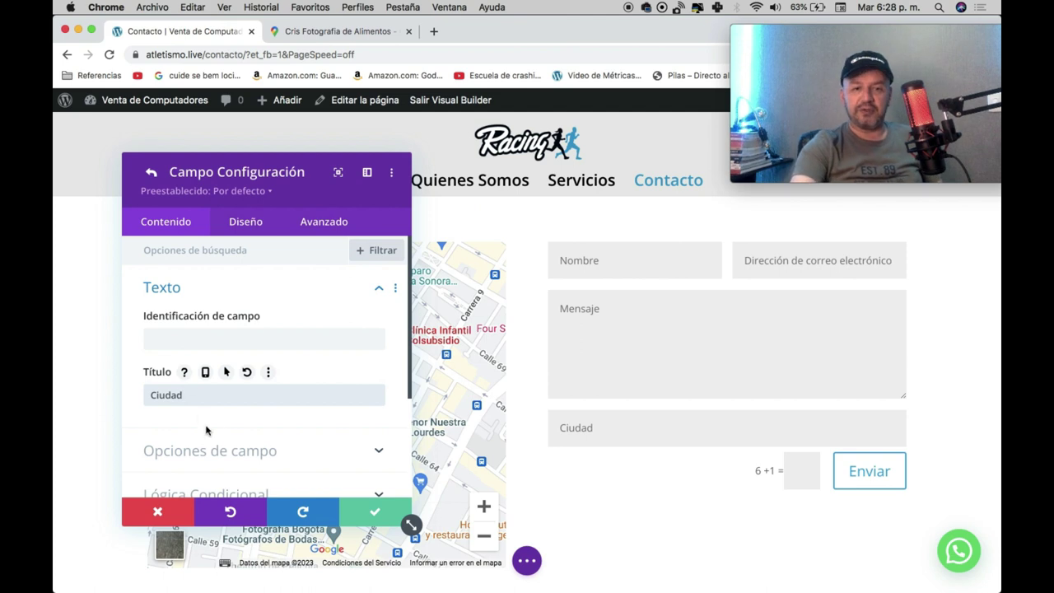
scroll(213, 431, down, 3)
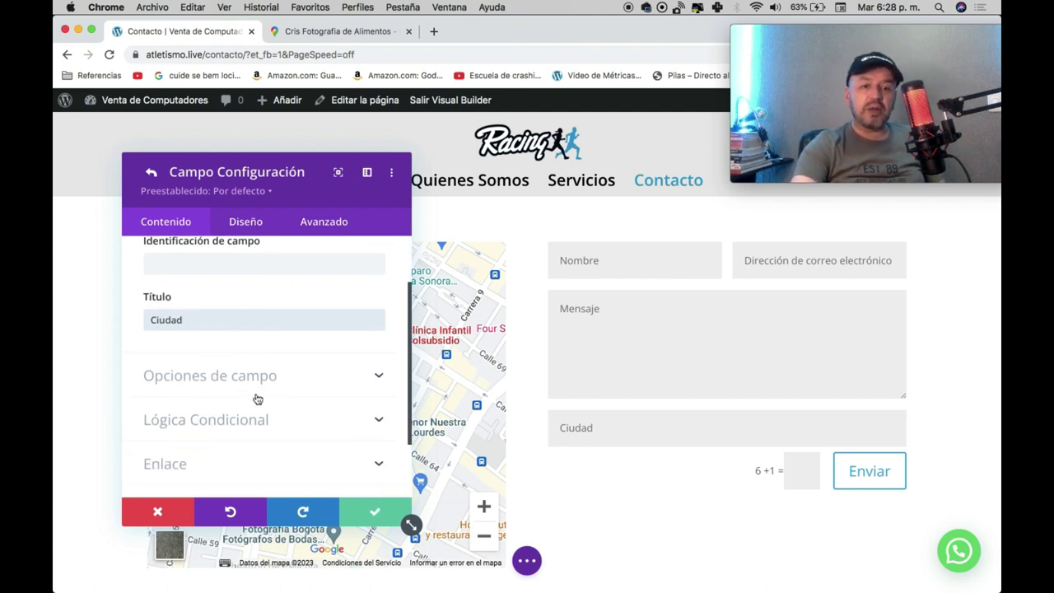
scroll(255, 395, up, 3)
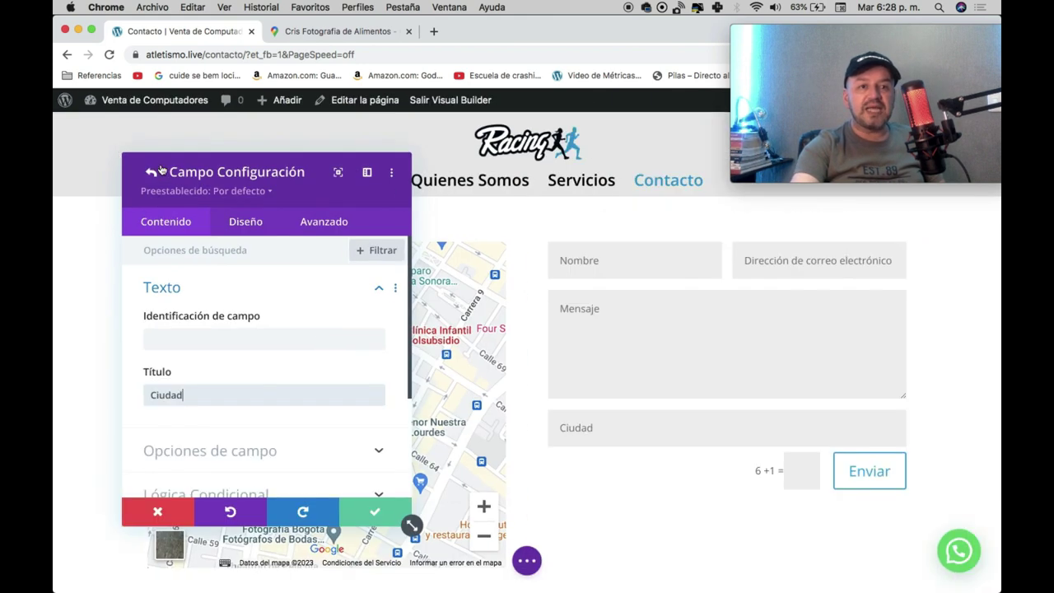
click(348, 340)
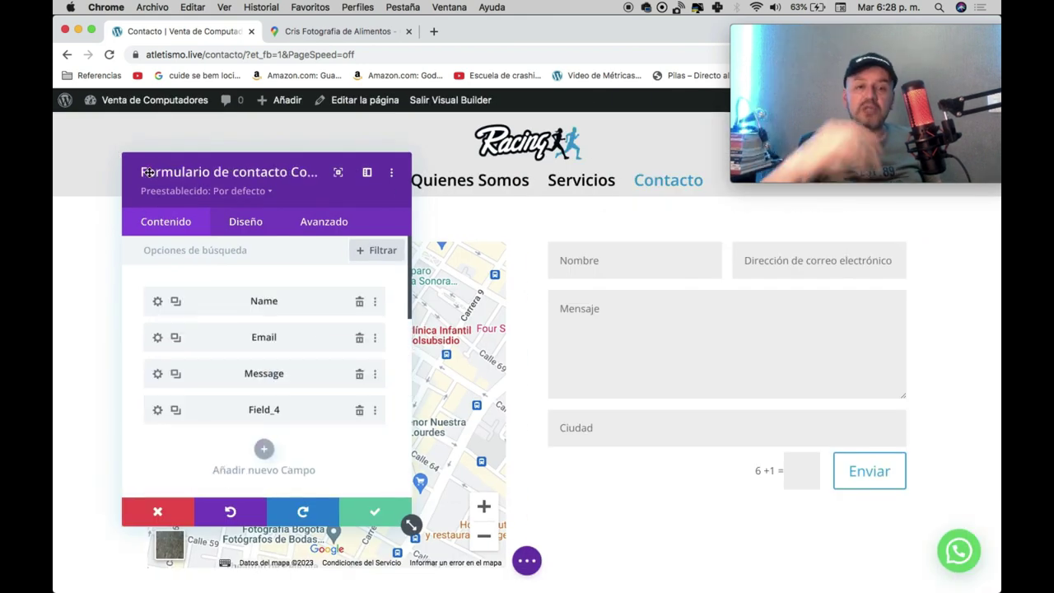
mouse_move(237, 414)
mouse_down()
mouse_move(249, 386)
mouse_move(243, 348)
mouse_move(249, 373)
mouse_move(235, 426)
mouse_move(275, 433)
mouse_move(238, 335)
mouse_move(286, 309)
mouse_move(296, 506)
mouse_move(238, 374)
mouse_move(239, 409)
mouse_up()
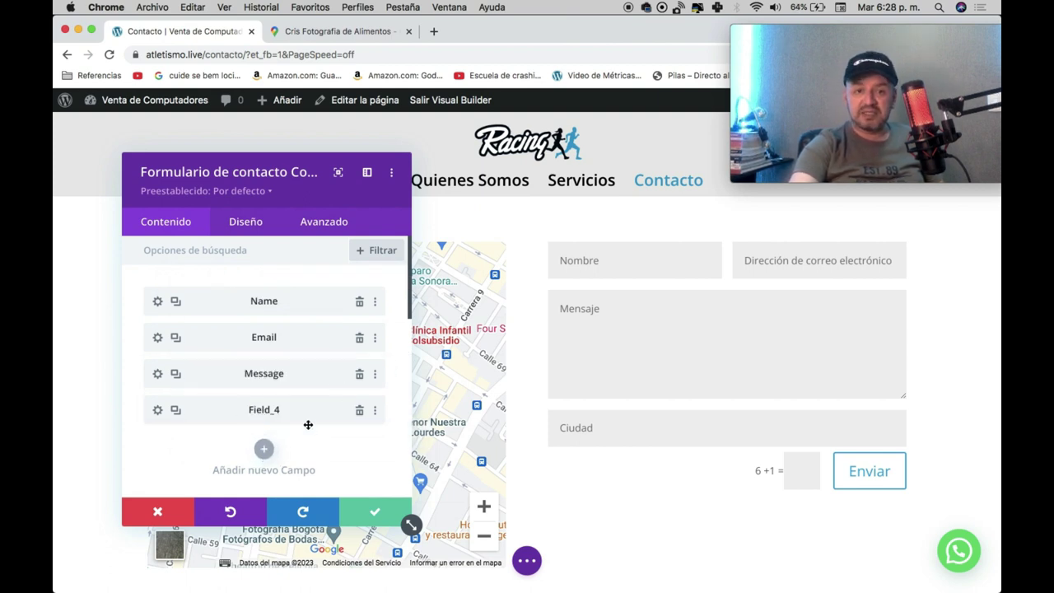
scroll(268, 457, down, 2)
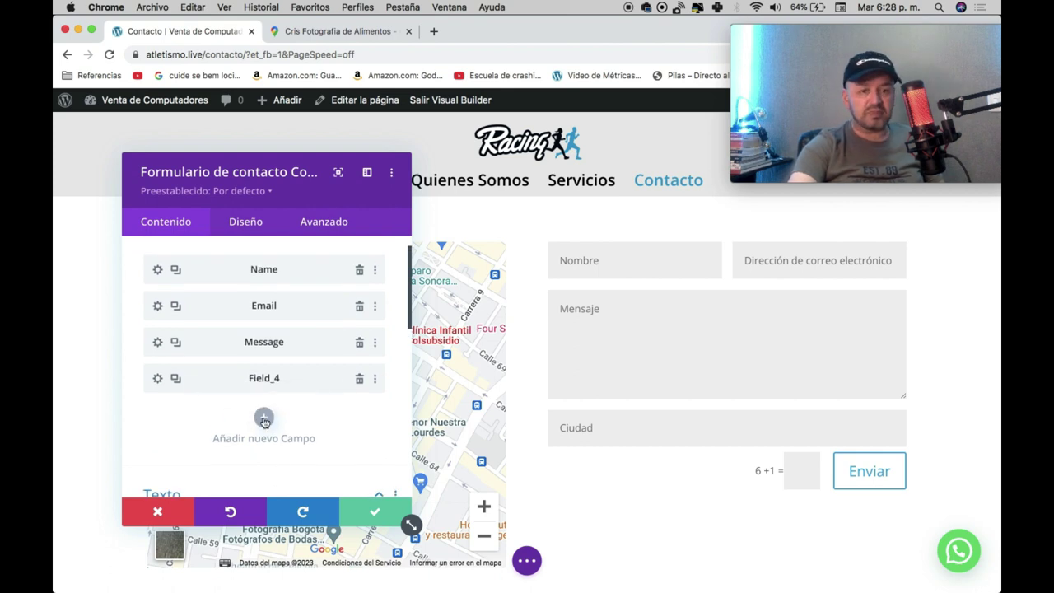
Step: Add another contact form field titled 'Teléfono'
click(264, 418)
click(221, 370)
text(T)
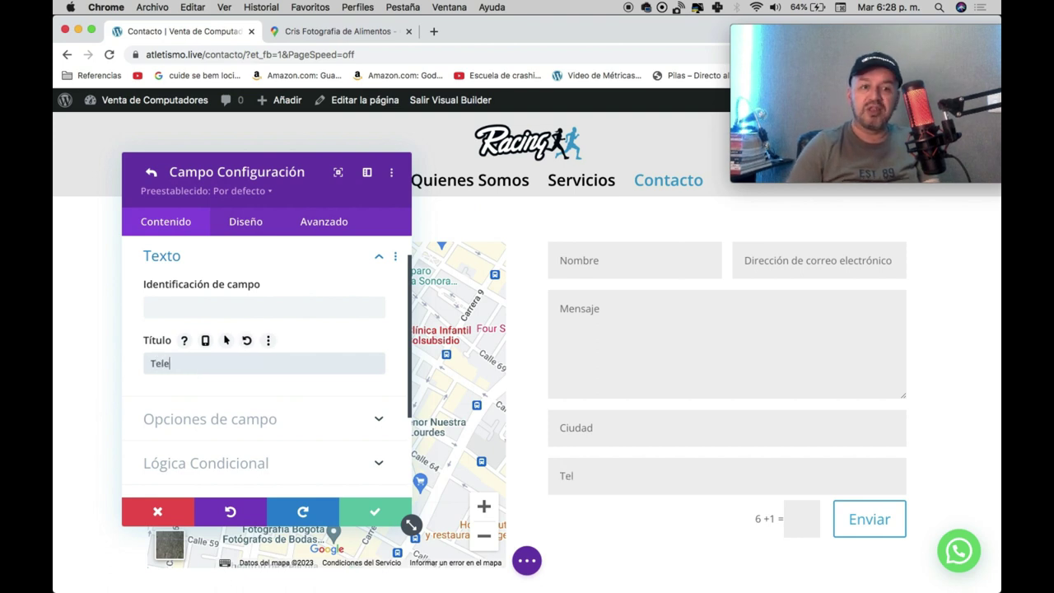
text(eléfono)
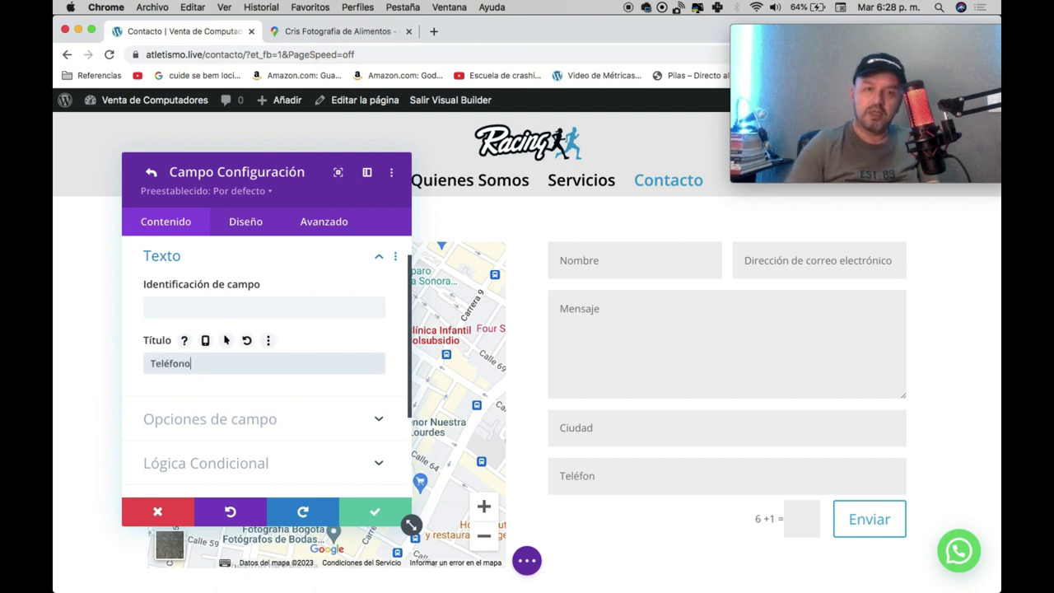
scroll(173, 417, down, 1)
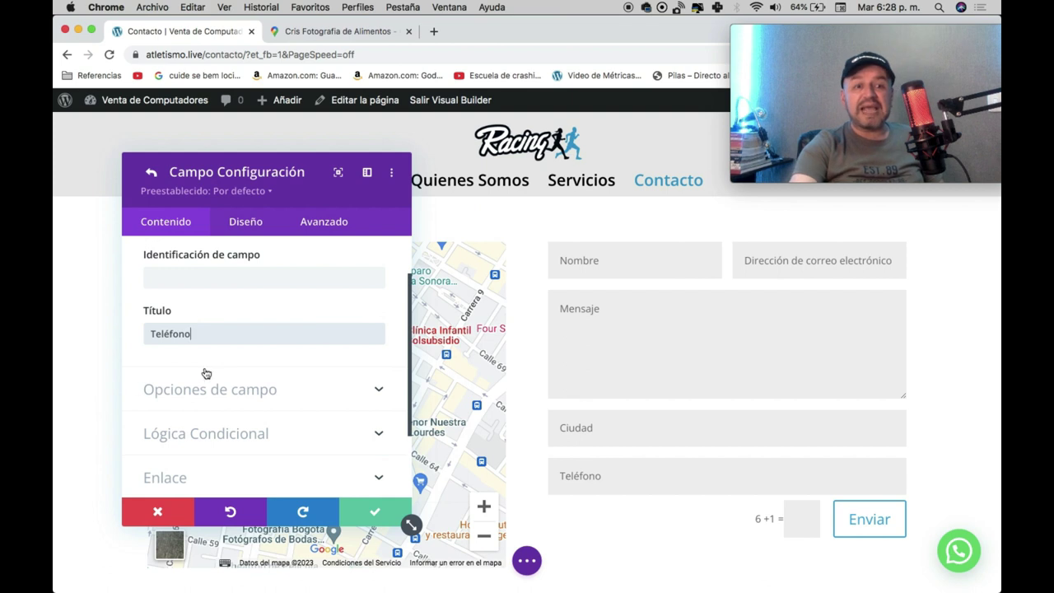
Step: Set the Teléfono field's type to Casilla de verificación after trying e-mail and text area
click(203, 388)
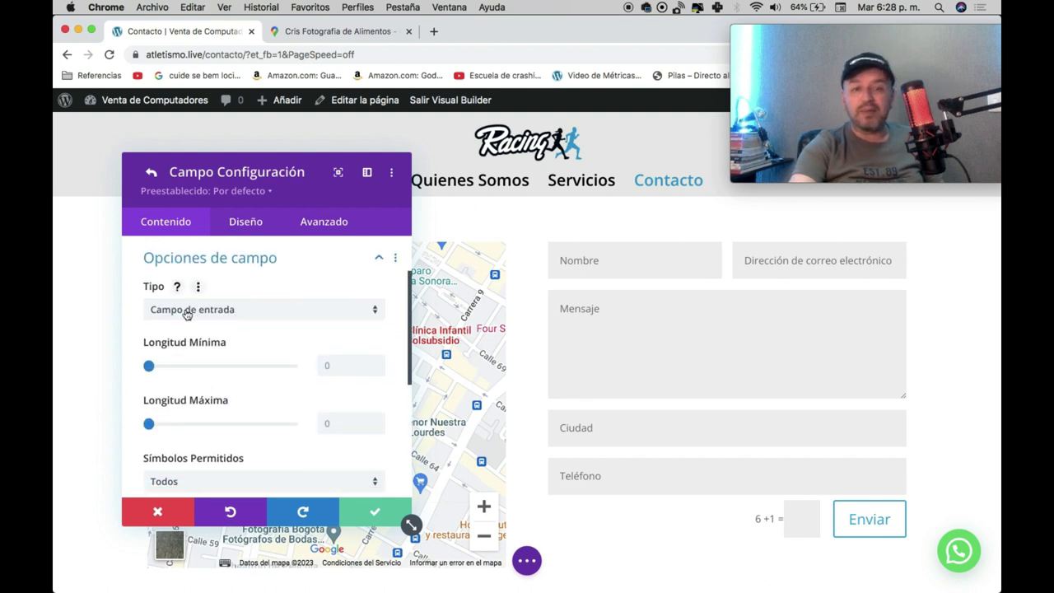
click(313, 309)
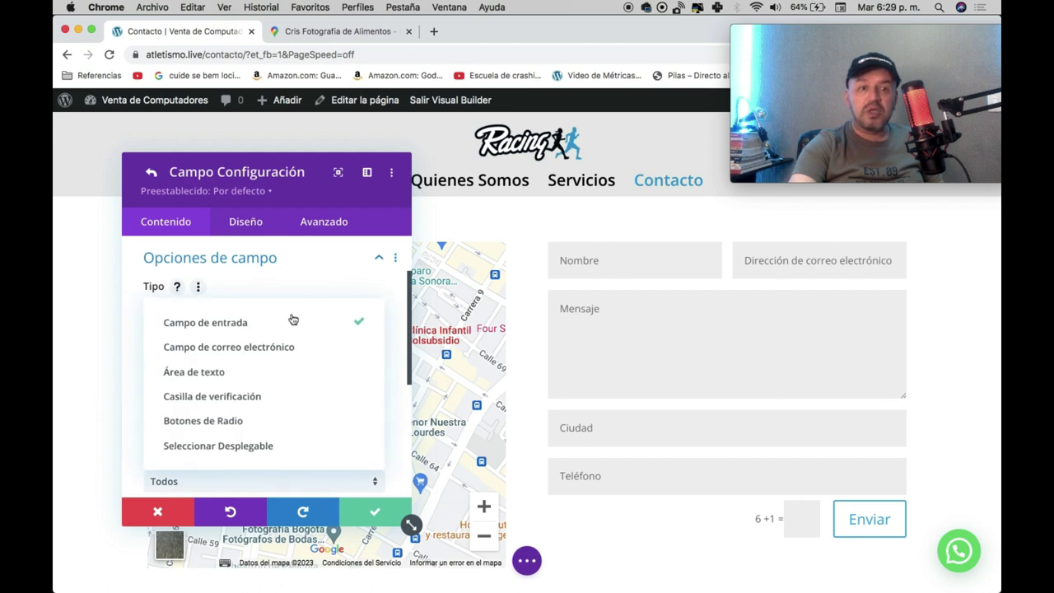
click(247, 349)
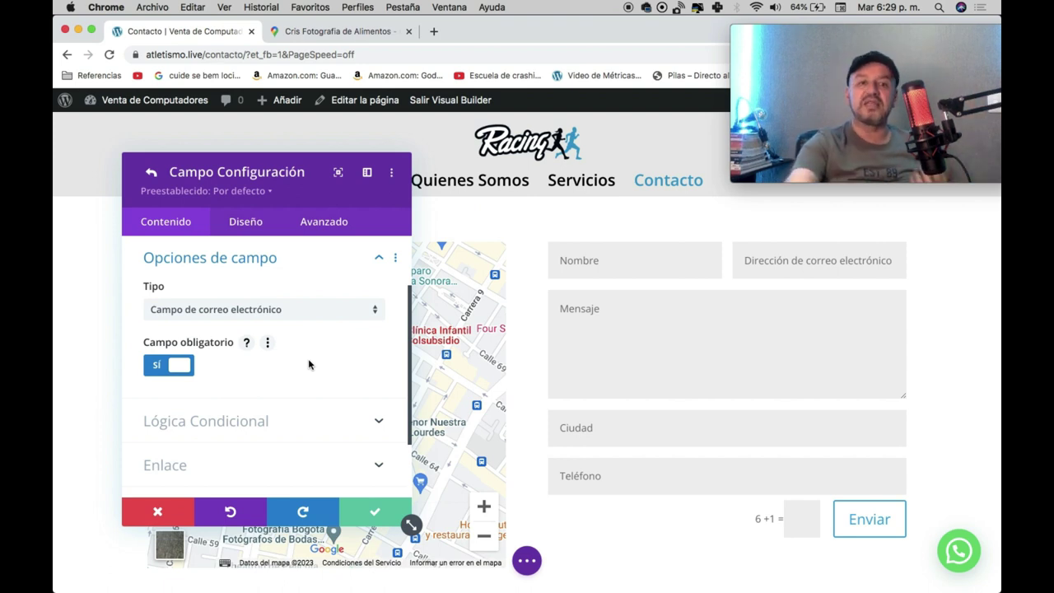
click(278, 311)
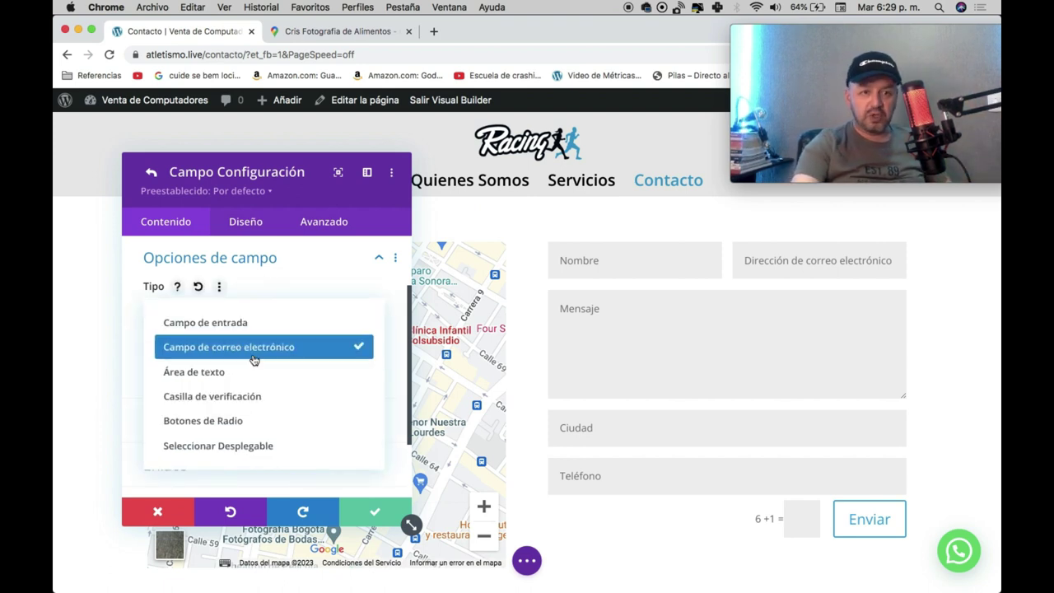
click(253, 372)
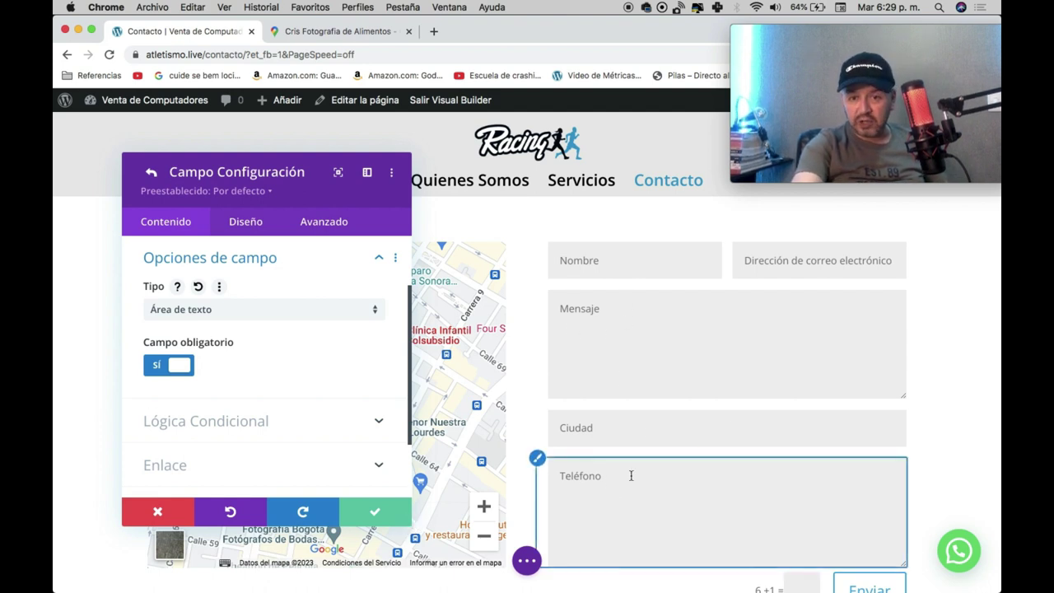
click(282, 311)
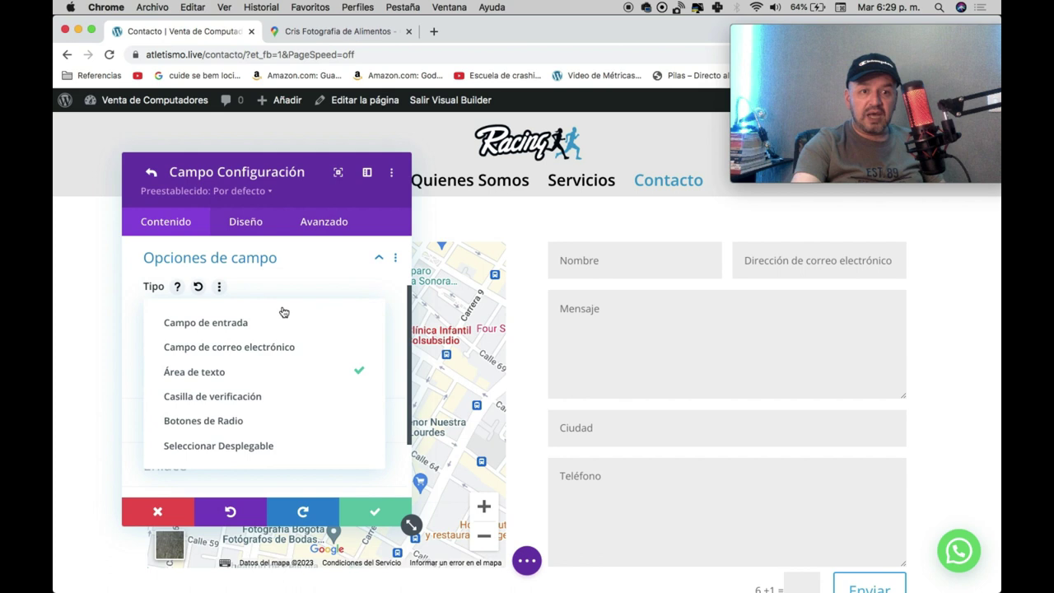
click(268, 397)
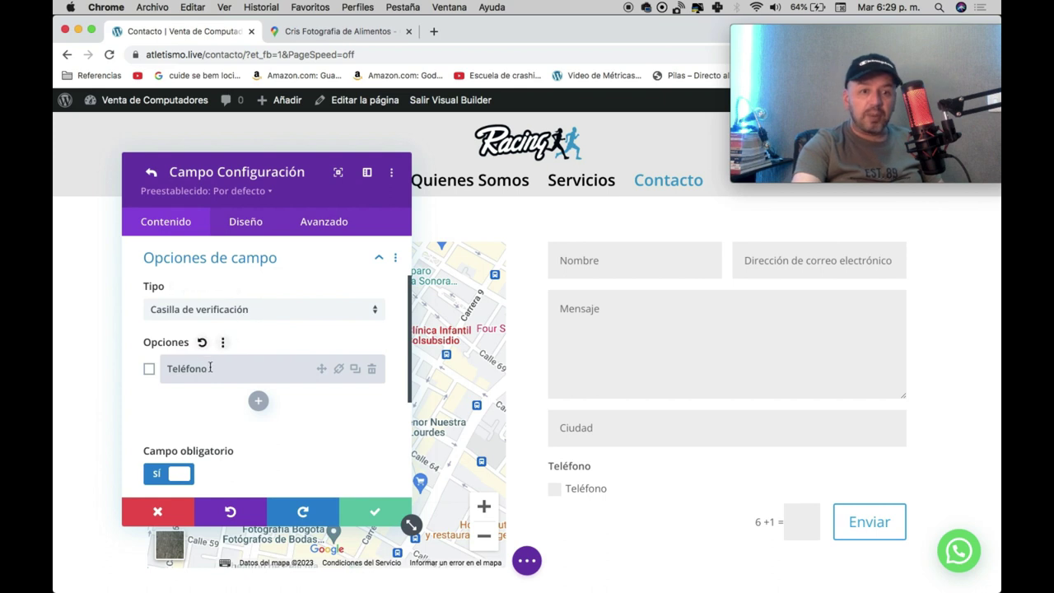
Step: Add checkbox options Opción 2 and Opción 3 to the Teléfono field
click(256, 403)
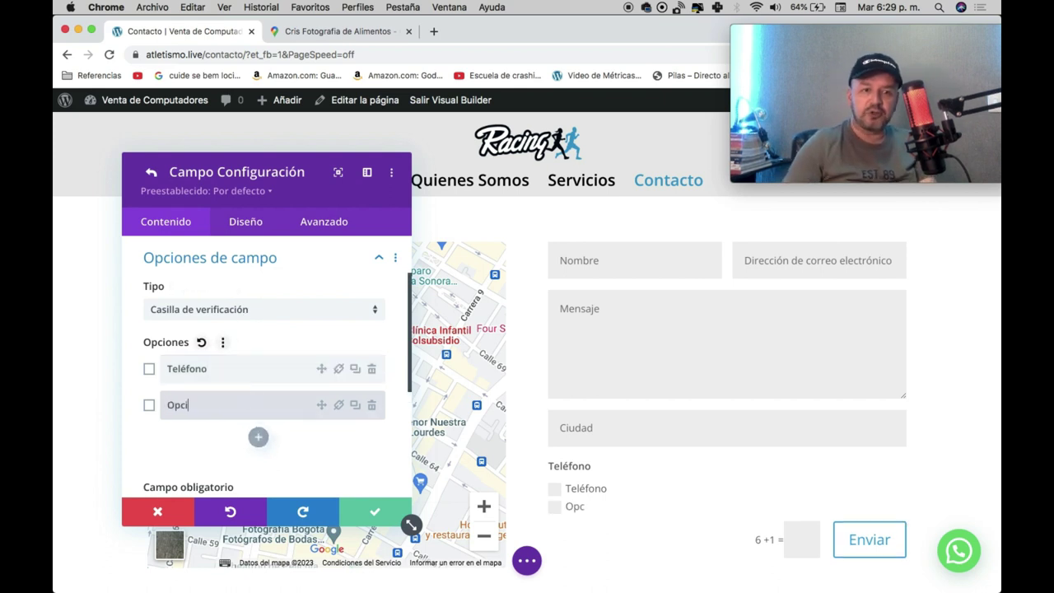
click(258, 437)
text(Opción 3)
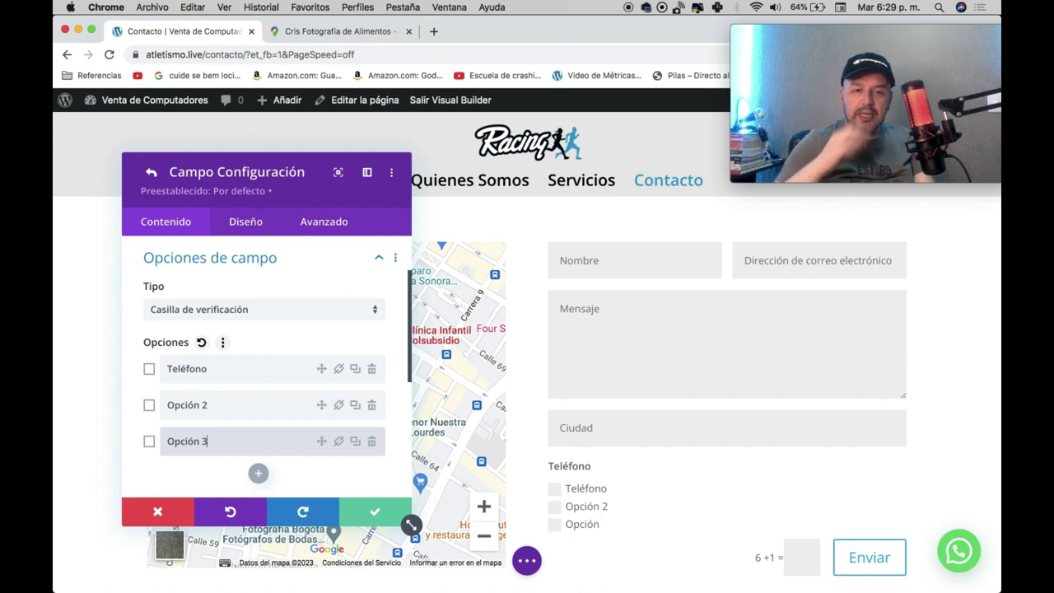
click(272, 311)
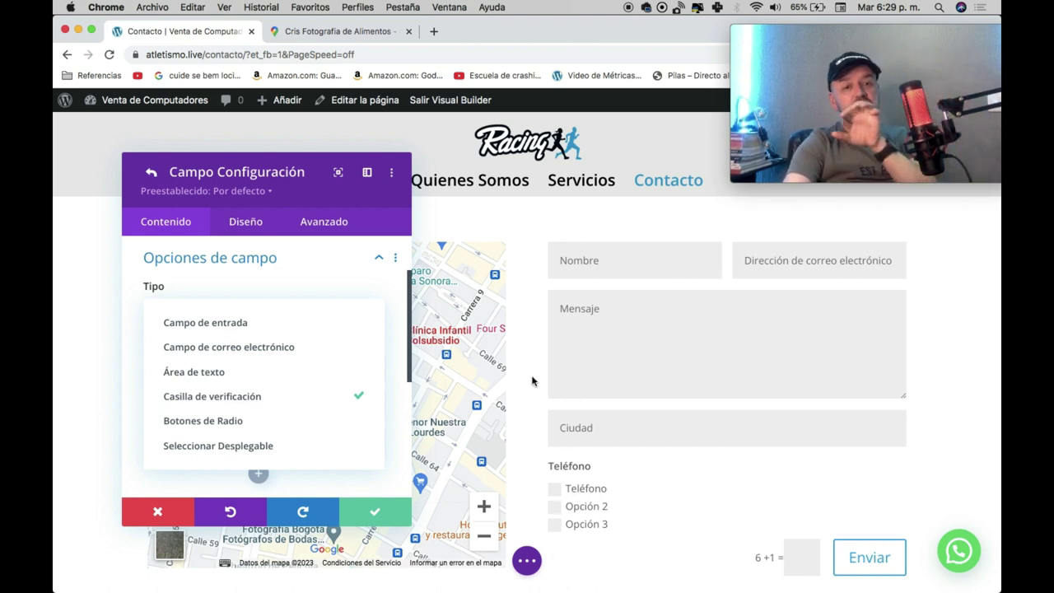
click(321, 275)
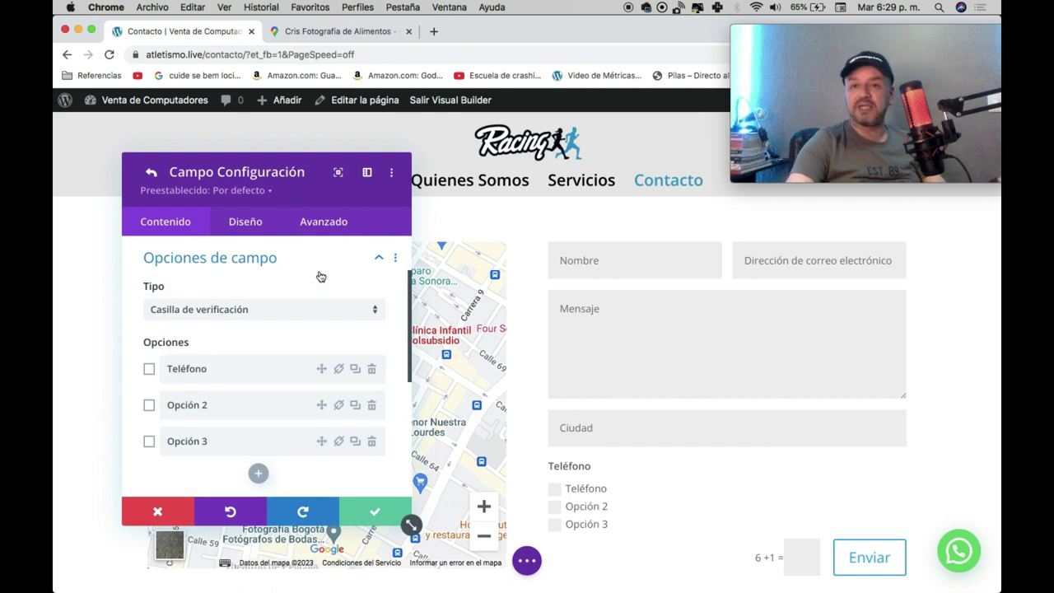
click(228, 310)
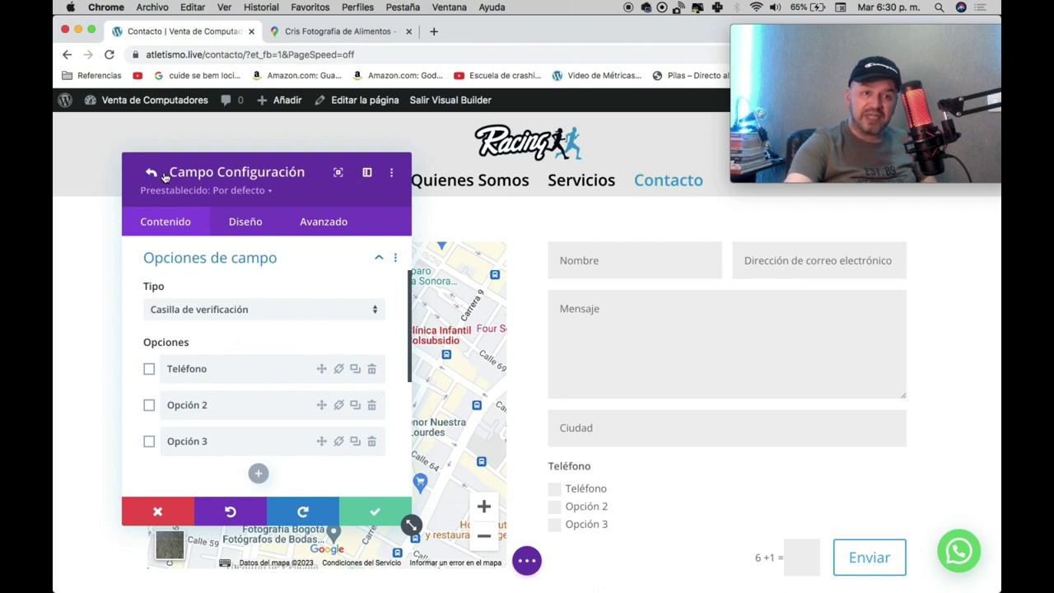
Step: Delete the Message row from the form's field list, keeping Name, Email, Field_4 and Field_5
scroll(164, 177, up, 5)
click(152, 173)
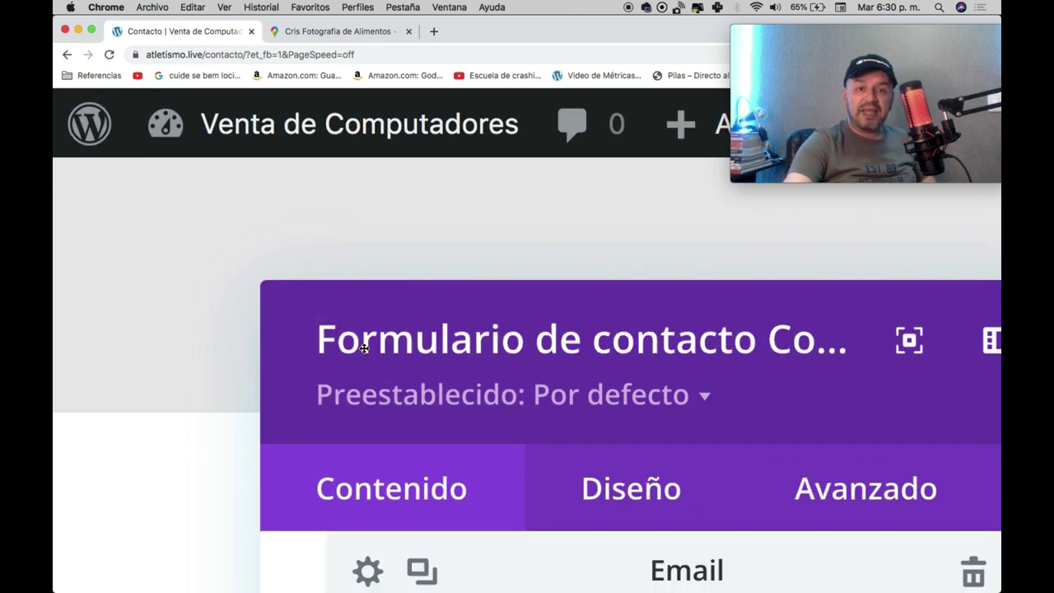
scroll(364, 348, down, 5)
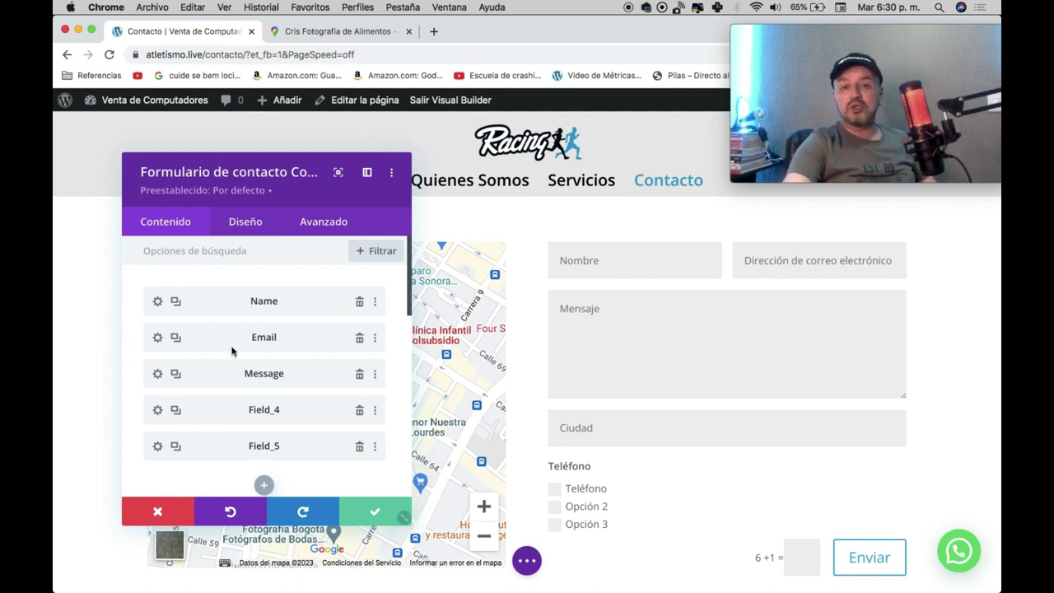
click(360, 374)
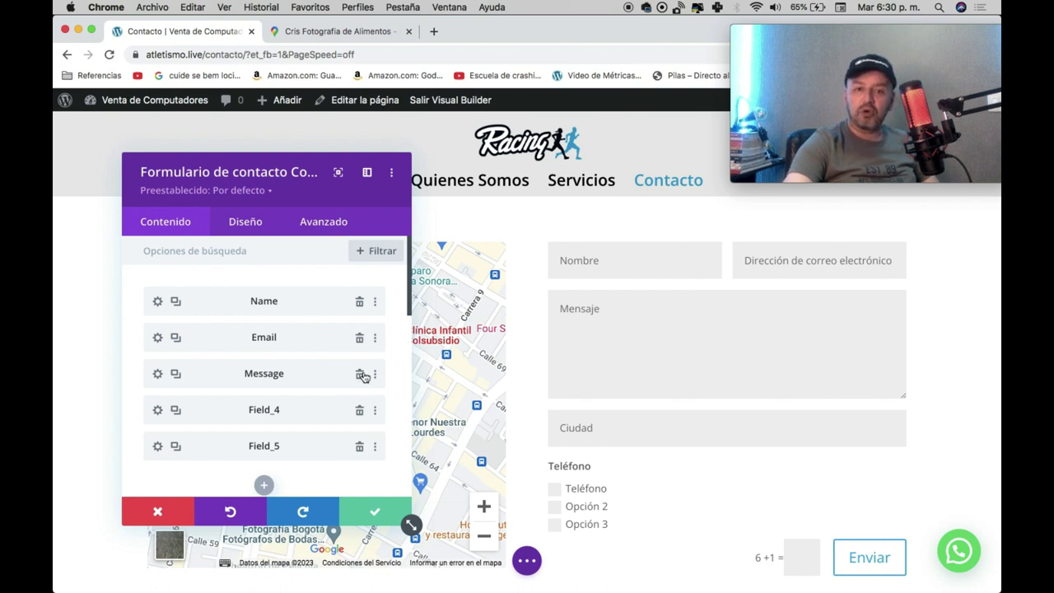
mouse_move(322, 419)
mouse_down()
mouse_move(305, 337)
mouse_move(343, 371)
mouse_move(308, 412)
mouse_move(330, 407)
mouse_up()
scroll(332, 410, down, 5)
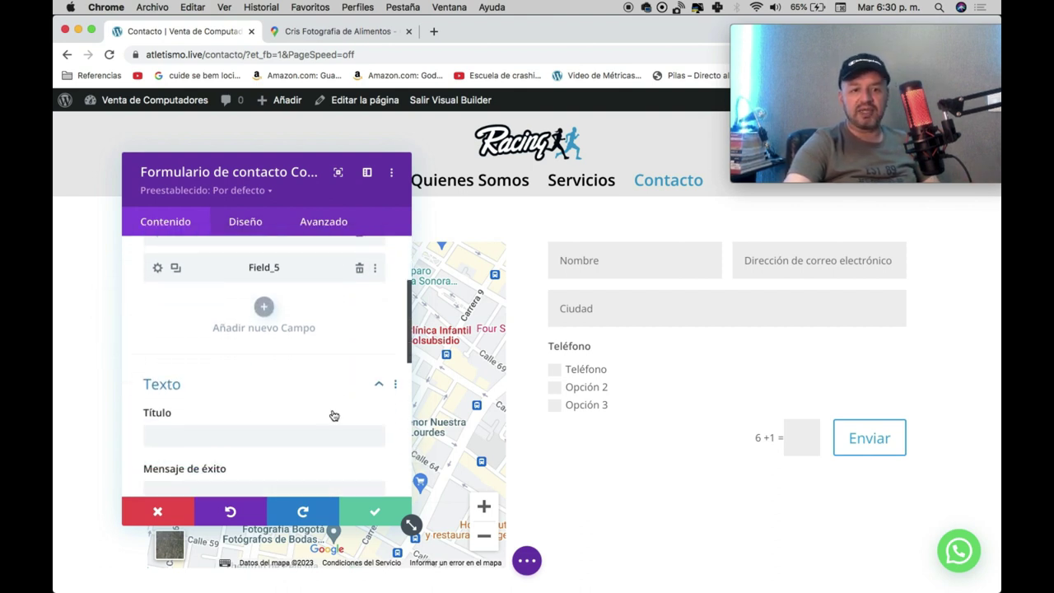
scroll(332, 412, up, 5)
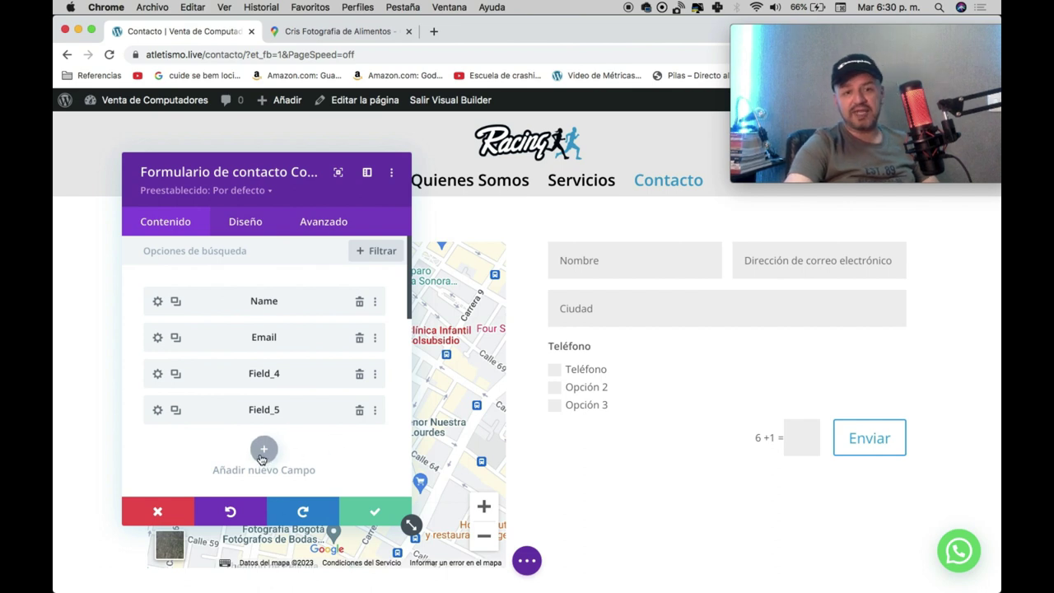
scroll(262, 455, down, 6)
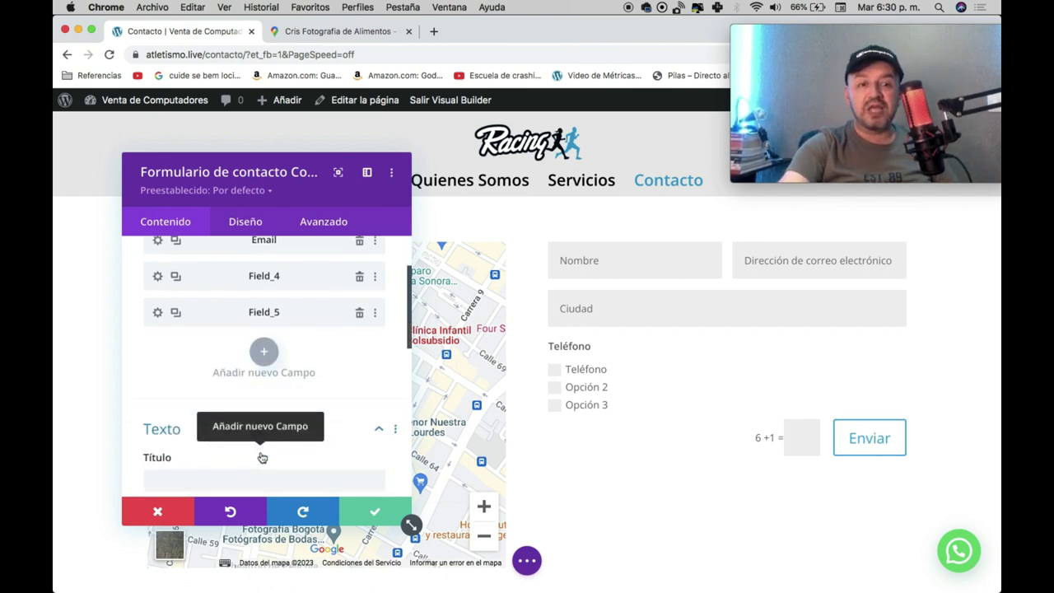
Step: Set the success message to 'Gracias por tu contacto' and the submit button text to 'Cotizar'
click(211, 372)
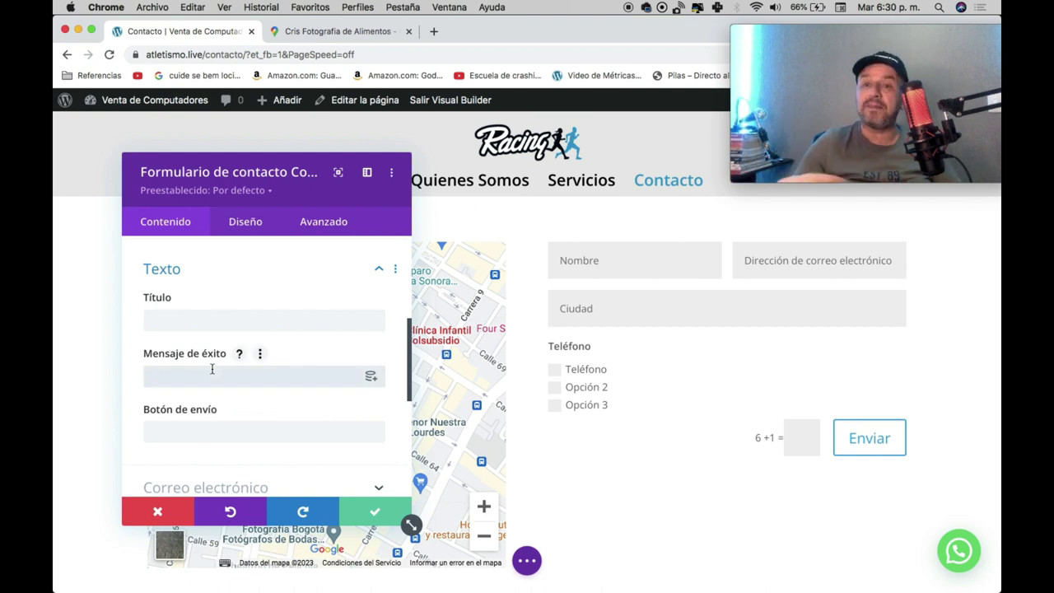
text(Gracias por tu contacto)
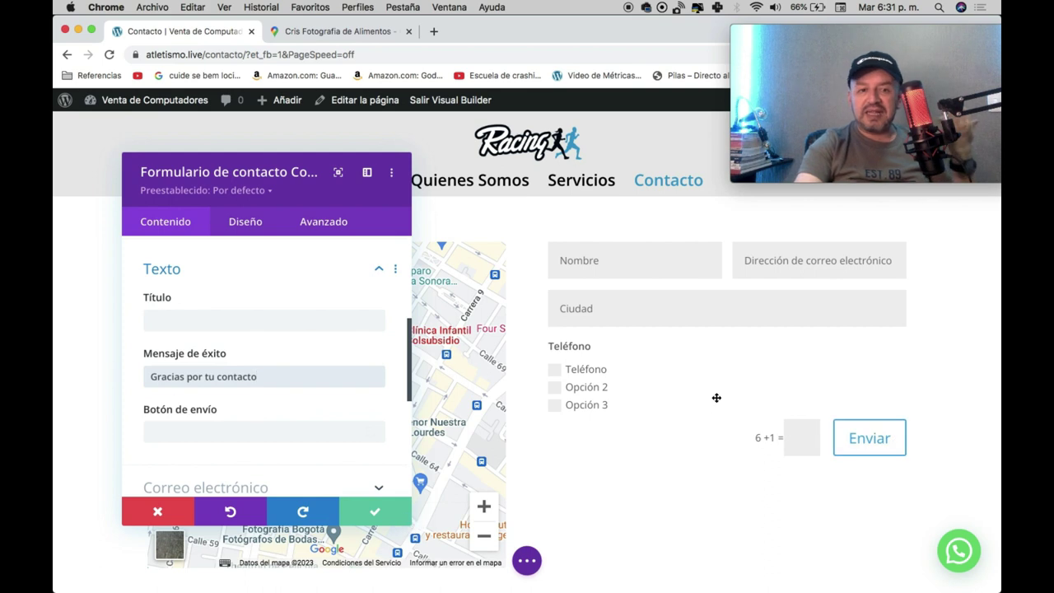
click(264, 437)
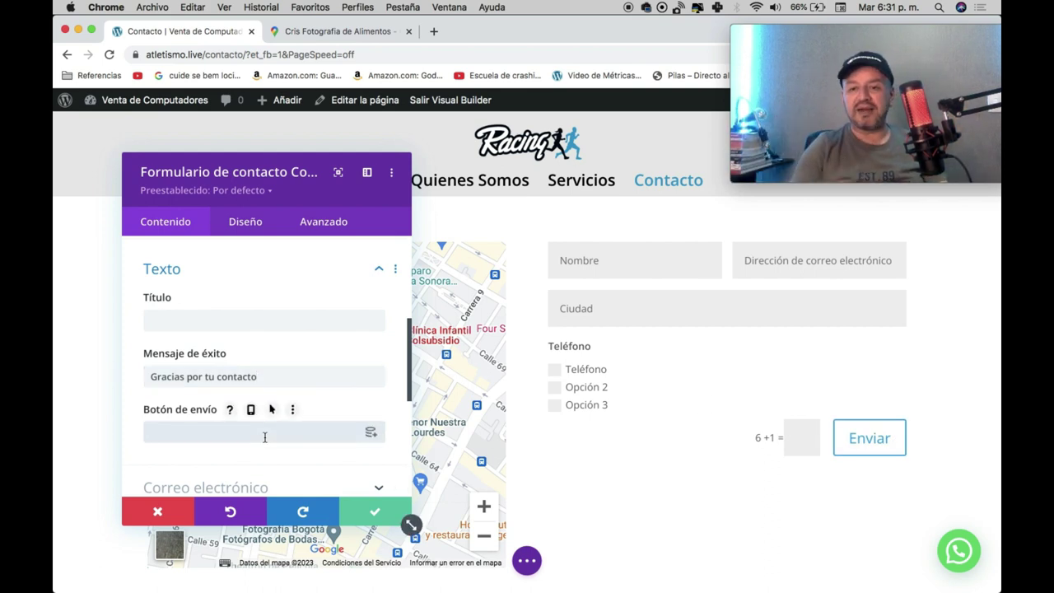
text(Cotizar)
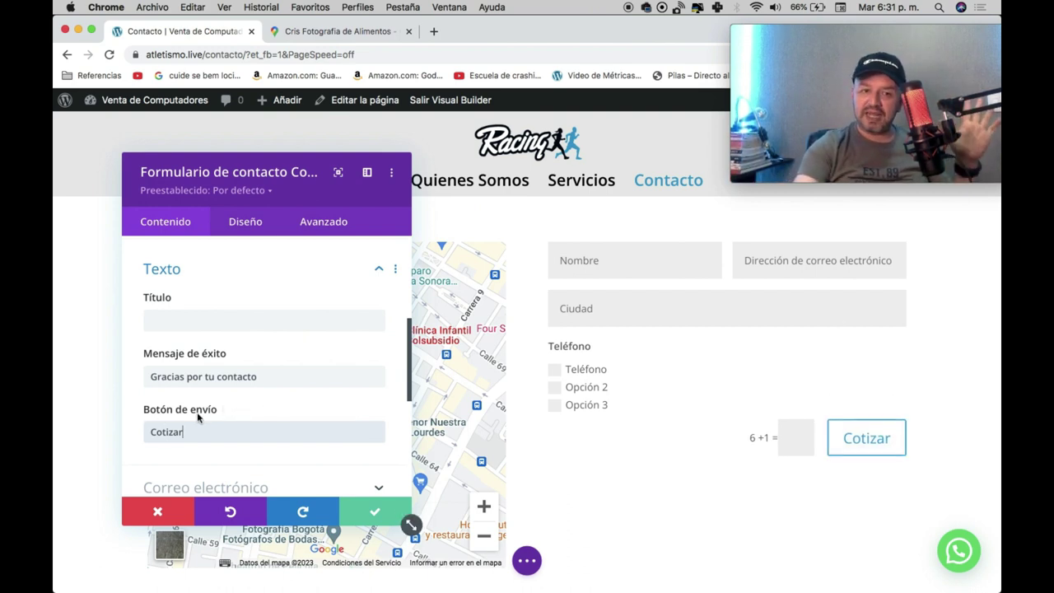
double_click(180, 435)
Step: Clear the Cotizar button text and enter the recipient address under Correo electrónico
key(BackSpace)
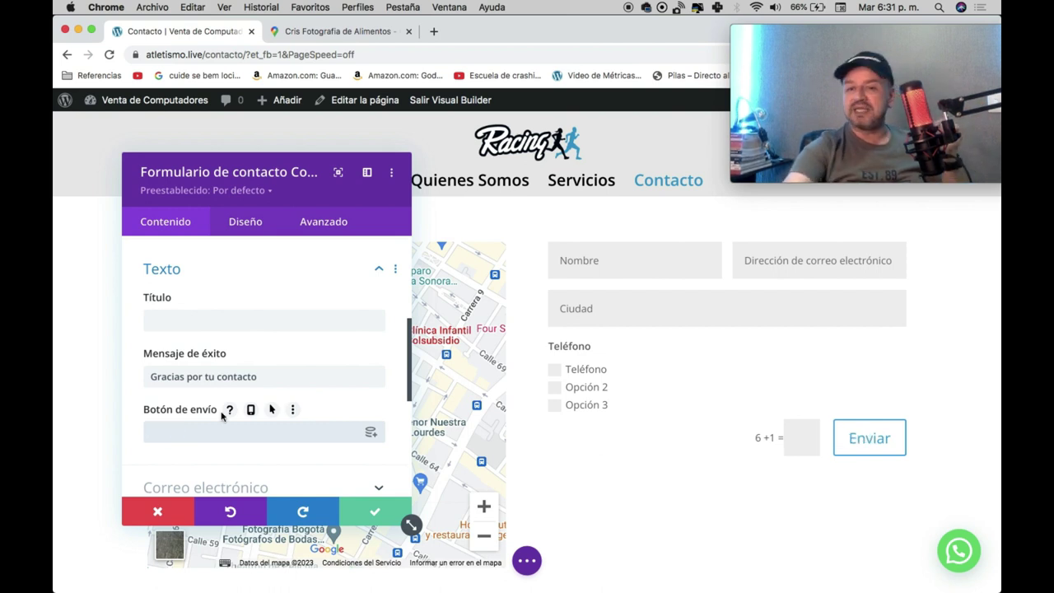
scroll(276, 458, down, 3)
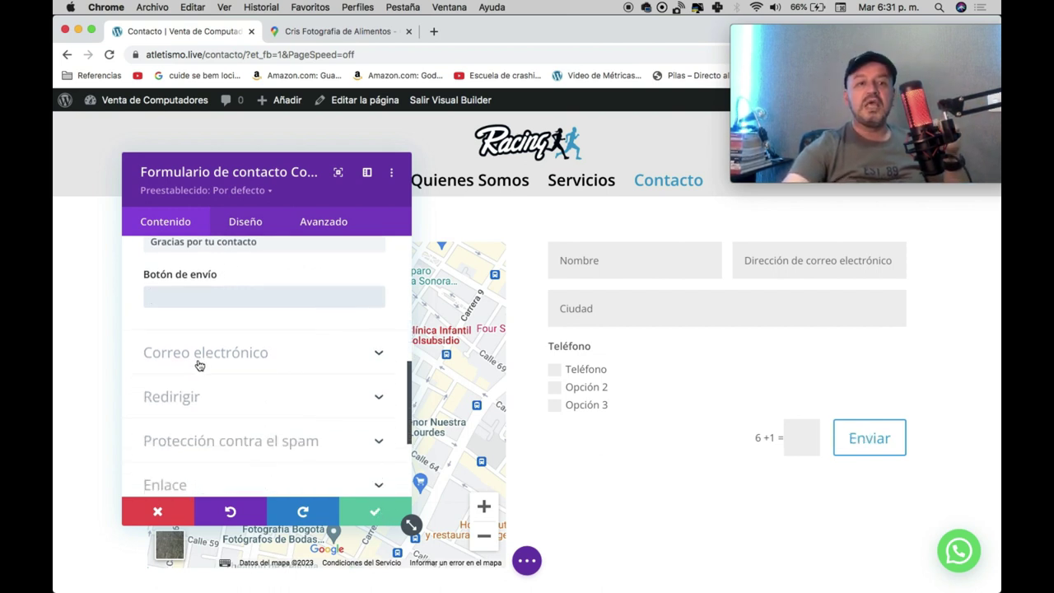
click(204, 354)
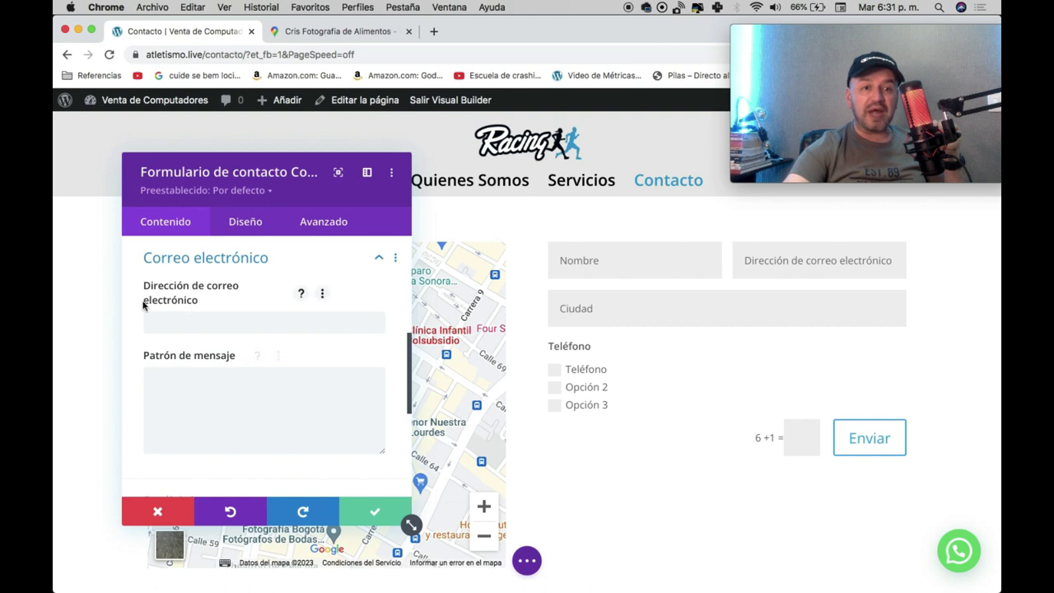
click(211, 316)
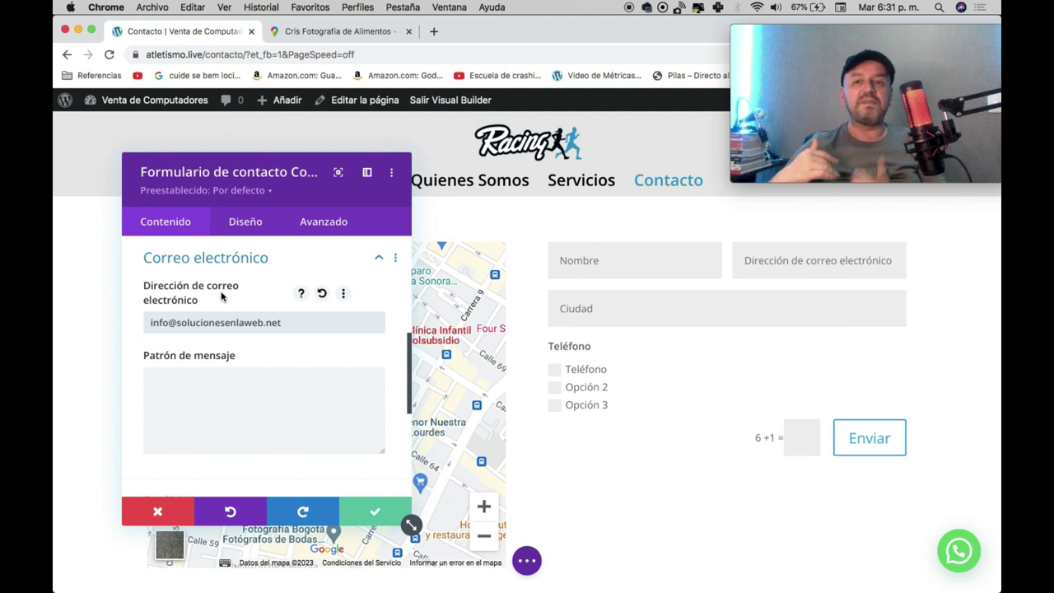
scroll(221, 296, down, 5)
scroll(221, 296, up, 5)
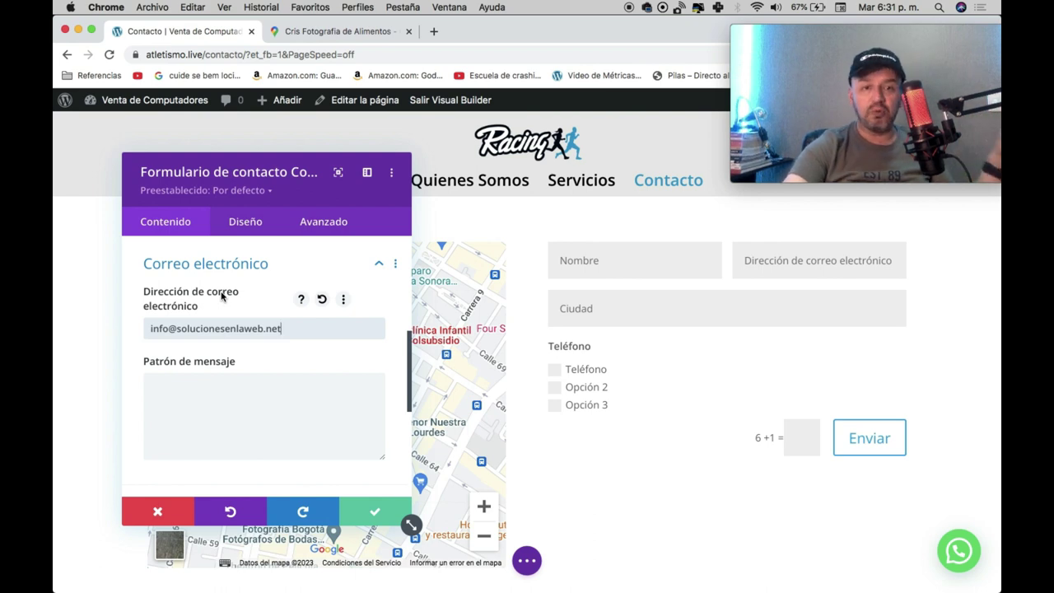
scroll(221, 296, down, 4)
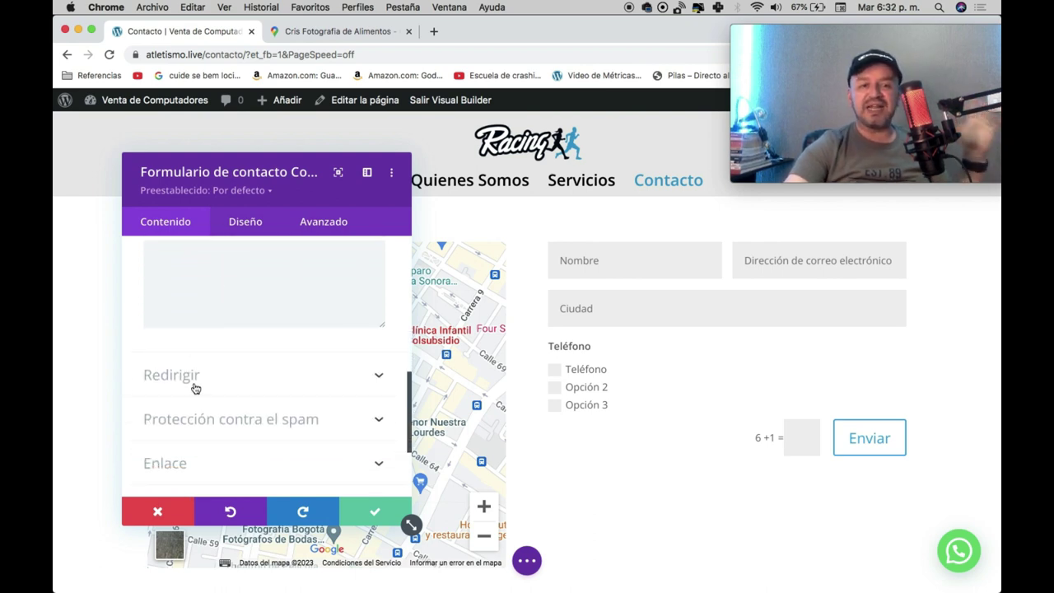
Step: Leave redirect off, set Usar captcha básico to NO, and save the contact form module
click(171, 375)
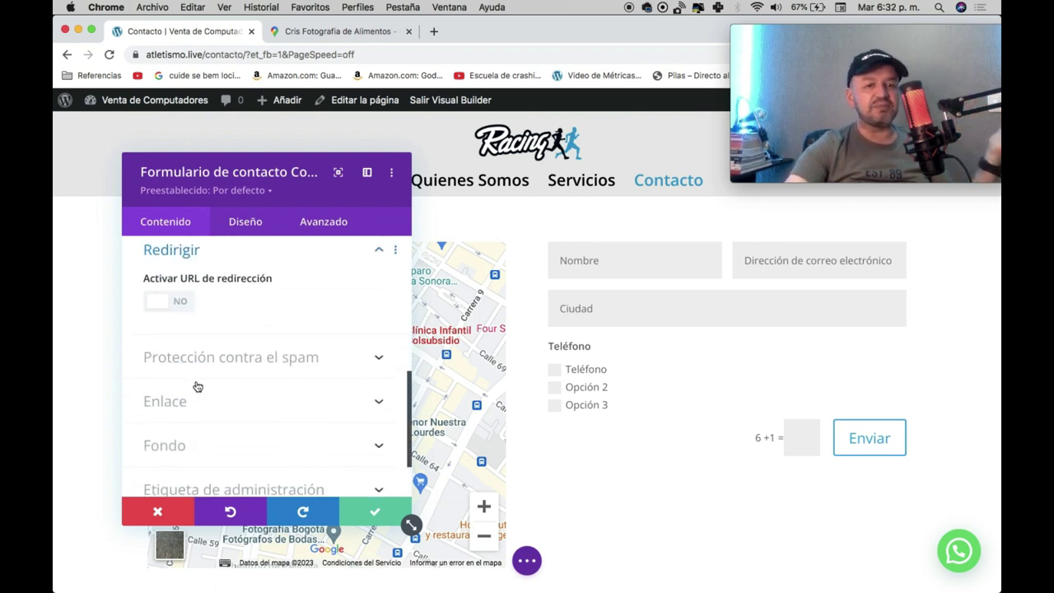
click(180, 316)
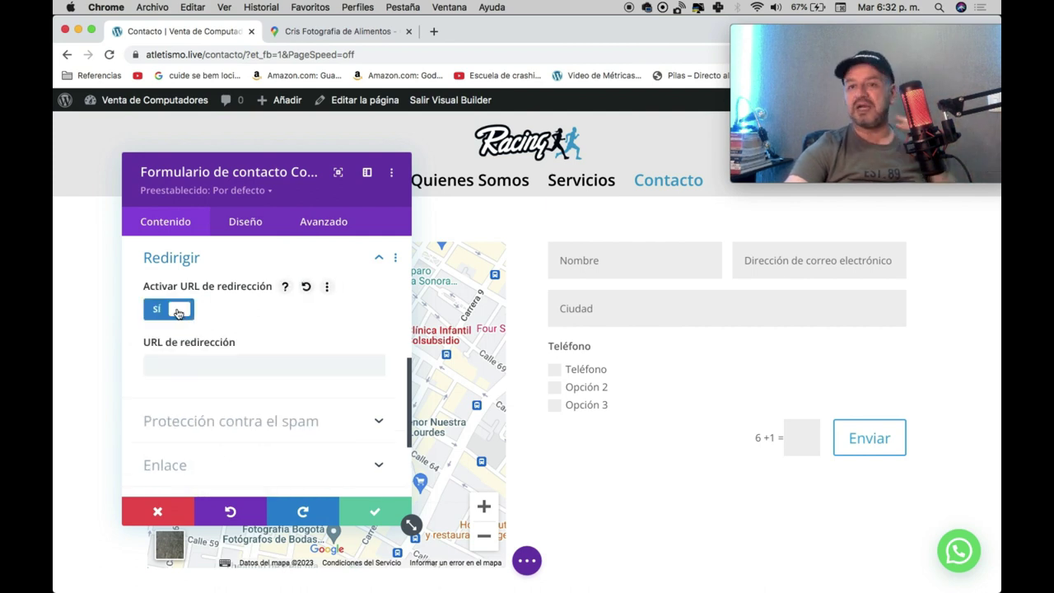
click(178, 313)
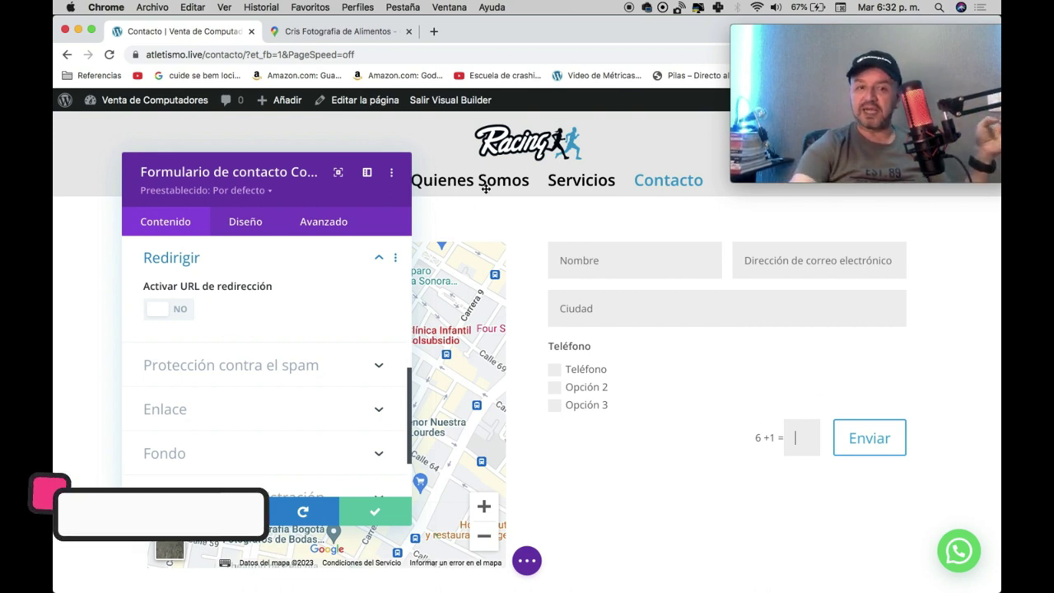
click(189, 367)
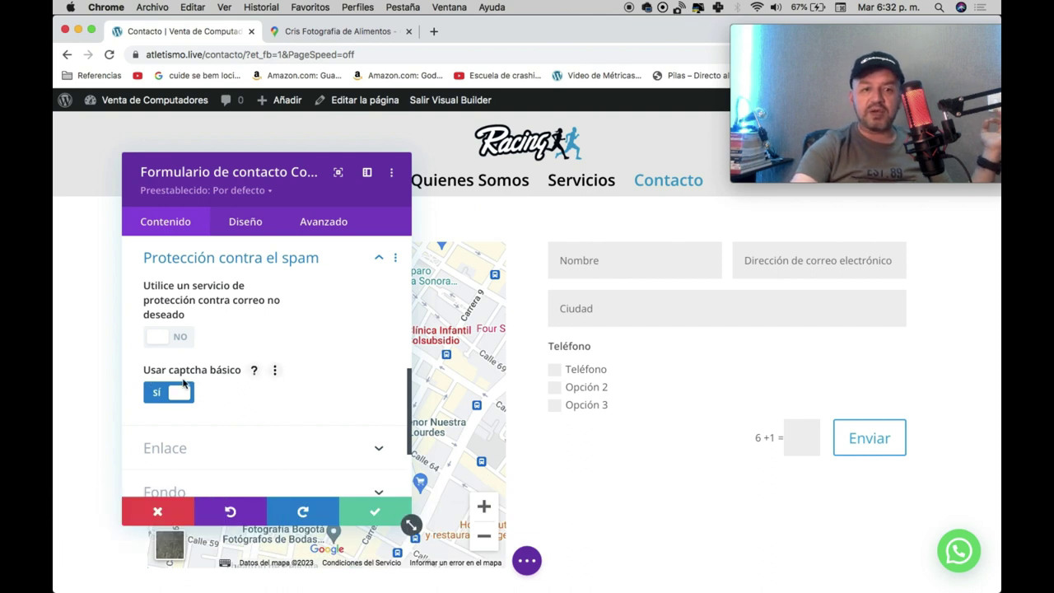
click(161, 400)
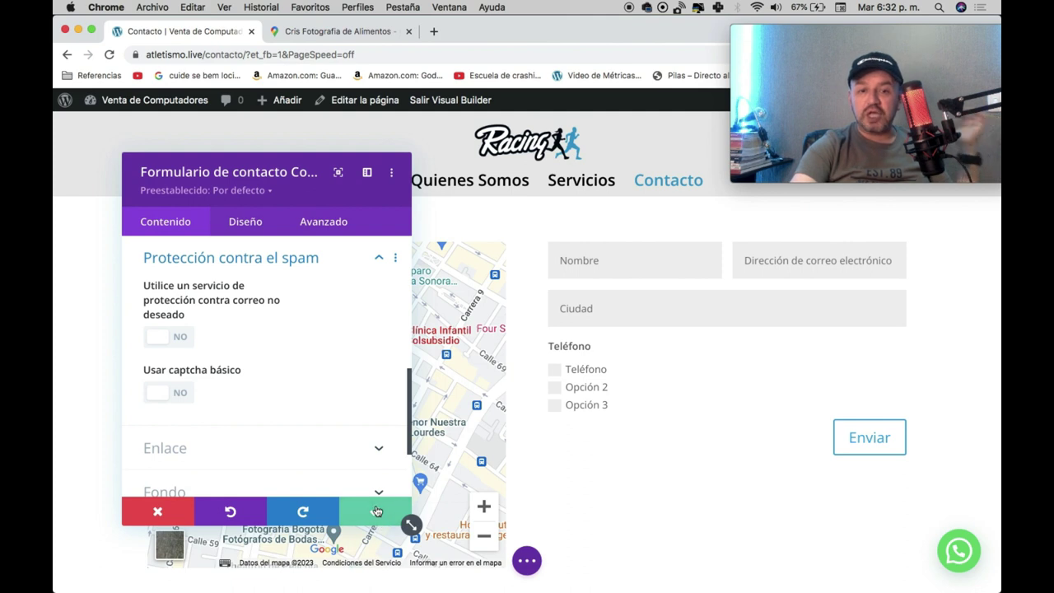
click(403, 519)
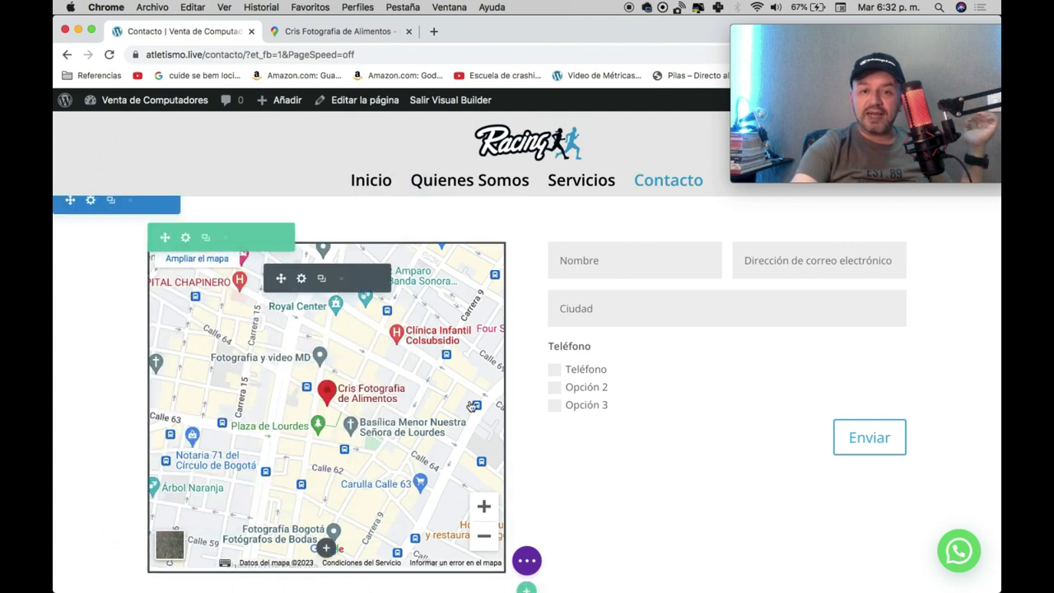
Step: Save the Contacto page from the builder's bottom settings bar
click(527, 560)
click(527, 561)
click(527, 561)
click(528, 561)
scroll(529, 562, up, 5)
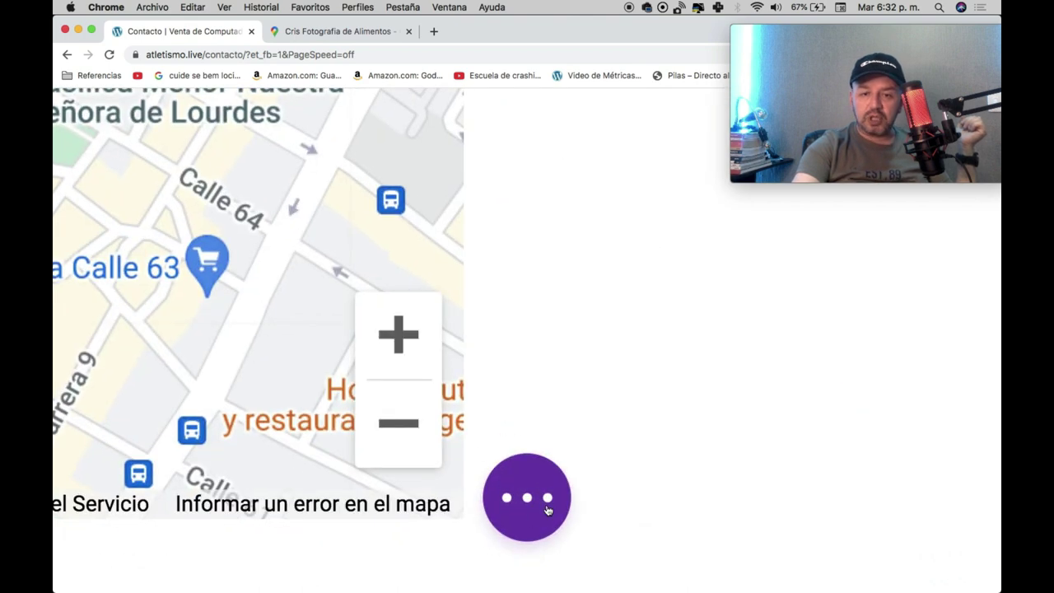
scroll(548, 511, down, 5)
click(527, 560)
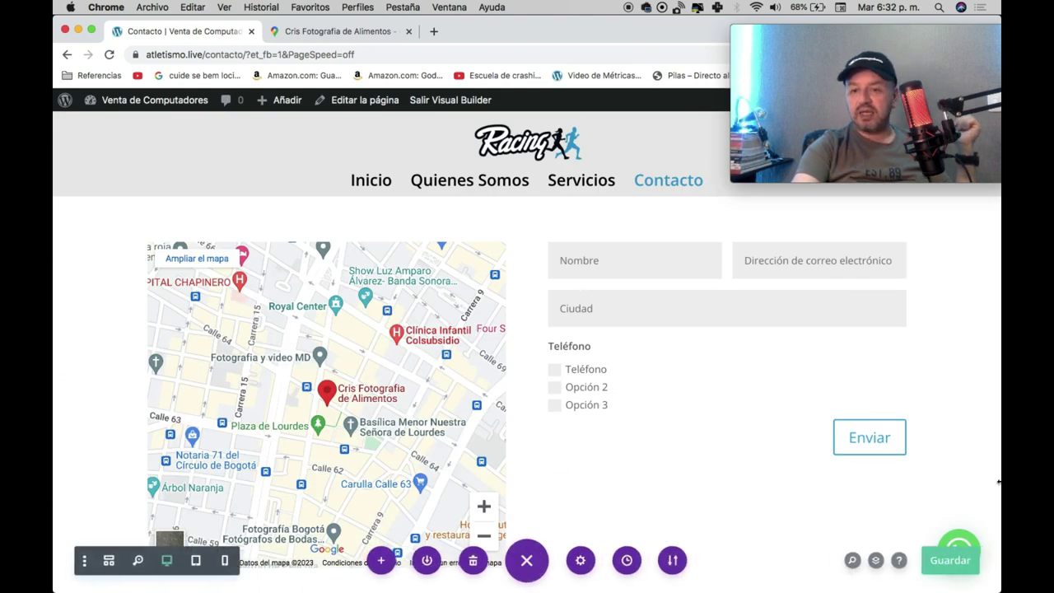
click(952, 560)
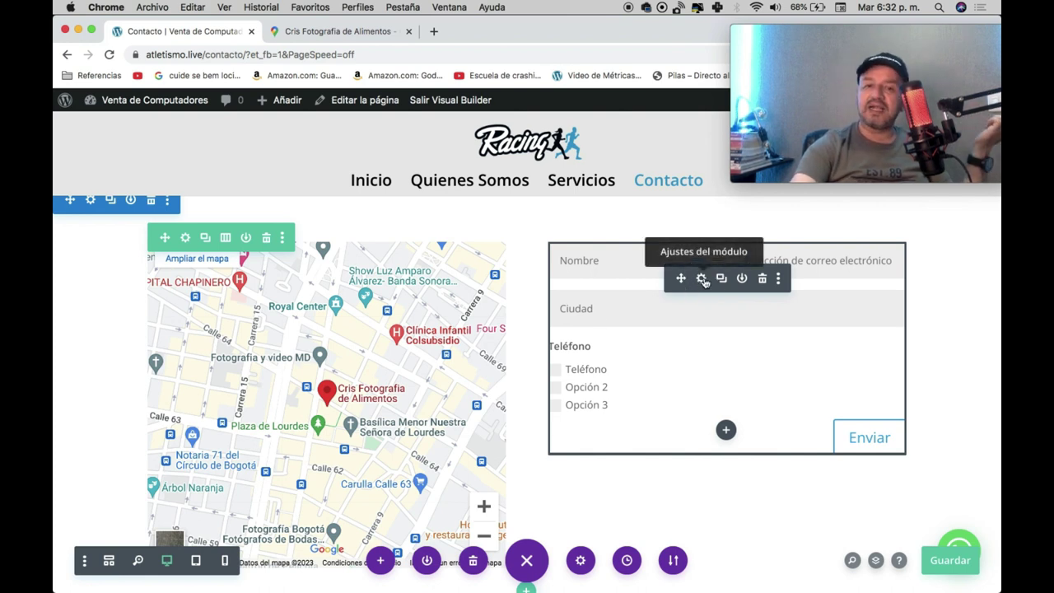
Step: Reopen the contact form module's settings and expand its Correo electrónico section
click(702, 279)
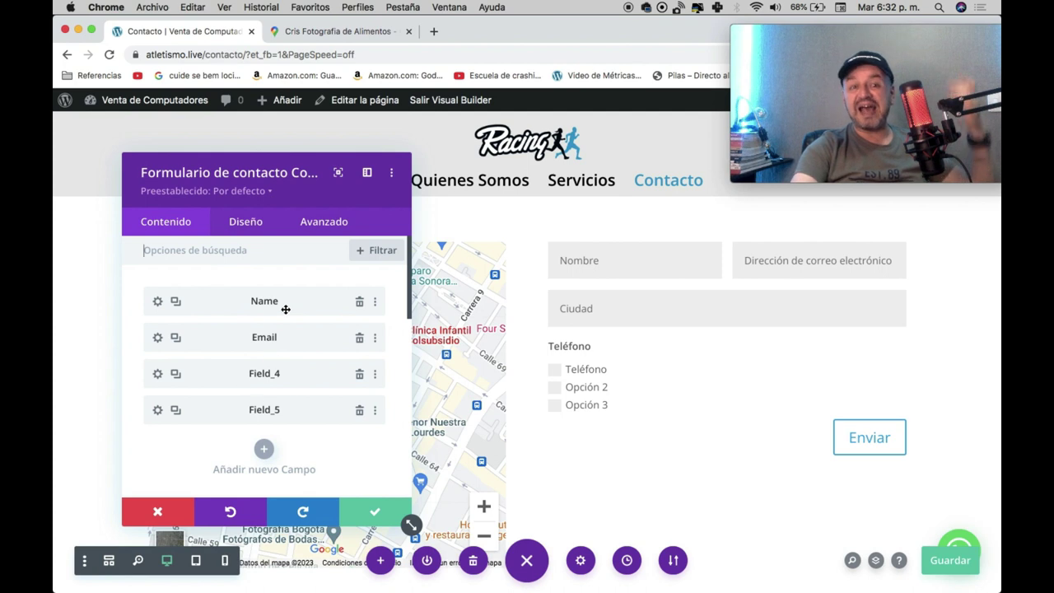
scroll(266, 426, down, 6)
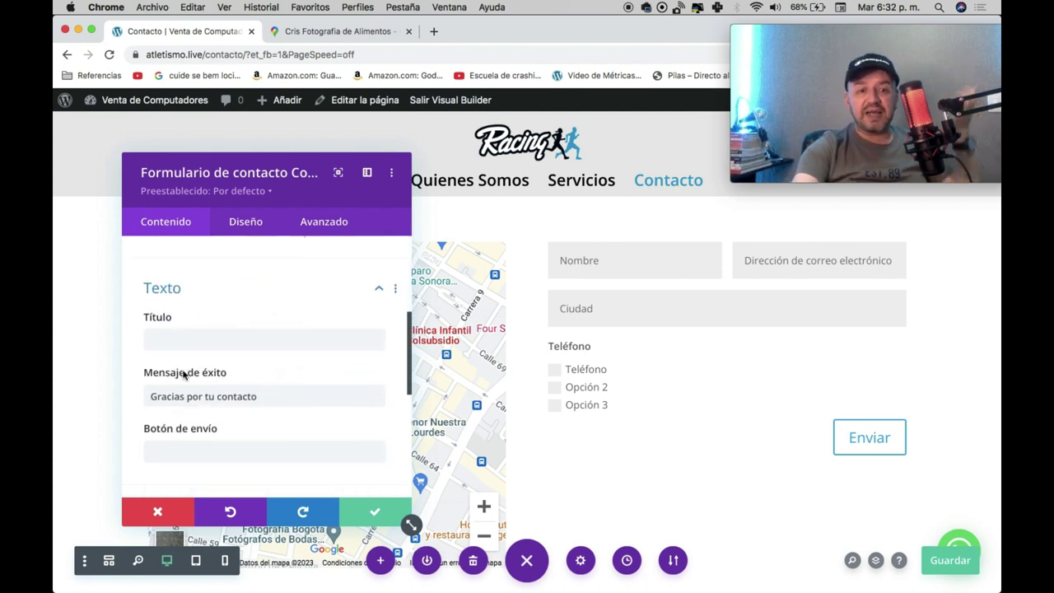
scroll(184, 375, down, 5)
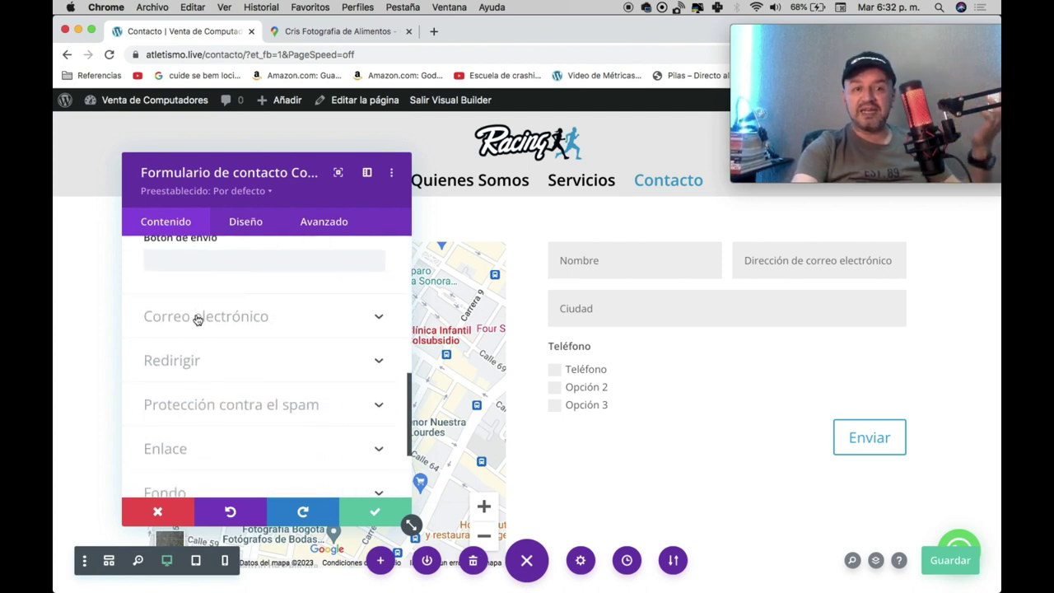
click(197, 318)
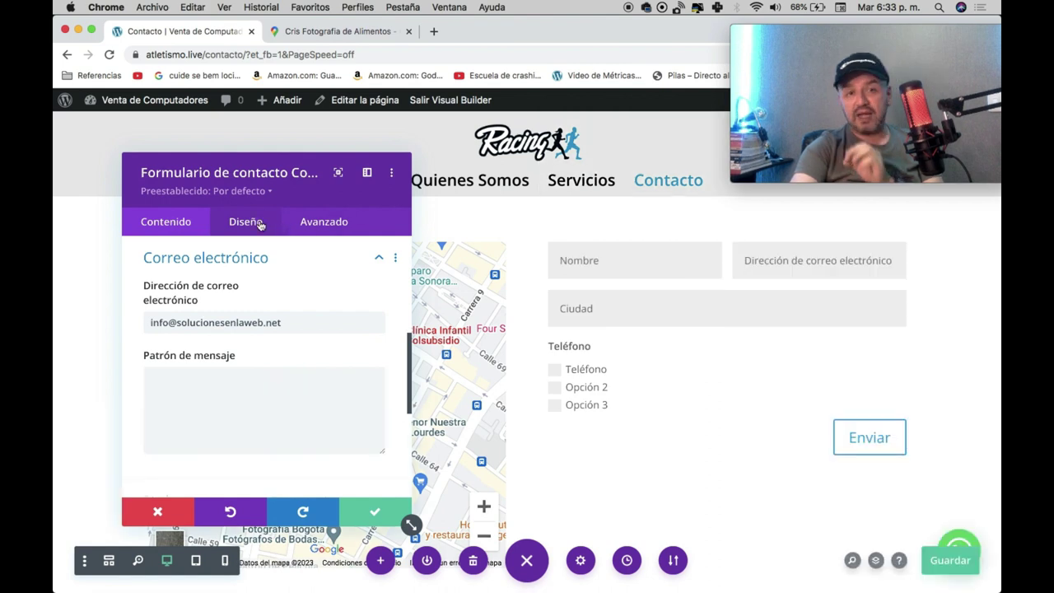
Step: Turn on custom styles for the Enviar button and set its text colour to blue
click(260, 225)
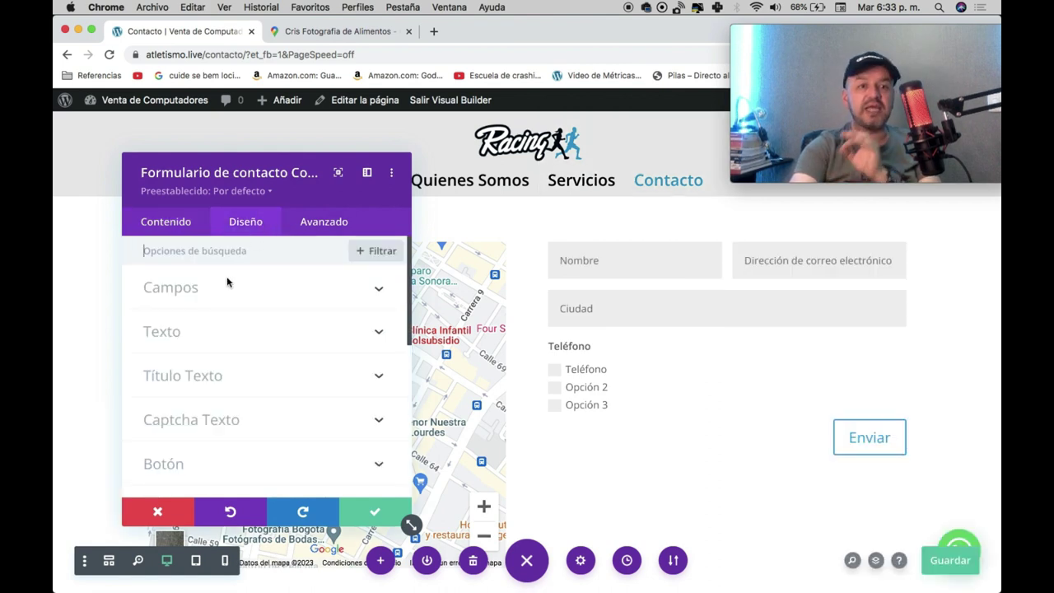
scroll(192, 368, down, 3)
click(185, 397)
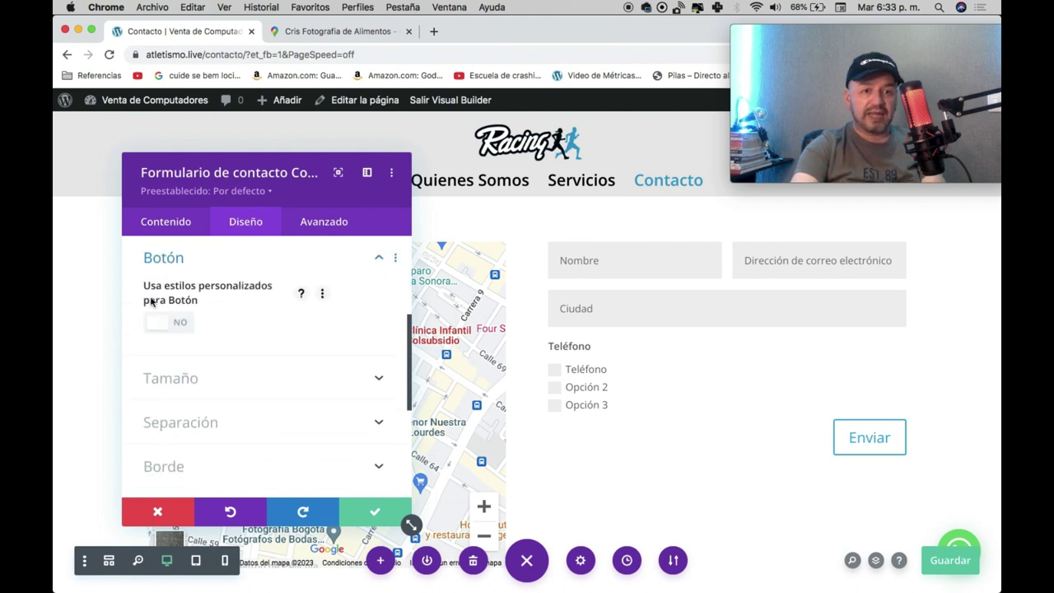
click(188, 324)
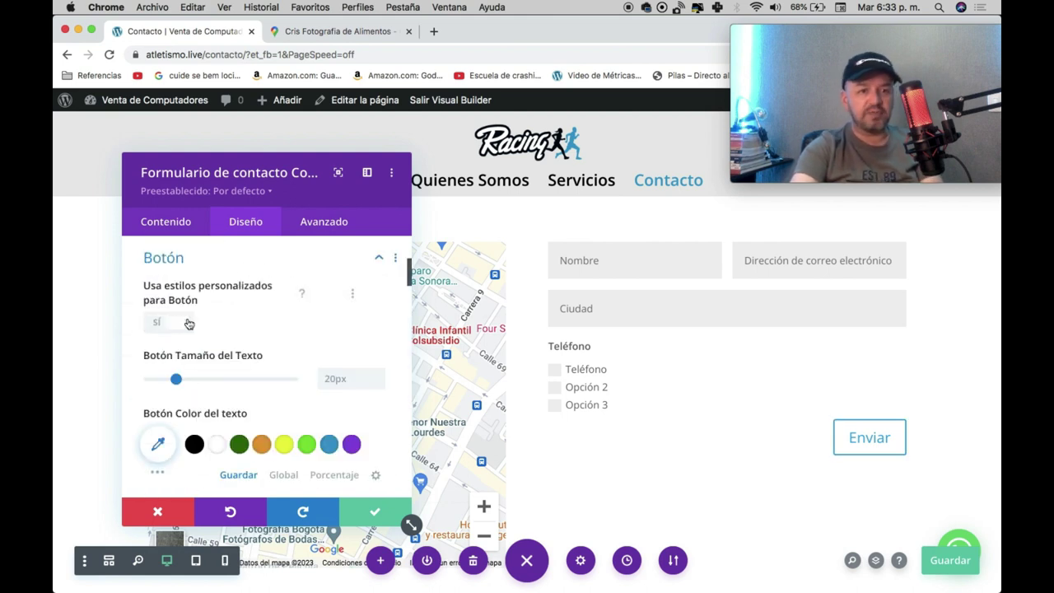
drag(228, 371, 198, 378)
scroll(203, 378, down, 2)
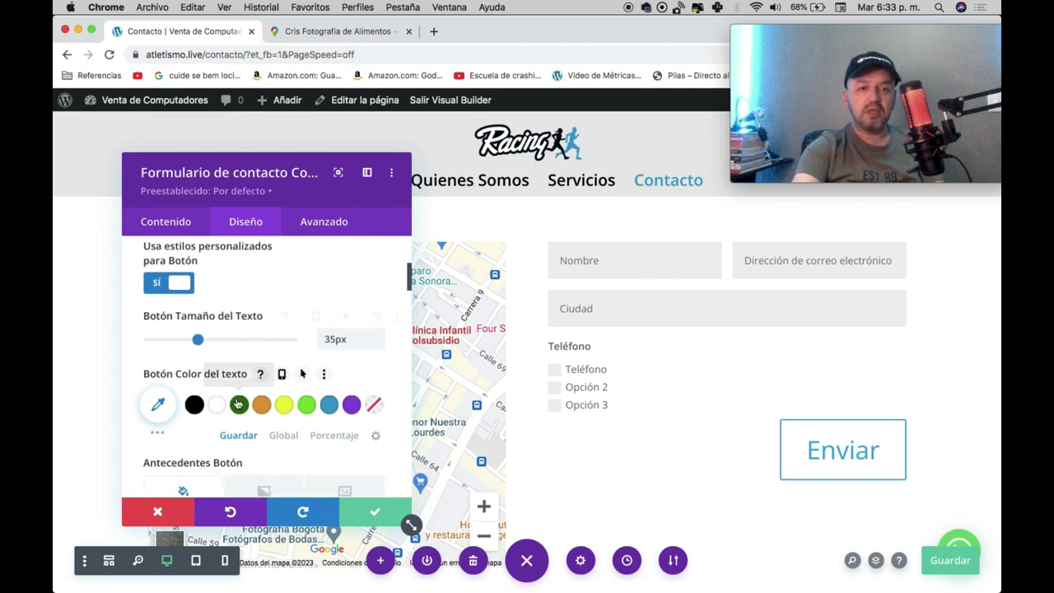
click(281, 406)
click(355, 409)
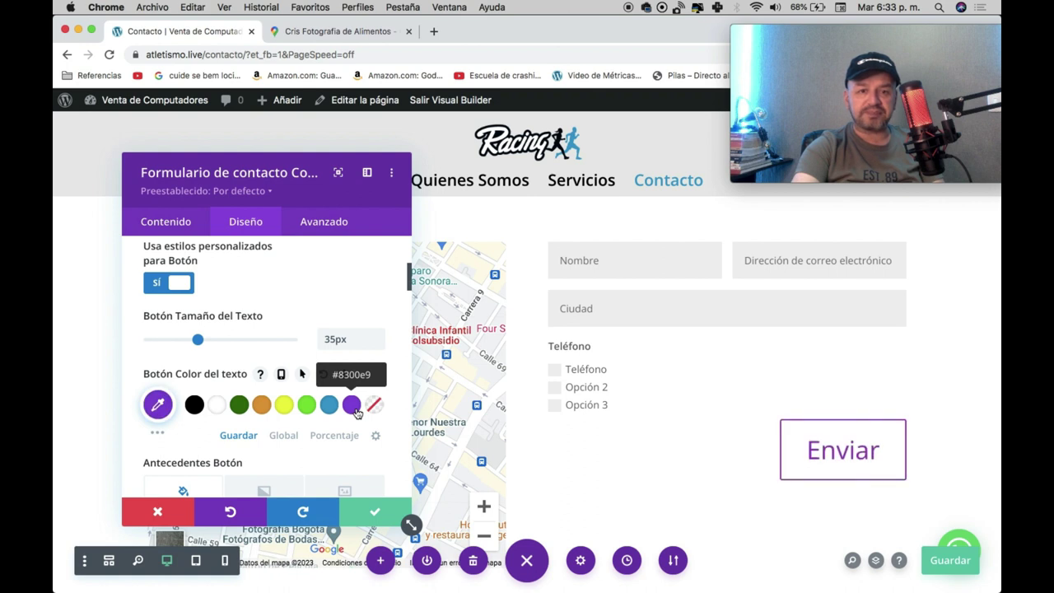
click(328, 408)
Step: Give the Enviar button a black background and reduce its text size to 20px
scroll(264, 379, down, 5)
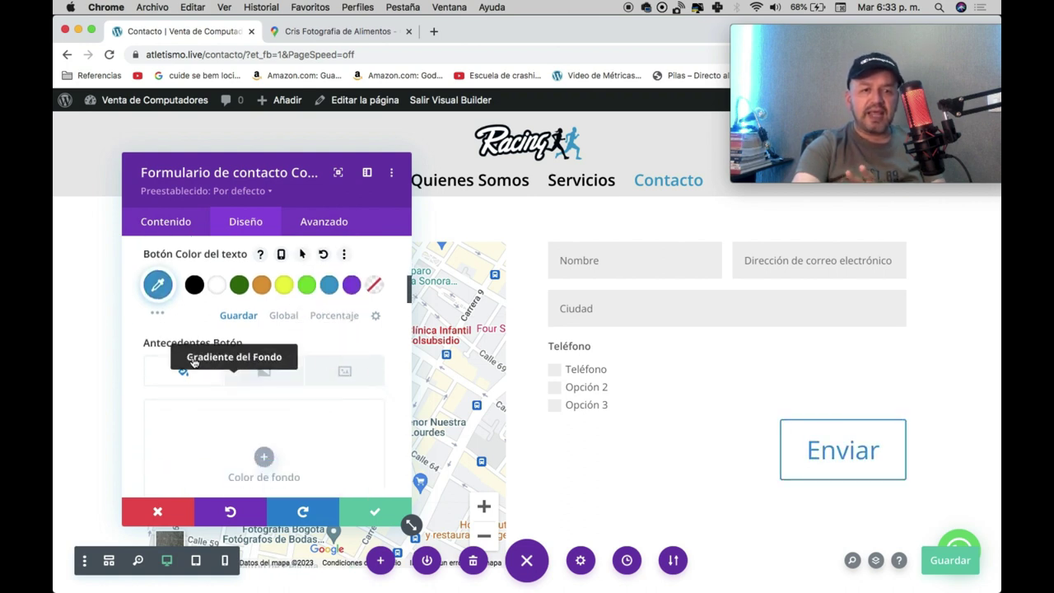
scroll(264, 395, up, 2)
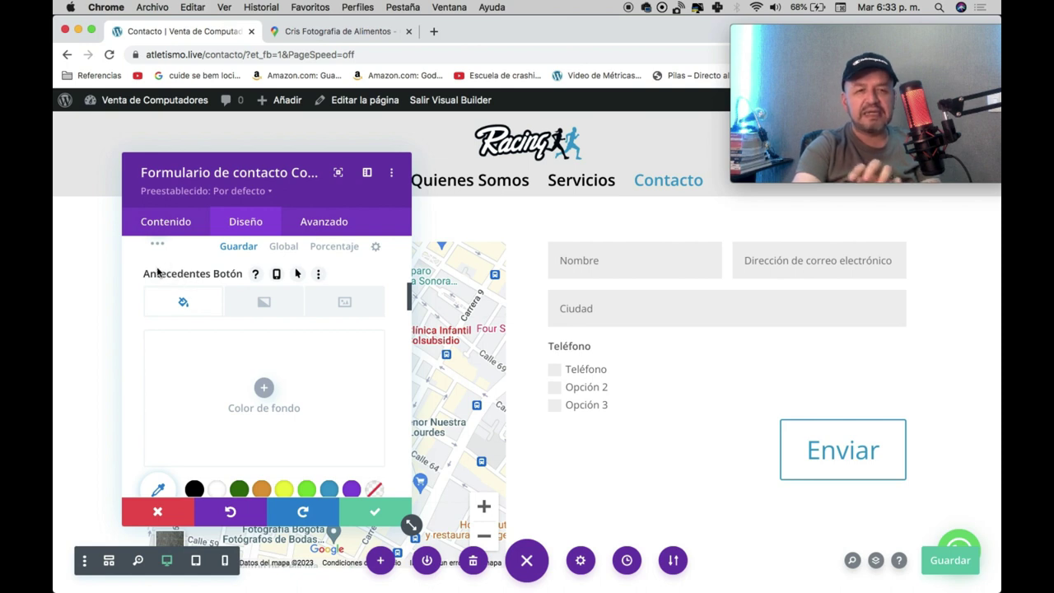
scroll(293, 435, down, 1)
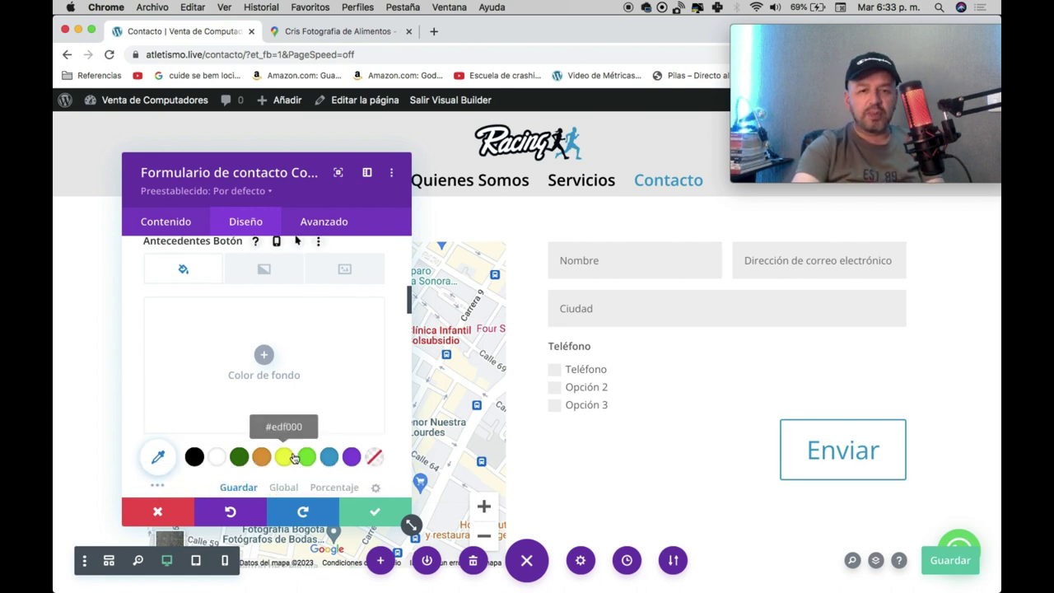
click(289, 458)
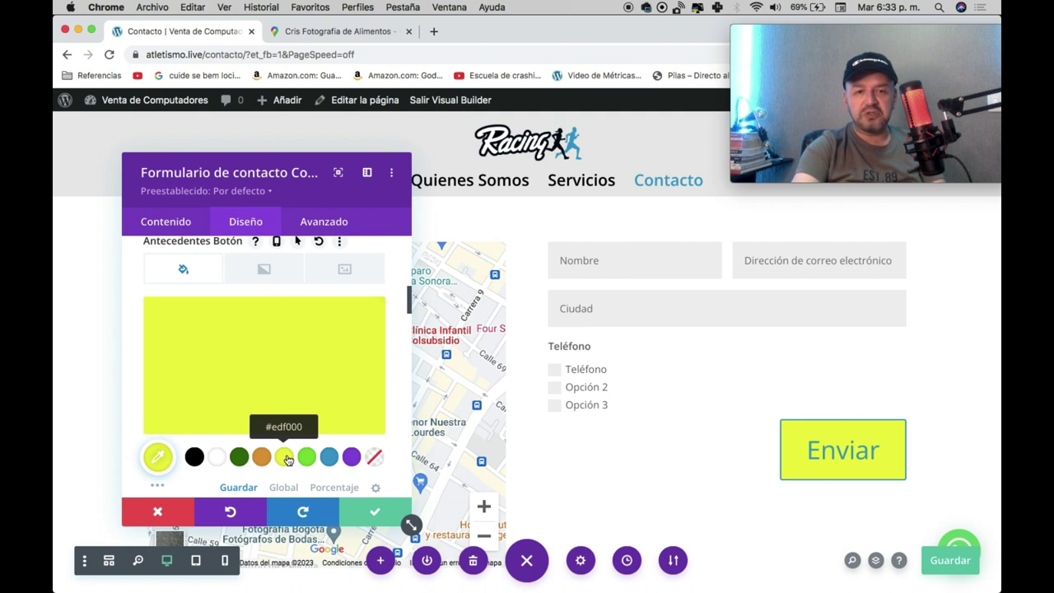
click(194, 458)
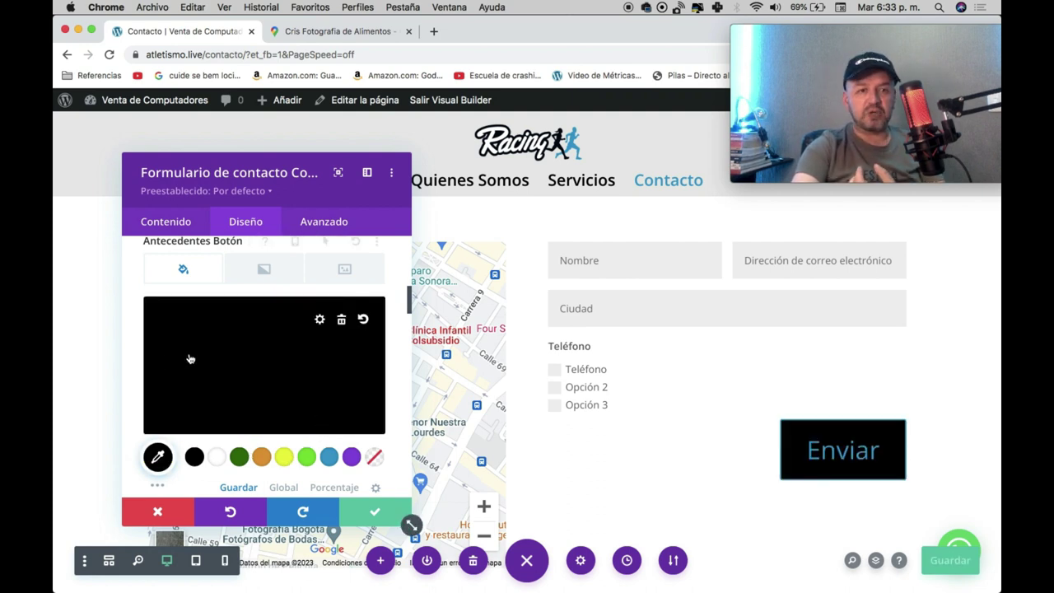
scroll(128, 331, up, 5)
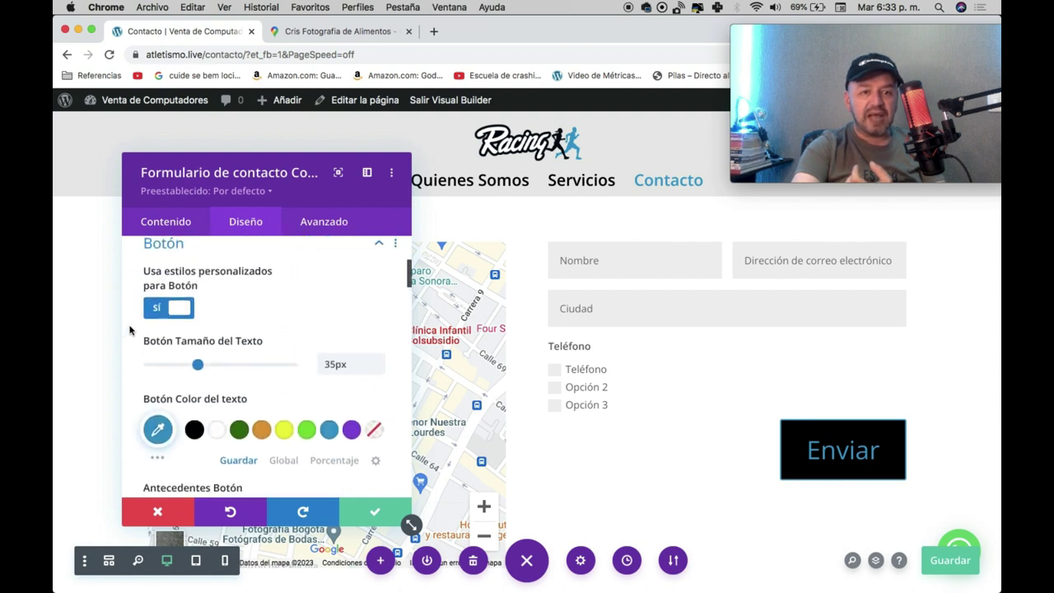
drag(197, 365, 184, 365)
scroll(183, 367, down, 4)
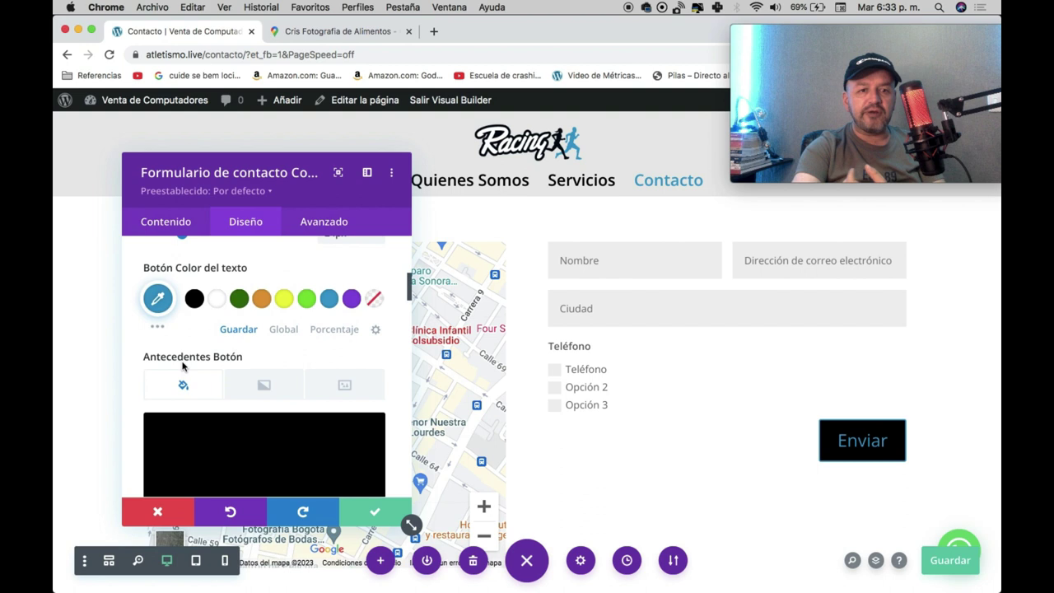
Step: Give the Enviar button an 8px orange border and close the contact form settings
scroll(182, 366, down, 1)
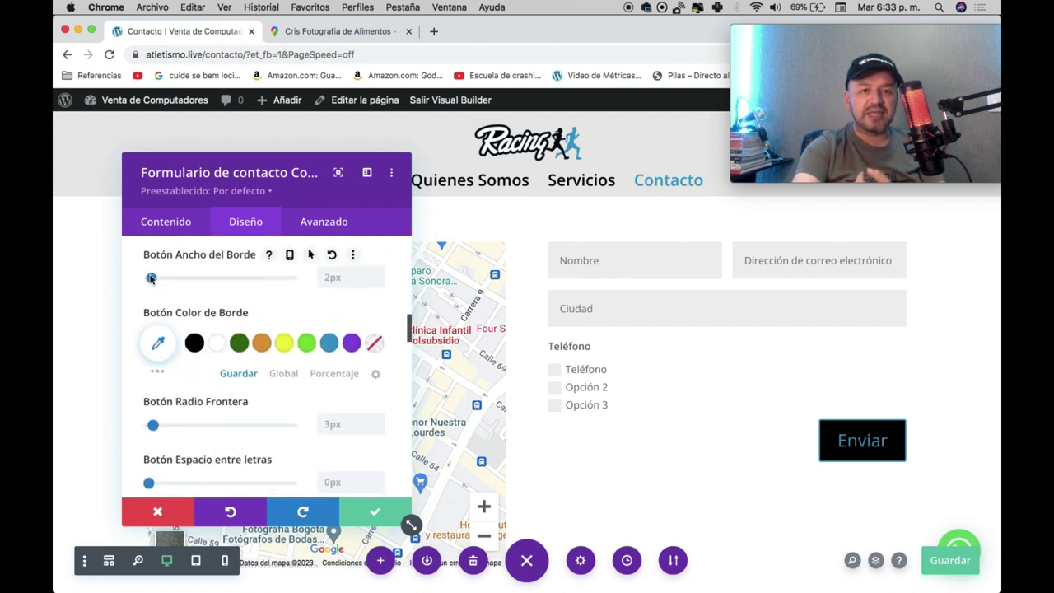
drag(184, 279, 160, 281)
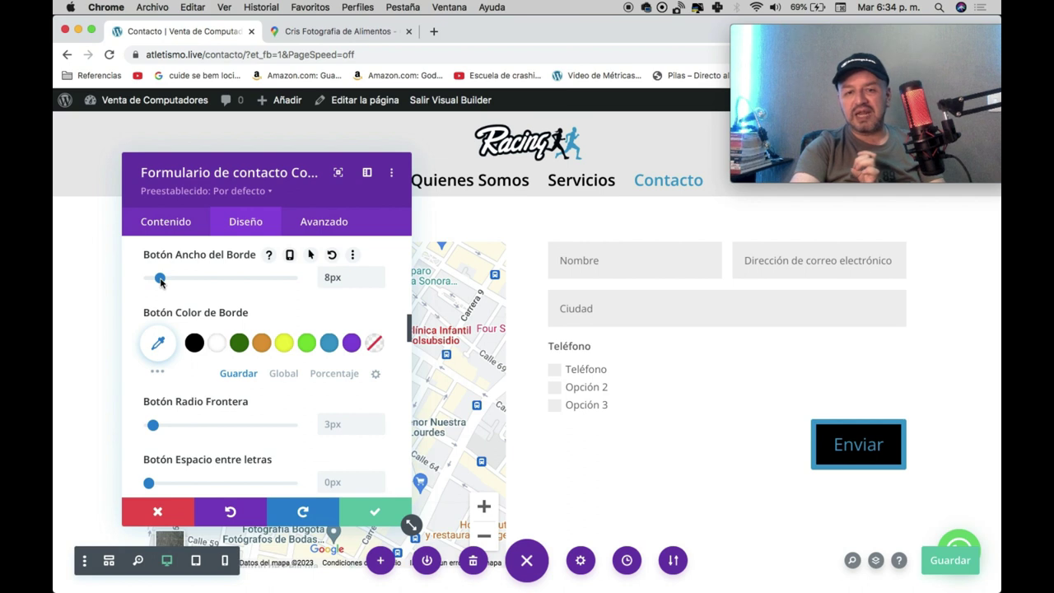
click(262, 344)
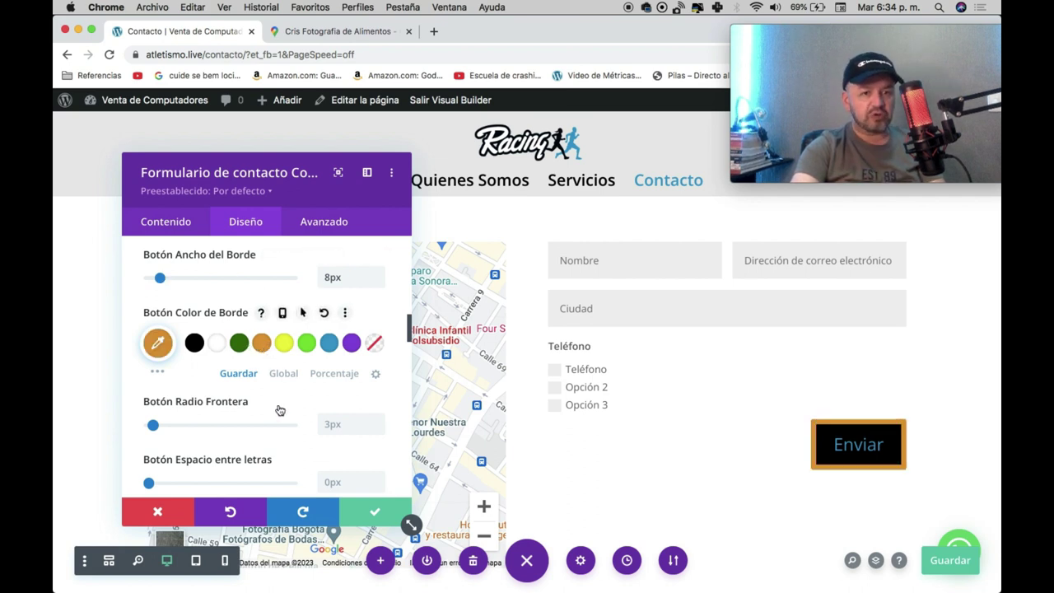
scroll(288, 431, down, 10)
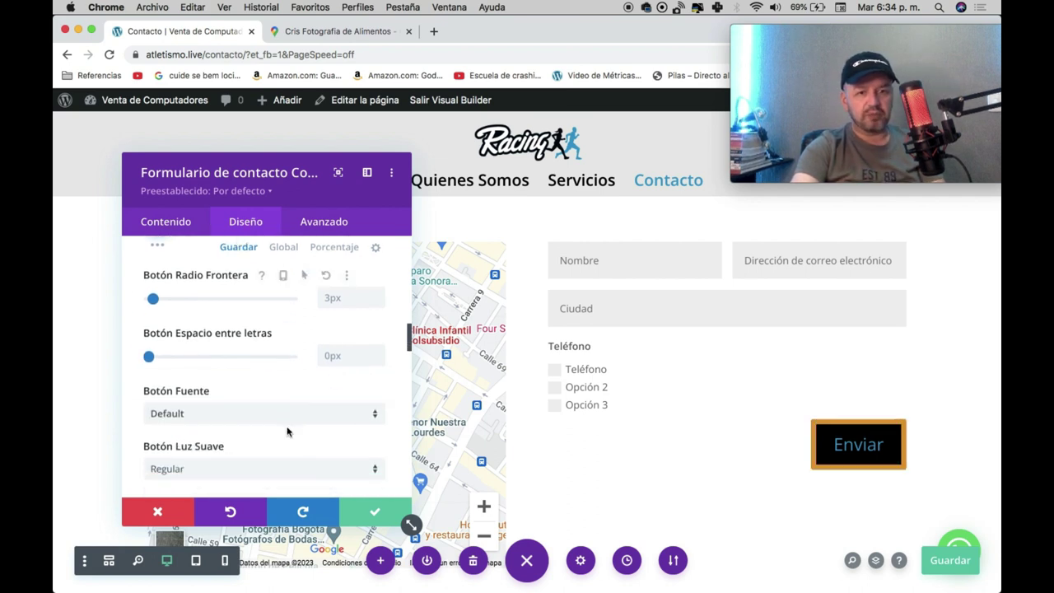
click(373, 516)
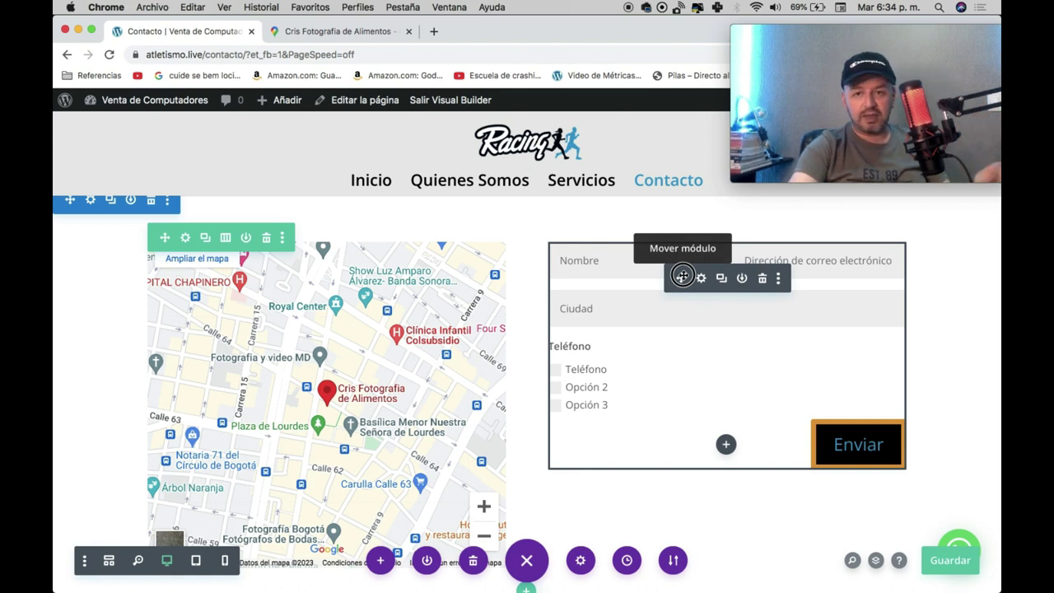
Step: Move the contact form module above the map, then drag the map into the right column
drag(683, 276, 397, 250)
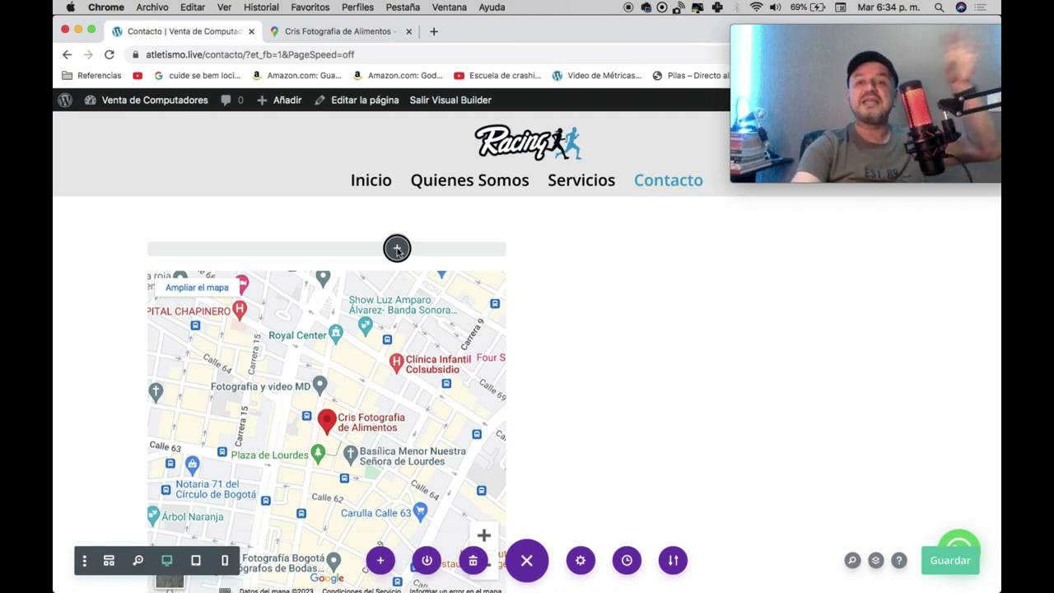
drag(397, 250, 397, 252)
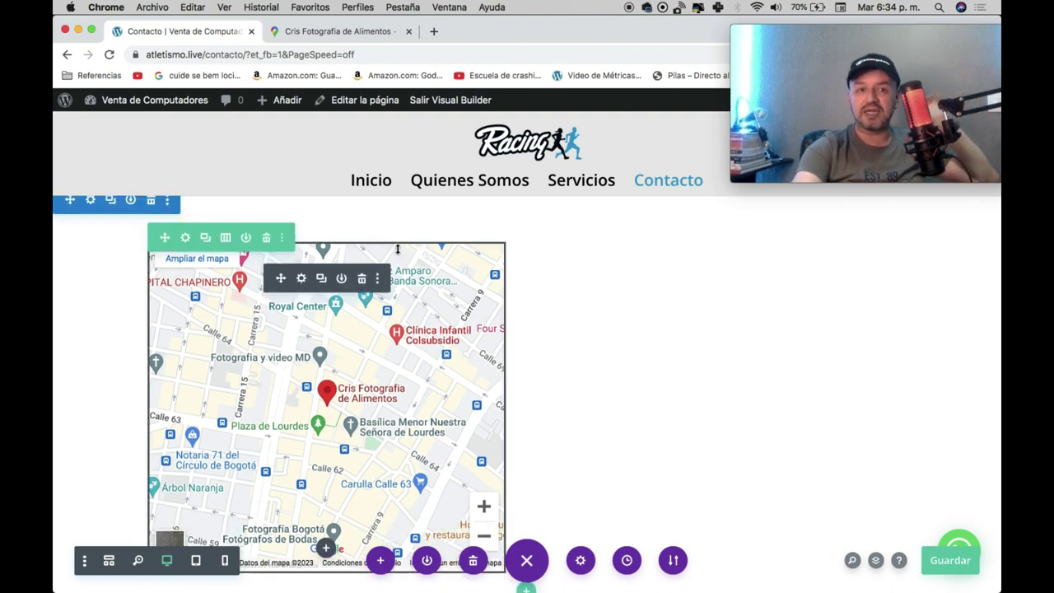
scroll(397, 250, down, 4)
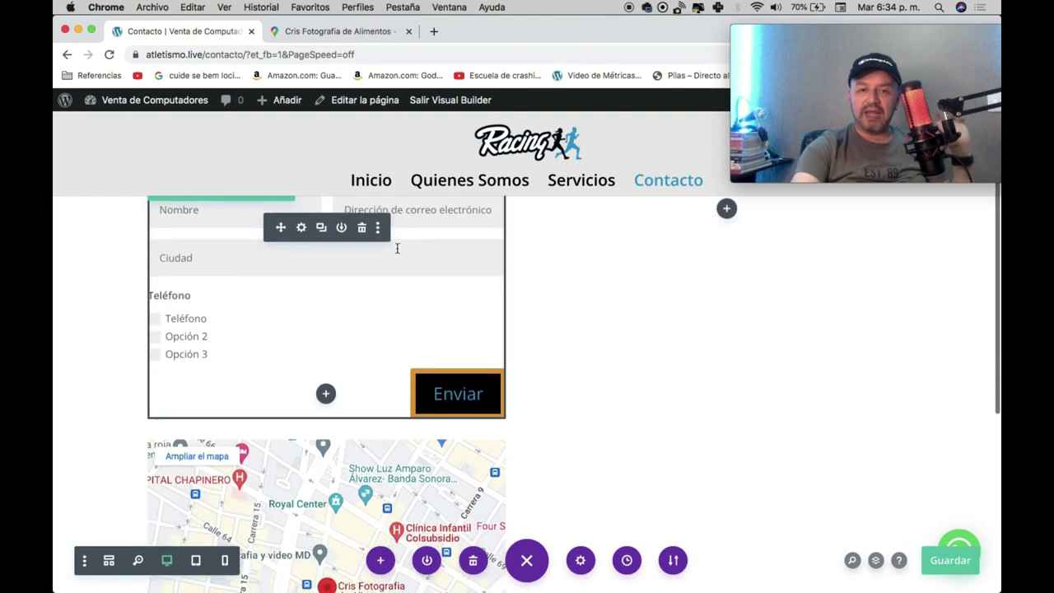
scroll(395, 247, up, 1)
mouse_move(272, 424)
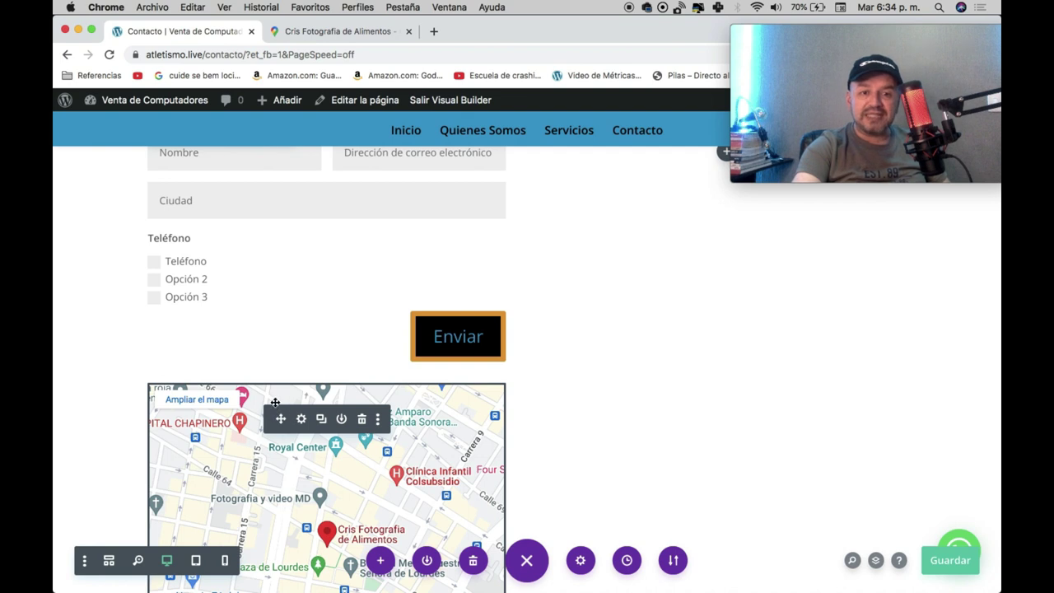
drag(280, 417, 730, 277)
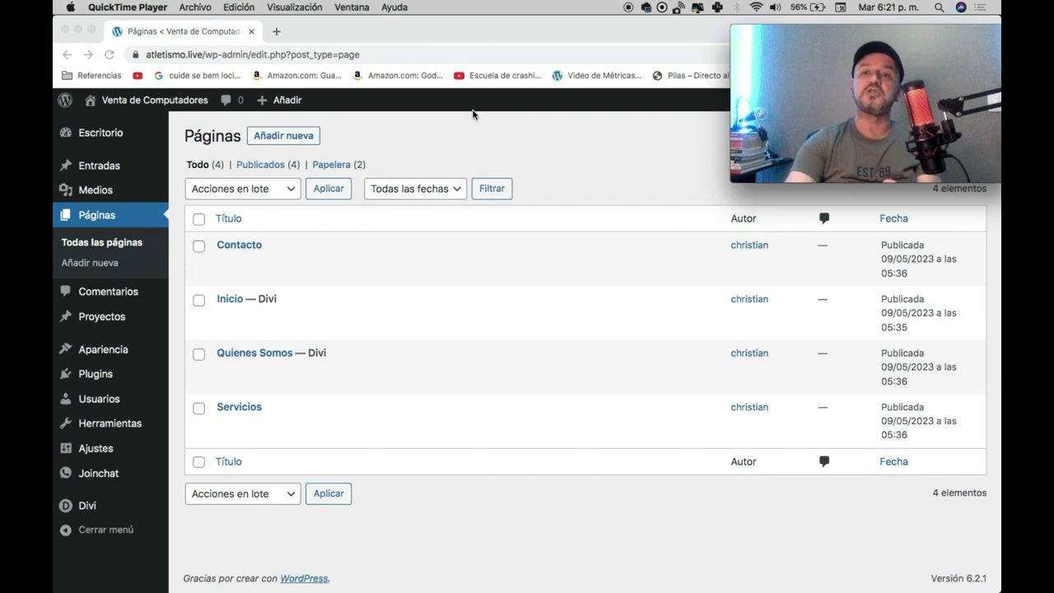
Step: Rebuild the Contacto page in Divi's Visual Builder from scratch with a two-column row
click(230, 257)
click(467, 266)
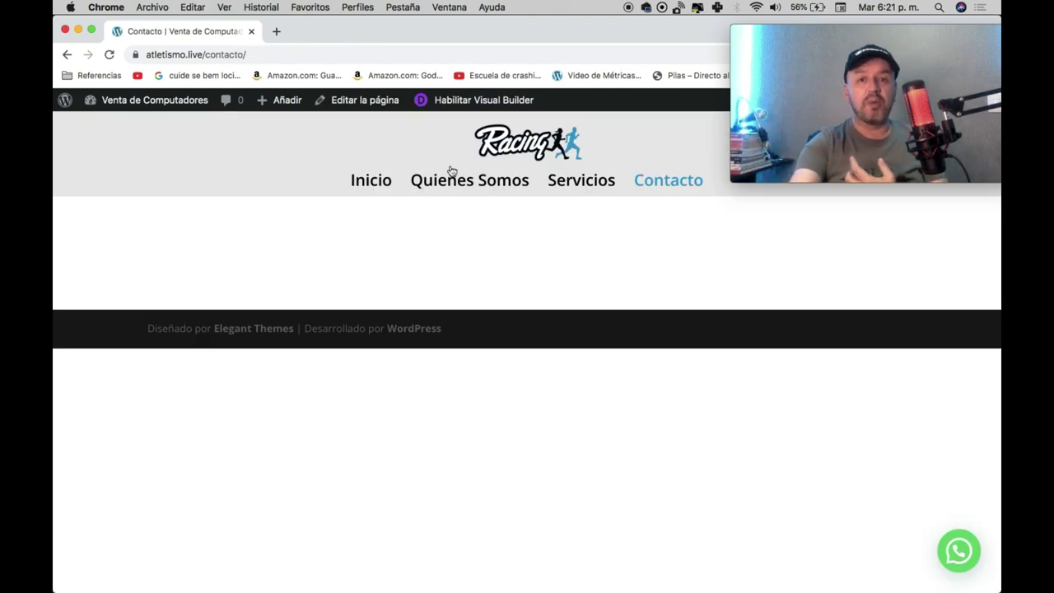
click(462, 101)
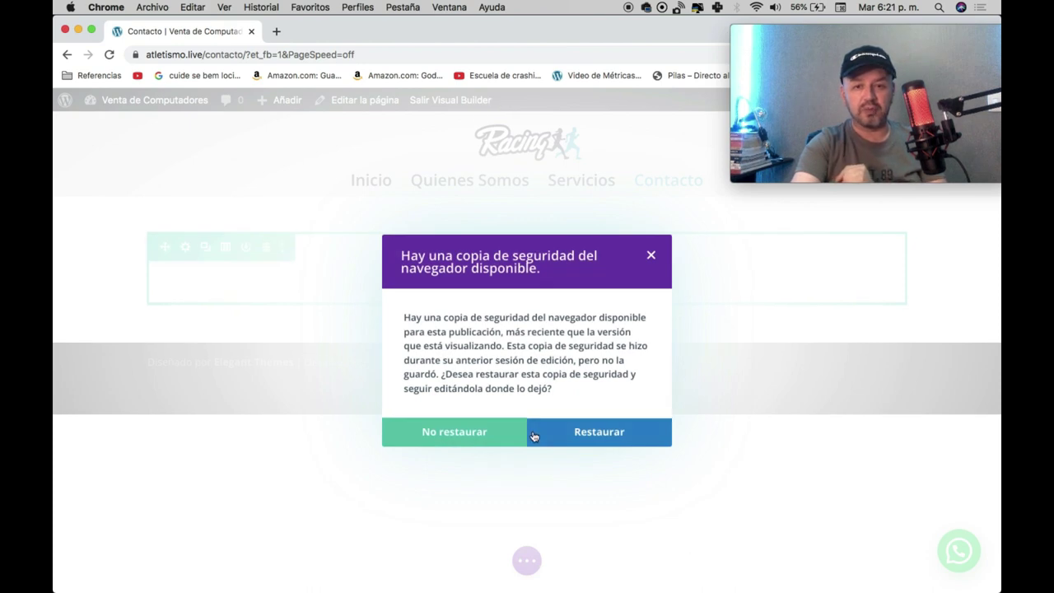
click(481, 441)
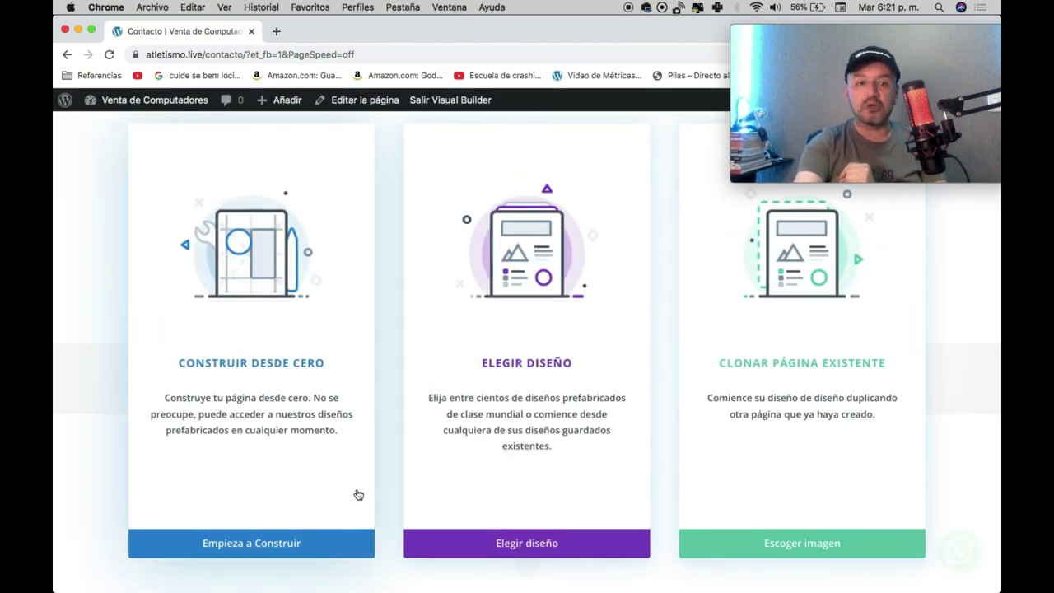
click(255, 541)
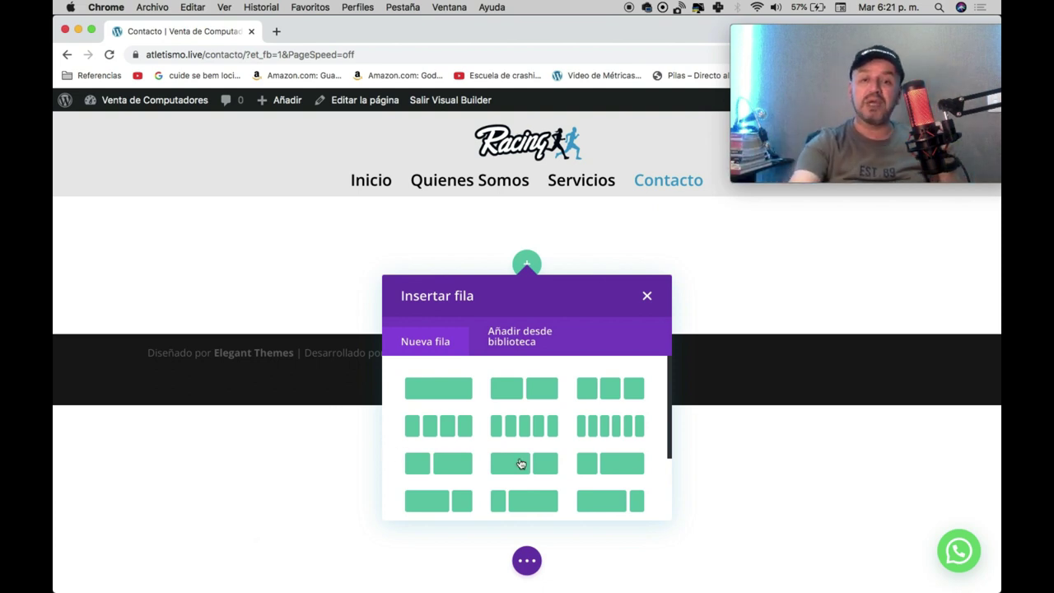
click(533, 393)
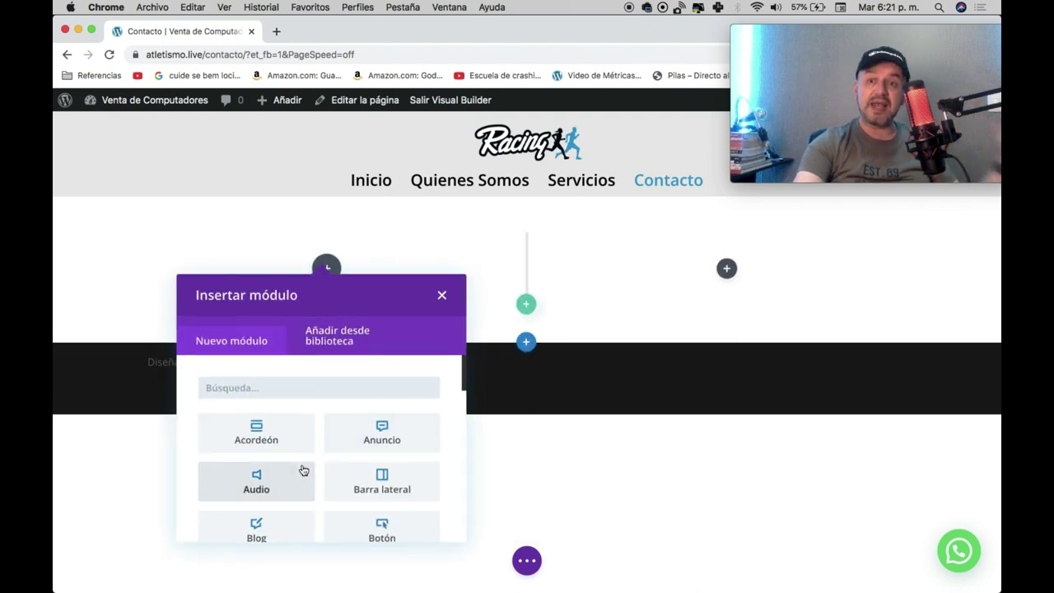
scroll(303, 469, down, 6)
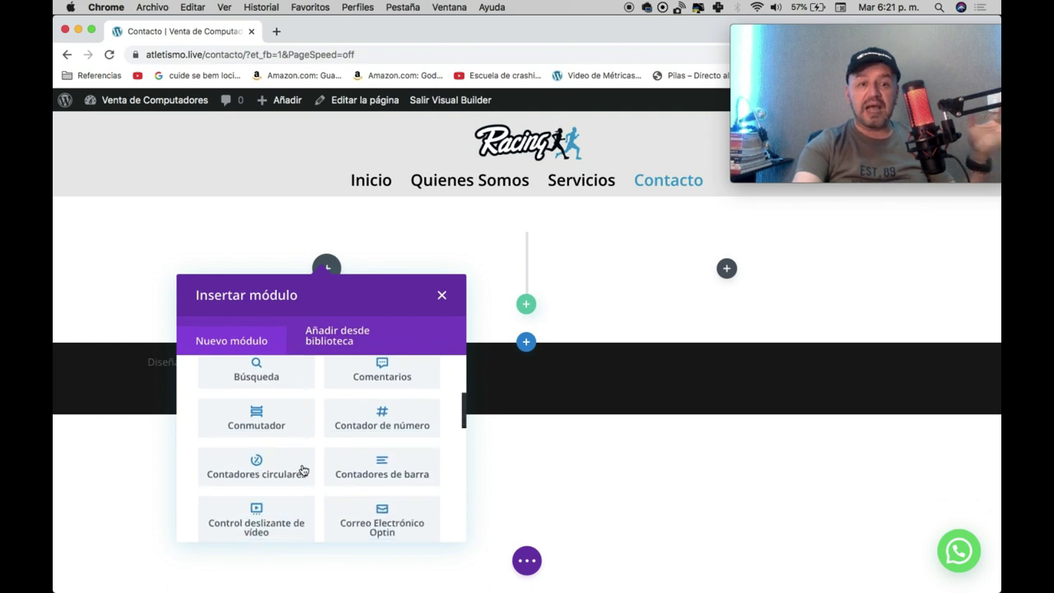
scroll(303, 465, down, 4)
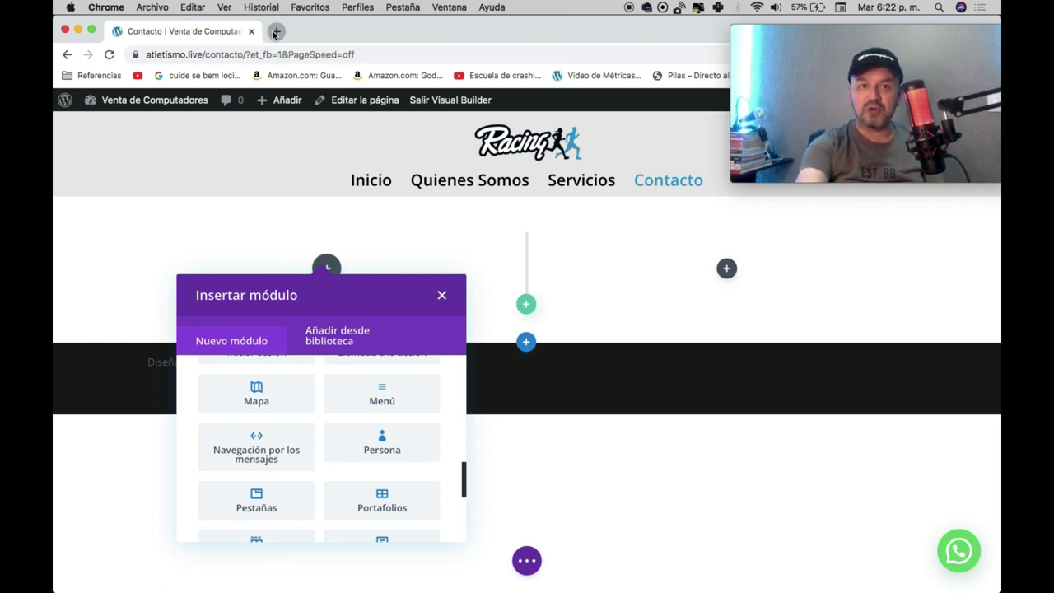
Step: Open Google Maps in a new browser tab
click(276, 32)
text(maps)
key(Return)
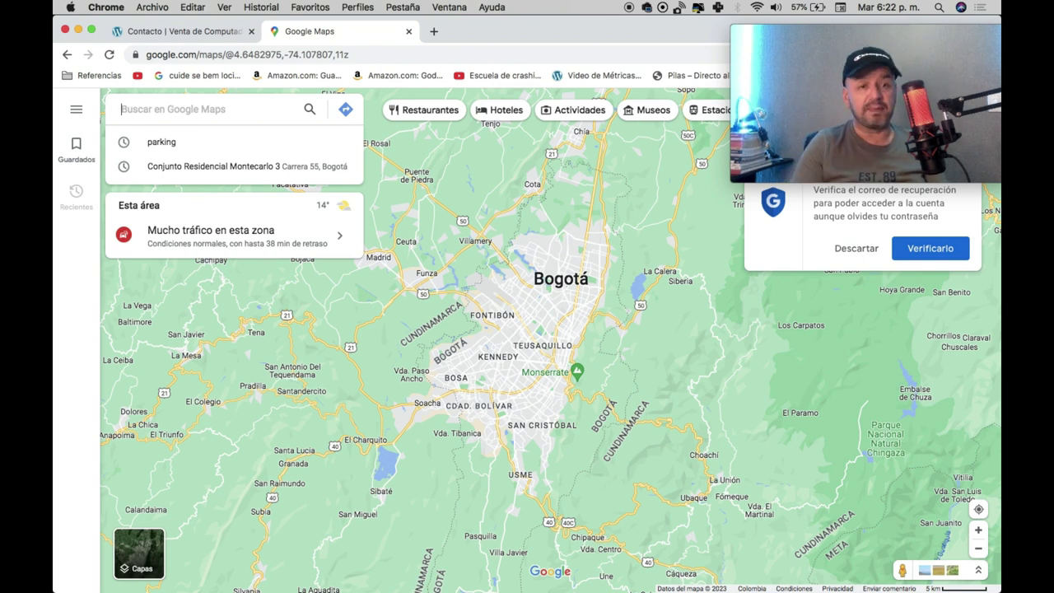
Step: Find Cris Fotografia de Alimentos on Google Maps and open its Compartir dialog
text(cris)
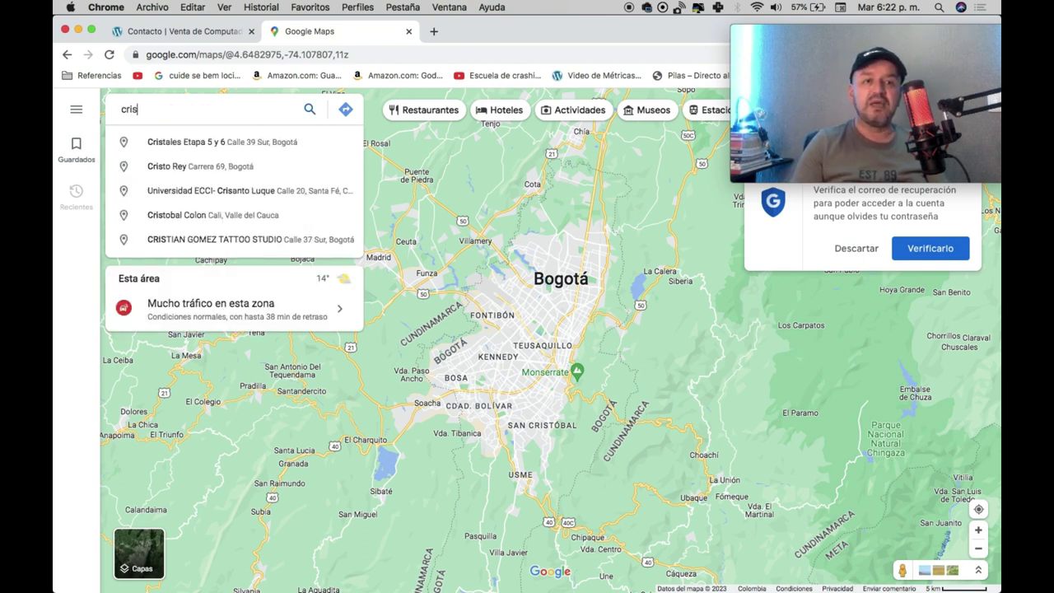
text(food)
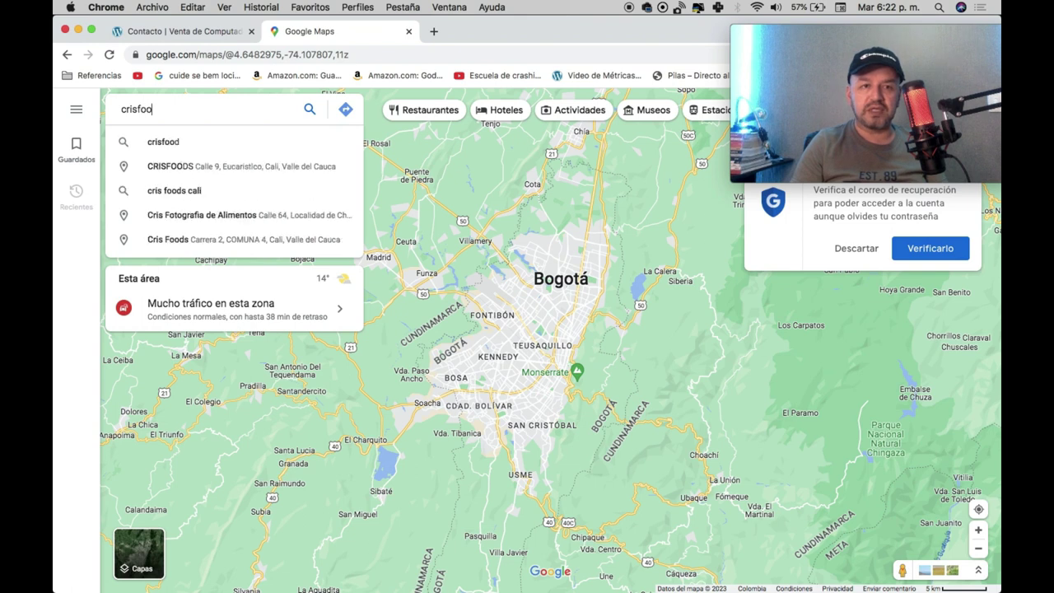
key(Down)
key(Down)
key(Down)
key(Return)
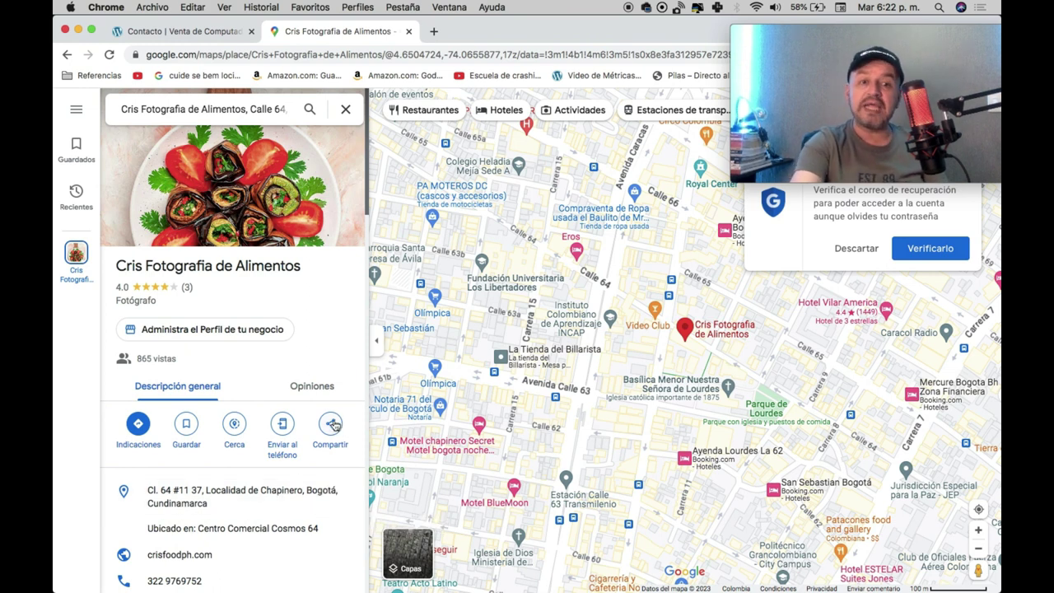
click(332, 424)
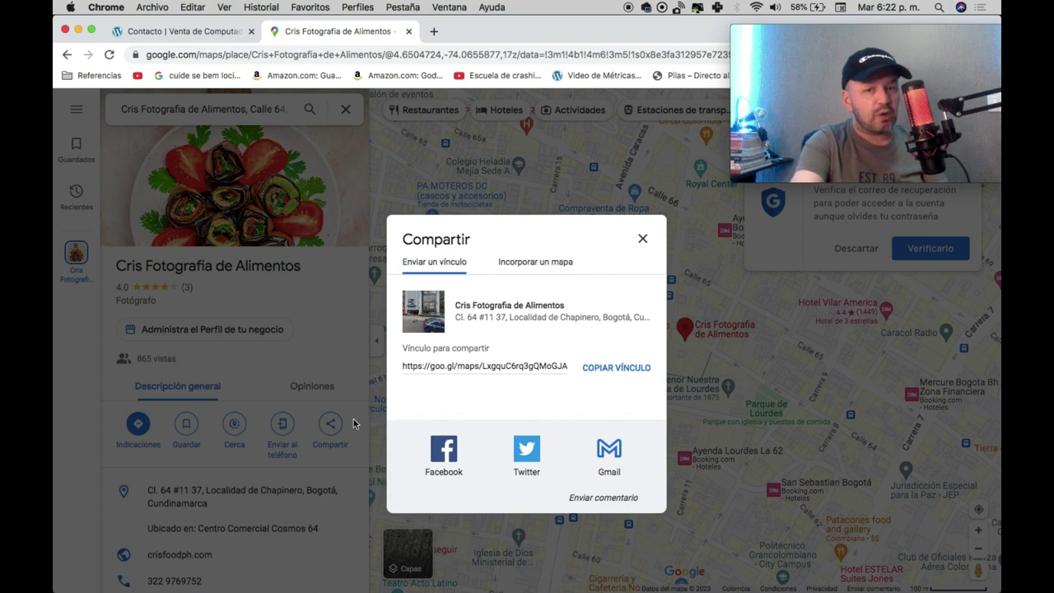
Step: Switch the share dialog to Incorporar un mapa and copy the embed HTML
click(434, 366)
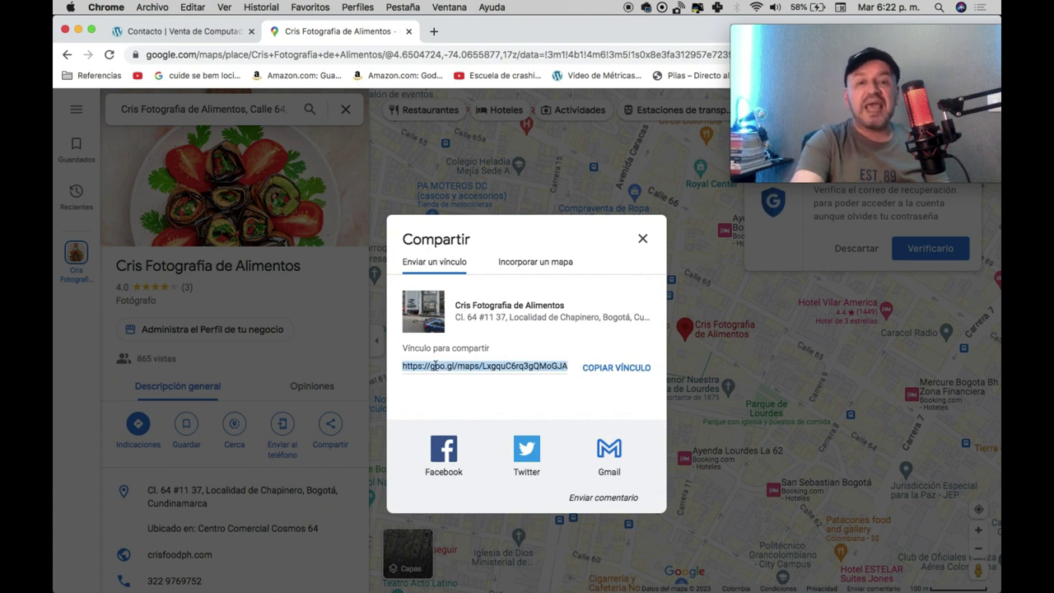
scroll(402, 378, up, 5)
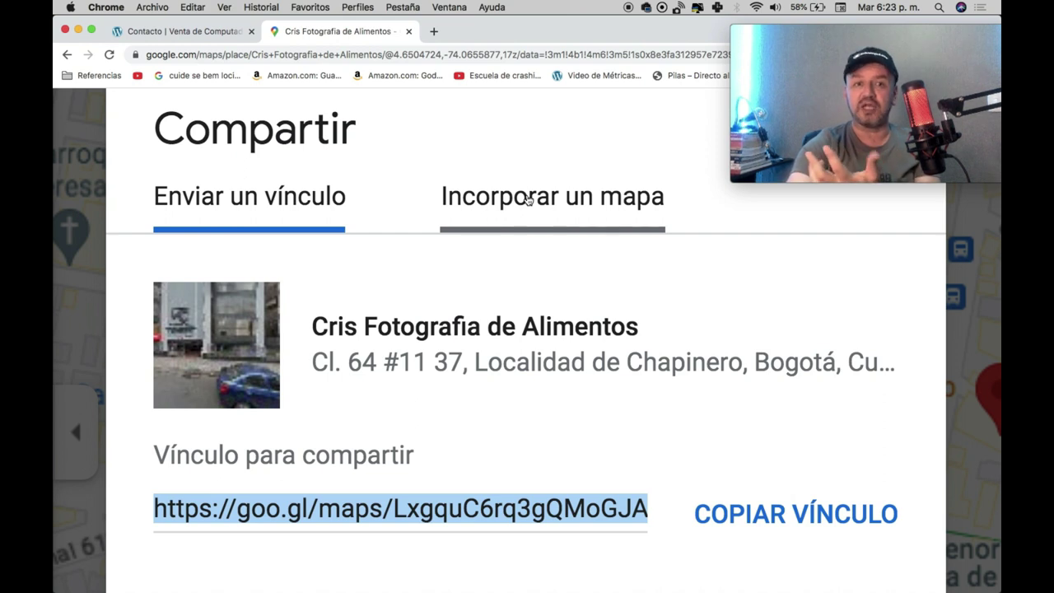
click(528, 199)
key(super+0)
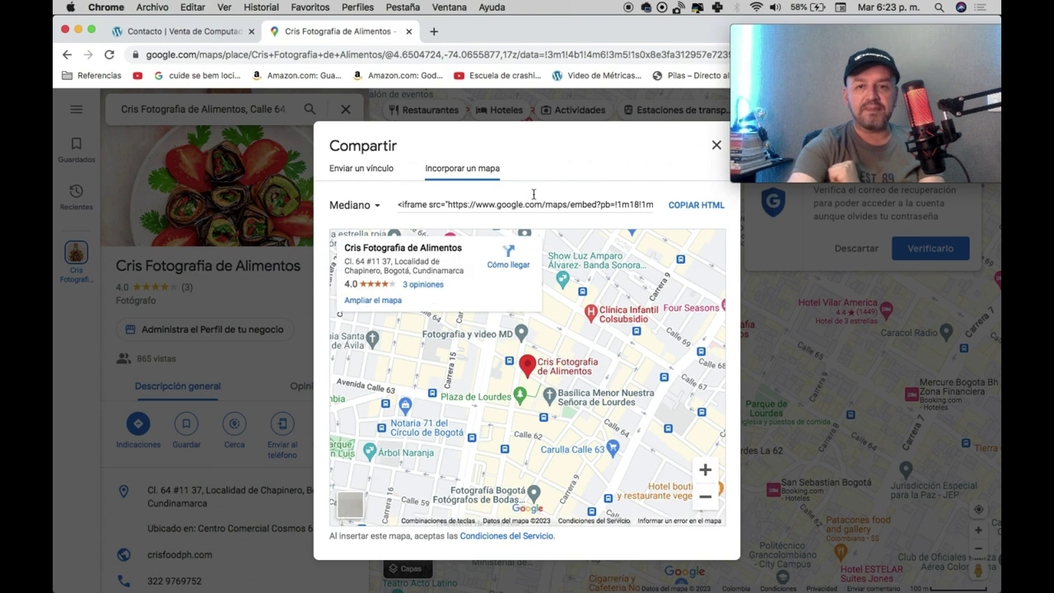
click(674, 205)
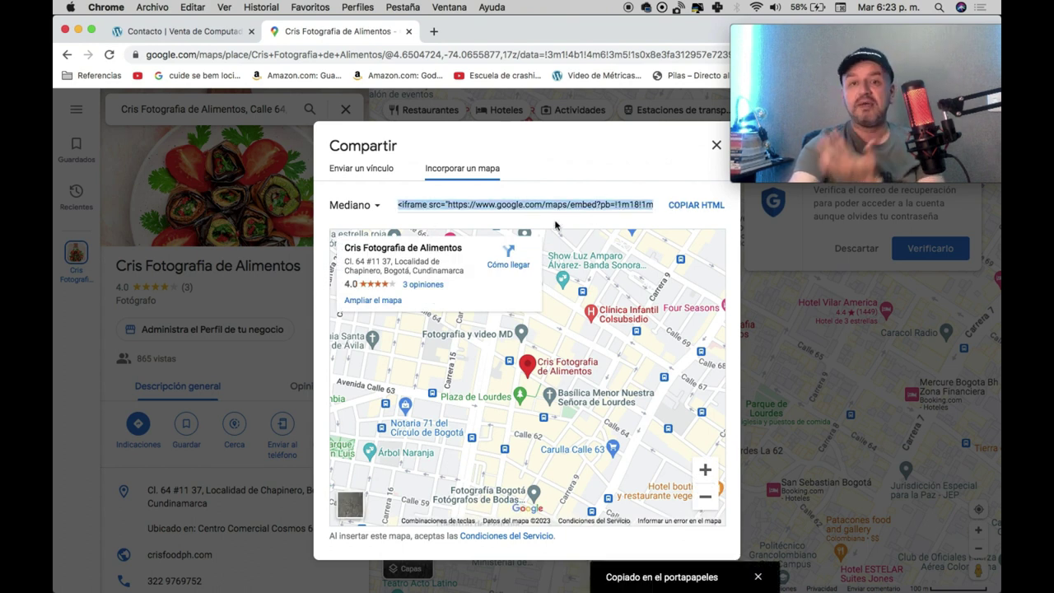
Step: Set the embedded map size to Mediano and copy its HTML
click(369, 206)
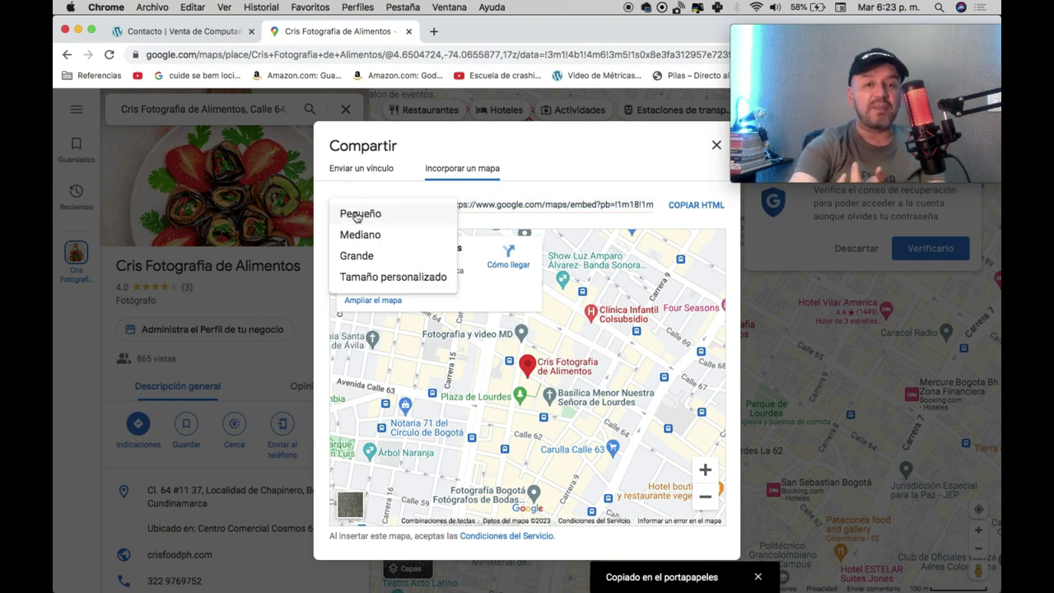
click(356, 215)
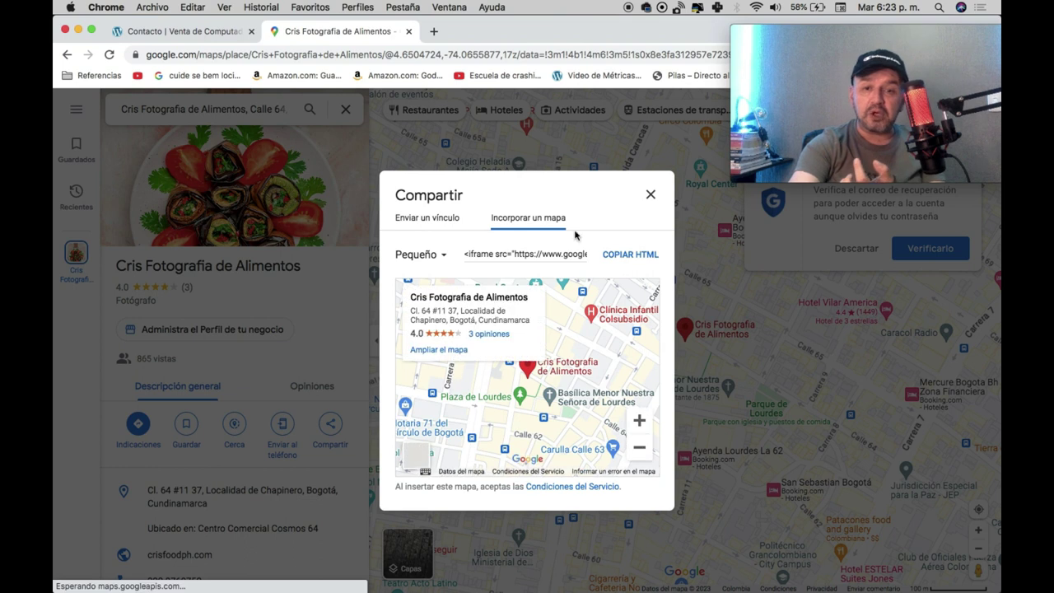
click(430, 258)
click(424, 288)
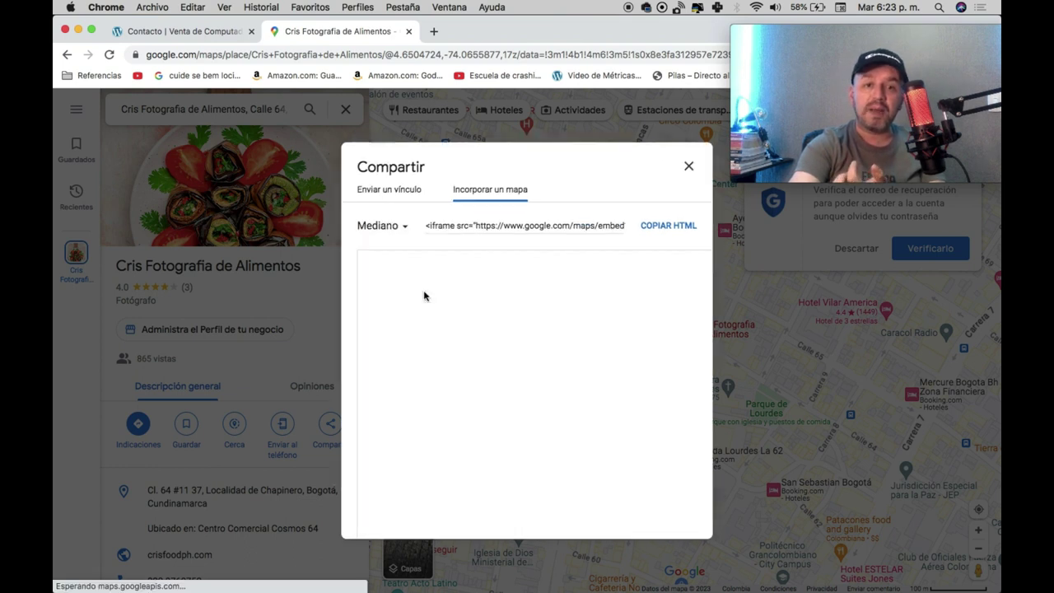
click(354, 205)
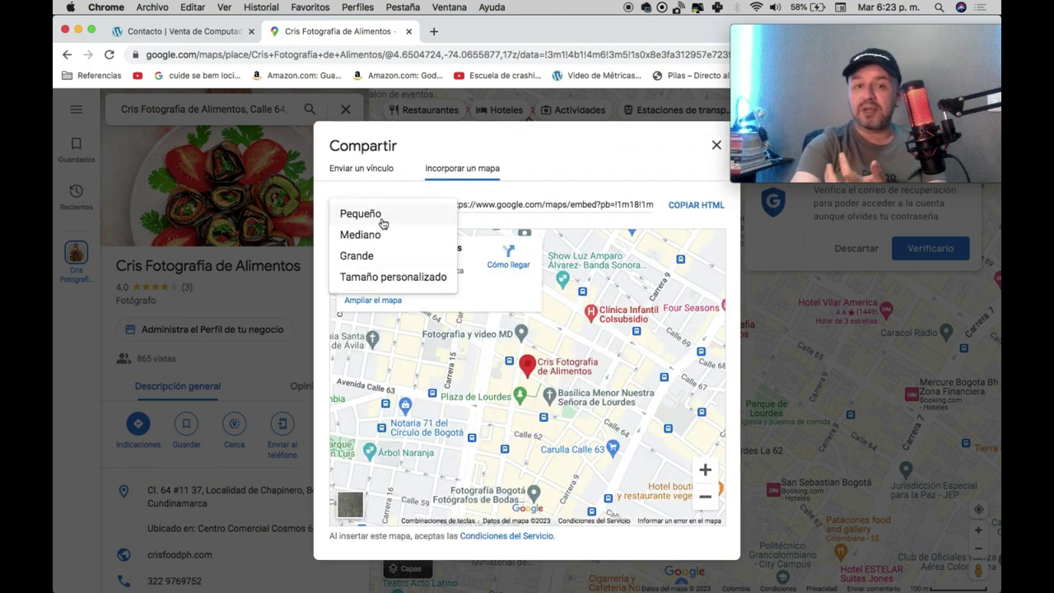
click(690, 203)
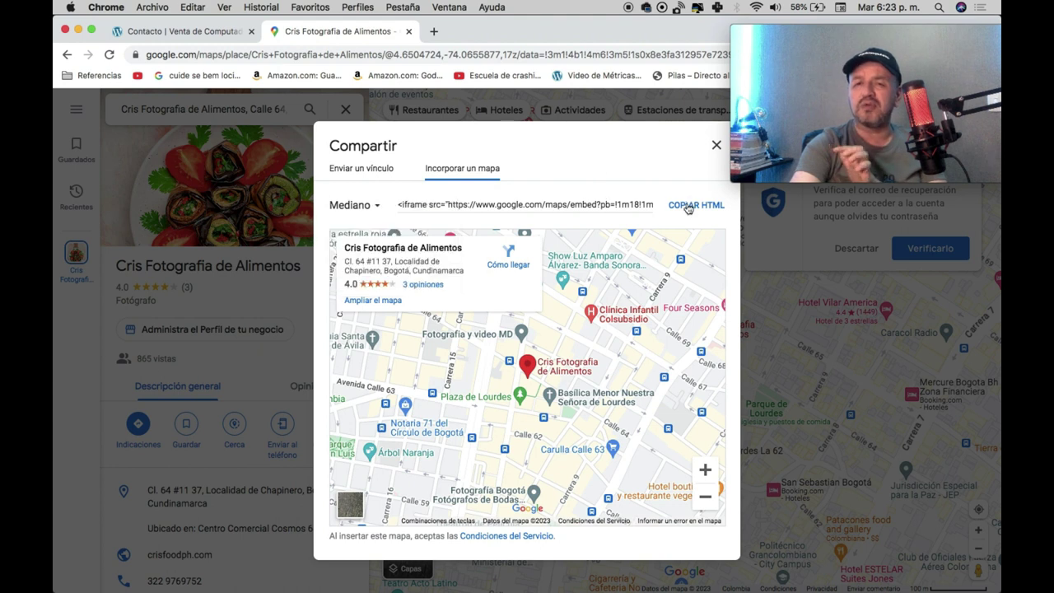
click(688, 211)
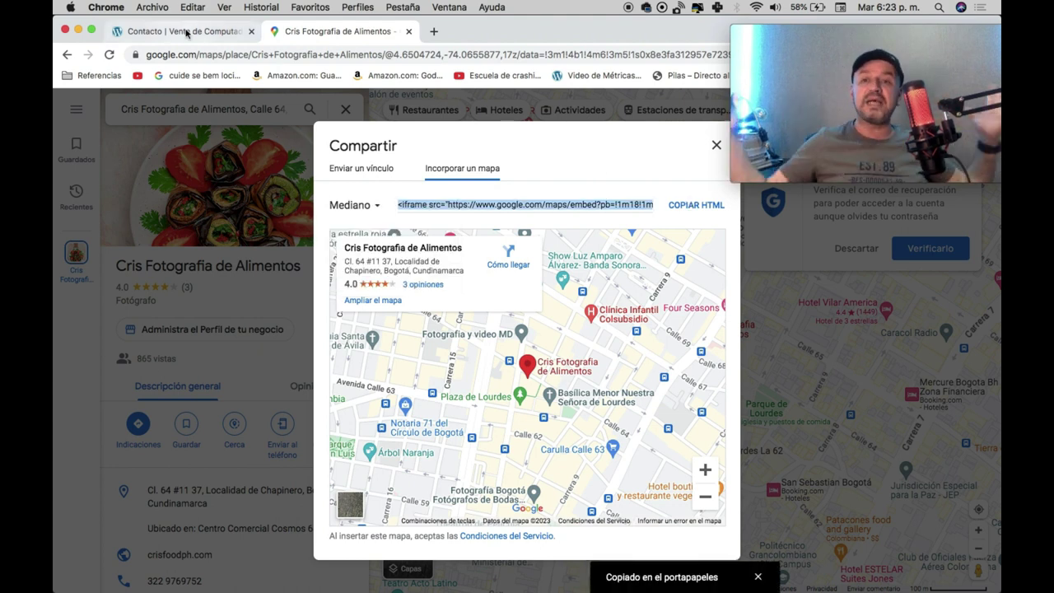
click(187, 32)
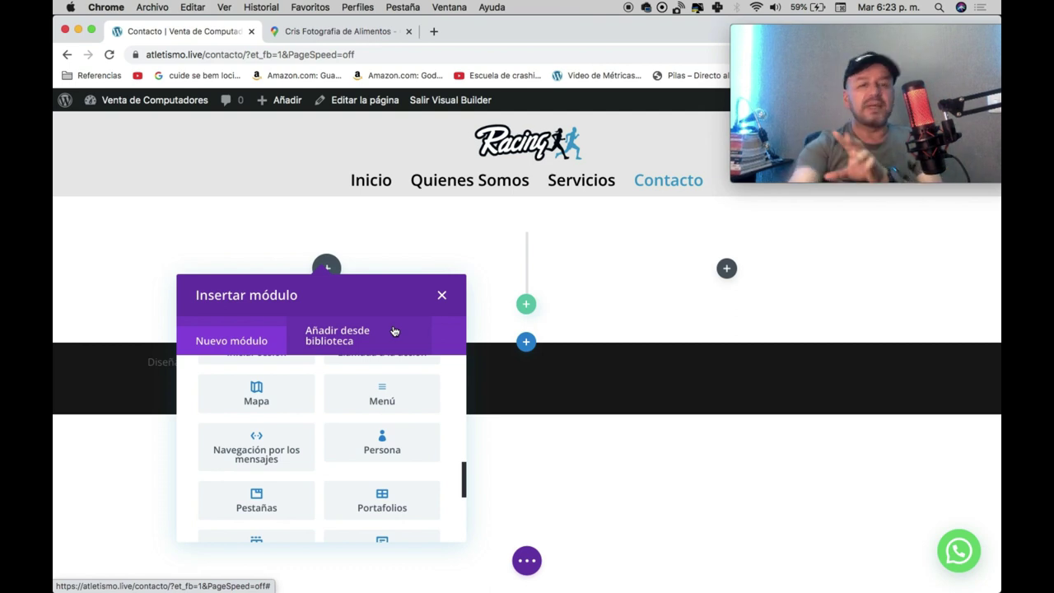
Step: Add a Código module to the Contacto page's new row from the Insertar módulo list
scroll(366, 481, up, 15)
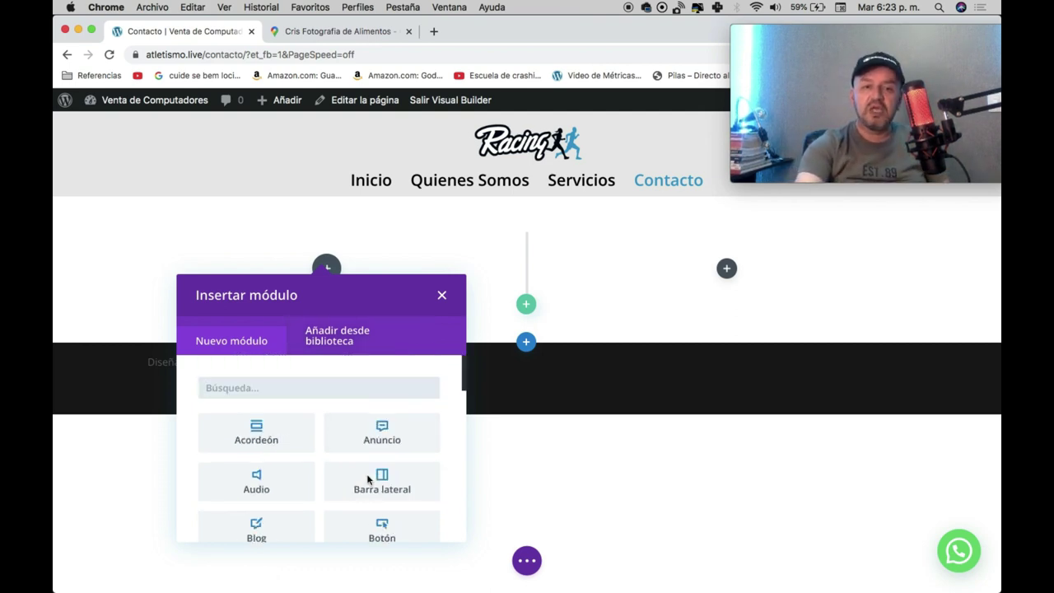
scroll(368, 480, down, 8)
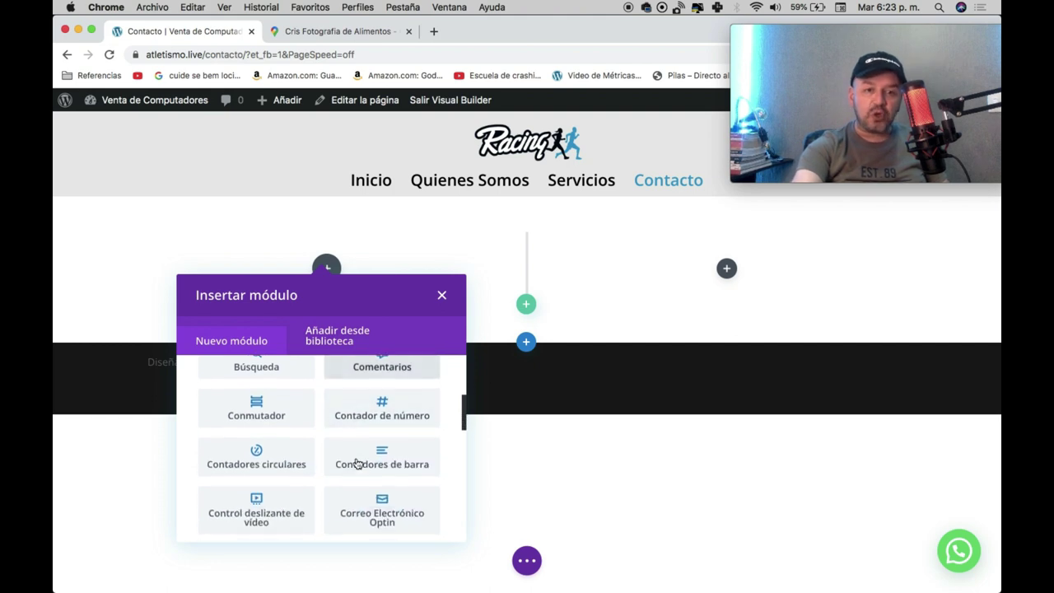
scroll(351, 461, down, 2)
scroll(347, 482, up, 5)
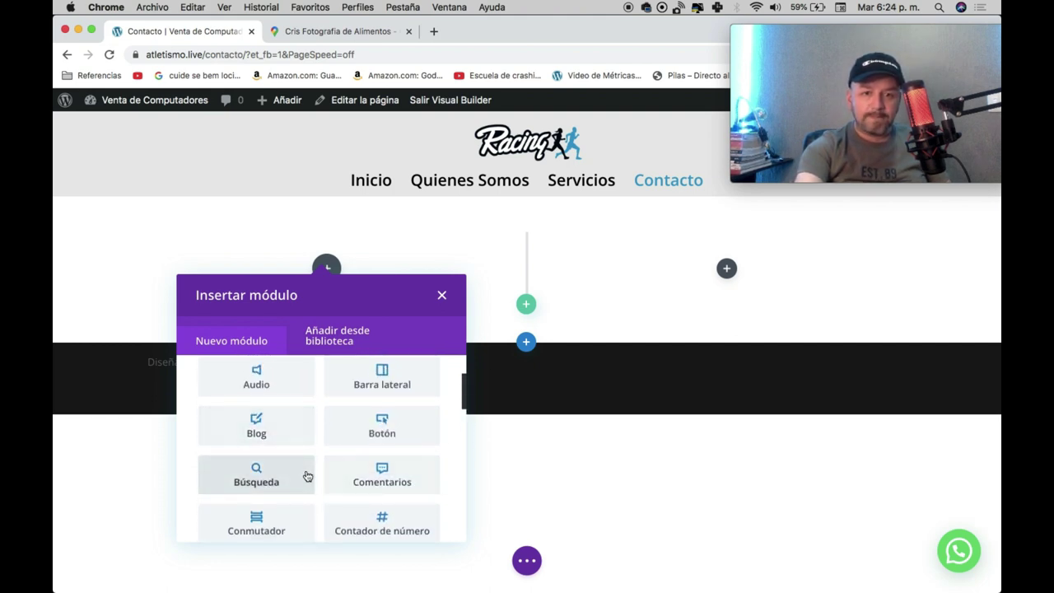
scroll(306, 477, down, 1)
scroll(306, 477, down, 5)
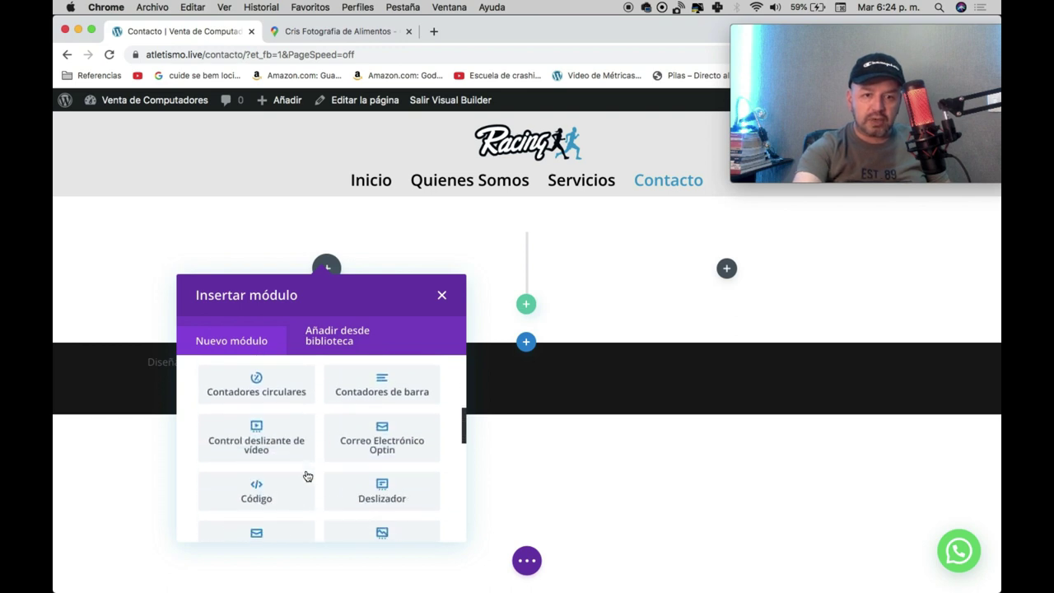
click(284, 469)
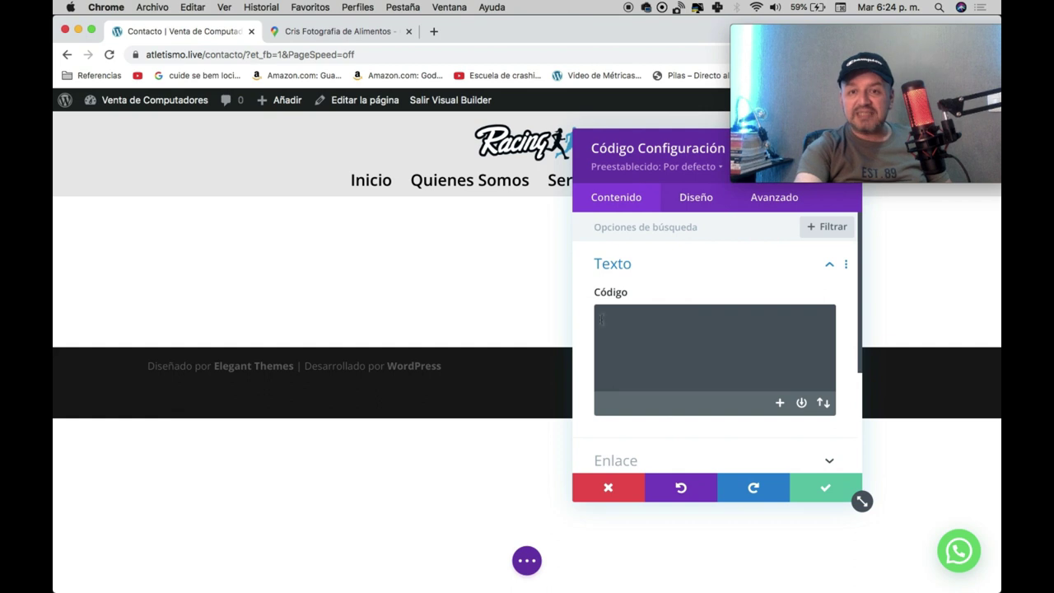
Step: Paste the Google Maps iframe embed code into the Código module's editor
click(614, 318)
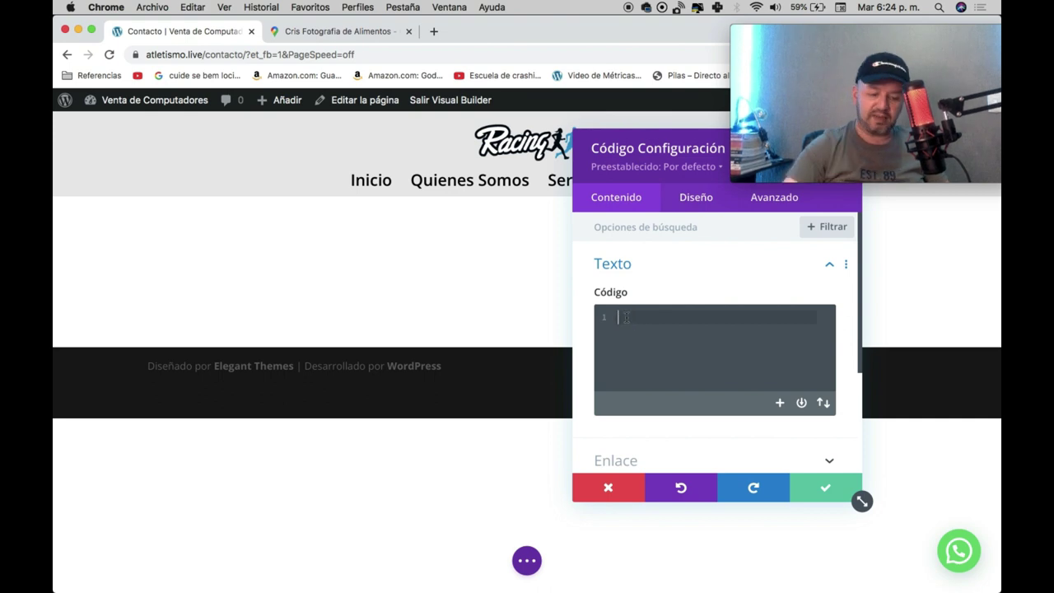
right_click(626, 317)
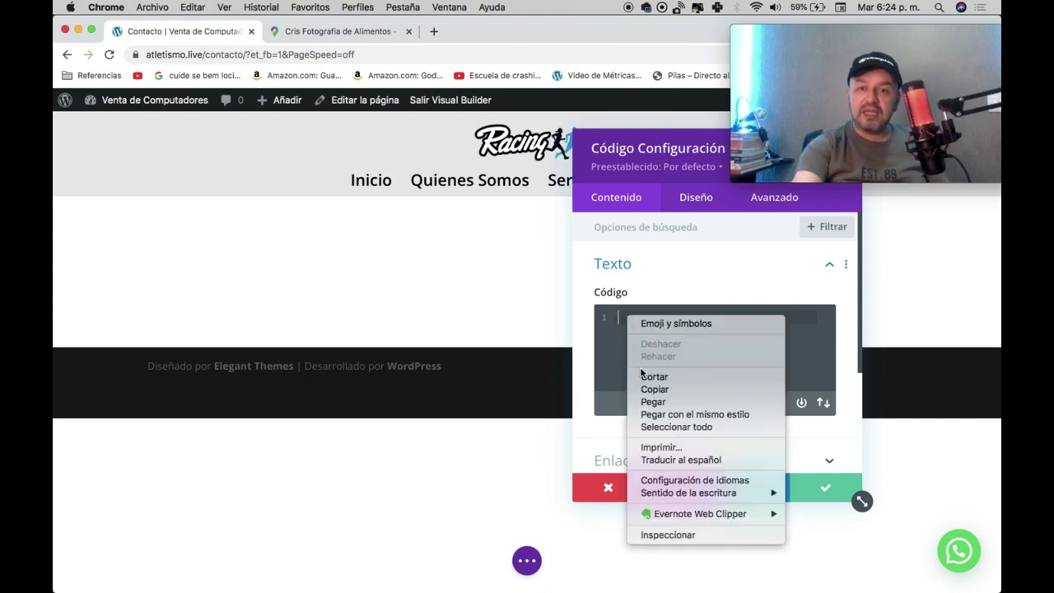
click(668, 403)
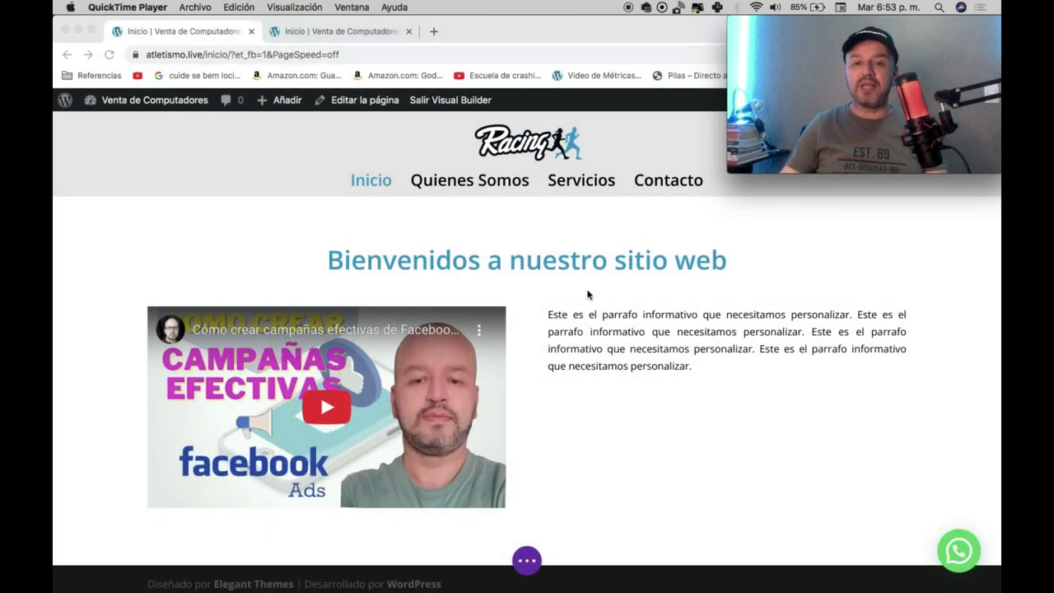
Step: Insert a Contador de número module below the Inicio page's welcome paragraph
click(586, 284)
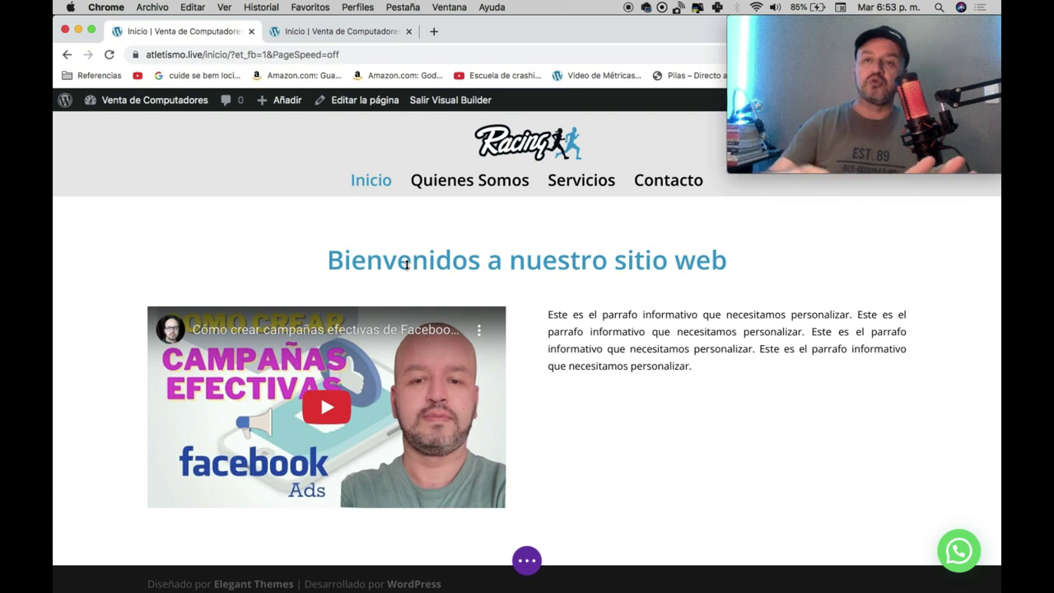
click(716, 336)
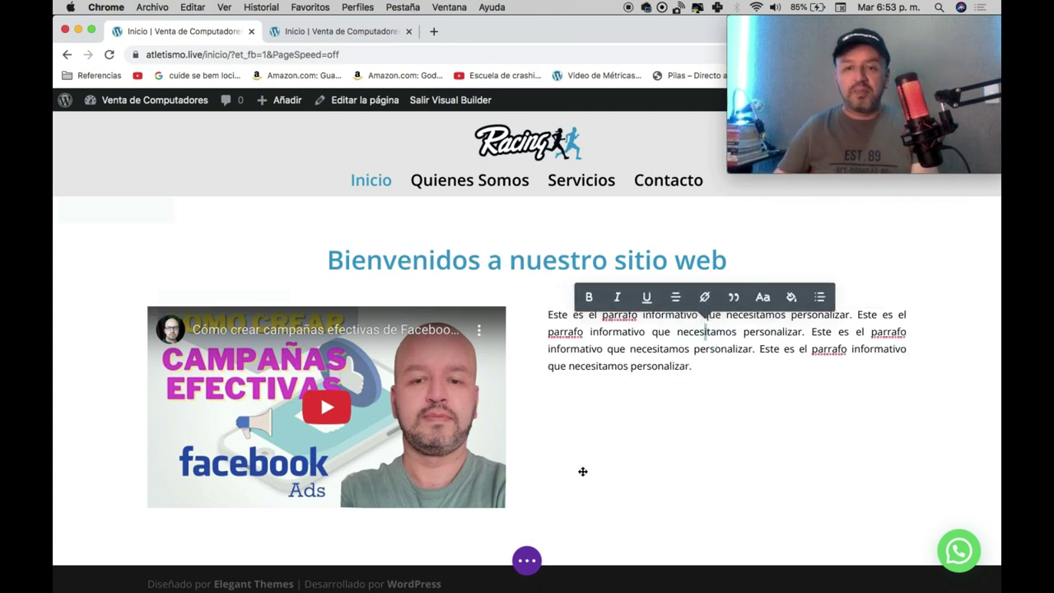
click(626, 462)
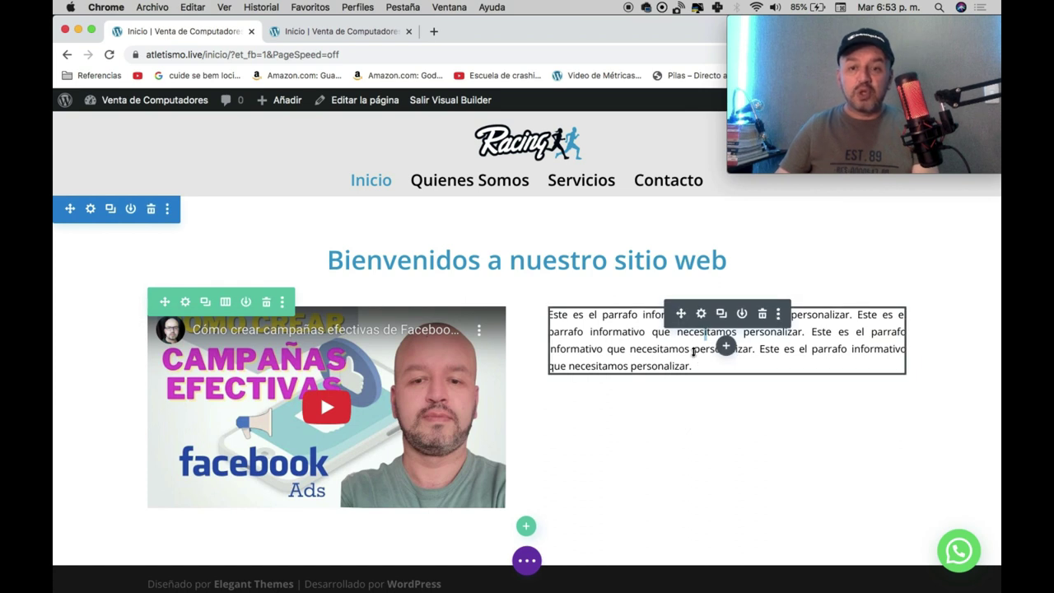
click(726, 345)
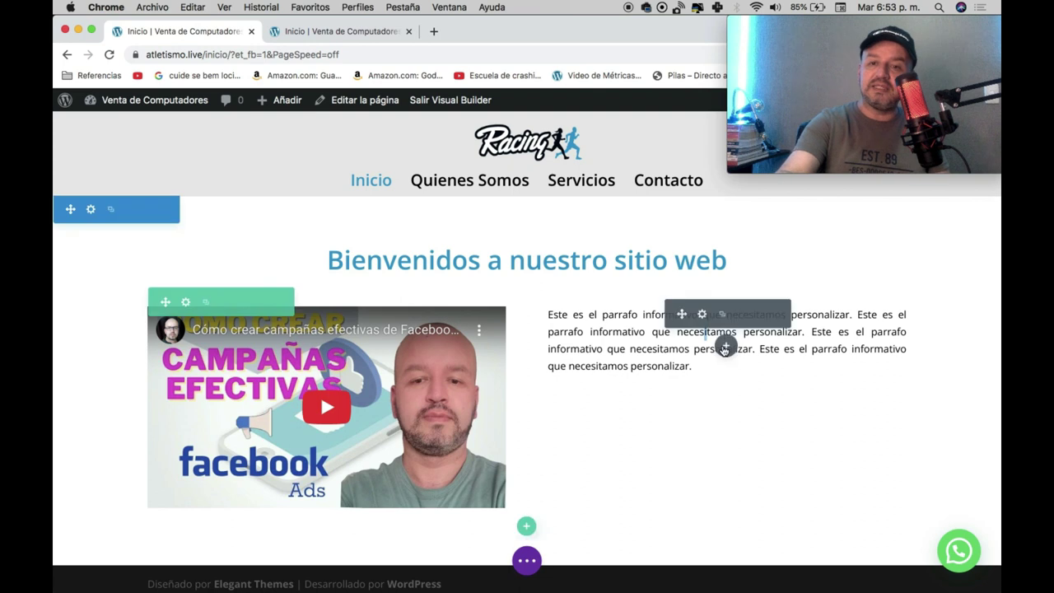
scroll(728, 345, up, 5)
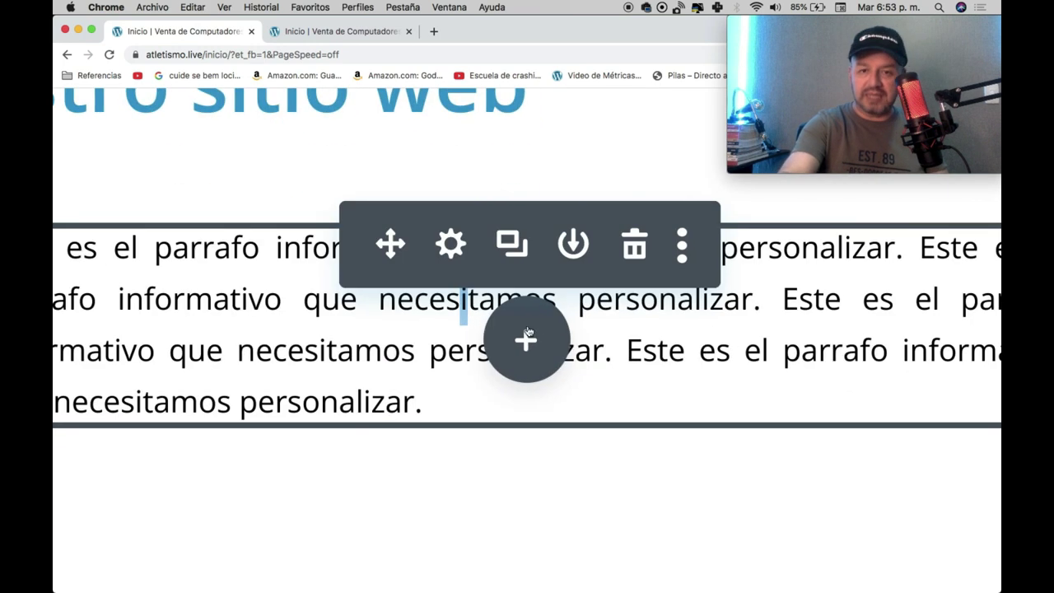
scroll(528, 366, down, 5)
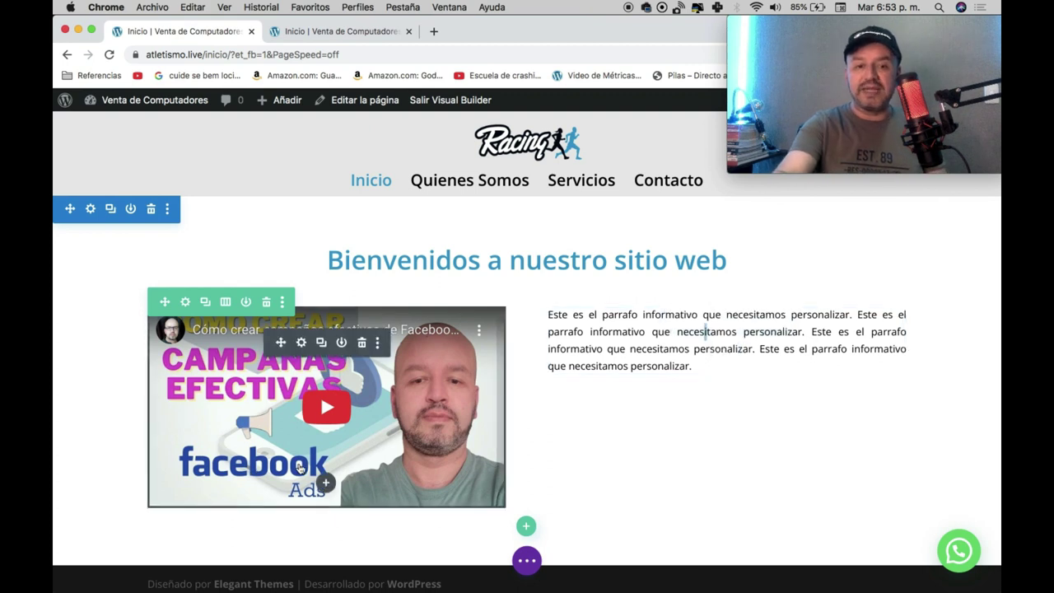
scroll(326, 486, up, 5)
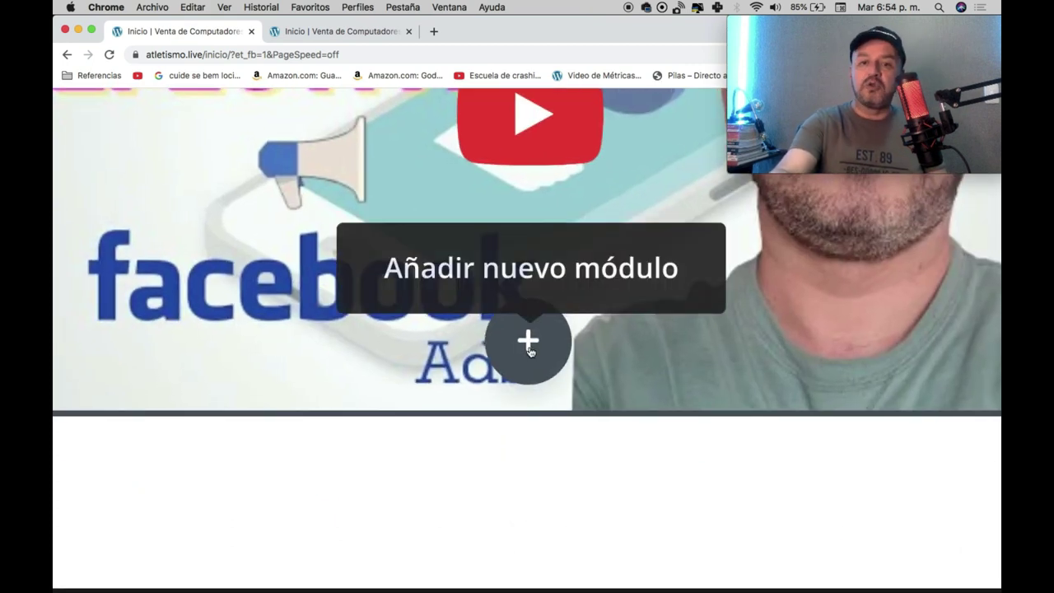
scroll(528, 341, down, 5)
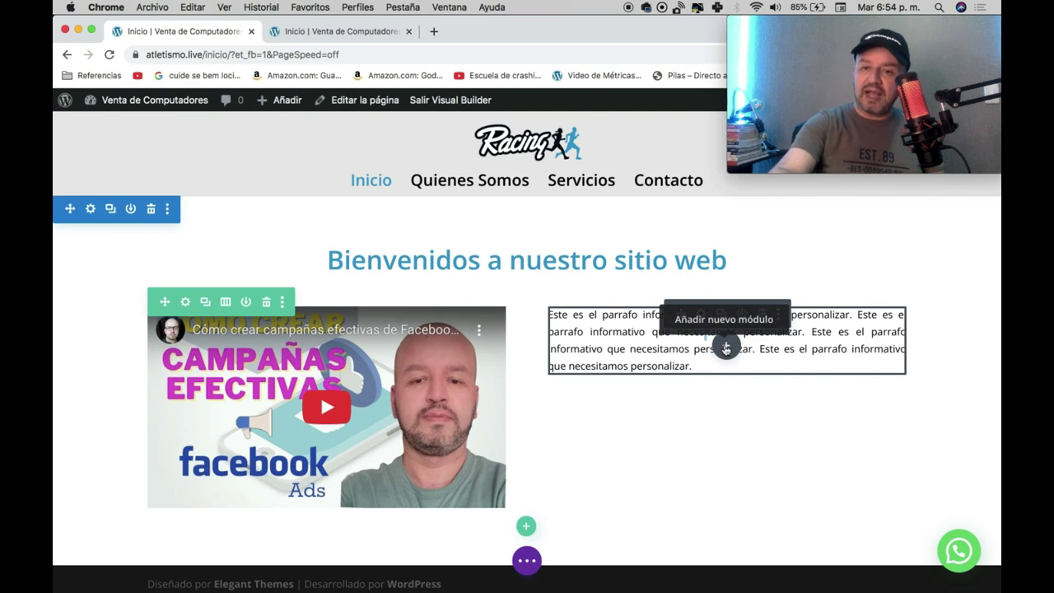
click(726, 349)
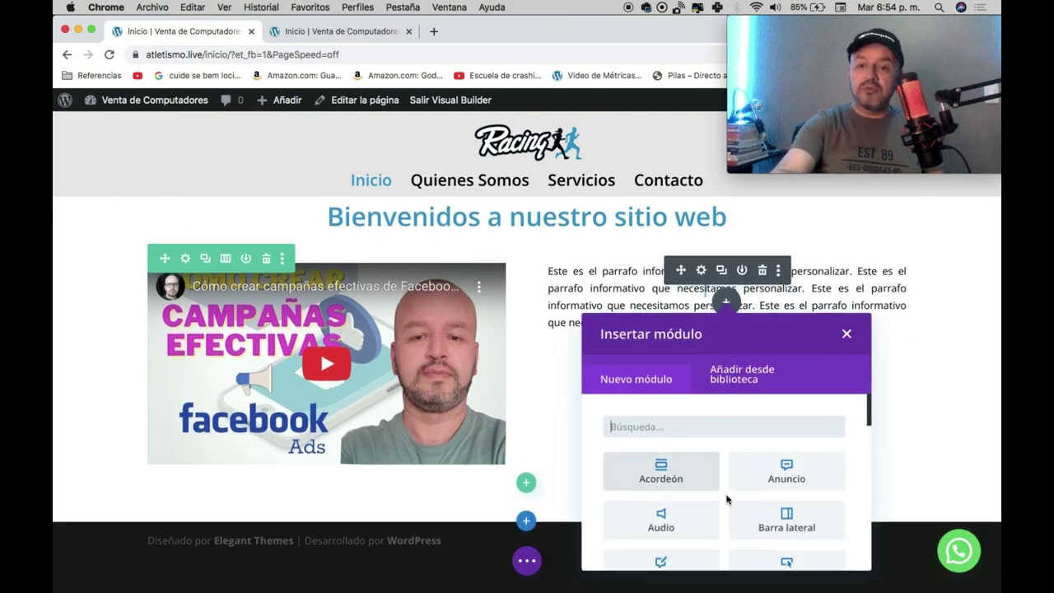
scroll(727, 499, down, 5)
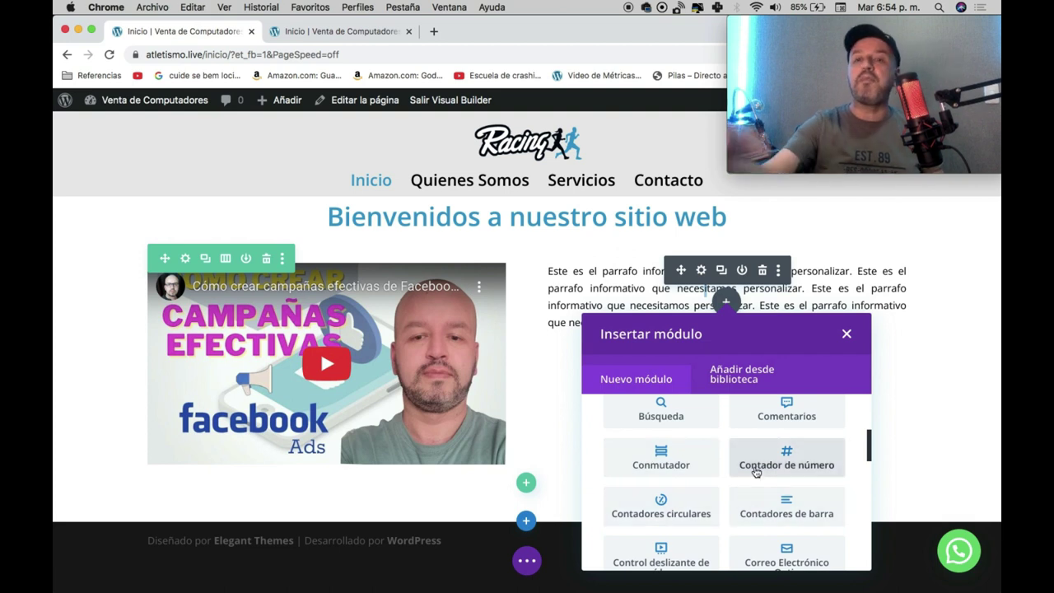
scroll(758, 472, down, 1)
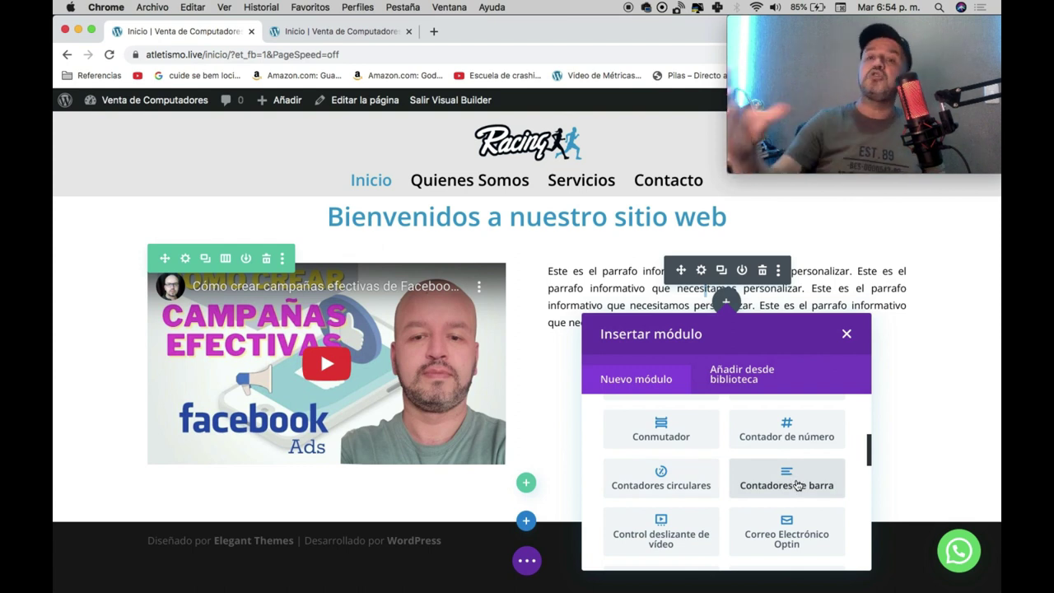
click(786, 430)
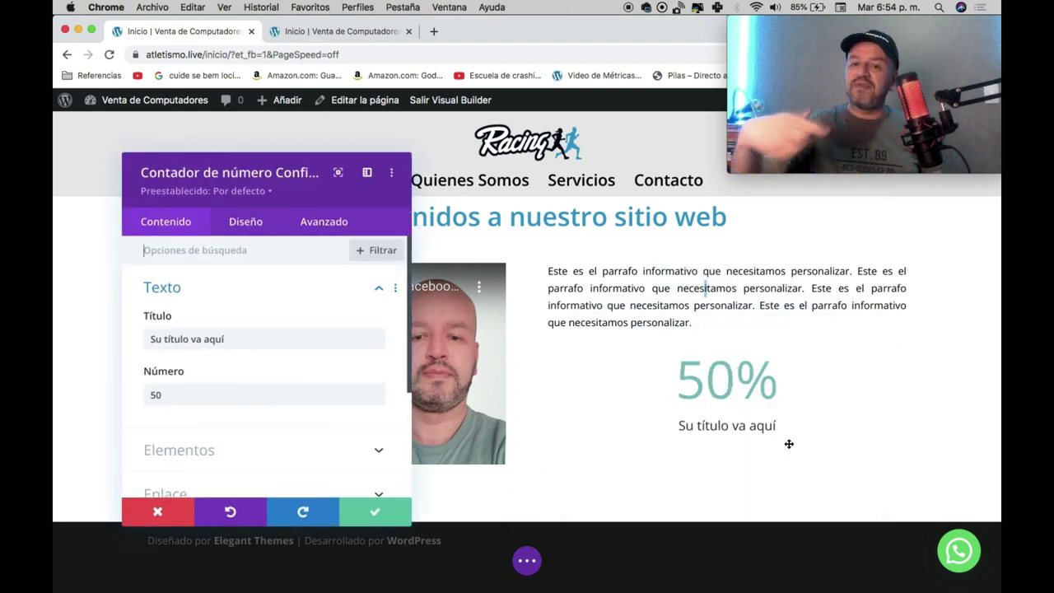
Step: Title the counter 'Número de estudiantes que han tomado el curso'
double_click(333, 395)
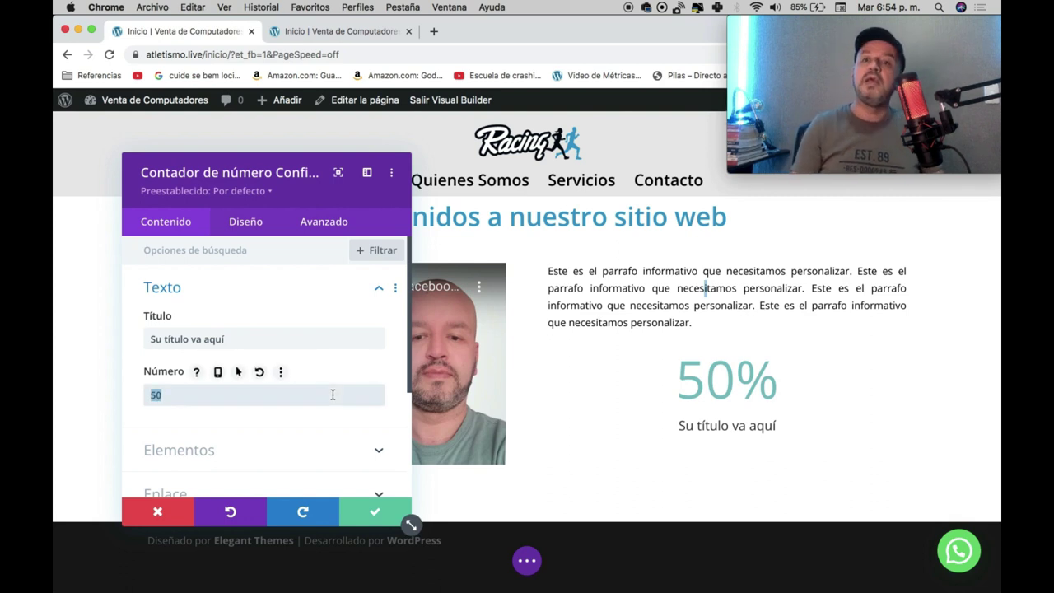
text(85)
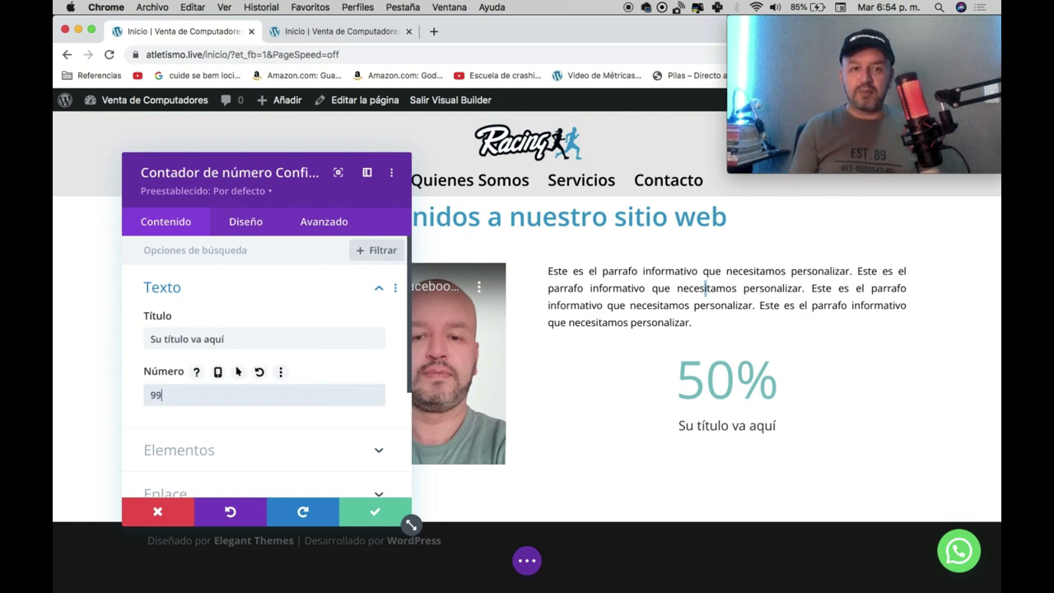
scroll(333, 395, down, 3)
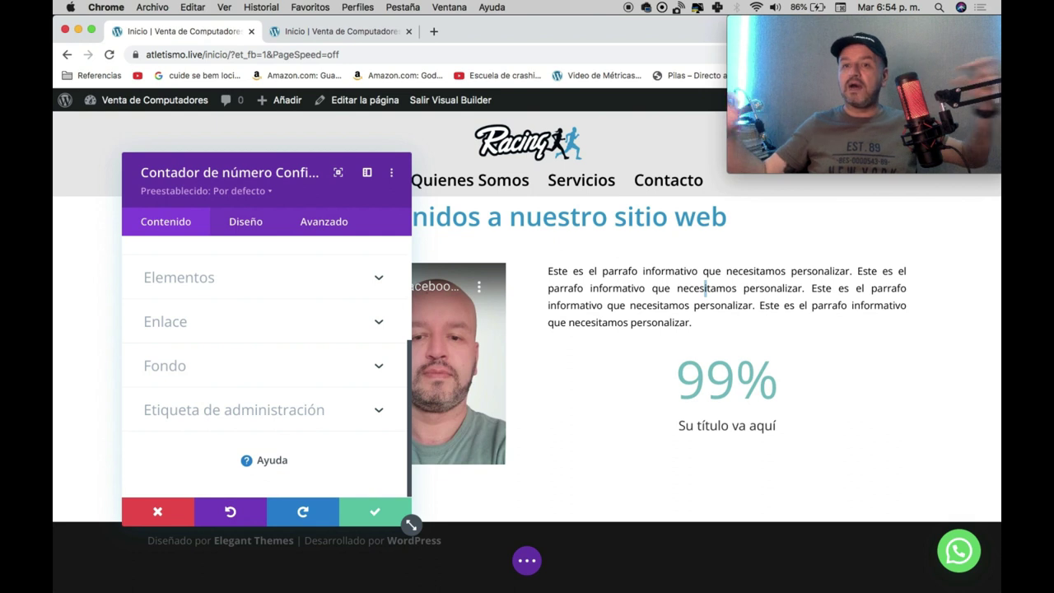
scroll(316, 419, up, 5)
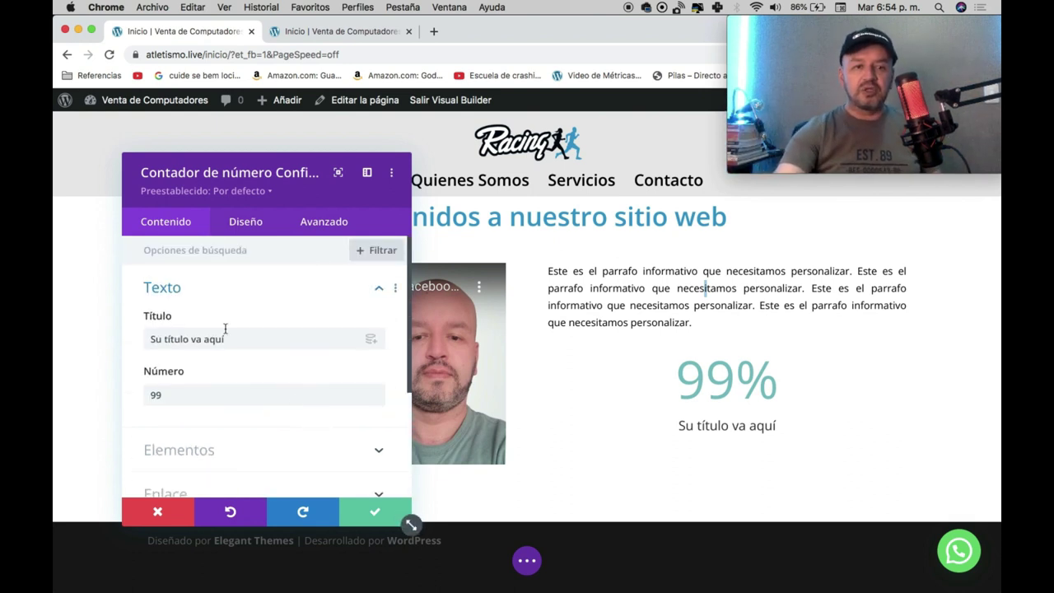
triple_click(184, 340)
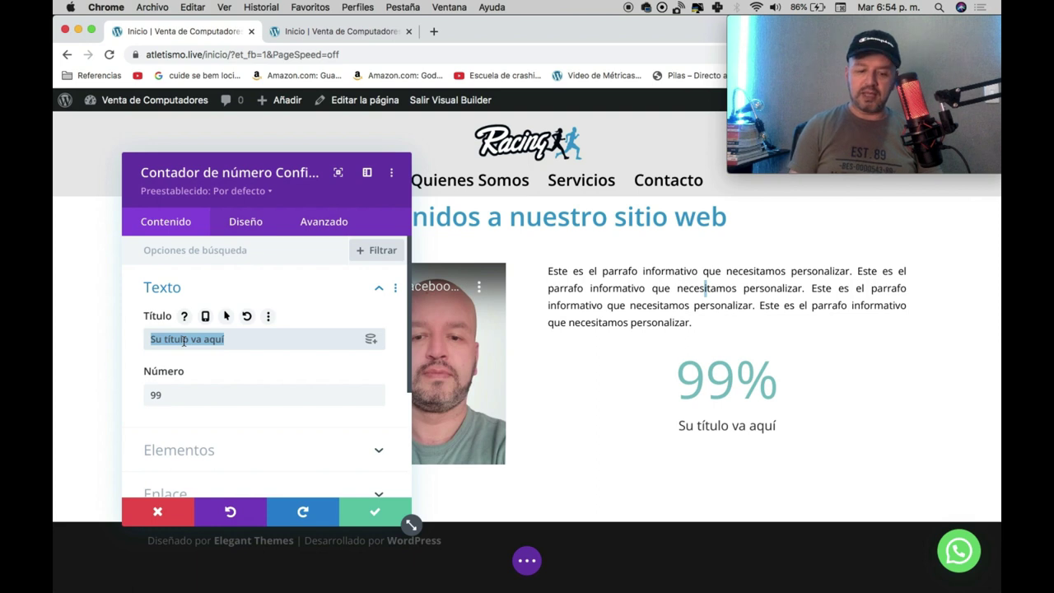
text(Nú)
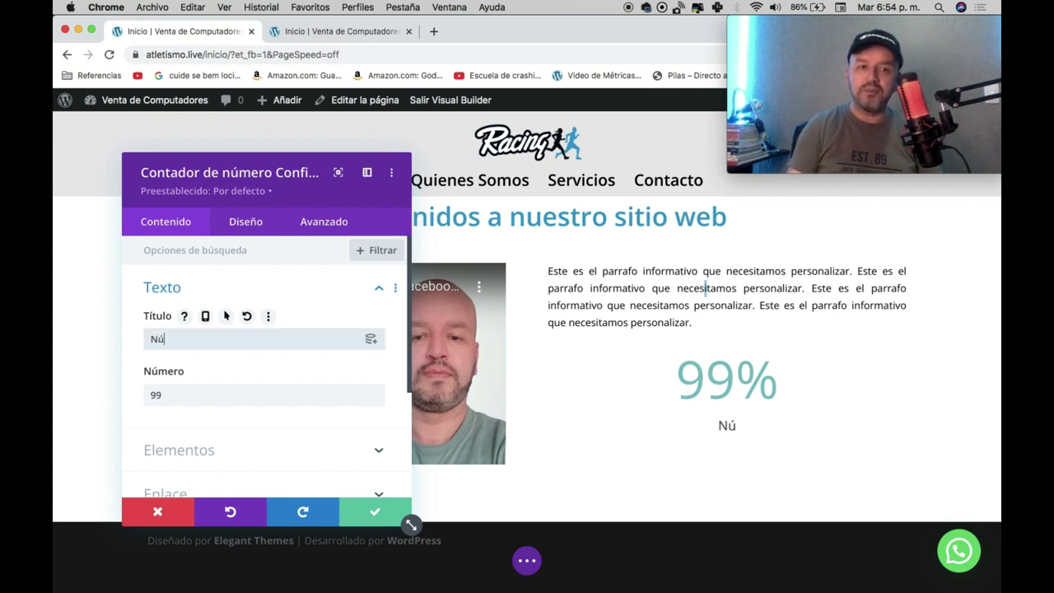
text(mero de estu)
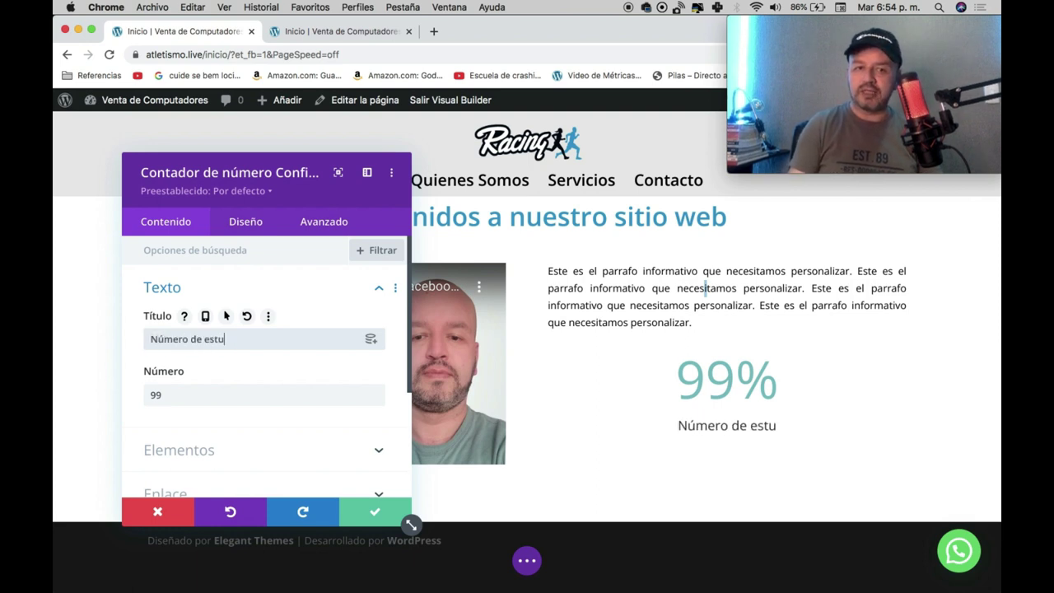
text(diantes que ha)
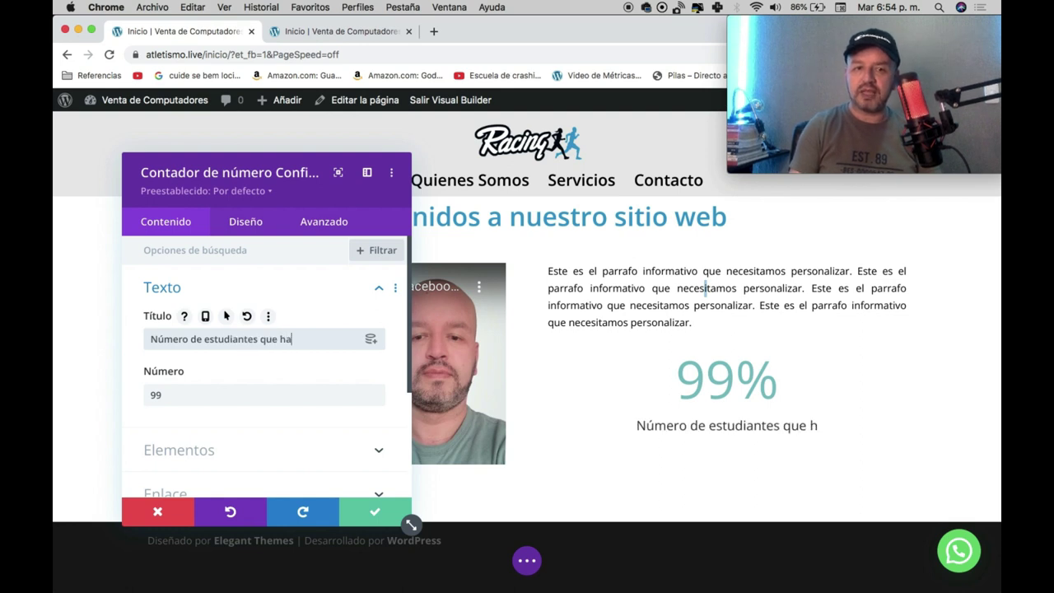
text(n tomado el c)
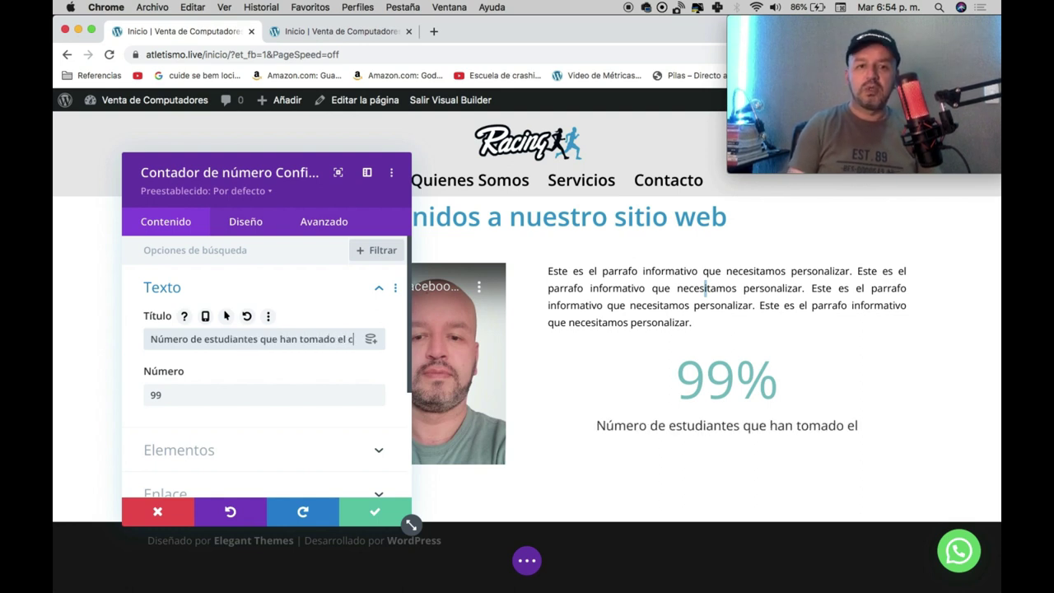
text(urso)
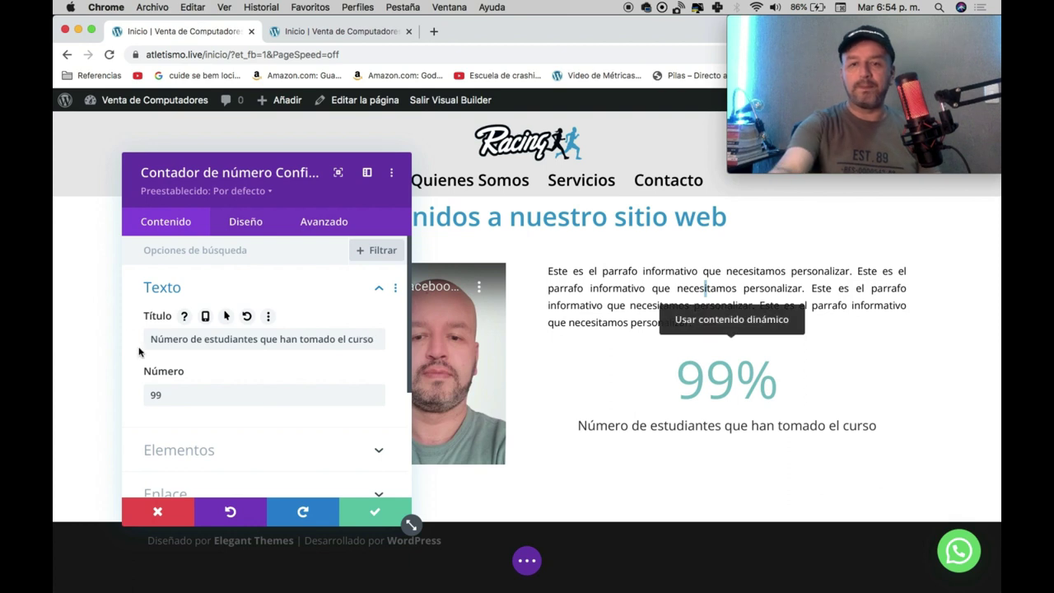
Step: Edit the counter's number and turn off its percent sign under Elements
click(166, 392)
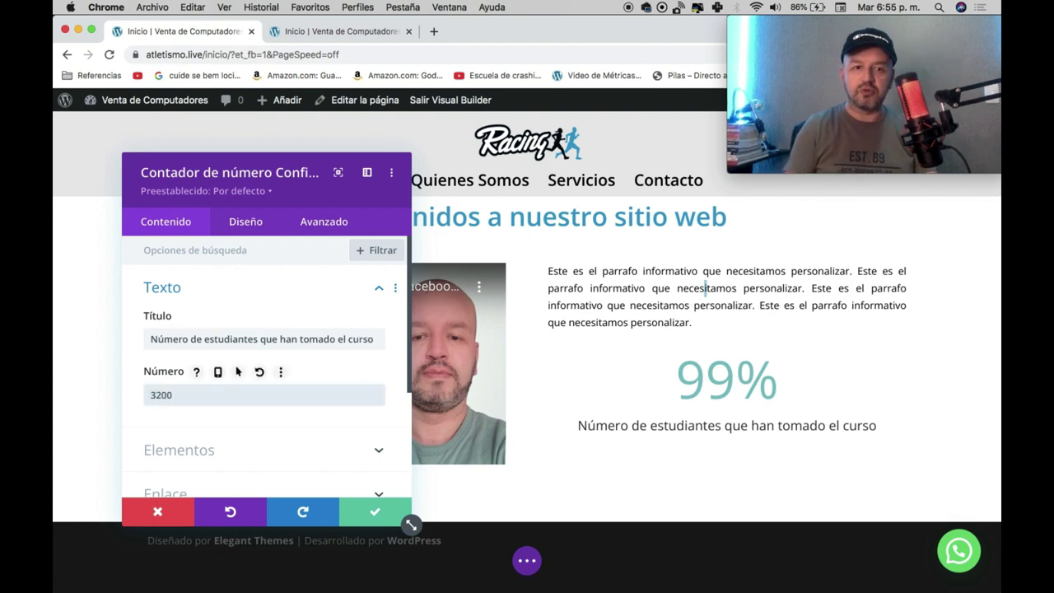
key(super+alt+i)
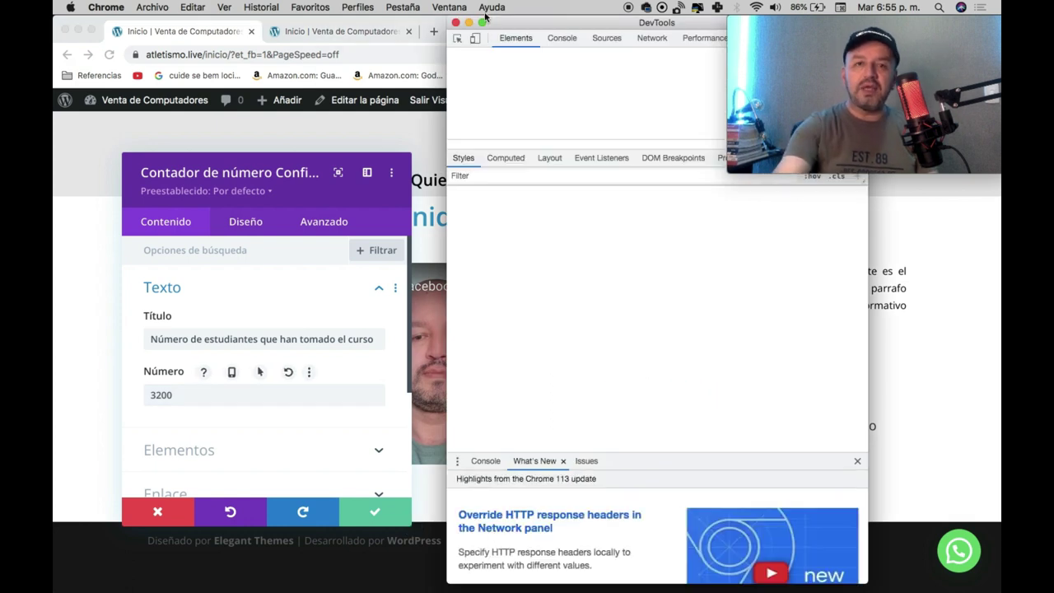
click(456, 22)
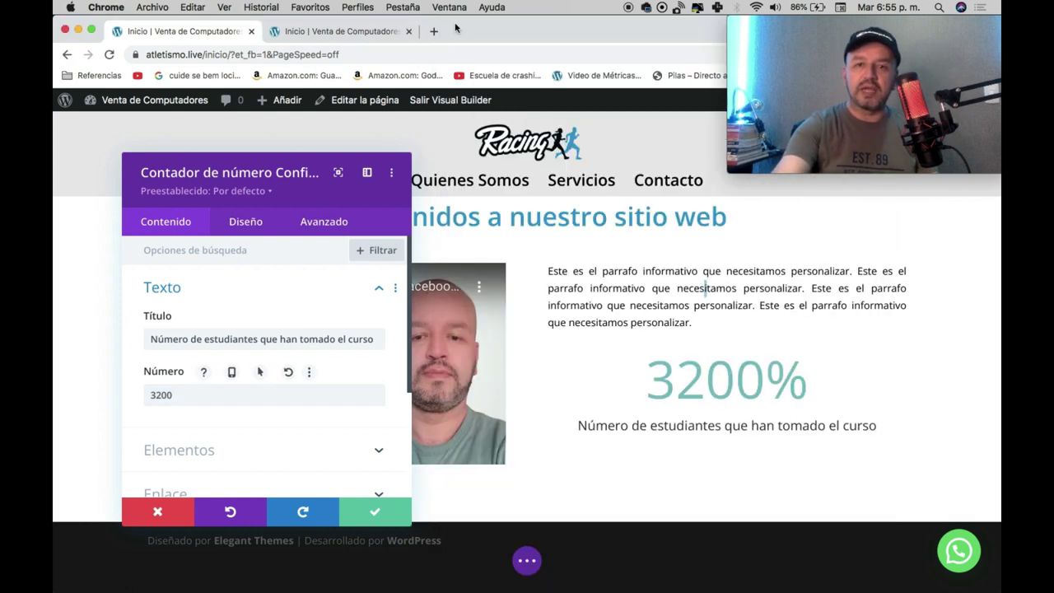
click(201, 396)
double_click(197, 396)
text(9)
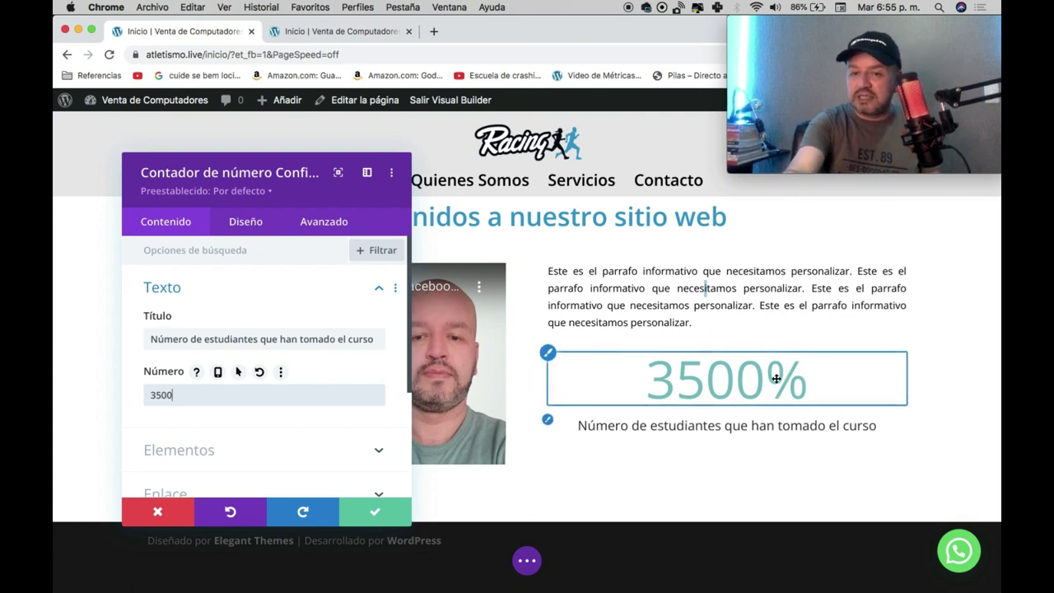
scroll(264, 424, down, 2)
click(220, 396)
scroll(221, 394, up, 1)
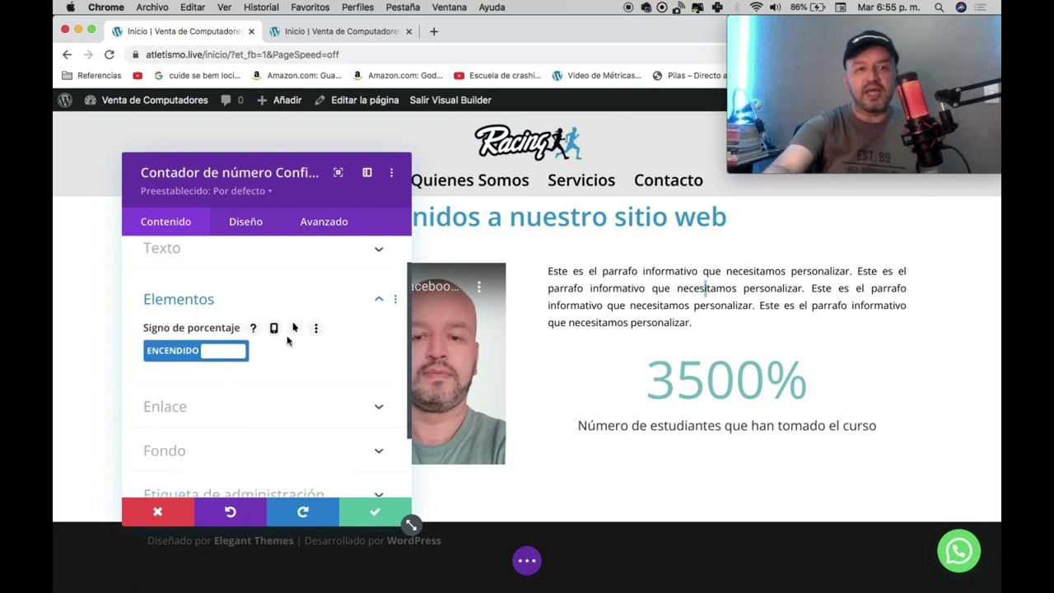
click(205, 361)
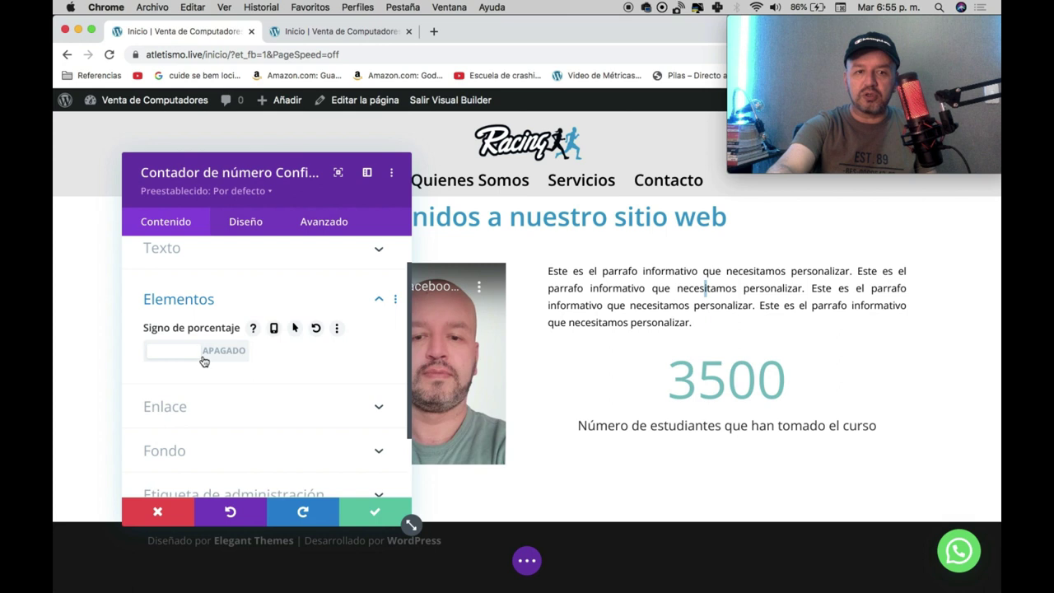
scroll(202, 337, up, 1)
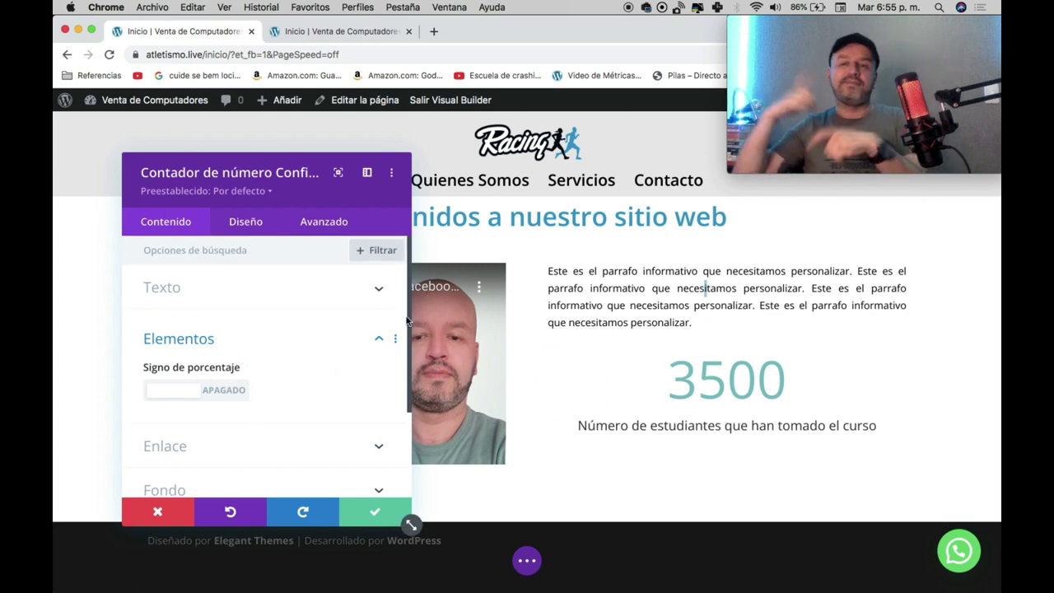
Step: Change the counter's number from 3500 to 4500
click(296, 293)
double_click(187, 397)
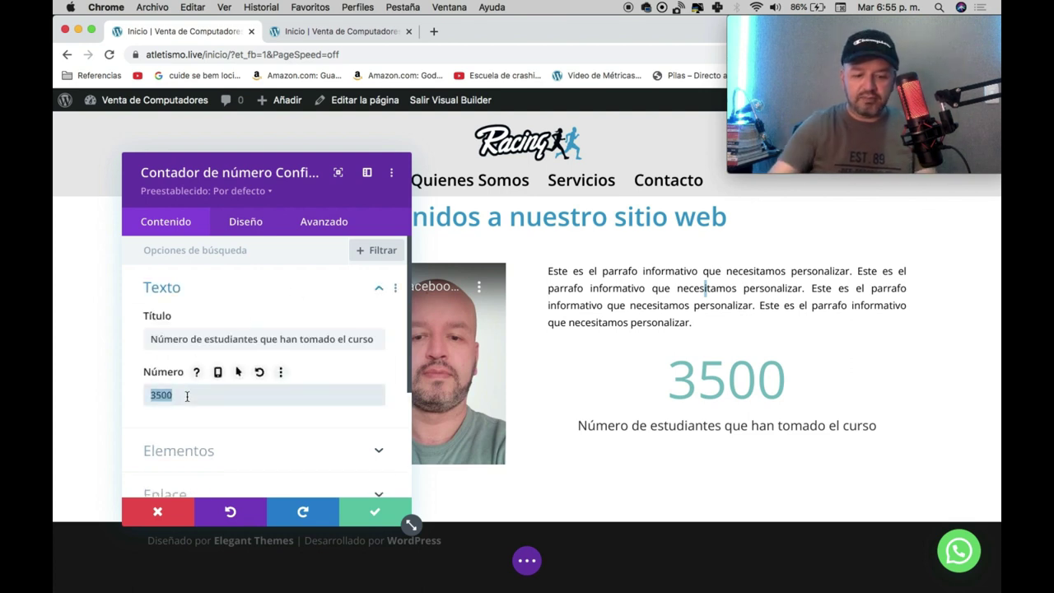
text(4500)
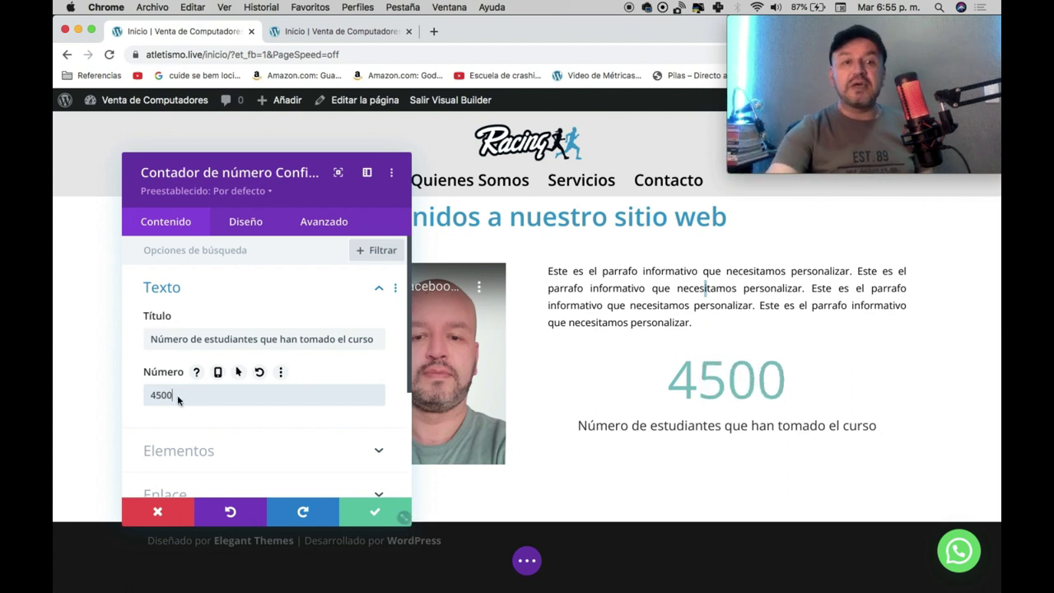
click(236, 227)
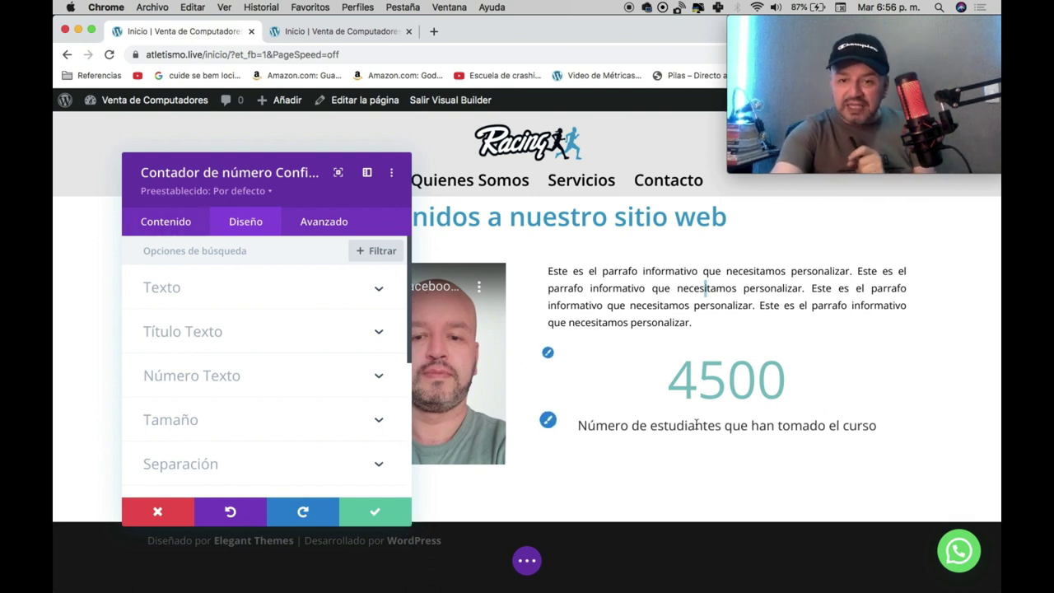
Step: Make the counter caption (Título Texto) italic and dark green
click(158, 230)
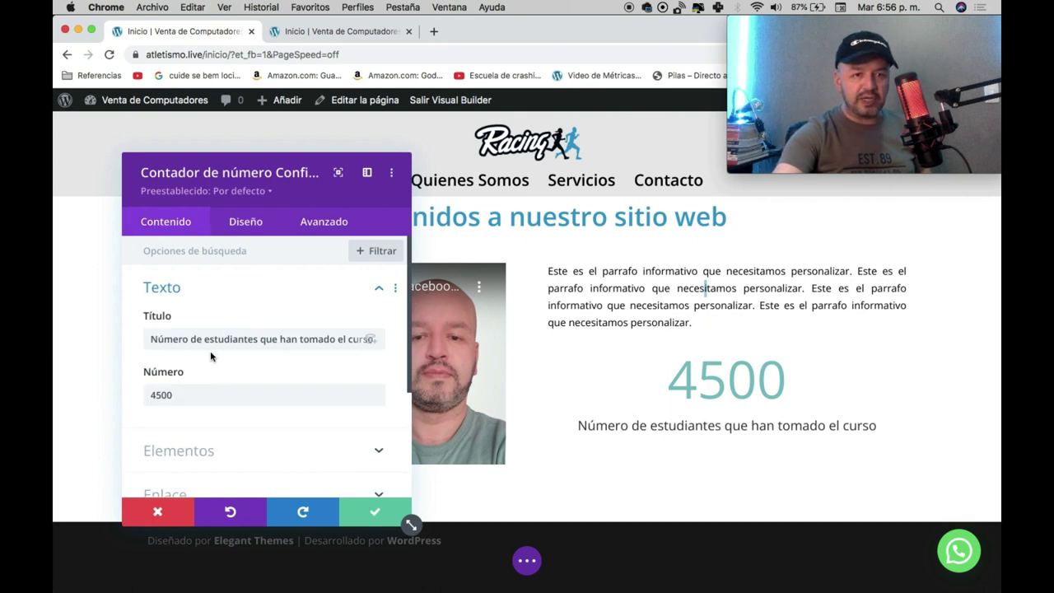
click(173, 342)
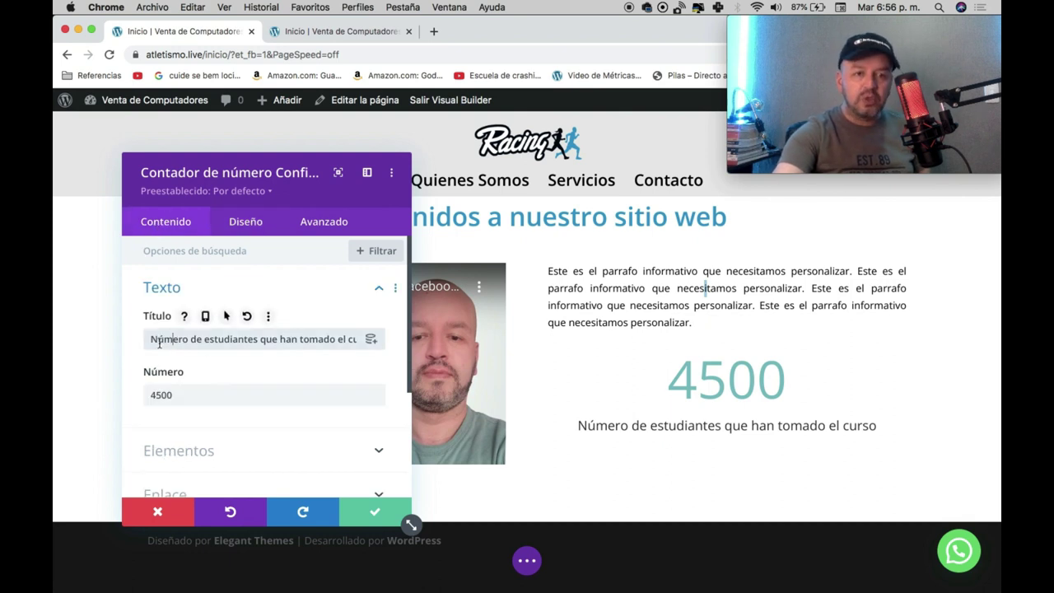
click(238, 224)
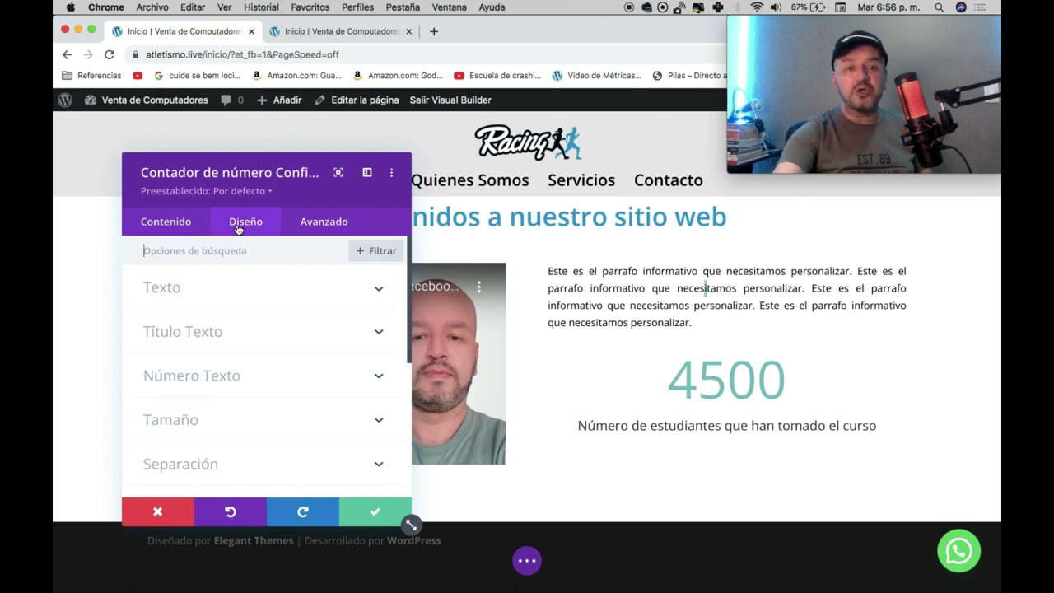
click(177, 332)
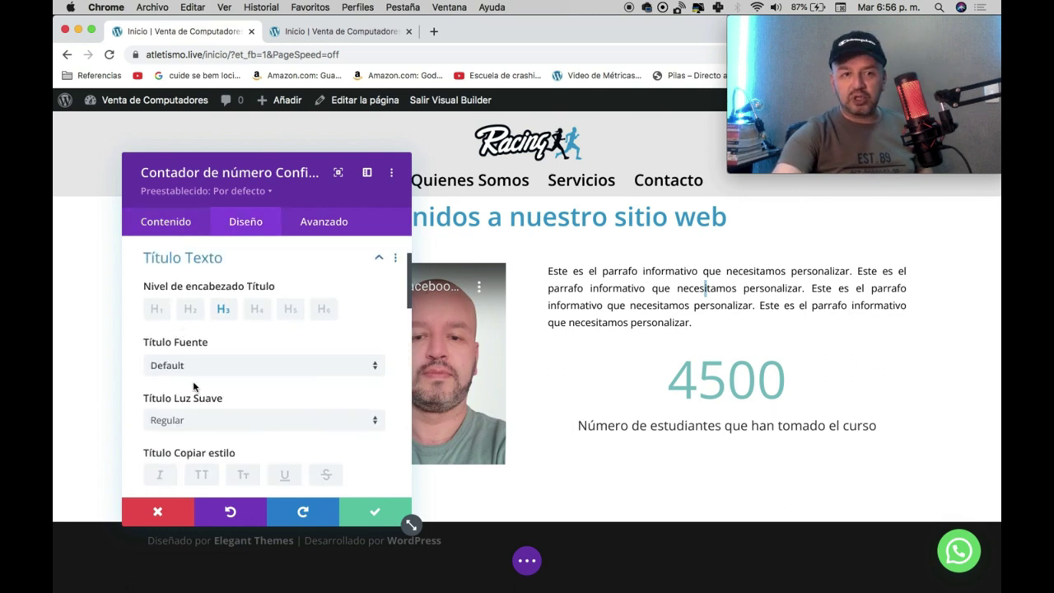
scroll(193, 385, down, 3)
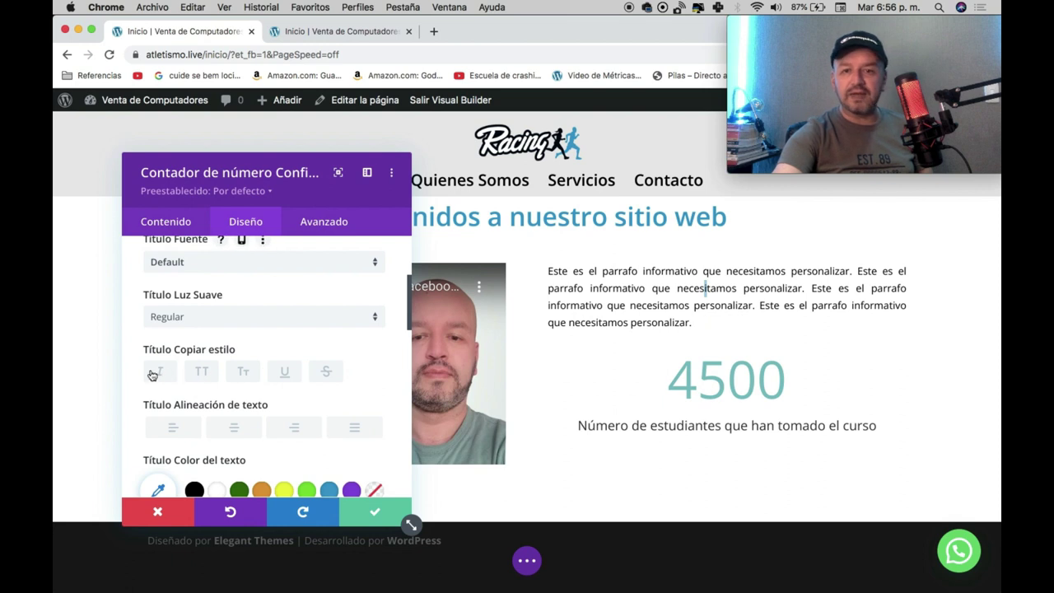
click(157, 372)
scroll(208, 401, down, 2)
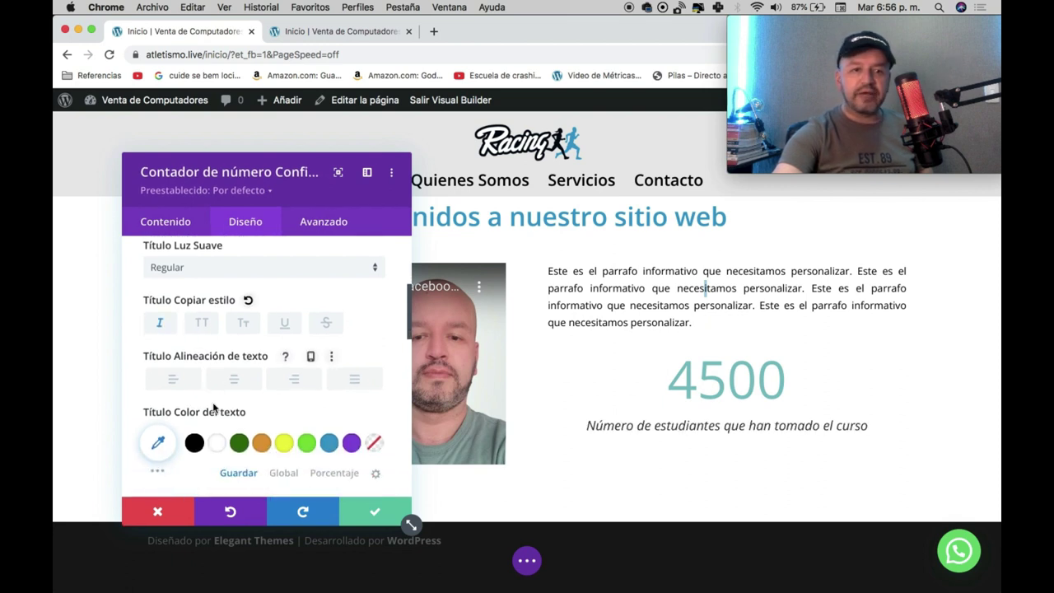
click(239, 442)
scroll(242, 445, down, 3)
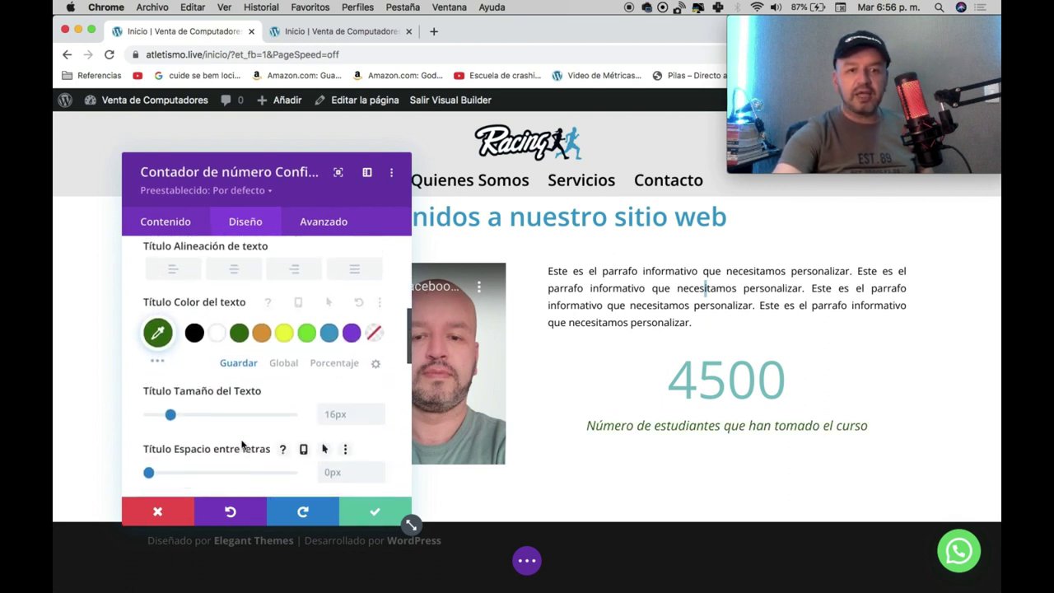
scroll(337, 414, up, 5)
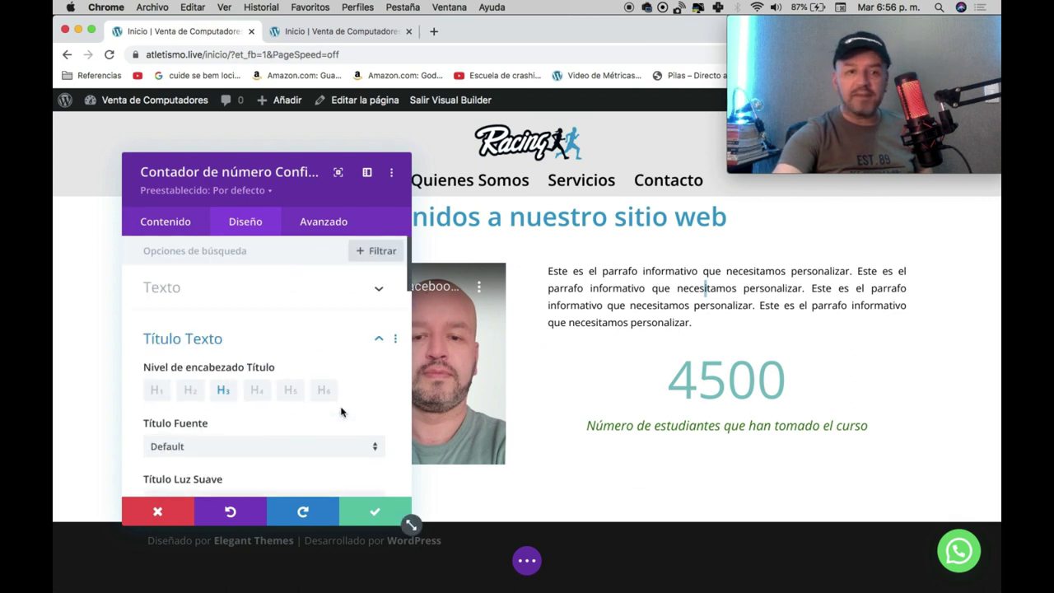
click(169, 342)
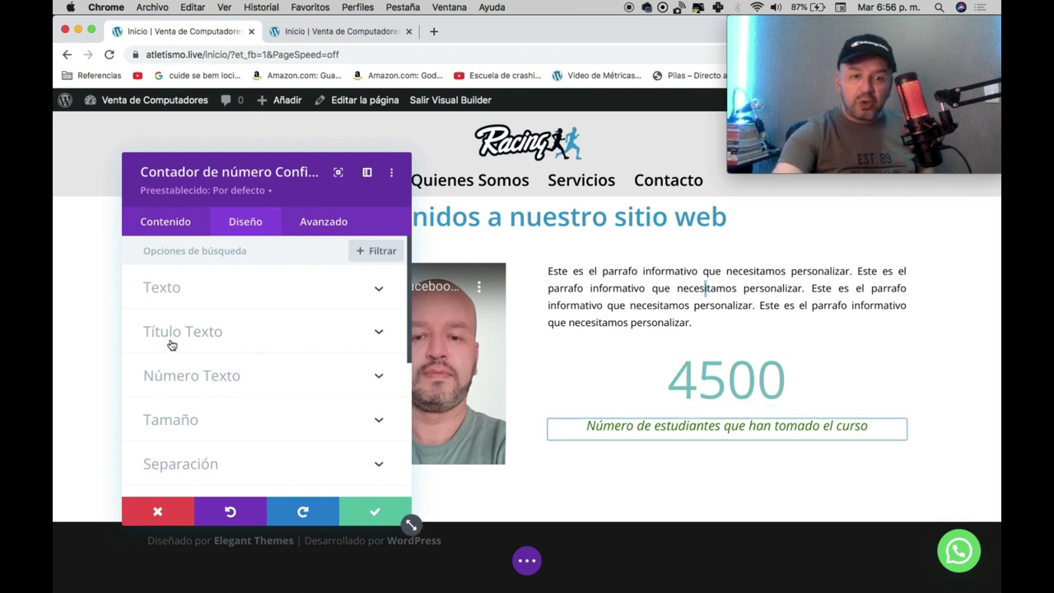
scroll(198, 379, down, 2)
scroll(200, 371, up, 2)
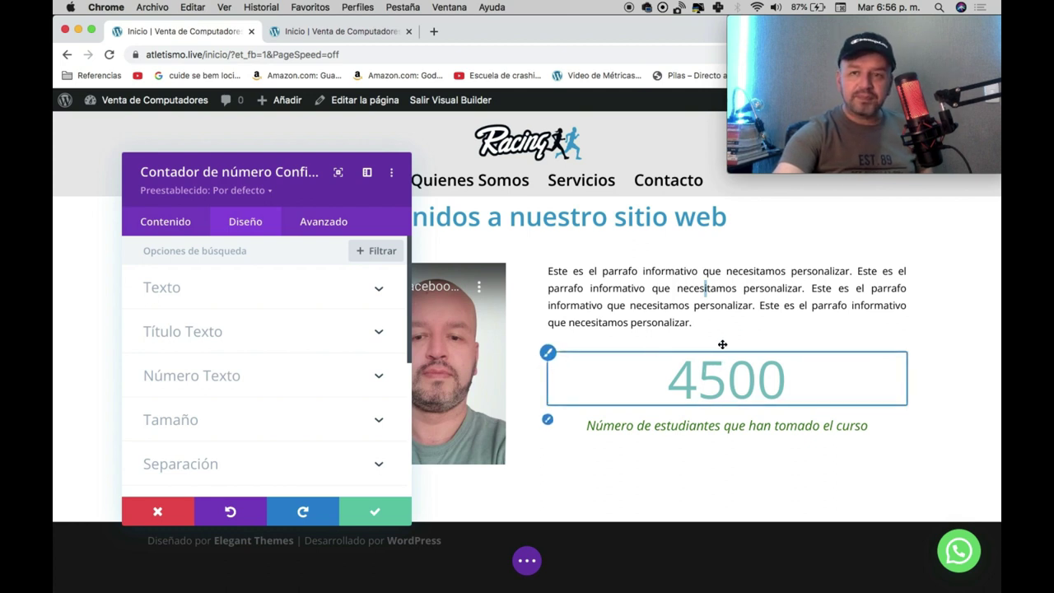
Step: Colour the 4500 number orange, shrink it to 58px, and save the counter settings
click(548, 353)
click(181, 291)
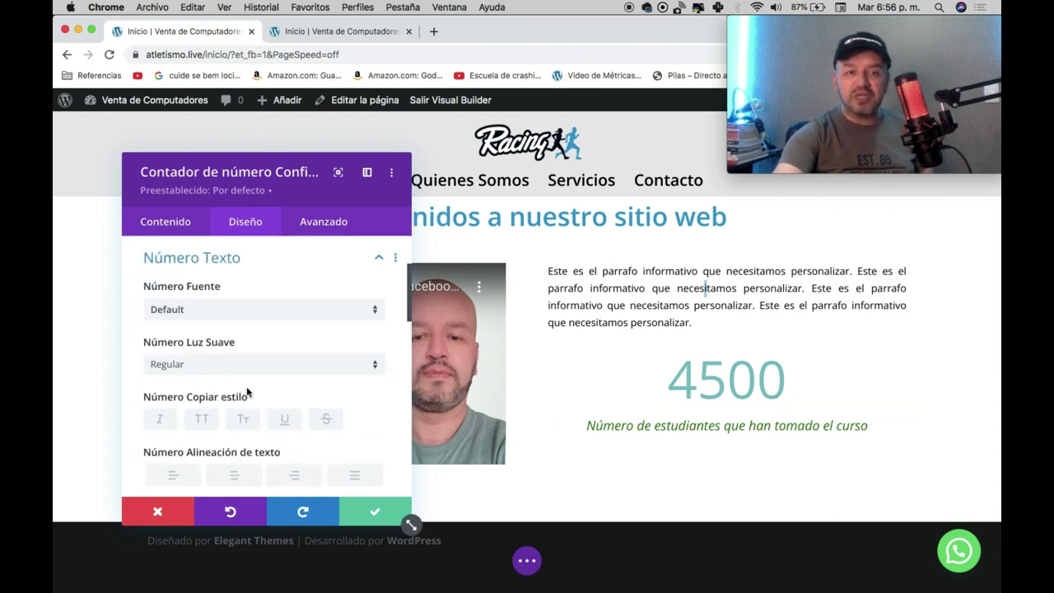
scroll(247, 391, down, 3)
click(262, 468)
scroll(184, 434, down, 5)
mouse_move(244, 421)
mouse_down()
mouse_move(216, 420)
mouse_move(232, 420)
mouse_up()
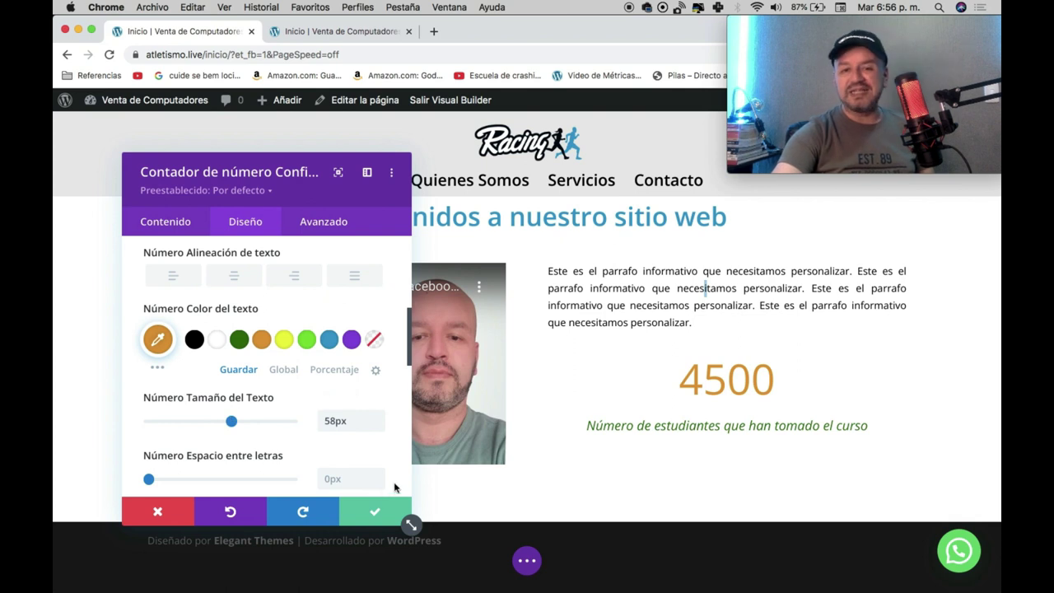
scroll(323, 425, down, 8)
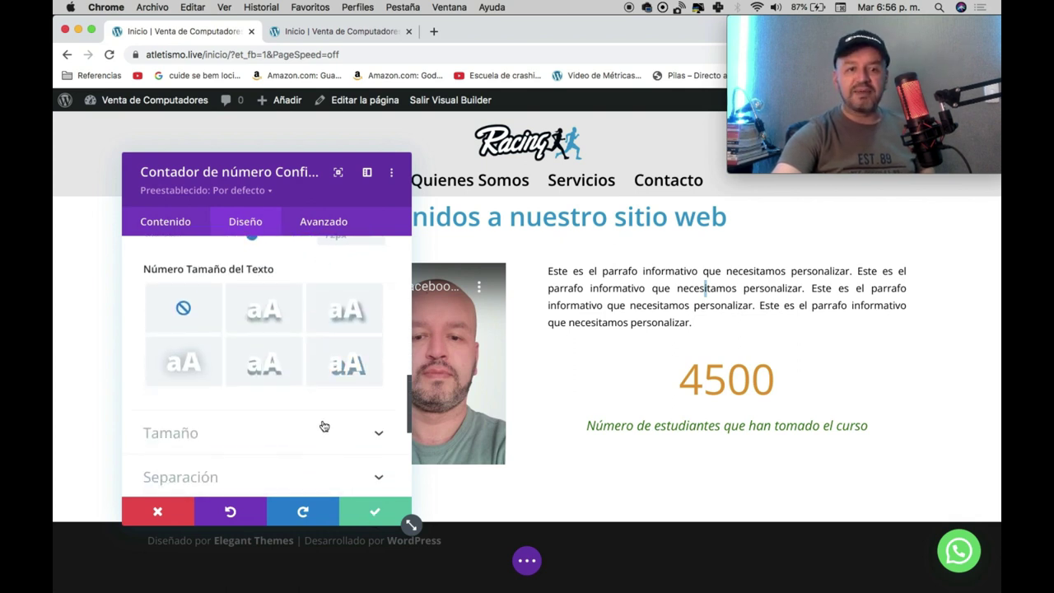
click(368, 512)
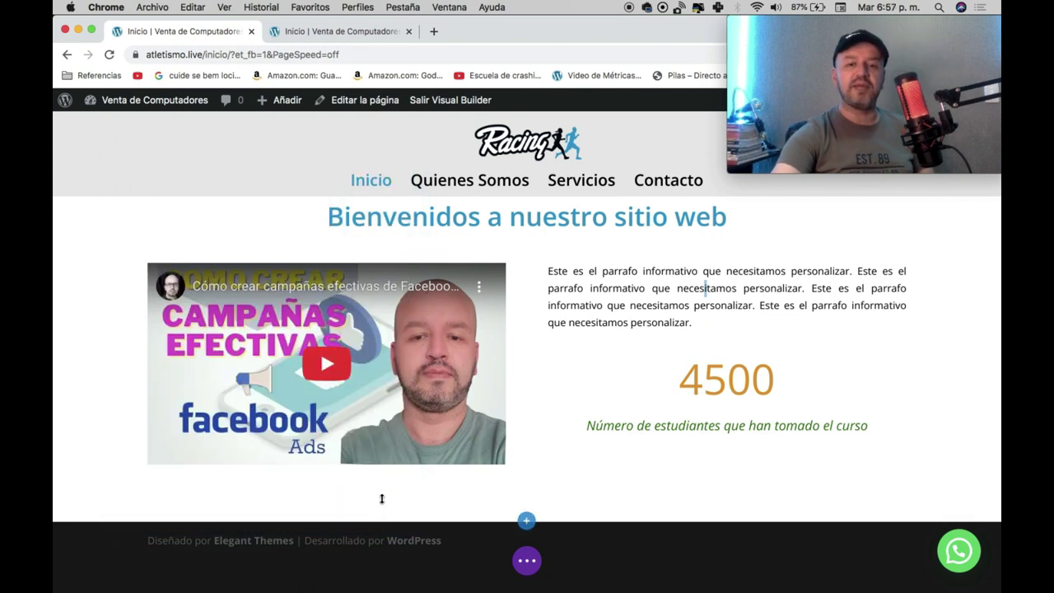
Step: Insert a Contadores de barra module directly below the 4500 counter
click(531, 562)
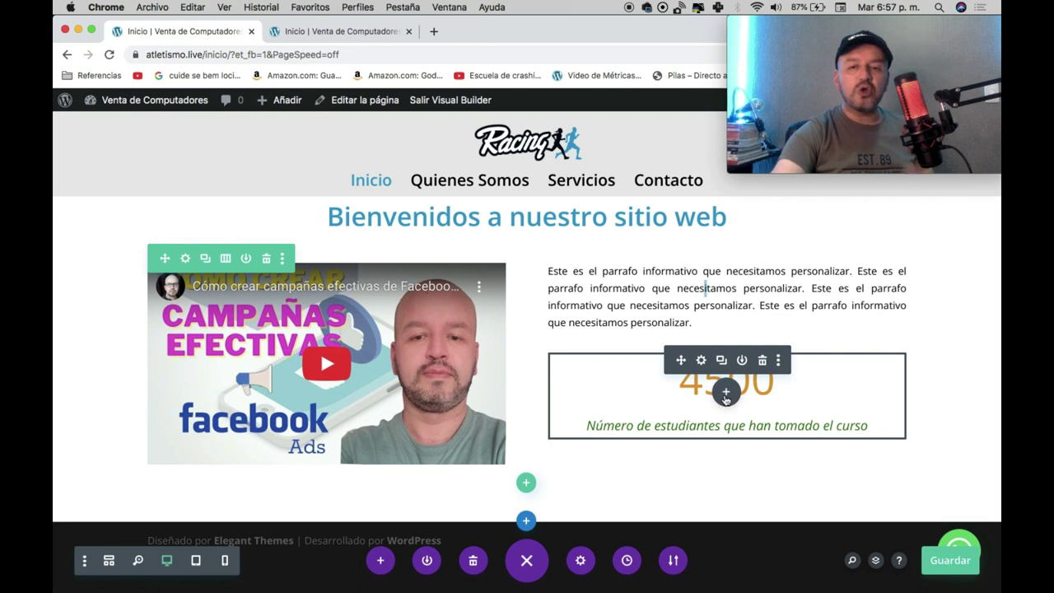
scroll(725, 400, up, 1)
click(726, 399)
scroll(712, 344, down, 1)
scroll(712, 345, down, 5)
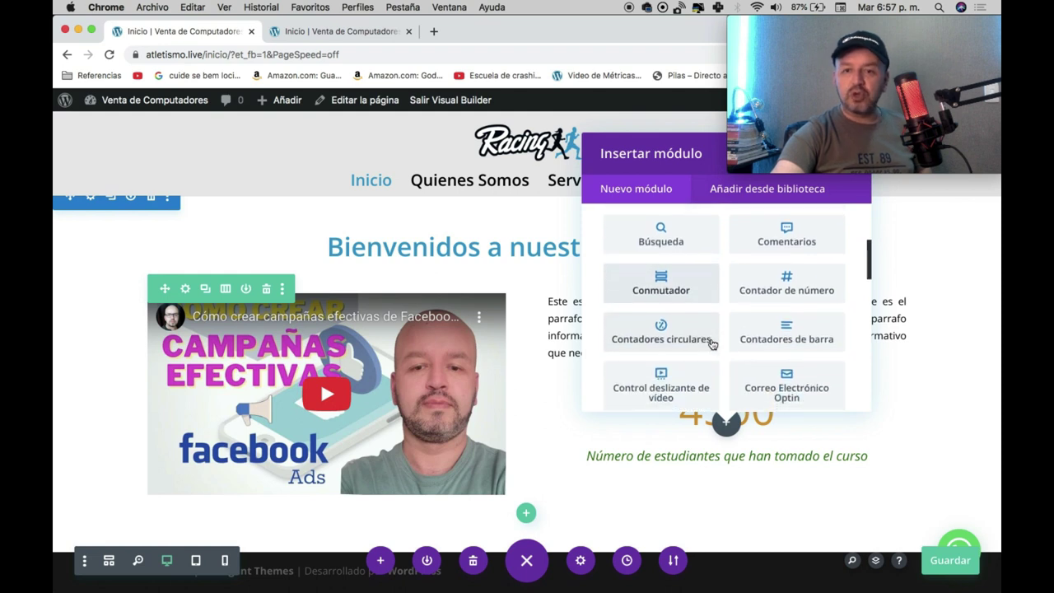
click(784, 328)
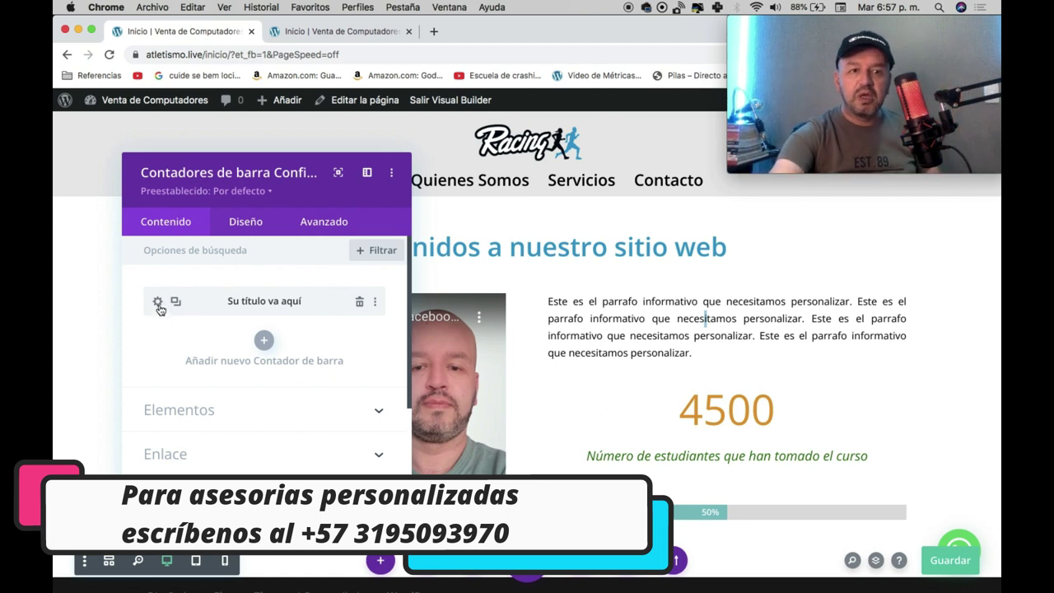
Step: Retitle the first bar with a Photoshop skills caption and set it to 80%
click(158, 303)
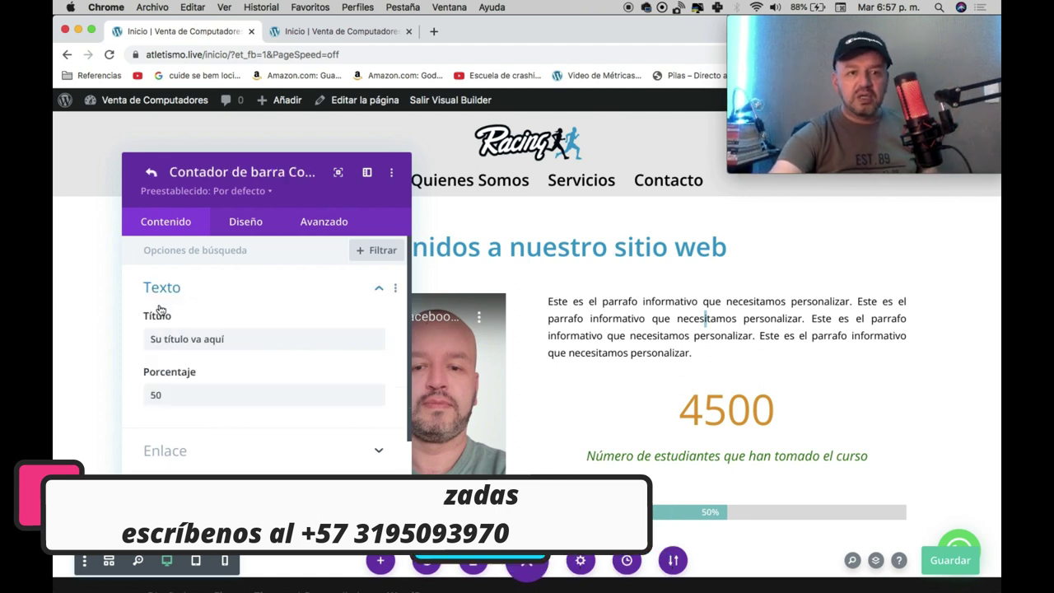
triple_click(188, 338)
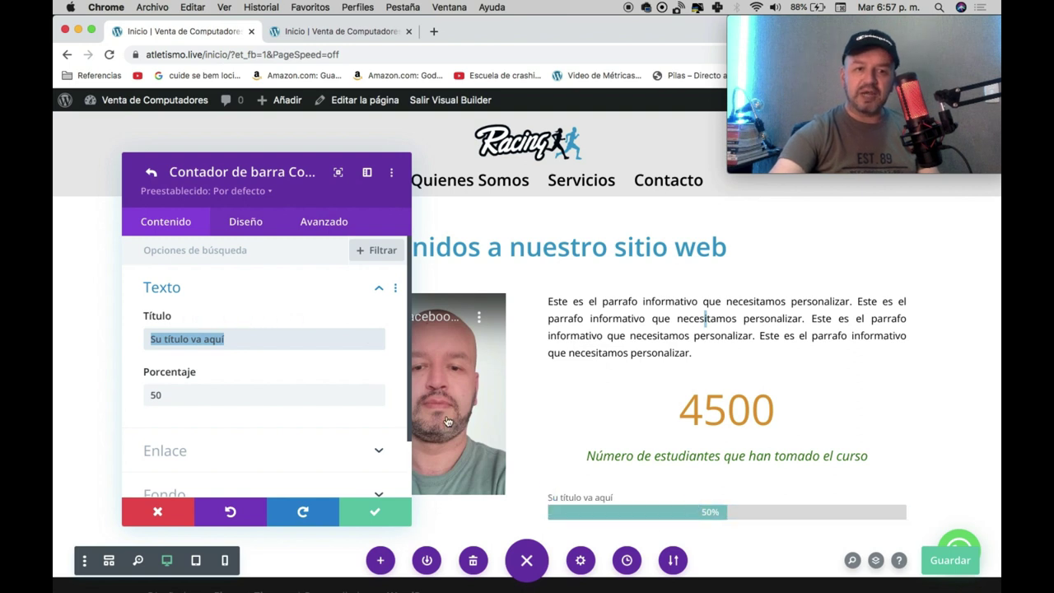
text(Mis hab)
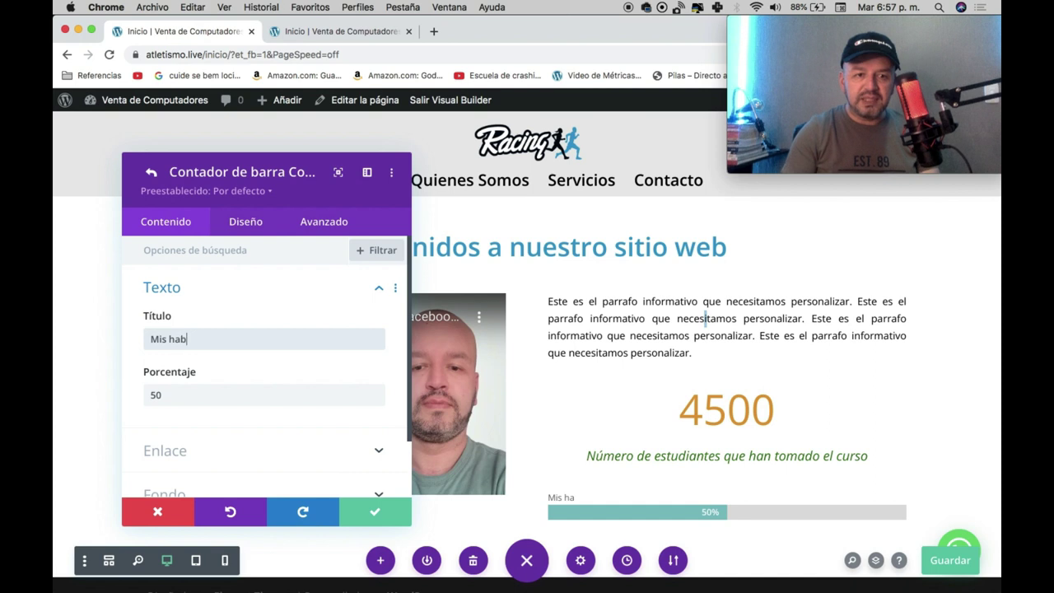
text(ilidades en Phoo)
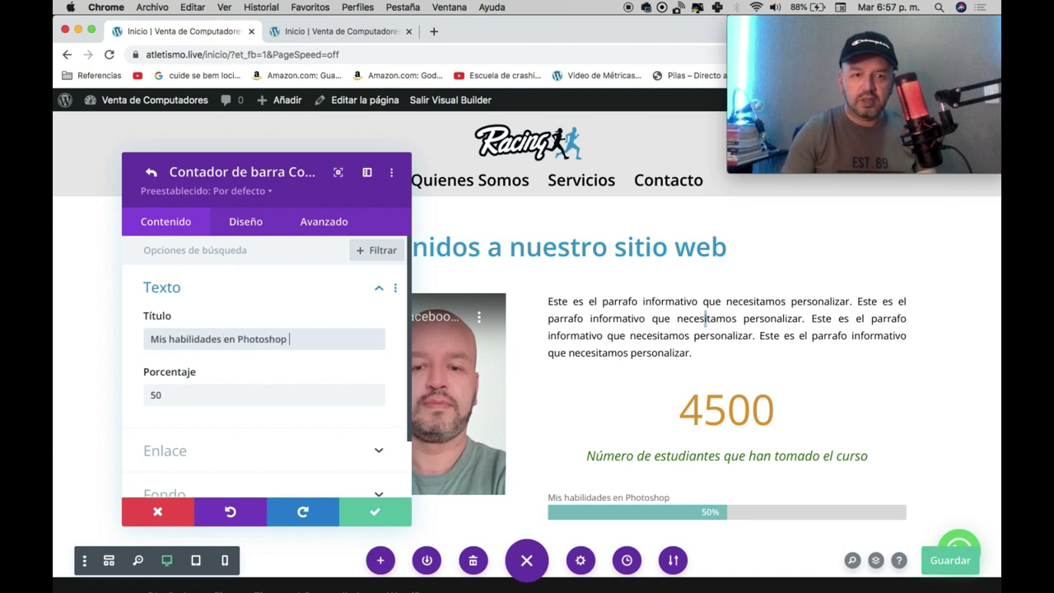
double_click(283, 394)
text(80)
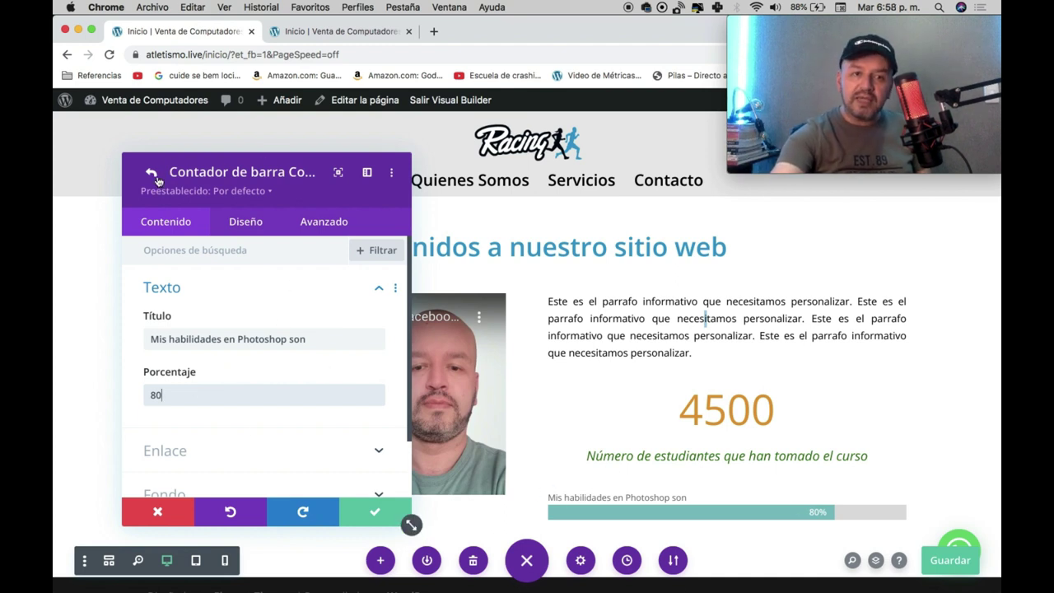
scroll(157, 180, up, 5)
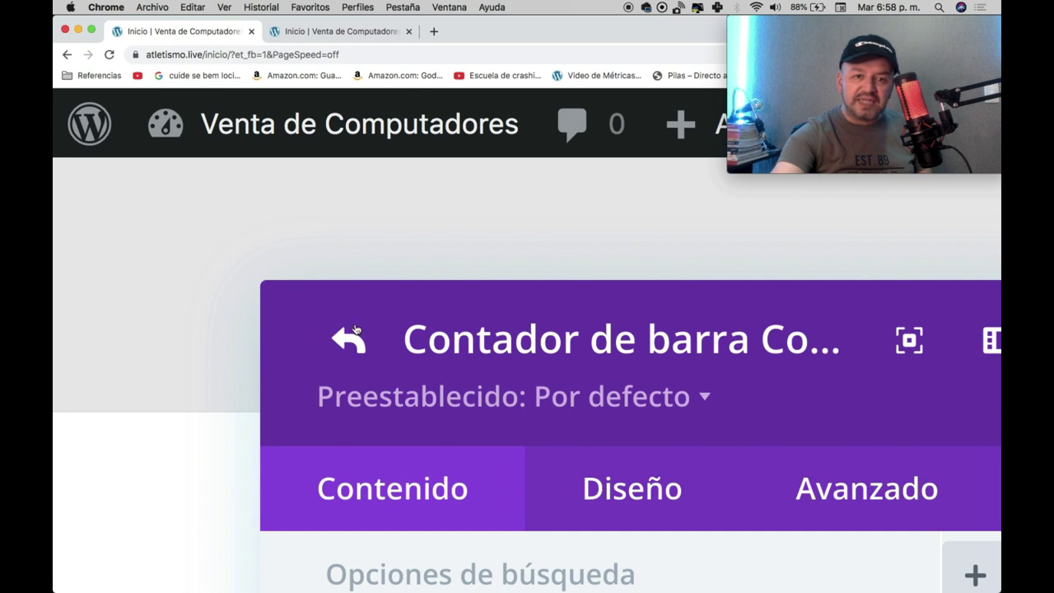
scroll(365, 360, down, 5)
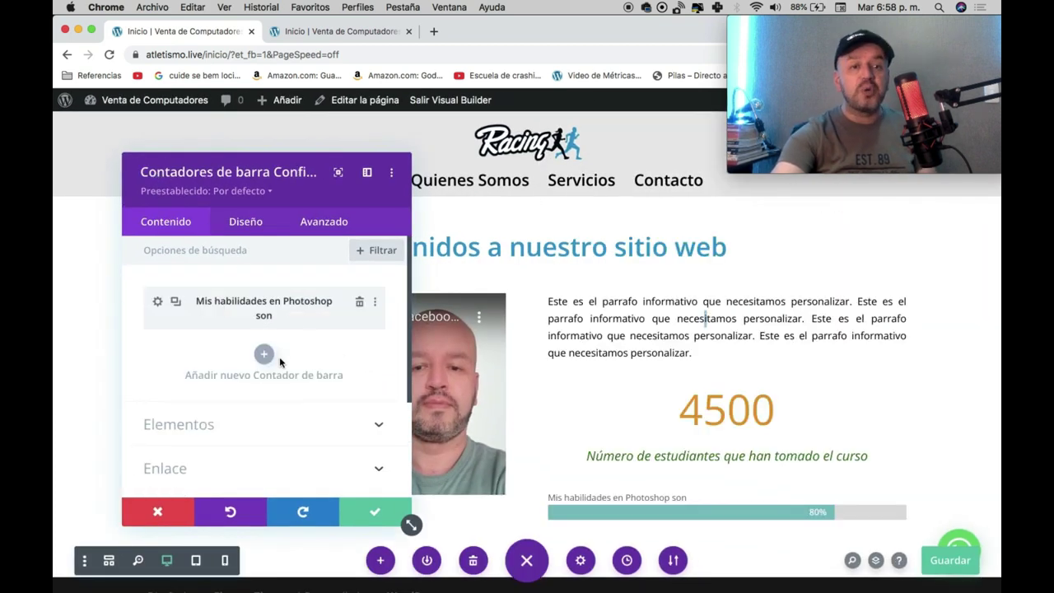
Step: Add a second bar 'Mis habilidades en WordPress son' at 90% and return to the bar list
click(264, 354)
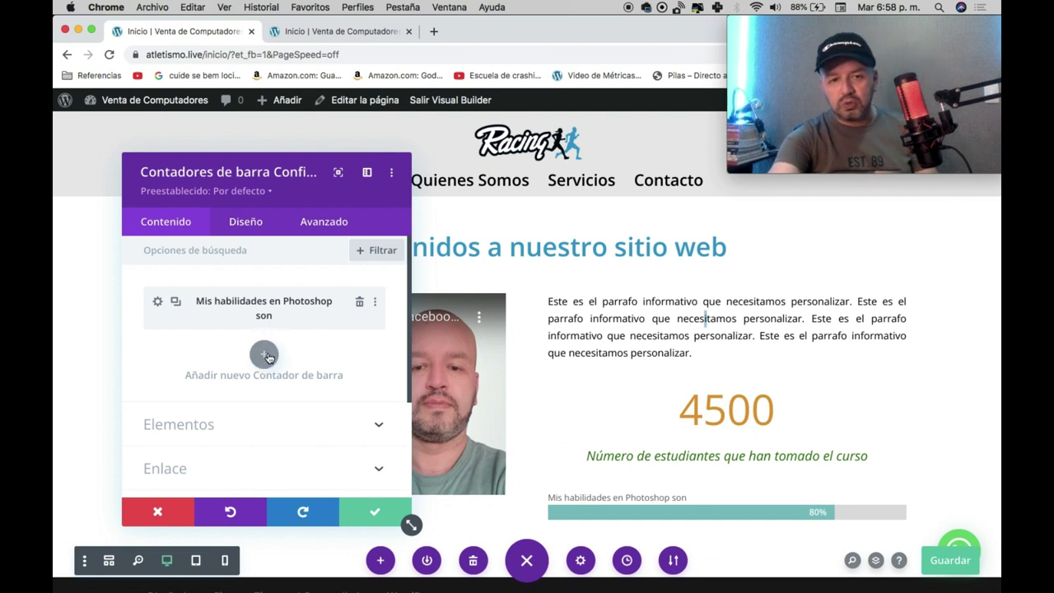
scroll(577, 412, down, 2)
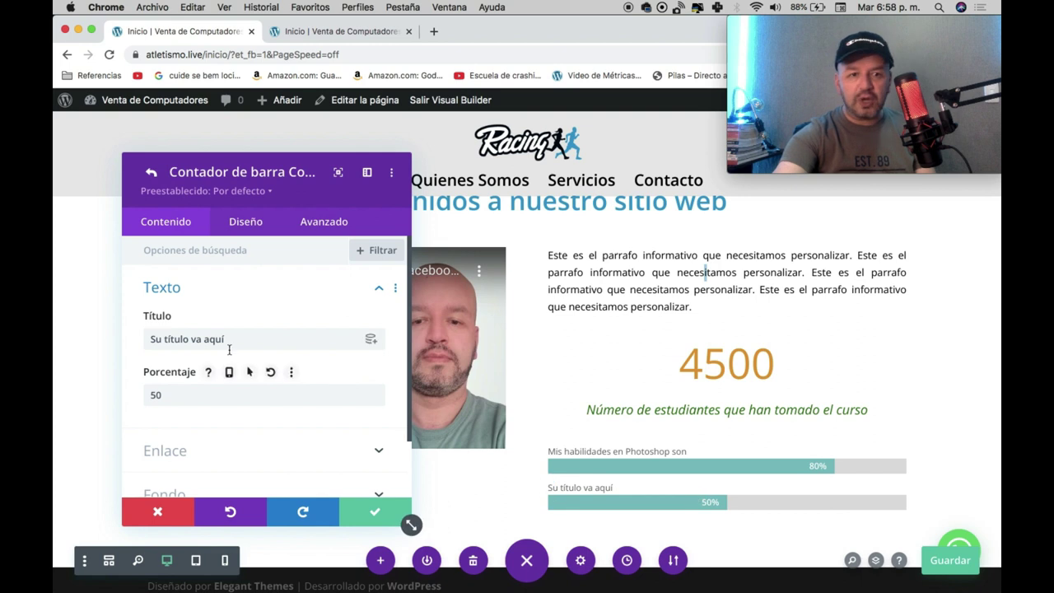
triple_click(225, 338)
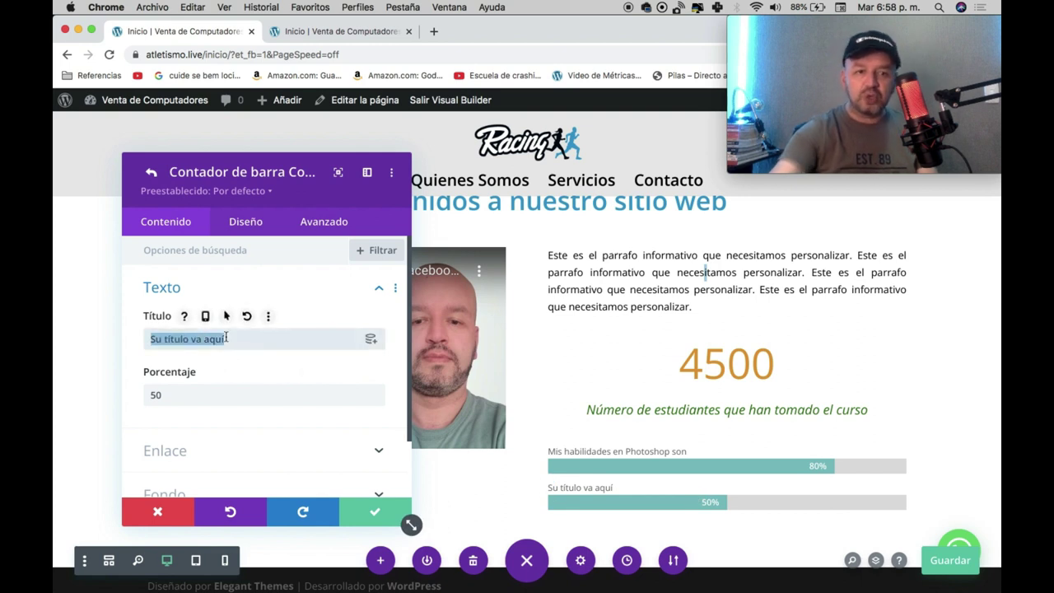
text(Mi)
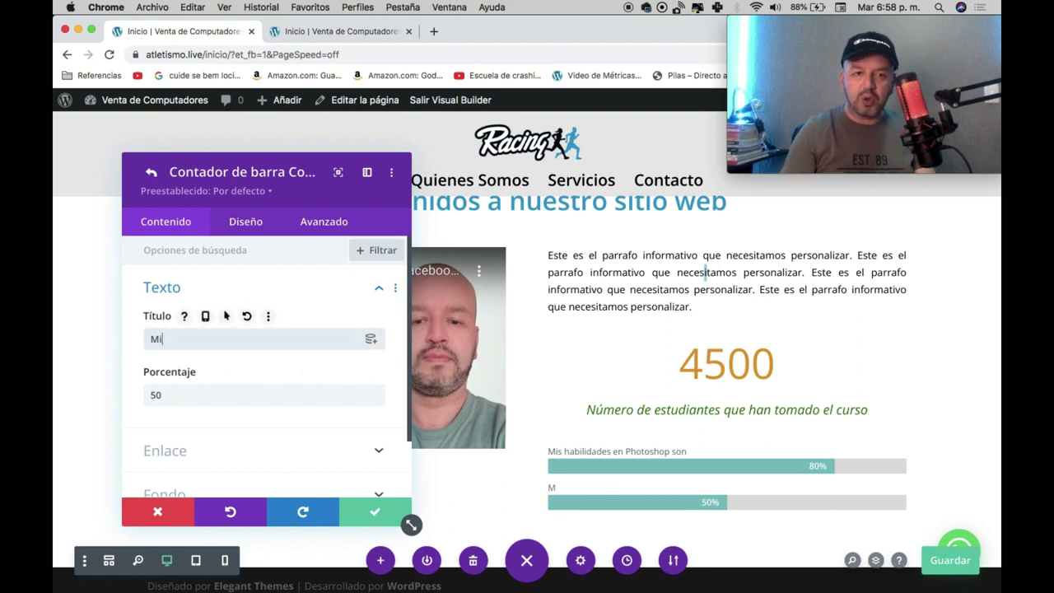
text(s habilidades en WordPr)
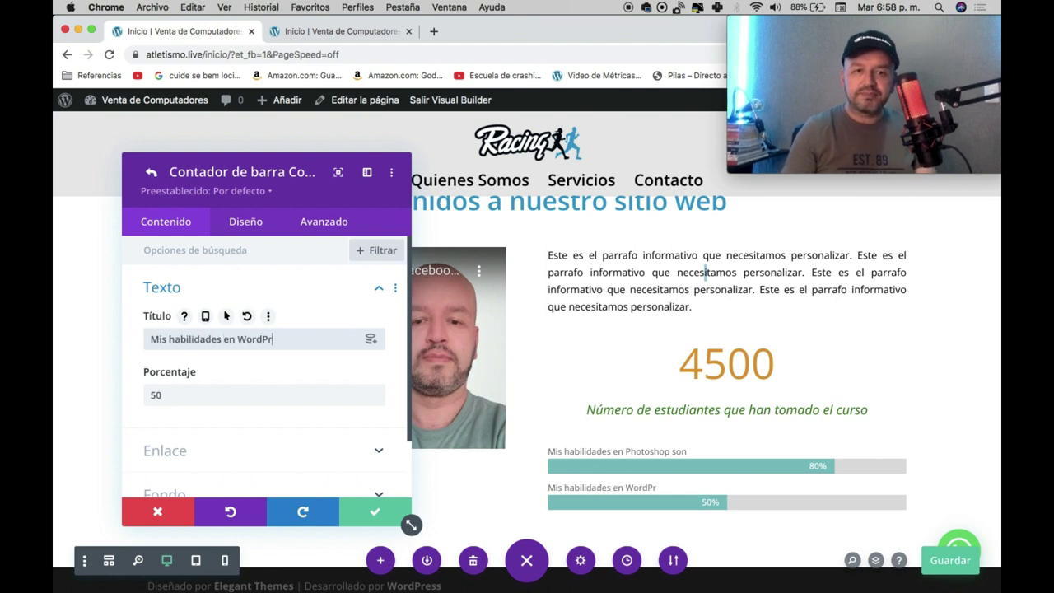
text(ess son)
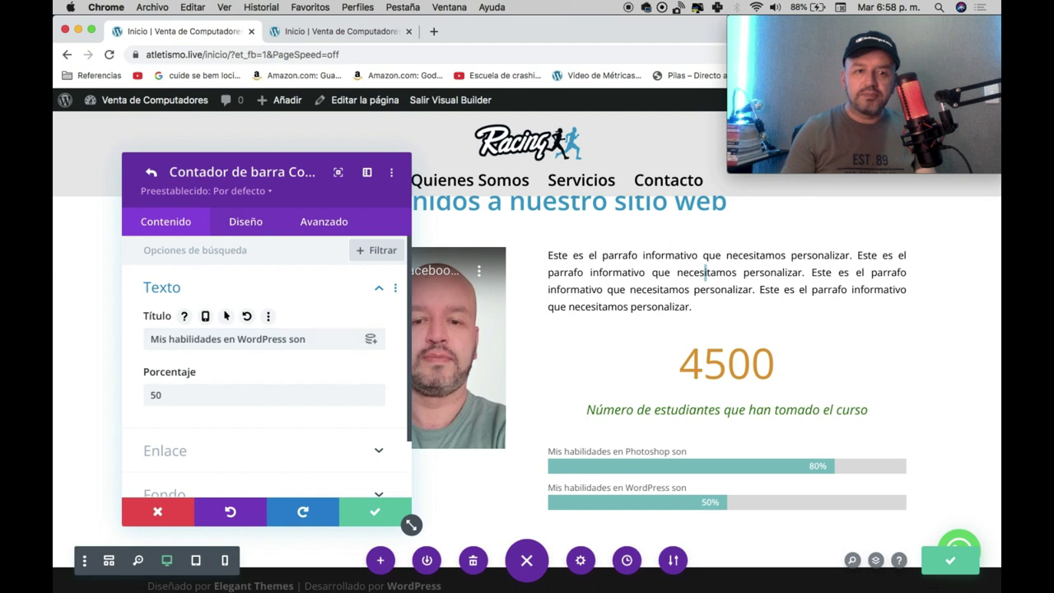
double_click(164, 401)
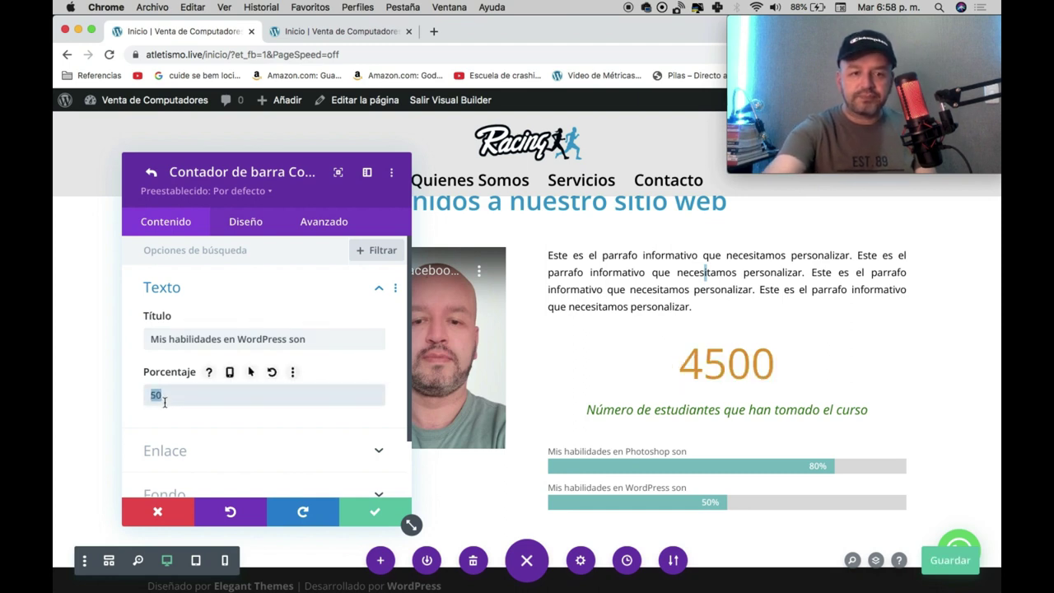
text(90)
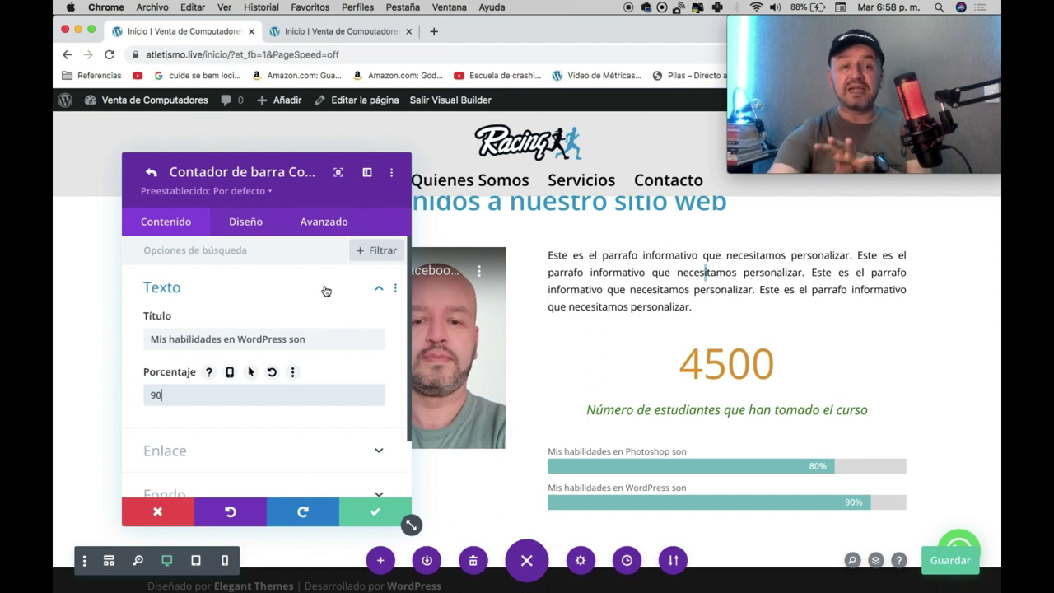
click(150, 172)
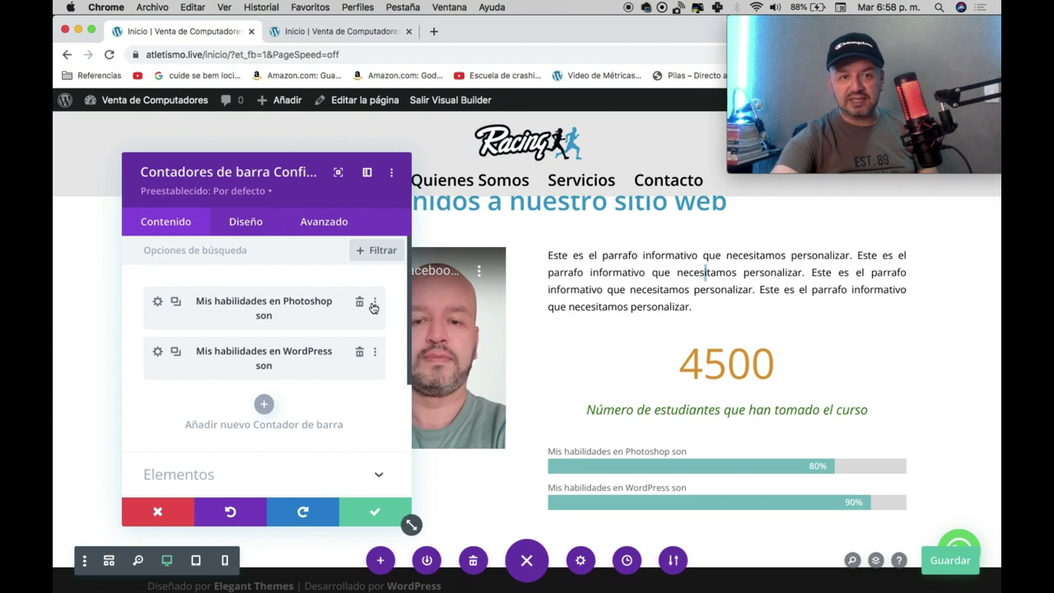
Step: Make the skill-bar percentage labels black at 20px
click(247, 222)
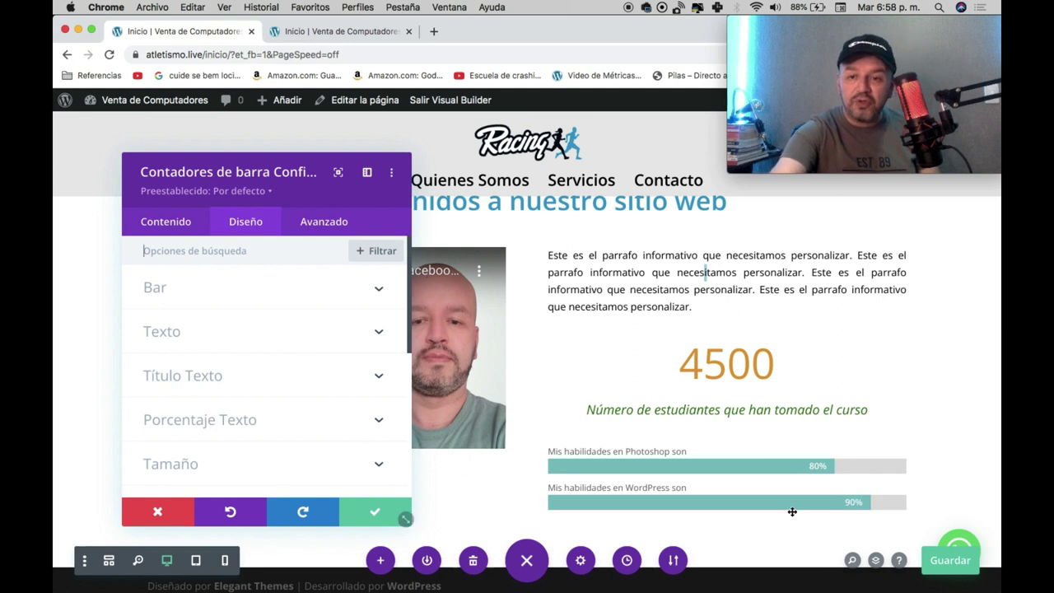
click(208, 425)
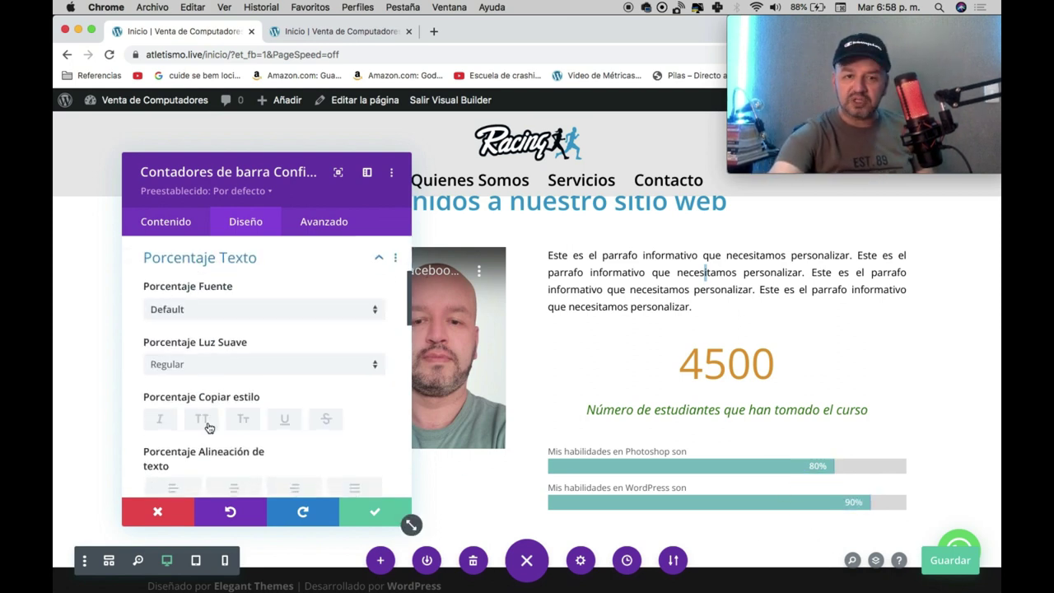
scroll(203, 377, down, 4)
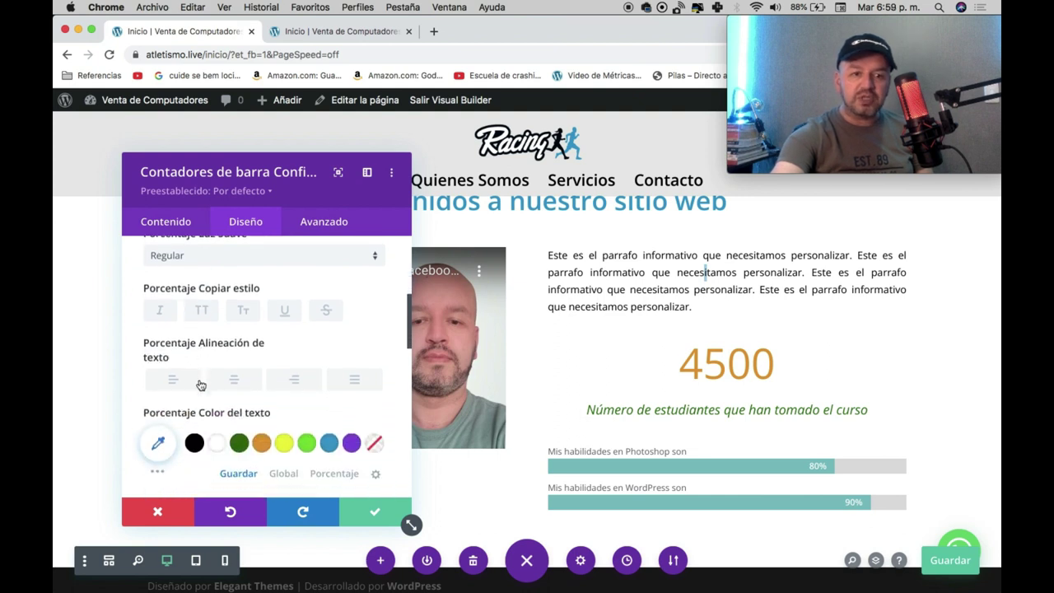
click(194, 404)
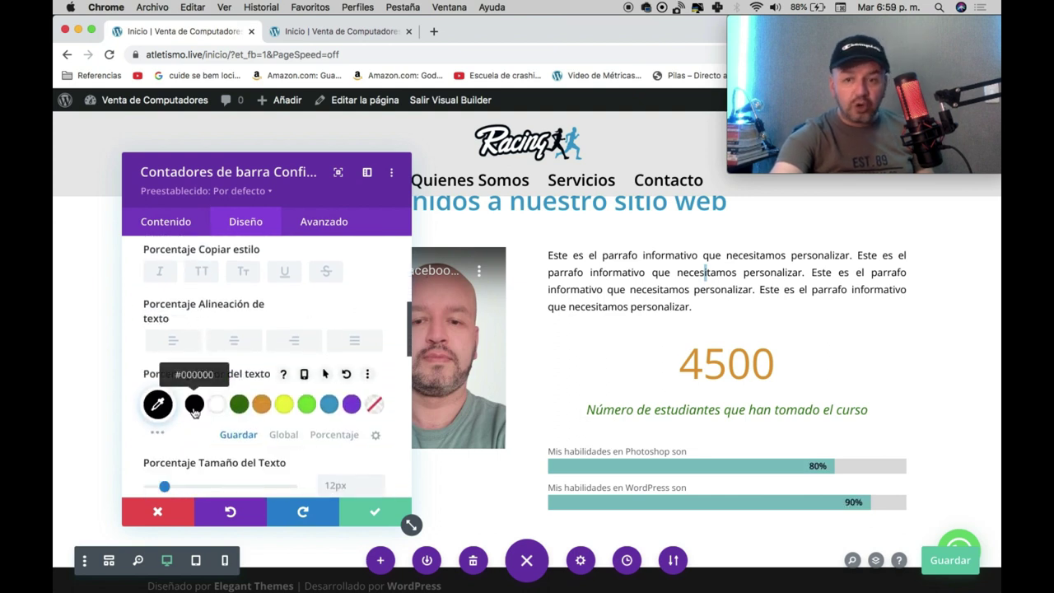
scroll(190, 421, down, 1)
drag(169, 463, 175, 466)
scroll(175, 412, up, 10)
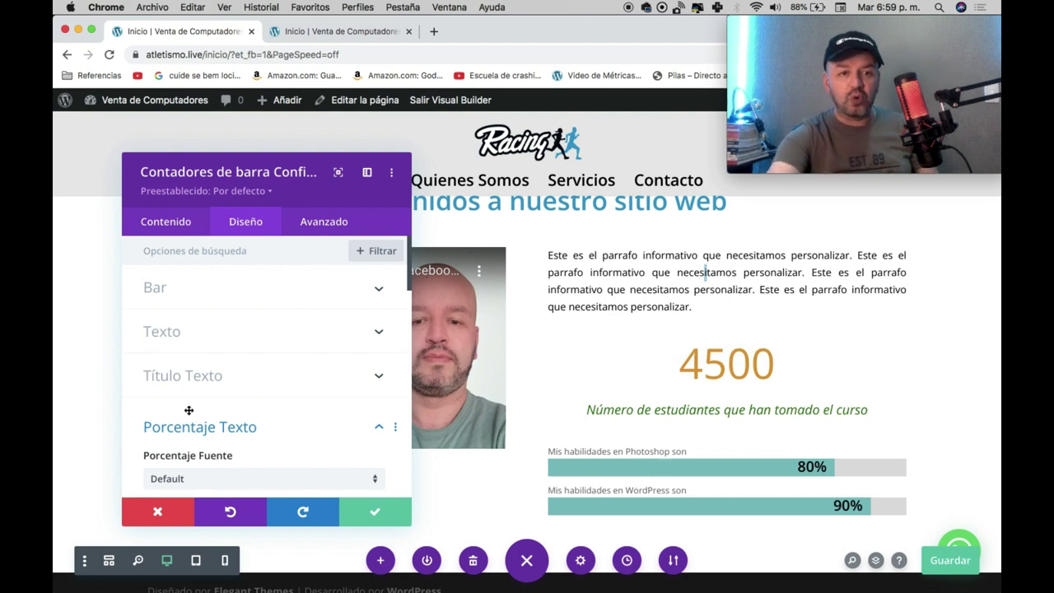
Step: Make the bar titles black, 17px, left-aligned and italic, then save the module
click(189, 381)
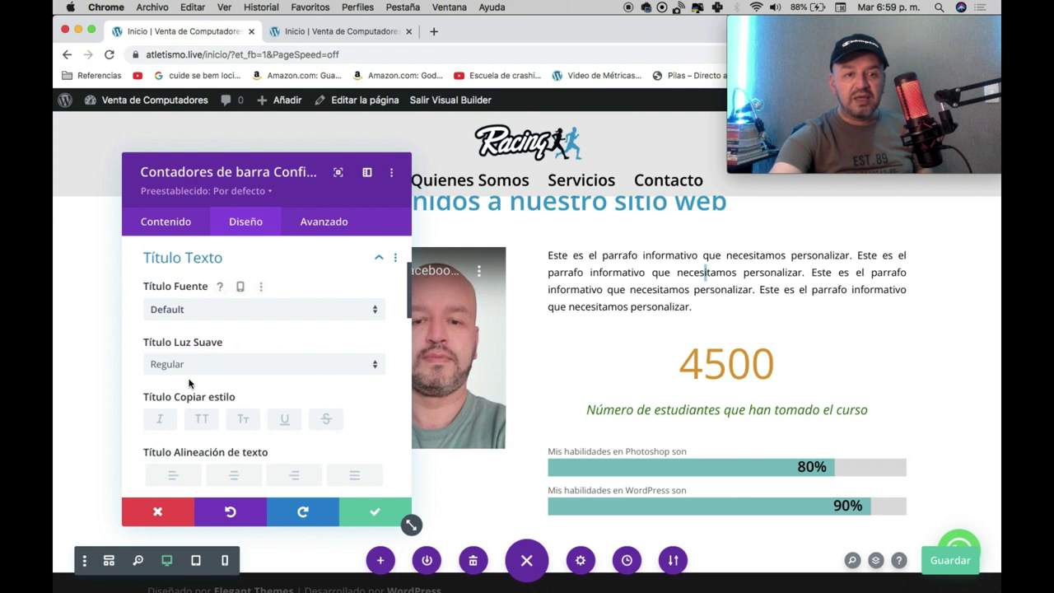
scroll(239, 398, down, 3)
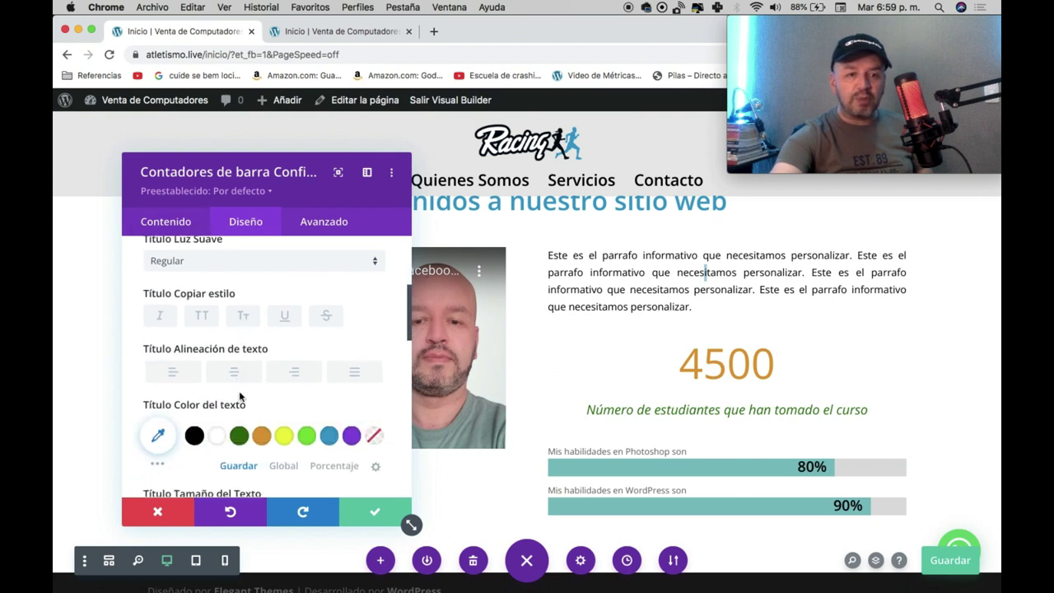
click(195, 435)
scroll(165, 453, down, 2)
drag(164, 455, 171, 454)
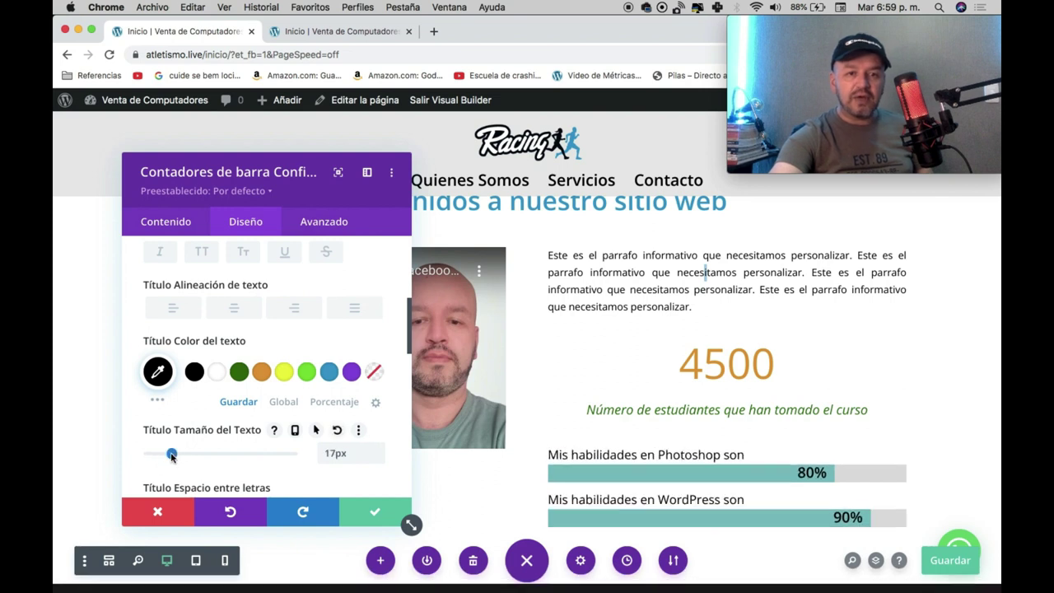
click(235, 316)
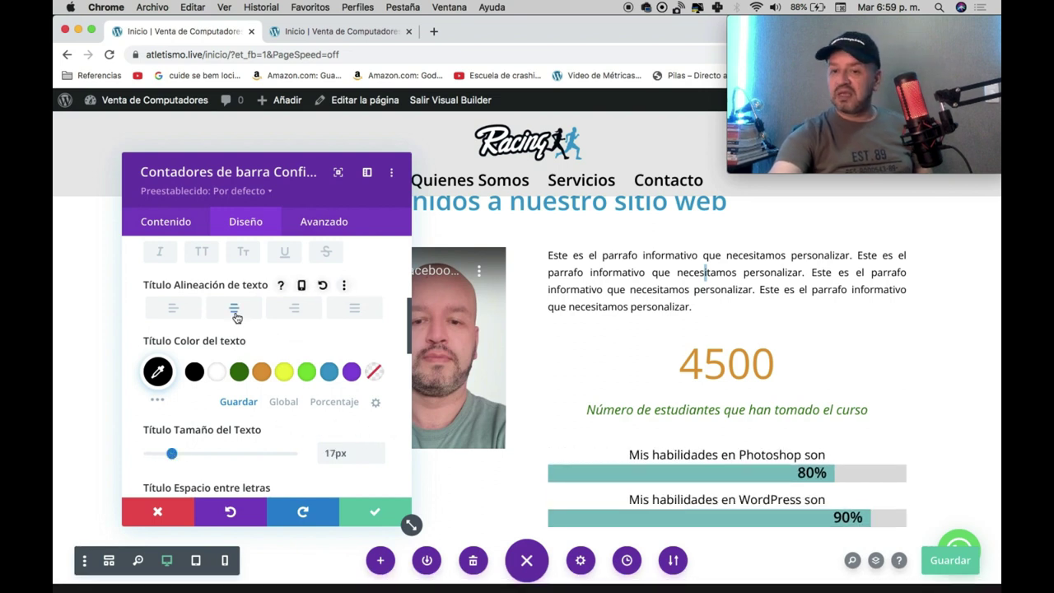
click(170, 316)
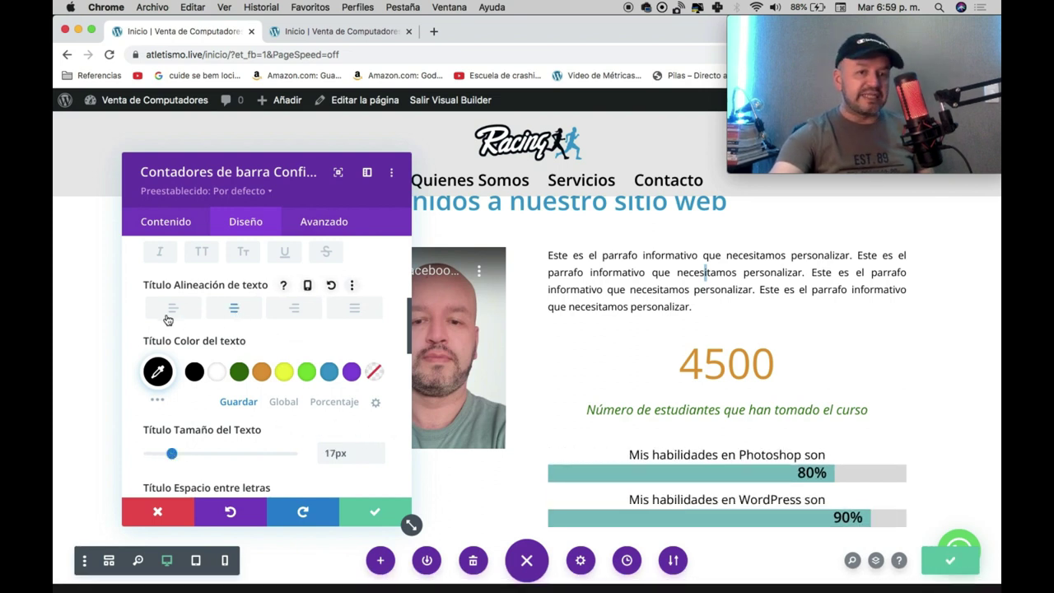
click(159, 257)
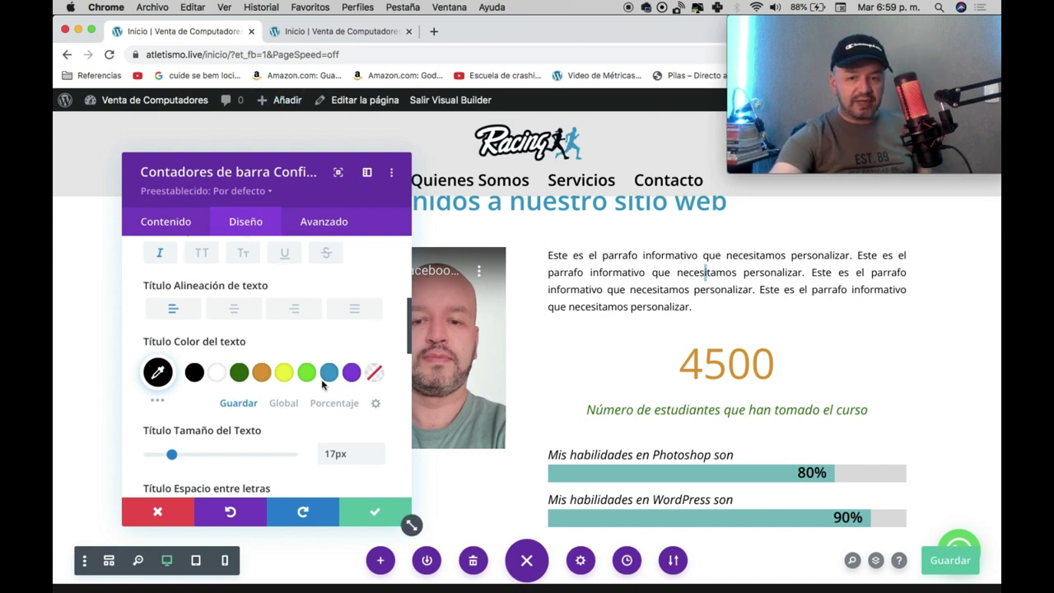
click(371, 514)
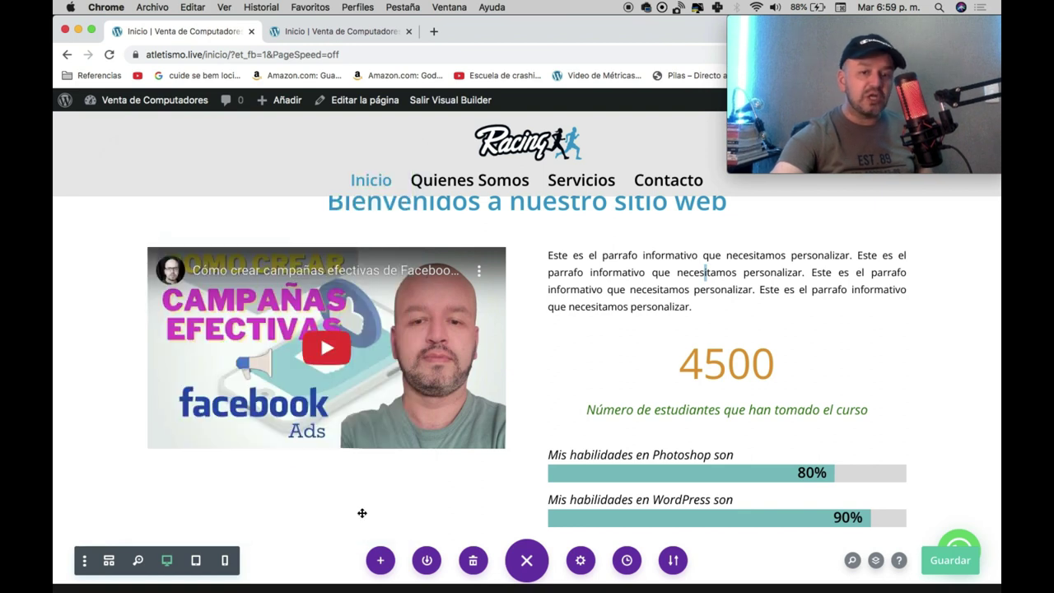
Step: Save the page and move the 4500 counter into the left column above the video
click(951, 564)
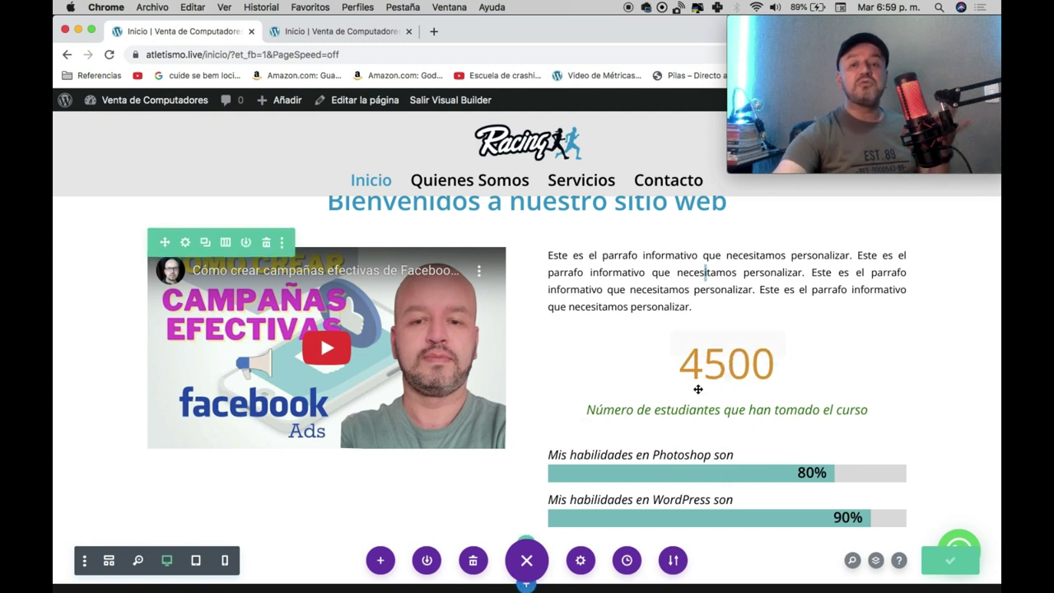
mouse_move(703, 333)
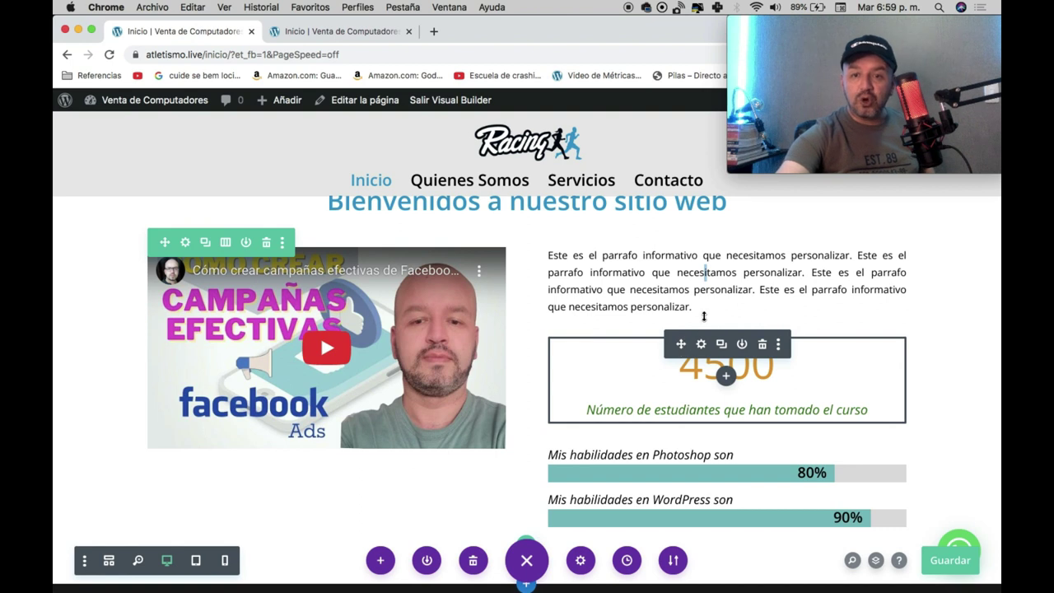
drag(682, 341, 327, 250)
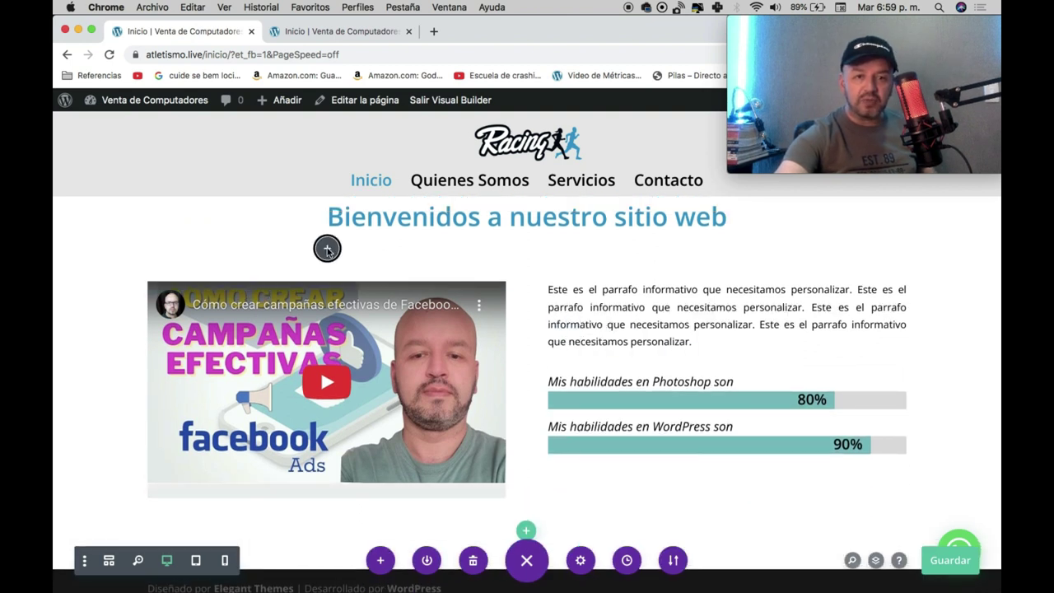
drag(256, 290, 323, 288)
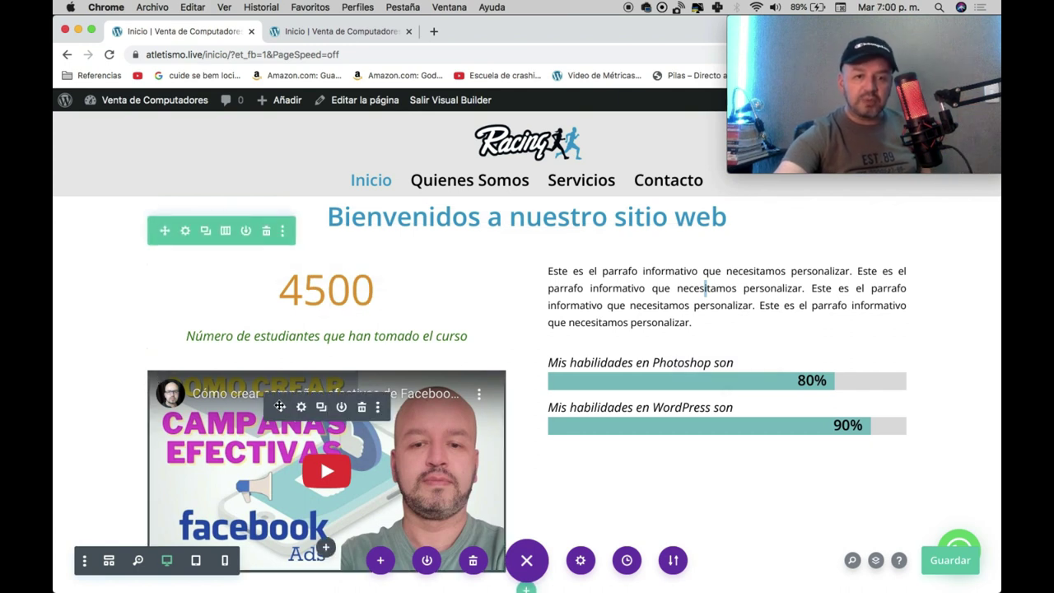
Step: Move the video above the paragraph in the right column, then undo with Ctrl+Z
drag(280, 406, 703, 311)
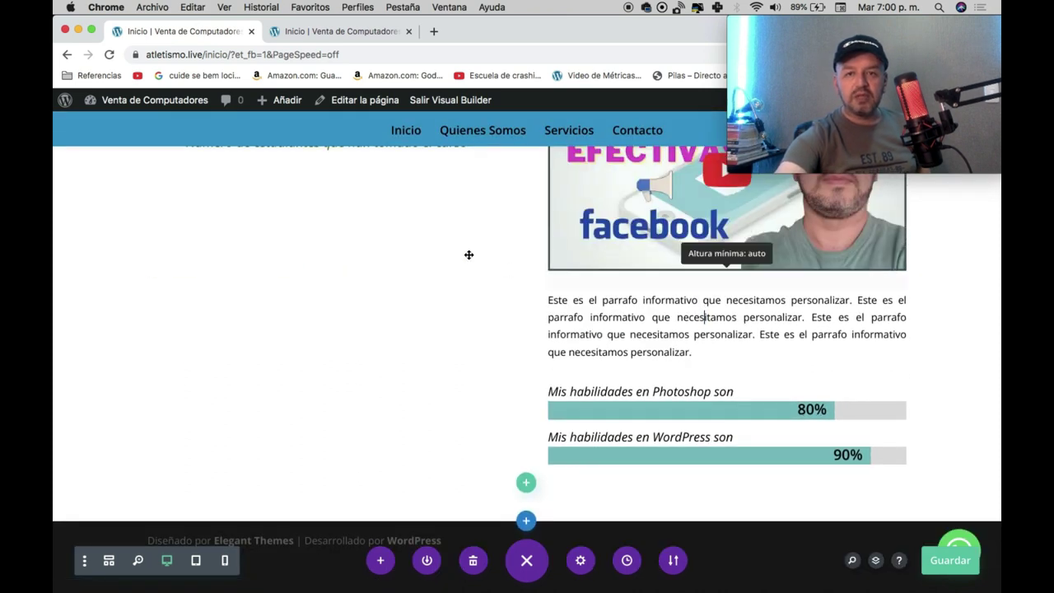
scroll(640, 348, down, 3)
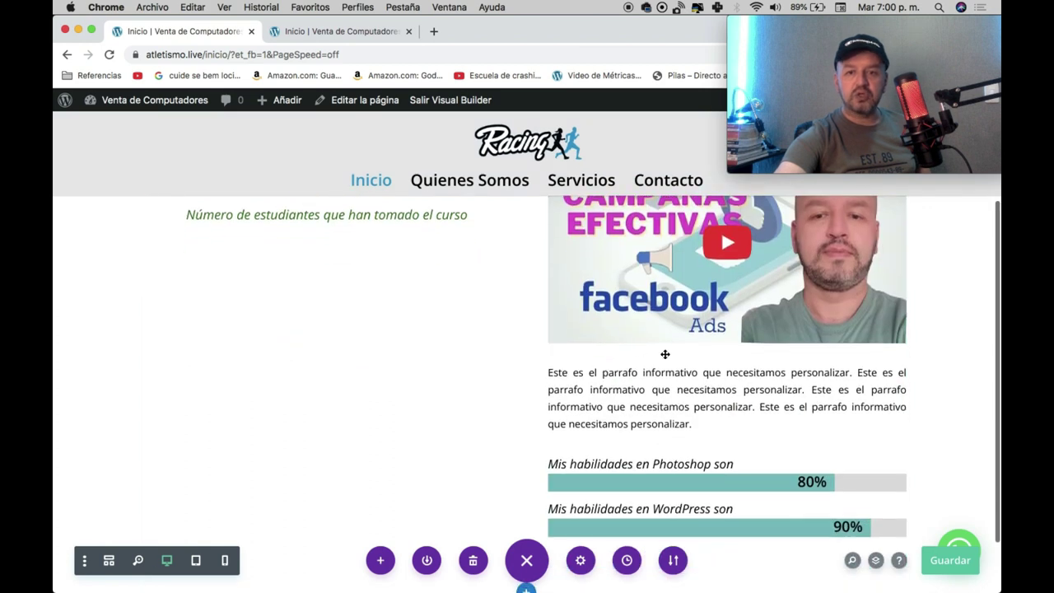
scroll(687, 365, down, 1)
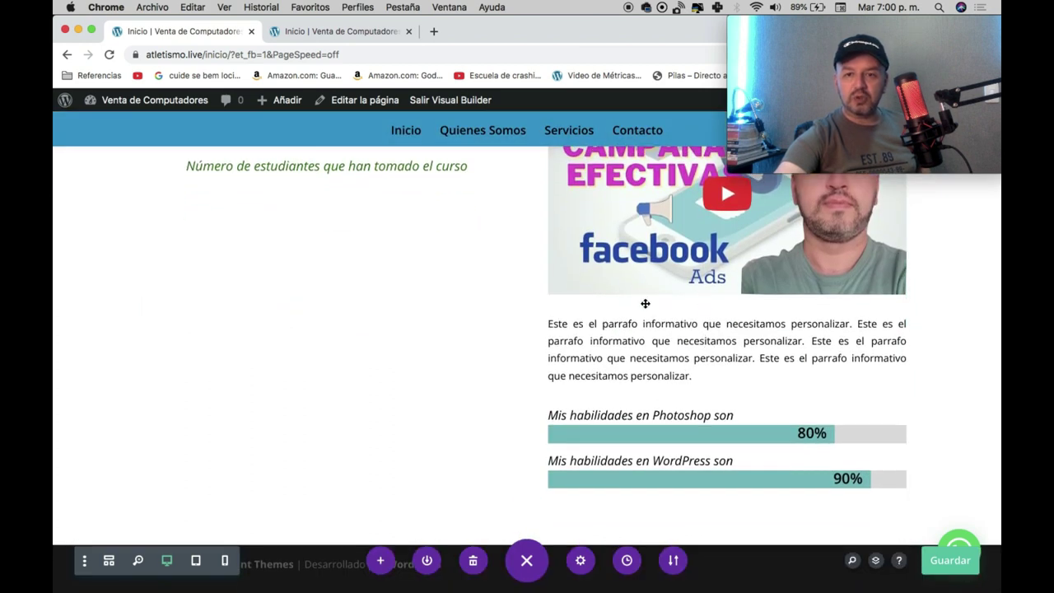
mouse_move(675, 446)
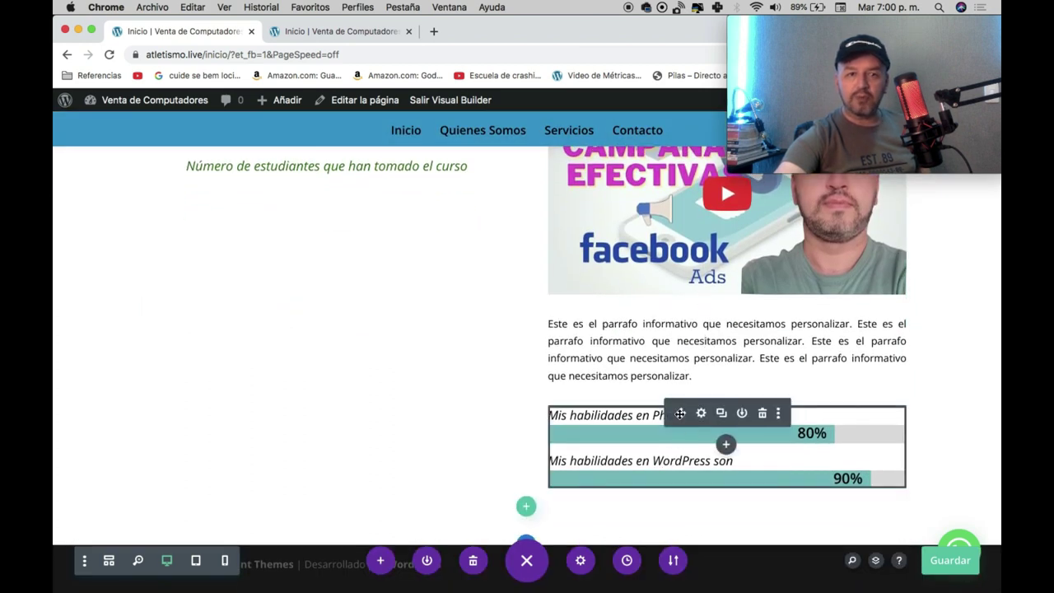
scroll(680, 414, up, 3)
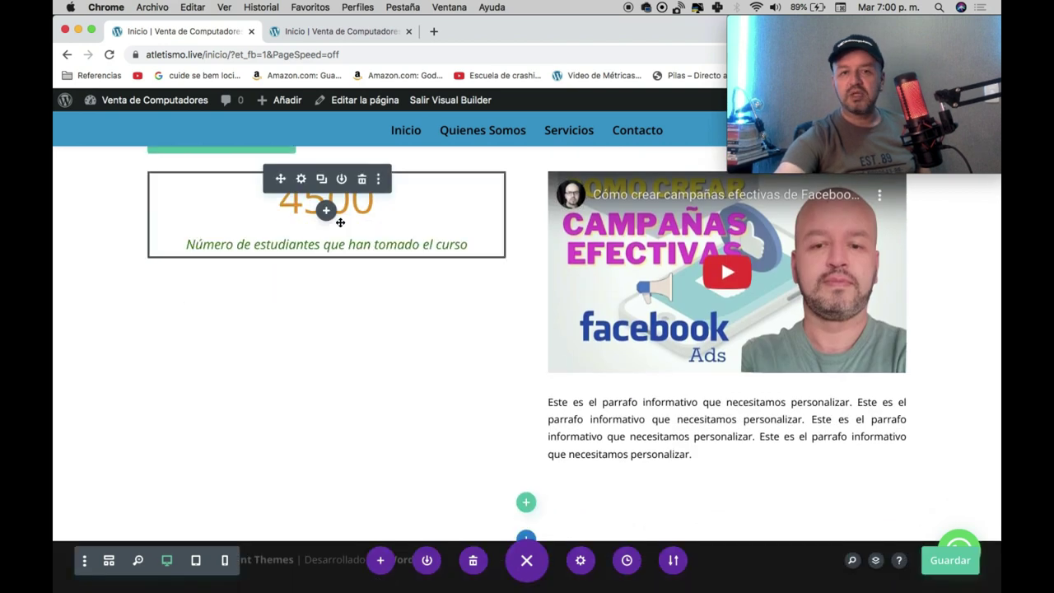
key(ctrl+z)
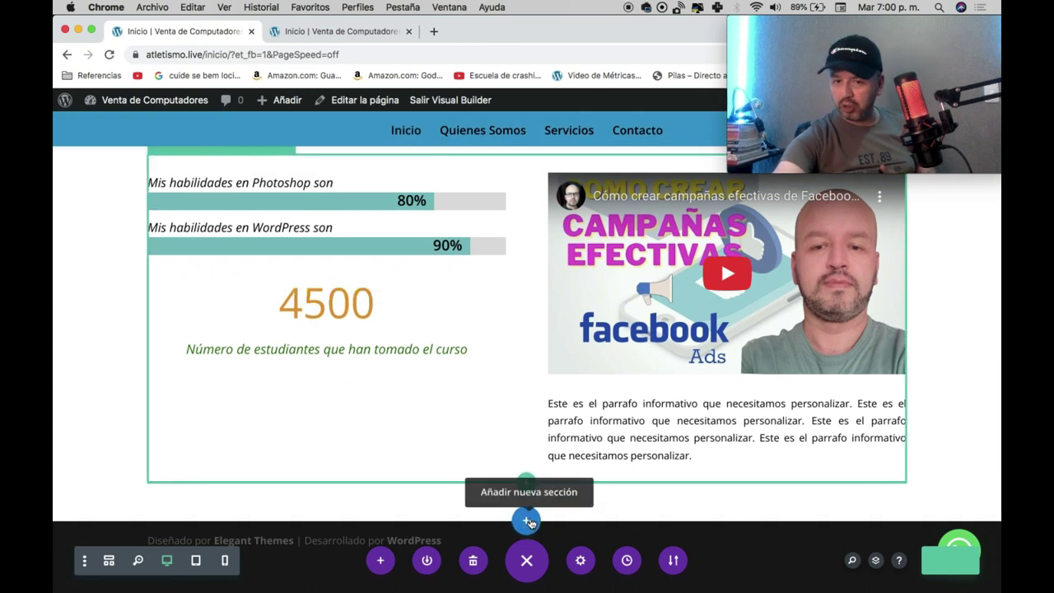
Step: Add a Regular section containing a five-column row, leaving the columns empty
click(528, 521)
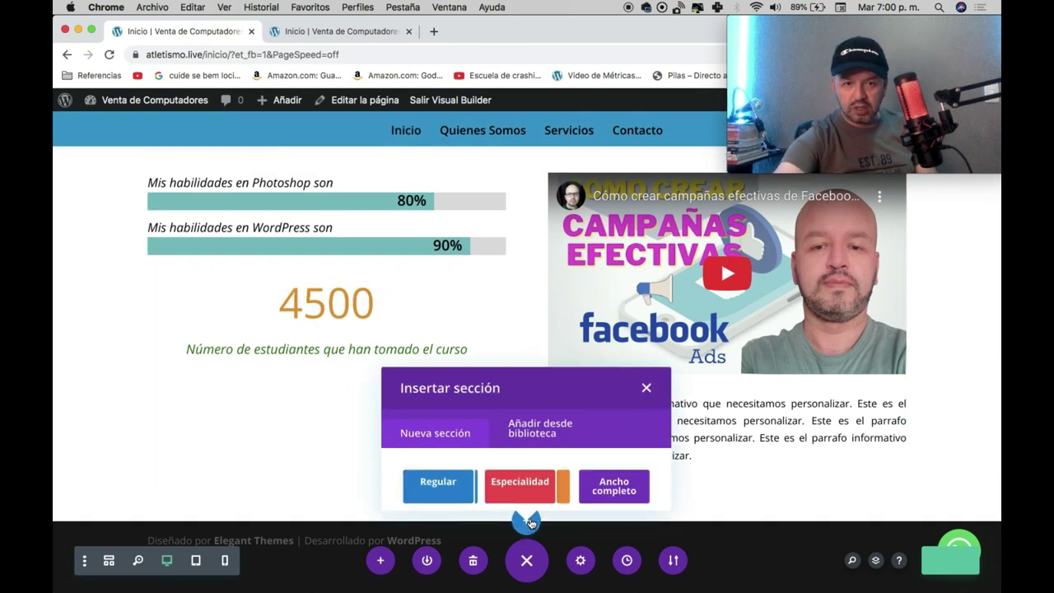
click(440, 479)
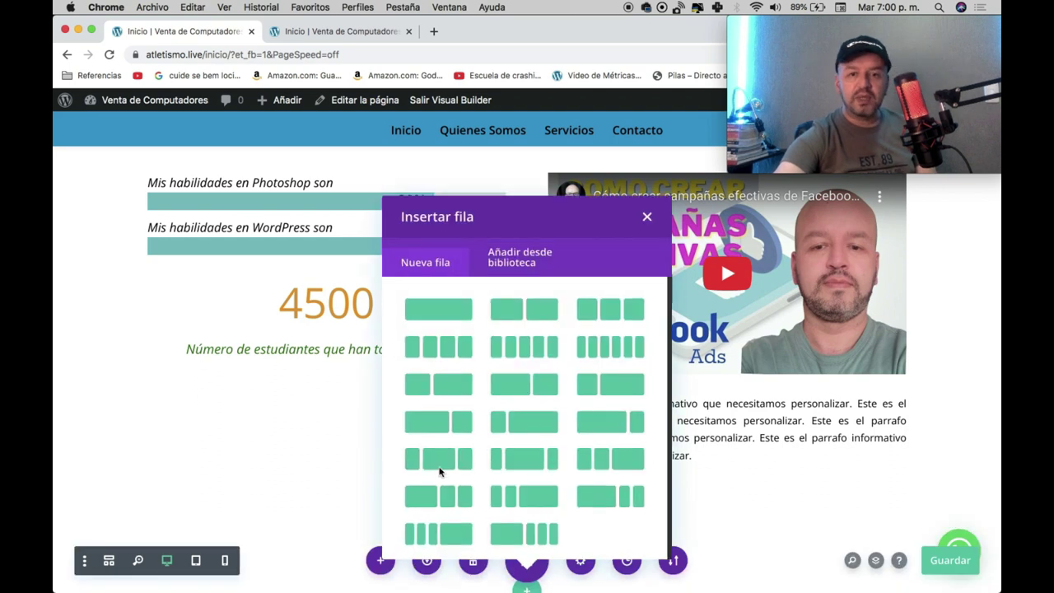
click(520, 357)
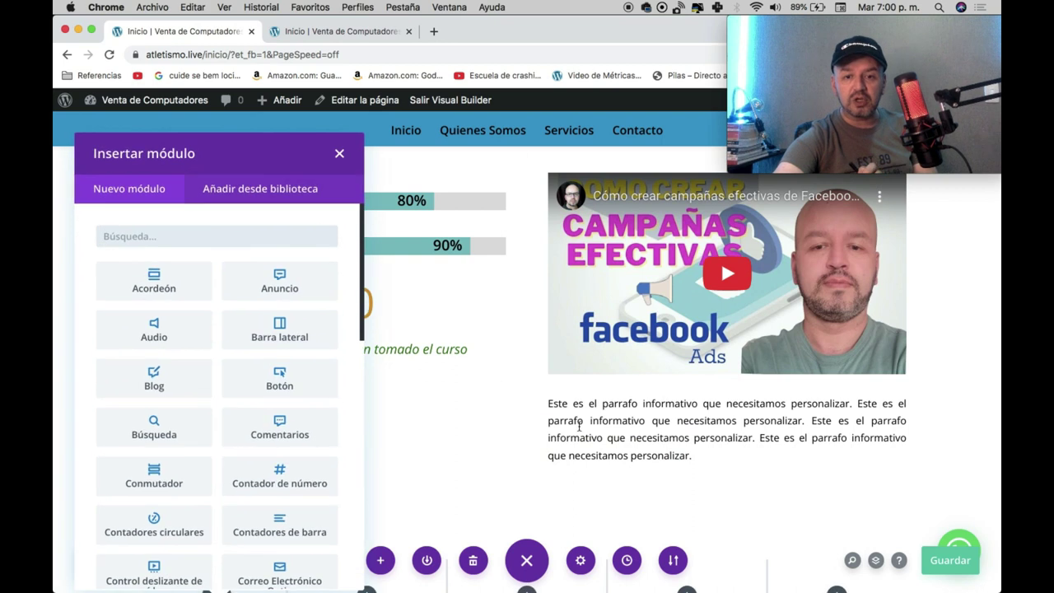
click(340, 153)
scroll(414, 312, down, 3)
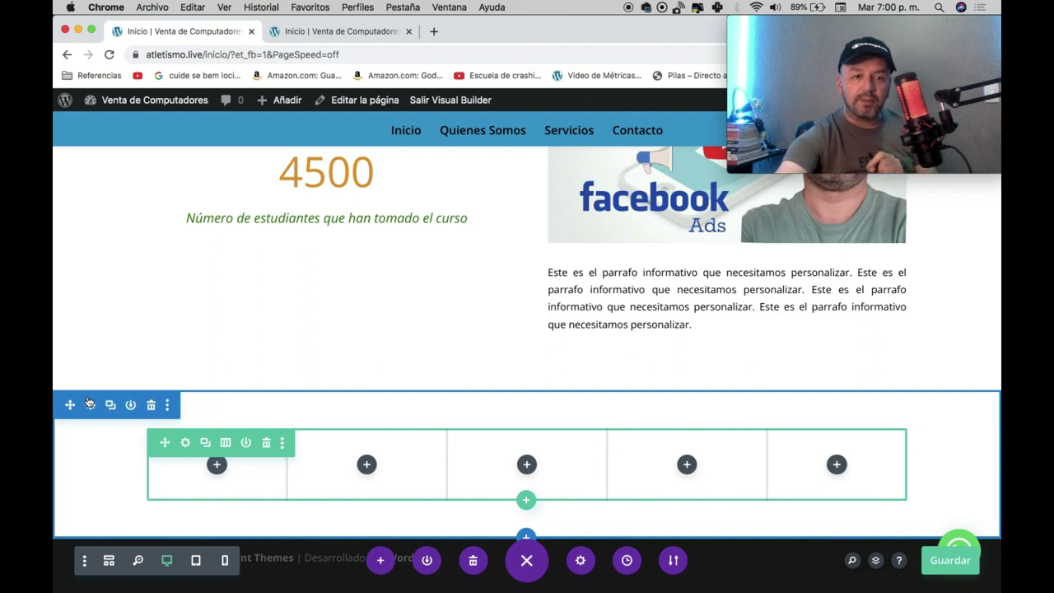
Step: Give the new section a yellow background colour and save it
click(91, 405)
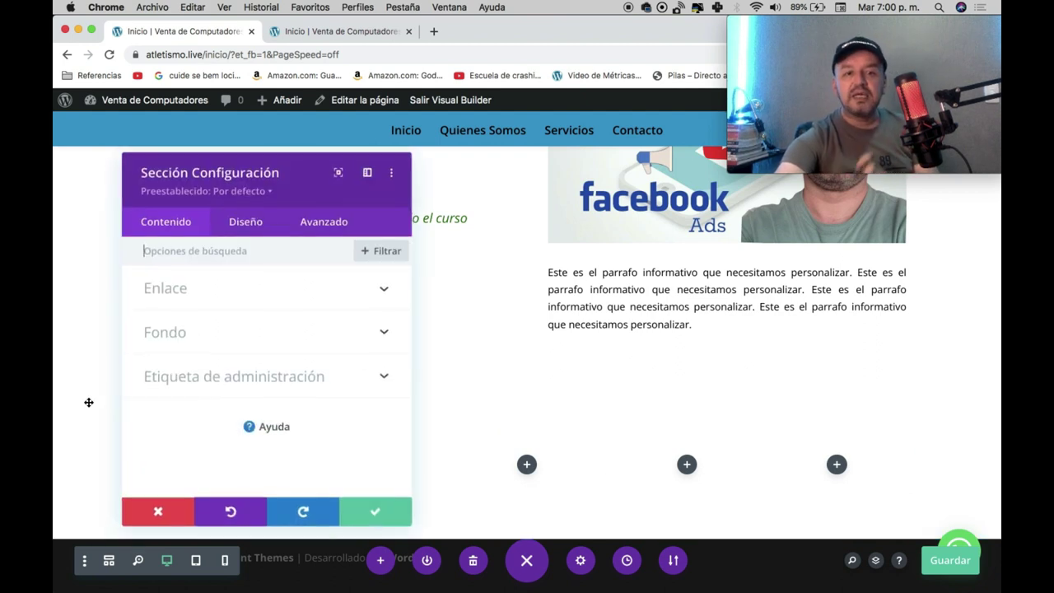
click(165, 336)
scroll(214, 395, down, 2)
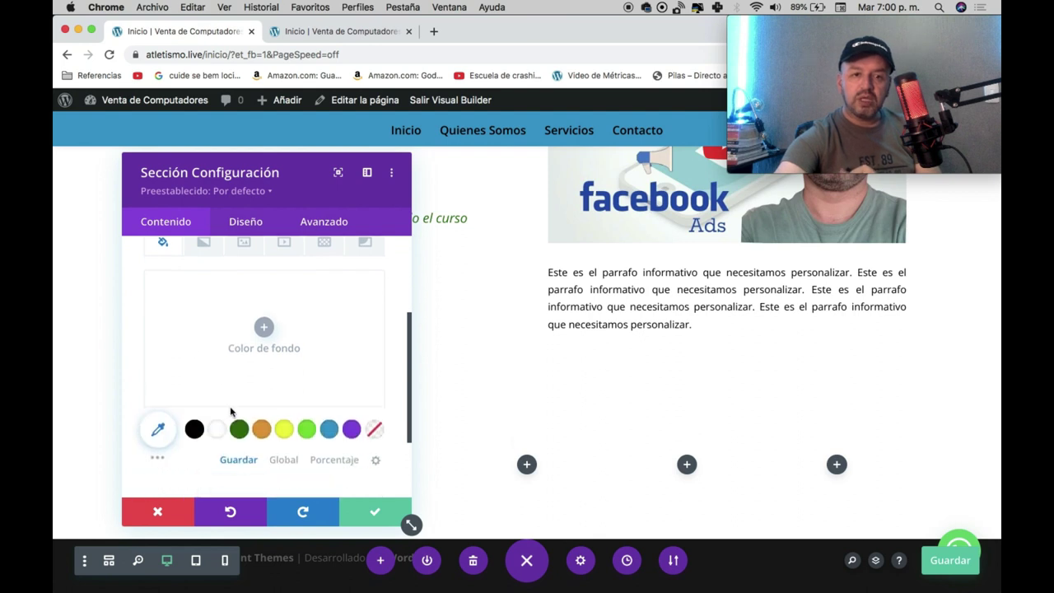
click(284, 432)
click(377, 513)
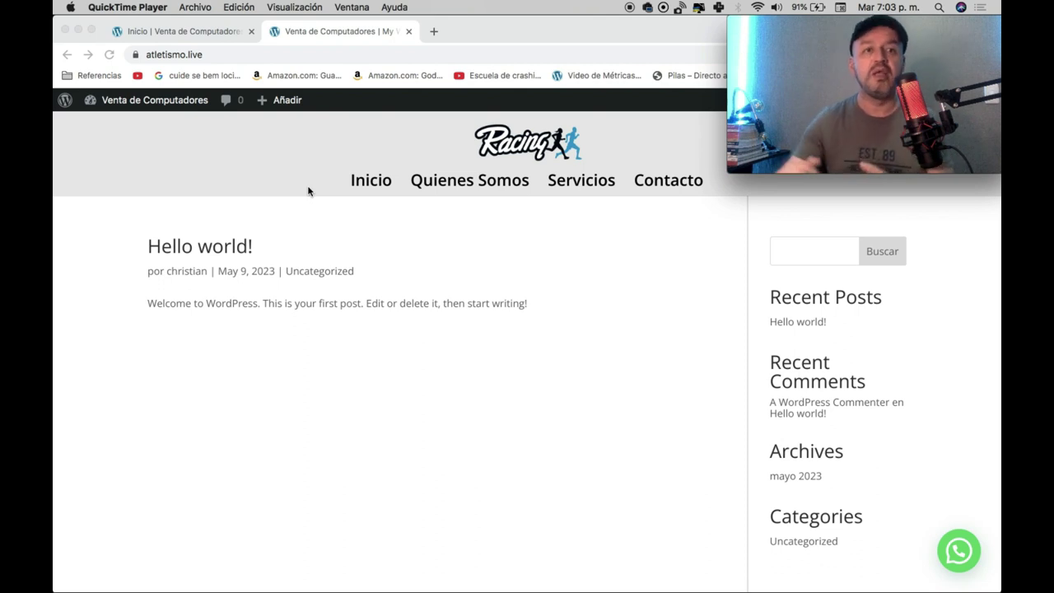
Step: Reload atletismo.live, view the Inicio page, then return to the builder tab
click(172, 55)
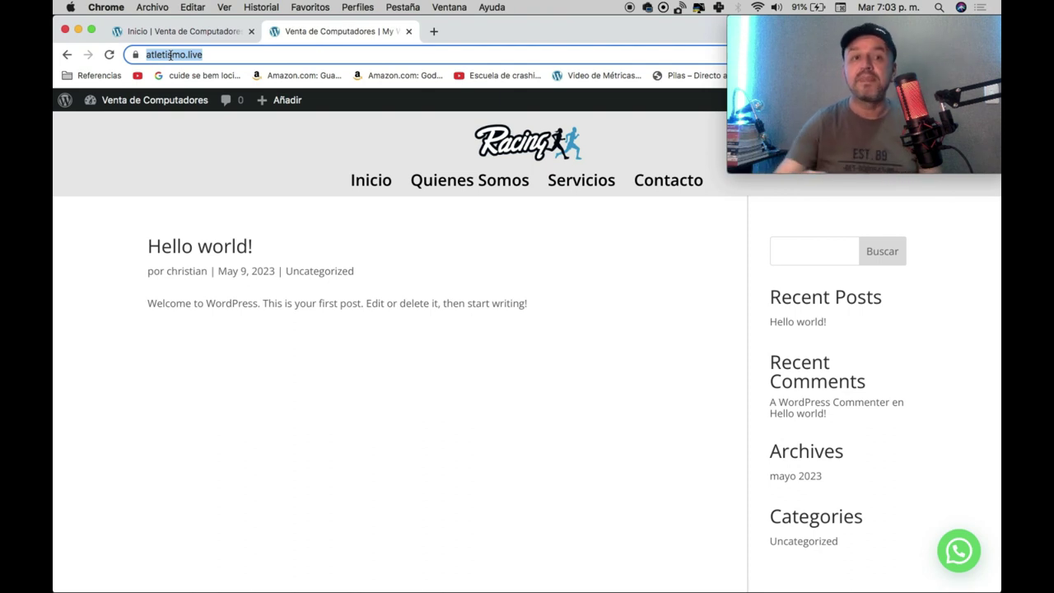
key(Return)
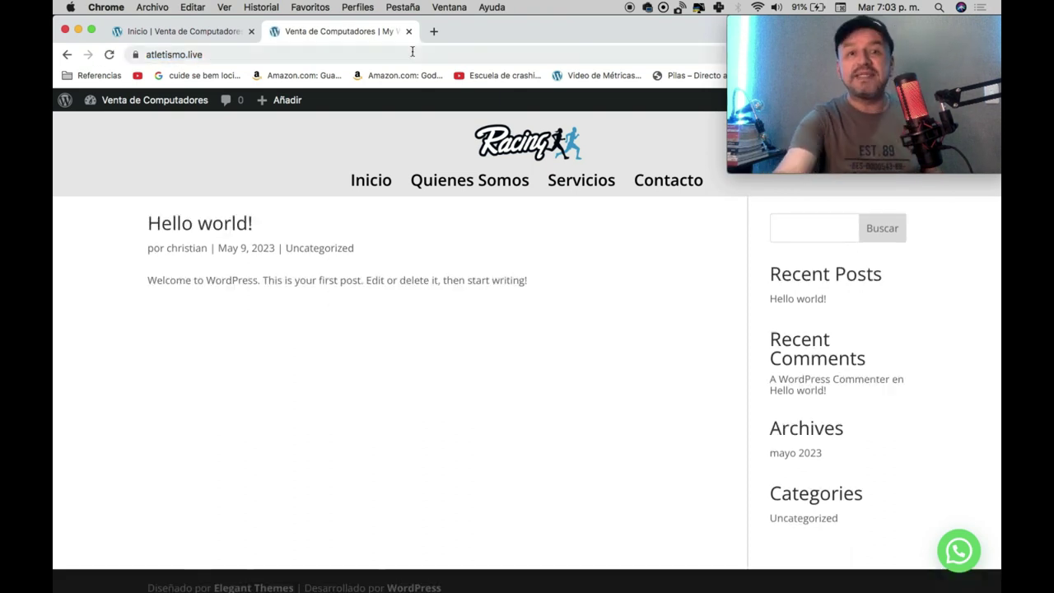
click(375, 183)
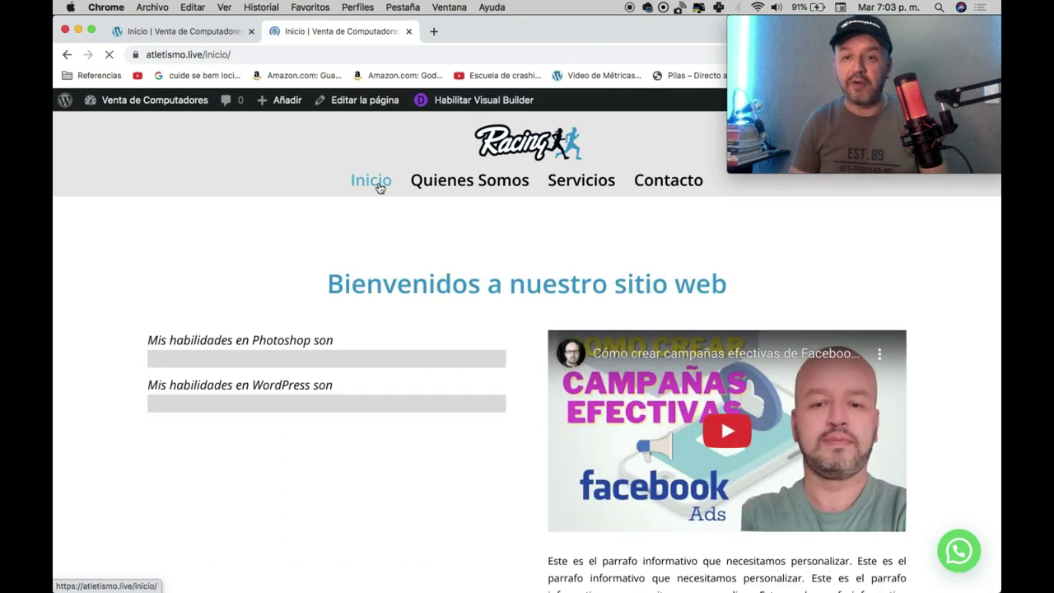
scroll(642, 329, down, 3)
scroll(659, 370, up, 3)
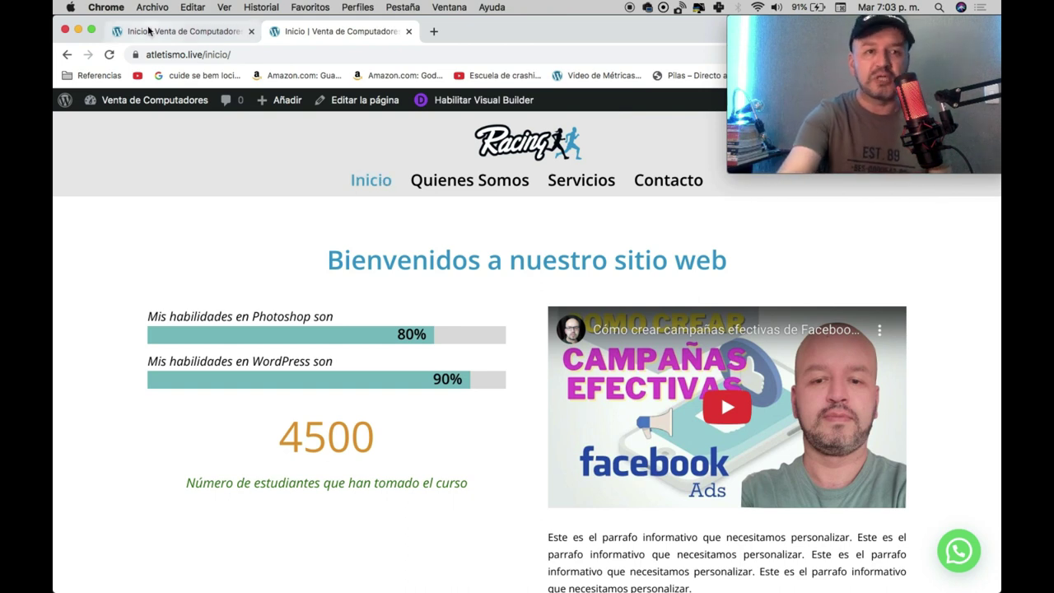
click(151, 33)
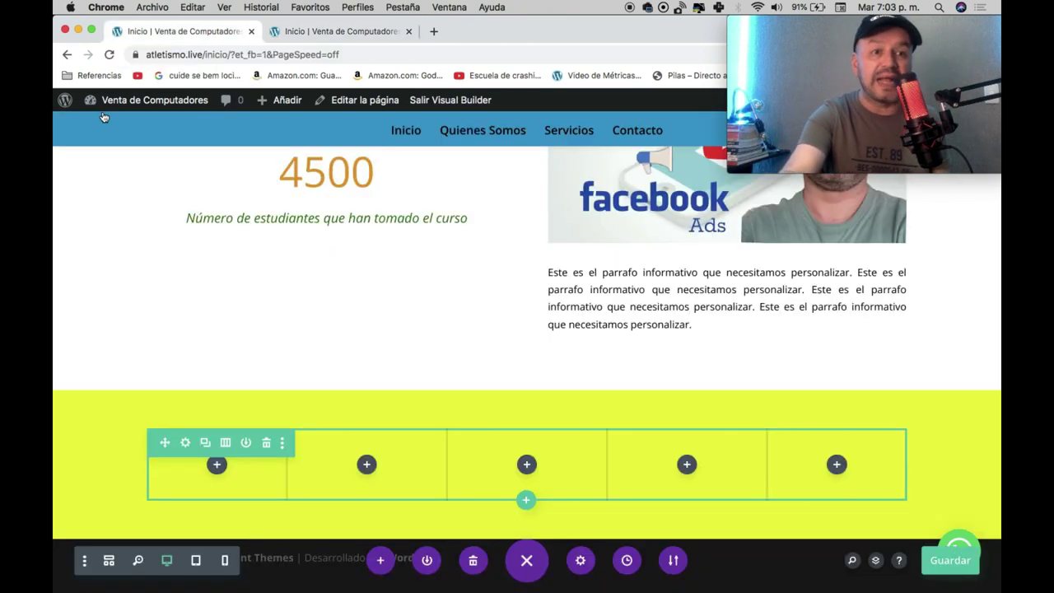
Step: Go to Ajustes > Lectura from the admin dashboard
mouse_move(115, 100)
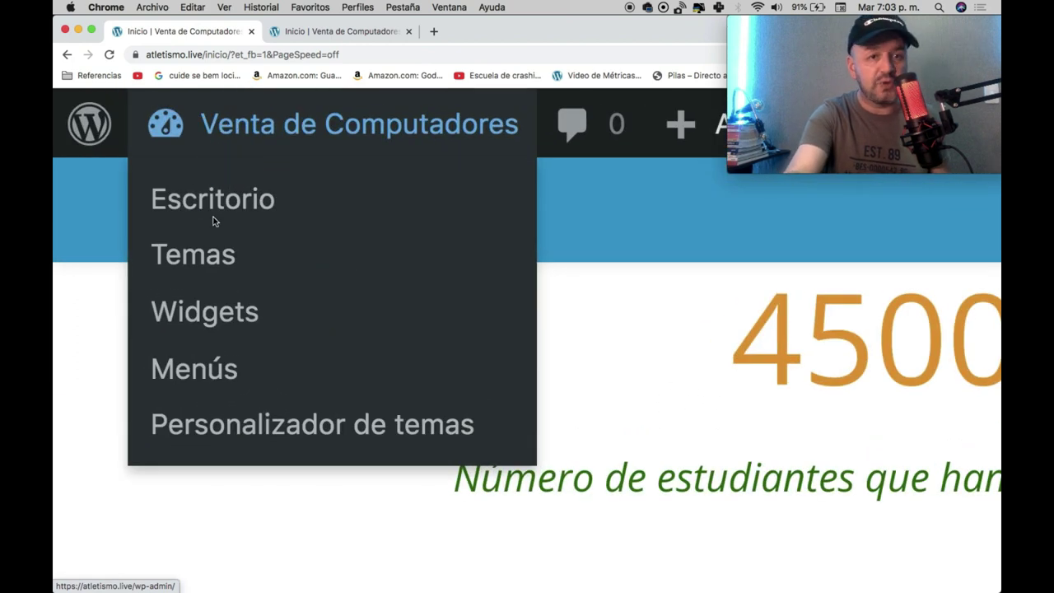
click(198, 197)
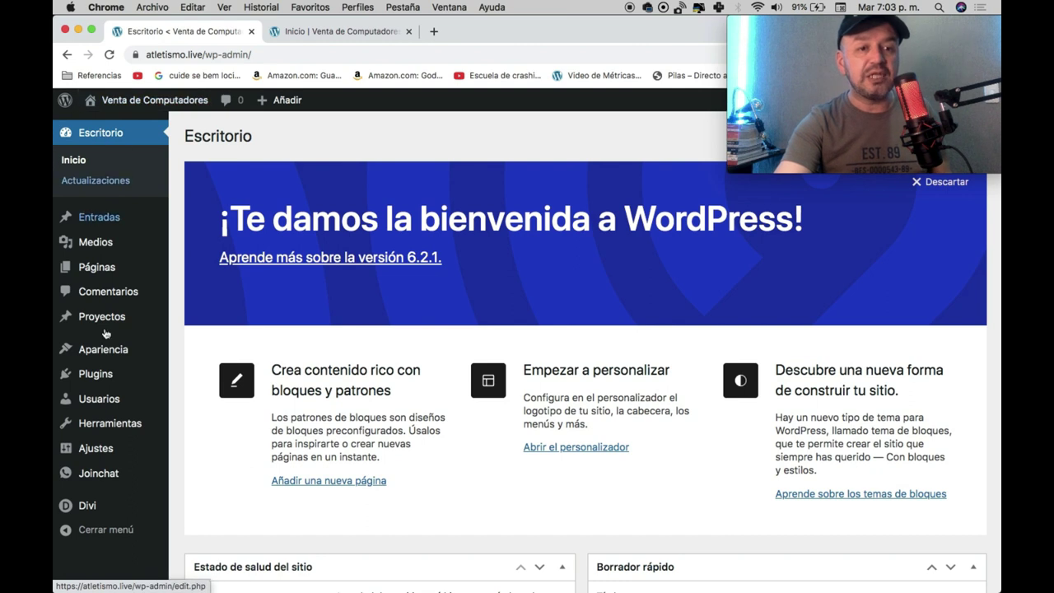
mouse_move(100, 454)
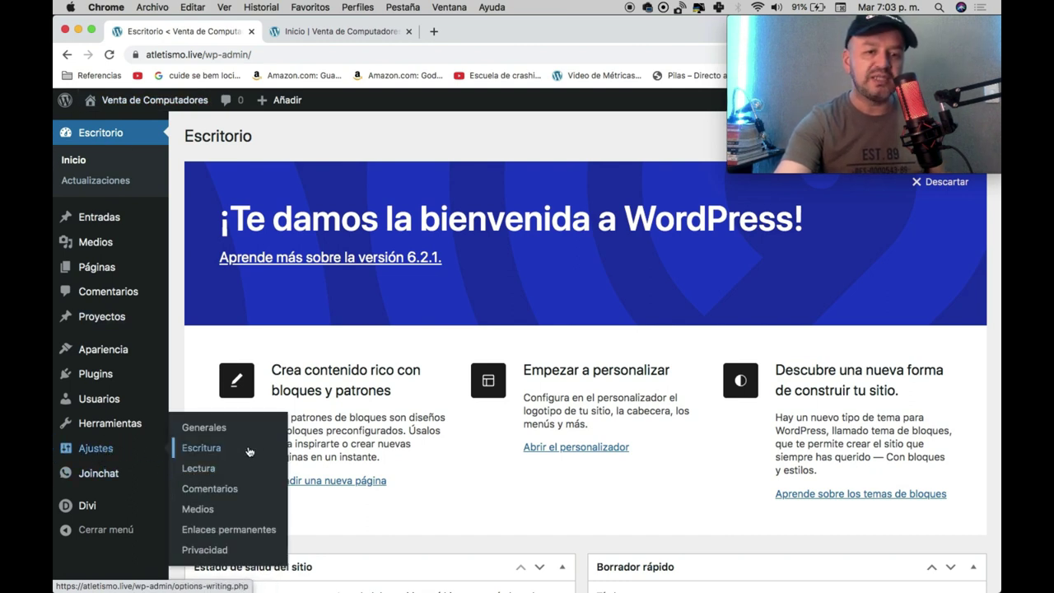
click(198, 469)
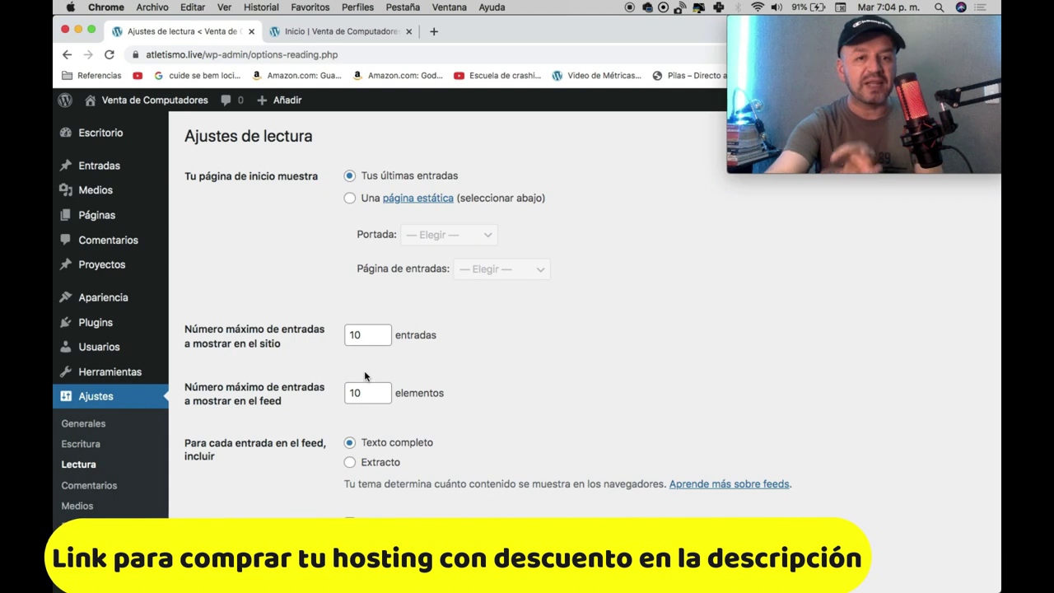
Step: Choose a static front page, set Portada to Inicio, and save the changes
click(352, 200)
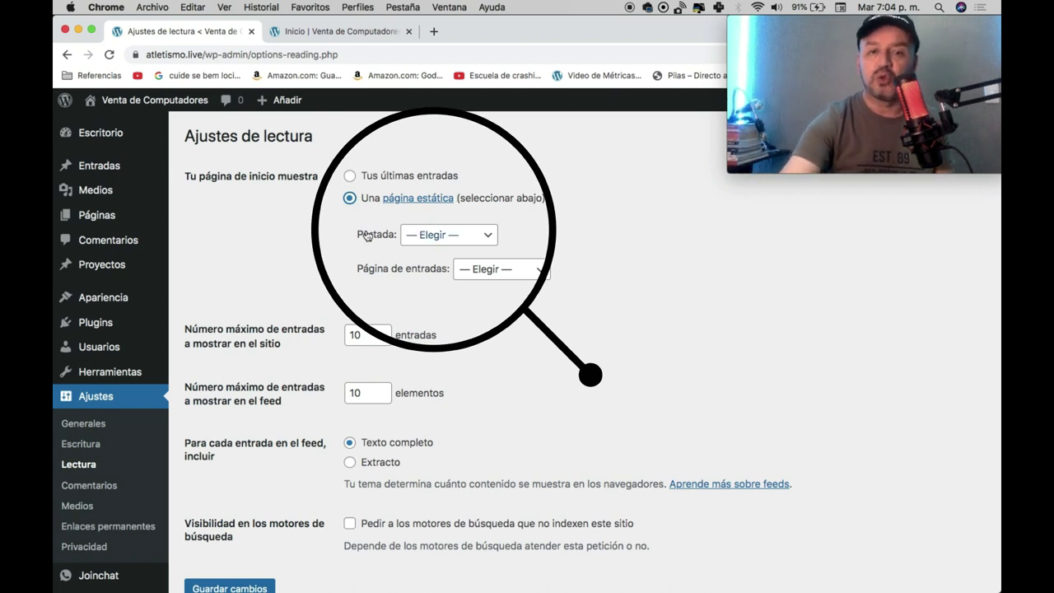
click(414, 241)
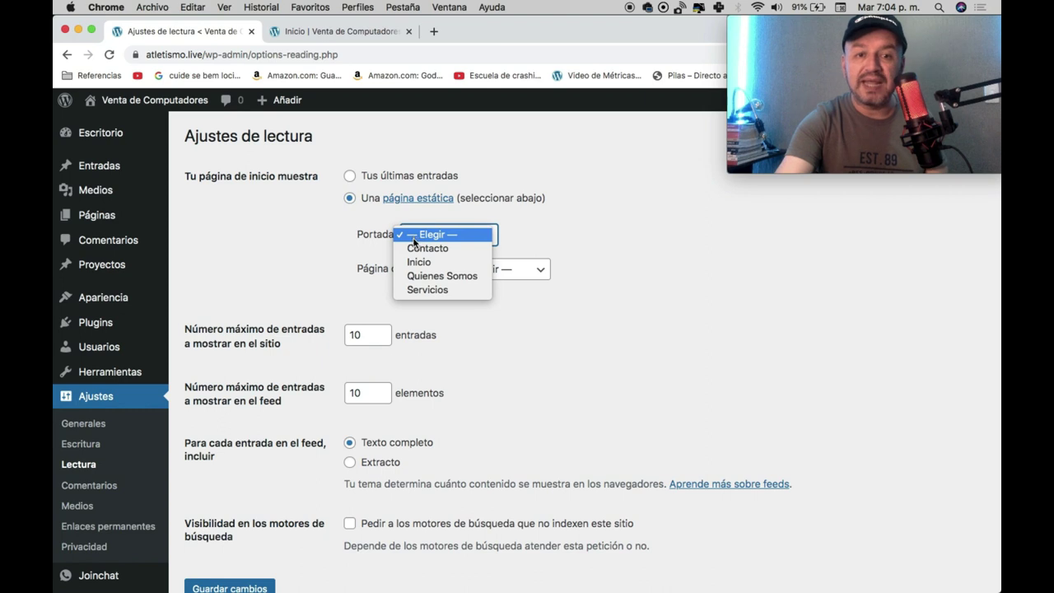
click(416, 263)
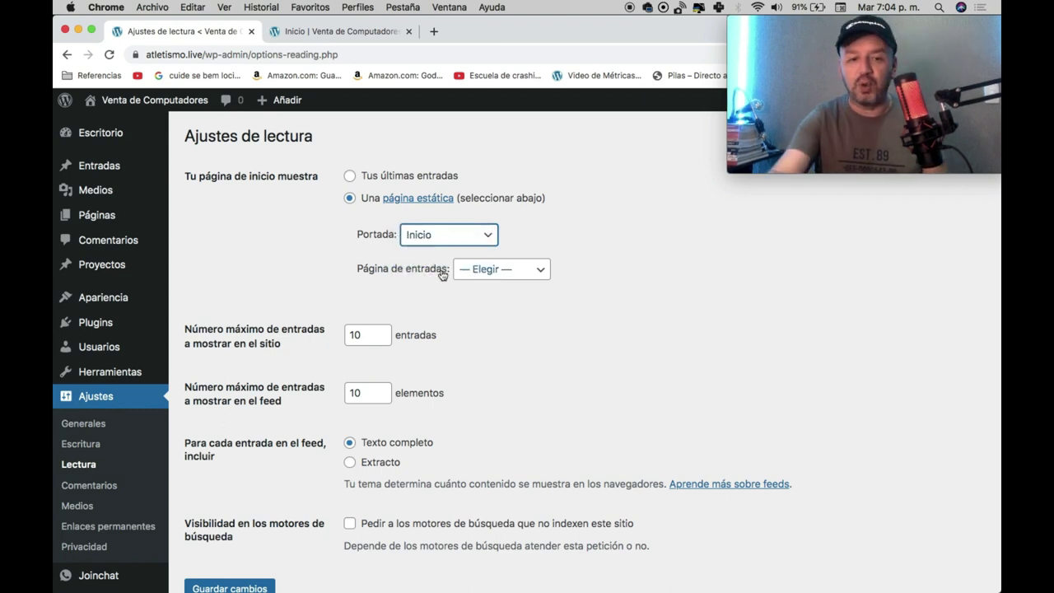
scroll(371, 370, down, 2)
click(240, 519)
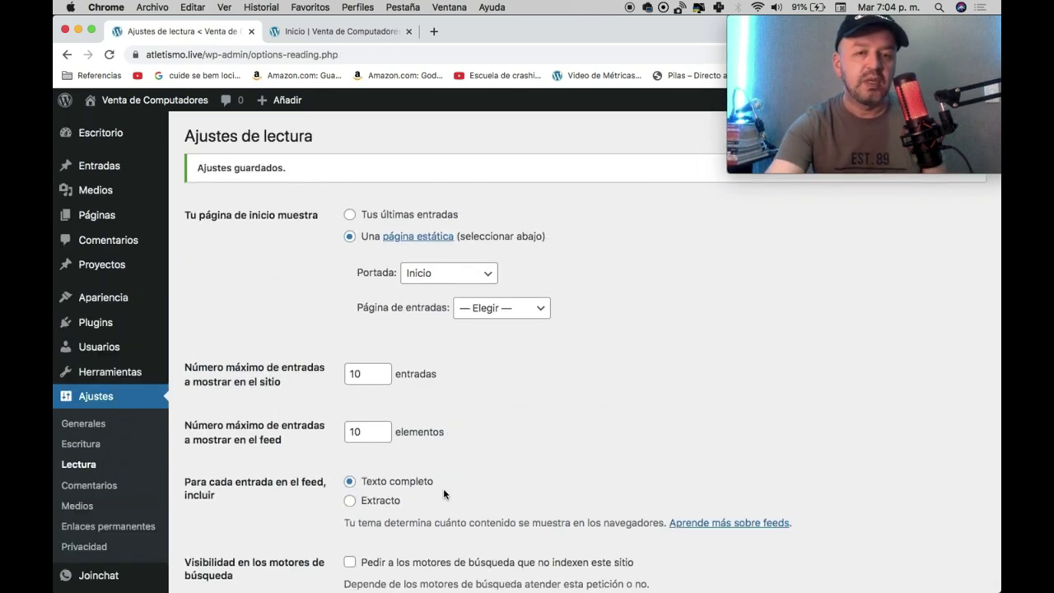
scroll(445, 495, down, 2)
scroll(443, 488, up, 2)
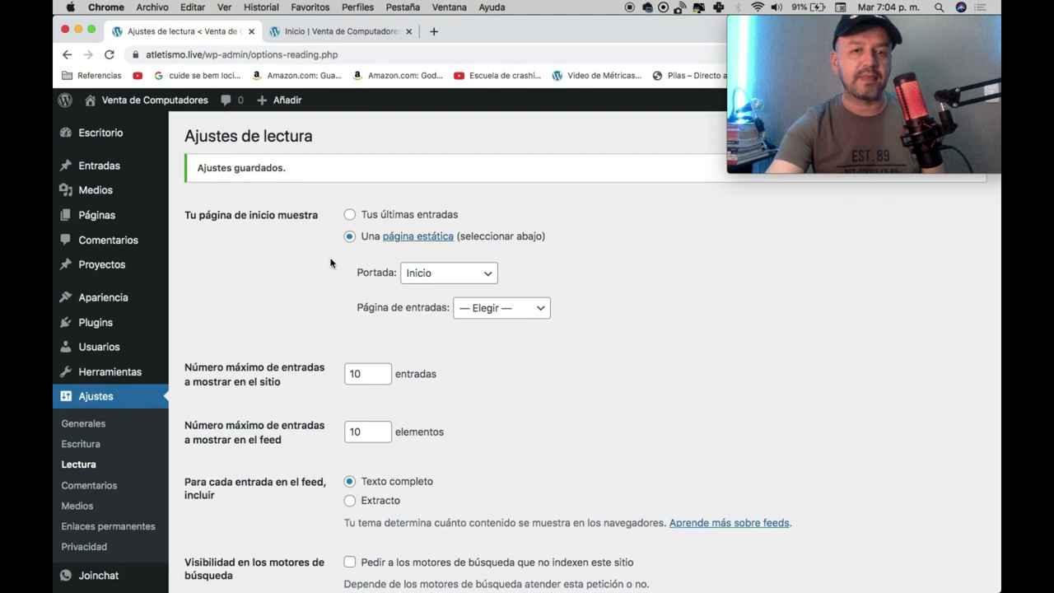
Step: Load the site's root address by removing /inicio/ from the URL
click(312, 33)
drag(203, 56, 349, 107)
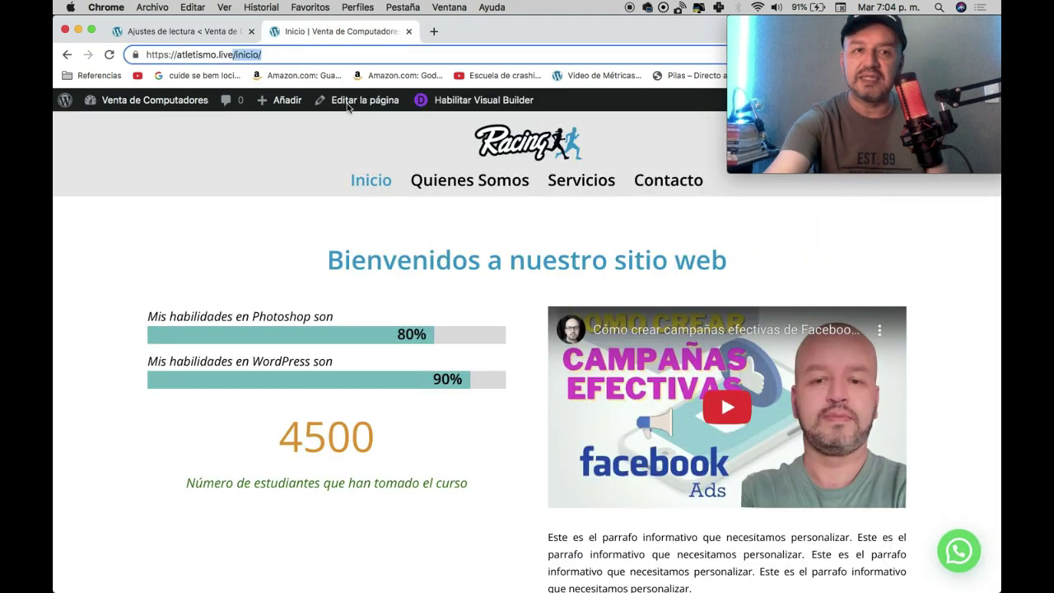
key(BackSpace)
key(Return)
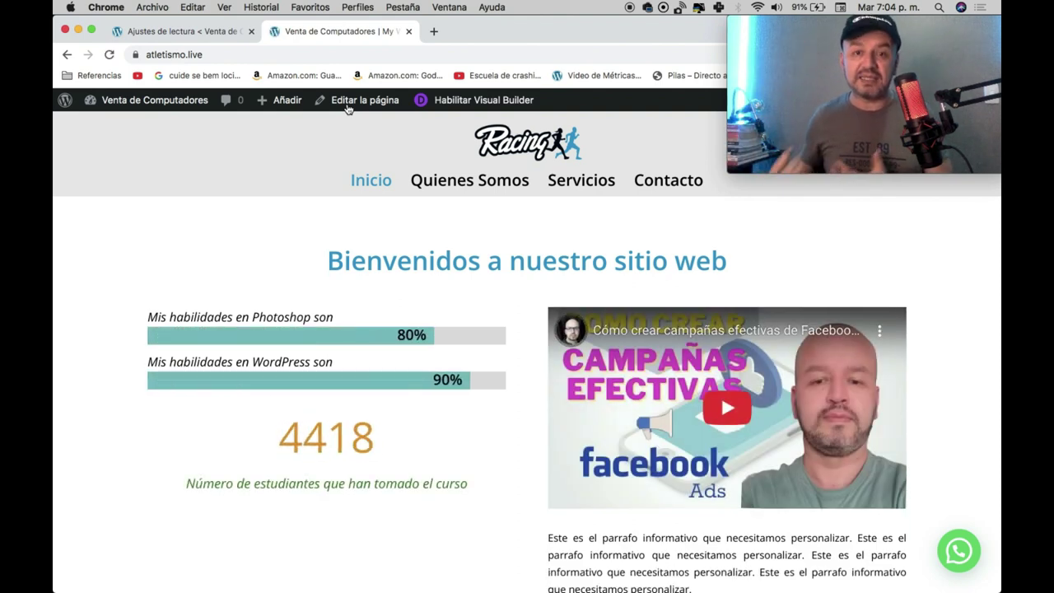
Step: Choose Quienes Somos as the Portada page in the reading settings
click(174, 32)
click(426, 275)
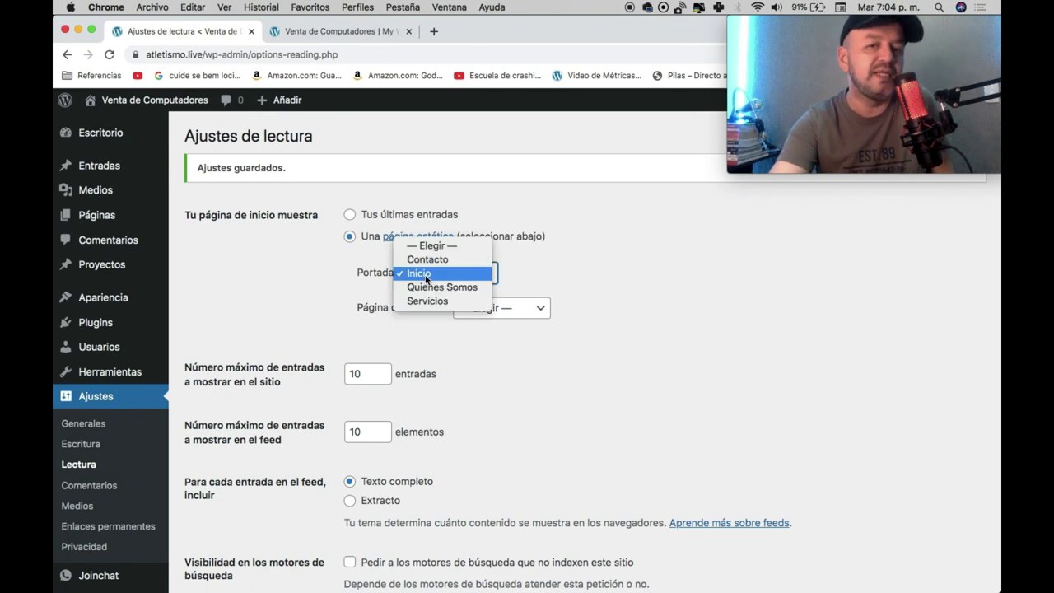
click(426, 288)
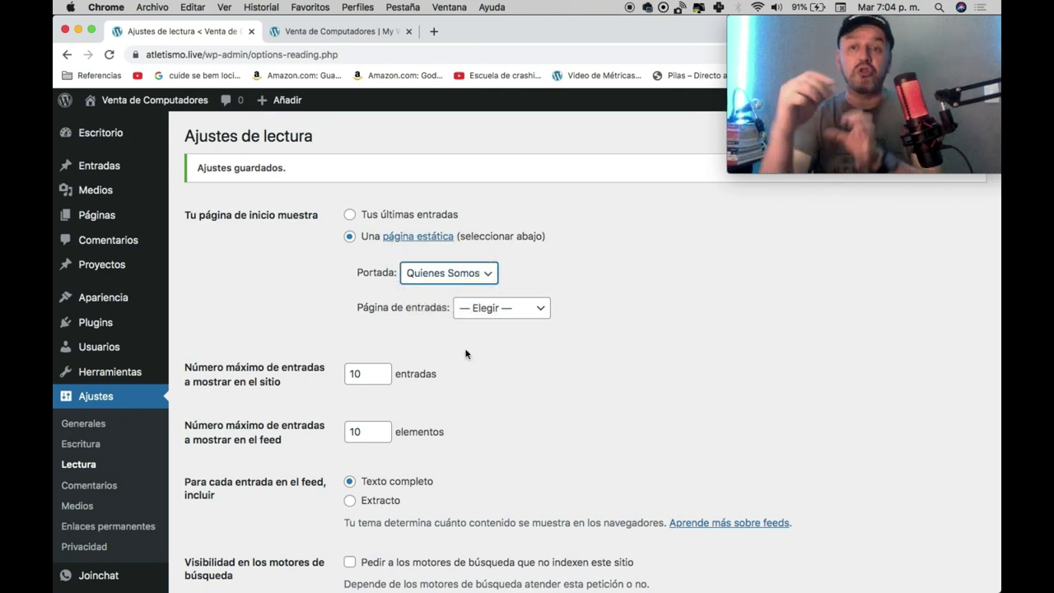